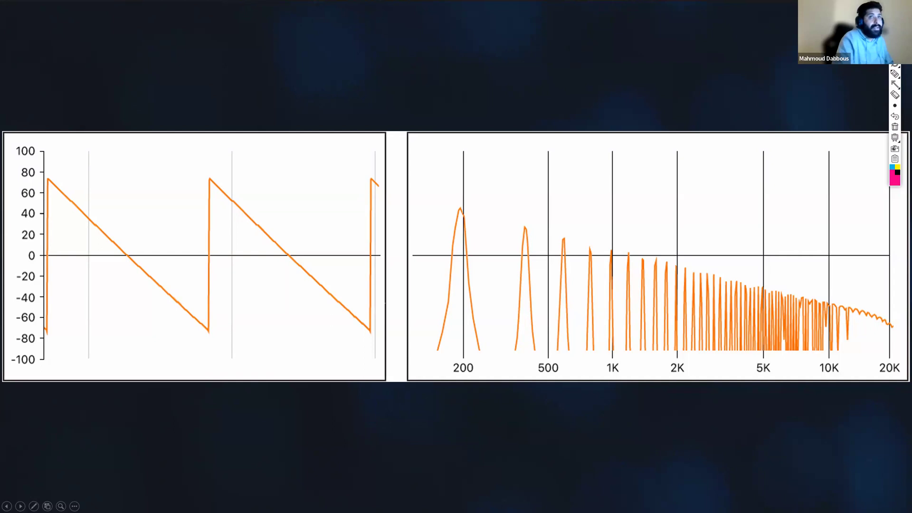
# Annotate the slide with an arrow at the sawtooth waveform and arrows at the first three spectrum peaks, clearing each set of marks
pyautogui.moveTo(506, 63)
pyautogui.mouseDown()
pyautogui.moveTo(295, 162)
pyautogui.moveTo(175, 206)
pyautogui.moveTo(171, 217)
pyautogui.mouseUp()
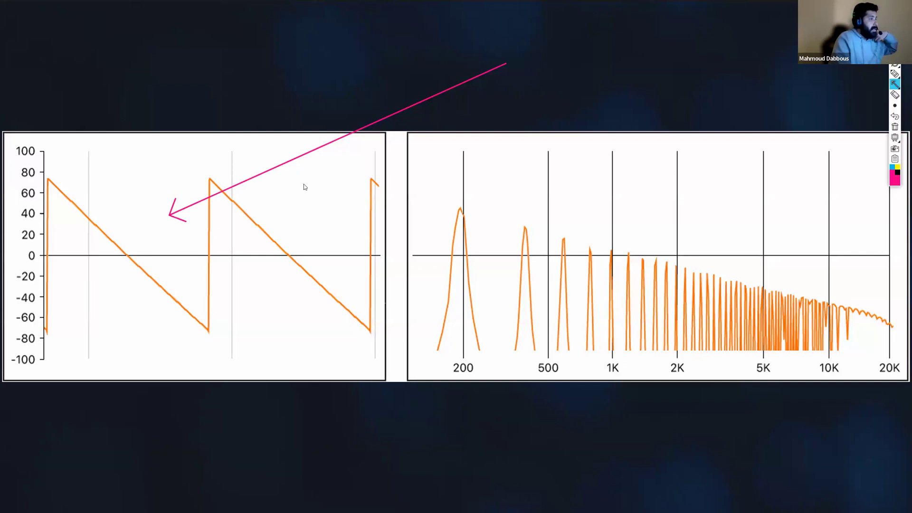
pyautogui.click(895, 128)
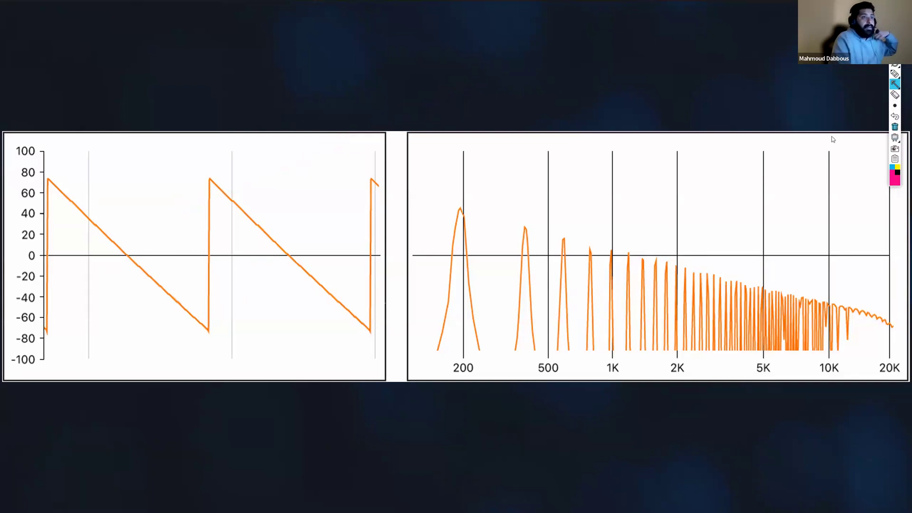
pyautogui.moveTo(462, 468); pyautogui.dragTo(461, 213)
pyautogui.moveTo(524, 429); pyautogui.dragTo(527, 219)
pyautogui.moveTo(565, 416); pyautogui.dragTo(564, 203)
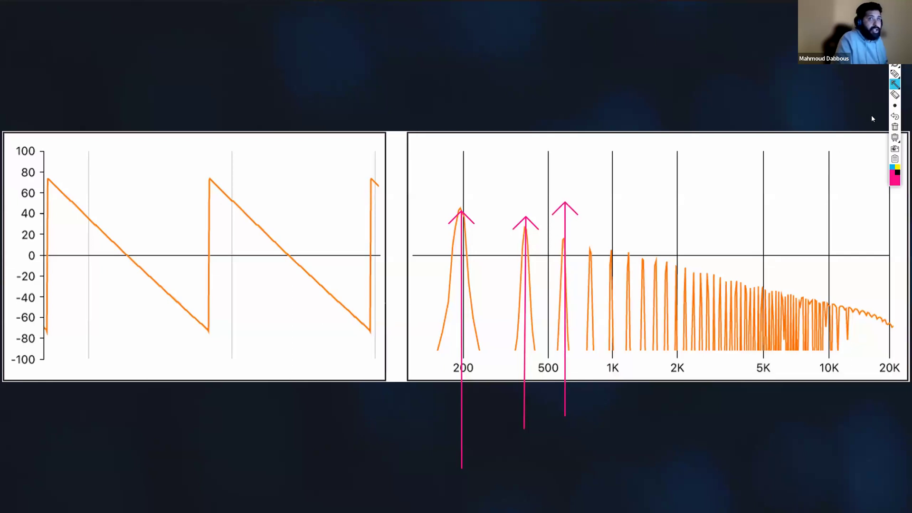
pyautogui.click(895, 127)
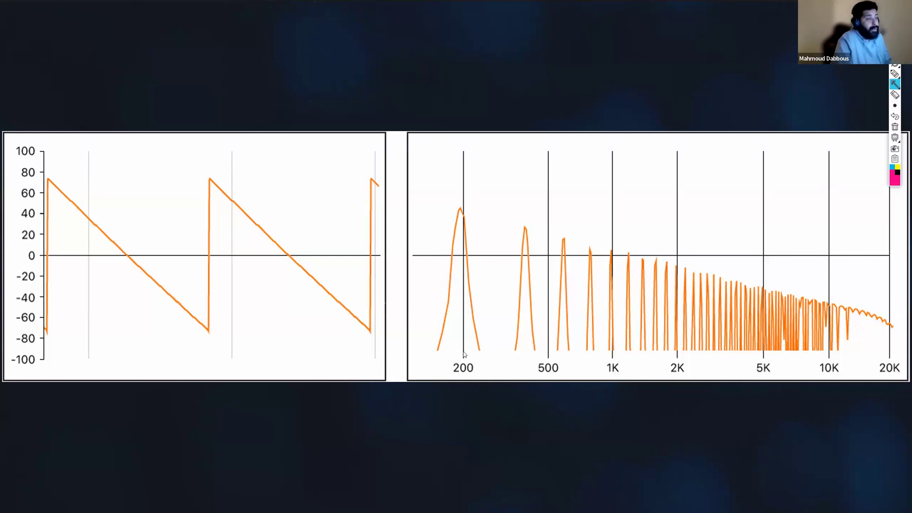
# Point upward arrows again at the peak near 200 Hz and the following two harmonics, and clear them from the slide
pyautogui.moveTo(460, 437); pyautogui.dragTo(465, 200)
pyautogui.moveTo(525, 405); pyautogui.dragTo(526, 188)
pyautogui.moveTo(562, 405); pyautogui.dragTo(566, 199)
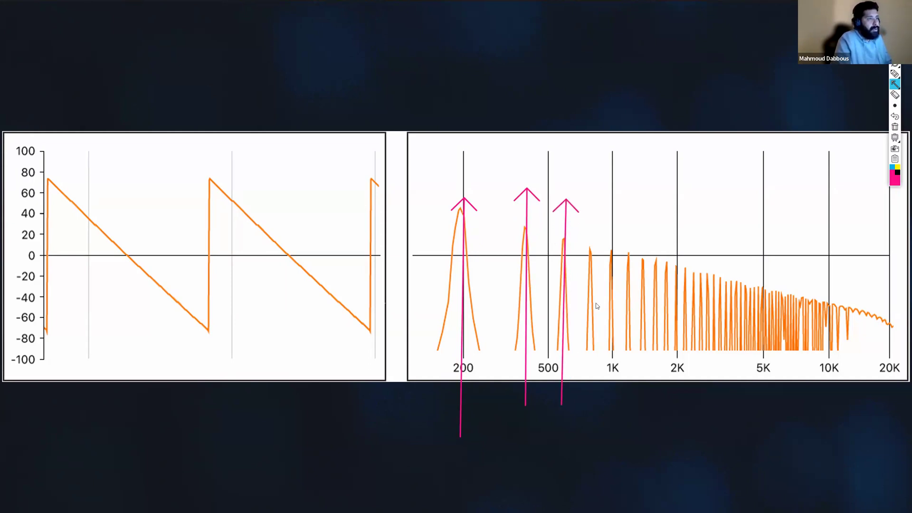
pyautogui.click(895, 127)
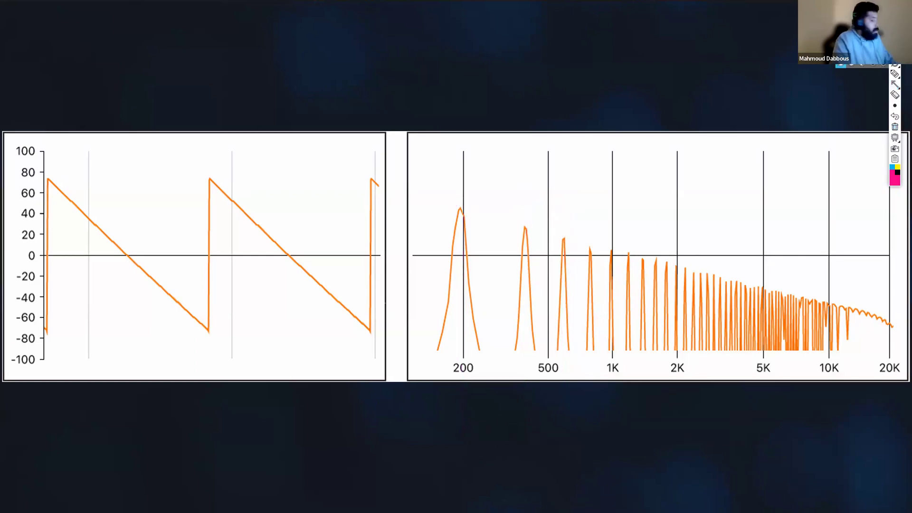
# Switch to the Harmonic Waveform Generator page in Firefox and play the sine sound at volume 0.1, turning it back off
pyautogui.hotkey('alt', 'Tab')
pyautogui.hotkey('alt', 'Tab')
pyautogui.hotkey('alt', 'Tab')
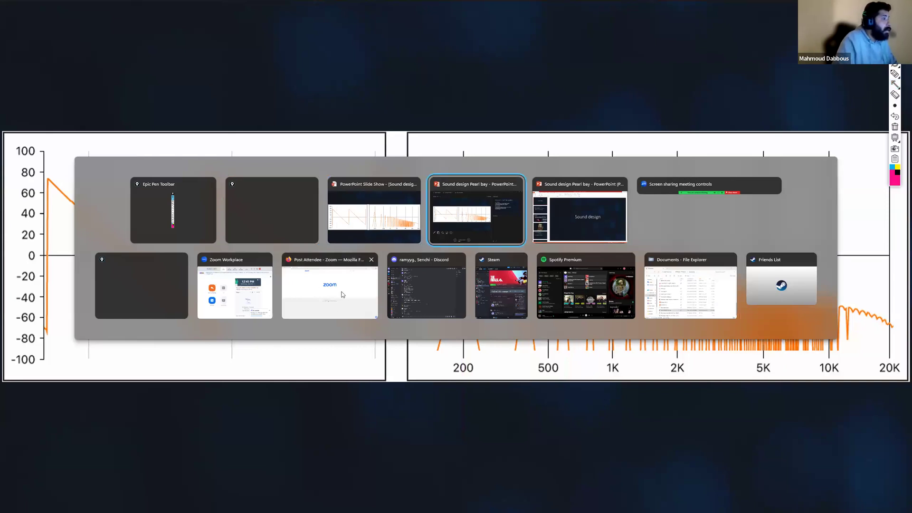
pyautogui.click(342, 294)
pyautogui.click(55, 8)
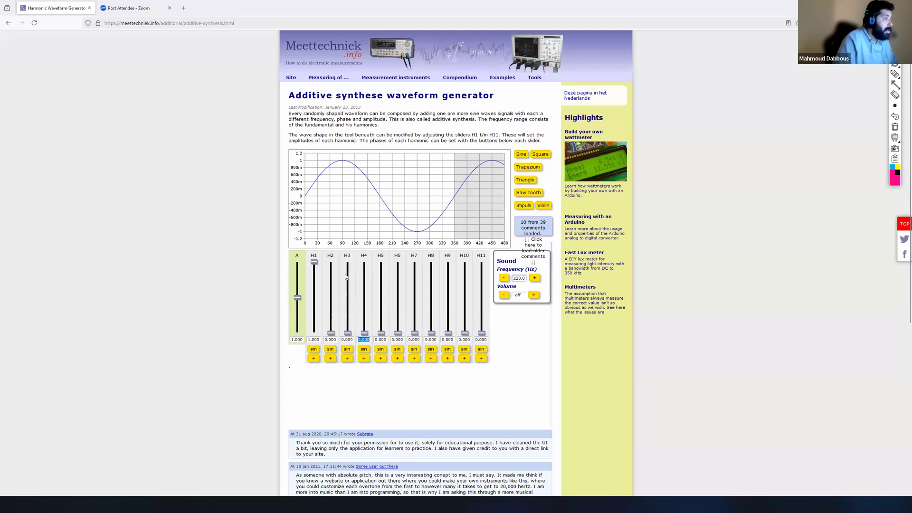
pyautogui.click(534, 296)
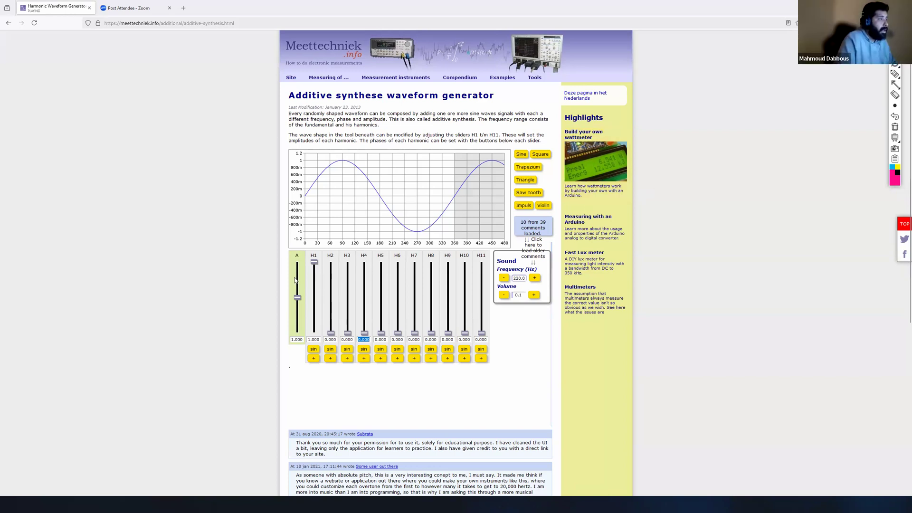
pyautogui.click(502, 295)
# Draw arrows pointing to the H1, H2 and H3 harmonic sliders and clear the annotations
pyautogui.click(894, 83)
pyautogui.moveTo(299, 418); pyautogui.dragTo(313, 262)
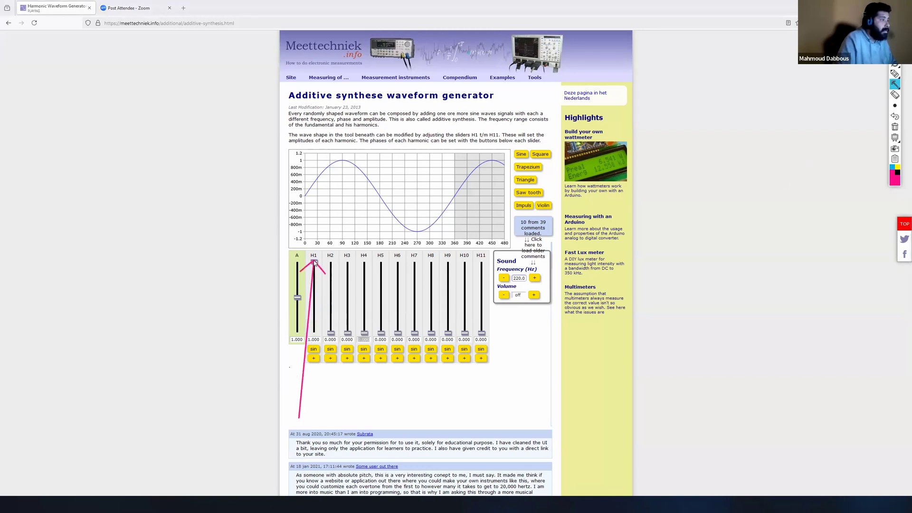
pyautogui.moveTo(326, 420); pyautogui.dragTo(330, 259)
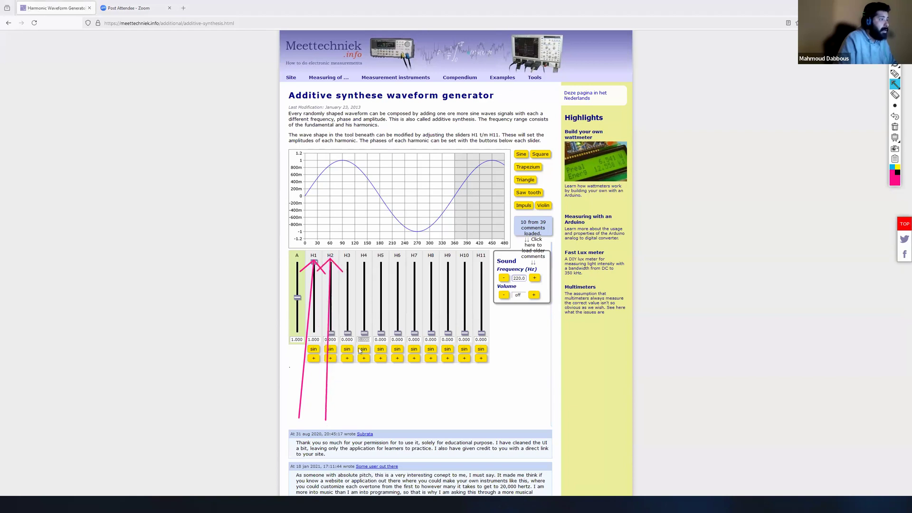
pyautogui.moveTo(354, 408); pyautogui.dragTo(348, 260)
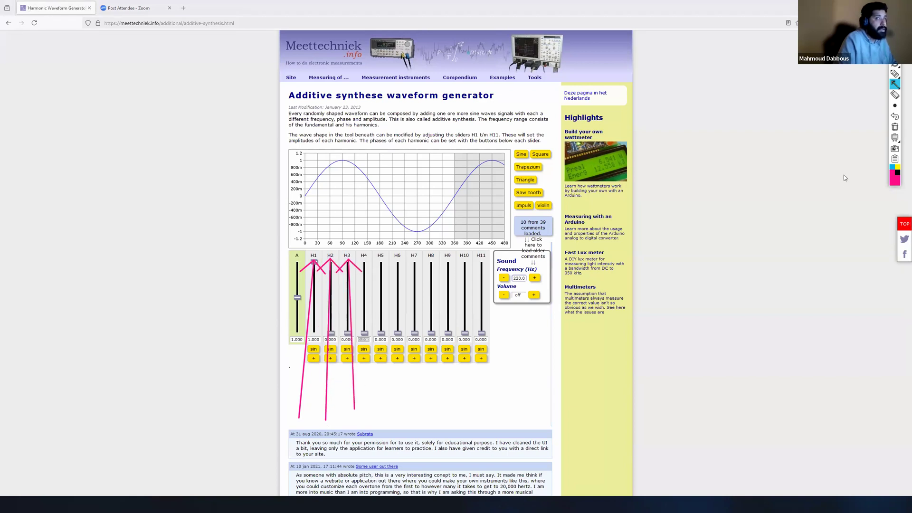
pyautogui.click(894, 127)
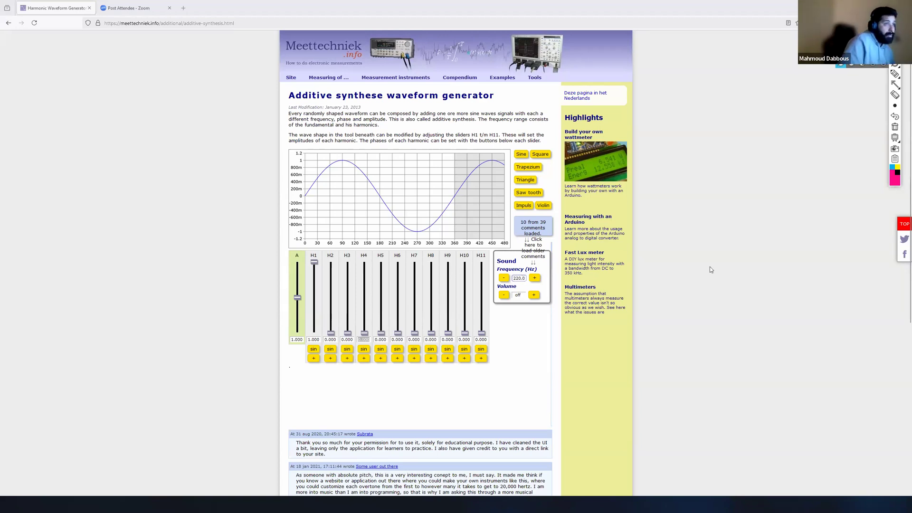
# Play the sound at volume 0.1 while raising H2 to about 0.18 and returning it to 0, and switch the sound off
pyautogui.click(534, 296)
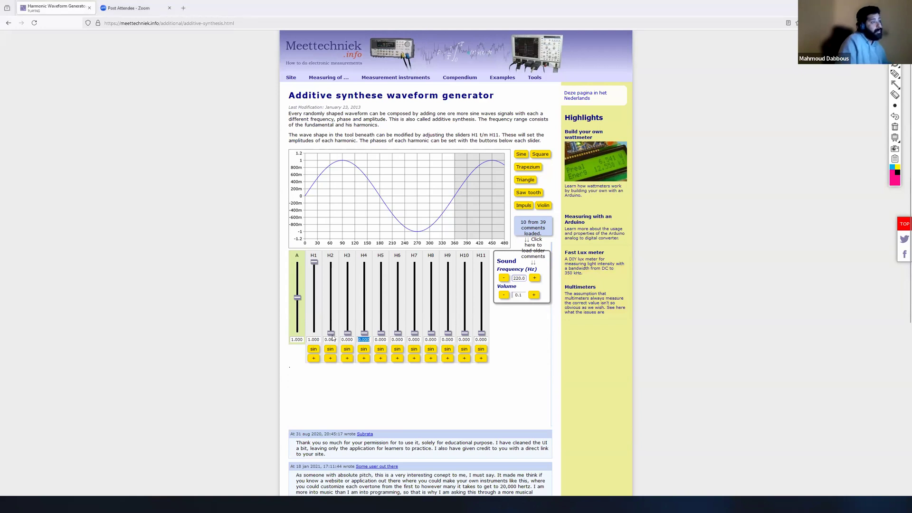
pyautogui.moveTo(331, 333); pyautogui.dragTo(331, 318)
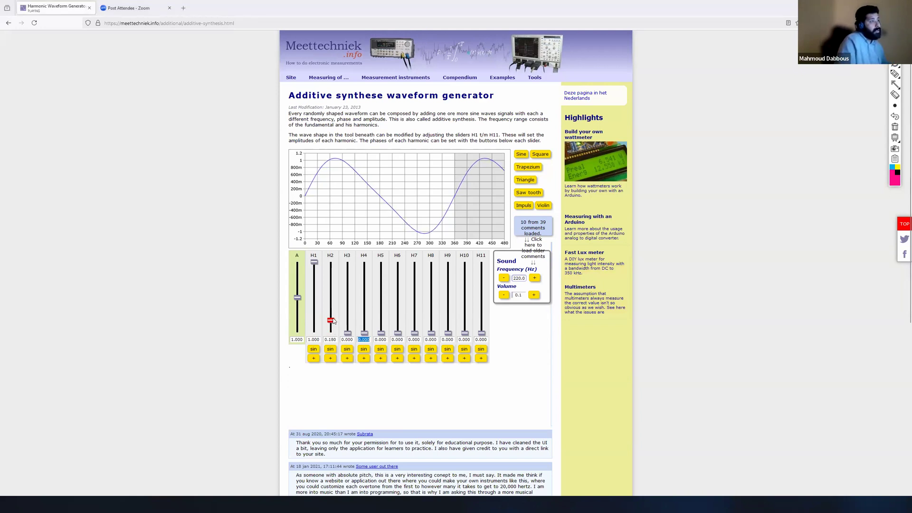
pyautogui.moveTo(333, 319)
pyautogui.mouseDown()
pyautogui.moveTo(334, 302)
pyautogui.moveTo(332, 333)
pyautogui.mouseUp()
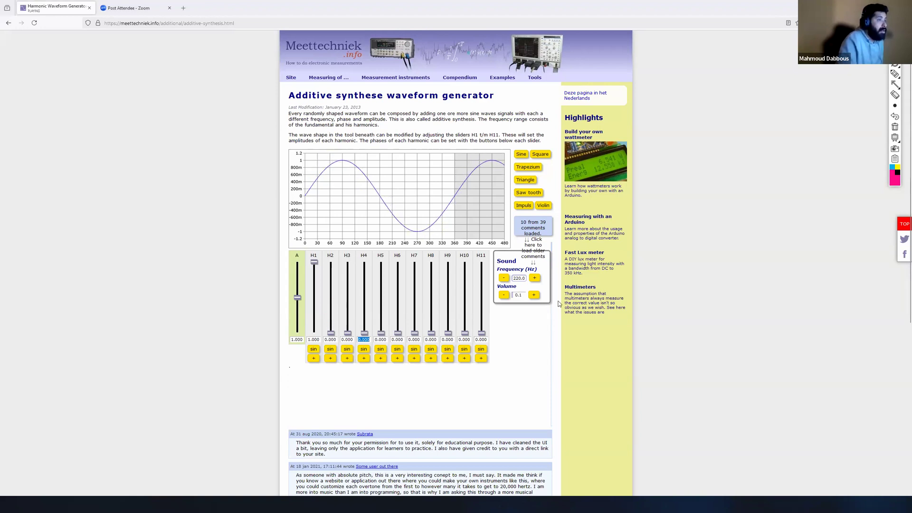
pyautogui.click(504, 296)
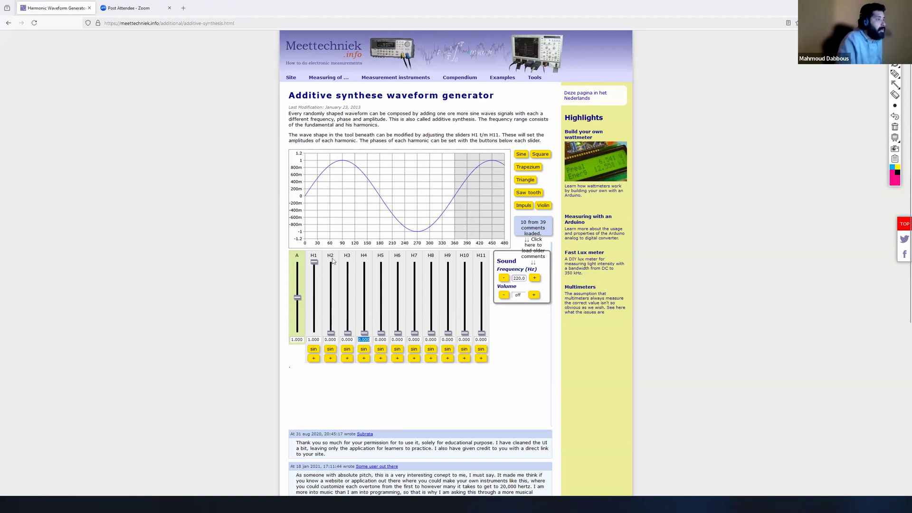
# With volume at 0.1, raise H2 to 0.930, H3 to 0.565, H4 to 0.725, H5 to 0.580, H6 to 0.775 and H7 to 0.730, and mute
pyautogui.click(532, 295)
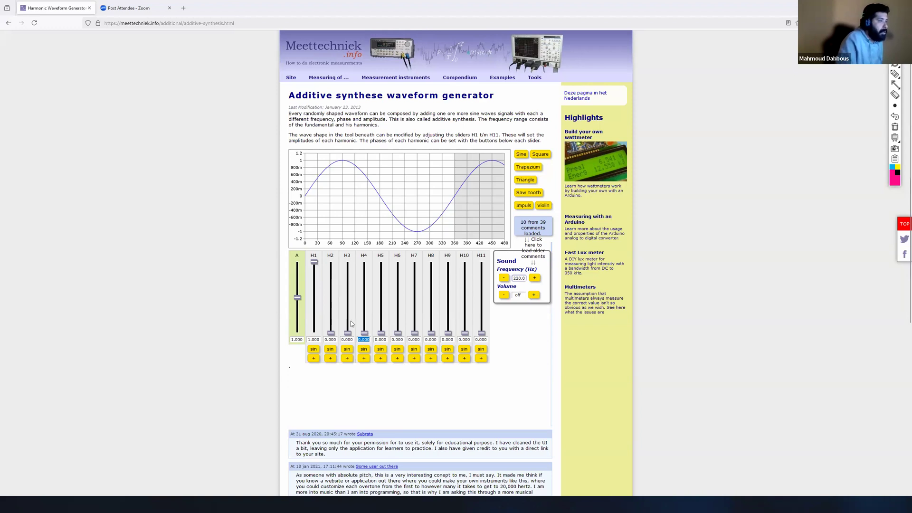
pyautogui.moveTo(331, 313); pyautogui.dragTo(331, 267)
pyautogui.moveTo(347, 333); pyautogui.dragTo(347, 293)
pyautogui.moveTo(364, 333); pyautogui.dragTo(365, 281)
pyautogui.moveTo(380, 334); pyautogui.dragTo(381, 291)
pyautogui.moveTo(396, 333); pyautogui.dragTo(417, 281)
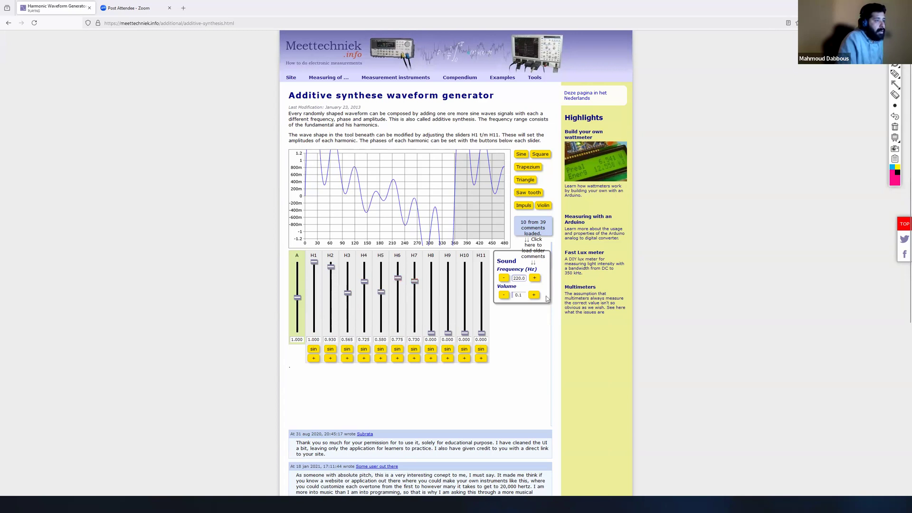
pyautogui.click(503, 298)
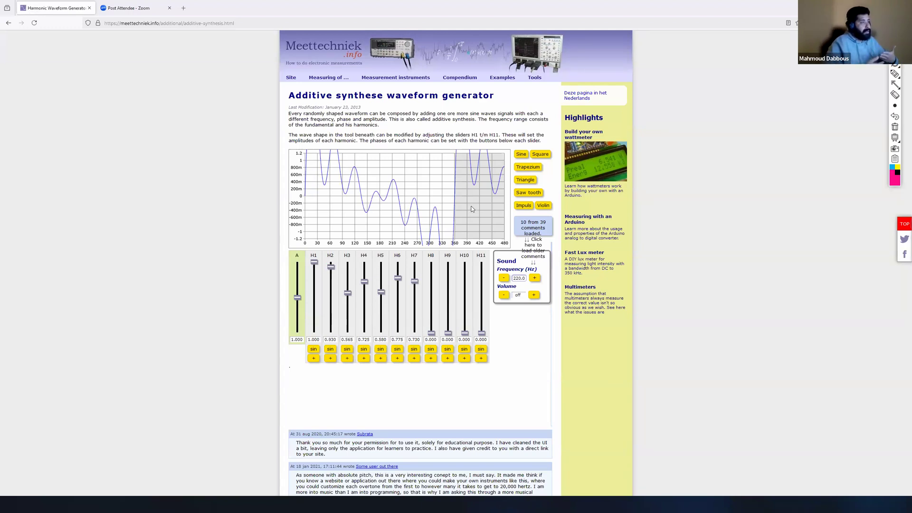
# Reset the harmonics to the Sine preset and load the Square waveform preset
pyautogui.click(521, 156)
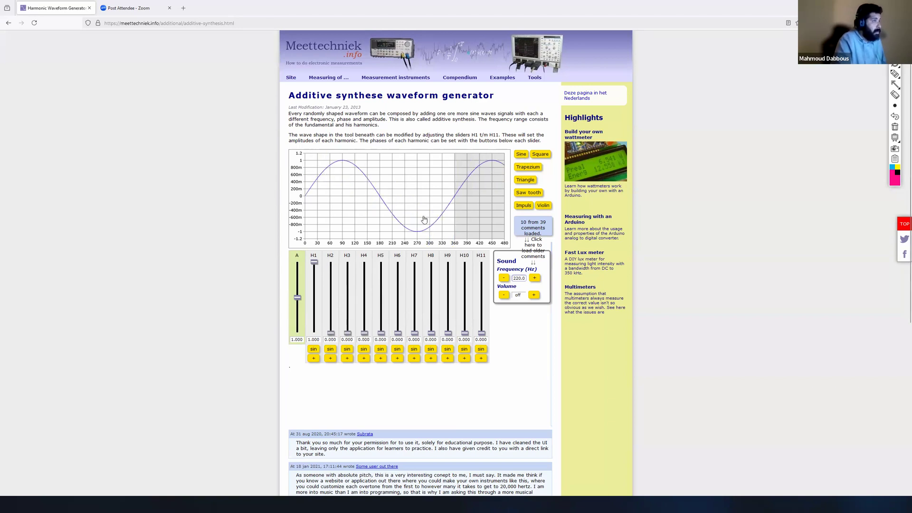
pyautogui.click(546, 158)
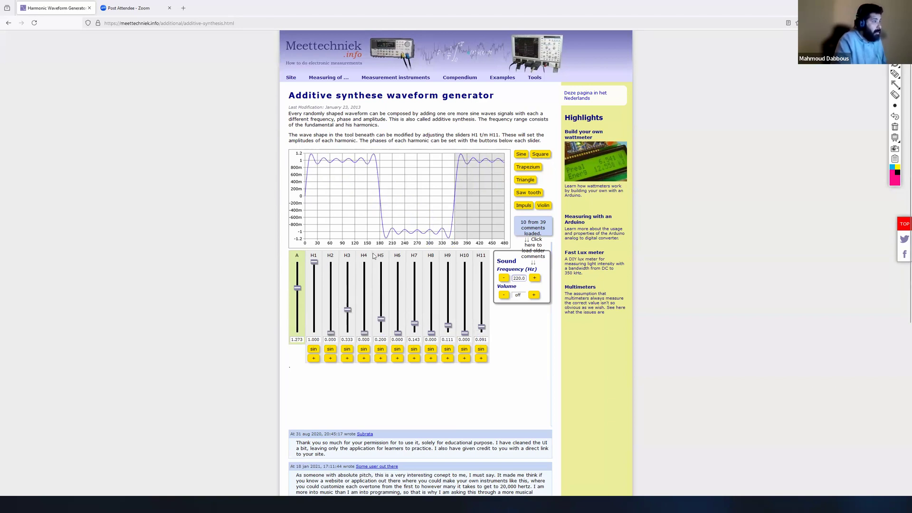
# Mark the odd harmonics H1, H3 and H5 of the square wave with upward arrows, clear them and leave the annotation tool
pyautogui.click(894, 85)
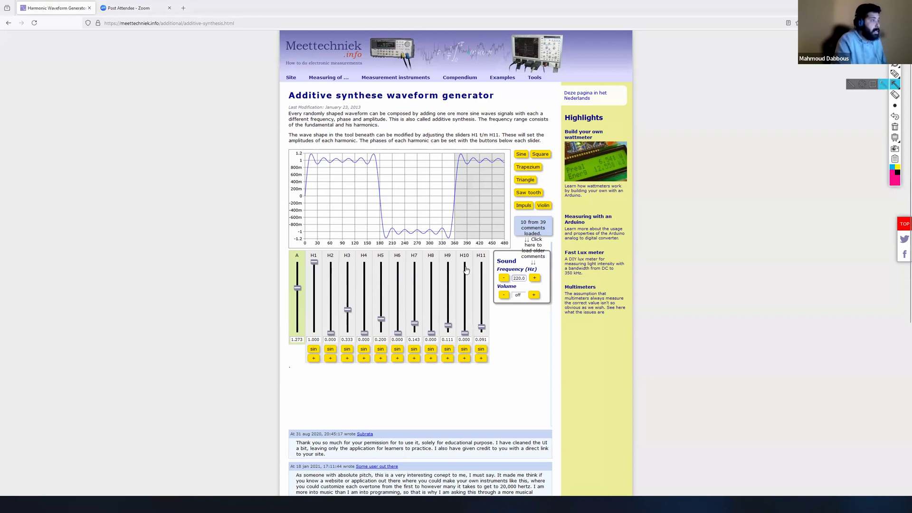
pyautogui.moveTo(316, 406); pyautogui.dragTo(315, 370)
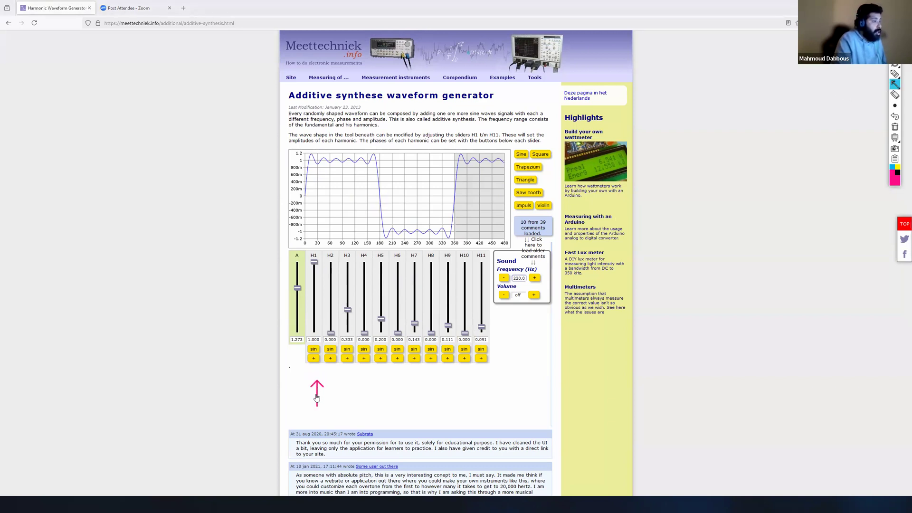
pyautogui.moveTo(317, 338); pyautogui.dragTo(314, 270)
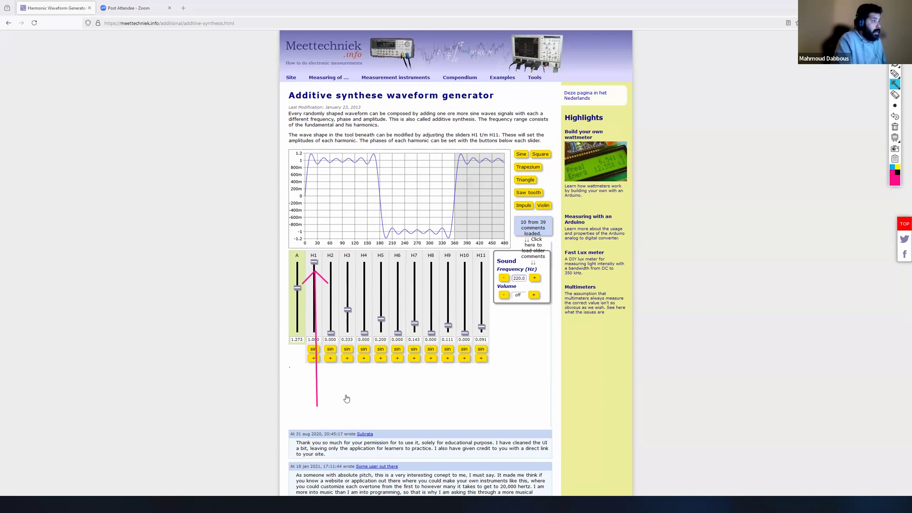
pyautogui.moveTo(346, 401); pyautogui.dragTo(348, 319)
pyautogui.moveTo(382, 407); pyautogui.dragTo(381, 329)
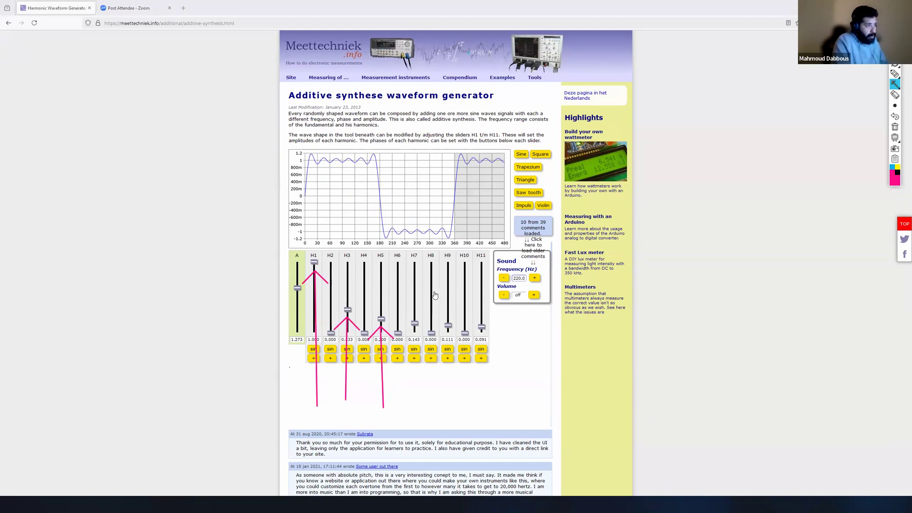
pyautogui.click(898, 129)
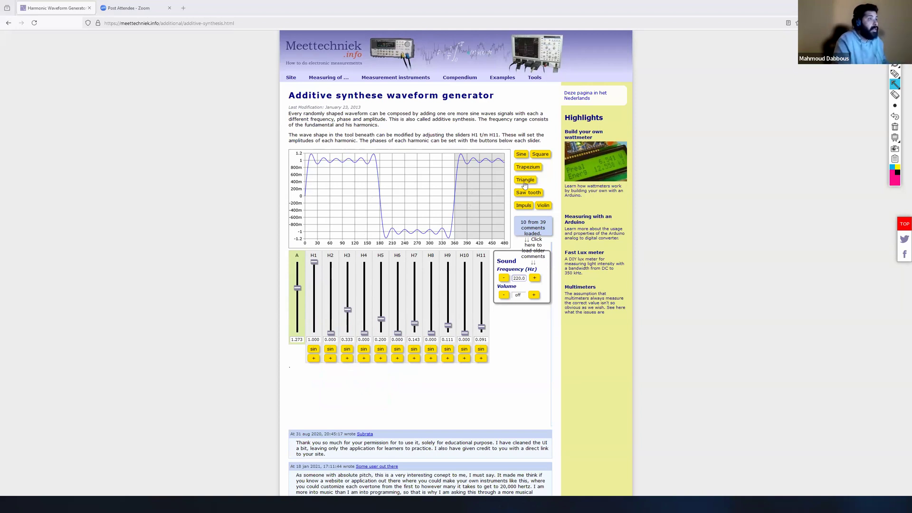
pyautogui.click(895, 106)
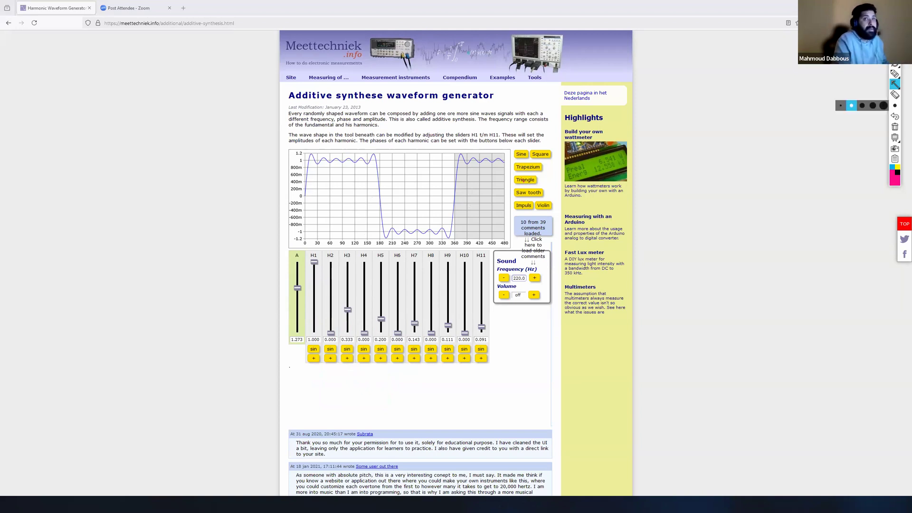
pyautogui.click(895, 127)
pyautogui.click(895, 54)
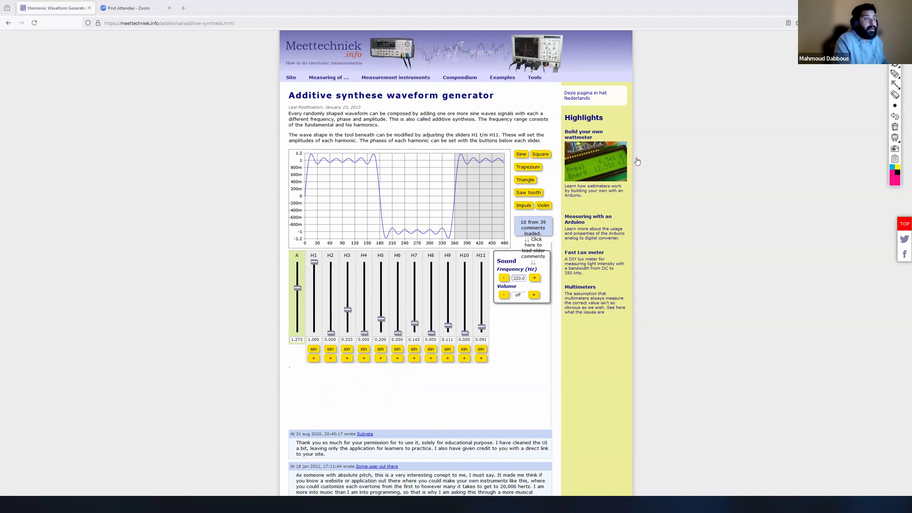
# Load the Triangle waveform preset, followed by the Saw tooth preset
pyautogui.click(526, 181)
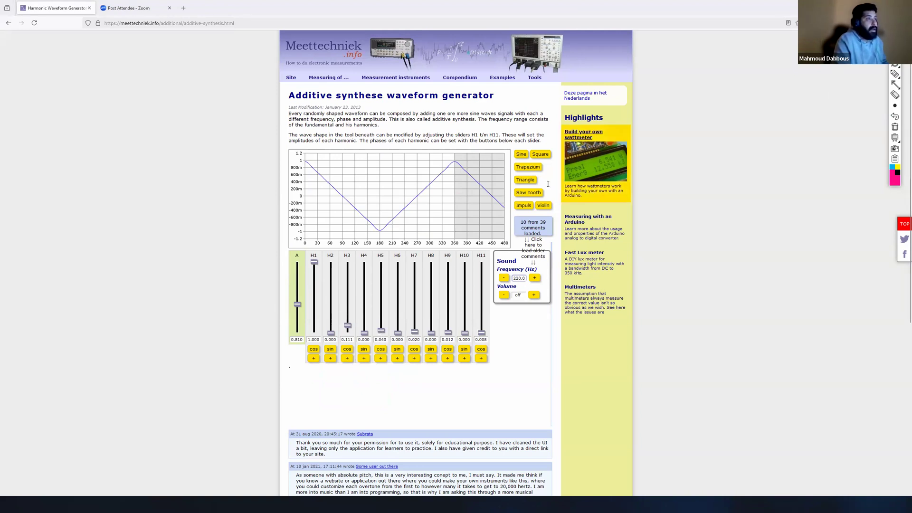
pyautogui.click(530, 194)
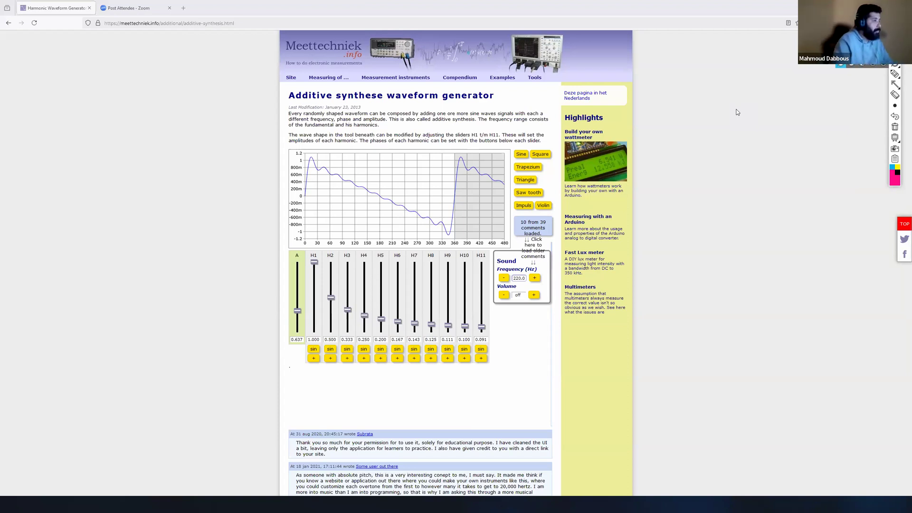
# Return to the PowerPoint slide show and advance to the West Coast vs. East Coast Synthesis slide
pyautogui.hotkey('alt', 'Tab')
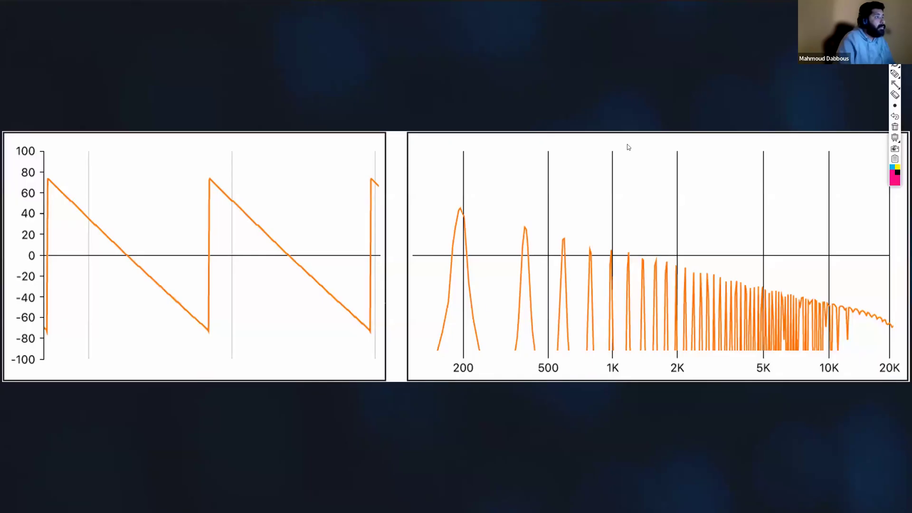
pyautogui.click(499, 181)
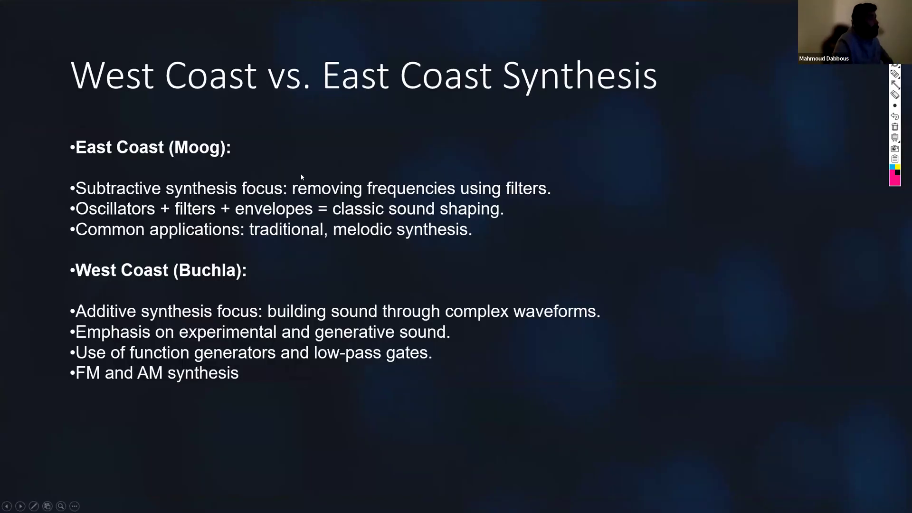
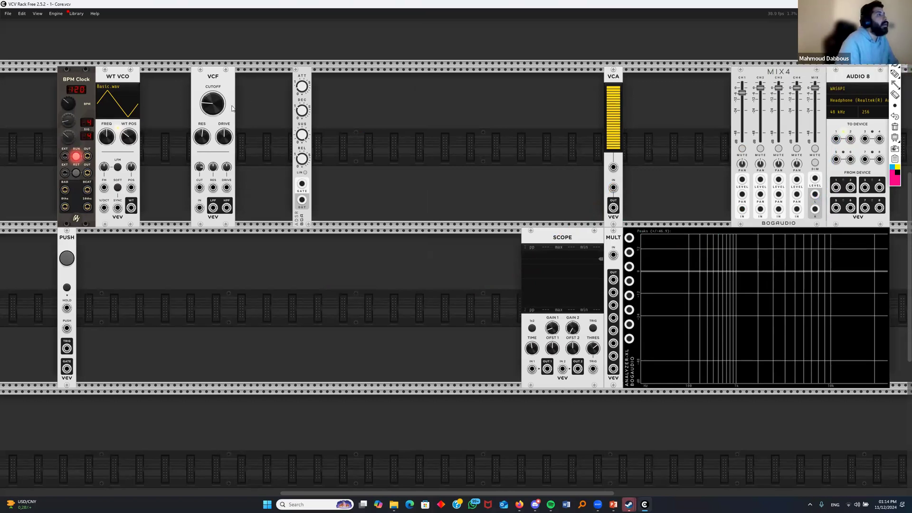
# In VCV Rack, shift the WT VCO module slightly to the right, leaving a small gap after the BPM Clock module
pyautogui.moveTo(120, 73)
pyautogui.mouseDown()
pyautogui.moveTo(133, 74)
pyautogui.moveTo(125, 74)
pyautogui.mouseUp()
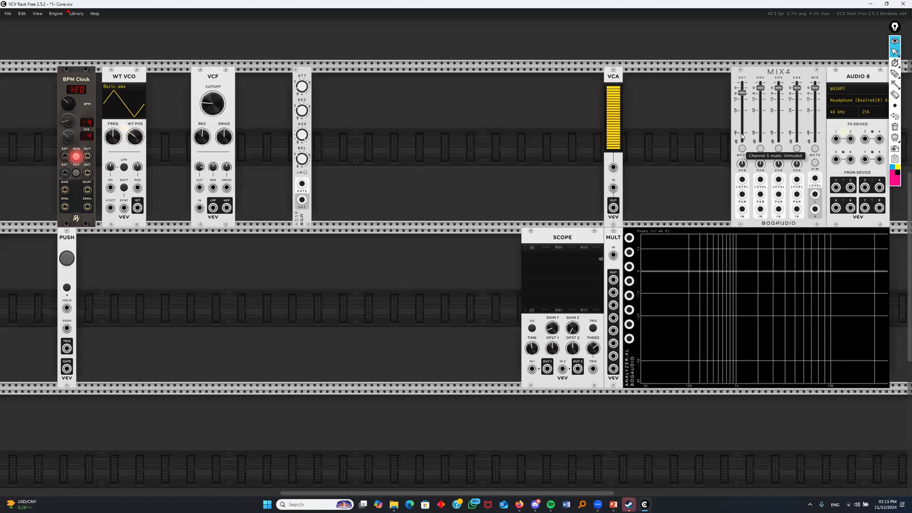
# Mute channel 1 of the MIX4 and lower its fader slightly, and move the Scope module to the middle of the lower rack row
pyautogui.click(742, 149)
pyautogui.moveTo(742, 93)
pyautogui.mouseDown()
pyautogui.moveTo(742, 121)
pyautogui.moveTo(742, 99)
pyautogui.mouseUp()
pyautogui.moveTo(549, 236); pyautogui.dragTo(390, 230)
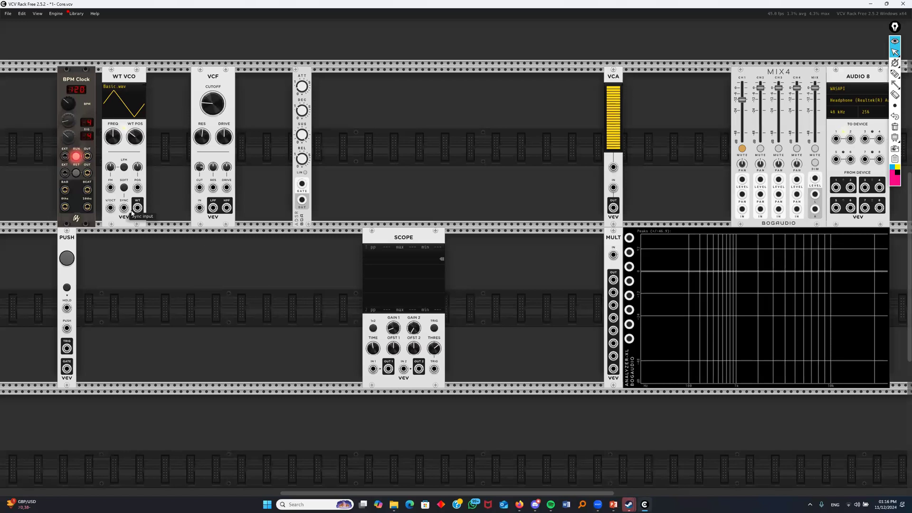
pyautogui.moveTo(399, 246)
pyautogui.mouseDown()
pyautogui.moveTo(437, 246)
pyautogui.moveTo(412, 246)
pyautogui.mouseUp()
# Point out the Scope, Mult and Analyzer-XL modules with temporary arrows, clear them and leave the annotation tool
pyautogui.click(896, 87)
pyautogui.moveTo(543, 108)
pyautogui.mouseDown()
pyautogui.moveTo(420, 261)
pyautogui.moveTo(440, 255)
pyautogui.mouseUp()
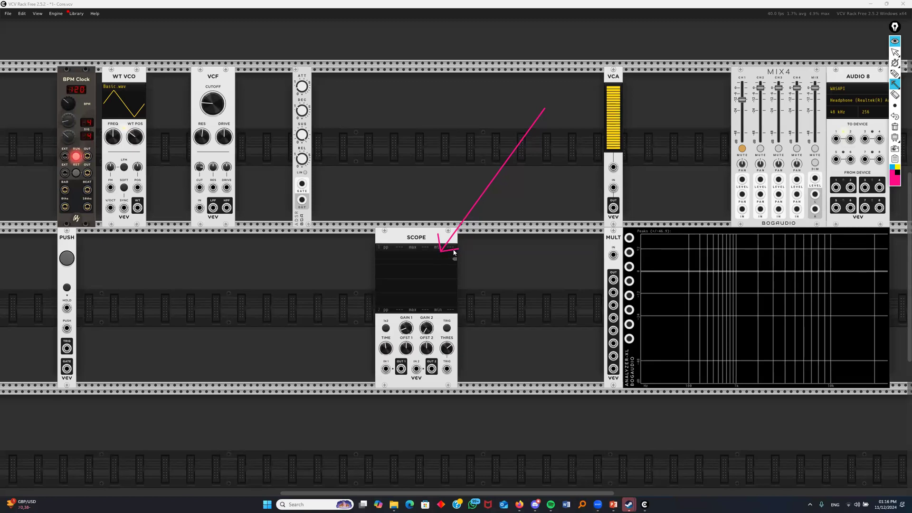
pyautogui.moveTo(578, 100); pyautogui.dragTo(612, 246)
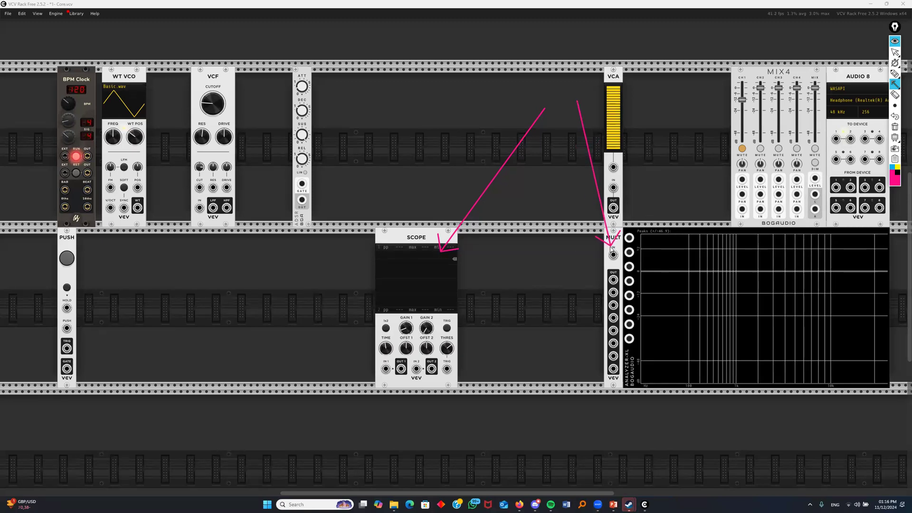
pyautogui.moveTo(613, 254)
pyautogui.mouseDown()
pyautogui.moveTo(616, 369)
pyautogui.moveTo(620, 263)
pyautogui.moveTo(631, 243)
pyautogui.mouseUp()
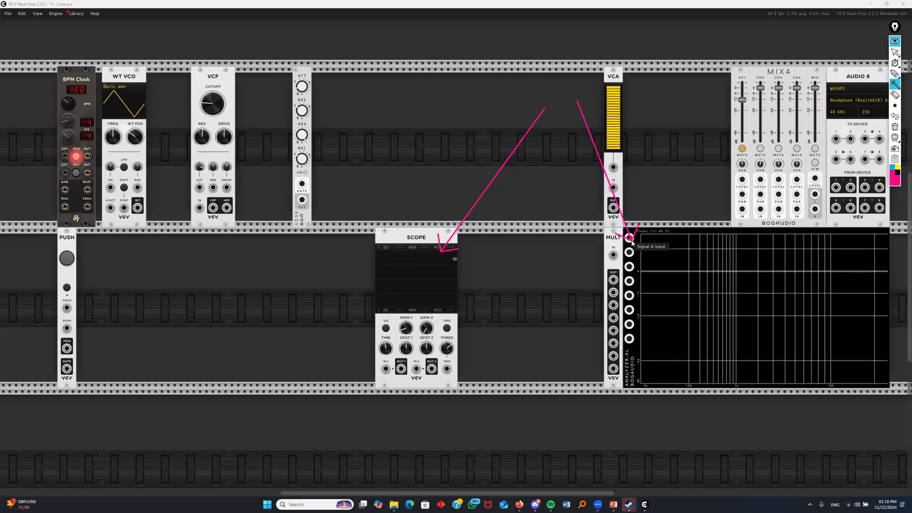
pyautogui.moveTo(631, 242)
pyautogui.mouseDown()
pyautogui.moveTo(610, 152)
pyautogui.moveTo(611, 79)
pyautogui.mouseUp()
pyautogui.moveTo(625, 111)
pyautogui.mouseDown()
pyautogui.moveTo(603, 121)
pyautogui.moveTo(372, 113)
pyautogui.moveTo(307, 88)
pyautogui.moveTo(305, 158)
pyautogui.moveTo(219, 73)
pyautogui.moveTo(654, 112)
pyautogui.moveTo(741, 95)
pyautogui.moveTo(744, 154)
pyautogui.moveTo(737, 149)
pyautogui.moveTo(755, 133)
pyautogui.moveTo(835, 81)
pyautogui.moveTo(835, 138)
pyautogui.moveTo(500, 99)
pyautogui.moveTo(529, 100)
pyautogui.mouseUp()
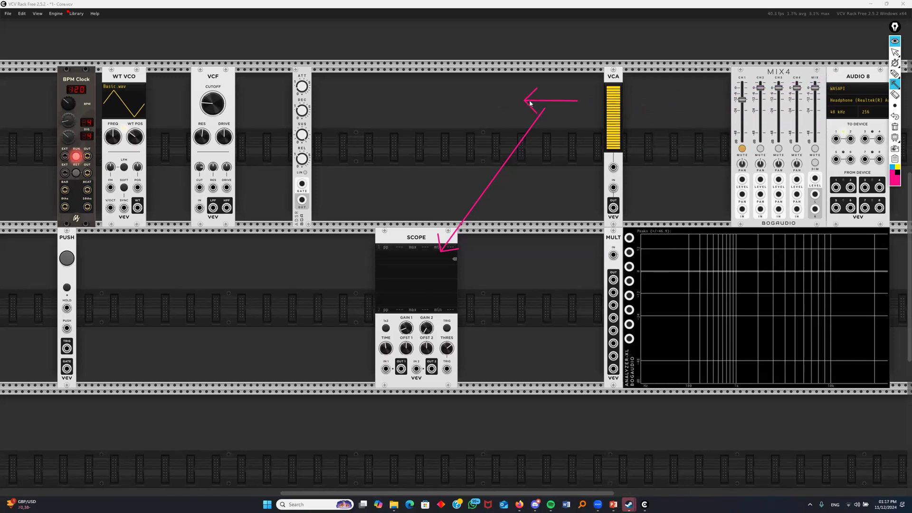
pyautogui.click(895, 127)
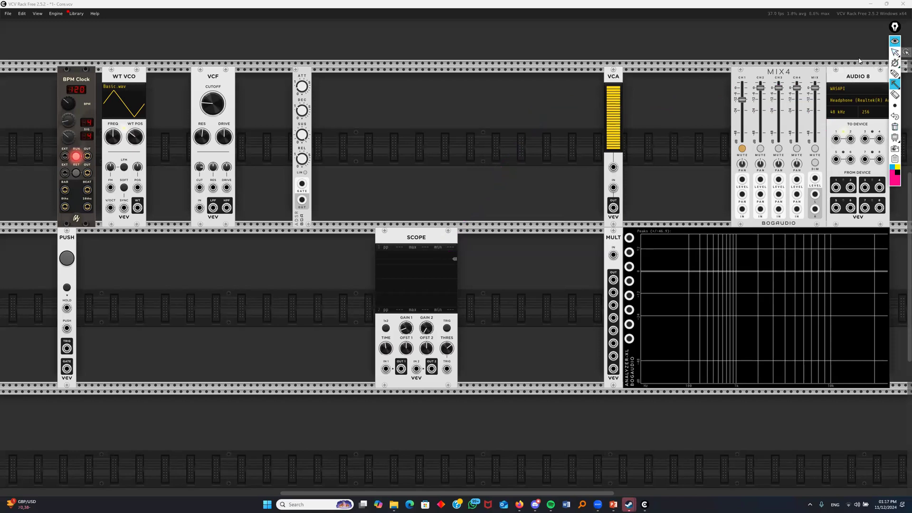
pyautogui.click(895, 53)
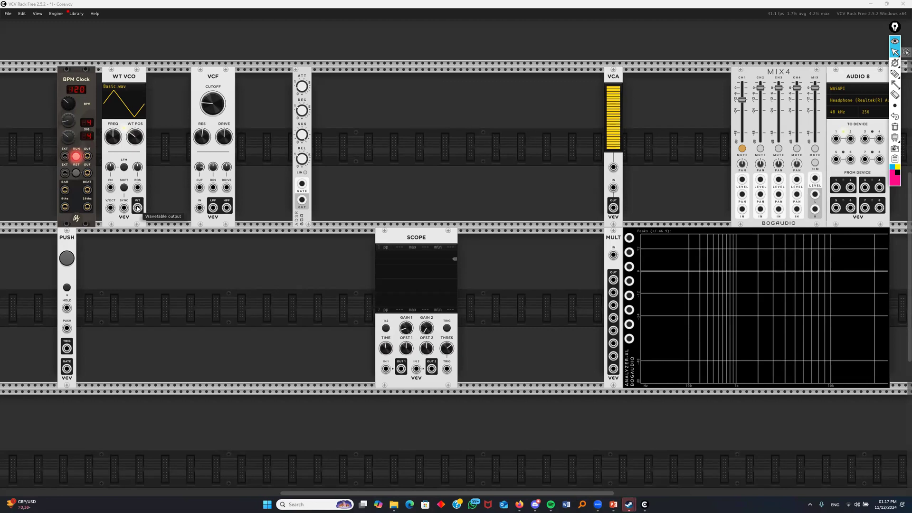
# Patch the WT VCO wavetable output into Scope IN 1, and draw a temporary arrow beside the Scope before clearing it
pyautogui.moveTo(140, 207); pyautogui.dragTo(386, 369)
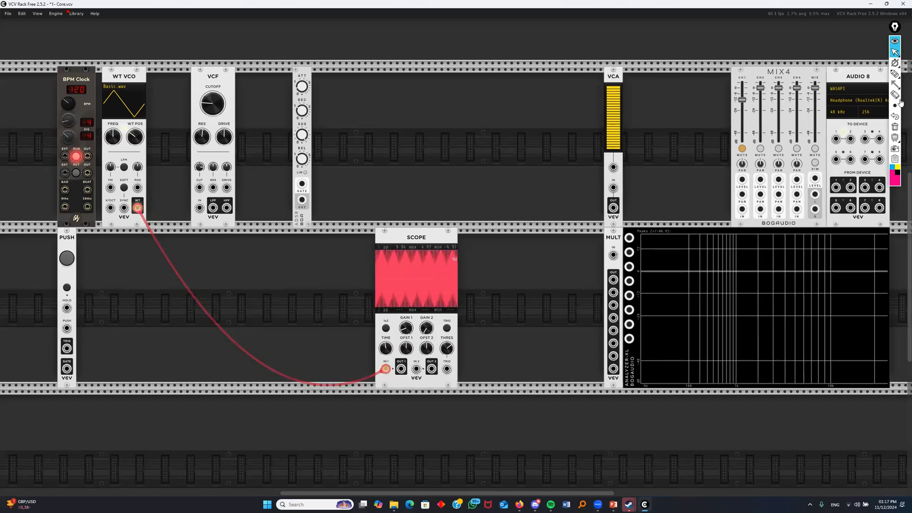
pyautogui.click(895, 84)
pyautogui.moveTo(519, 219)
pyautogui.mouseDown()
pyautogui.moveTo(414, 364)
pyautogui.moveTo(390, 366)
pyautogui.moveTo(411, 367)
pyautogui.mouseUp()
pyautogui.moveTo(502, 341); pyautogui.dragTo(503, 341)
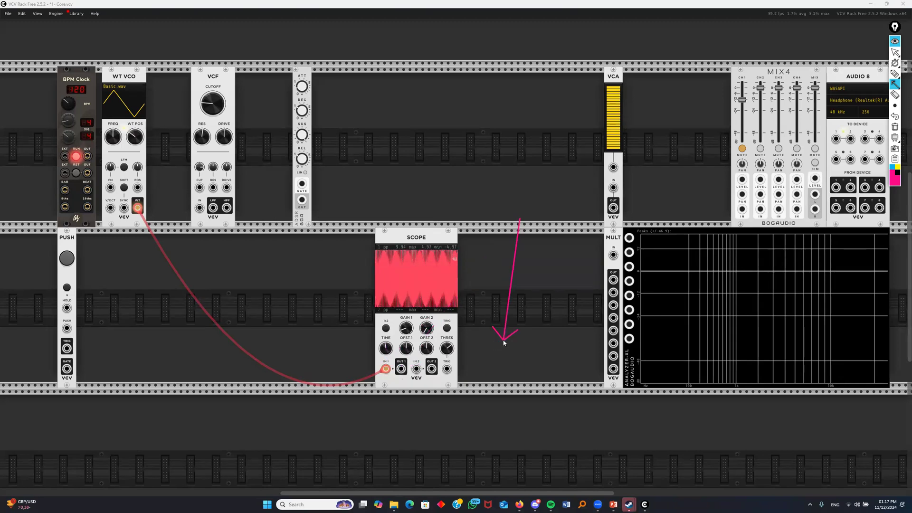
pyautogui.click(895, 126)
pyautogui.click(895, 52)
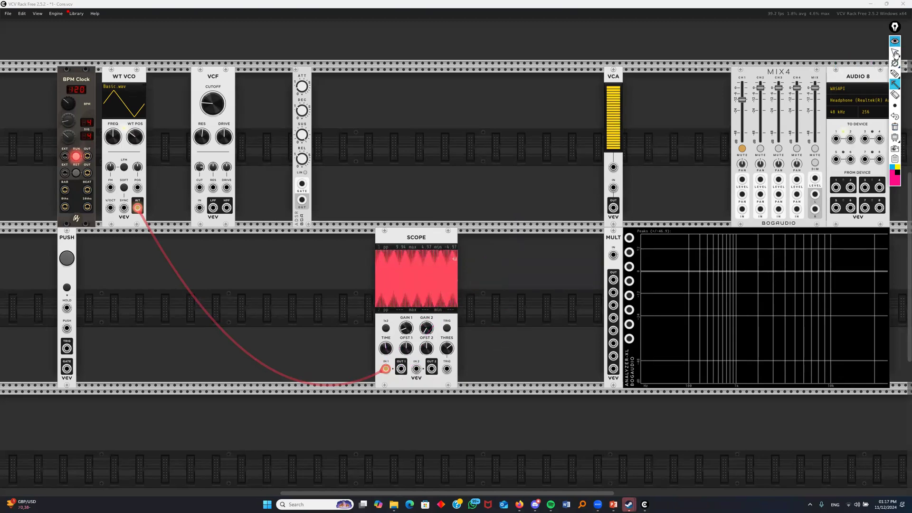
# Patch Scope OUT 1 to the Mult input, and Mult output 1 to the Analyzer-XL signal A input
pyautogui.moveTo(401, 371); pyautogui.dragTo(475, 348)
pyautogui.moveTo(522, 299); pyautogui.dragTo(612, 258)
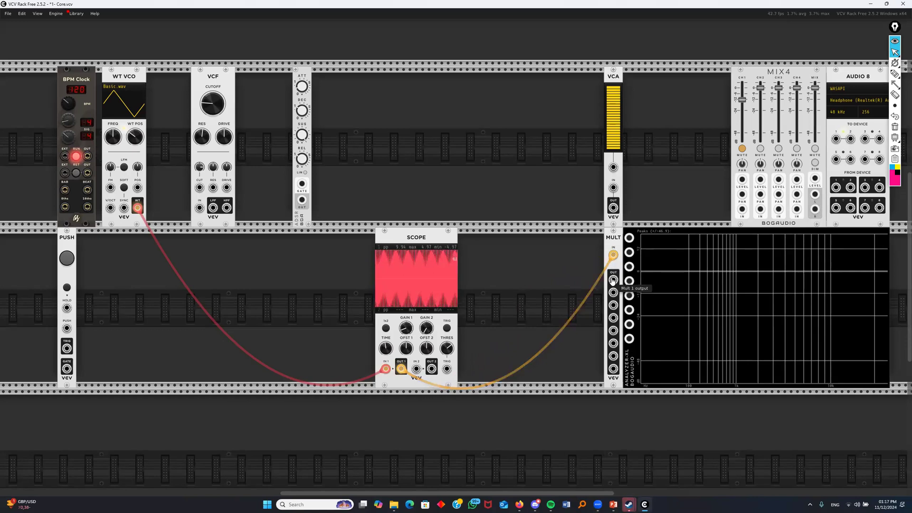
pyautogui.moveTo(614, 280); pyautogui.dragTo(629, 238)
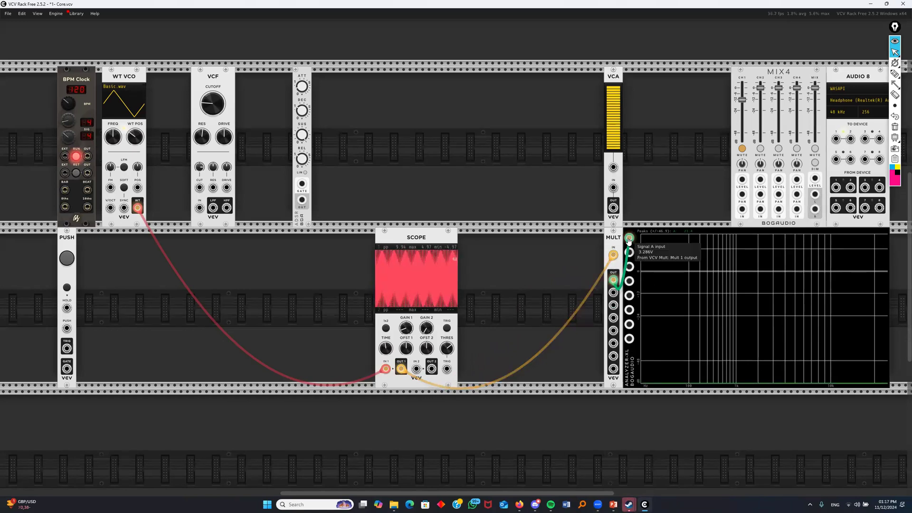
# Patch Mult output 2 to the MIX4 channel 1 input, and the MIX4 left and right outputs to Audio 8 device inputs 1 and 2
pyautogui.moveTo(614, 293); pyautogui.dragTo(742, 211)
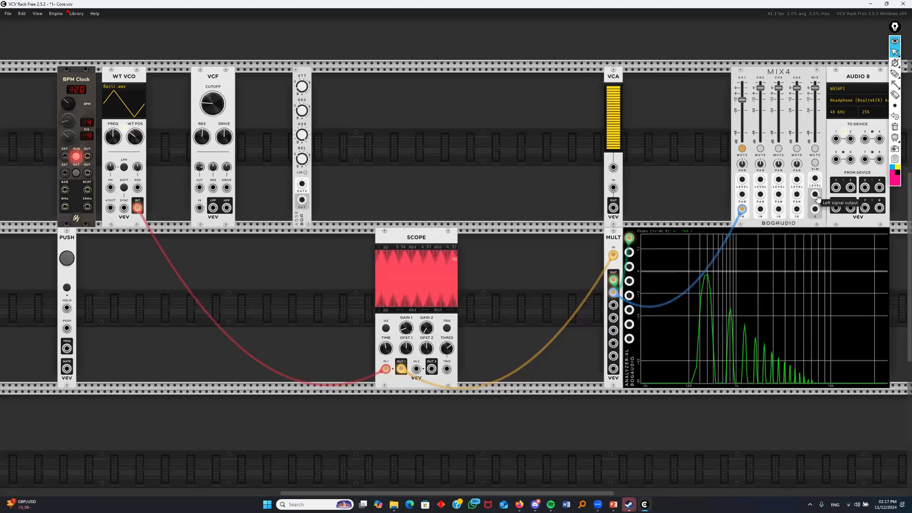
pyautogui.moveTo(815, 194); pyautogui.dragTo(836, 139)
pyautogui.moveTo(815, 209); pyautogui.dragTo(851, 141)
# Audition the oscillator by toggling the MIX4 channel 1 mute and fine-tuning its fader, leaving the channel unmuted
pyautogui.moveTo(742, 102)
pyautogui.moveTo(740, 143); pyautogui.dragTo(740, 150)
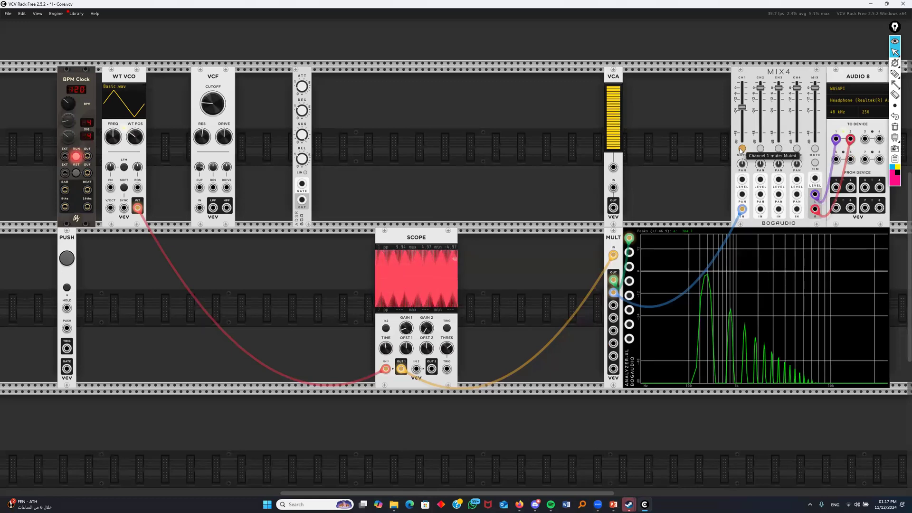
pyautogui.click(742, 149)
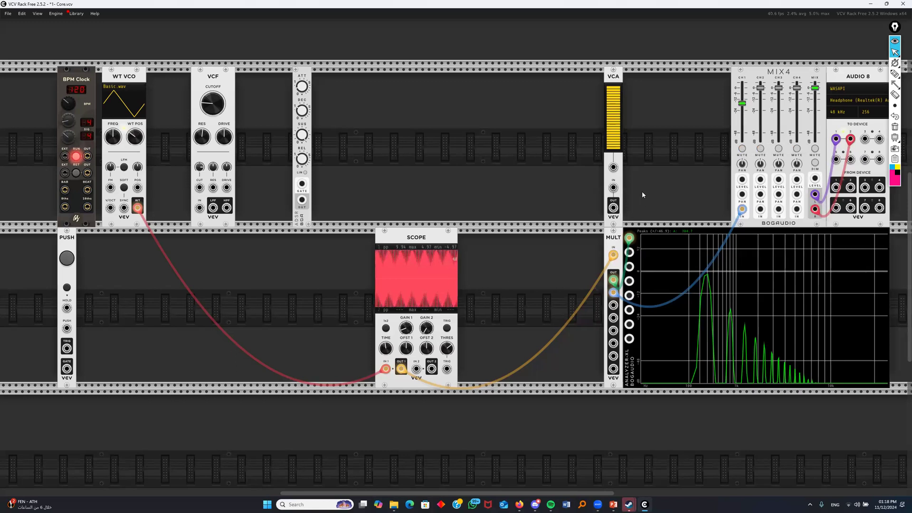
pyautogui.click(742, 149)
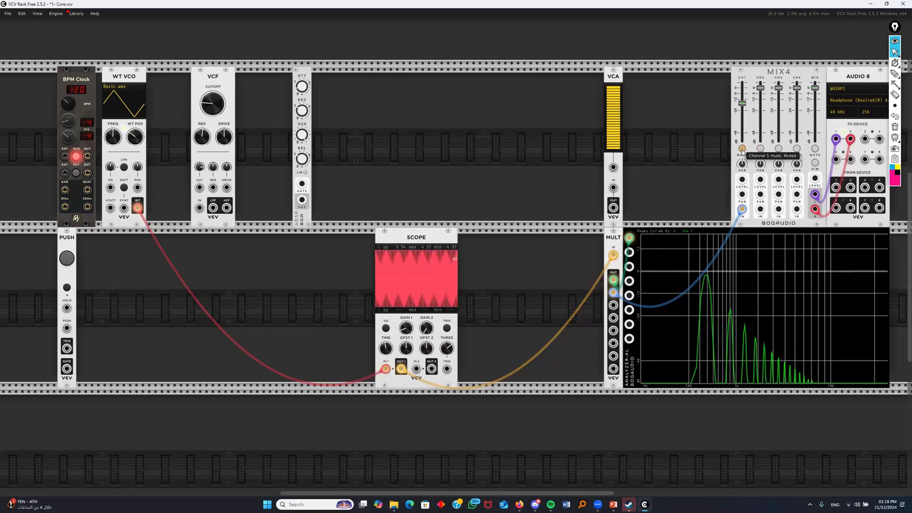
pyautogui.moveTo(739, 147); pyautogui.dragTo(740, 143)
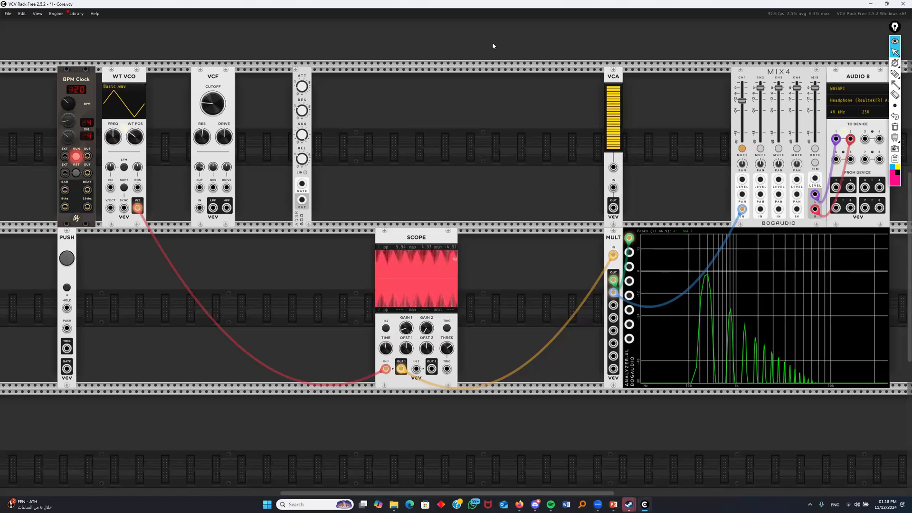
pyautogui.click(742, 149)
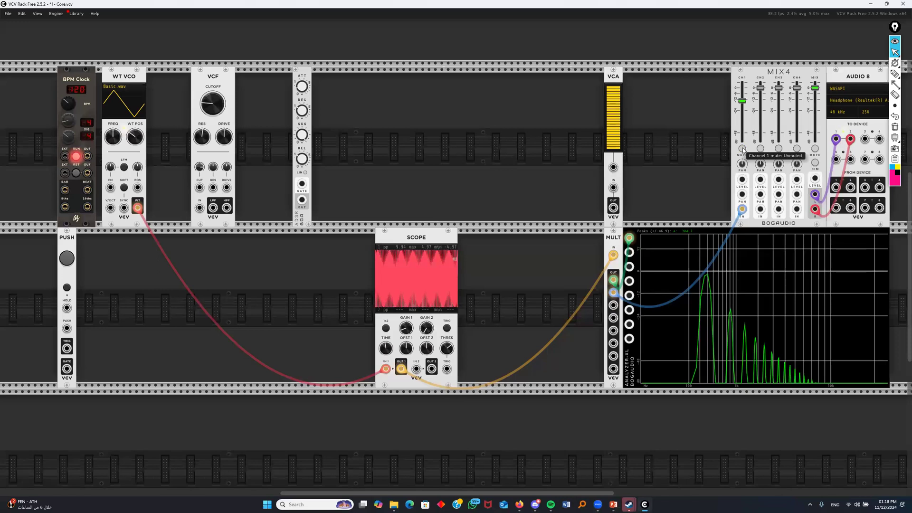
# Set the Scope's time to 17.327 ms/screen with its trigger enabled, and lower and mute MIX4 channel 1
pyautogui.moveTo(385, 348)
pyautogui.mouseDown()
pyautogui.moveTo(386, 372)
pyautogui.moveTo(386, 338)
pyautogui.mouseUp()
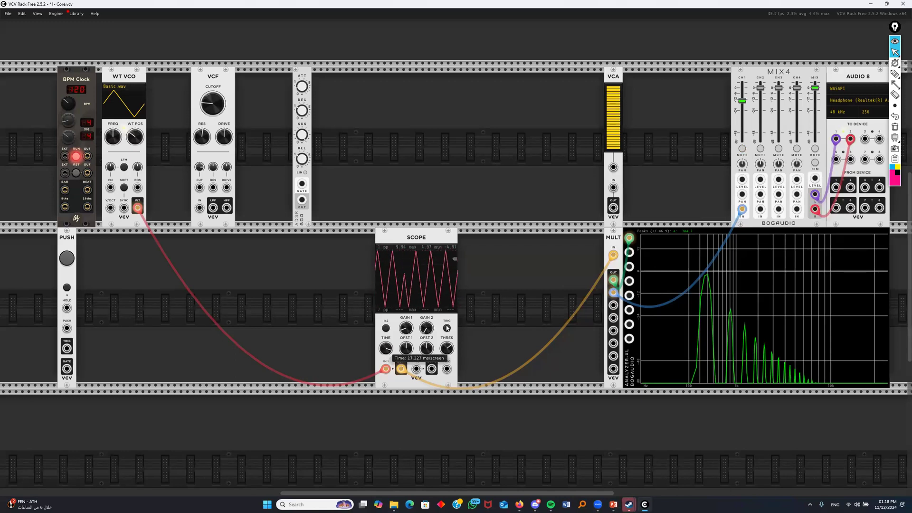
pyautogui.click(447, 327)
pyautogui.moveTo(742, 100); pyautogui.dragTo(742, 112)
pyautogui.click(742, 148)
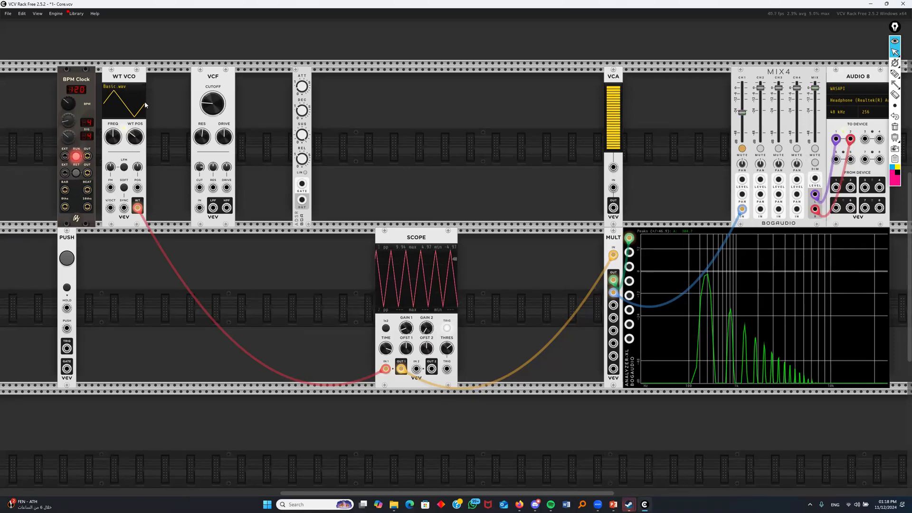
# Draw two arrows from a common point above the rack to the WT VCO and Scope waveform displays, and leave the annotation tool
pyautogui.click(896, 84)
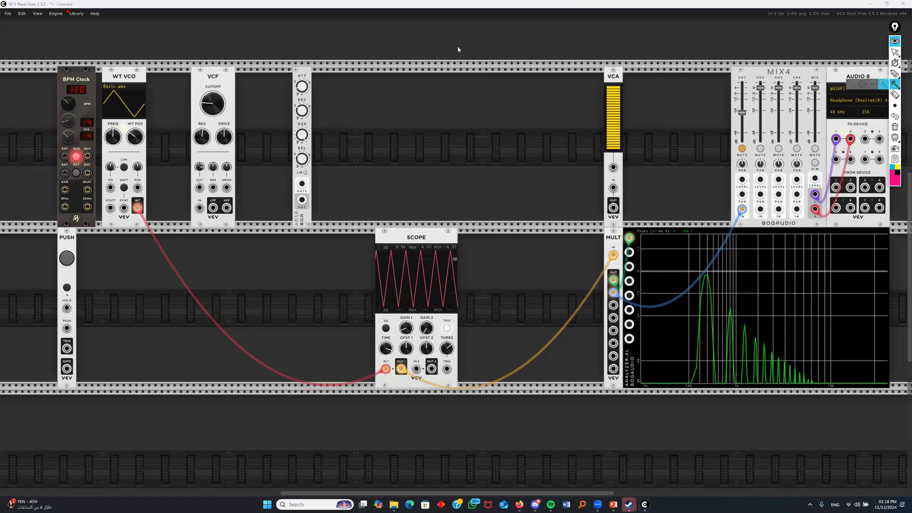
pyautogui.moveTo(466, 42); pyautogui.dragTo(127, 90)
pyautogui.moveTo(466, 42); pyautogui.dragTo(410, 211)
pyautogui.moveTo(408, 254); pyautogui.dragTo(406, 248)
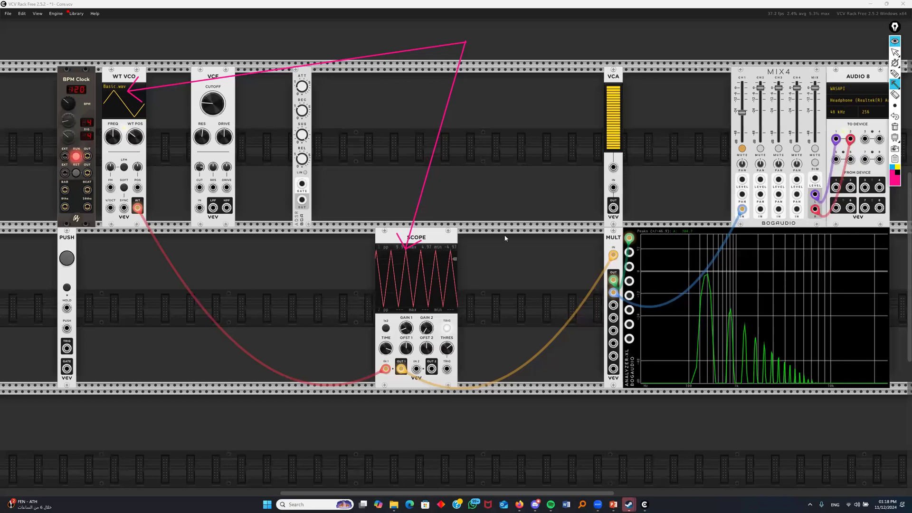
pyautogui.click(894, 52)
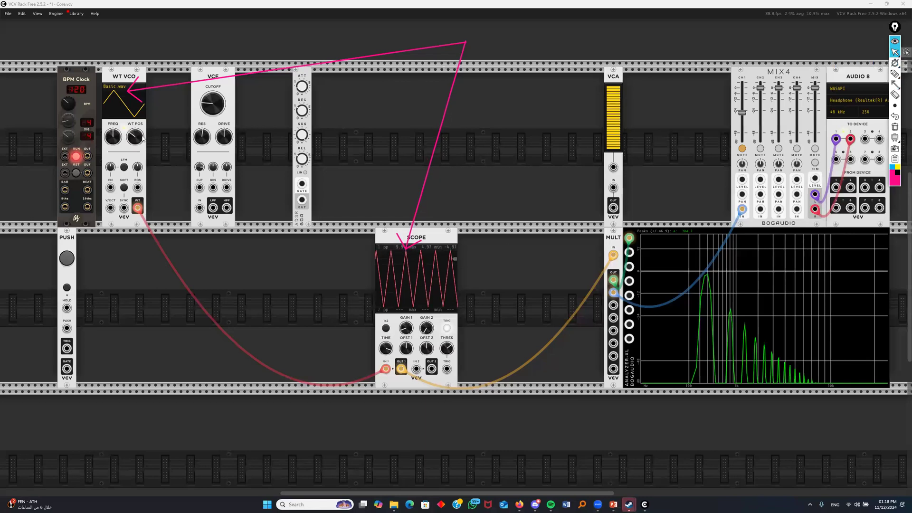
# Sweep the WT VCO's wavetable position down and up, ending at 52.53%
pyautogui.moveTo(134, 139)
pyautogui.moveTo(135, 138); pyautogui.dragTo(135, 290)
pyautogui.moveTo(135, 138); pyautogui.dragTo(136, 61)
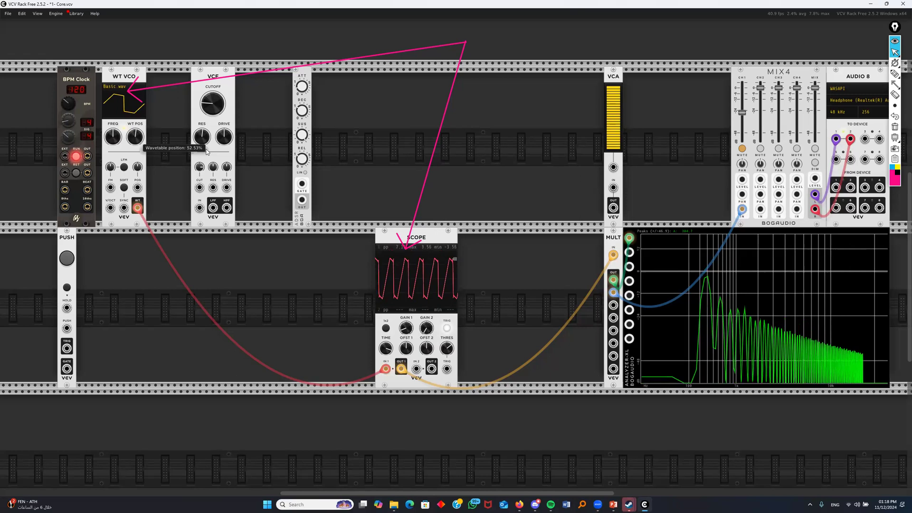
# Add a third arrow from the same origin to the Analyzer-XL spectrum display and leave the annotation tool
pyautogui.click(896, 85)
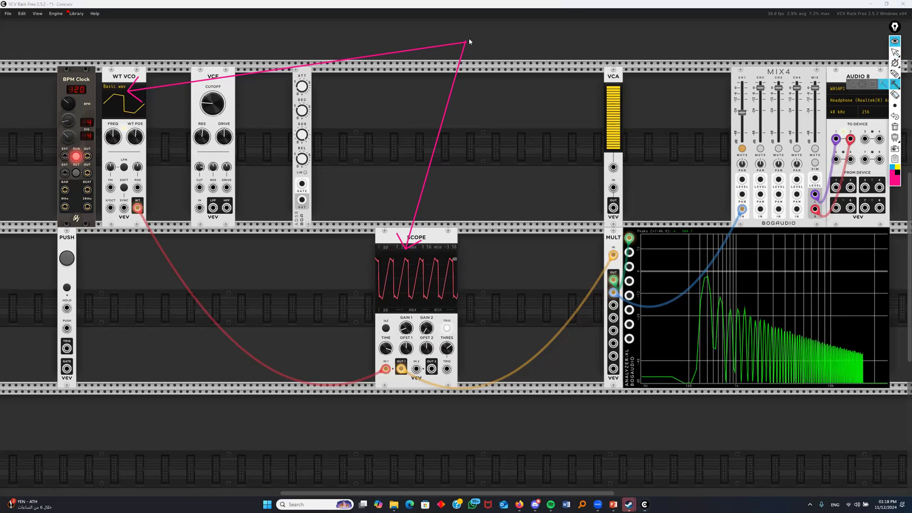
pyautogui.moveTo(465, 42)
pyautogui.mouseDown()
pyautogui.moveTo(631, 205)
pyautogui.moveTo(641, 233)
pyautogui.mouseUp()
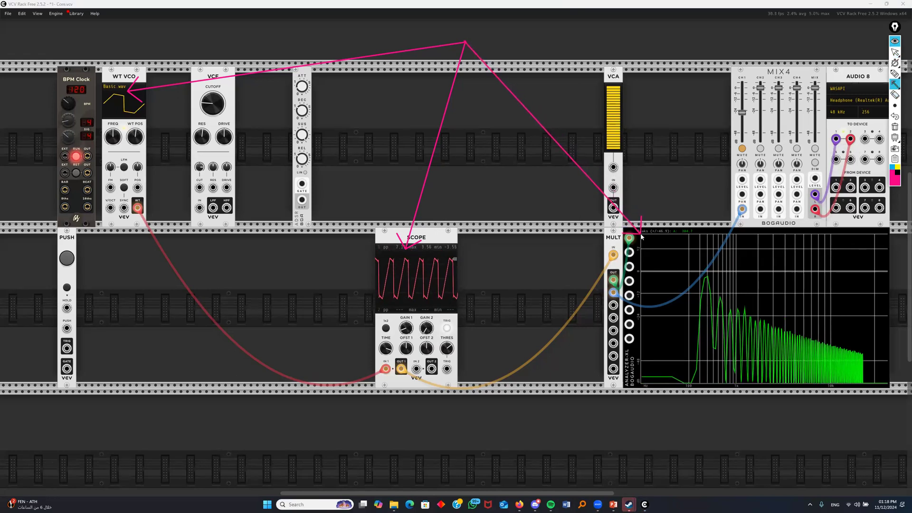
pyautogui.click(895, 52)
# Set the WT VCO's wavetable position to the sine wave, raise it to 31.205% for the triangle, and return it to the sine
pyautogui.moveTo(135, 138); pyautogui.dragTo(136, 153)
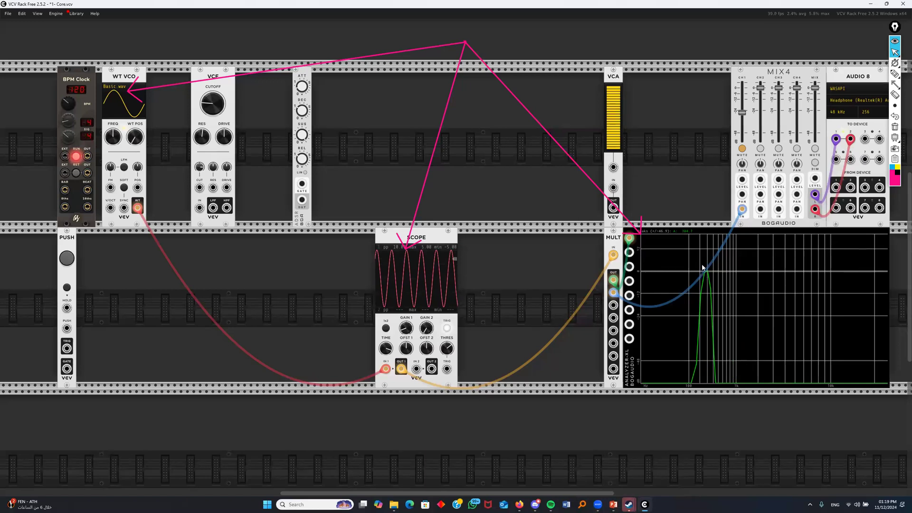
pyautogui.moveTo(136, 136); pyautogui.dragTo(135, 125)
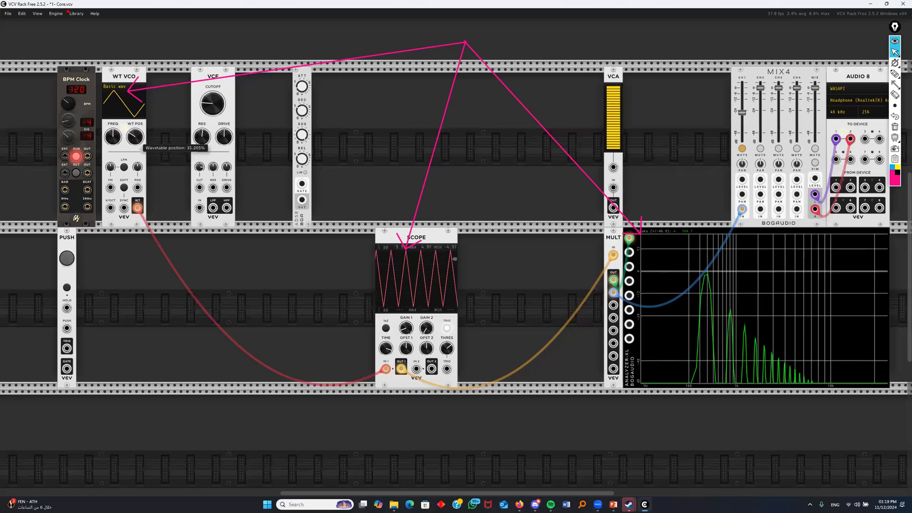
pyautogui.moveTo(135, 125)
pyautogui.mouseDown()
pyautogui.moveTo(136, 112)
pyautogui.moveTo(135, 141)
pyautogui.mouseUp()
# Unmute MIX4 channel 1 to audition the sine wave, clear all annotation arrows, and mute the channel again
pyautogui.click(742, 148)
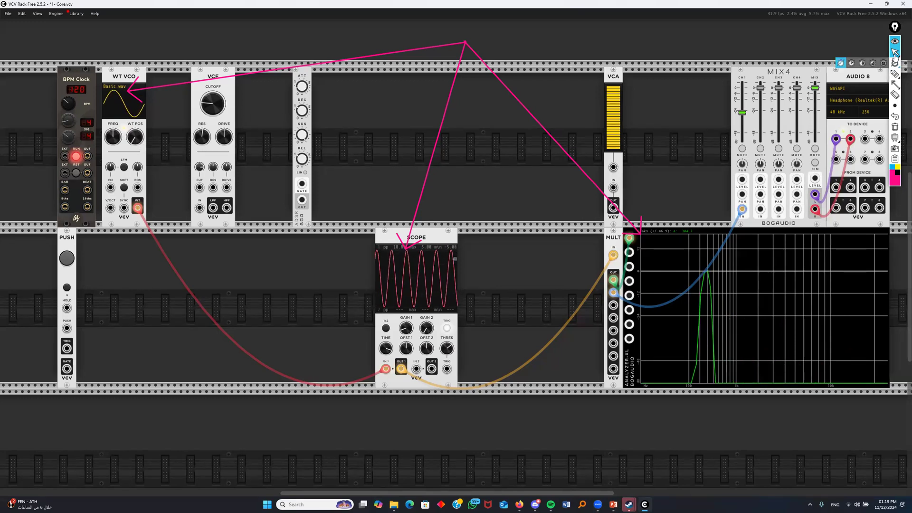
pyautogui.click(894, 127)
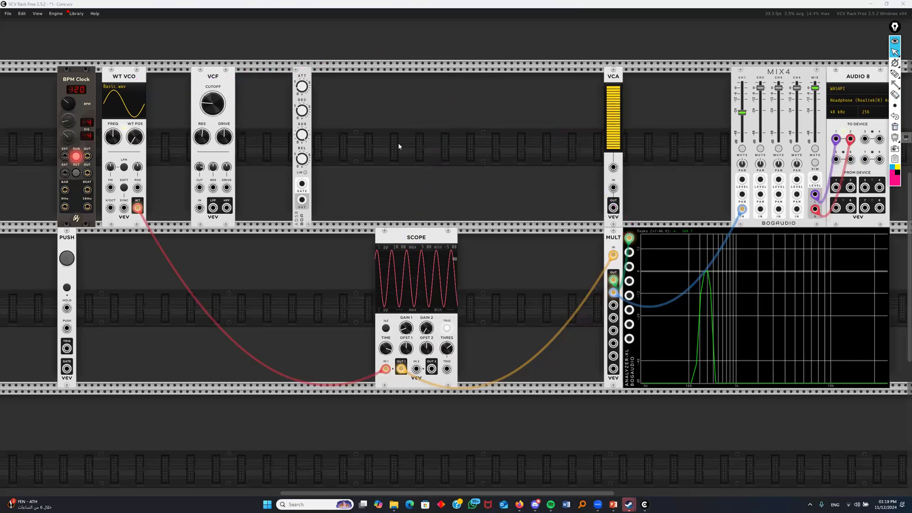
pyautogui.click(742, 149)
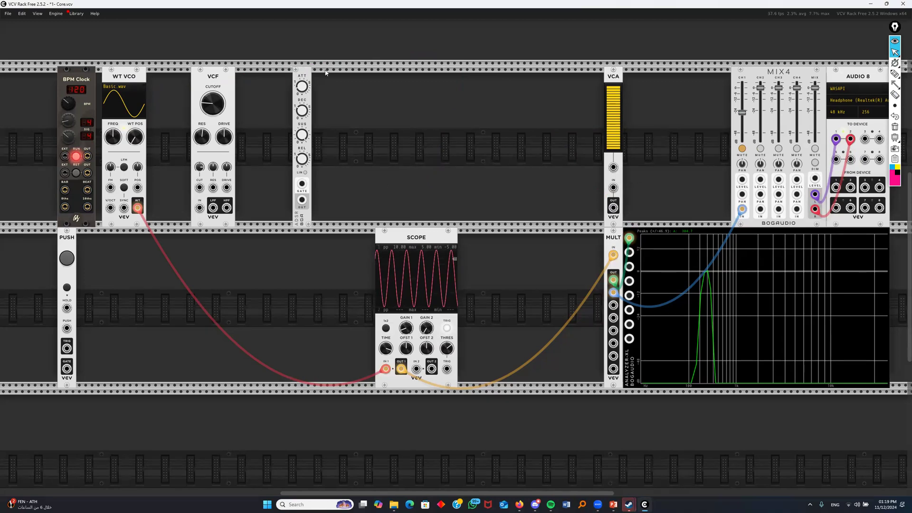
# Move the attack-decay-sustain-release envelope module right toward the VCA, and the VCF right into the space between the WT VCO and the envelope
pyautogui.moveTo(301, 72); pyautogui.dragTo(461, 74)
pyautogui.moveTo(206, 73); pyautogui.dragTo(240, 77)
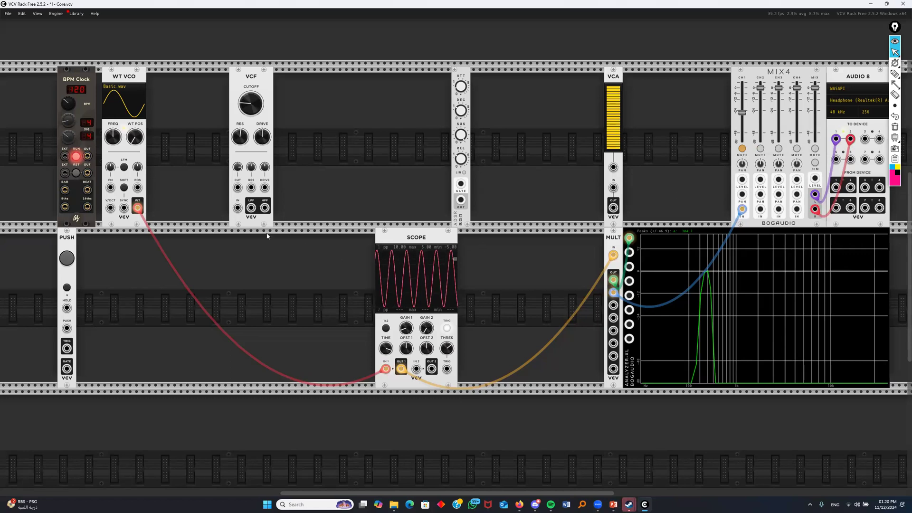
pyautogui.moveTo(256, 74); pyautogui.dragTo(261, 82)
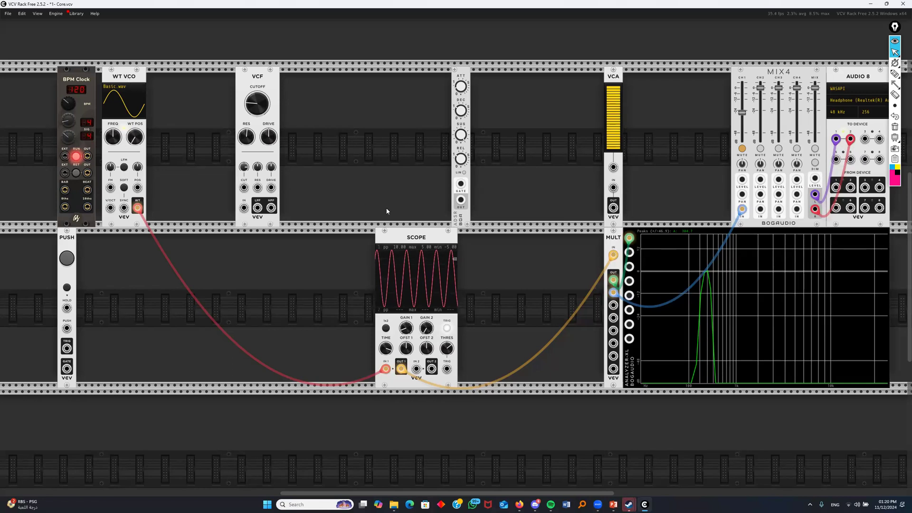
pyautogui.rightClick(535, 504)
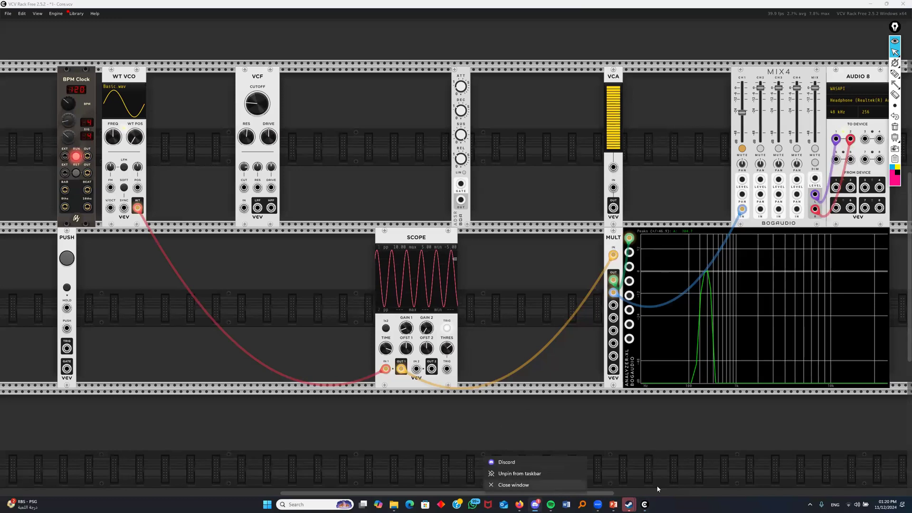
pyautogui.click(810, 504)
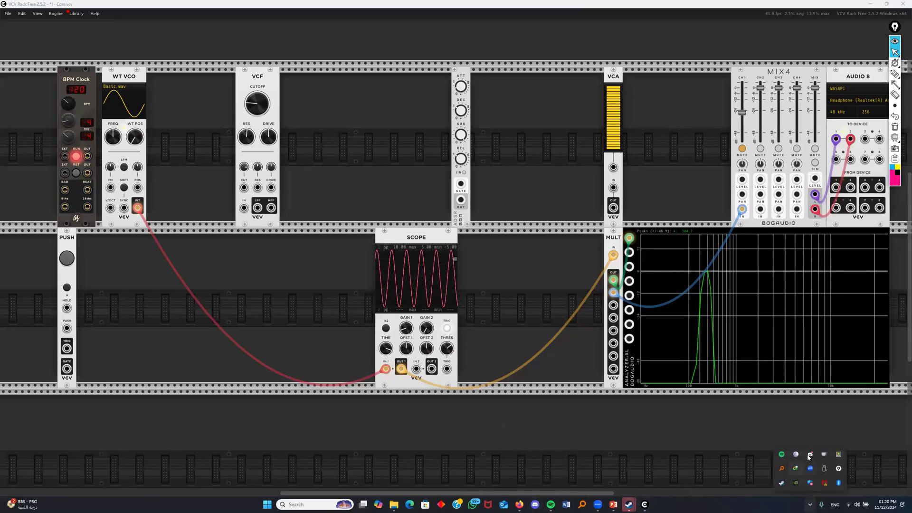
pyautogui.click(205, 242)
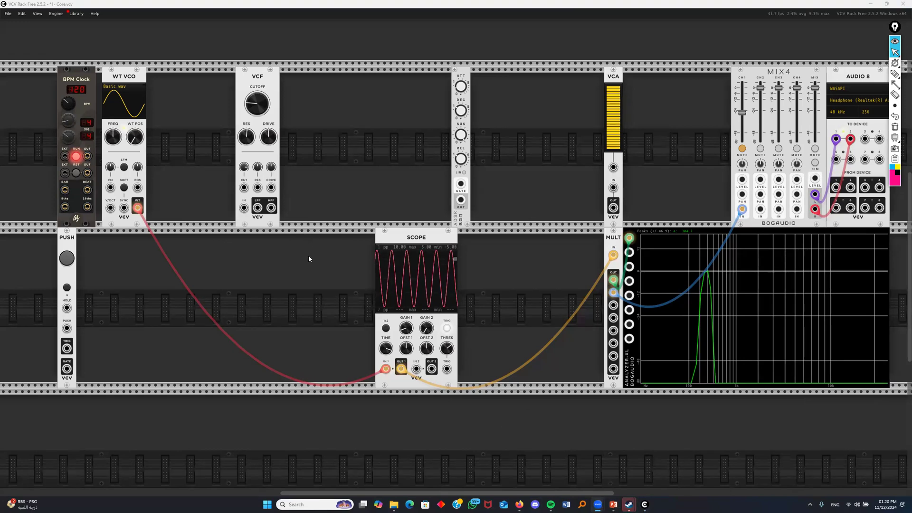
# Unmute and re-mute MIX4 channel 1 to audition the sine, and remove all the patch cables from the rack
pyautogui.click(741, 147)
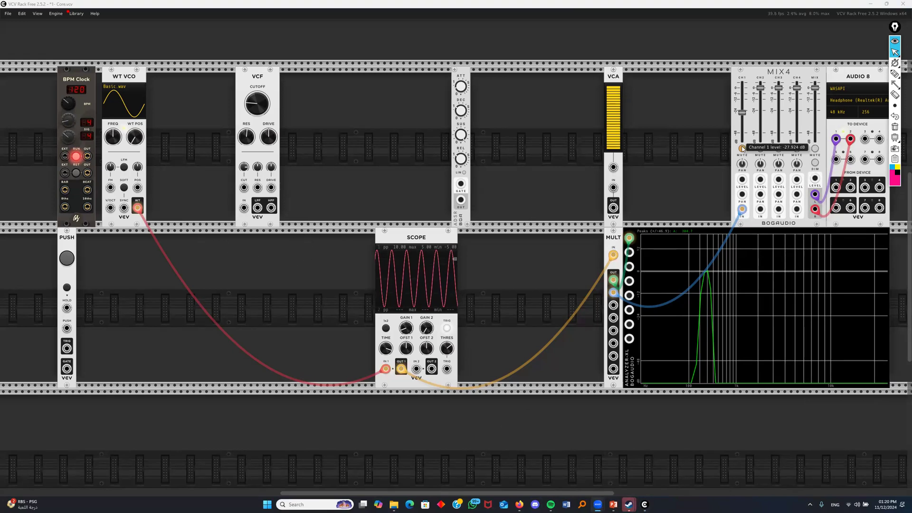
pyautogui.click(741, 148)
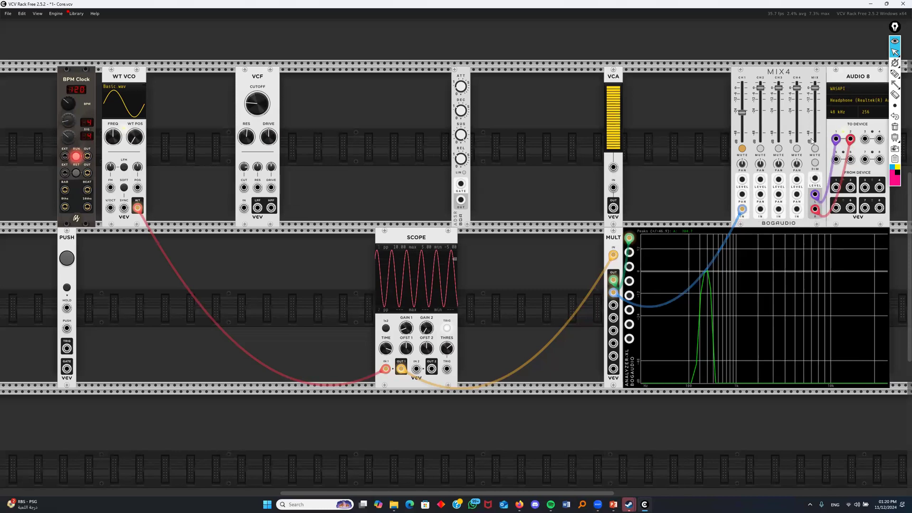
pyautogui.moveTo(385, 369); pyautogui.dragTo(468, 346)
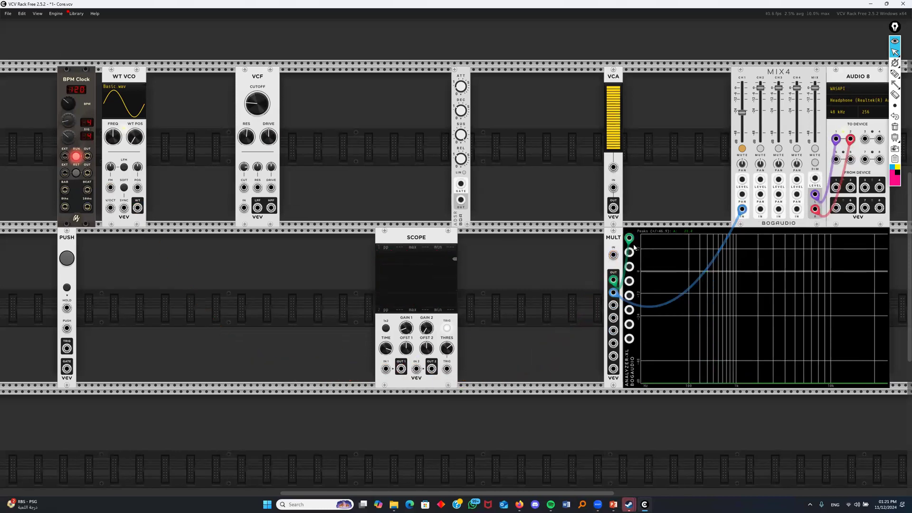
pyautogui.moveTo(629, 238); pyautogui.dragTo(709, 255)
pyautogui.moveTo(815, 195); pyautogui.dragTo(656, 192)
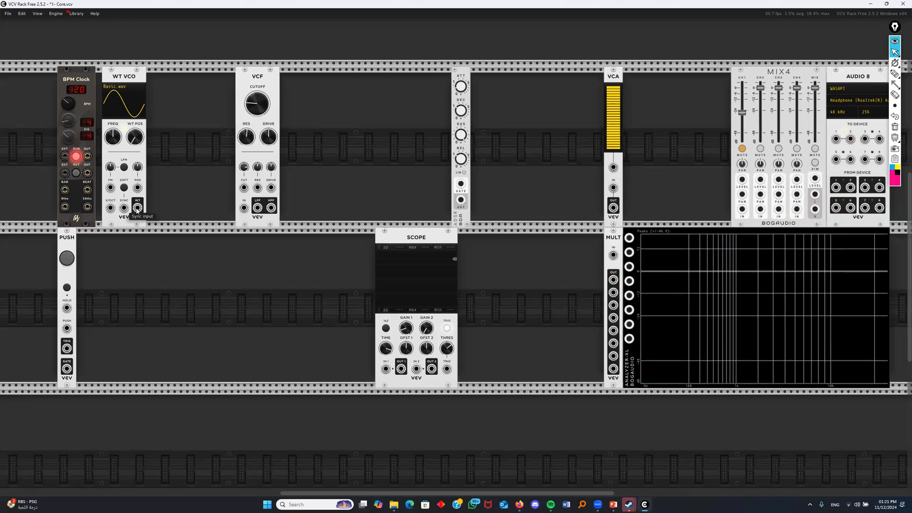
# Patch the WT VCO output into the VCF audio input, and the VCF low-pass output into the Mult input
pyautogui.moveTo(137, 208); pyautogui.dragTo(244, 210)
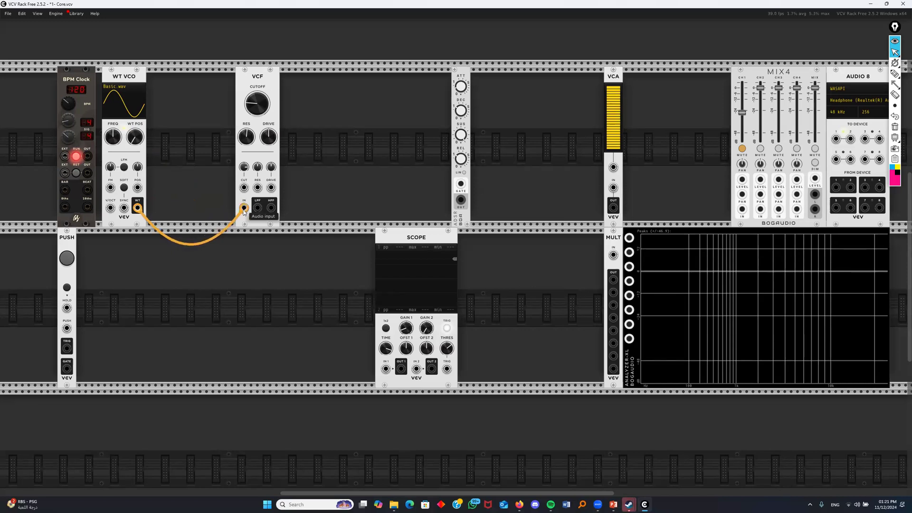
pyautogui.moveTo(265, 209); pyautogui.dragTo(261, 209)
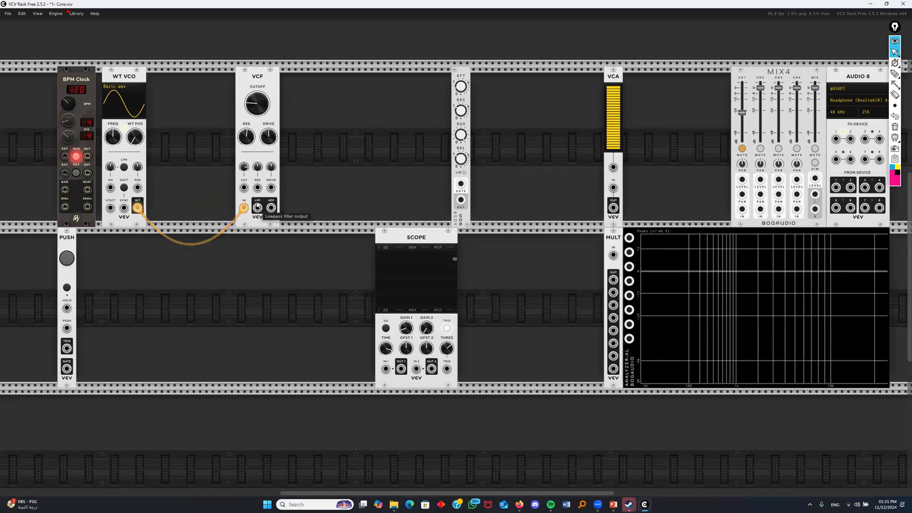
pyautogui.moveTo(259, 206); pyautogui.dragTo(612, 257)
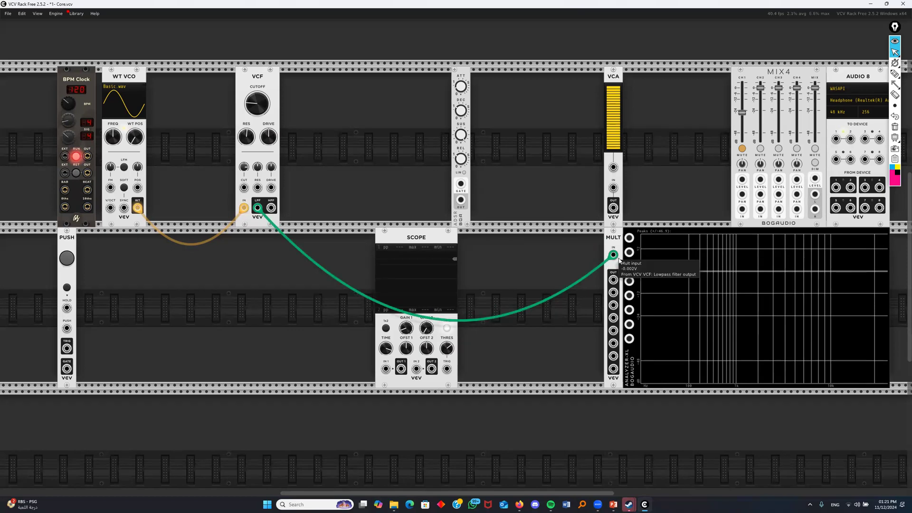
# Patch Mult outputs to the Analyzer-XL's first input and MIX4 channel 1, and the MIX4 mix outputs to Audio 8 device inputs 1 and 2
pyautogui.moveTo(613, 279); pyautogui.dragTo(629, 238)
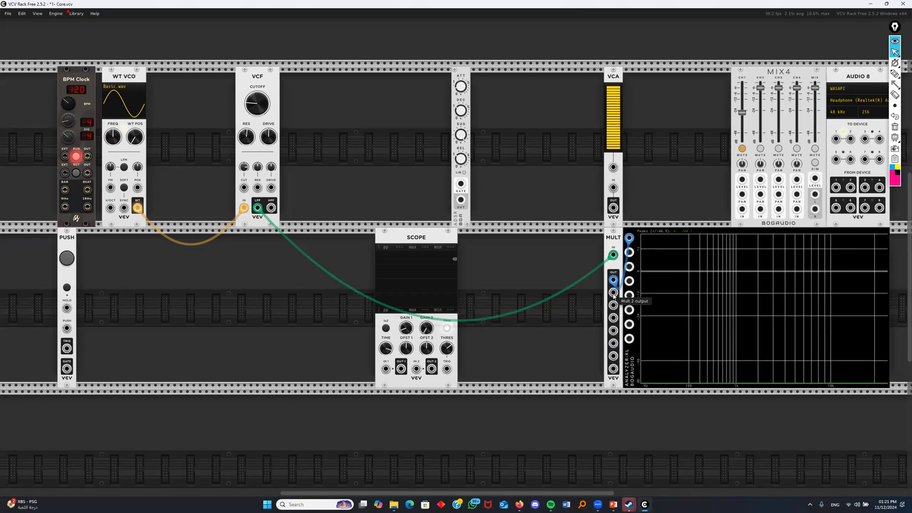
pyautogui.moveTo(613, 293); pyautogui.dragTo(742, 213)
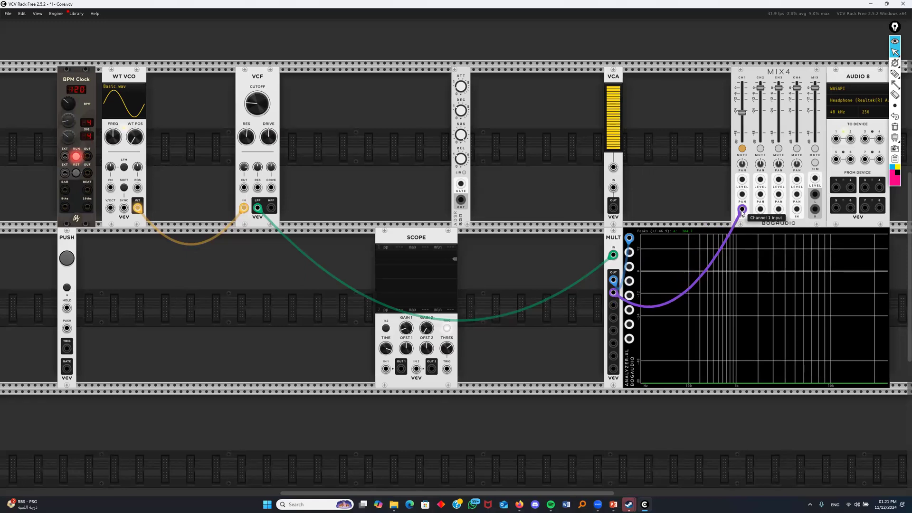
pyautogui.moveTo(815, 194); pyautogui.dragTo(850, 139)
# With MIX4 channel 1 unmuted and its level raised, sweep the VCF cutoff and set the WT VCO's wavetable position to 74.819% for the sawtooth
pyautogui.click(742, 148)
pyautogui.moveTo(261, 108); pyautogui.dragTo(260, 86)
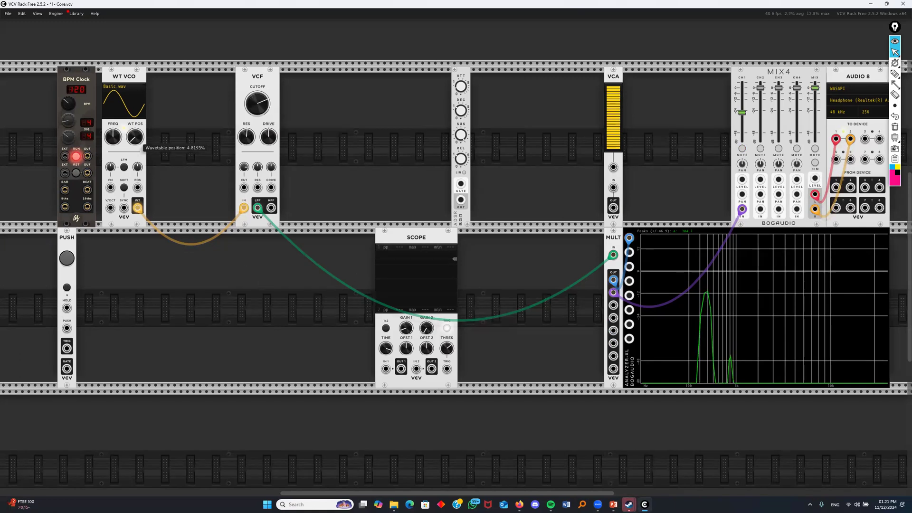
pyautogui.moveTo(135, 137); pyautogui.dragTo(135, 102)
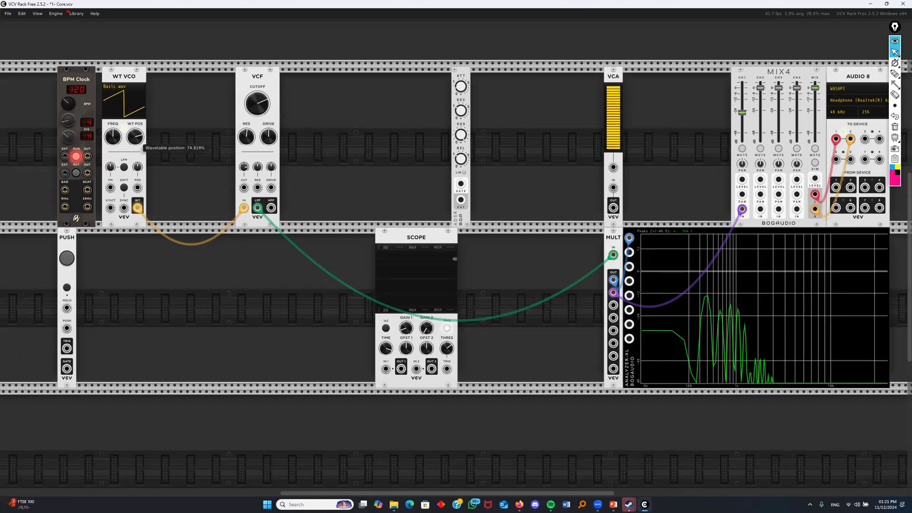
pyautogui.moveTo(742, 112); pyautogui.dragTo(742, 96)
pyautogui.moveTo(258, 104)
pyautogui.mouseDown()
pyautogui.moveTo(258, 85)
pyautogui.moveTo(258, 127)
pyautogui.moveTo(258, 84)
pyautogui.moveTo(257, 99)
pyautogui.mouseUp()
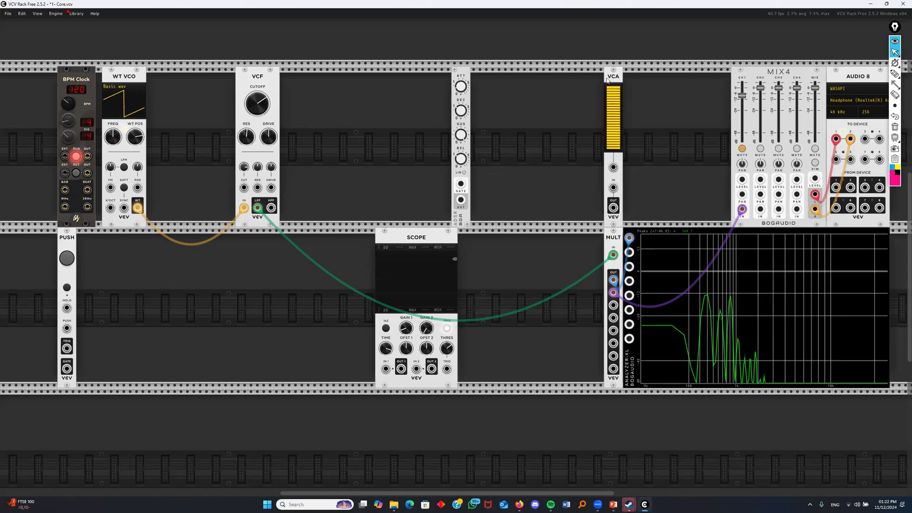
# Move the VCA module left and remove the cables from the Analyzer-XL, MIX4 channel 1 and the Mult input
pyautogui.moveTo(613, 79); pyautogui.dragTo(561, 95)
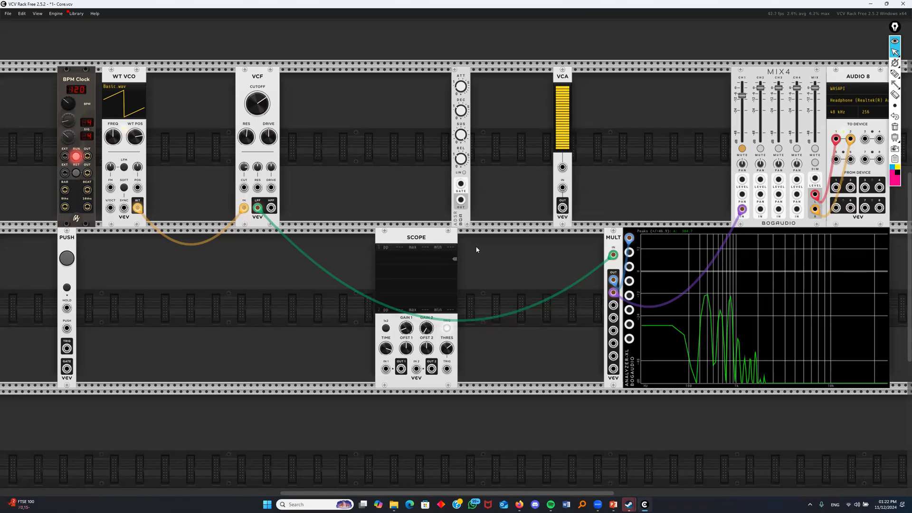
pyautogui.moveTo(630, 239); pyautogui.dragTo(574, 313)
pyautogui.moveTo(742, 210); pyautogui.dragTo(571, 288)
pyautogui.moveTo(613, 257); pyautogui.dragTo(425, 258)
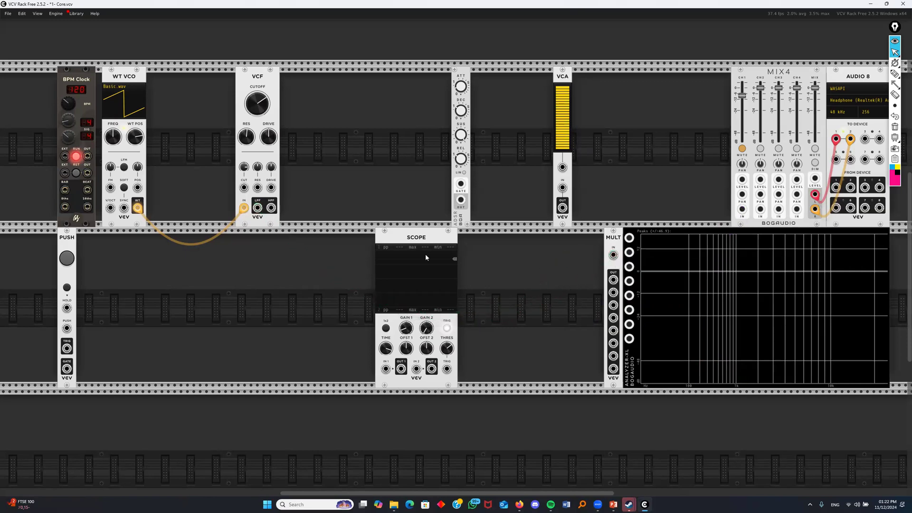
# Reroute the WT VCO cable to the VCA input, and patch the VCA output through Scope channel 1 to MIX4 channel 1
pyautogui.moveTo(243, 208); pyautogui.dragTo(562, 187)
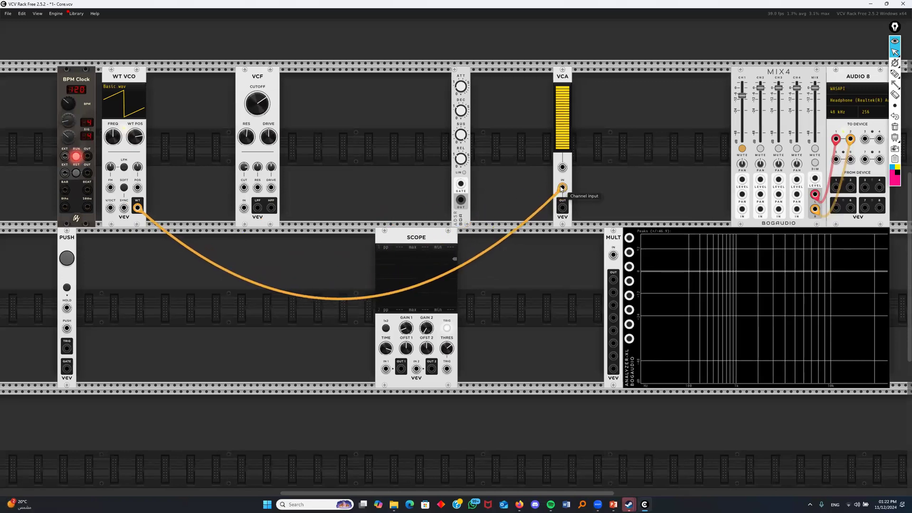
pyautogui.moveTo(562, 207); pyautogui.dragTo(385, 371)
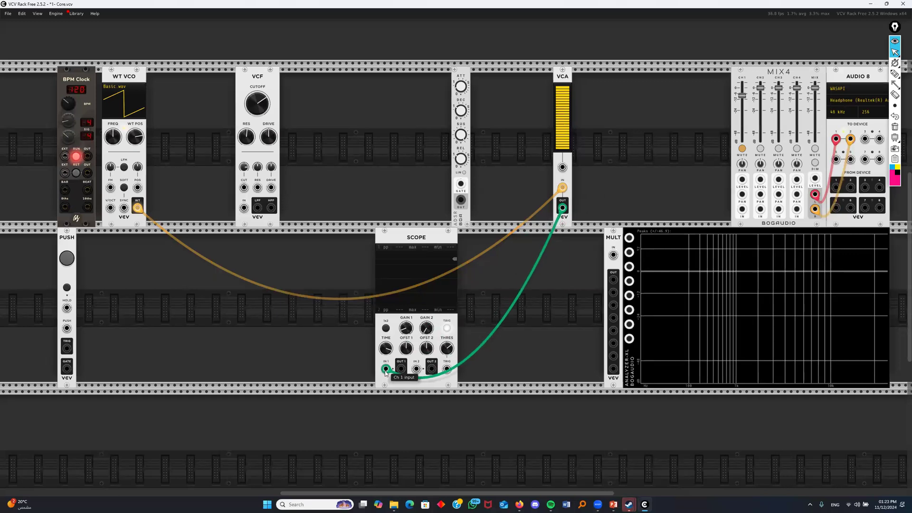
pyautogui.moveTo(401, 369); pyautogui.dragTo(742, 212)
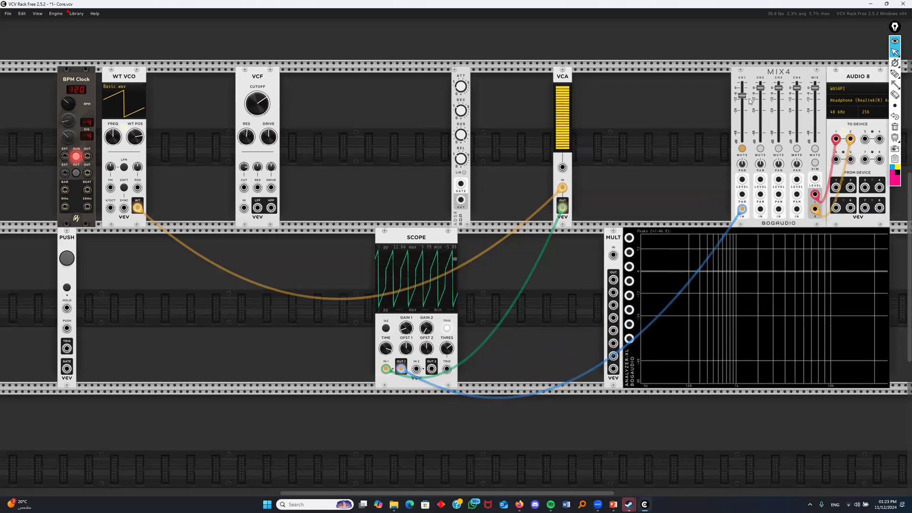
# Unmute MIX4 channel 1 at a lower level and bring the VCA level down to 0%
pyautogui.click(742, 148)
pyautogui.moveTo(742, 95)
pyautogui.mouseDown()
pyautogui.moveTo(742, 121)
pyautogui.moveTo(742, 111)
pyautogui.mouseUp()
pyautogui.moveTo(563, 92); pyautogui.dragTo(562, 151)
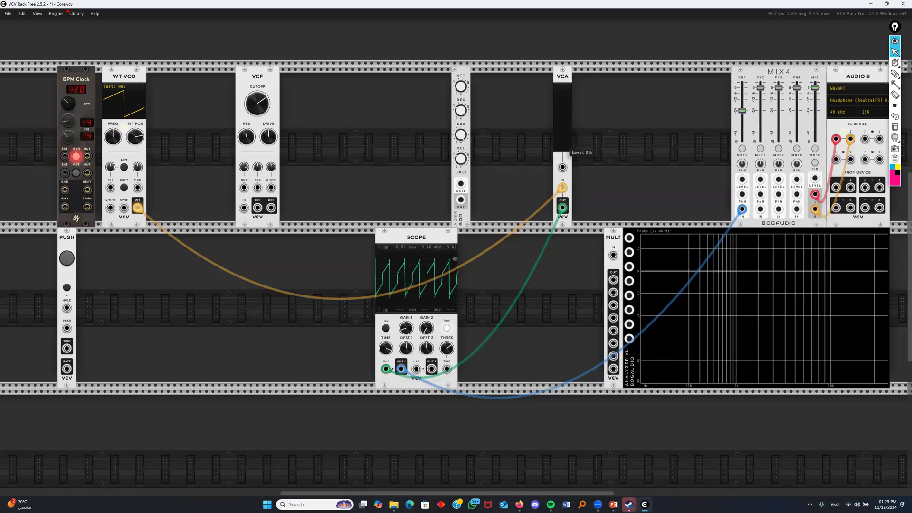
pyautogui.moveTo(403, 333); pyautogui.dragTo(403, 328)
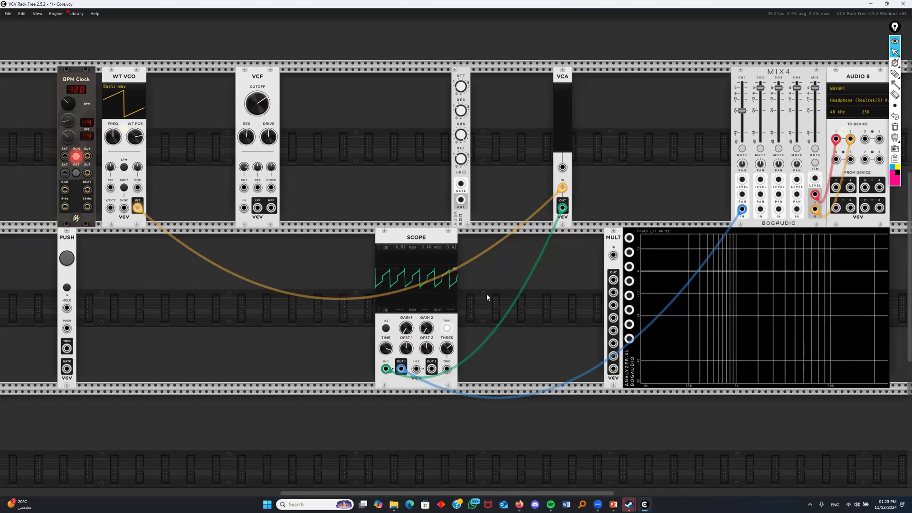
pyautogui.click(446, 328)
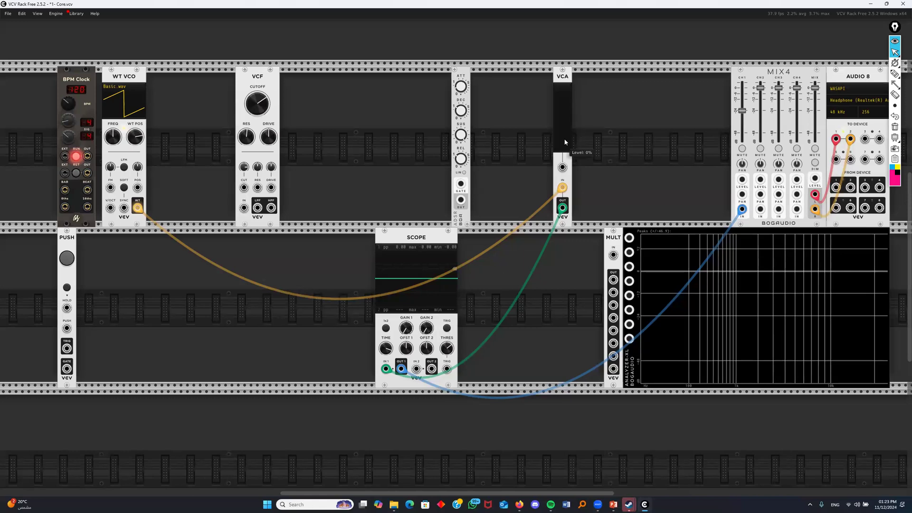
pyautogui.moveTo(562, 148)
pyautogui.mouseDown()
pyautogui.moveTo(562, 93)
pyautogui.moveTo(562, 148)
pyautogui.mouseUp()
# Remove the cables from the VCA and Scope, and move the ADSR envelope module left toward the VCF
pyautogui.moveTo(562, 188); pyautogui.dragTo(411, 175)
pyautogui.moveTo(562, 208); pyautogui.dragTo(412, 175)
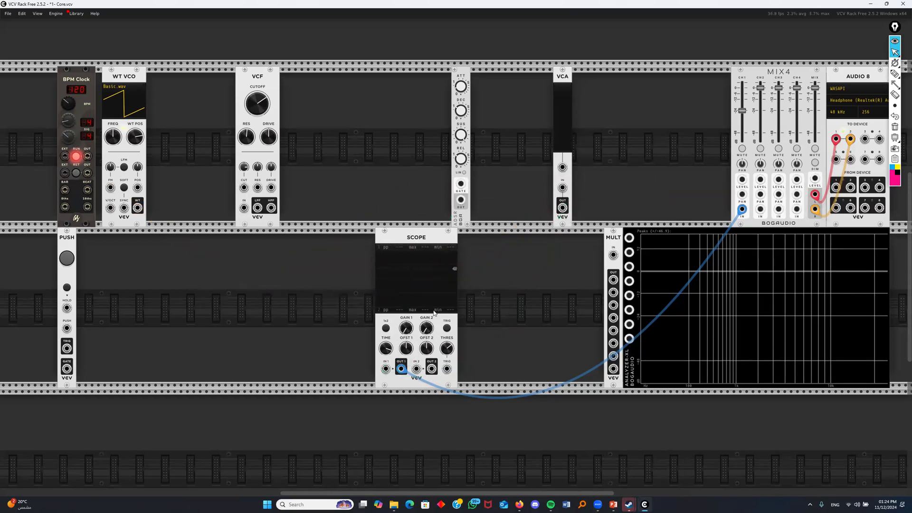
pyautogui.moveTo(402, 369); pyautogui.dragTo(477, 225)
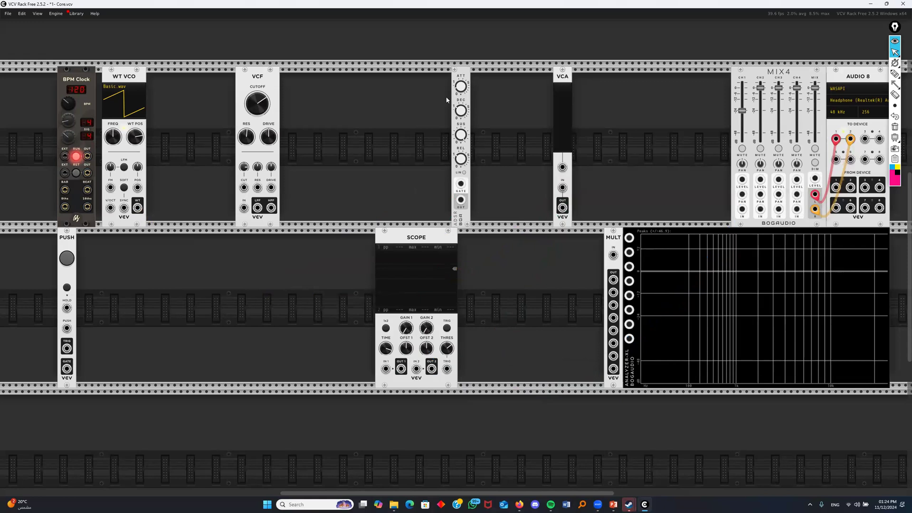
pyautogui.moveTo(466, 87); pyautogui.dragTo(383, 87)
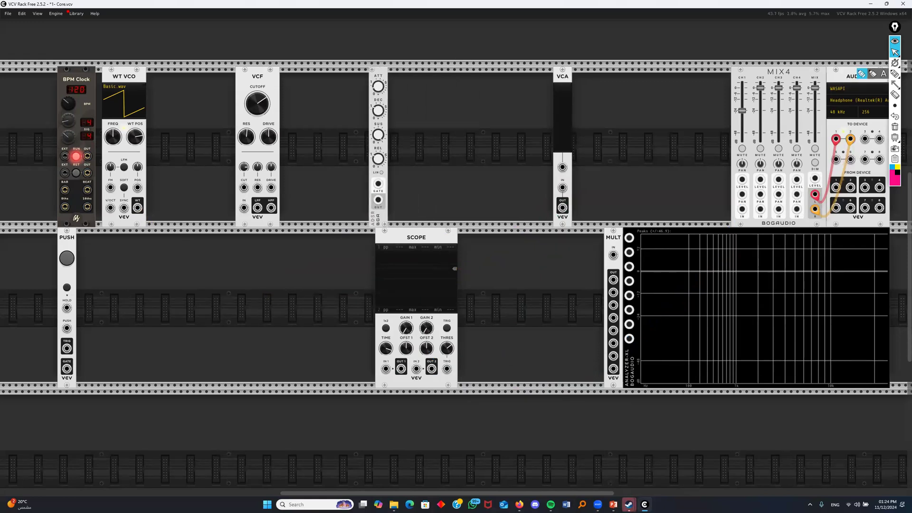
# Draw arrows to the envelope's attack, decay, sustain and release knobs, clear them all and leave the annotation tool
pyautogui.moveTo(527, 30); pyautogui.dragTo(380, 86)
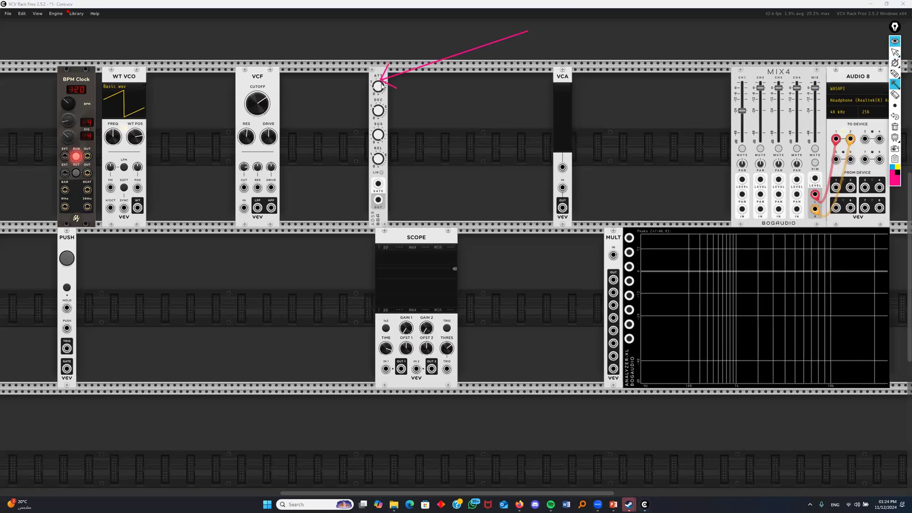
pyautogui.moveTo(543, 63); pyautogui.dragTo(388, 111)
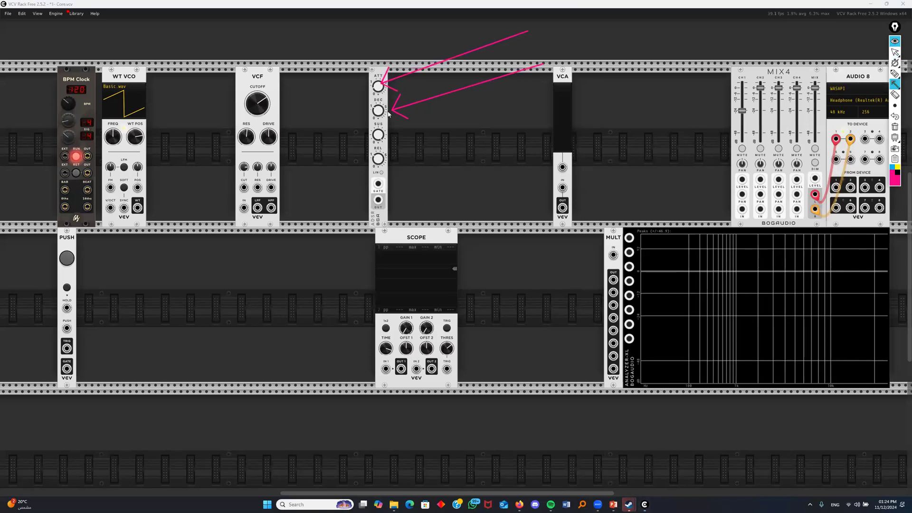
pyautogui.moveTo(547, 111); pyautogui.dragTo(388, 137)
pyautogui.moveTo(544, 145); pyautogui.dragTo(387, 164)
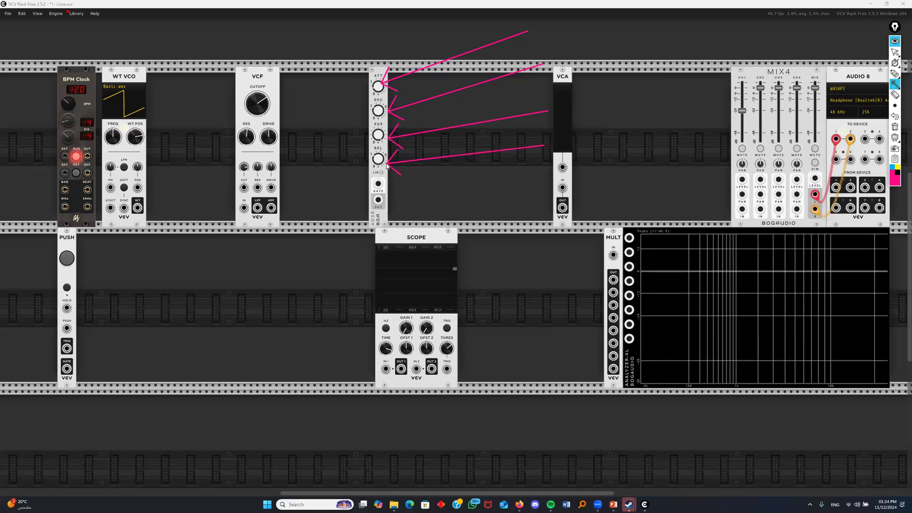
pyautogui.click(895, 127)
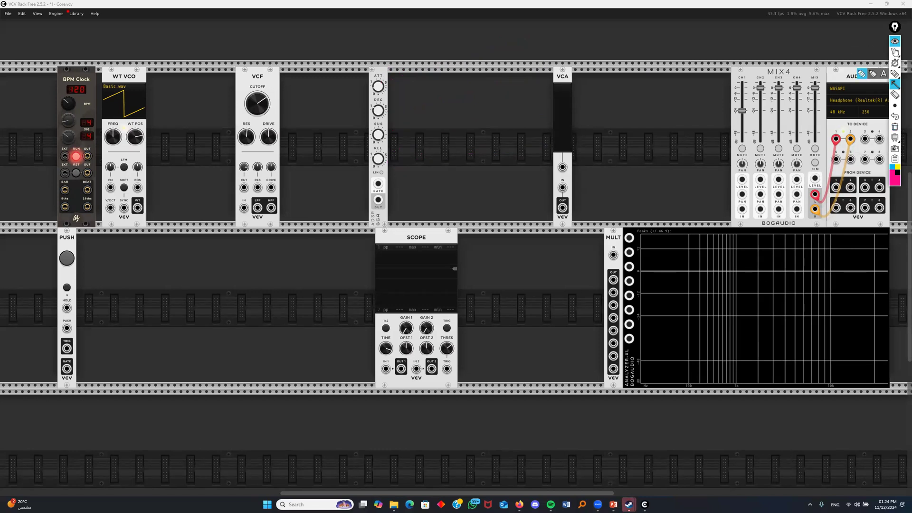
pyautogui.click(895, 52)
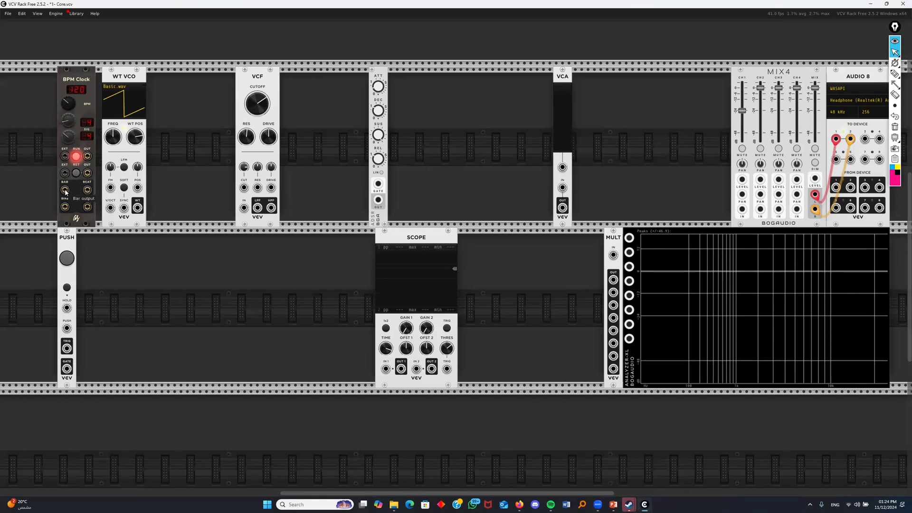
# Patch the BPM Clock beat output to Scope input 1, lower the channel 1 offset and set the Scope time to 432.83 ms/screen
pyautogui.moveTo(87, 190); pyautogui.dragTo(386, 368)
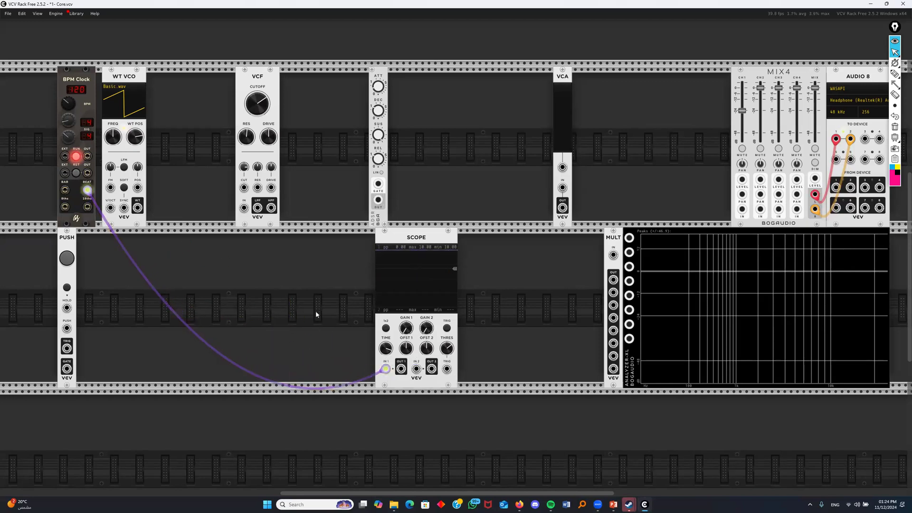
pyautogui.moveTo(407, 348); pyautogui.dragTo(406, 408)
pyautogui.moveTo(386, 348)
pyautogui.mouseDown()
pyautogui.moveTo(385, 435)
pyautogui.moveTo(386, 387)
pyautogui.mouseUp()
pyautogui.moveTo(386, 369)
pyautogui.mouseDown()
pyautogui.moveTo(236, 290)
pyautogui.moveTo(153, 286)
pyautogui.moveTo(356, 374)
pyautogui.moveTo(385, 369)
pyautogui.mouseUp()
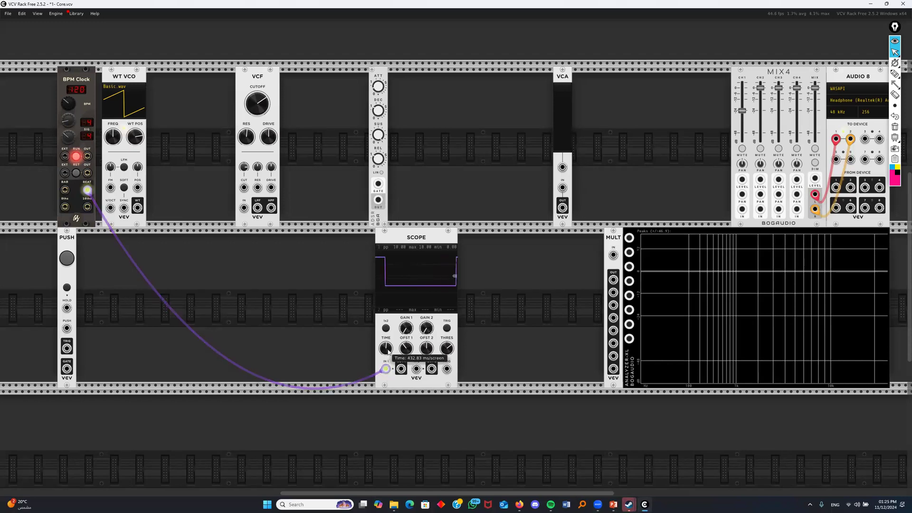
# Replace the clock cable at Scope input 1 with one from the ADSR envelope output, and draw an arrow to the envelope's gate input
pyautogui.moveTo(385, 369); pyautogui.dragTo(347, 304)
pyautogui.moveTo(378, 200); pyautogui.dragTo(386, 369)
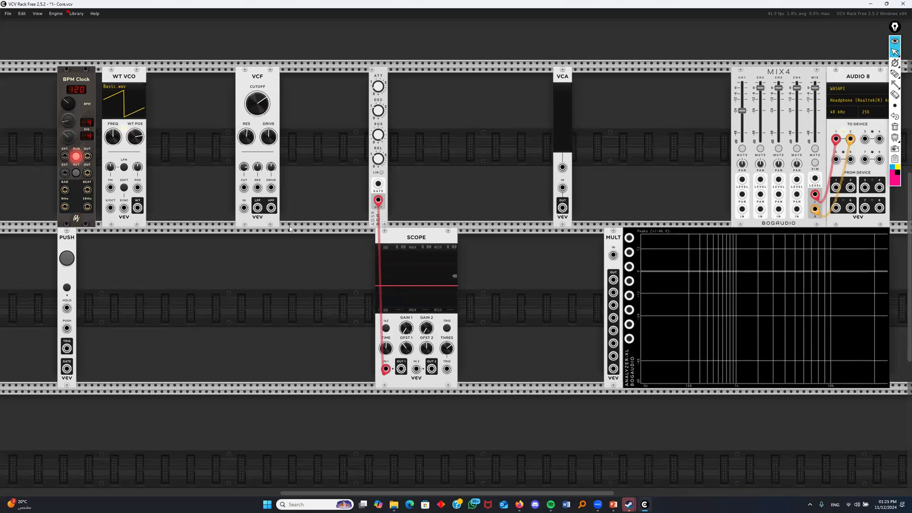
pyautogui.click(895, 85)
pyautogui.moveTo(520, 99)
pyautogui.mouseDown()
pyautogui.moveTo(385, 182)
pyautogui.moveTo(385, 193)
pyautogui.mouseUp()
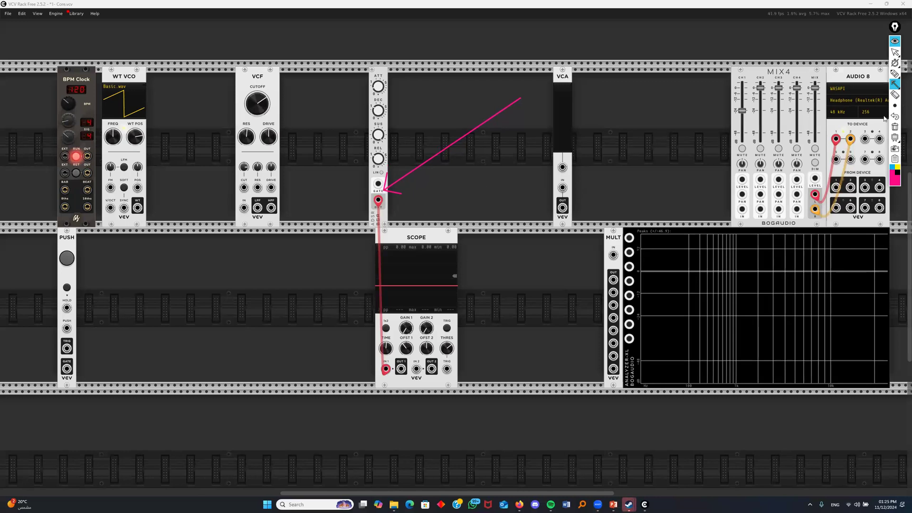
# Clear the arrow, patch the BPM Clock beat output to the ADSR gate input and set the Scope time to 983.88 ms/screen
pyautogui.click(894, 128)
pyautogui.click(896, 54)
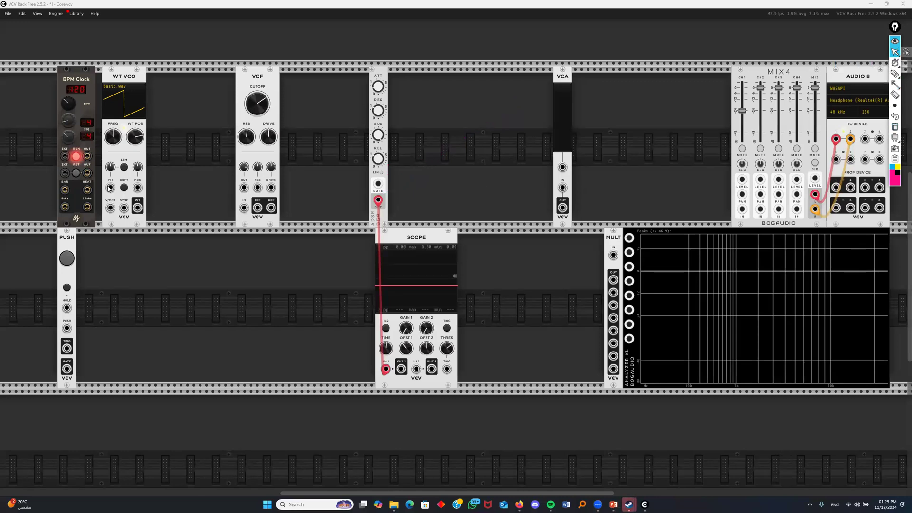
pyautogui.moveTo(87, 192); pyautogui.dragTo(378, 185)
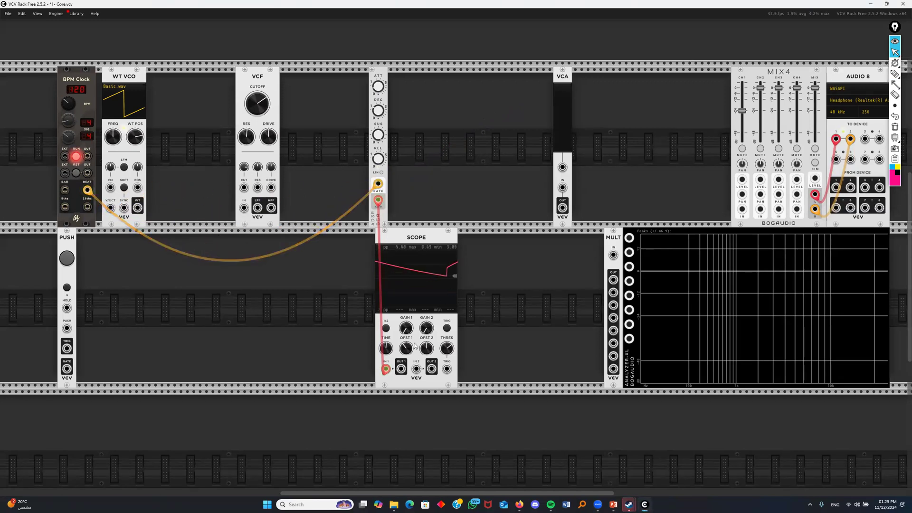
pyautogui.moveTo(387, 349)
pyautogui.moveTo(387, 350); pyautogui.dragTo(412, 339)
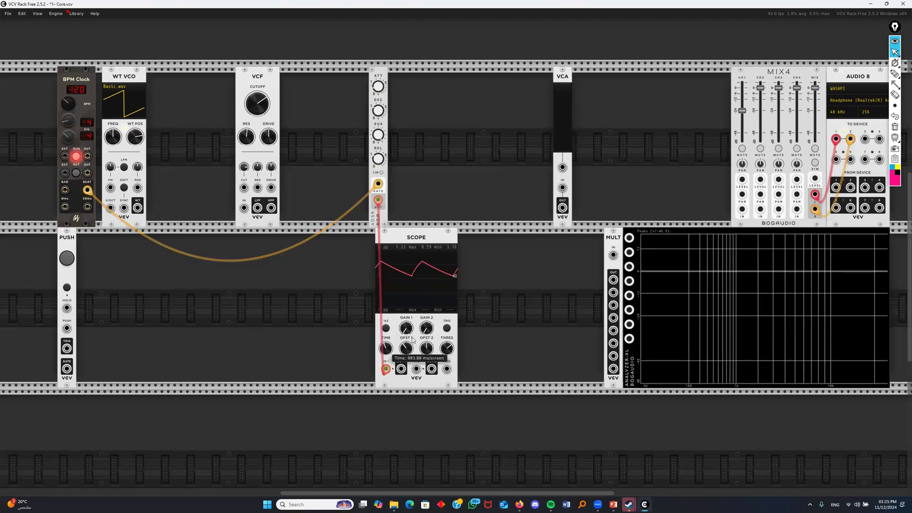
# Lower the ADSR envelope's attack, and remove its clock gate cable and its cable to the Scope
pyautogui.moveTo(379, 86)
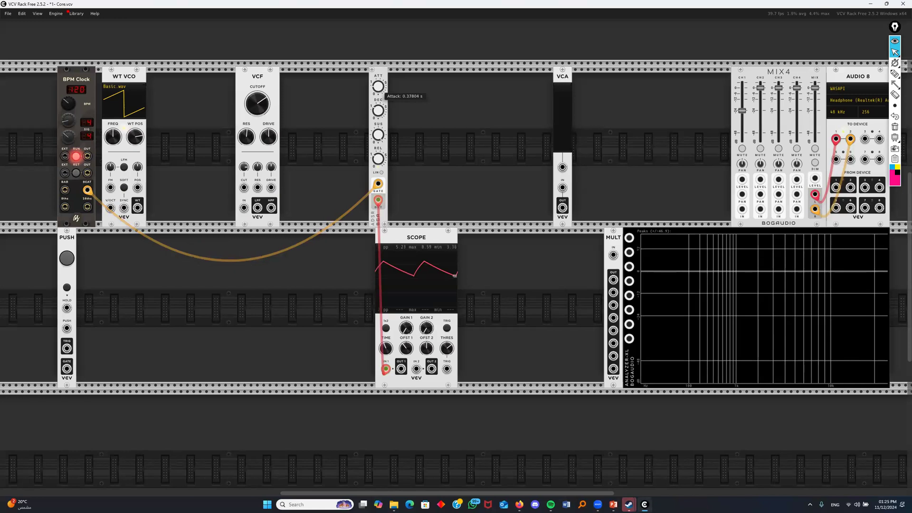
pyautogui.moveTo(378, 87)
pyautogui.mouseDown()
pyautogui.moveTo(379, 75)
pyautogui.moveTo(378, 161)
pyautogui.mouseUp()
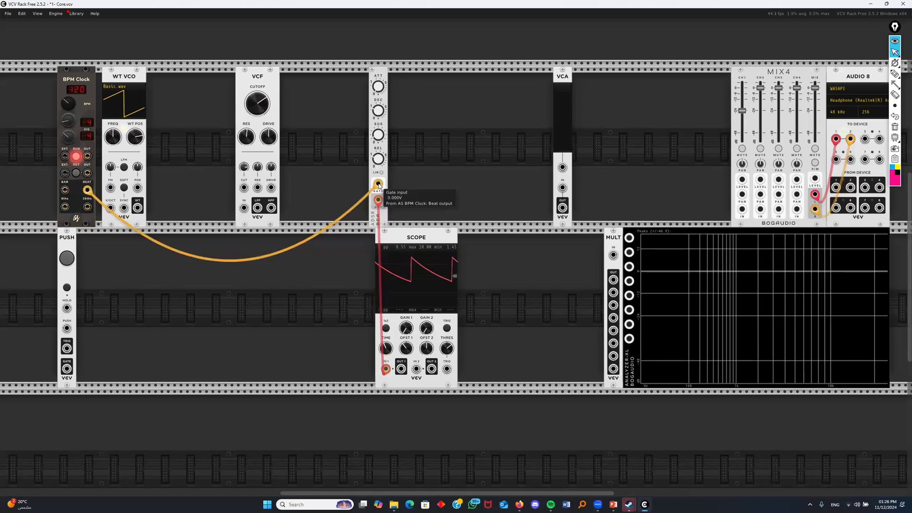
pyautogui.moveTo(379, 185); pyautogui.dragTo(317, 227)
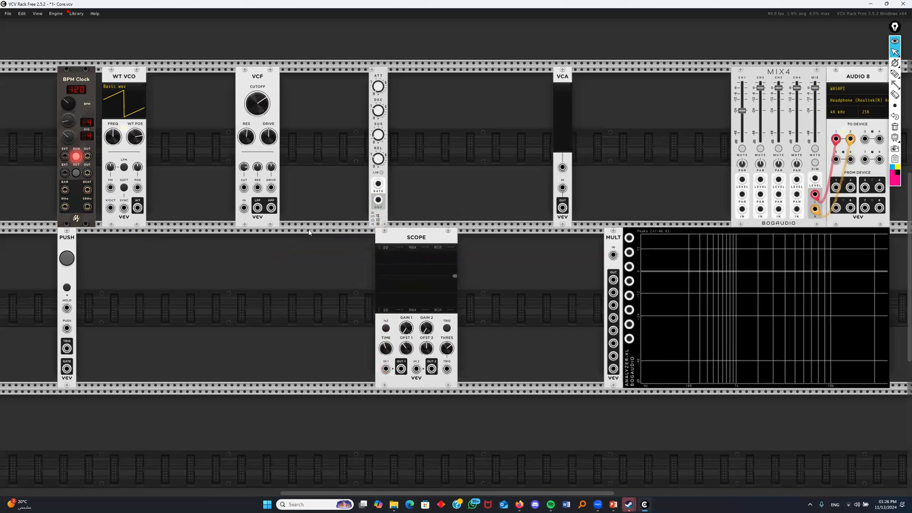
# Draw an arrow pointing to the VCA's CV input and clear it
pyautogui.click(895, 84)
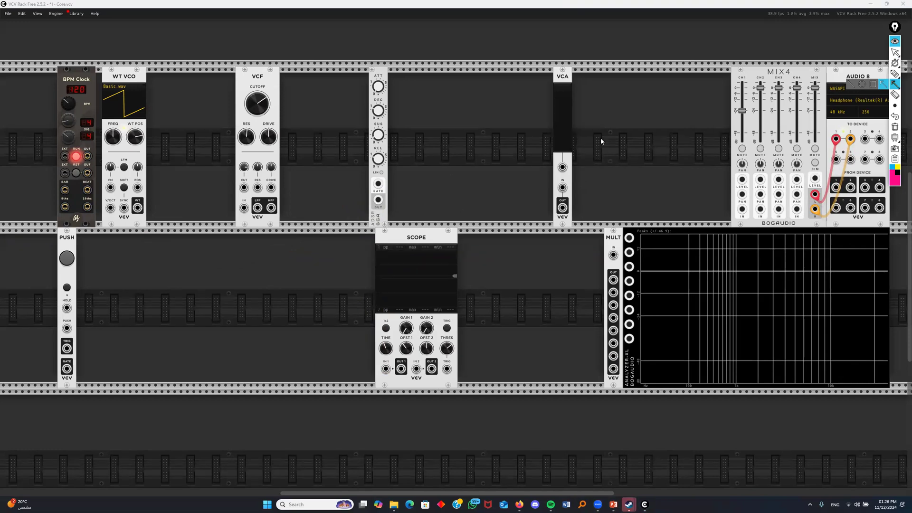
pyautogui.moveTo(635, 114); pyautogui.dragTo(567, 164)
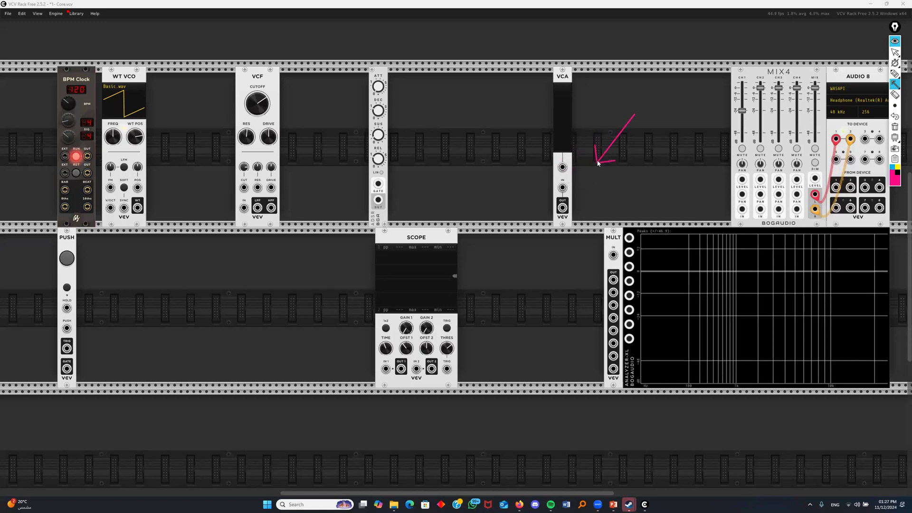
pyautogui.click(894, 126)
# Draw an arrow from beside the WT VCO across the VCF and envelope toward the VCA, clear it and leave the annotation tool
pyautogui.click(894, 85)
pyautogui.moveTo(201, 151)
pyautogui.mouseDown()
pyautogui.moveTo(243, 185)
pyautogui.moveTo(237, 187)
pyautogui.moveTo(242, 150)
pyautogui.mouseUp()
pyautogui.moveTo(252, 110)
pyautogui.mouseDown()
pyautogui.moveTo(243, 186)
pyautogui.moveTo(563, 153)
pyautogui.moveTo(561, 169)
pyautogui.mouseUp()
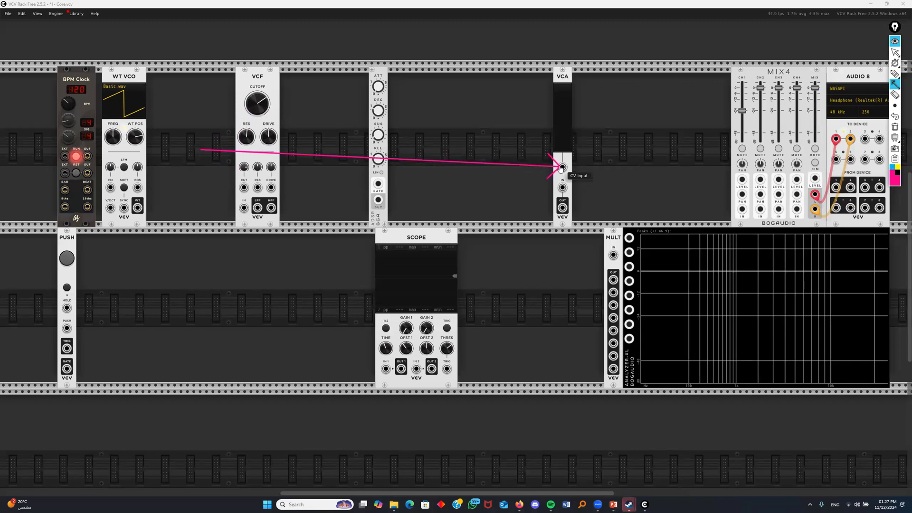
pyautogui.moveTo(500, 176); pyautogui.dragTo(501, 178)
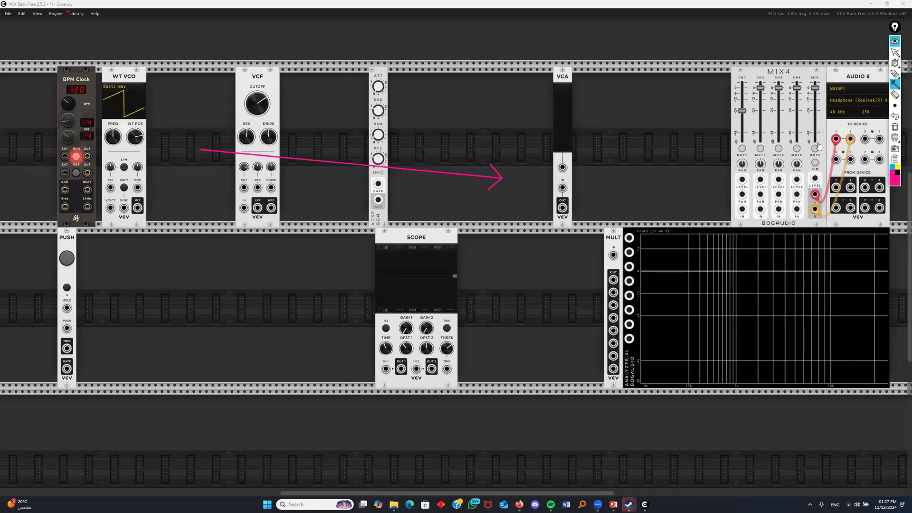
pyautogui.click(895, 127)
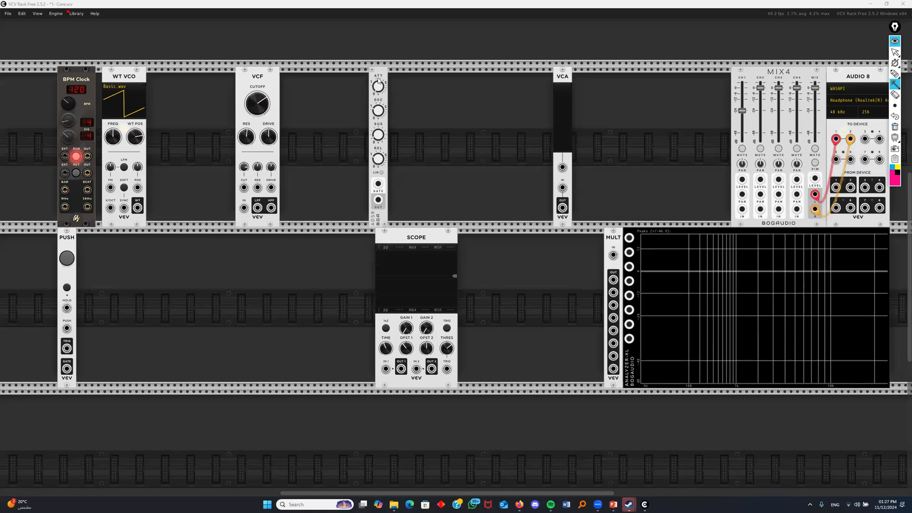
pyautogui.click(895, 52)
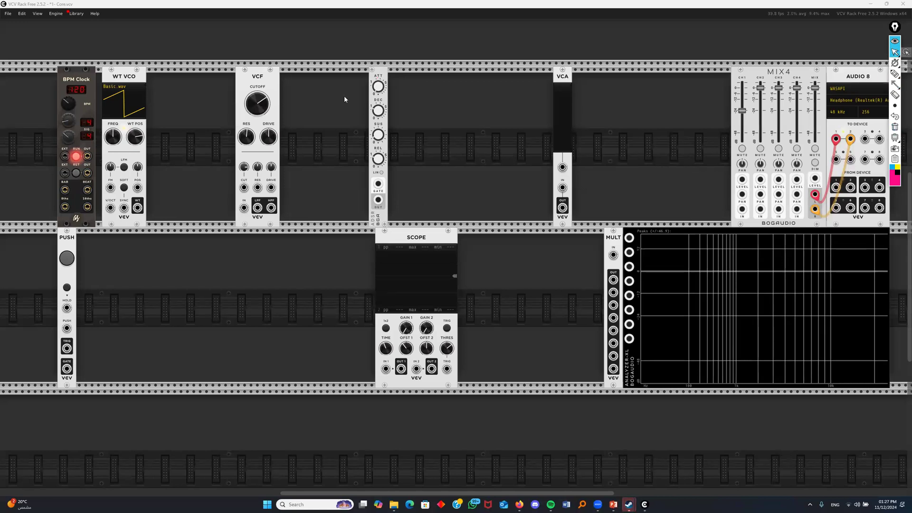
# Duplicate the ADSR envelope module and space the two copies apart between the VCF and the VCA
pyautogui.hotkey('ctrl', 'd')
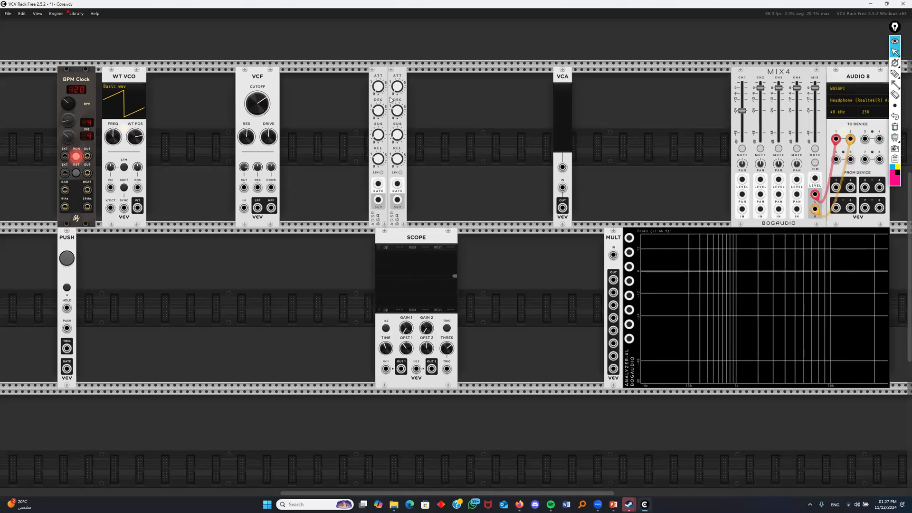
pyautogui.moveTo(407, 90); pyautogui.dragTo(428, 84)
pyautogui.moveTo(422, 87); pyautogui.dragTo(385, 77)
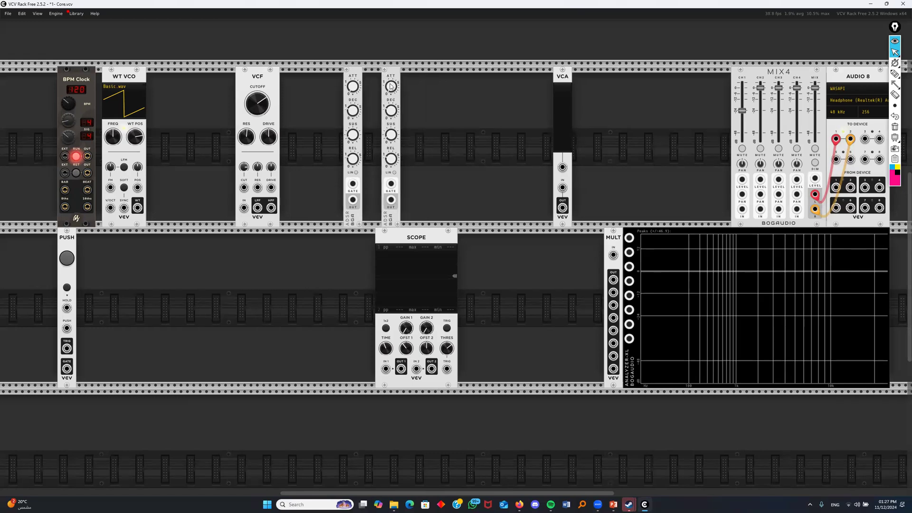
# Lower the WT VCO wavetable position and patch its output through the VCF low-pass and the VCA into MIX4 channel 1
pyautogui.moveTo(131, 134); pyautogui.dragTo(132, 135)
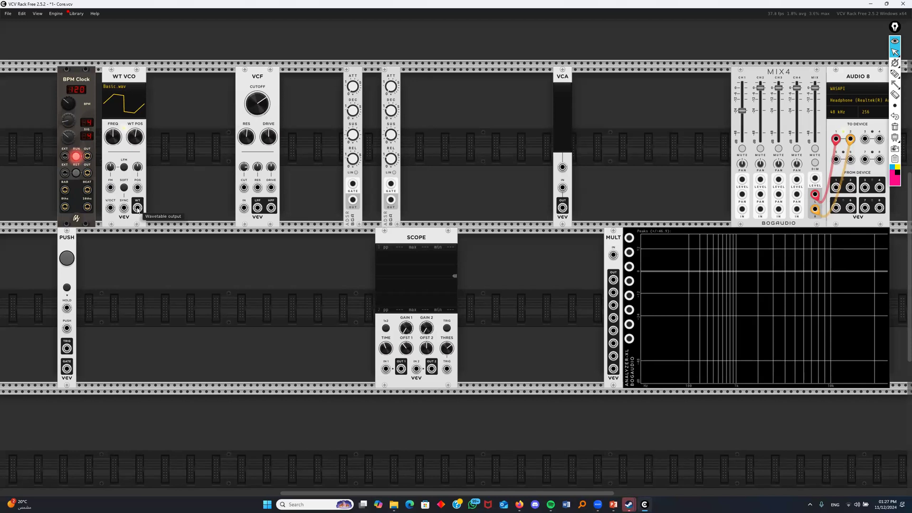
pyautogui.moveTo(137, 208); pyautogui.dragTo(562, 188)
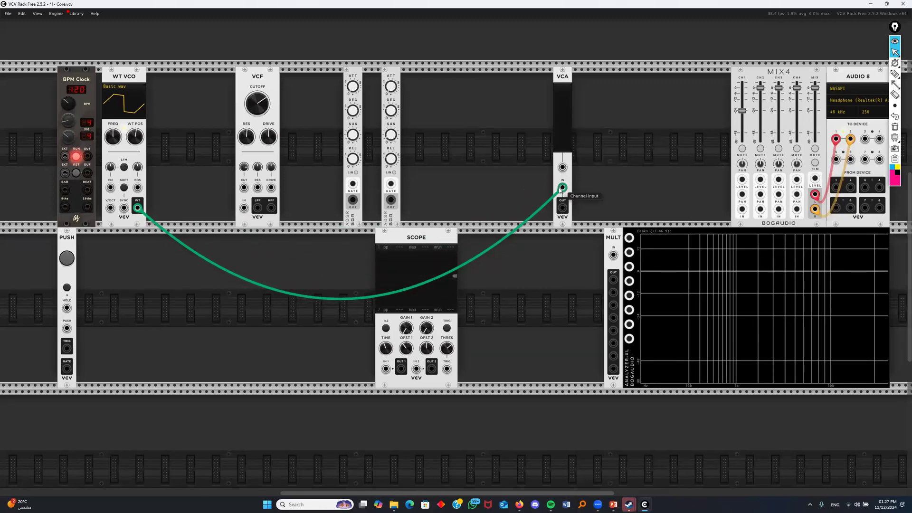
pyautogui.moveTo(562, 188); pyautogui.dragTo(742, 209)
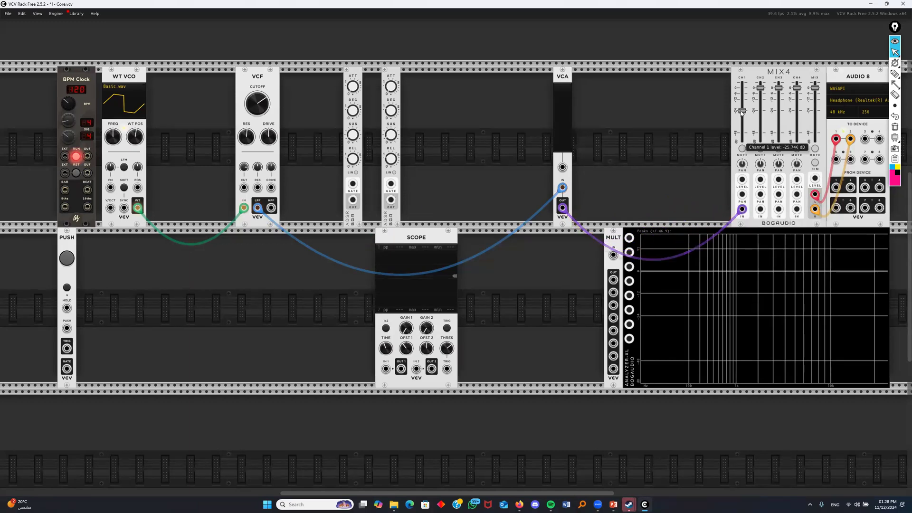
# Raise the VCA level to full and turn the VCF cutoff frequency down to 8.556 Hz
pyautogui.moveTo(262, 108); pyautogui.dragTo(262, 108)
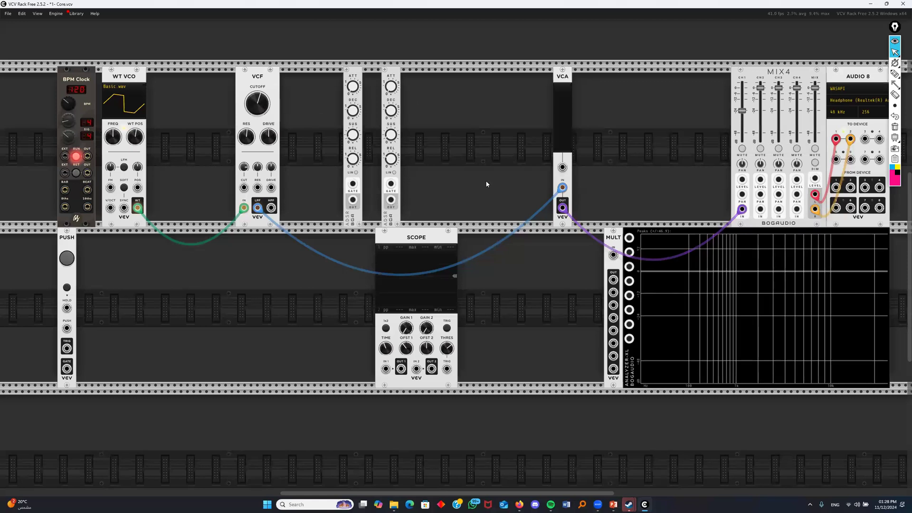
pyautogui.moveTo(566, 150); pyautogui.dragTo(563, 98)
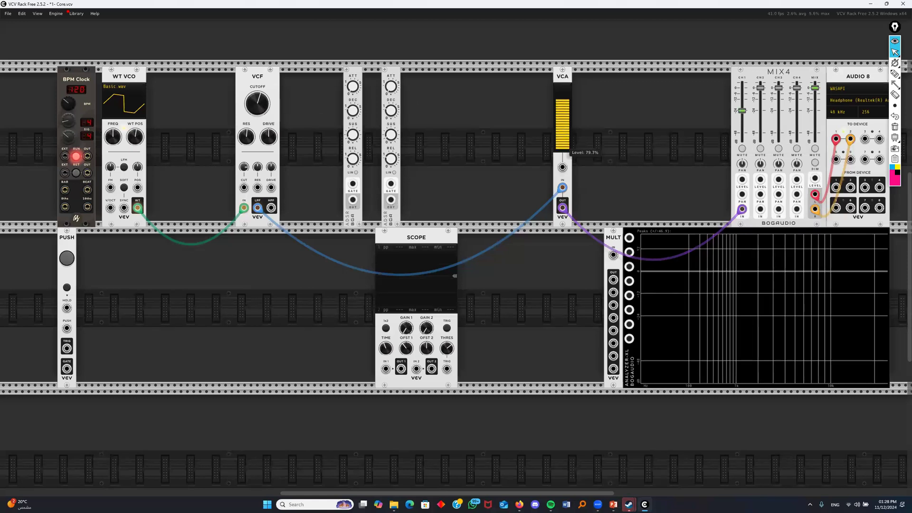
pyautogui.moveTo(247, 120); pyautogui.dragTo(247, 101)
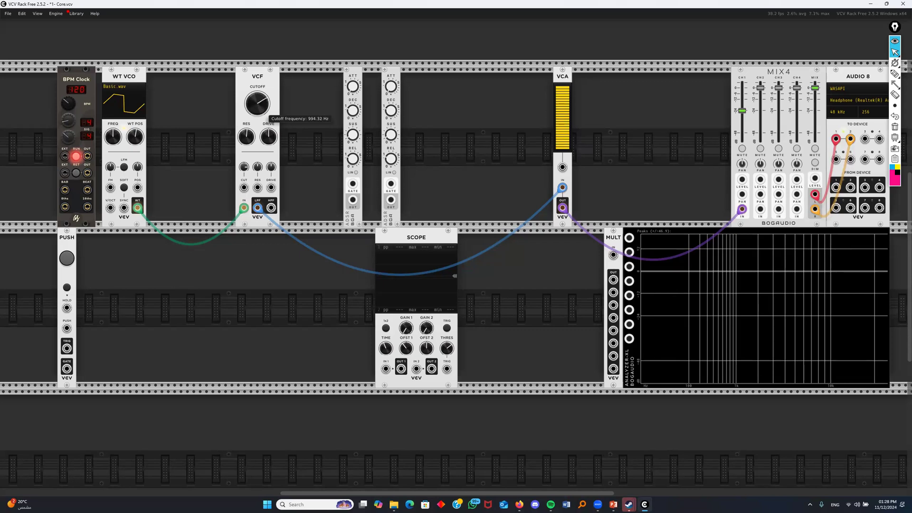
pyautogui.moveTo(247, 114); pyautogui.dragTo(247, 126)
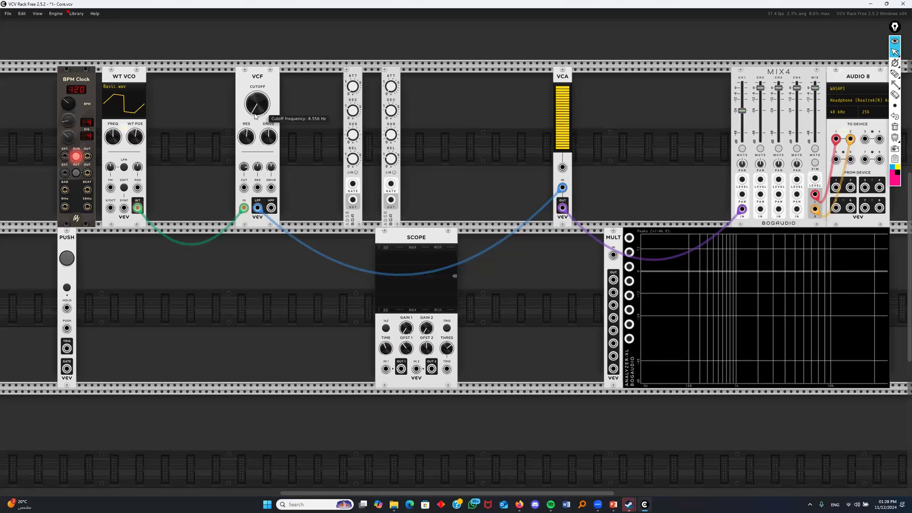
# Move one ADSR before the VCF, patch the clock's eighths output to its gate and its output to the cutoff input, with cutoff CV at 0%
pyautogui.moveTo(354, 77); pyautogui.dragTo(207, 85)
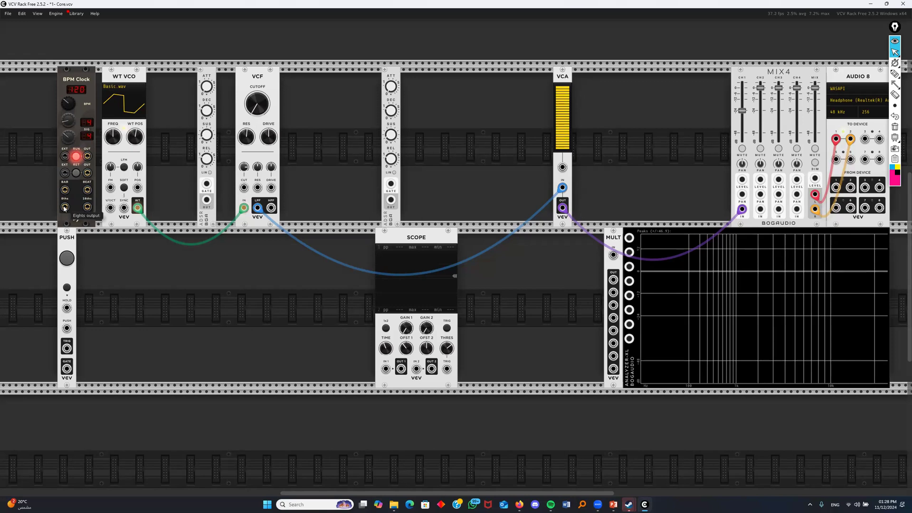
pyautogui.moveTo(65, 208); pyautogui.dragTo(207, 184)
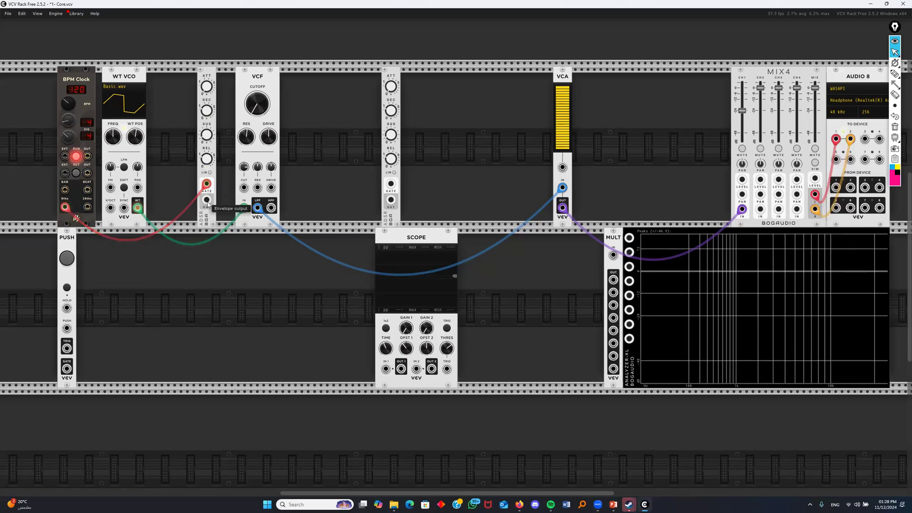
pyautogui.moveTo(208, 200); pyautogui.dragTo(243, 188)
pyautogui.doubleClick(244, 166)
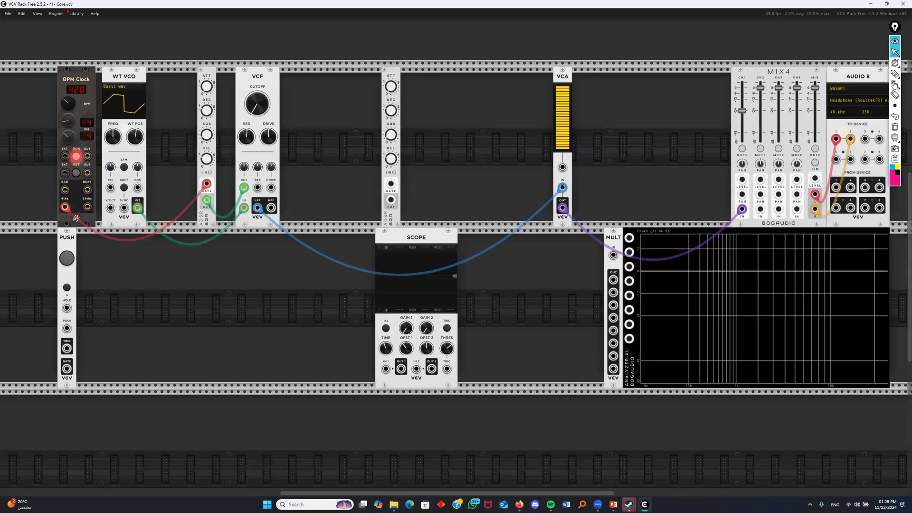
# Draw arrows to the VCF's cutoff CV knob and cutoff input, clear them and leave the annotation tool
pyautogui.click(894, 84)
pyautogui.moveTo(377, 34)
pyautogui.mouseDown()
pyautogui.moveTo(285, 138)
pyautogui.moveTo(247, 164)
pyautogui.mouseUp()
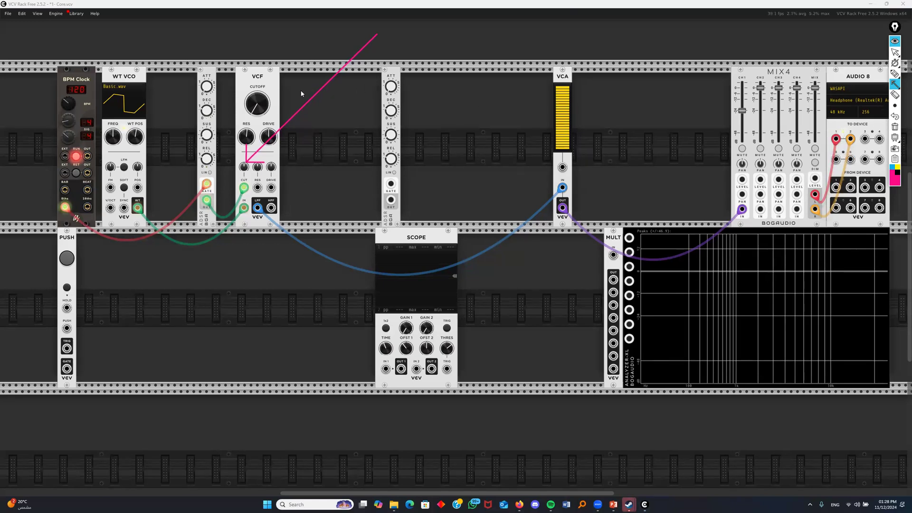
pyautogui.click(894, 127)
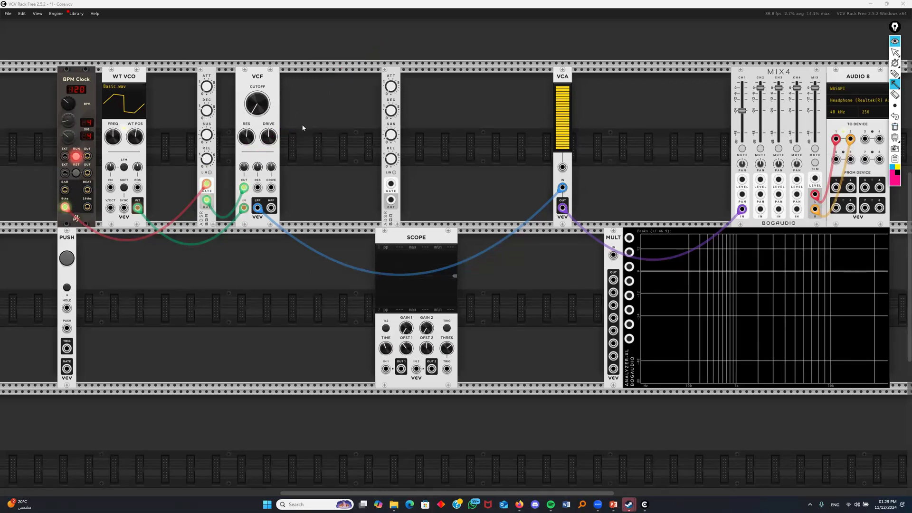
pyautogui.moveTo(244, 190)
pyautogui.moveTo(242, 187); pyautogui.dragTo(229, 178)
pyautogui.click(895, 128)
pyautogui.click(896, 52)
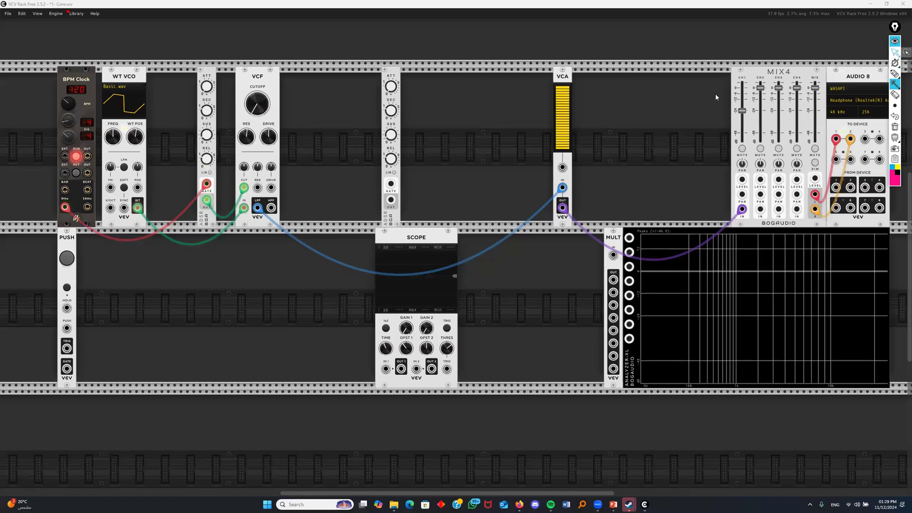
# Route the envelope through Scope channel 1 to the VCF cutoff input, set cutoff frequency CV to 100% and raise MIX4 channel 1
pyautogui.moveTo(244, 187)
pyautogui.mouseDown()
pyautogui.moveTo(350, 336)
pyautogui.moveTo(386, 369)
pyautogui.moveTo(258, 226)
pyautogui.moveTo(244, 187)
pyautogui.mouseUp()
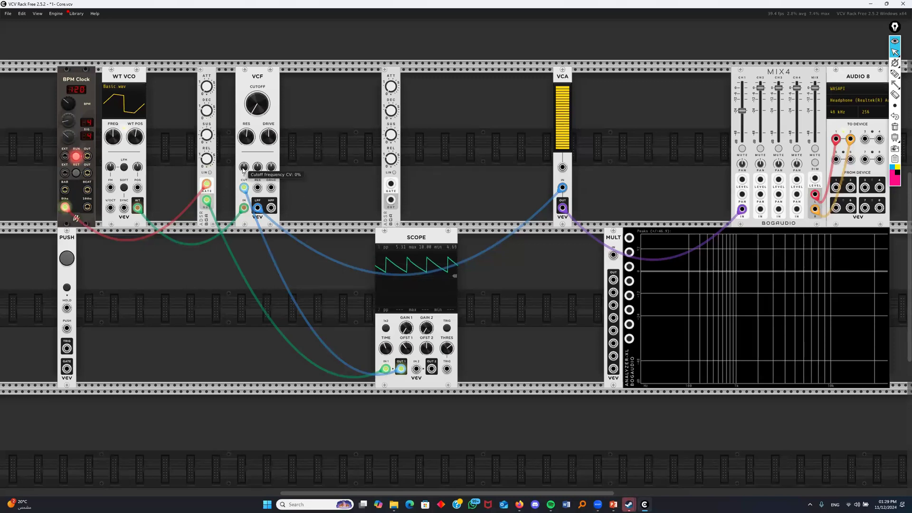
pyautogui.moveTo(243, 170); pyautogui.dragTo(243, 126)
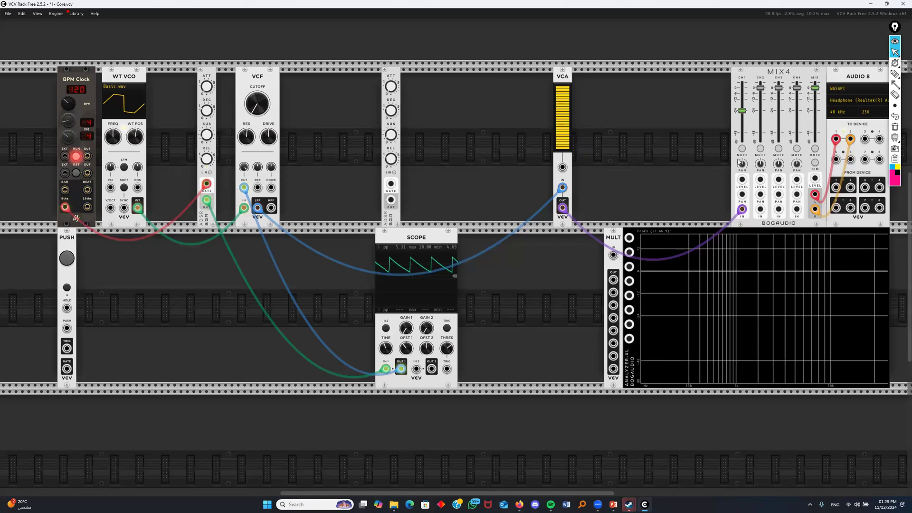
pyautogui.moveTo(742, 109); pyautogui.dragTo(742, 103)
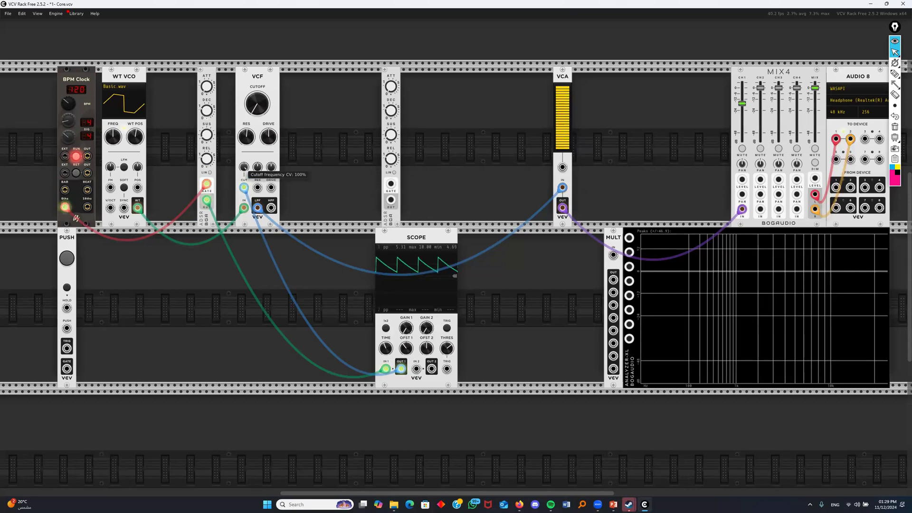
pyautogui.moveTo(243, 167); pyautogui.dragTo(244, 171)
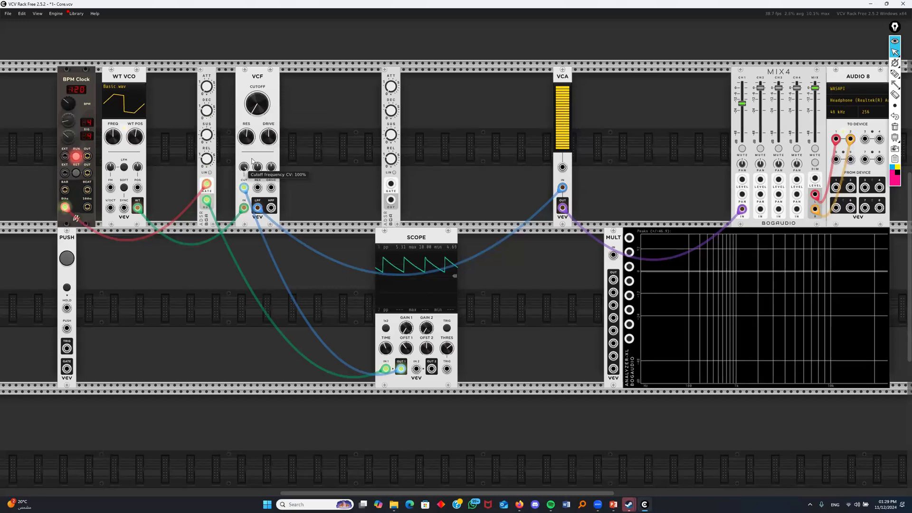
# Vary the filter envelope's decay and release to compare the shapes on the Scope, and move the envelope module closer to the VCF
pyautogui.moveTo(206, 110); pyautogui.dragTo(206, 72)
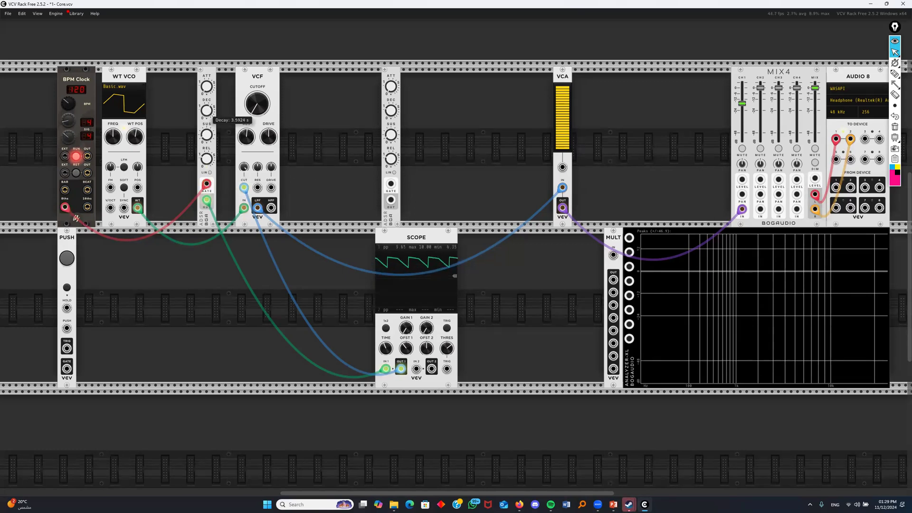
pyautogui.moveTo(207, 110); pyautogui.dragTo(207, 135)
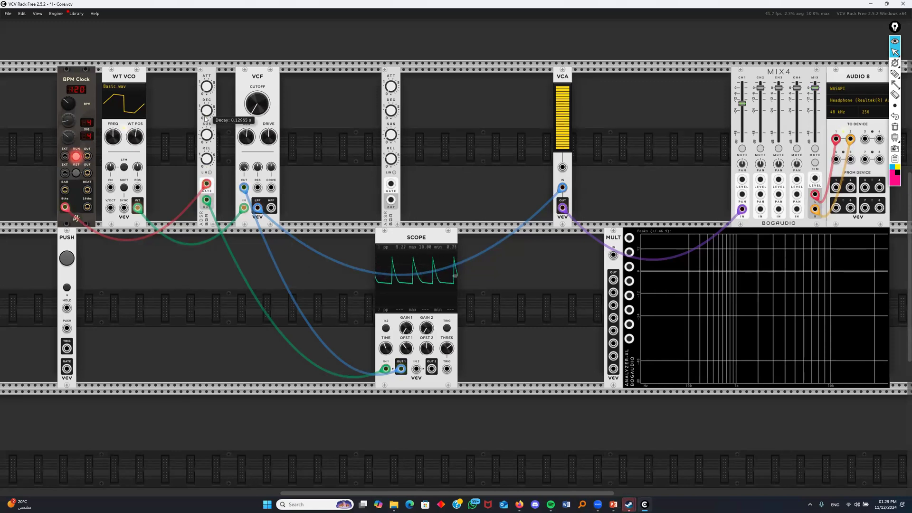
pyautogui.moveTo(207, 159)
pyautogui.mouseDown()
pyautogui.moveTo(206, 140)
pyautogui.moveTo(207, 148)
pyautogui.mouseUp()
pyautogui.moveTo(206, 110); pyautogui.dragTo(207, 106)
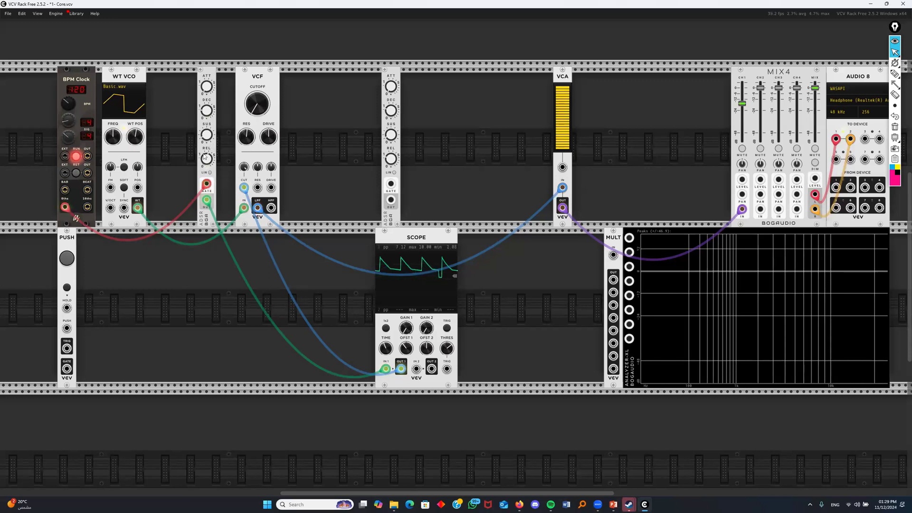
pyautogui.moveTo(207, 159); pyautogui.dragTo(213, 109)
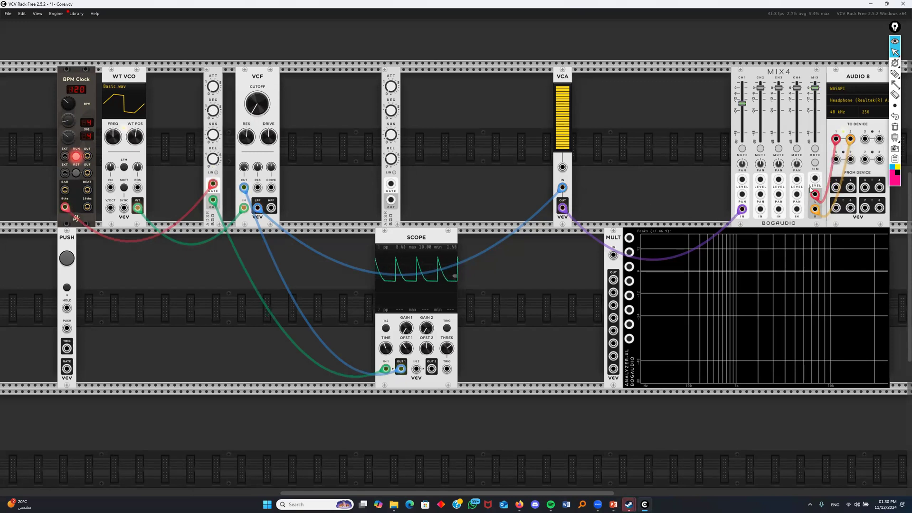
# Mute MIX4 channel 1, move the second ADSR closer to the VCF, and patch the clock's beat output through it to the VCA's CV input
pyautogui.click(741, 148)
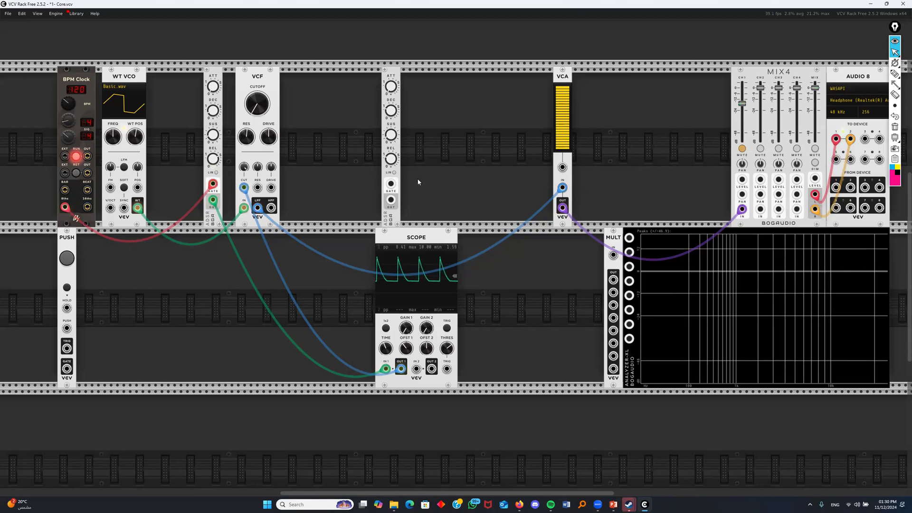
pyautogui.moveTo(395, 94); pyautogui.dragTo(352, 82)
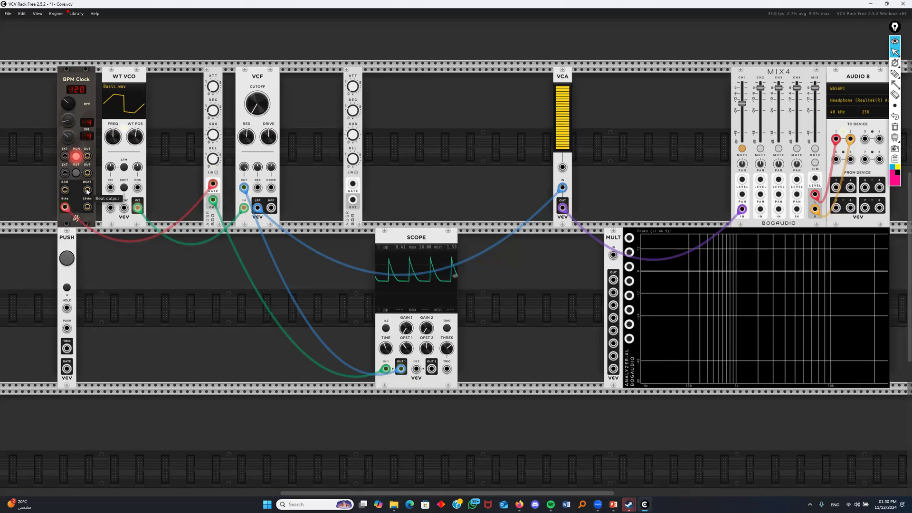
pyautogui.moveTo(87, 190); pyautogui.dragTo(562, 167)
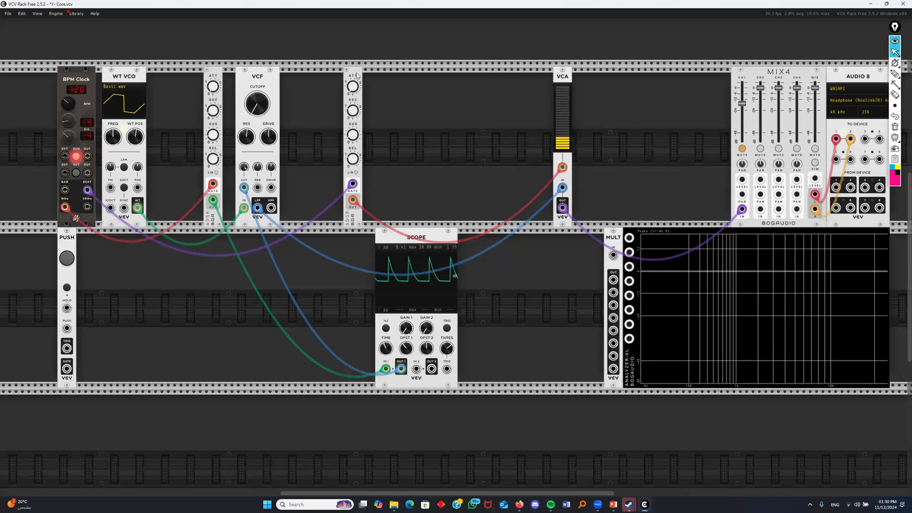
# Shape the VCA envelope's decay and sustain and the filter envelope's decay while listening to MIX4 channel 1, and mute the channel
pyautogui.moveTo(354, 111)
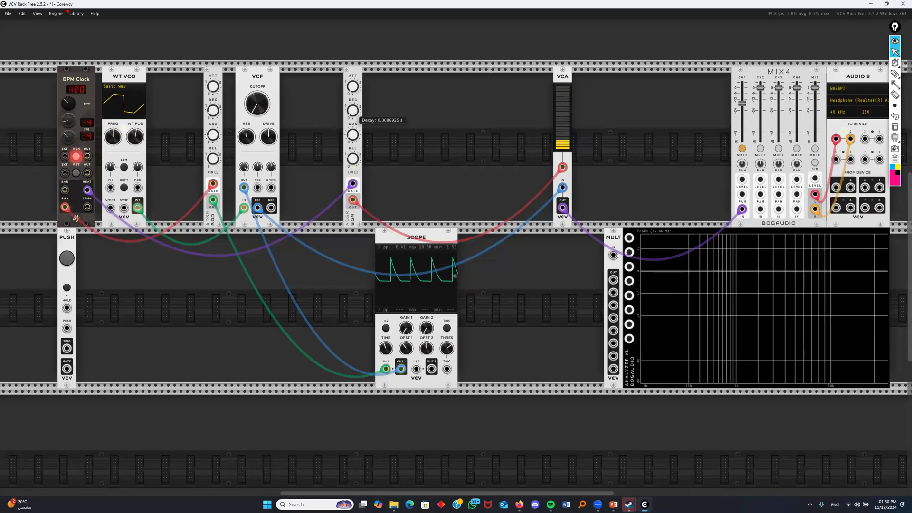
pyautogui.moveTo(352, 110); pyautogui.dragTo(352, 135)
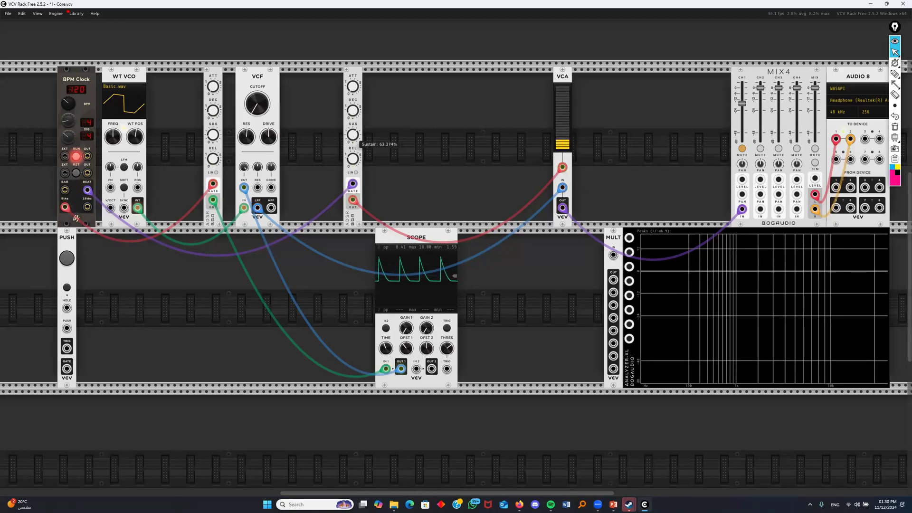
pyautogui.click(741, 149)
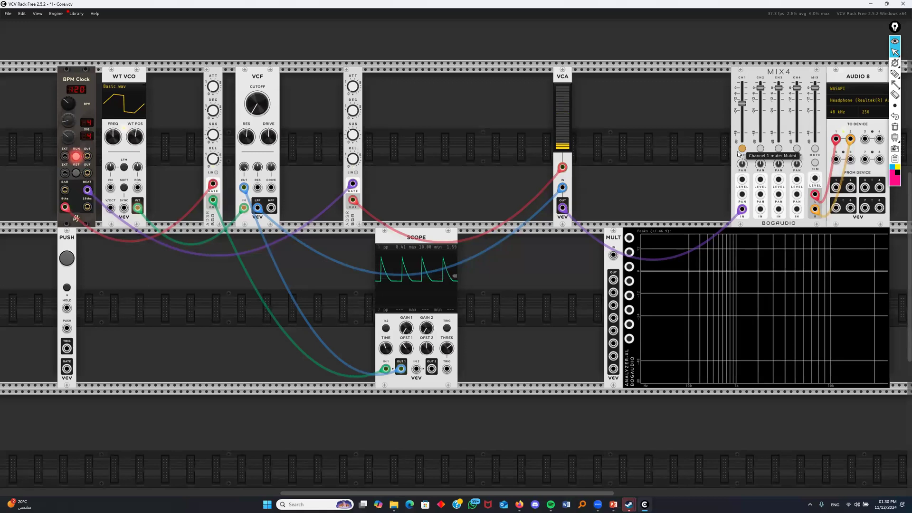
pyautogui.moveTo(352, 119)
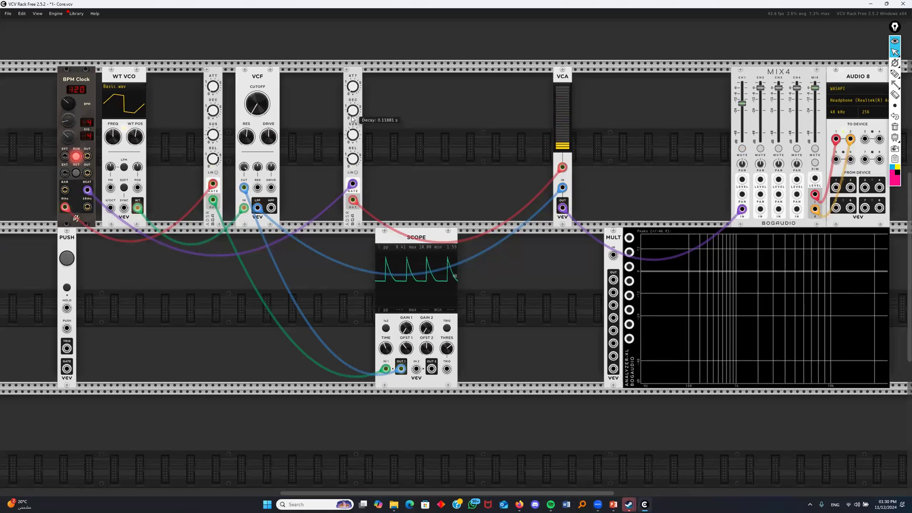
pyautogui.moveTo(352, 113); pyautogui.dragTo(454, 264)
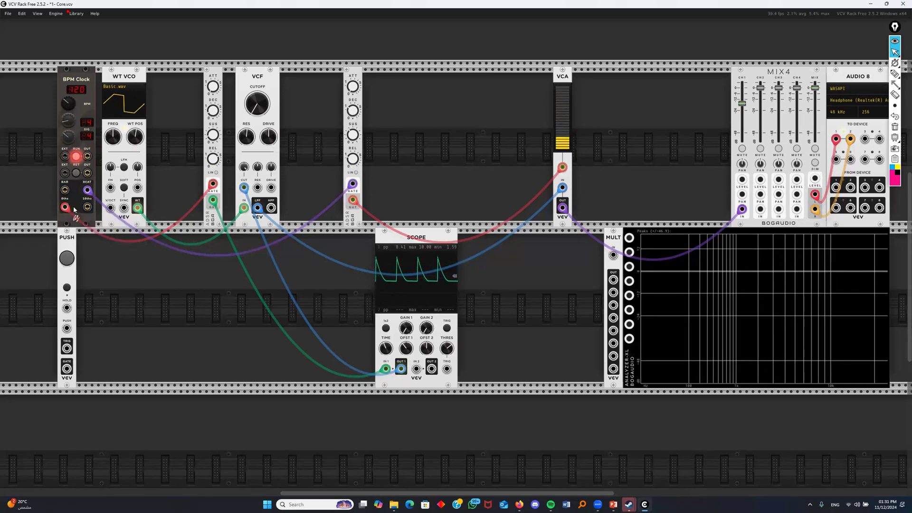
pyautogui.moveTo(212, 113)
pyautogui.mouseDown()
pyautogui.moveTo(213, 89)
pyautogui.moveTo(213, 112)
pyautogui.mouseUp()
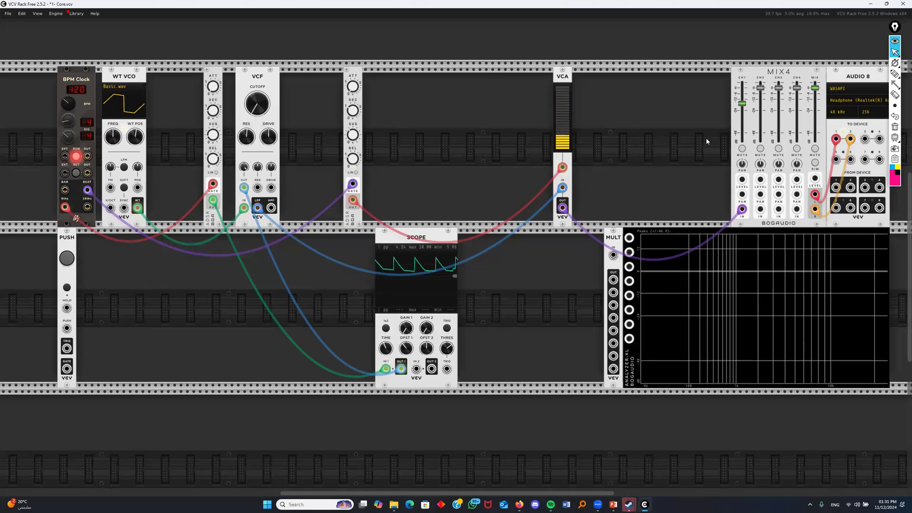
pyautogui.click(742, 148)
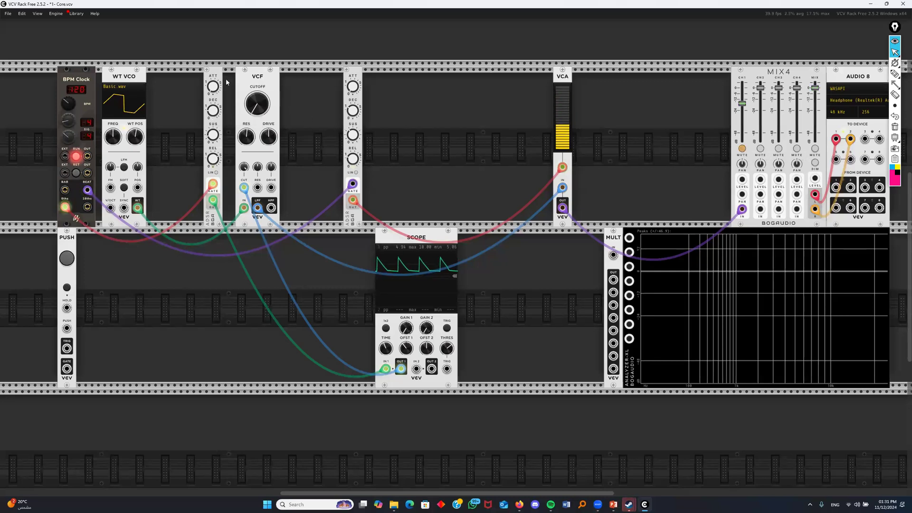
# Duplicate an ADSR for the resonance, patch the clock's 16ths output to its gate and its output to the VCF resonance input, and adjust resonance CV
pyautogui.hotkey('ctrl', 'd')
pyautogui.moveTo(376, 74); pyautogui.dragTo(413, 75)
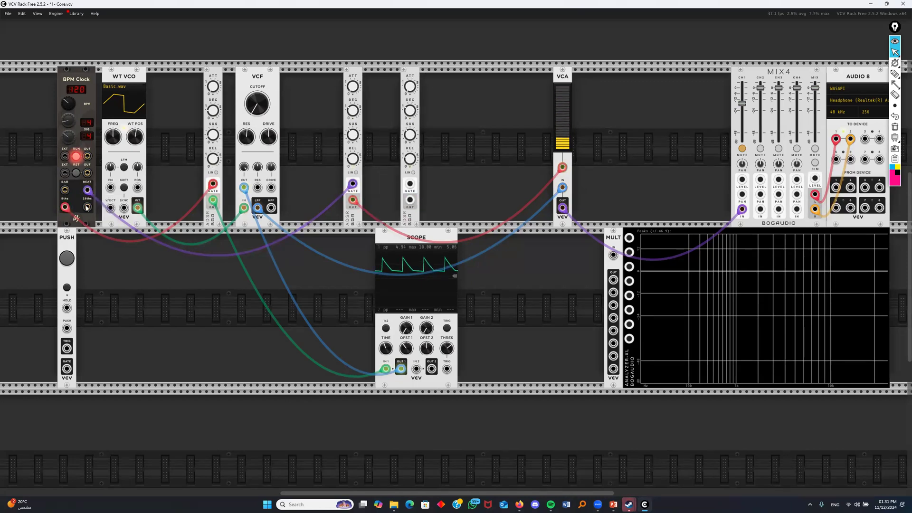
pyautogui.moveTo(87, 207); pyautogui.dragTo(256, 191)
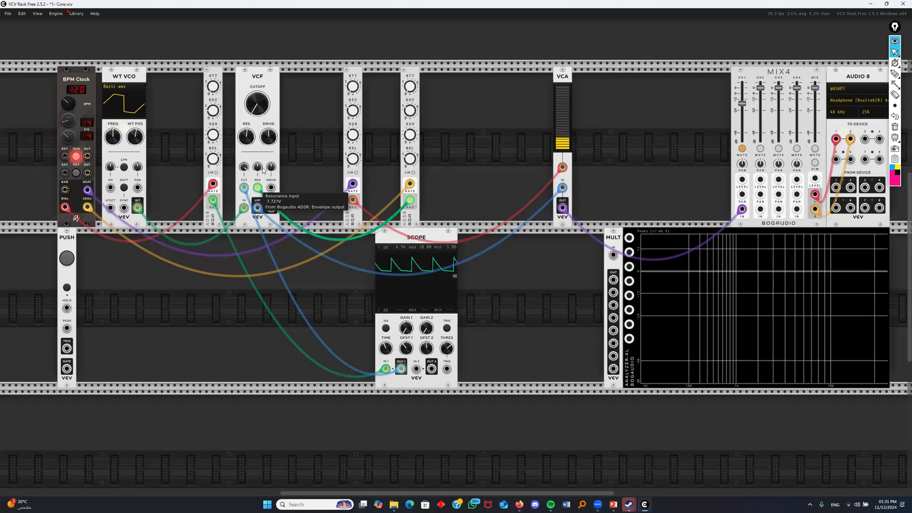
pyautogui.moveTo(257, 167); pyautogui.dragTo(258, 83)
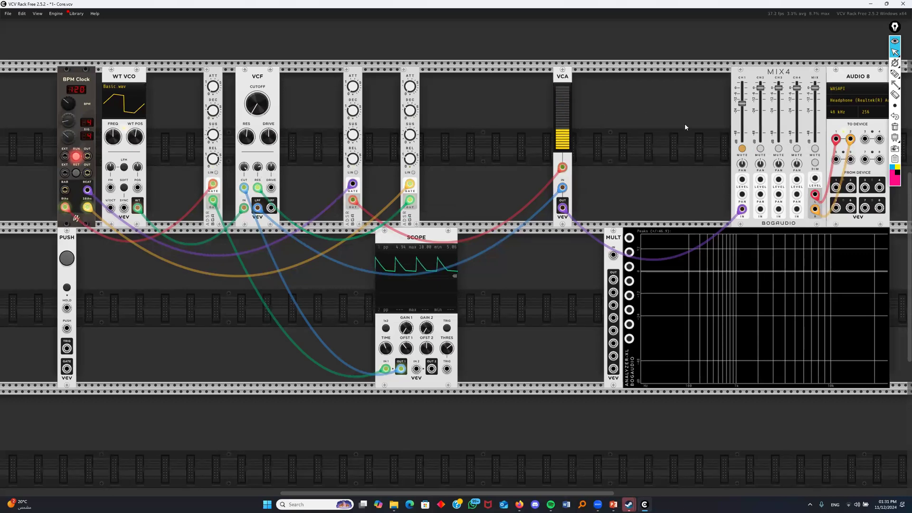
# Audition MIX4 channel 1 while varying the resonance envelope's attack, decay and release, set resonance CV to -20.8%, and mute the channel
pyautogui.click(742, 149)
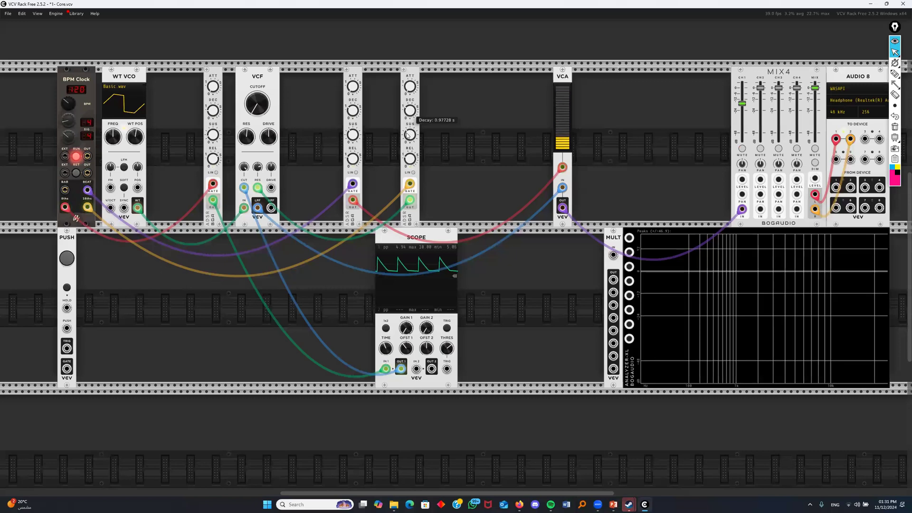
pyautogui.moveTo(257, 168); pyautogui.dragTo(257, 202)
pyautogui.moveTo(411, 113); pyautogui.dragTo(411, 117)
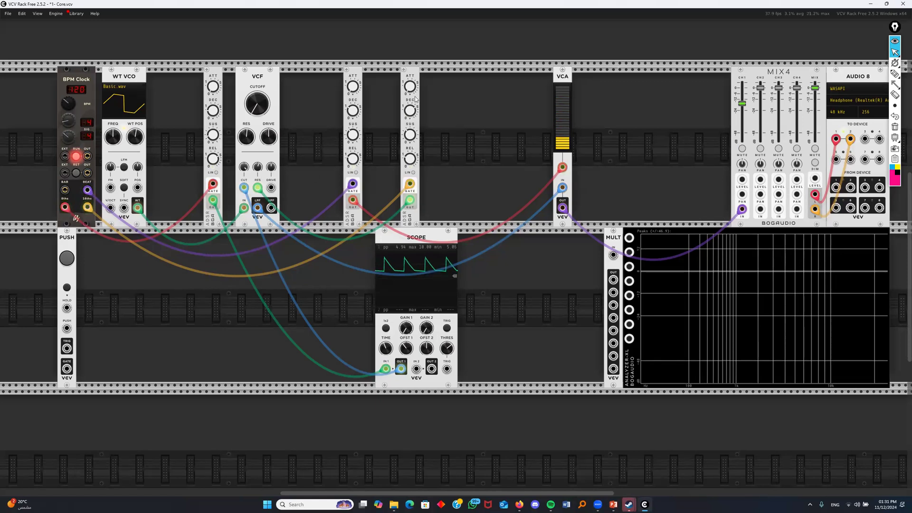
pyautogui.moveTo(410, 86); pyautogui.dragTo(410, 78)
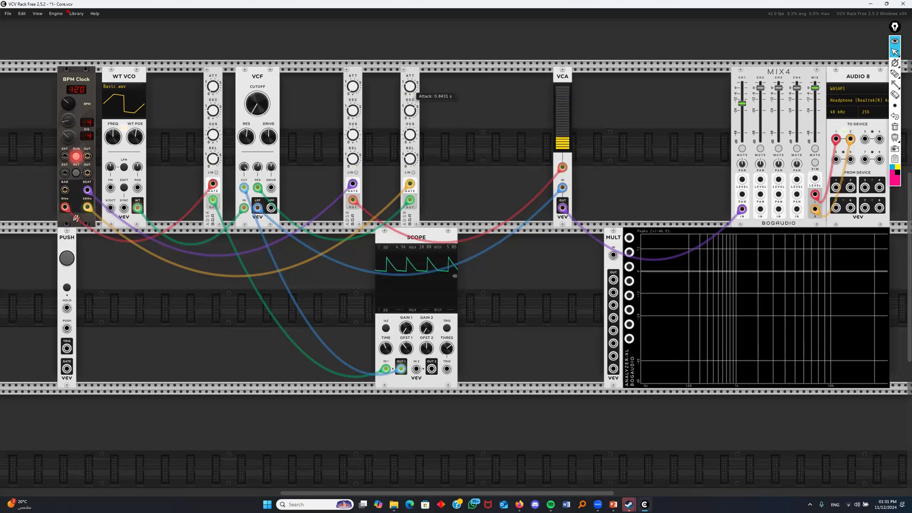
pyautogui.moveTo(410, 159); pyautogui.dragTo(410, 126)
pyautogui.moveTo(258, 166); pyautogui.dragTo(257, 163)
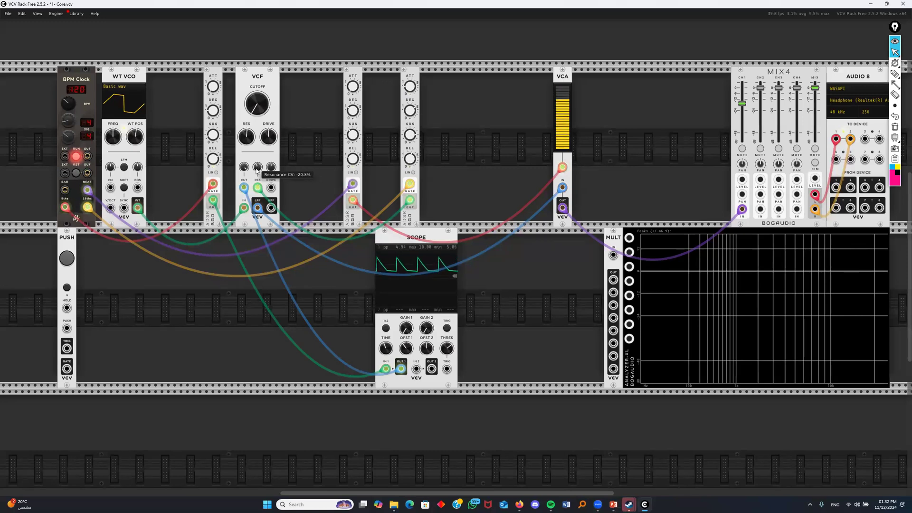
pyautogui.click(742, 149)
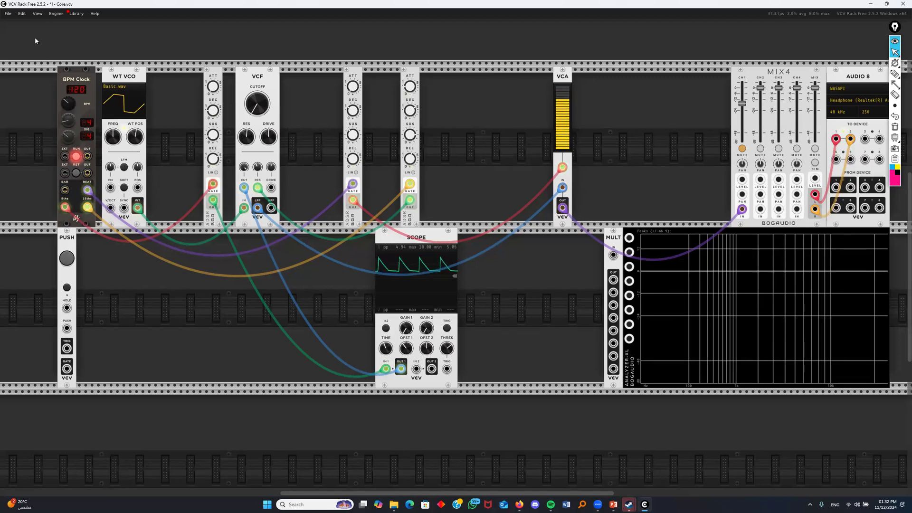
# Open the patch "2- Core & LFO", discarding the unsaved changes to the current patch
pyautogui.click(9, 14)
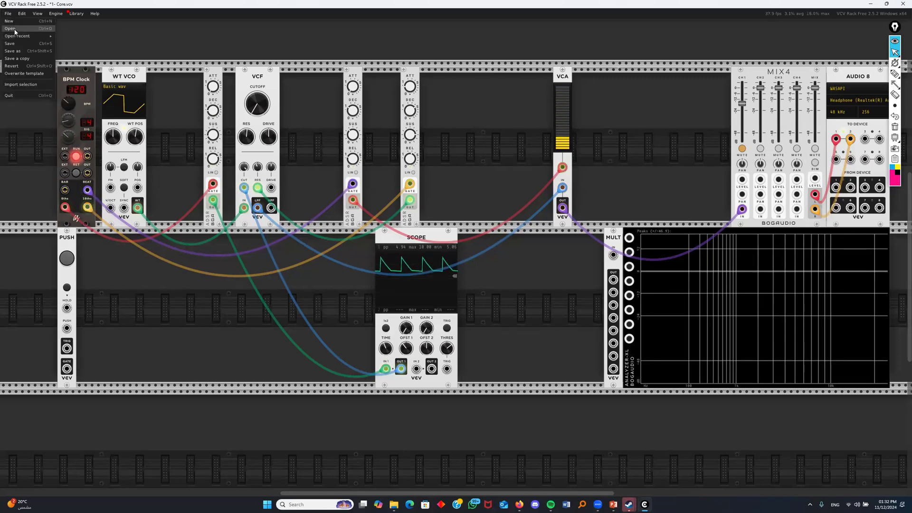
pyautogui.click(15, 31)
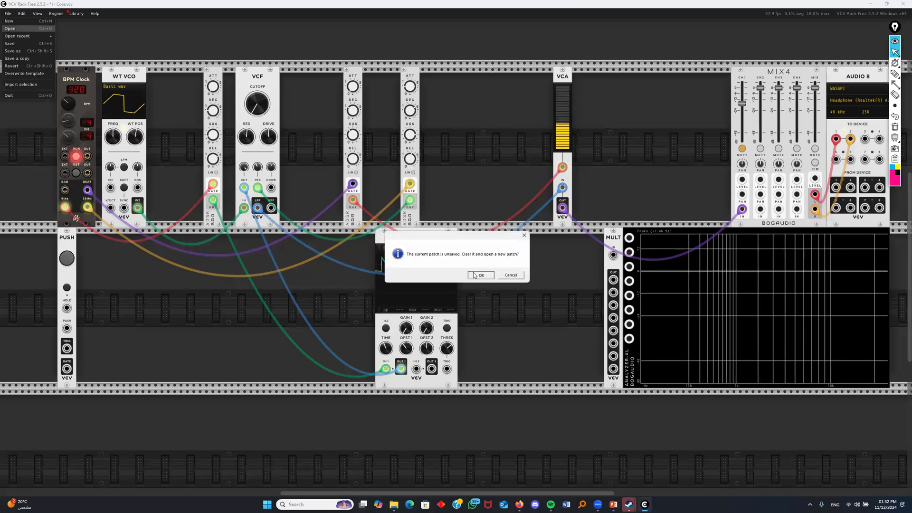
pyautogui.click(479, 275)
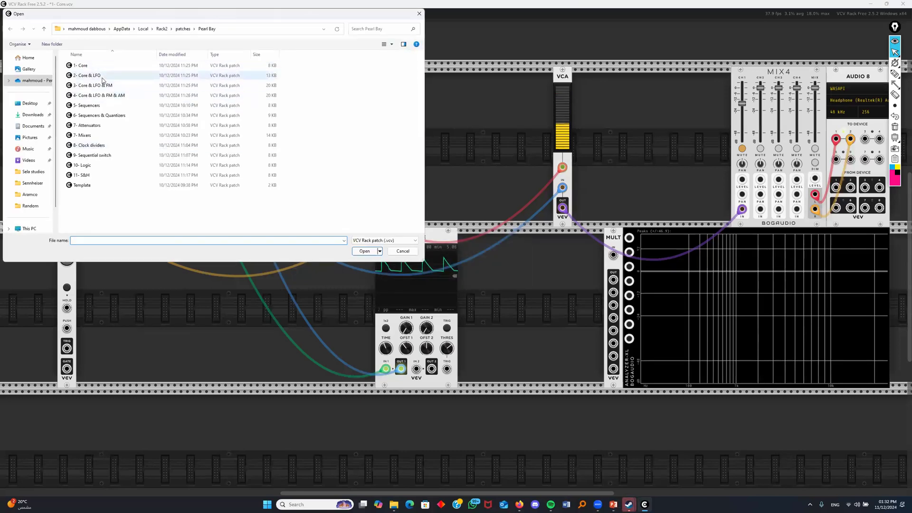
pyautogui.doubleClick(108, 79)
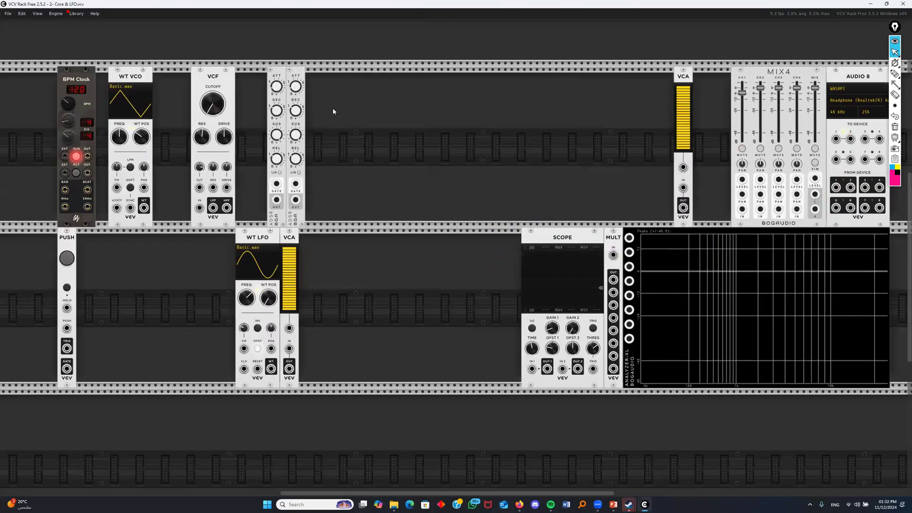
# Separate the two ADSR modules, and place the lower-row VCA near PUSH and the WT LFO nearer the Scope
pyautogui.moveTo(295, 71); pyautogui.dragTo(365, 71)
pyautogui.moveTo(305, 236); pyautogui.dragTo(363, 237)
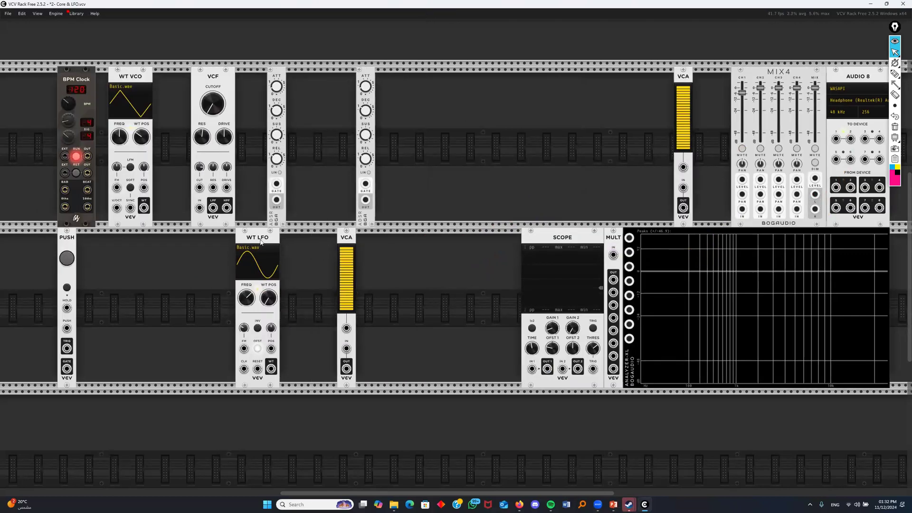
pyautogui.moveTo(204, 241); pyautogui.dragTo(172, 242)
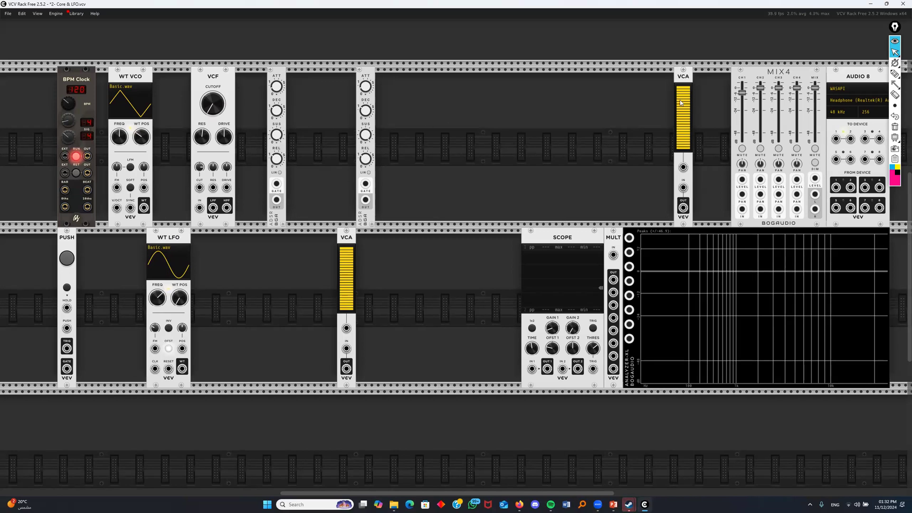
pyautogui.moveTo(174, 241); pyautogui.dragTo(384, 245)
# Display the WT LFO output on Scope channel 1 with triggering enabled, vary its wavetable position and frequency, and unplug the cable
pyautogui.moveTo(412, 369); pyautogui.dragTo(532, 370)
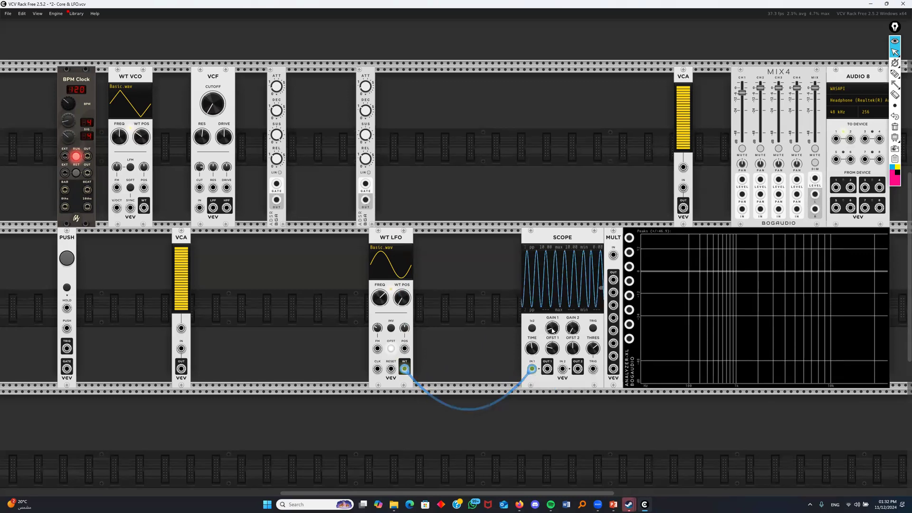
pyautogui.moveTo(533, 353); pyautogui.dragTo(533, 372)
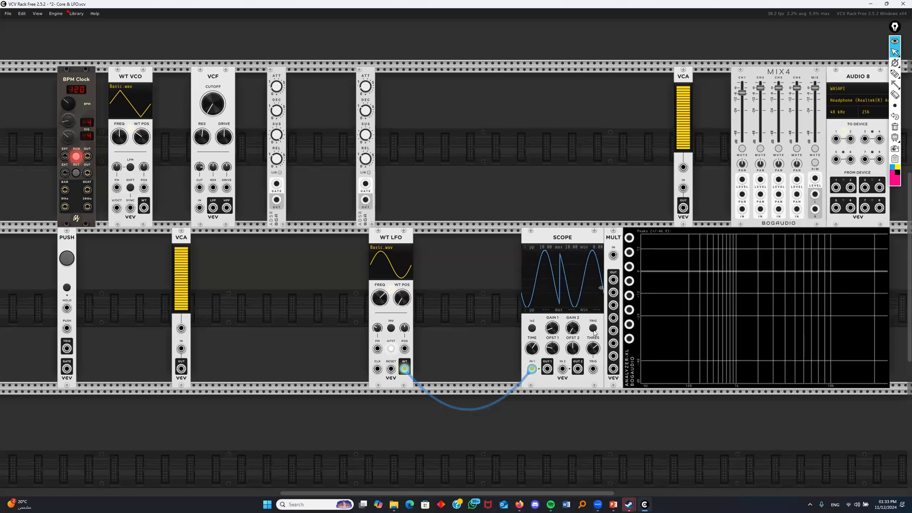
pyautogui.moveTo(402, 298); pyautogui.dragTo(403, 298)
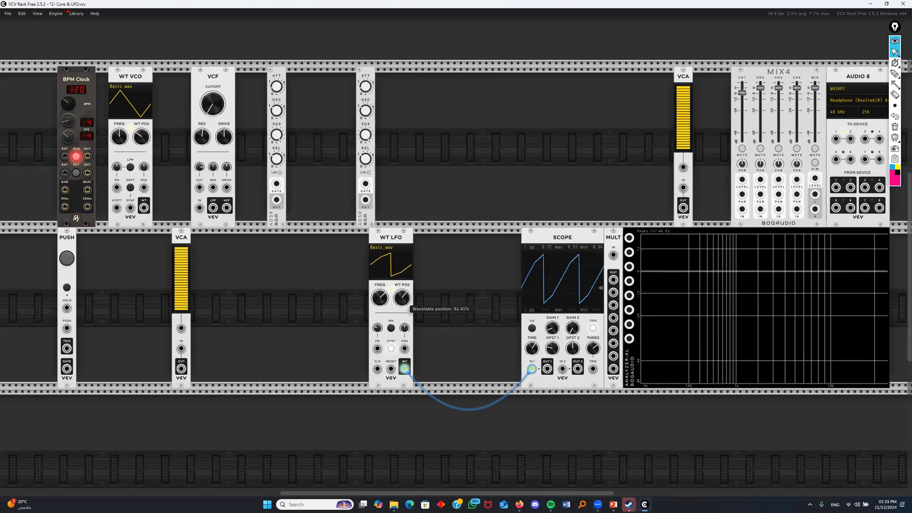
pyautogui.moveTo(403, 297); pyautogui.dragTo(403, 304)
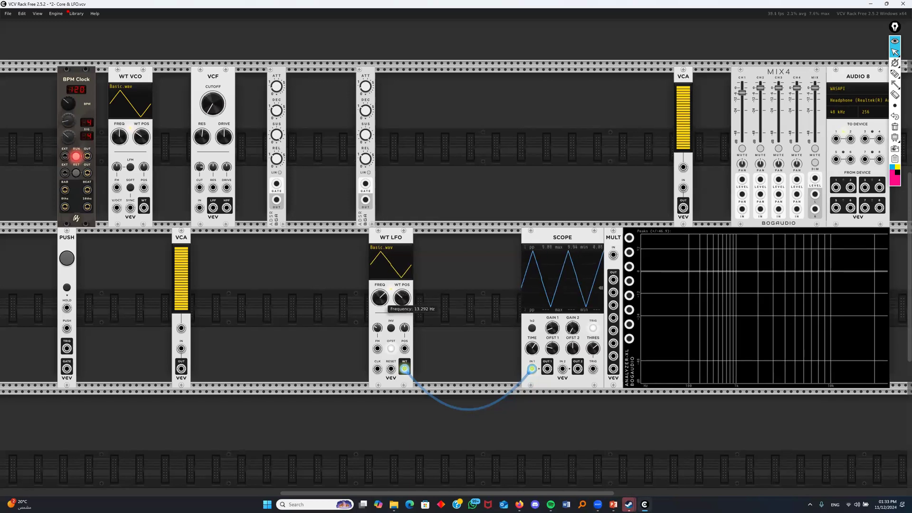
pyautogui.moveTo(380, 298); pyautogui.dragTo(498, 316)
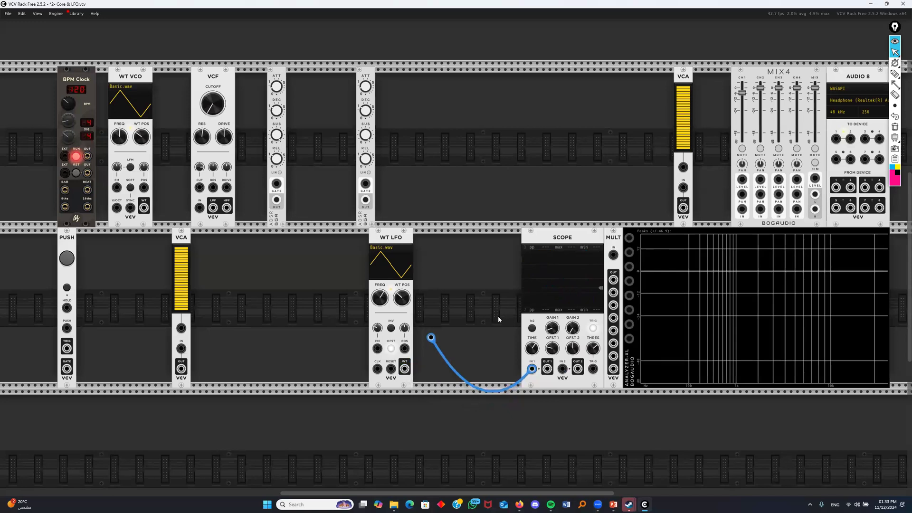
# Move the WT LFO below the VCF, and patch the WT VCO through the VCF's low-pass output and the VCA into MIX4 channel 1
pyautogui.moveTo(394, 236); pyautogui.dragTo(254, 263)
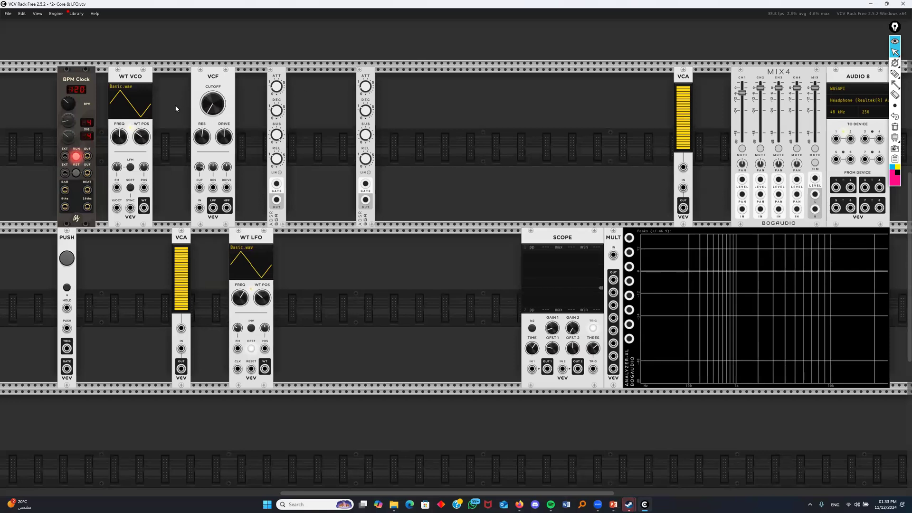
pyautogui.moveTo(220, 78); pyautogui.dragTo(251, 79)
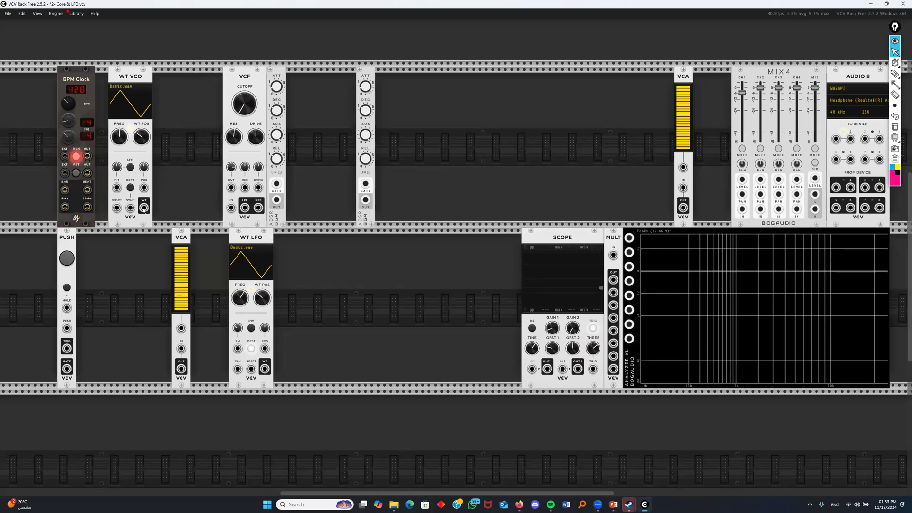
pyautogui.moveTo(144, 207); pyautogui.dragTo(269, 187)
pyautogui.moveTo(438, 193); pyautogui.dragTo(737, 211)
# Lower MIX4 channel 1 to about -13.5 dB, connect the mix outputs to Audio 8 device inputs 1 and 2, and unmute the channel
pyautogui.moveTo(817, 195); pyautogui.dragTo(814, 198)
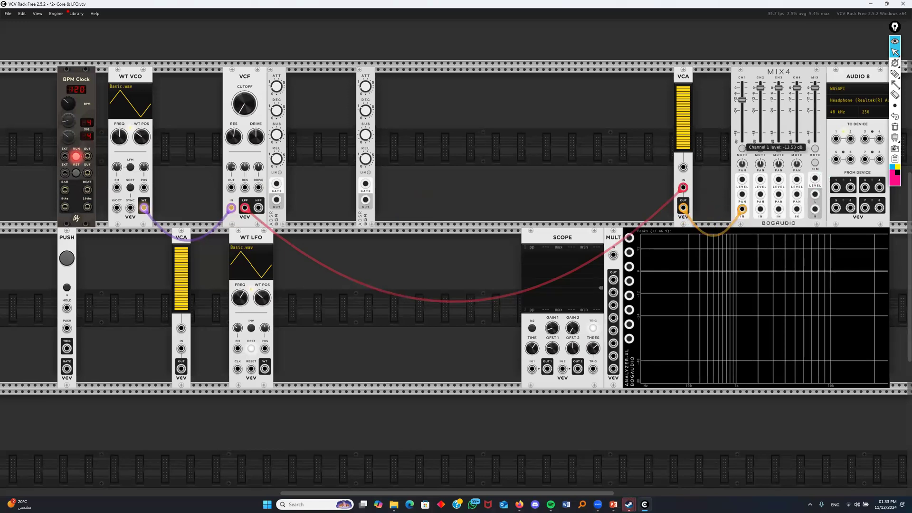
pyautogui.click(742, 149)
pyautogui.moveTo(836, 139)
pyautogui.mouseDown()
pyautogui.moveTo(820, 198)
pyautogui.moveTo(850, 139)
pyautogui.mouseUp()
pyautogui.click(741, 148)
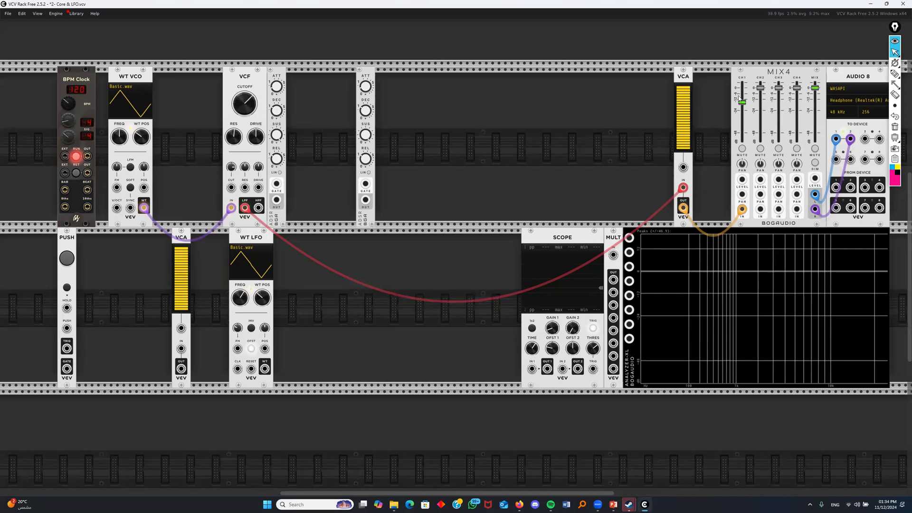
# Lower the VCF cutoff, patch the WT LFO output to its cutoff input, and raise the LFO frequency to 544.64 Hz
pyautogui.moveTo(236, 110); pyautogui.dragTo(236, 138)
pyautogui.moveTo(264, 368); pyautogui.dragTo(231, 187)
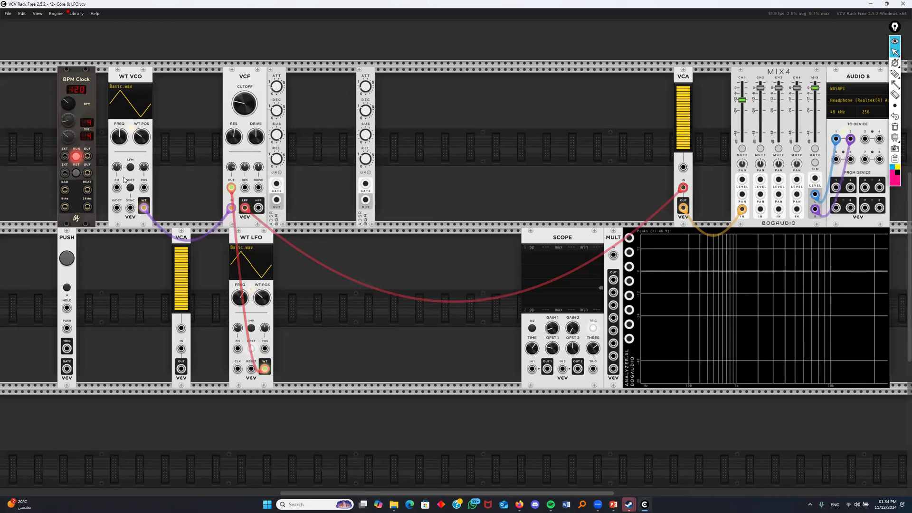
pyautogui.moveTo(241, 300); pyautogui.dragTo(241, 293)
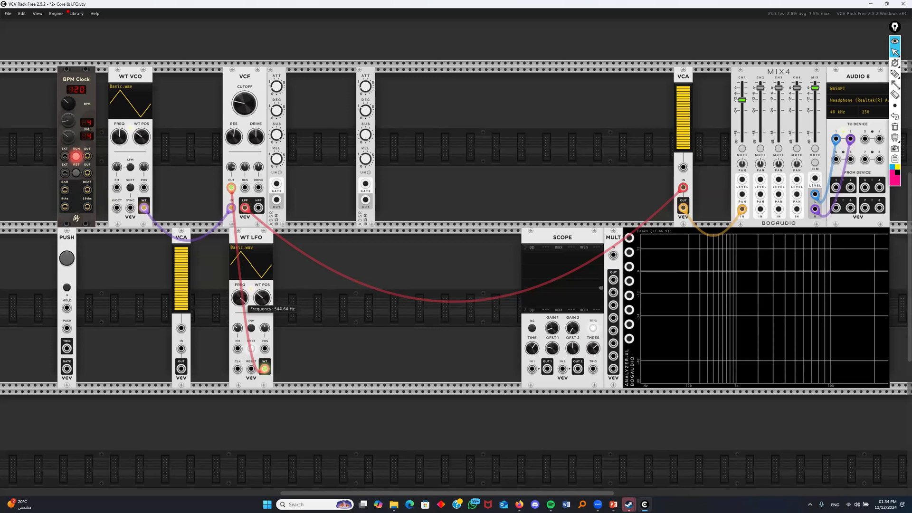
# Lower the WT LFO frequency to 0.98673 Hz and mute MIX4 channel 1
pyautogui.moveTo(239, 298); pyautogui.dragTo(240, 302)
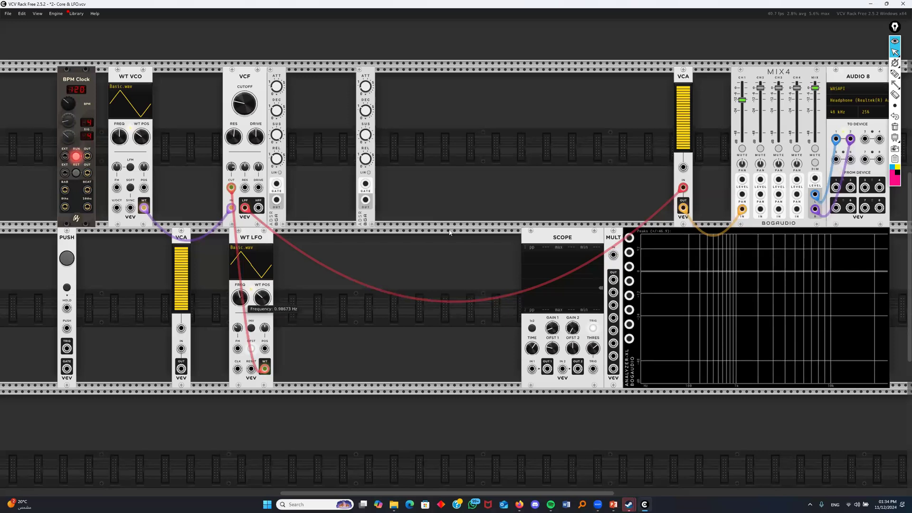
pyautogui.click(742, 148)
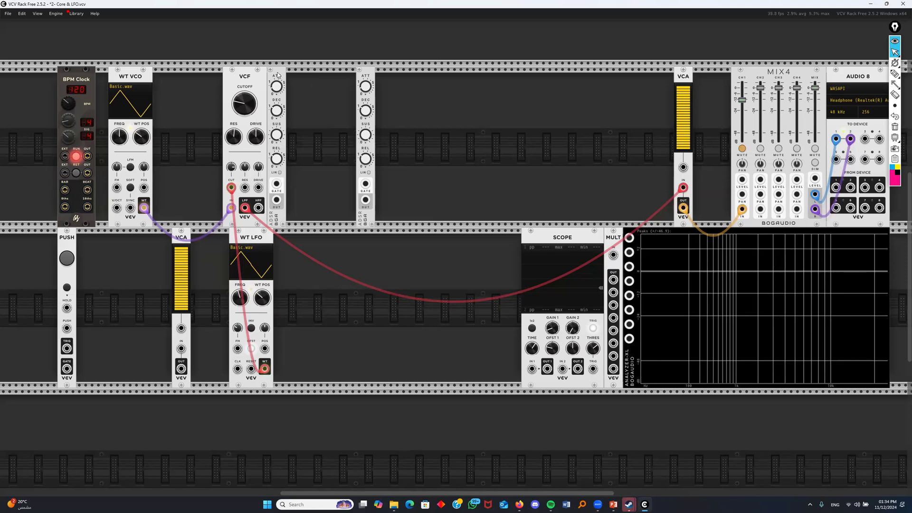
# Move the ADSR beside the VCF into the gap after the WT VCO, and patch the PUSH gate output to Scope input 1
pyautogui.moveTo(292, 73); pyautogui.dragTo(307, 81)
pyautogui.moveTo(217, 79); pyautogui.dragTo(195, 84)
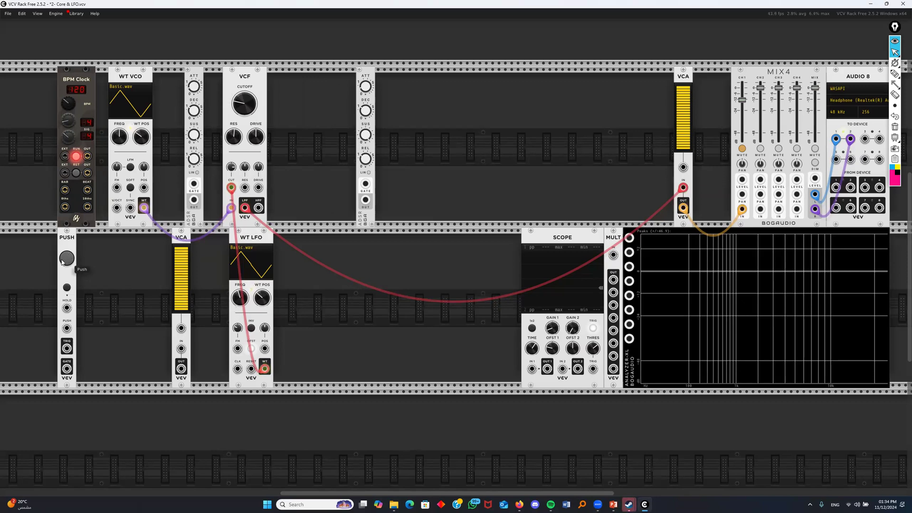
pyautogui.moveTo(67, 369)
pyautogui.mouseDown()
pyautogui.moveTo(468, 353)
pyautogui.moveTo(532, 369)
pyautogui.mouseUp()
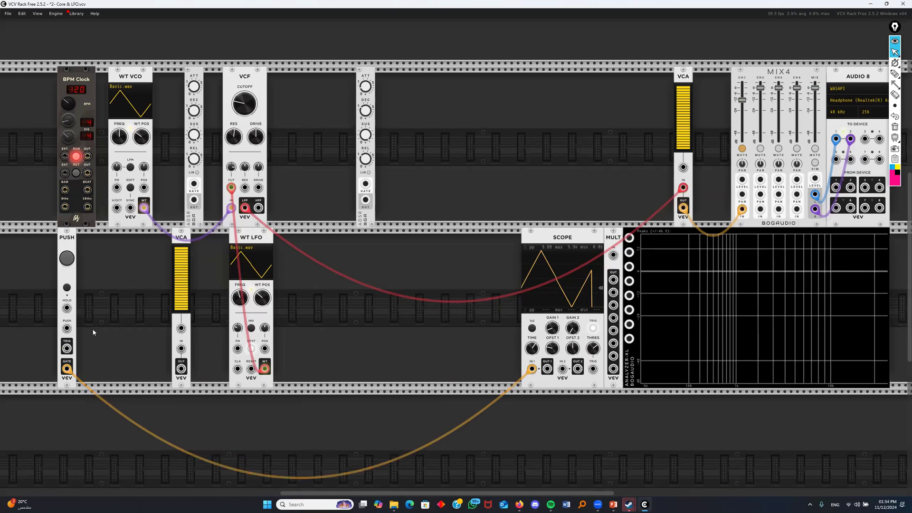
# Fire the PUSH gate repeatedly to examine it on the Scope, adjusting the time scale and disabling the Scope's triggering
pyautogui.click(68, 259)
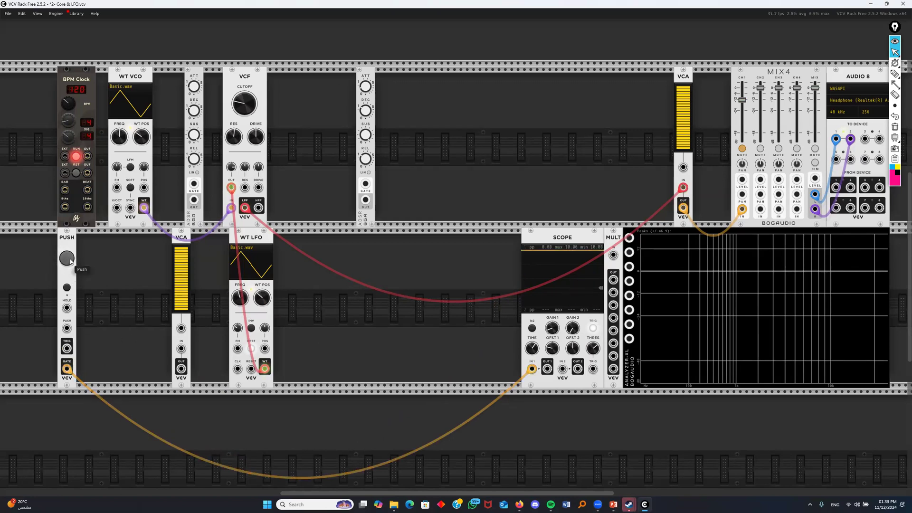
pyautogui.click(67, 259)
pyautogui.moveTo(531, 349)
pyautogui.moveTo(532, 349); pyautogui.dragTo(532, 338)
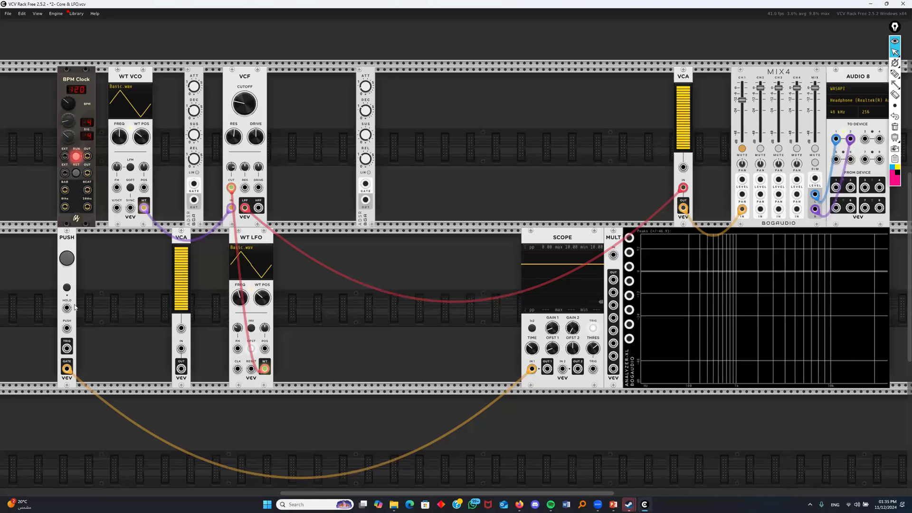
pyautogui.click(67, 288)
pyautogui.click(67, 288)
pyautogui.click(67, 259)
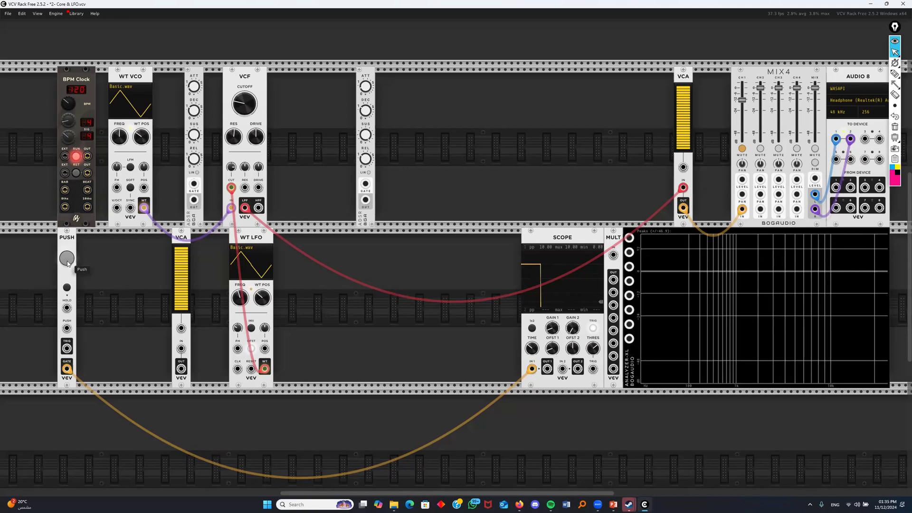
pyautogui.click(67, 261)
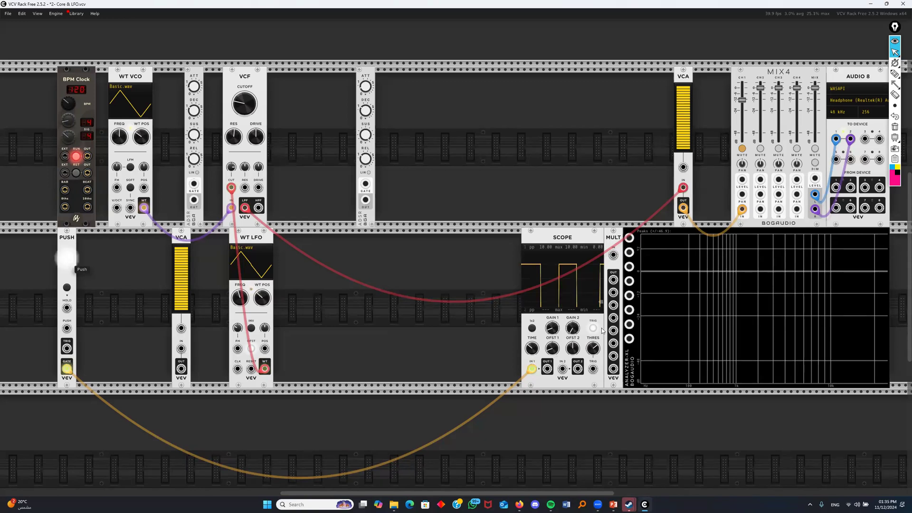
pyautogui.click(67, 260)
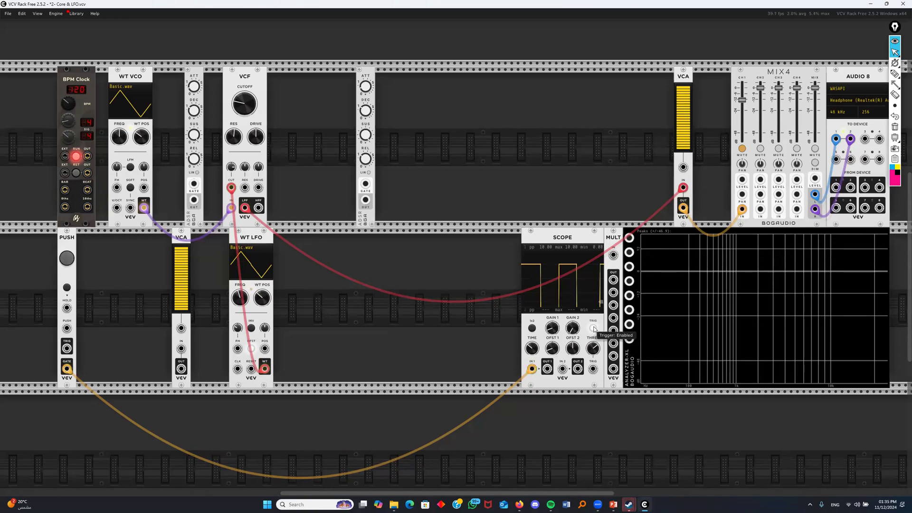
pyautogui.click(65, 259)
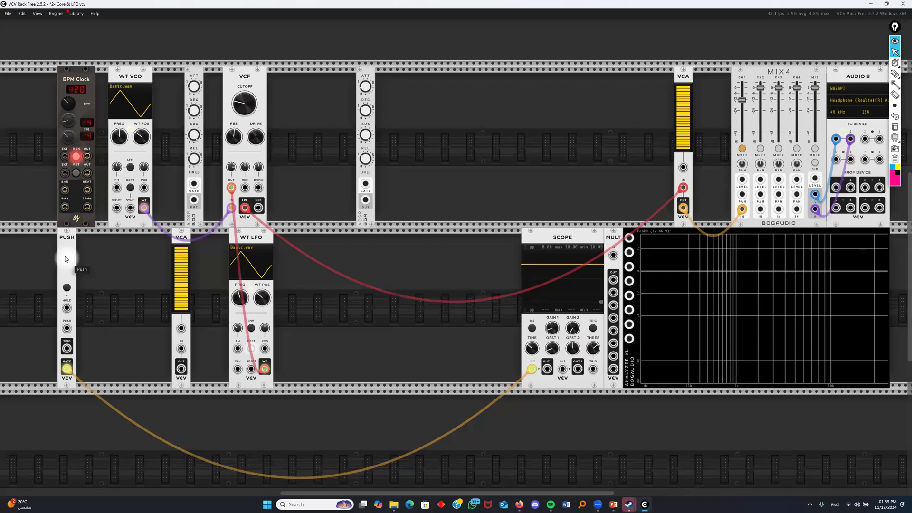
pyautogui.click(65, 259)
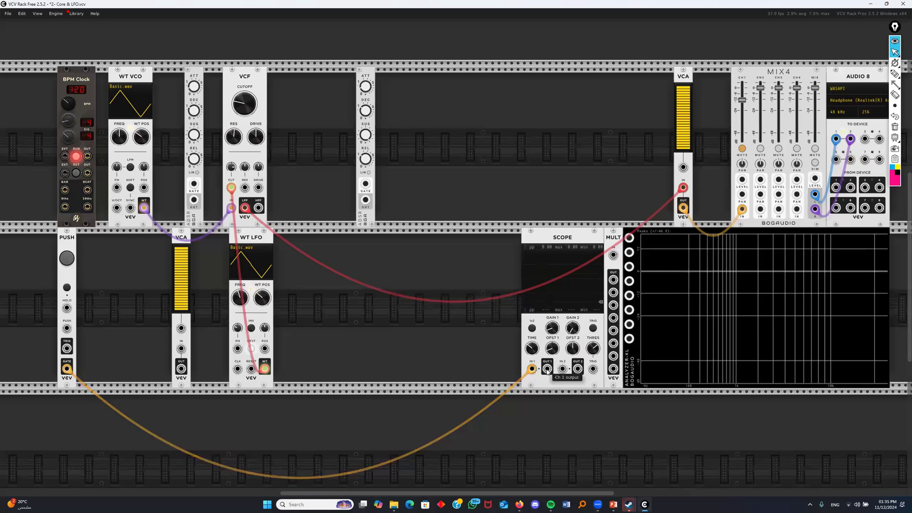
# Patch Scope output 1 to the ADSR gate and its envelope output to the WT LFO's FM input, and unmute MIX4 channel 1
pyautogui.moveTo(548, 369); pyautogui.dragTo(194, 184)
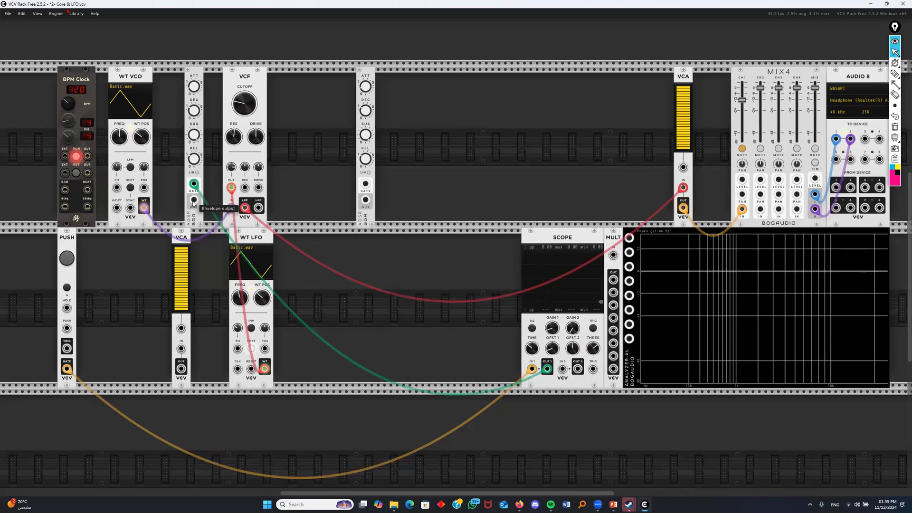
pyautogui.moveTo(194, 204); pyautogui.dragTo(238, 349)
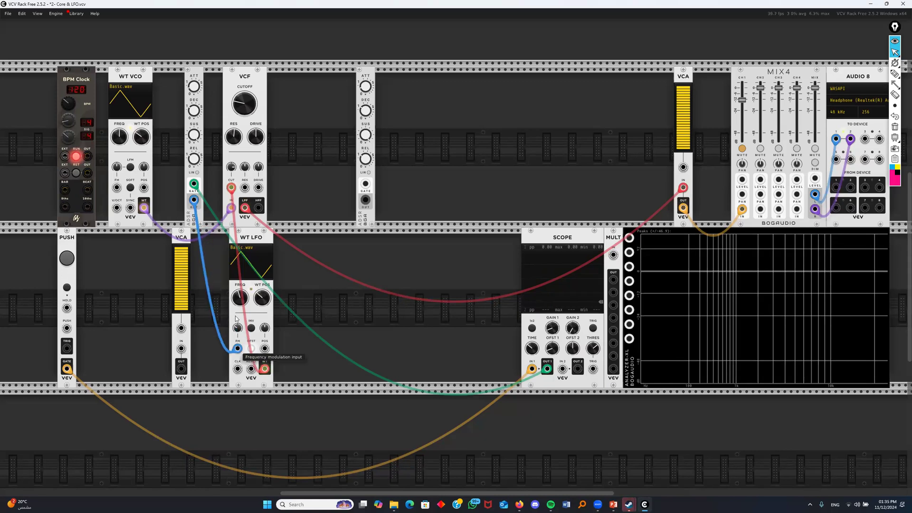
pyautogui.moveTo(242, 302)
pyautogui.mouseDown()
pyautogui.moveTo(242, 352)
pyautogui.moveTo(237, 317)
pyautogui.mouseUp()
pyautogui.click(742, 148)
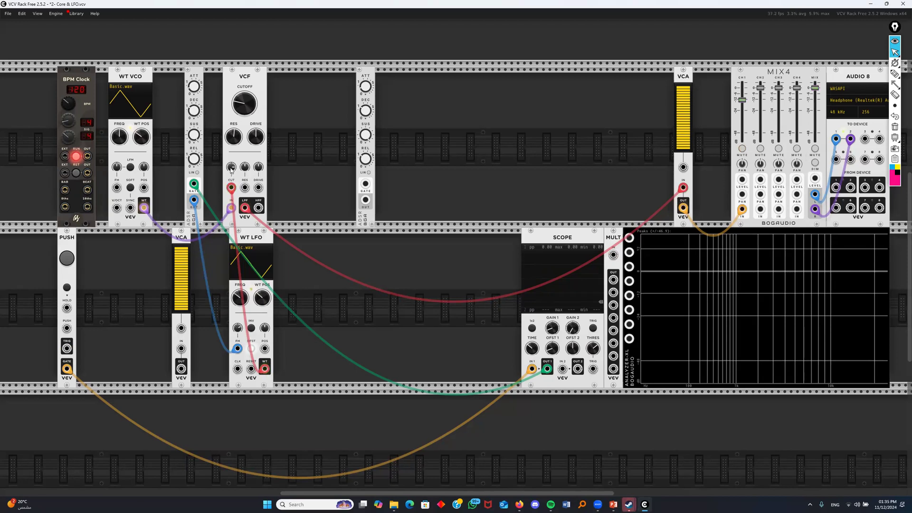
# Set the ADSR attack to 1.2409 s, lower its sustain, and fire the PUSH gate repeatedly to test the envelope on the LFO
pyautogui.moveTo(194, 110); pyautogui.dragTo(196, 70)
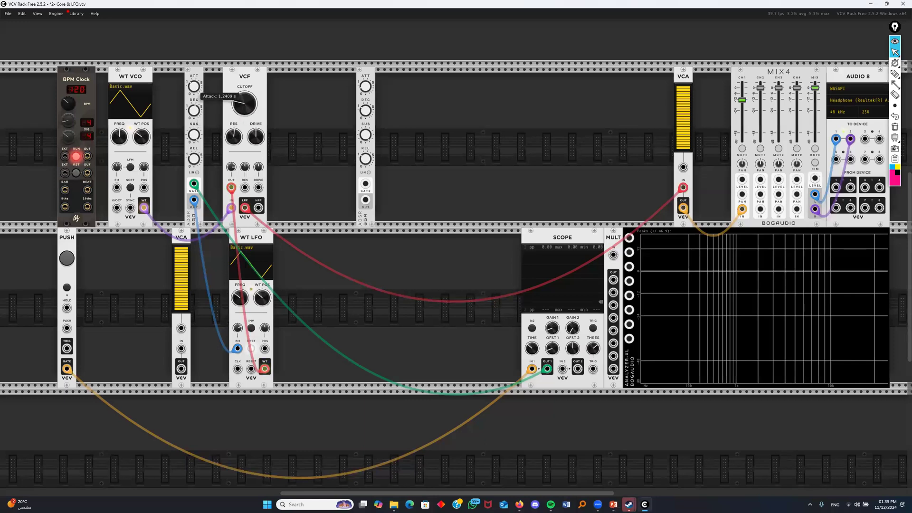
pyautogui.click(67, 260)
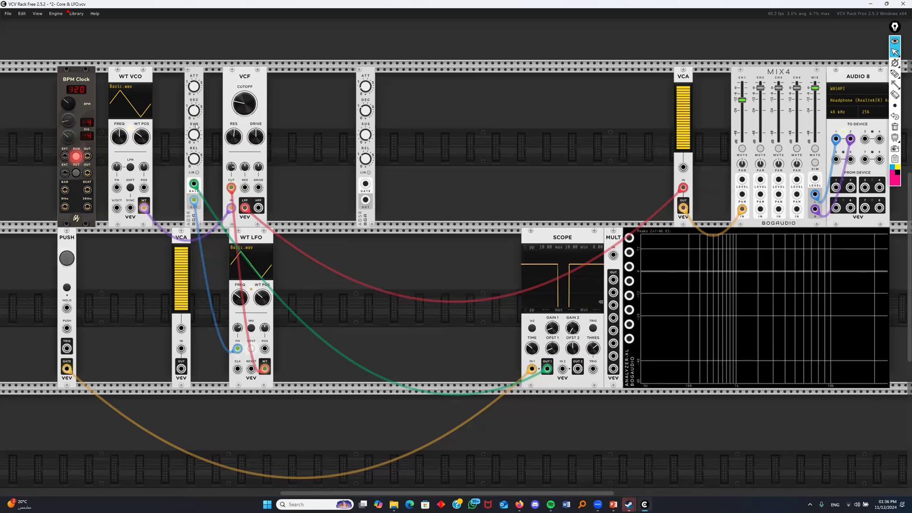
pyautogui.moveTo(193, 135); pyautogui.dragTo(193, 167)
pyautogui.click(67, 258)
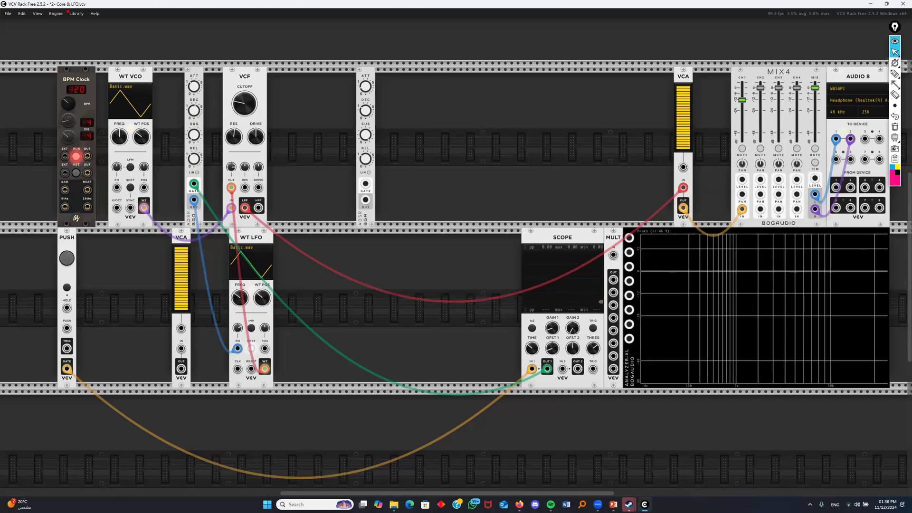
pyautogui.click(70, 257)
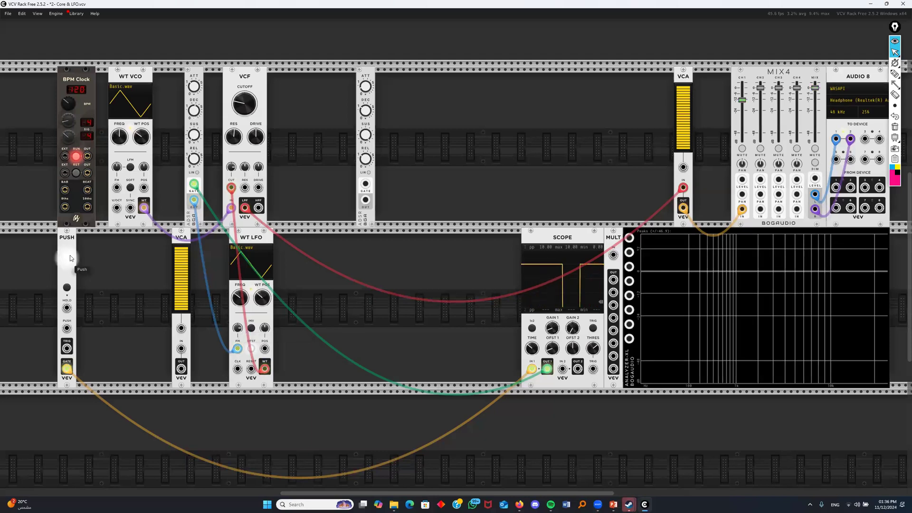
pyautogui.click(70, 257)
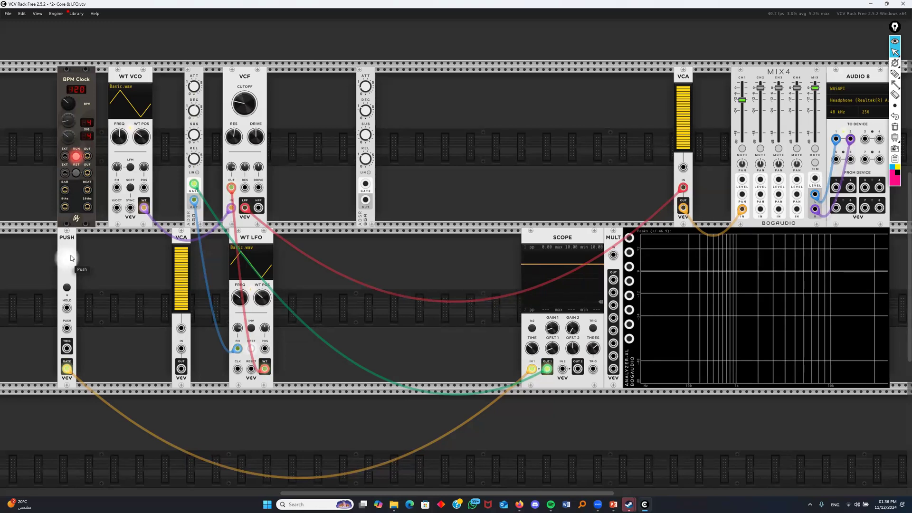
pyautogui.click(70, 258)
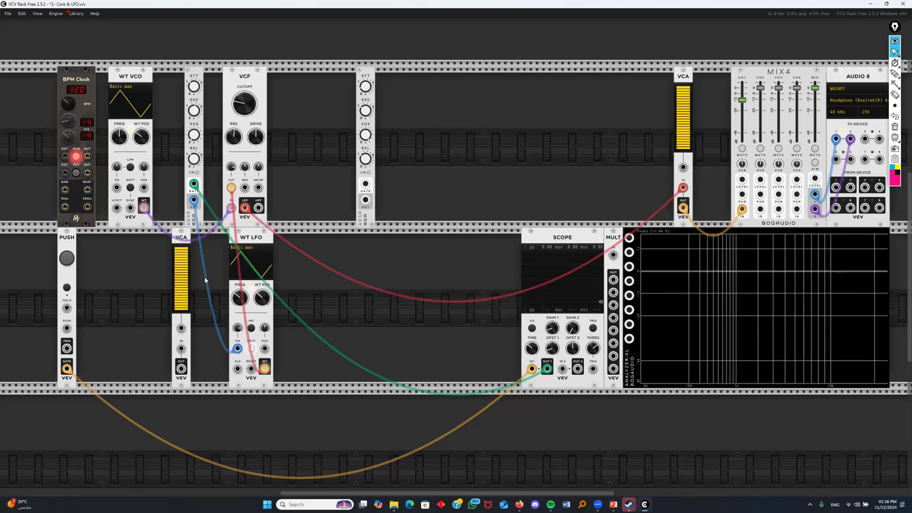
# Unplug the gate and envelope cables from the ADSR, and move the WT LFO farther from the lower VCA
pyautogui.moveTo(194, 184); pyautogui.dragTo(287, 186)
pyautogui.moveTo(194, 200); pyautogui.dragTo(311, 171)
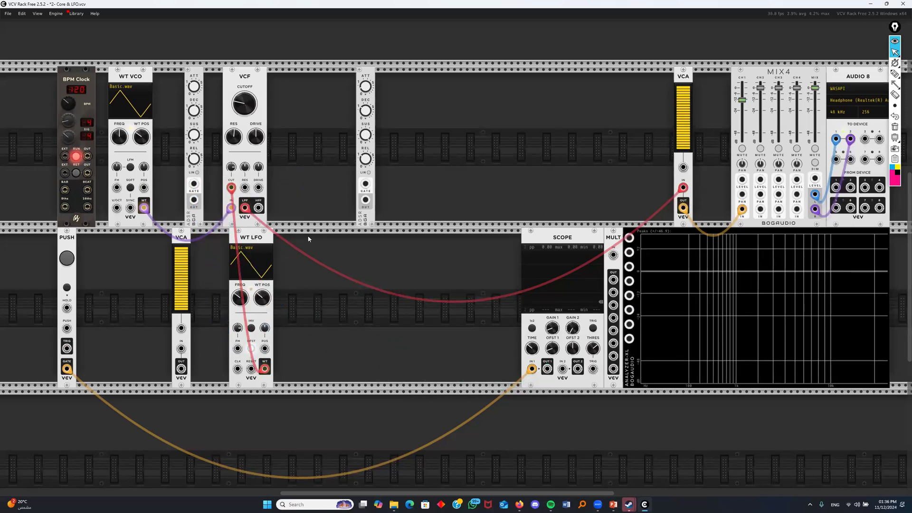
pyautogui.moveTo(251, 237); pyautogui.dragTo(309, 239)
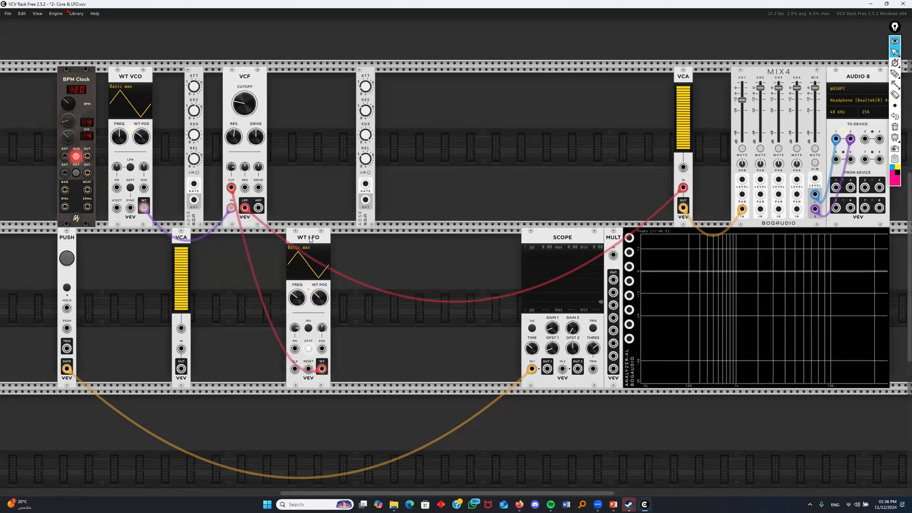
# Duplicate the WT LFO, set the copy to a sine waveform, and patch its output to the first WT LFO's FM input
pyautogui.hotkey('ctrl', 'd')
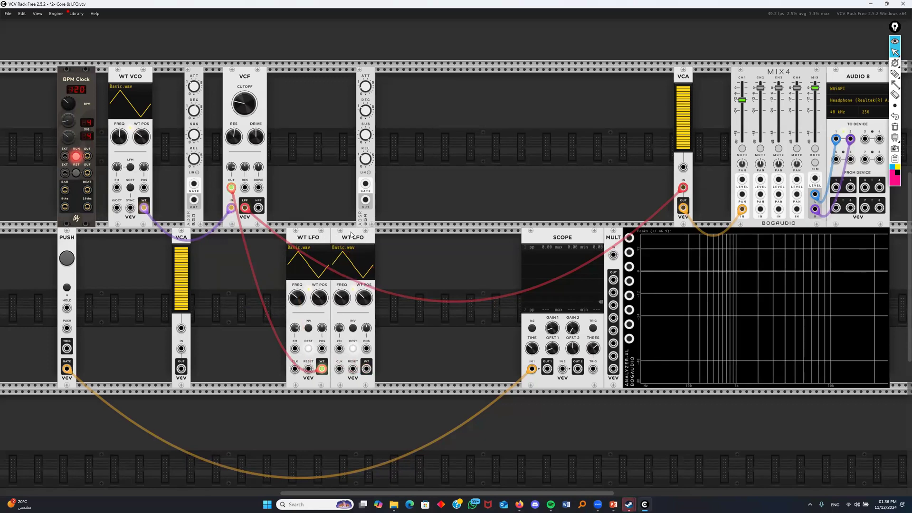
pyautogui.moveTo(337, 314); pyautogui.dragTo(377, 314)
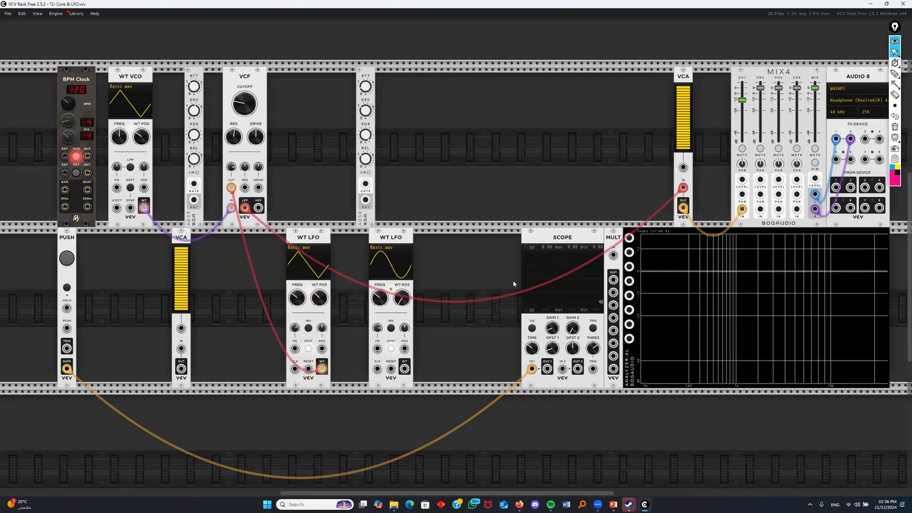
pyautogui.moveTo(404, 369); pyautogui.dragTo(293, 349)
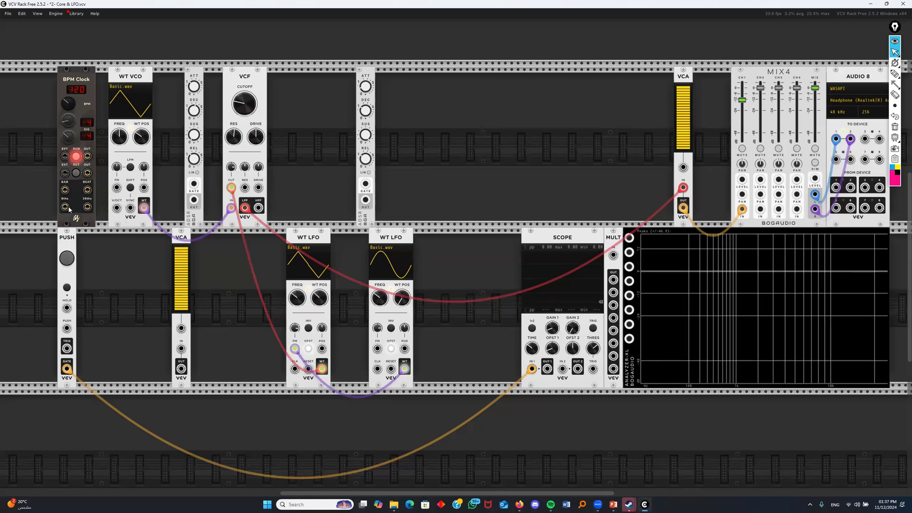
# Patch the BPM Clock's 16ths output to the ADSR gate and the envelope output to the upper VCA's CV input
pyautogui.moveTo(87, 208); pyautogui.dragTo(194, 185)
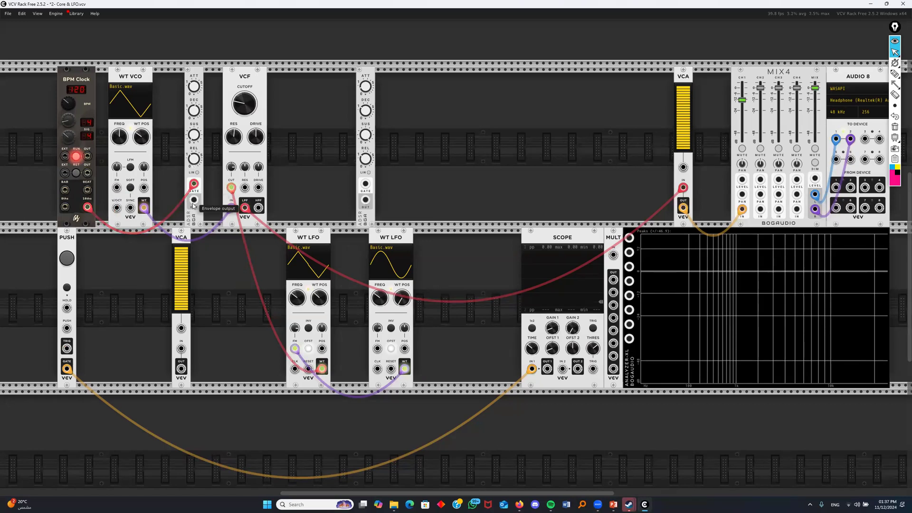
pyautogui.moveTo(206, 203); pyautogui.dragTo(682, 168)
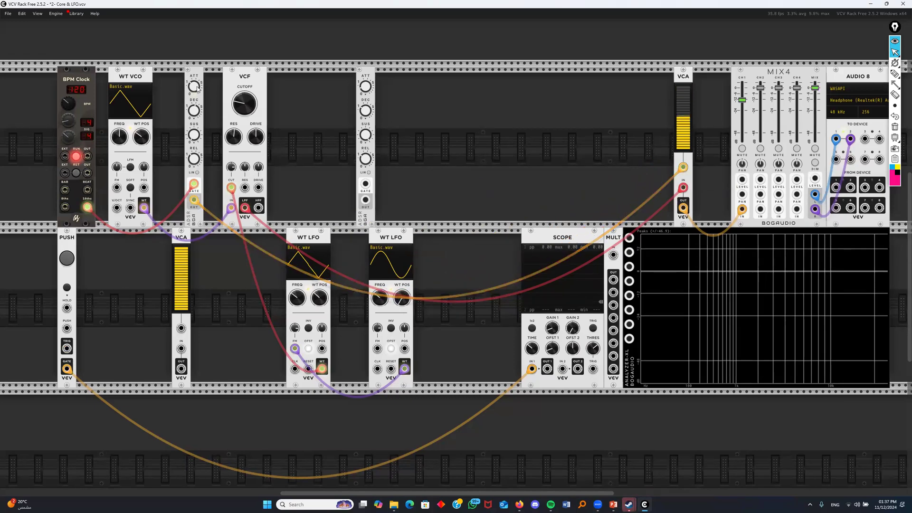
# Adjust the ADSR decay and raise MIX4 channel 1 to -5.874 dB
pyautogui.moveTo(194, 111); pyautogui.dragTo(194, 119)
pyautogui.moveTo(194, 111); pyautogui.dragTo(194, 101)
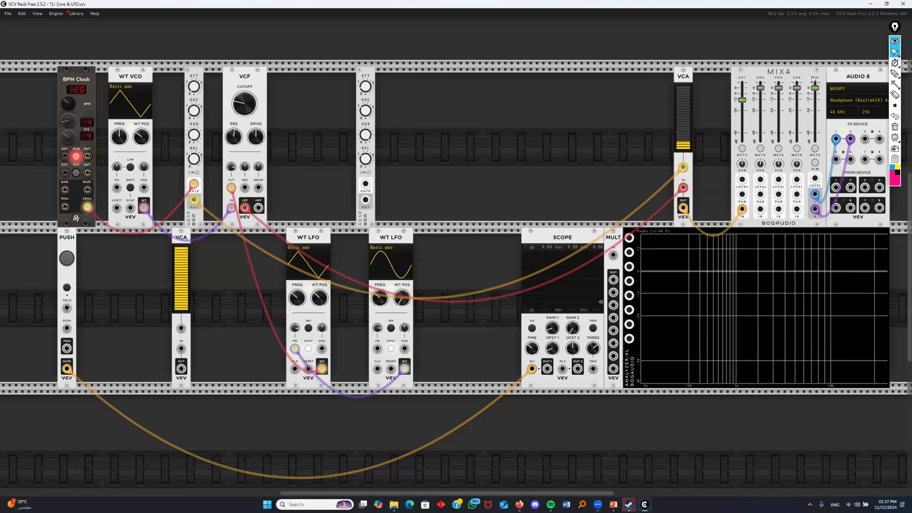
pyautogui.moveTo(740, 104); pyautogui.dragTo(740, 97)
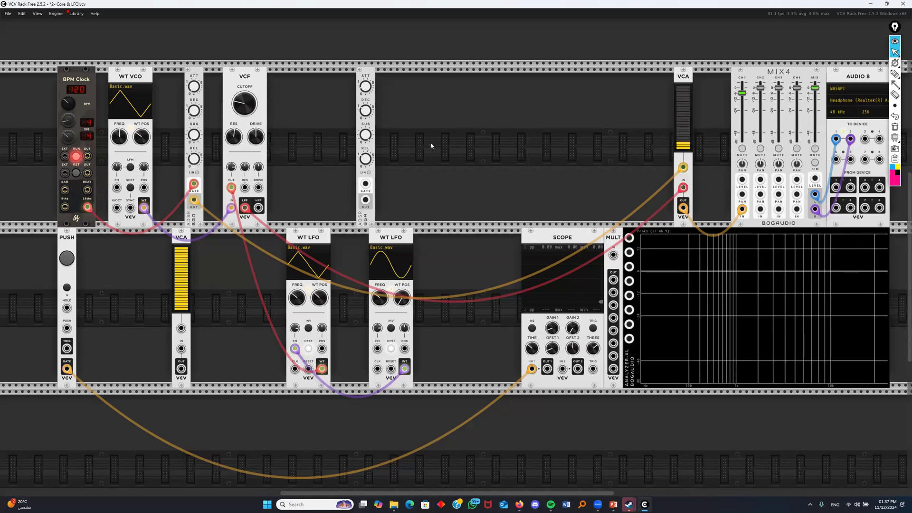
# Unplug the envelope cable from the upper VCA's CV input and mute MIX4 channel 1
pyautogui.moveTo(683, 167); pyautogui.dragTo(617, 159)
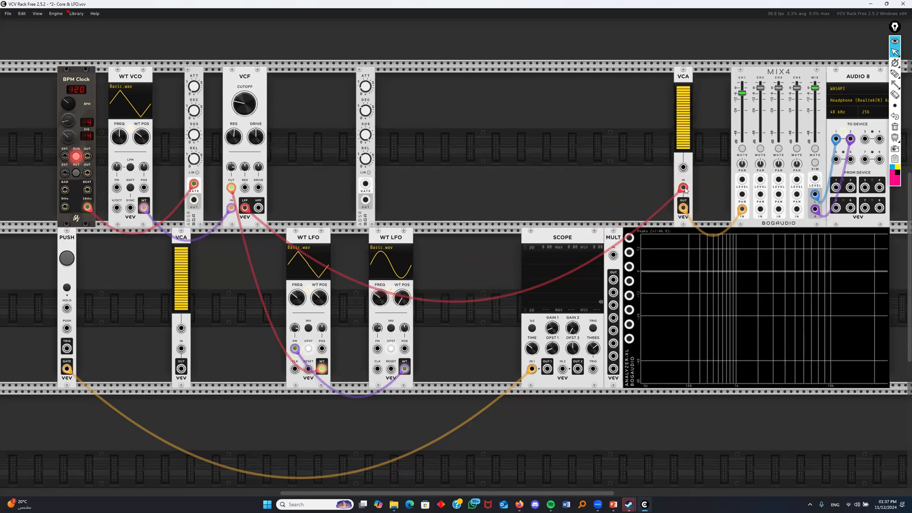
pyautogui.click(742, 148)
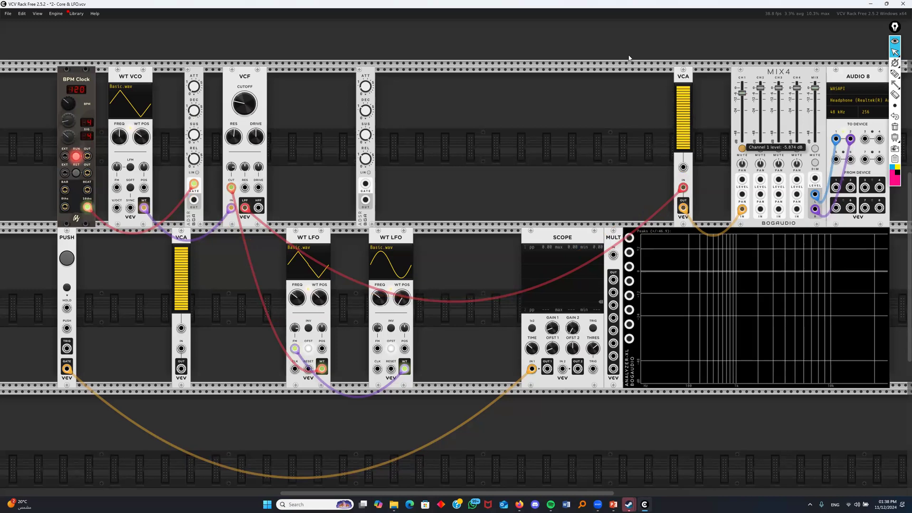
# Unplug the cutoff modulation, ADSR gate, Scope and LFO FM cables, and delete the duplicate WT LFO
pyautogui.moveTo(322, 368); pyautogui.dragTo(270, 354)
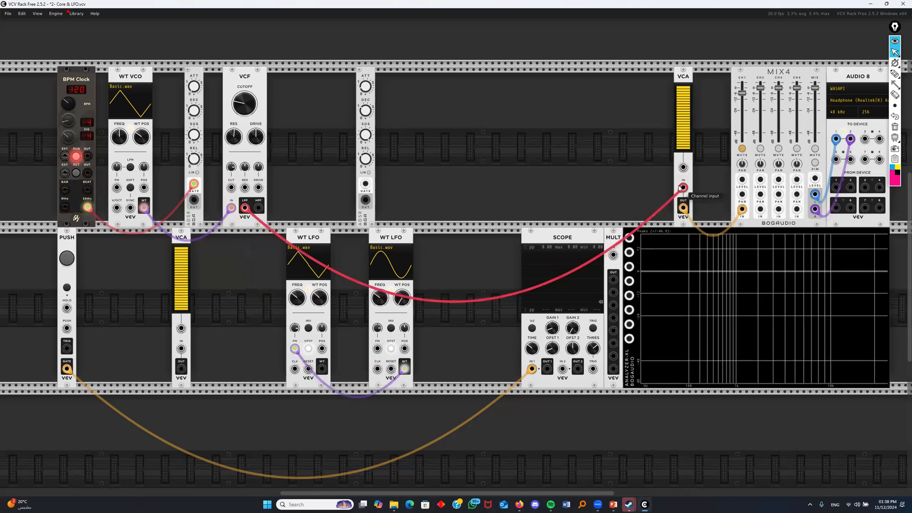
pyautogui.moveTo(194, 184); pyautogui.dragTo(172, 168)
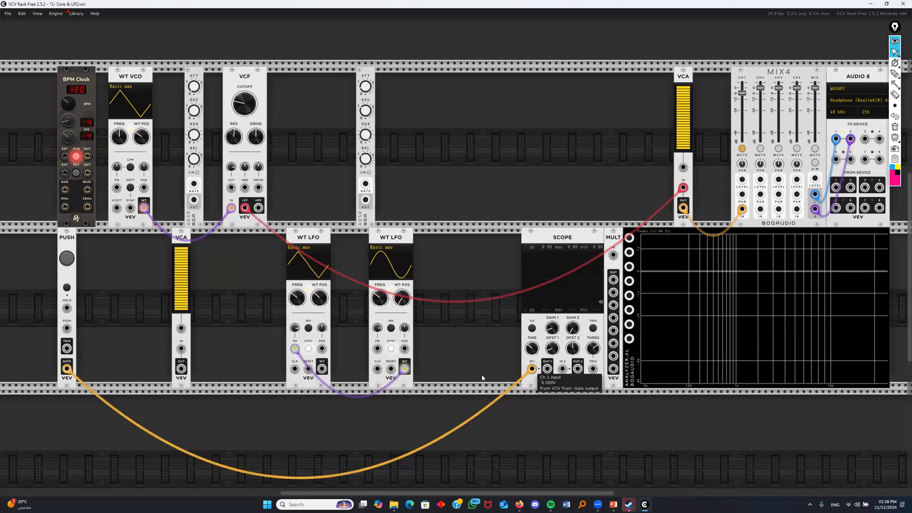
pyautogui.moveTo(532, 369); pyautogui.dragTo(480, 379)
pyautogui.moveTo(295, 349); pyautogui.dragTo(446, 360)
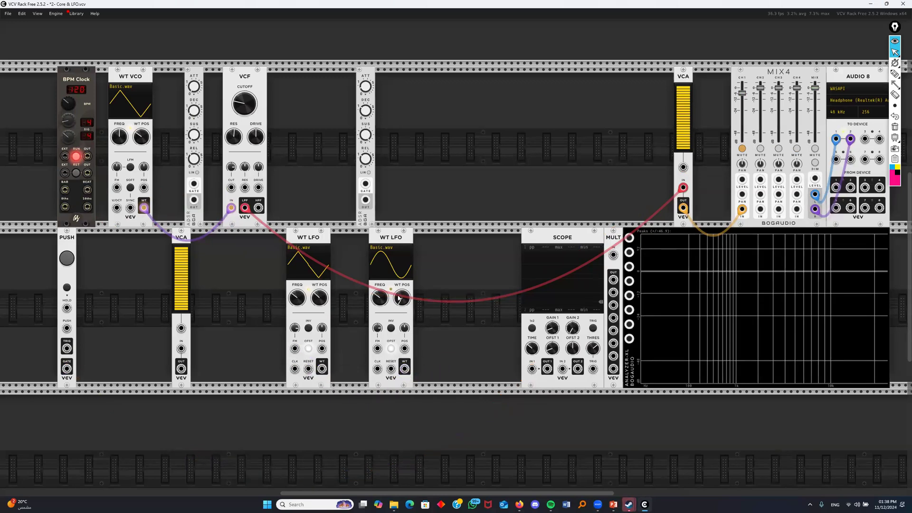
pyautogui.press('Delete')
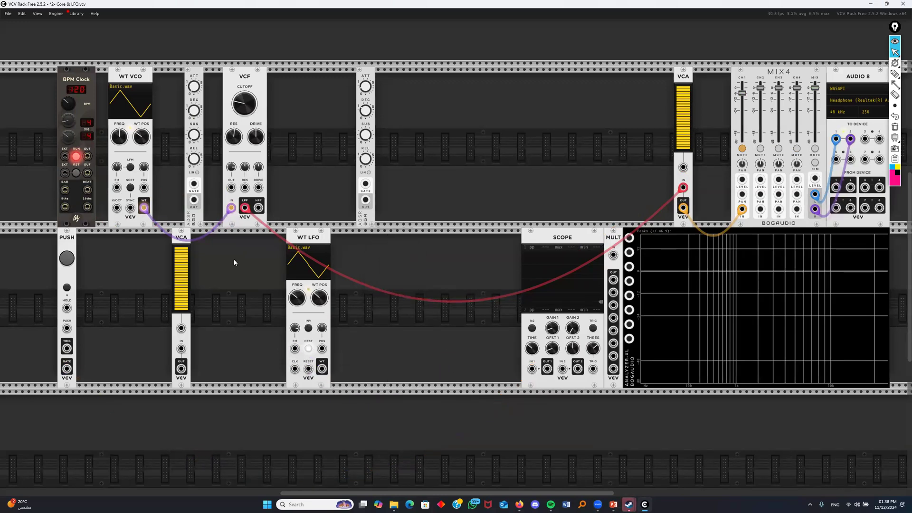
# Place the lower VCA beside the WT LFO and patch the LFO's output through it to the Scope's first input
pyautogui.moveTo(211, 237); pyautogui.dragTo(384, 239)
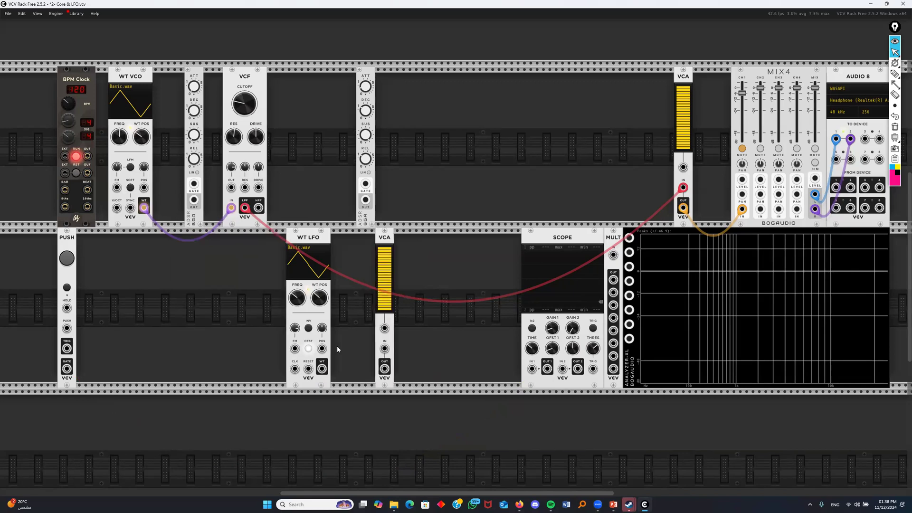
pyautogui.moveTo(323, 369); pyautogui.dragTo(346, 320)
pyautogui.moveTo(361, 245); pyautogui.dragTo(385, 349)
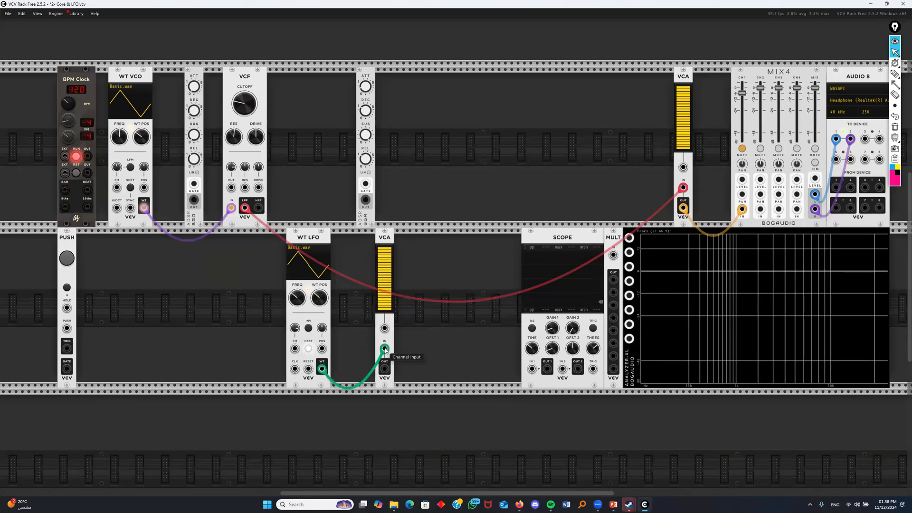
pyautogui.moveTo(384, 369)
pyautogui.mouseDown()
pyautogui.moveTo(435, 360)
pyautogui.moveTo(532, 369)
pyautogui.mouseUp()
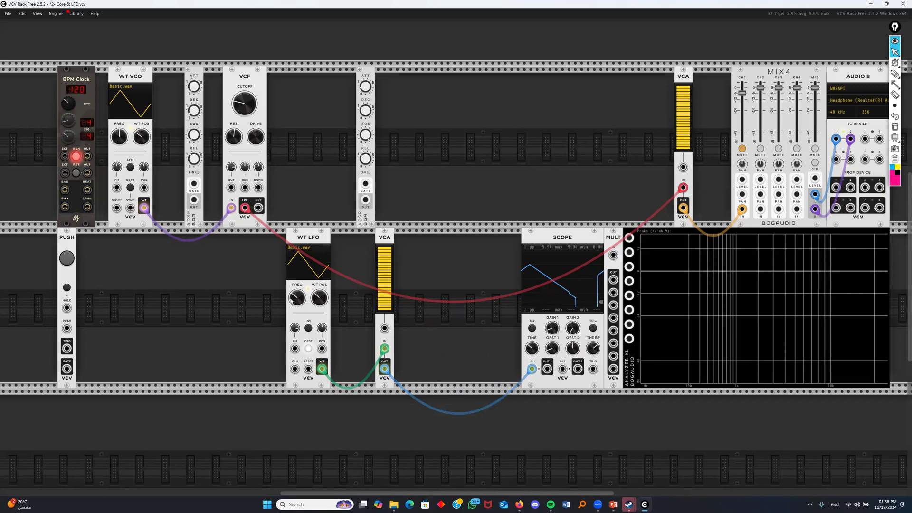
# Raise the WT LFO frequency and test the lower VCA's level while viewing the signal on the Scope
pyautogui.moveTo(298, 297); pyautogui.dragTo(338, 276)
pyautogui.moveTo(385, 256)
pyautogui.mouseDown()
pyautogui.moveTo(385, 317)
pyautogui.moveTo(385, 279)
pyautogui.mouseUp()
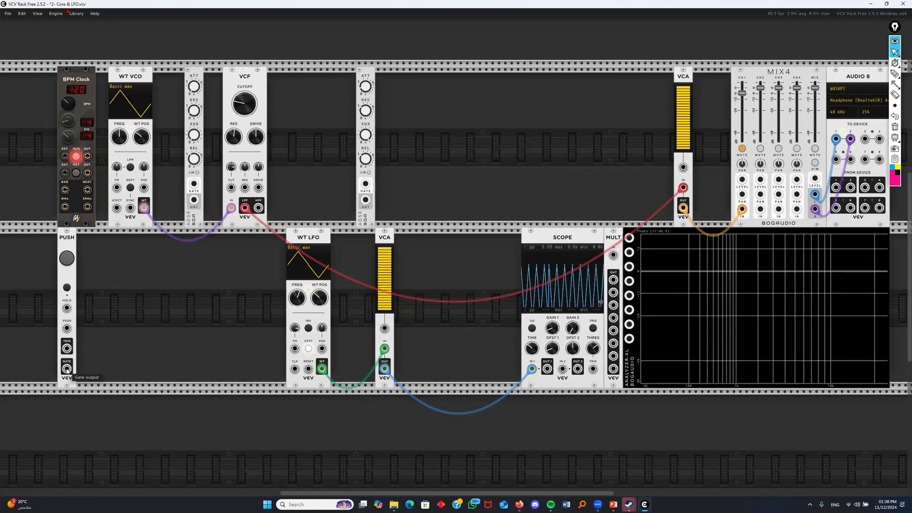
# Patch the PUSH gate through the first ADSR to the lower VCA's CV input, and reroute that VCA's output from the Scope to WT VCO FM
pyautogui.moveTo(66, 369); pyautogui.dragTo(194, 183)
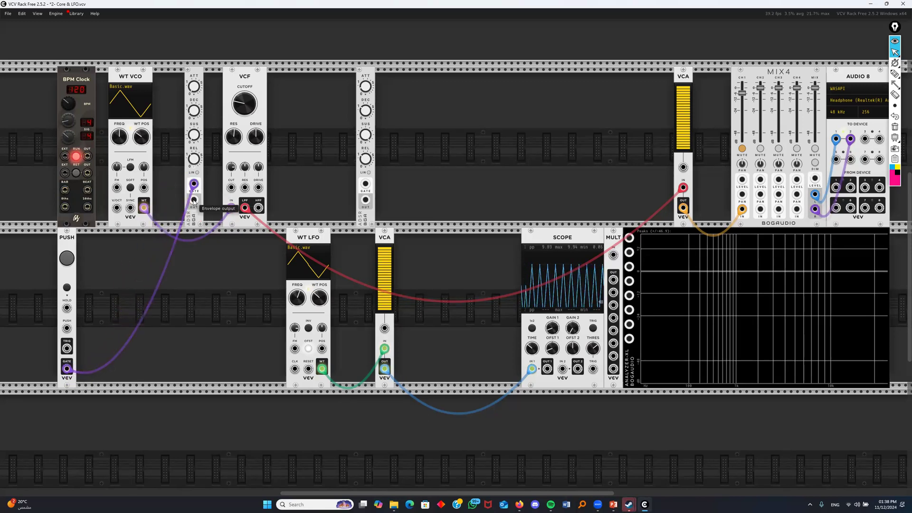
pyautogui.moveTo(532, 369); pyautogui.dragTo(495, 369)
pyautogui.moveTo(194, 200); pyautogui.dragTo(385, 328)
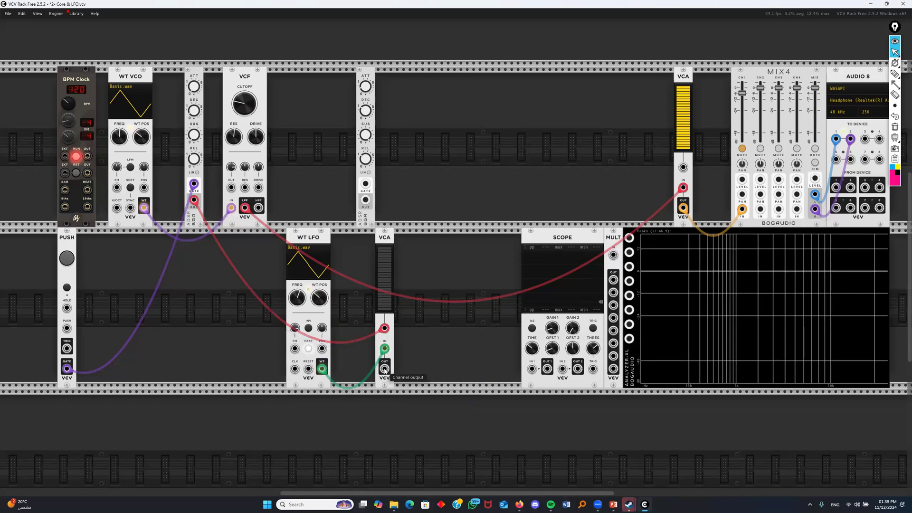
pyautogui.moveTo(384, 369); pyautogui.dragTo(116, 160)
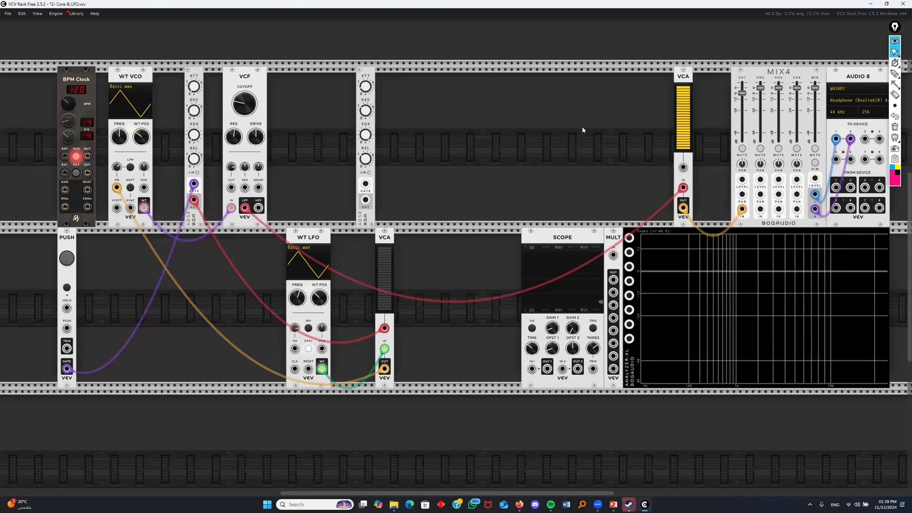
# Adjust the VCF cutoff to 7551.5 Hz, trigger the pitch modulation with the PUSH module, and mute MIX4 channel 1
pyautogui.moveTo(241, 110); pyautogui.dragTo(241, 85)
pyautogui.moveTo(194, 111); pyautogui.dragTo(194, 110)
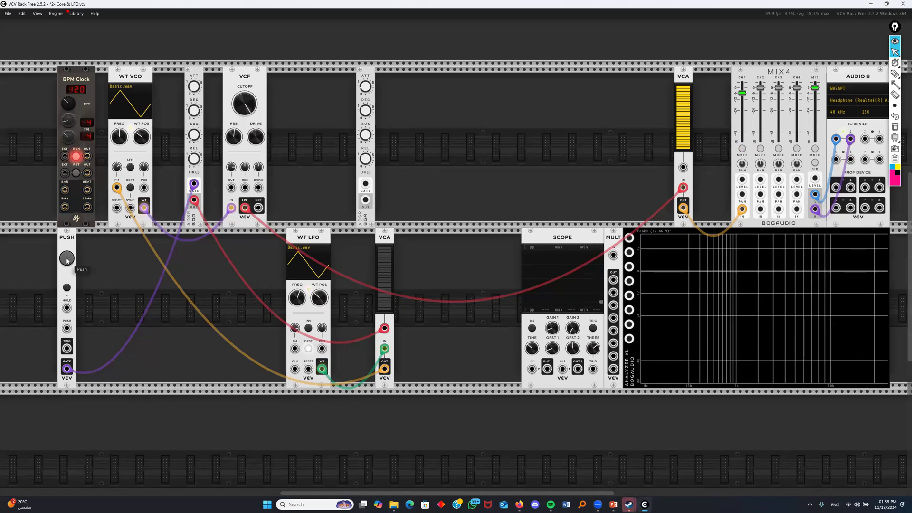
pyautogui.moveTo(67, 260); pyautogui.dragTo(67, 257)
pyautogui.click(742, 148)
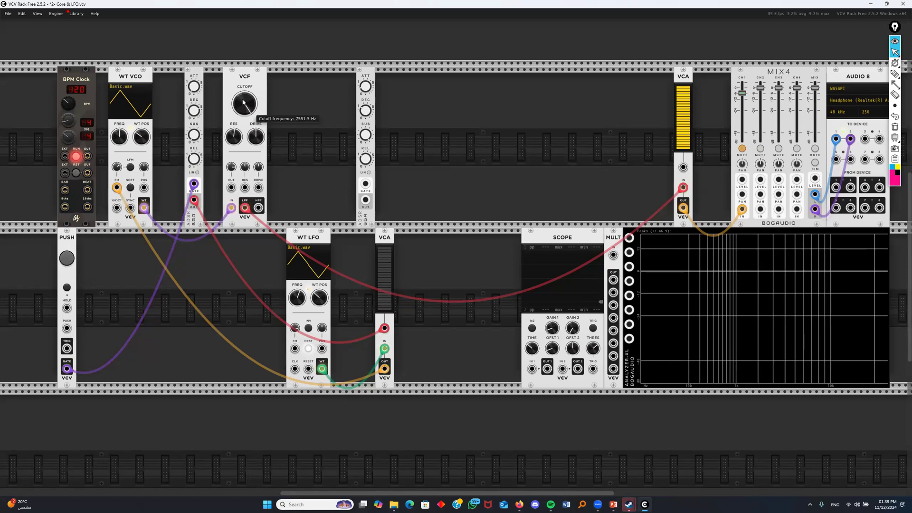
# Lower the VCF cutoff and patch the BPM Clock's 16ths output through the second ADSR to the filter's cutoff CV input
pyautogui.moveTo(244, 104); pyautogui.dragTo(244, 119)
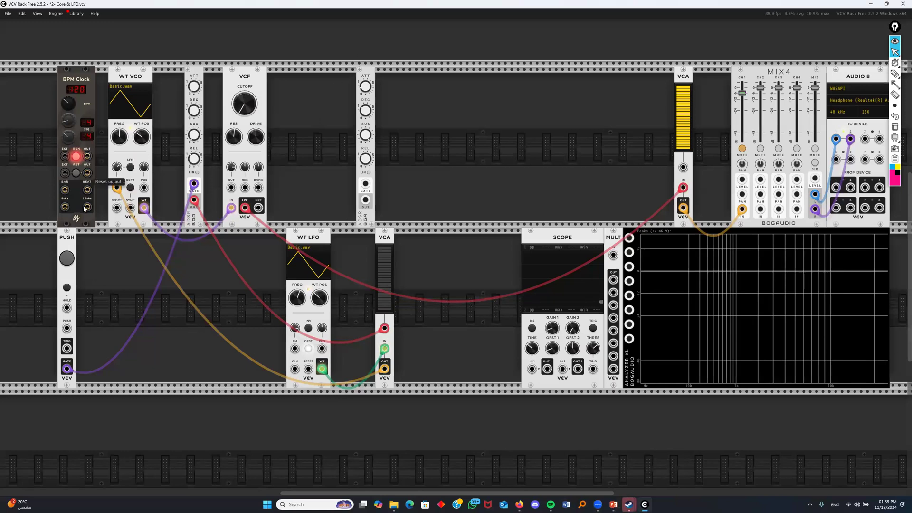
pyautogui.moveTo(87, 208); pyautogui.dragTo(366, 185)
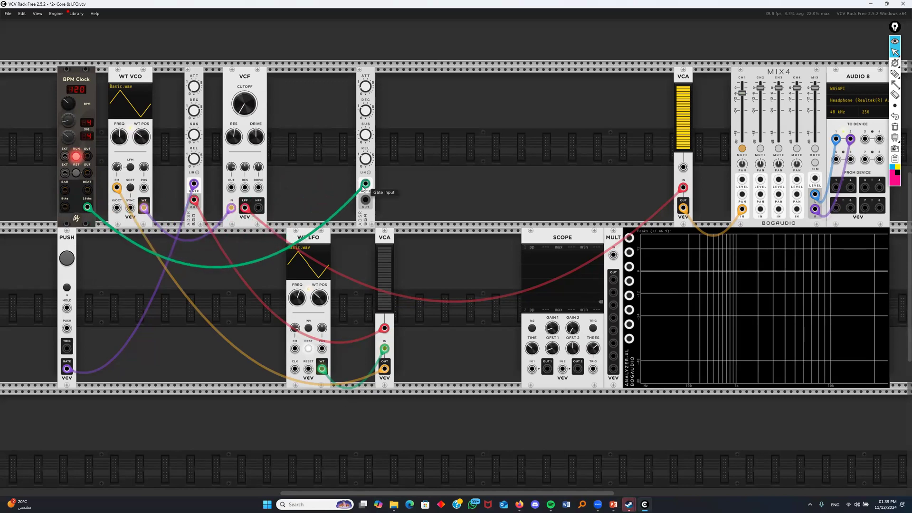
pyautogui.moveTo(365, 201); pyautogui.dragTo(232, 188)
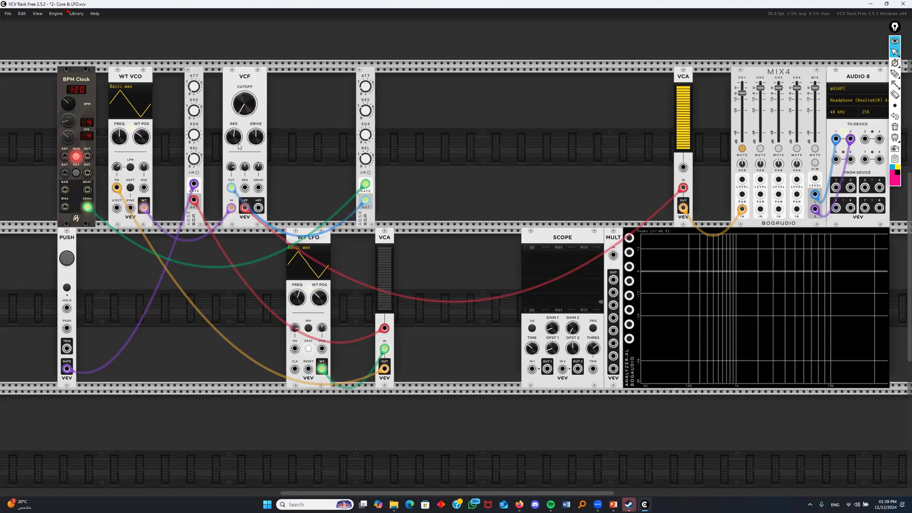
# Unmute MIX4 channel 1, adjust the second ADSR's decay, and repeatedly trigger the pitch modulation with the PUSH module
pyautogui.click(742, 148)
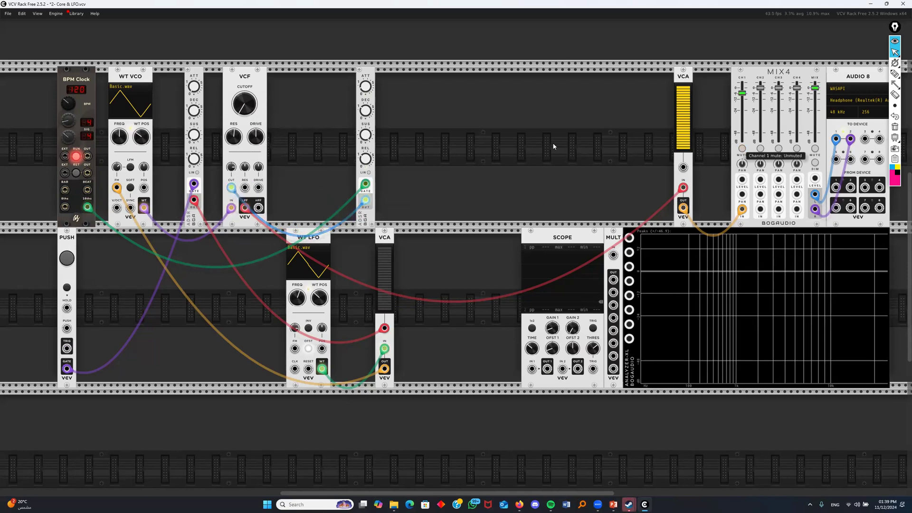
pyautogui.moveTo(366, 112); pyautogui.dragTo(366, 157)
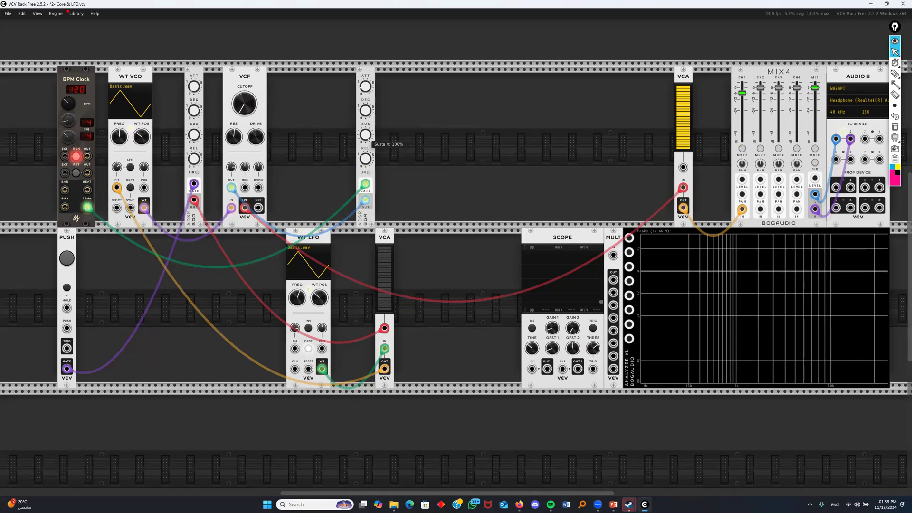
pyautogui.moveTo(366, 112); pyautogui.dragTo(366, 118)
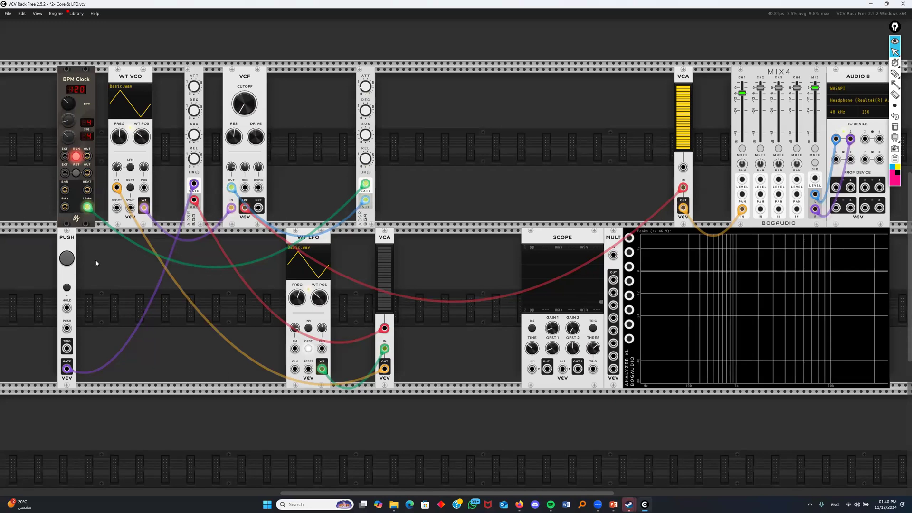
pyautogui.click(69, 259)
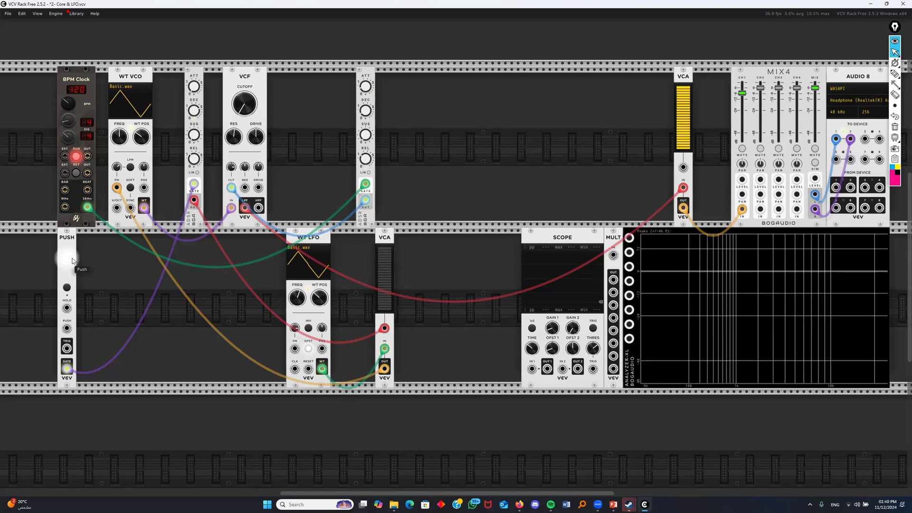
pyautogui.click(67, 258)
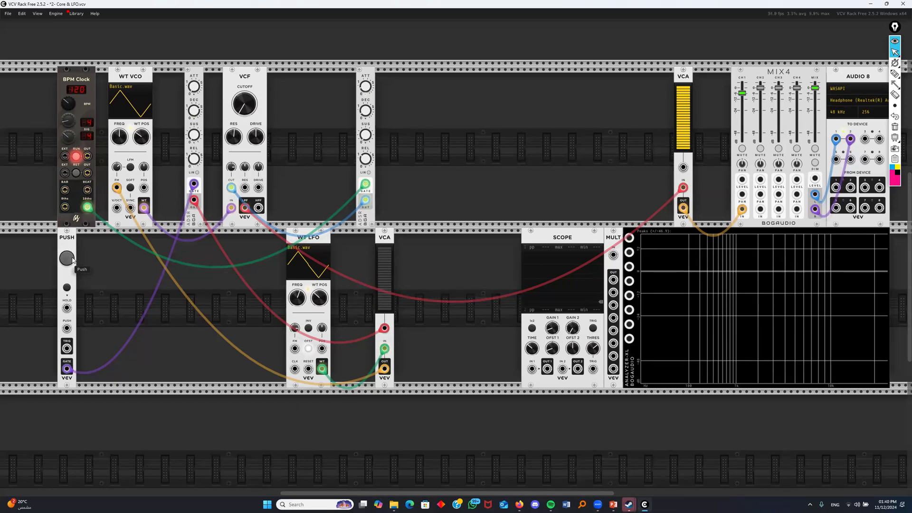
pyautogui.click(72, 260)
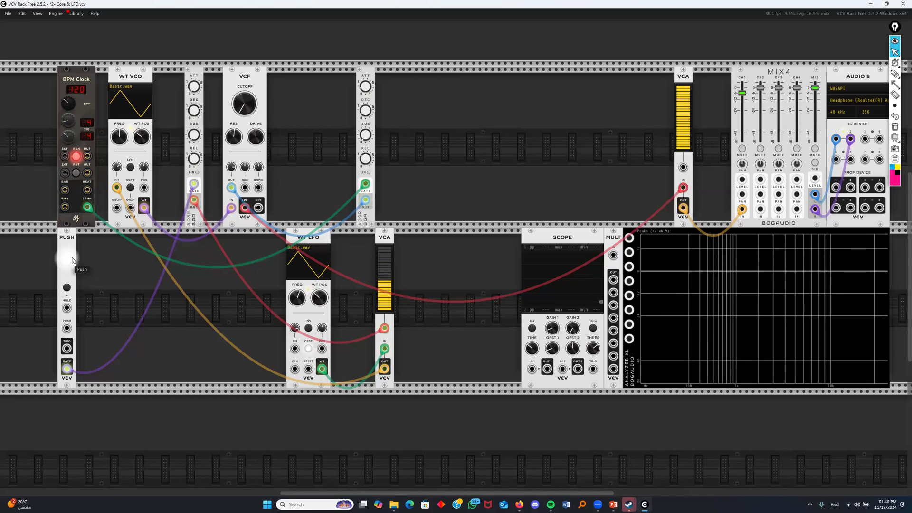
pyautogui.click(73, 259)
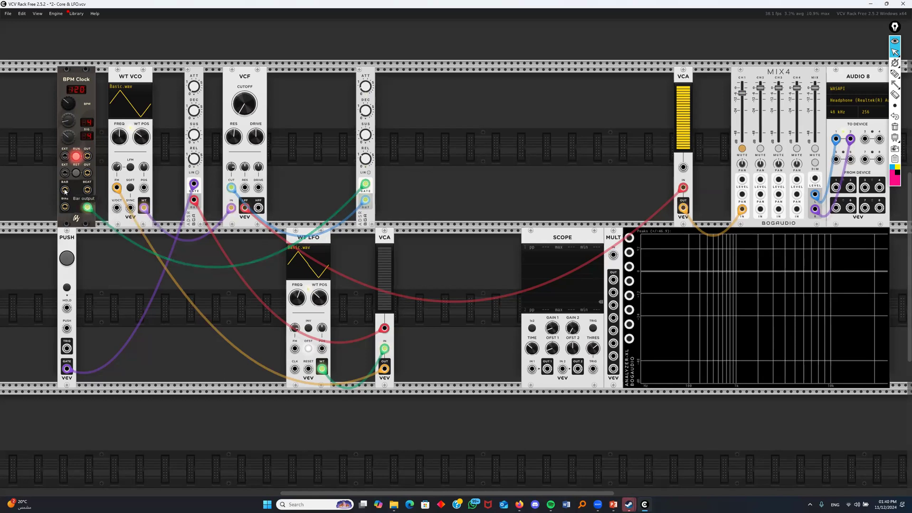
# Replace the PUSH cable at the first ADSR's gate with the BPM Clock's bar output and unmute MIX4 channel 1
pyautogui.moveTo(192, 186); pyautogui.dragTo(261, 232)
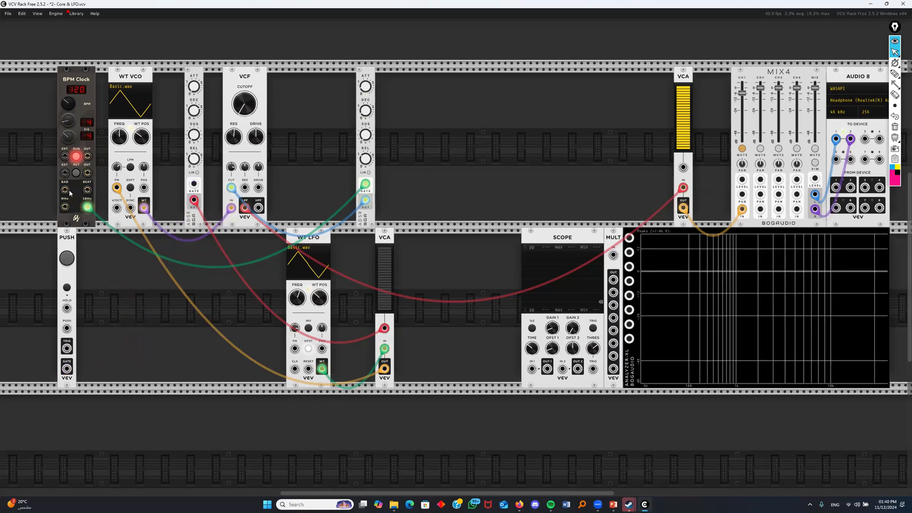
pyautogui.moveTo(65, 190); pyautogui.dragTo(194, 185)
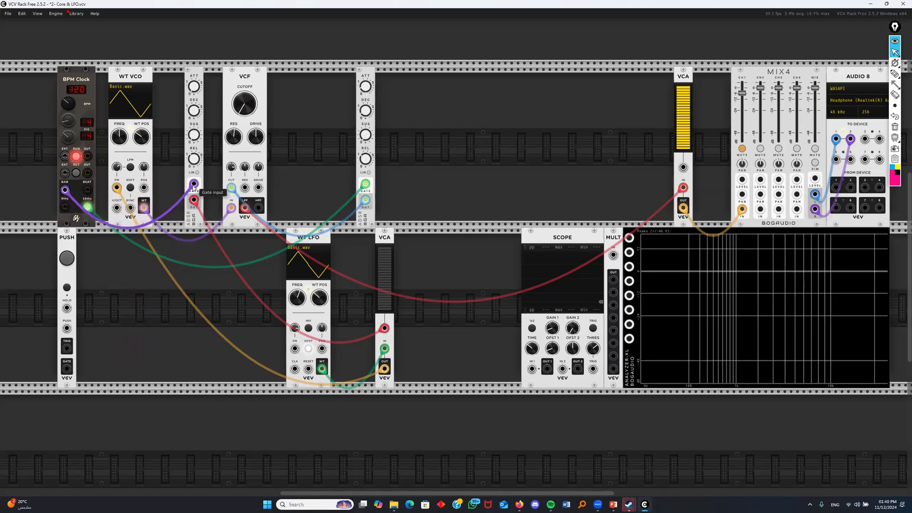
pyautogui.click(740, 149)
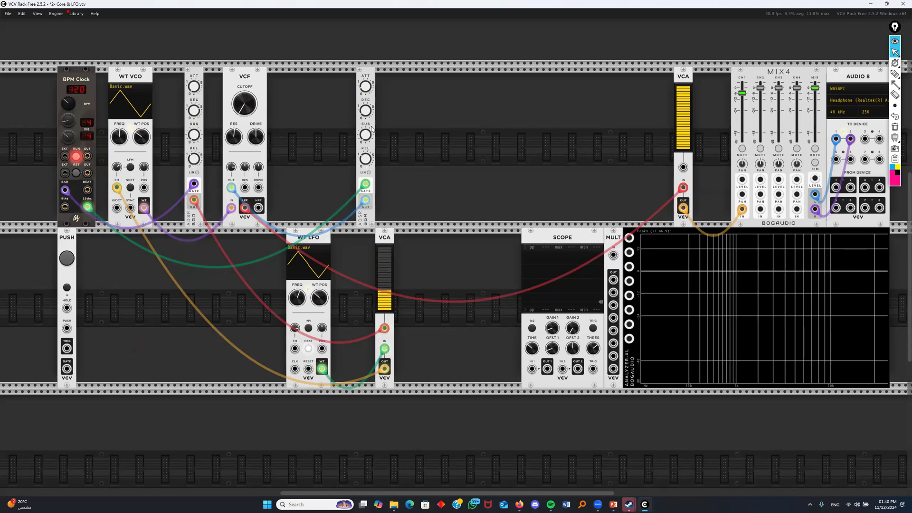
# Raise the VCF cutoff, adjust the second ADSR's decay and the WT VCO's FM amount, and mute MIX4 channel 1
pyautogui.moveTo(249, 107); pyautogui.dragTo(249, 71)
pyautogui.moveTo(365, 110); pyautogui.dragTo(366, 108)
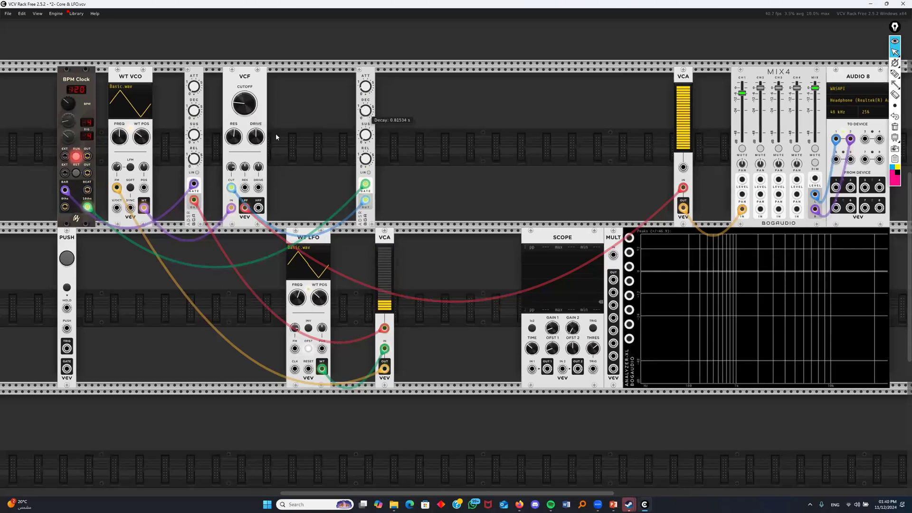
pyautogui.moveTo(116, 166); pyautogui.dragTo(116, 200)
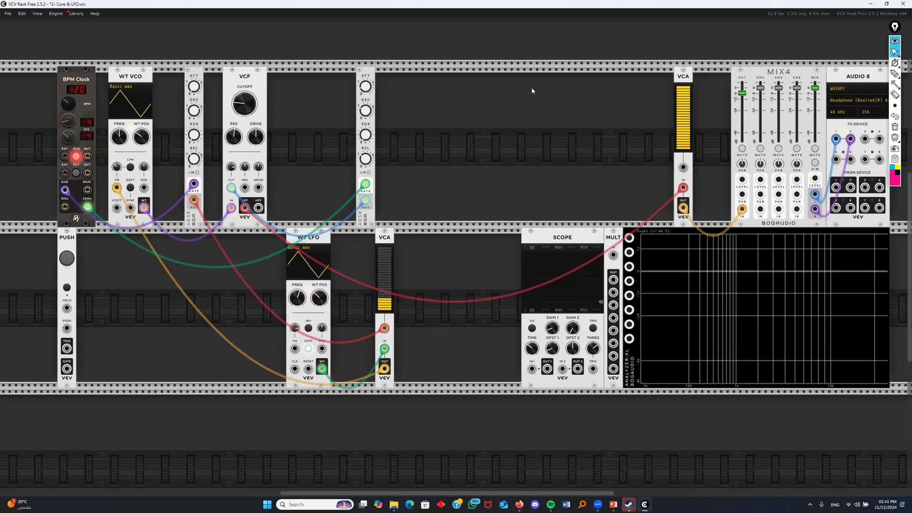
pyautogui.click(742, 149)
# Open the patch "3- Core & LFO & FM" from the Pearl Bay folder, discarding the unsaved changes
pyautogui.click(13, 15)
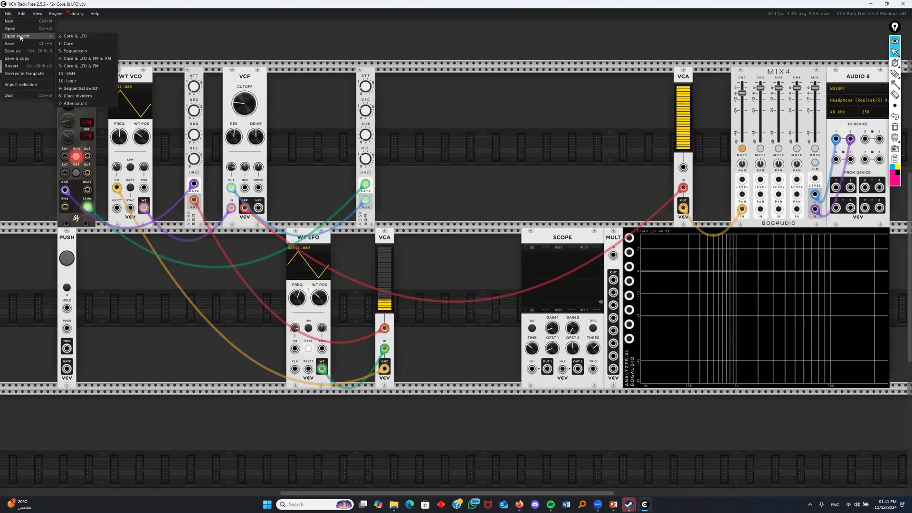
pyautogui.click(18, 29)
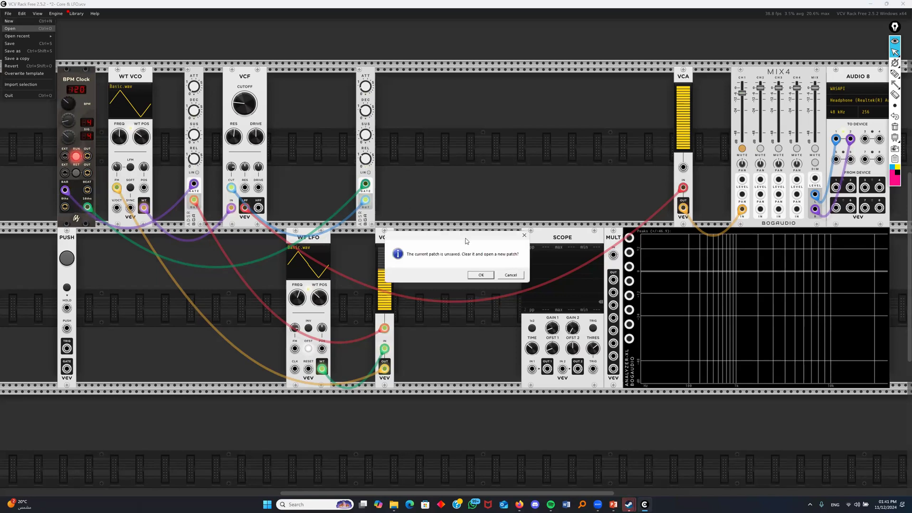
pyautogui.press('Return')
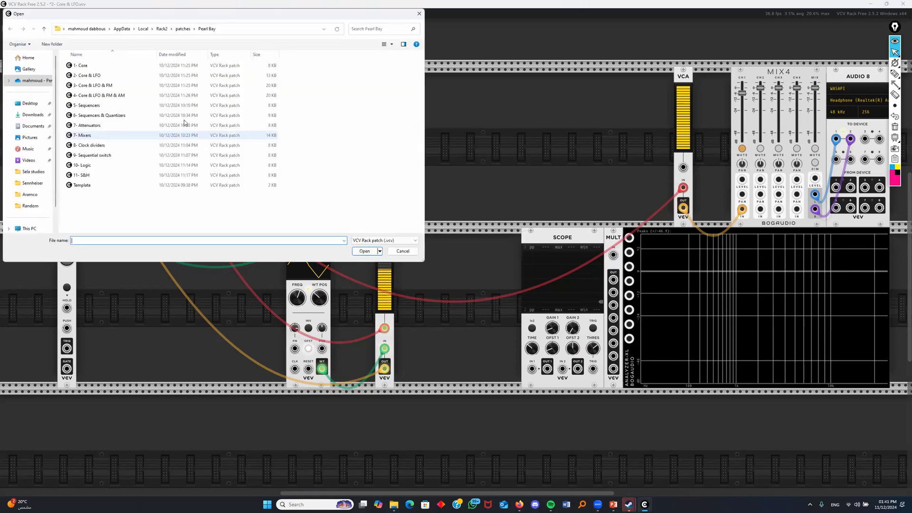
pyautogui.click(91, 86)
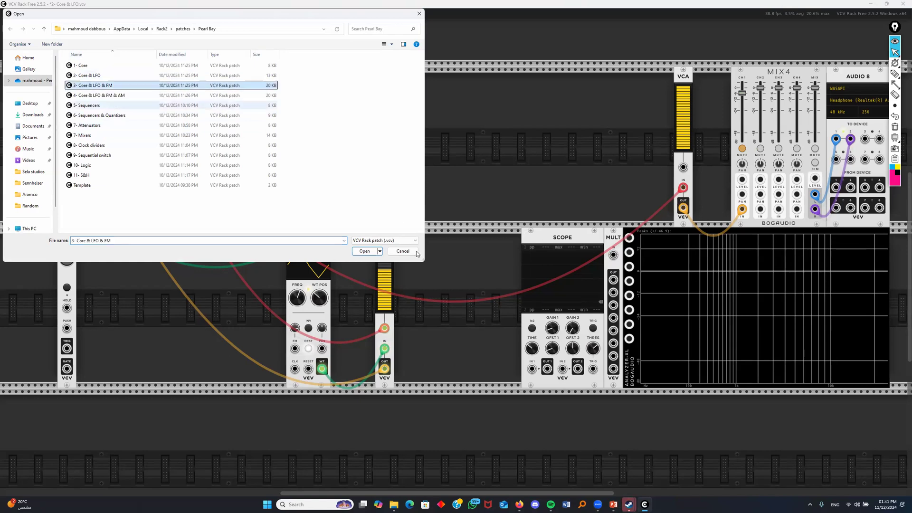
pyautogui.click(372, 251)
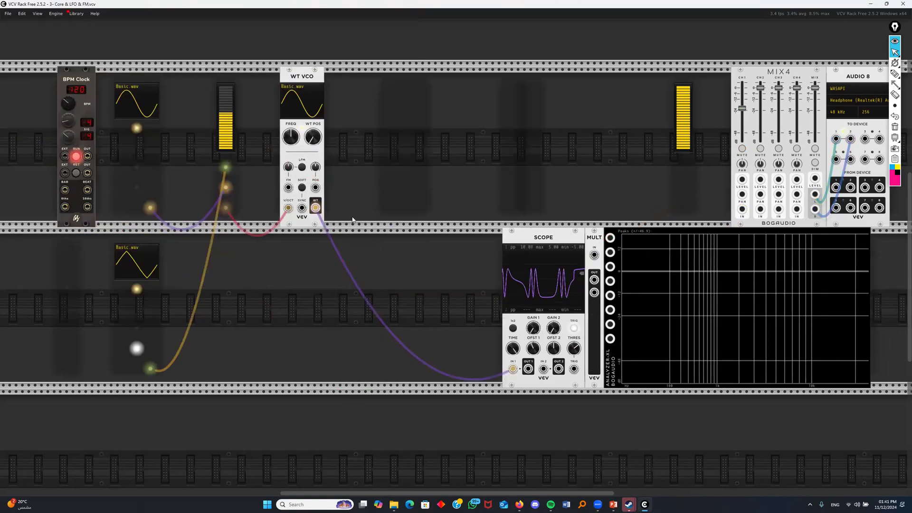
# Unplug the oscillator, LFO, VCA and Scope cables, keeping only the mixer's connections to the audio interface
pyautogui.moveTo(226, 167); pyautogui.dragTo(198, 179)
pyautogui.moveTo(225, 208); pyautogui.dragTo(238, 251)
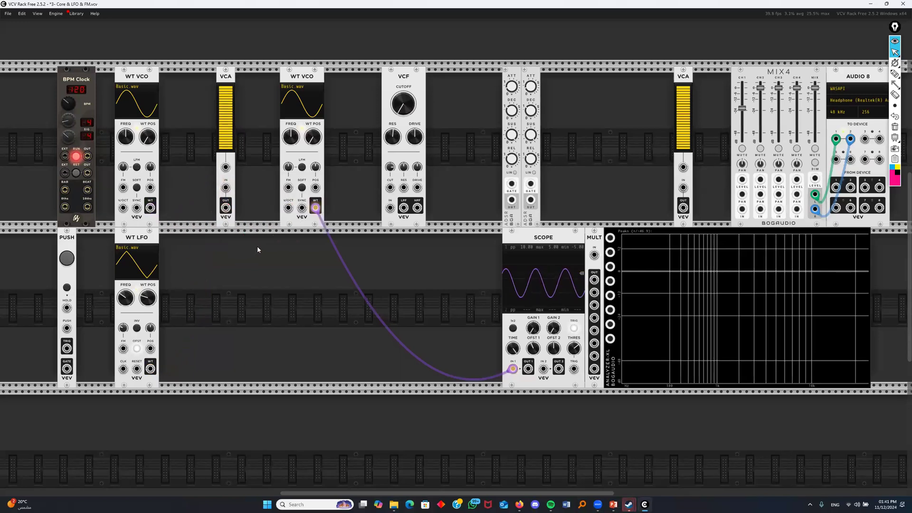
pyautogui.moveTo(316, 208); pyautogui.dragTo(328, 260)
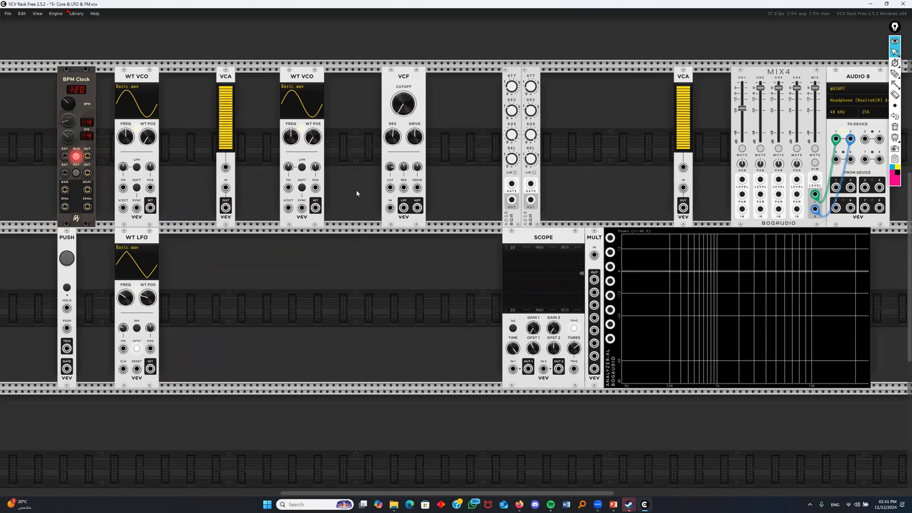
# Compare the second and first WT VCO waveforms by patching each to the Scope's first input, and unplug the cable
pyautogui.moveTo(316, 208); pyautogui.dragTo(513, 369)
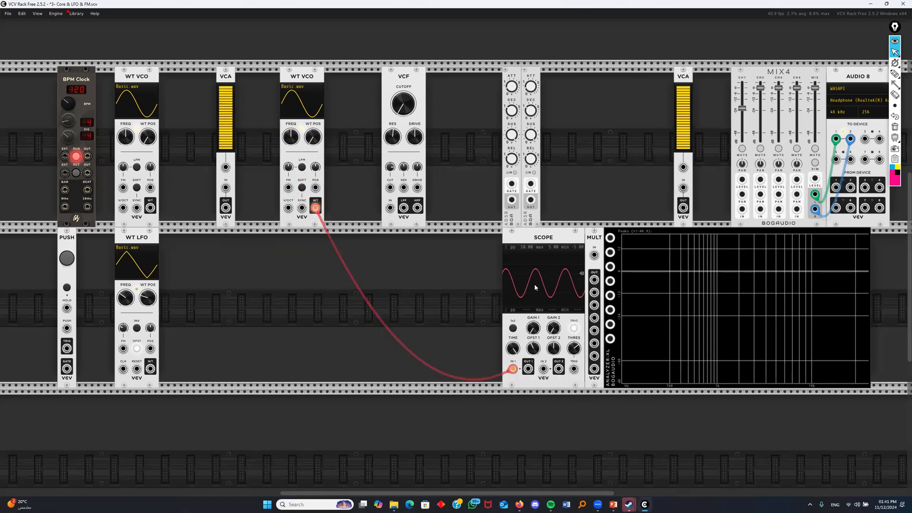
pyautogui.moveTo(512, 367)
pyautogui.mouseDown()
pyautogui.moveTo(184, 220)
pyautogui.moveTo(301, 247)
pyautogui.moveTo(380, 311)
pyautogui.moveTo(512, 369)
pyautogui.mouseUp()
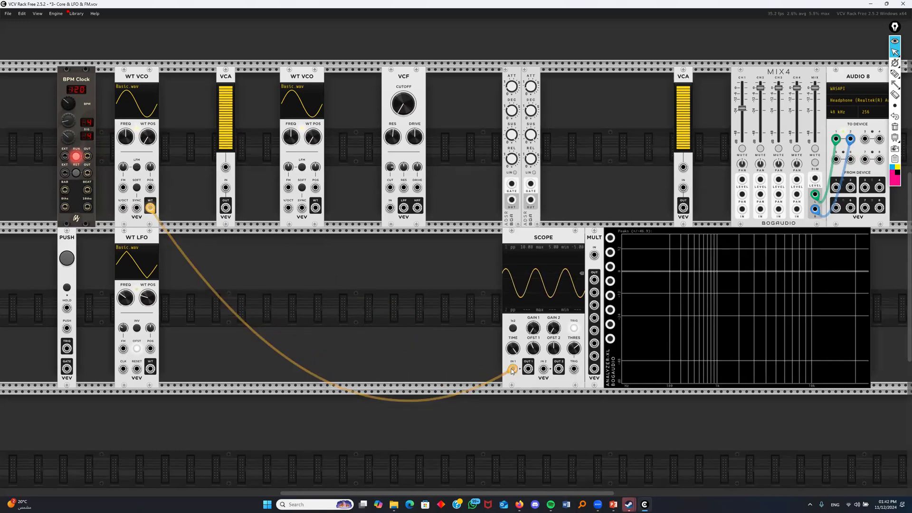
pyautogui.moveTo(513, 369); pyautogui.dragTo(347, 318)
# Patch the first WT VCO to the second's FM input, and the second through Scope channel 1 to the input of the VCA beside MIX4
pyautogui.moveTo(315, 208); pyautogui.dragTo(513, 369)
pyautogui.moveTo(150, 207); pyautogui.dragTo(286, 191)
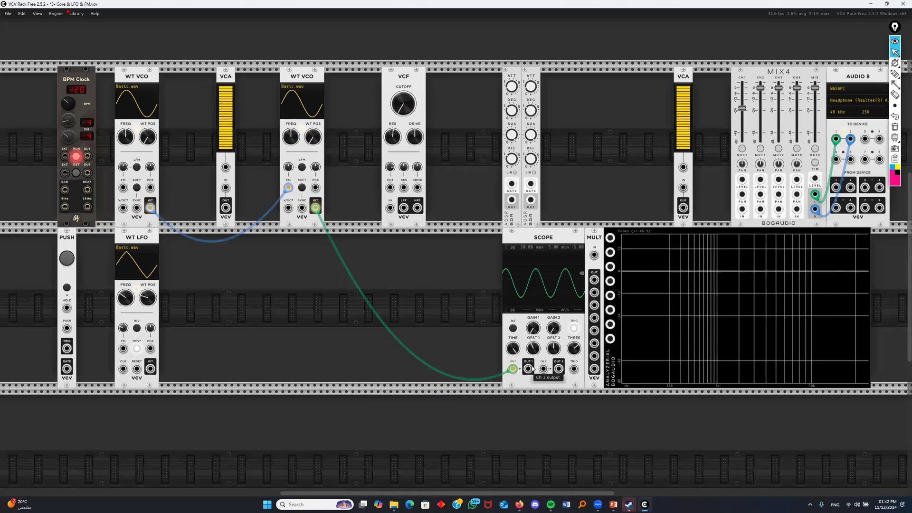
pyautogui.moveTo(531, 367); pyautogui.dragTo(683, 187)
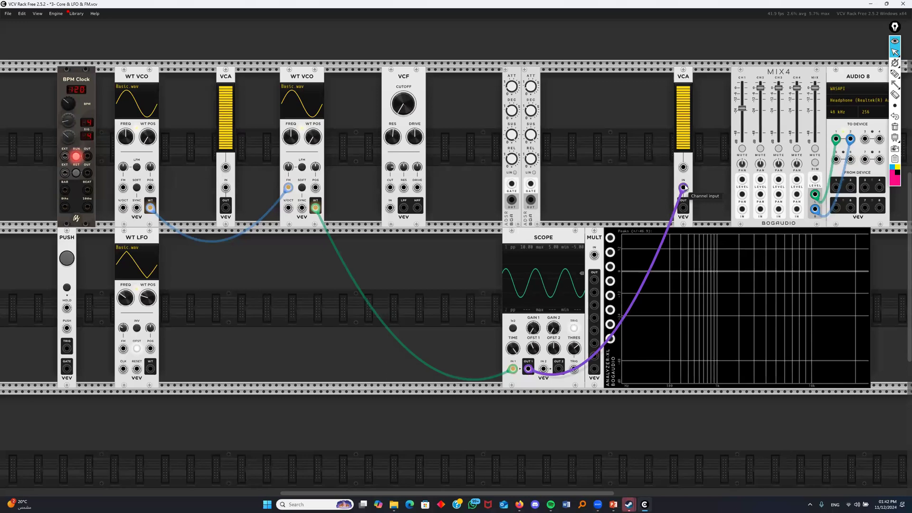
# Patch the last VCA's output to MIX4's channel 1 input and turn up the second WT VCO's FM amount
pyautogui.moveTo(683, 208); pyautogui.dragTo(742, 210)
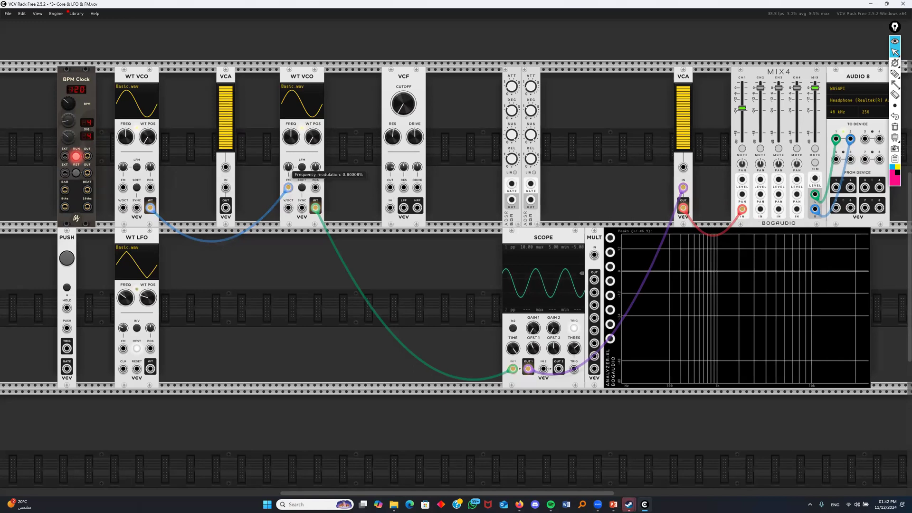
pyautogui.moveTo(288, 166)
pyautogui.mouseDown()
pyautogui.moveTo(288, 145)
pyautogui.moveTo(288, 163)
pyautogui.mouseUp()
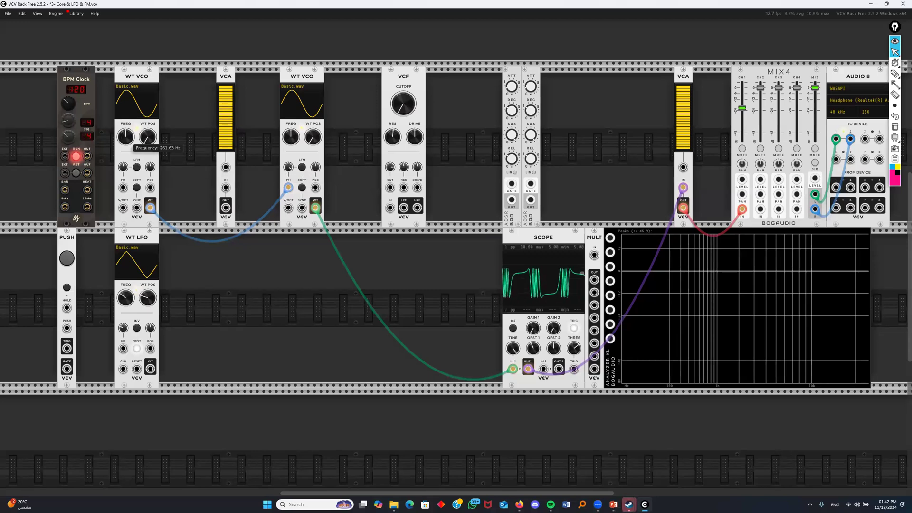
# Sweep the first WT VCO's frequency up to about 720 Hz, down to about 109 Hz and partway back up
pyautogui.moveTo(125, 137); pyautogui.dragTo(125, 132)
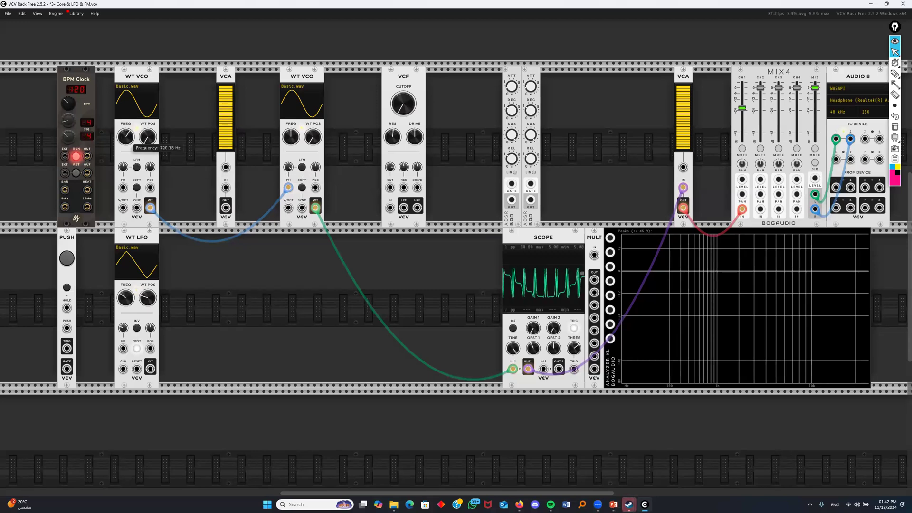
pyautogui.moveTo(126, 137); pyautogui.dragTo(125, 140)
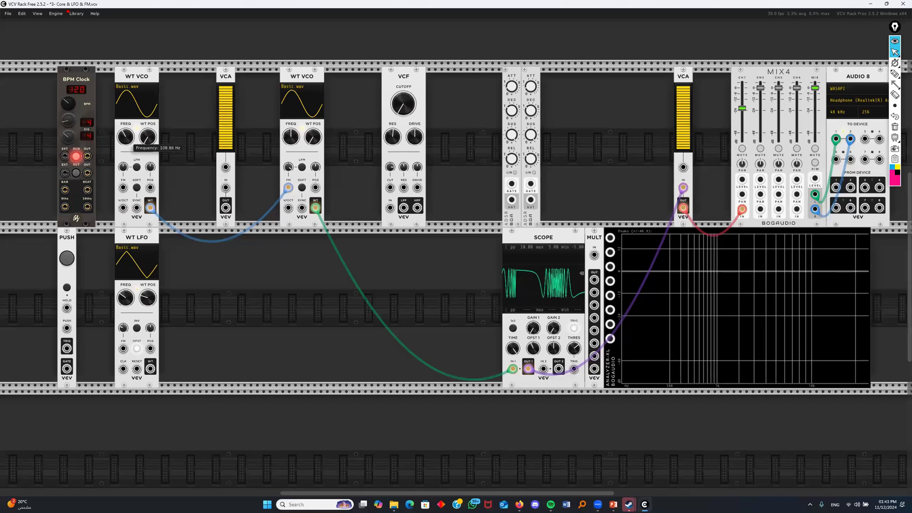
pyautogui.moveTo(125, 137); pyautogui.dragTo(126, 134)
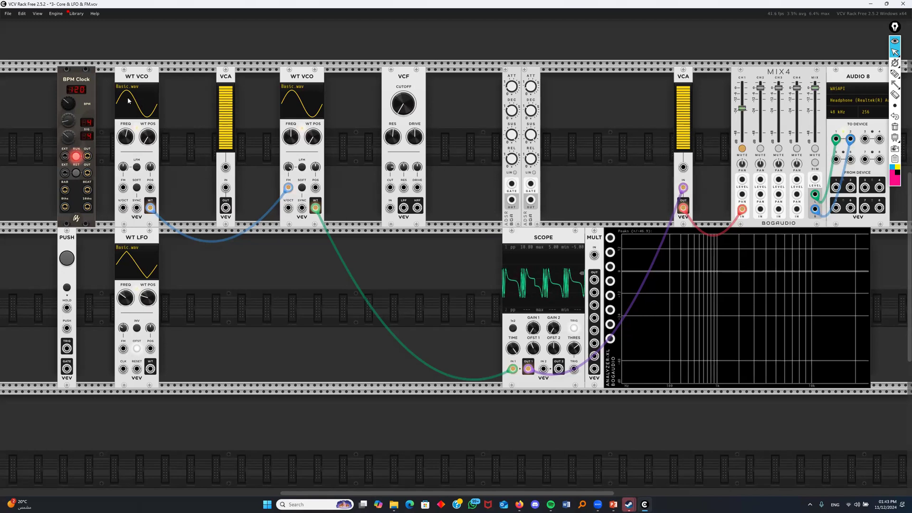
# Raise the first WT VCO's wavetable position toward a square-like wave while MIX4 channel 1 is unmuted, and mute the channel again
pyautogui.click(742, 148)
pyautogui.moveTo(151, 141); pyautogui.dragTo(151, 129)
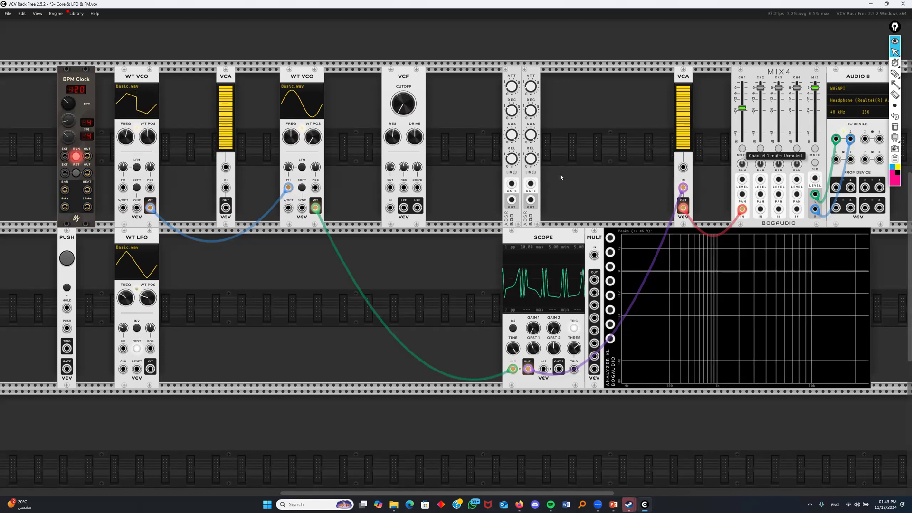
pyautogui.click(742, 149)
# Move the first VCA beside the second WT VCO and route the first WT VCO through it into the FM input
pyautogui.moveTo(227, 77); pyautogui.dragTo(271, 77)
pyautogui.moveTo(285, 191)
pyautogui.mouseDown()
pyautogui.moveTo(190, 169)
pyautogui.moveTo(154, 214)
pyautogui.moveTo(167, 190)
pyautogui.moveTo(266, 186)
pyautogui.moveTo(272, 210)
pyautogui.moveTo(287, 188)
pyautogui.mouseUp()
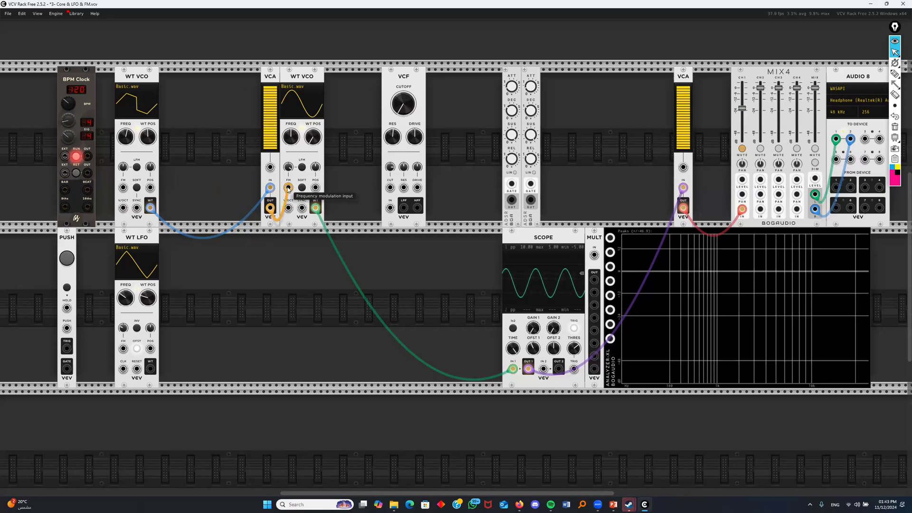
pyautogui.moveTo(288, 188); pyautogui.dragTo(287, 188)
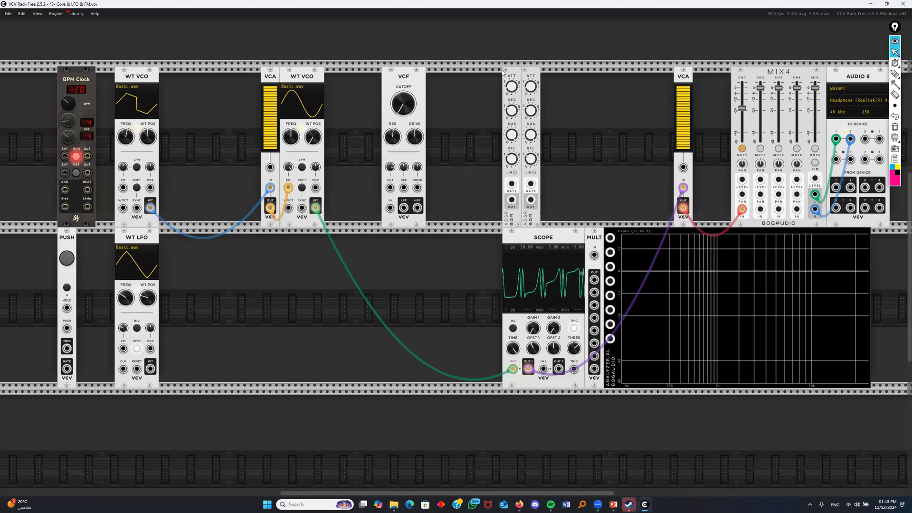
# Move the first ADSR beside that VCA, patching PUSH's gate to the ADSR's gate and the envelope output to the VCA's level CV input
pyautogui.moveTo(503, 73); pyautogui.dragTo(243, 74)
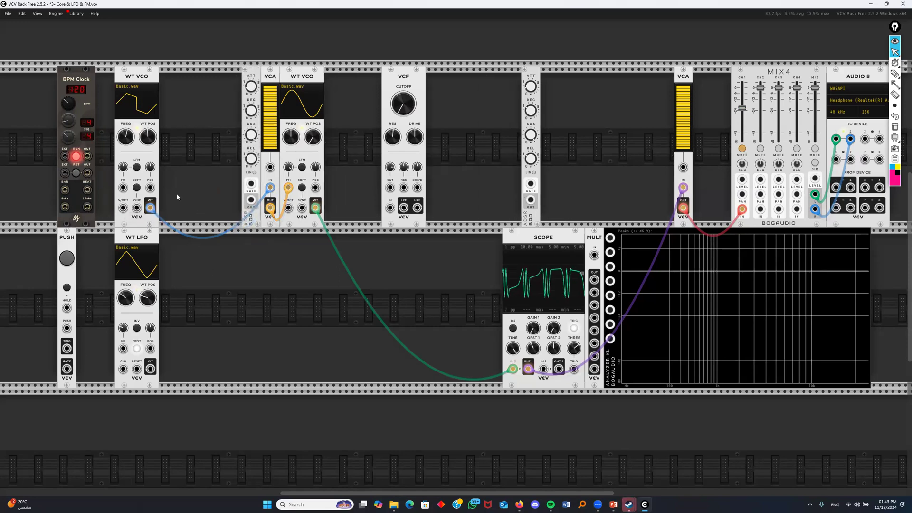
pyautogui.moveTo(66, 368); pyautogui.dragTo(269, 167)
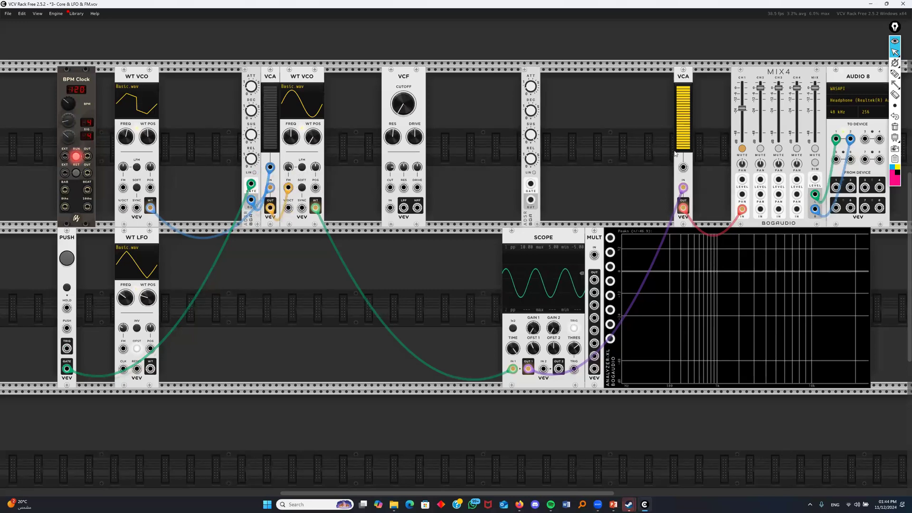
# Adjust the ADSR's attack, decay and sustain while triggering it with PUSH, keeping MIX4 channel 1 unmuted only for the test
pyautogui.click(742, 149)
pyautogui.moveTo(251, 110); pyautogui.dragTo(250, 108)
pyautogui.moveTo(251, 86); pyautogui.dragTo(251, 87)
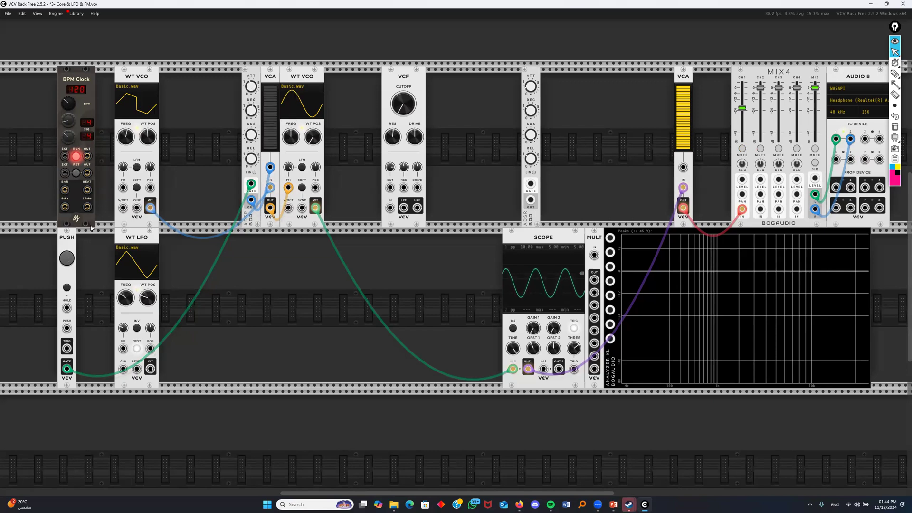
pyautogui.click(69, 259)
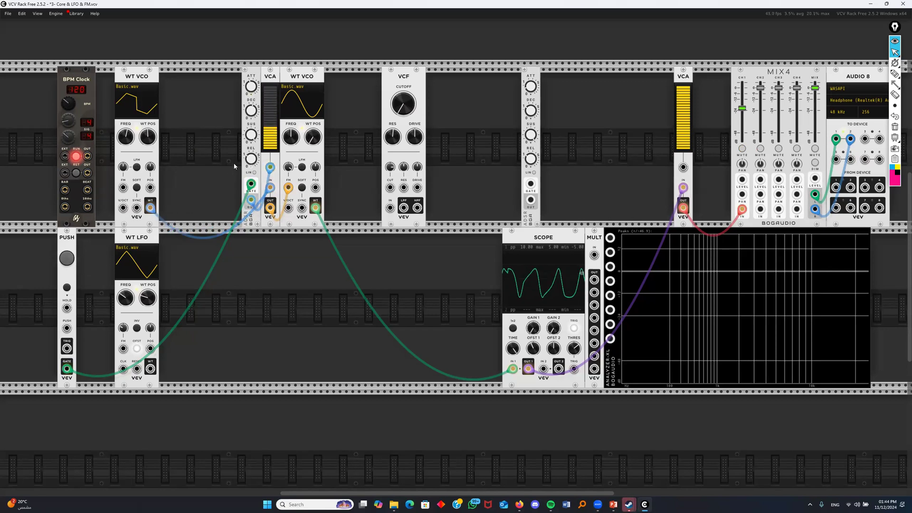
pyautogui.moveTo(251, 136); pyautogui.dragTo(250, 86)
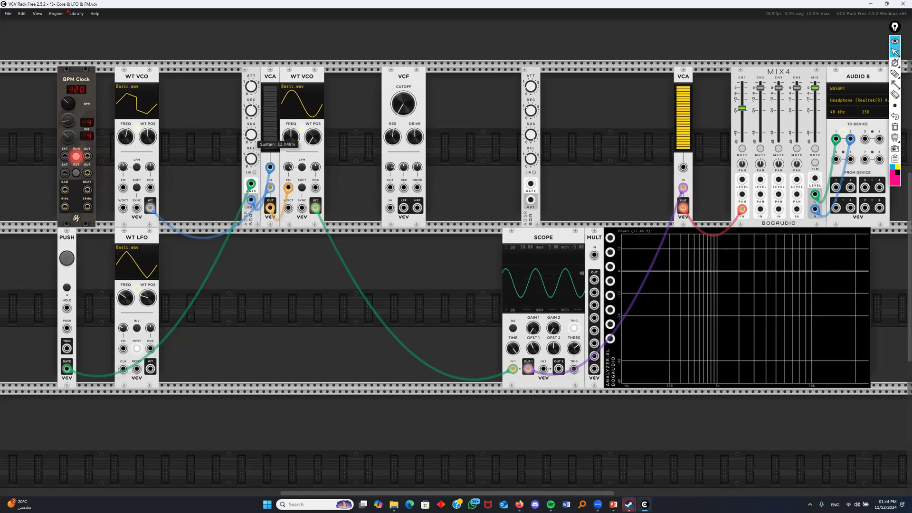
pyautogui.click(67, 260)
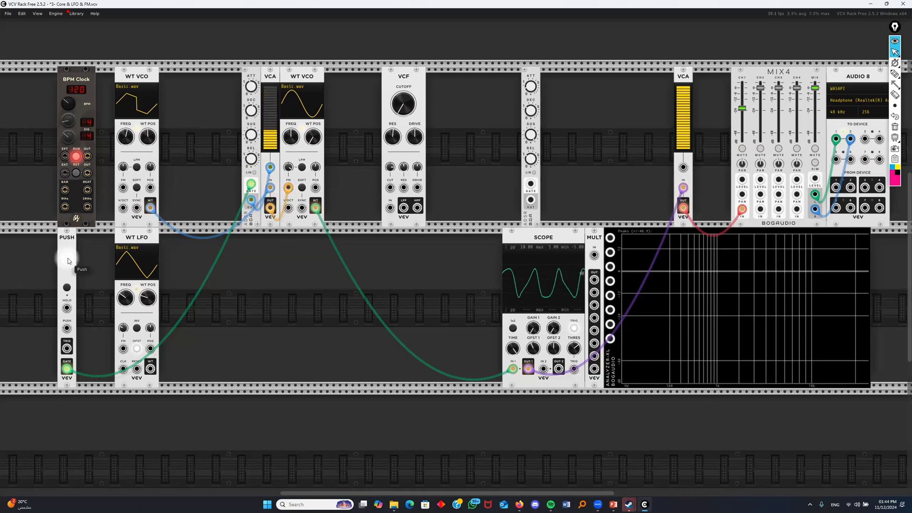
pyautogui.click(67, 260)
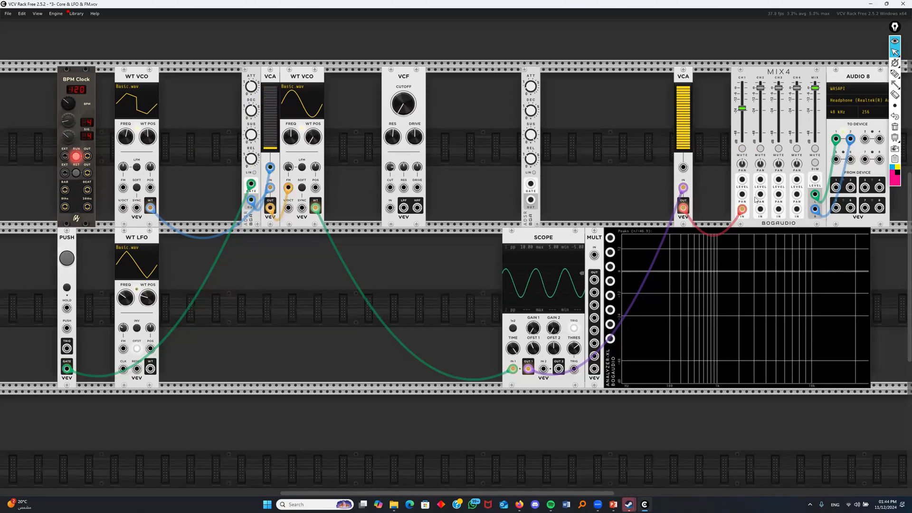
pyautogui.click(742, 149)
# Clock PUSH's push input from the BPM Clock's BAR output, adjust the envelope with channel 1 unmuted, and switch the clock source to BEAT
pyautogui.moveTo(64, 190); pyautogui.dragTo(67, 329)
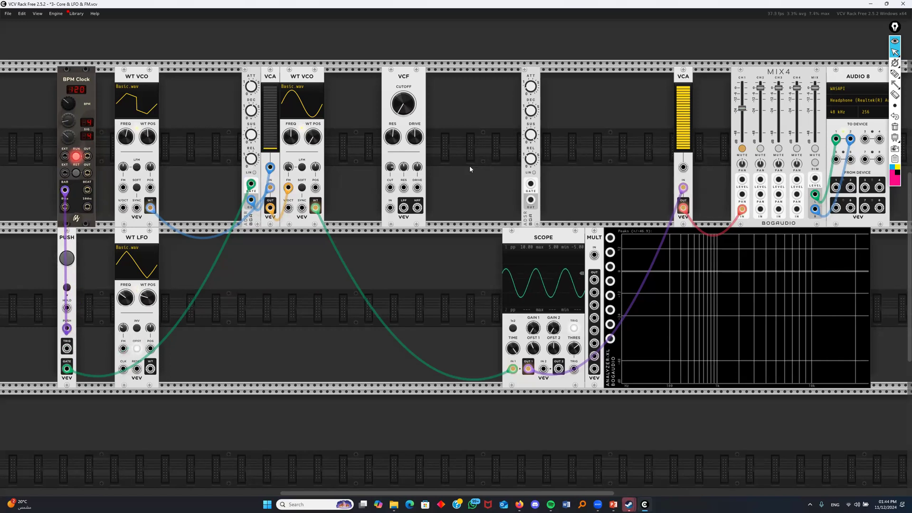
pyautogui.click(742, 149)
pyautogui.moveTo(252, 85); pyautogui.dragTo(250, 105)
pyautogui.moveTo(64, 190); pyautogui.dragTo(87, 190)
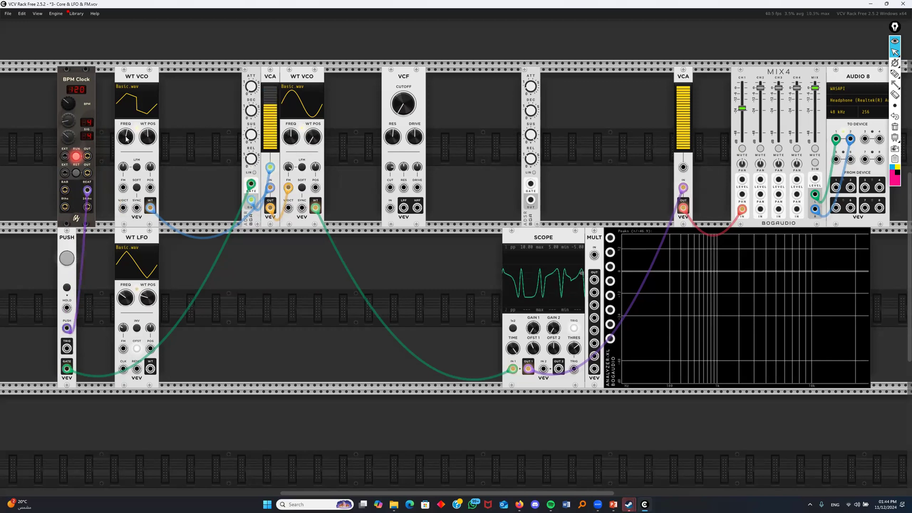
# Sweep the first WT VCO's frequency with PUSH clocked from BEAT and from the output below it, and mute MIX4 channel 1
pyautogui.moveTo(128, 139)
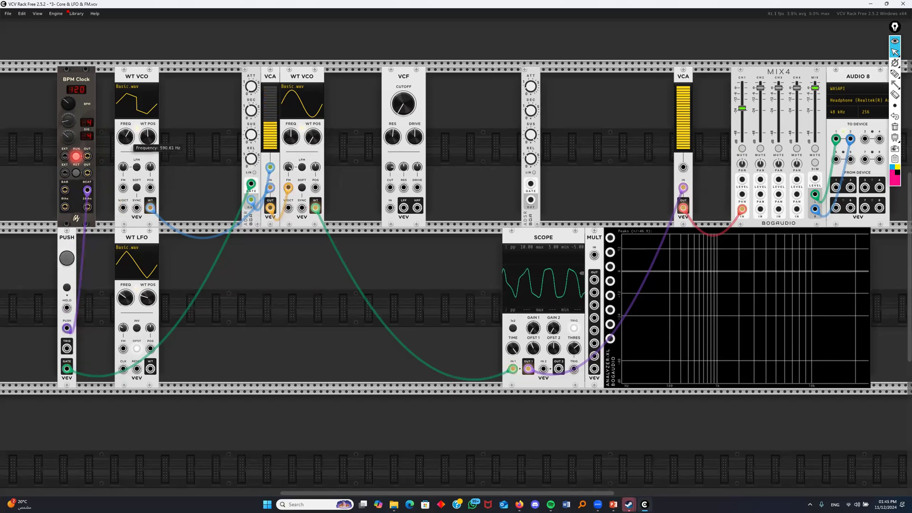
pyautogui.moveTo(127, 139)
pyautogui.mouseDown()
pyautogui.moveTo(128, 166)
pyautogui.moveTo(127, 143)
pyautogui.mouseUp()
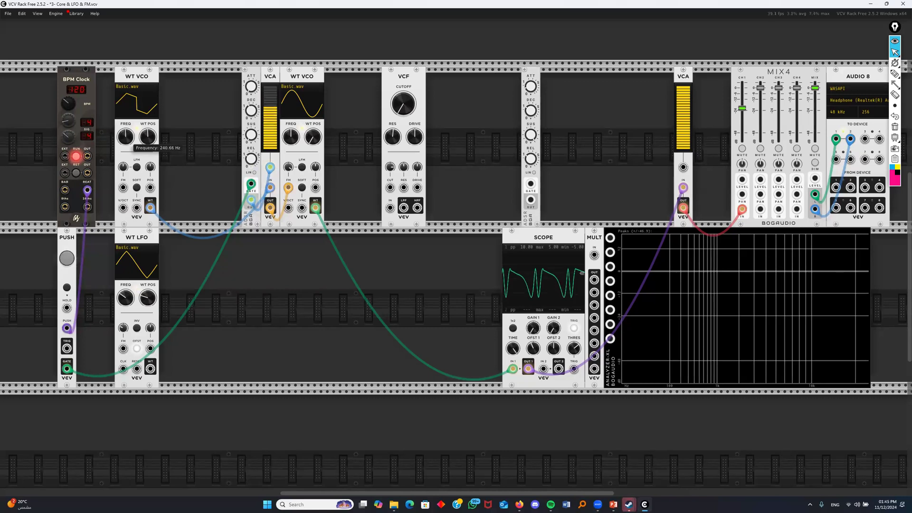
pyautogui.moveTo(87, 190); pyautogui.dragTo(87, 206)
pyautogui.moveTo(126, 138)
pyautogui.moveTo(127, 138)
pyautogui.mouseDown()
pyautogui.moveTo(127, 111)
pyautogui.moveTo(127, 144)
pyautogui.mouseUp()
pyautogui.click(742, 148)
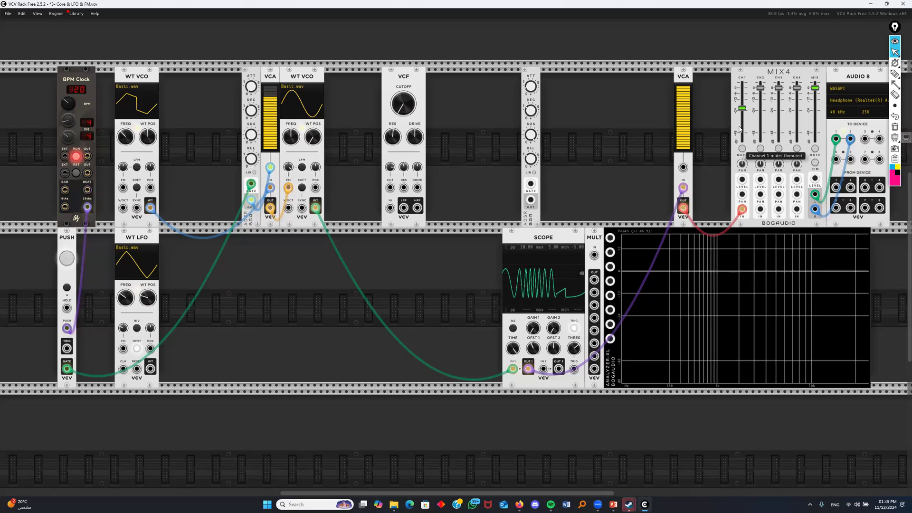
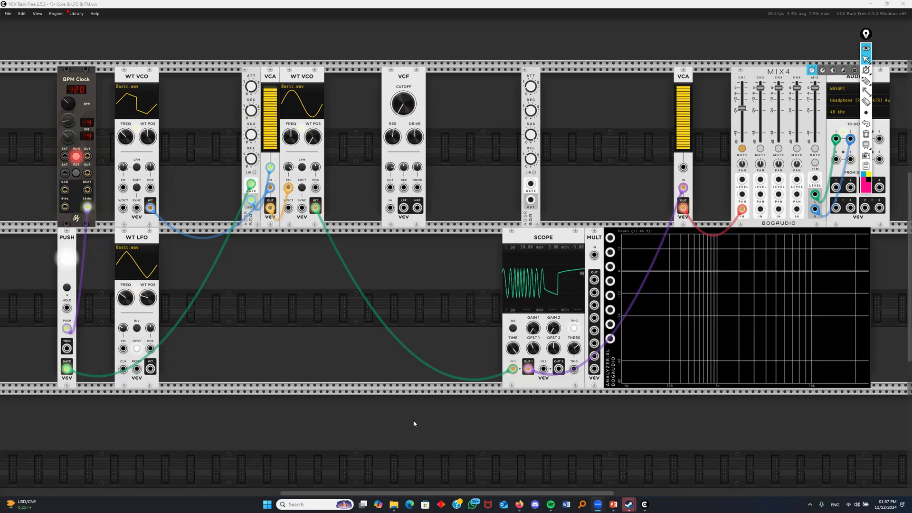
# Switch to Firefox, search for "vcv rack" in a new tab and open the VCV Rack website
pyautogui.click(518, 505)
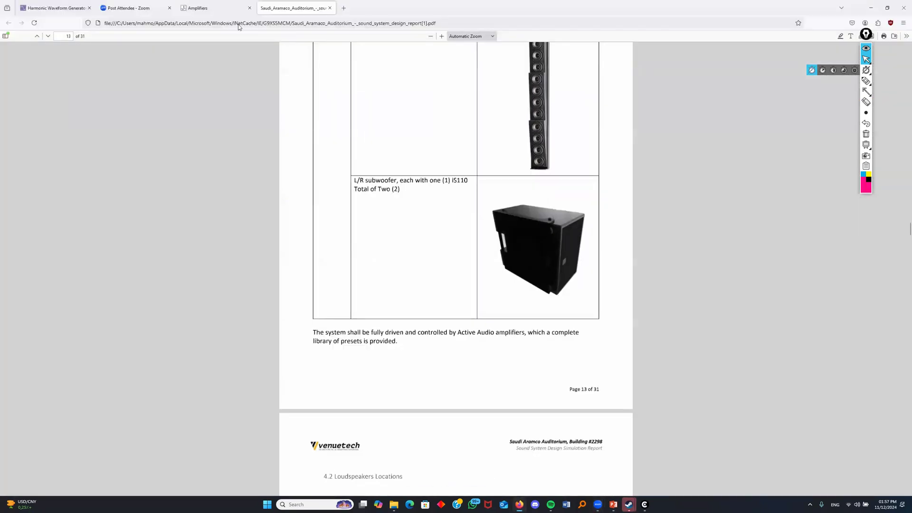
pyautogui.hotkey('ctrl', 't')
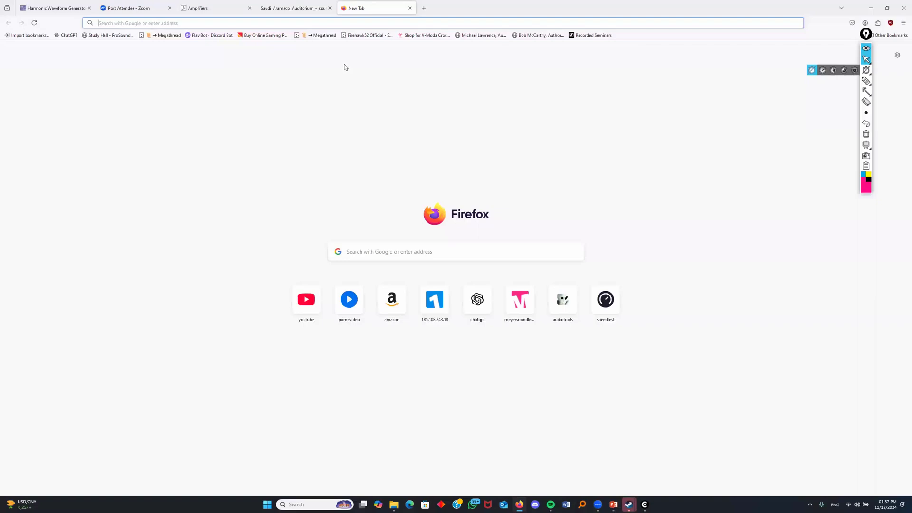
pyautogui.write('vcv')
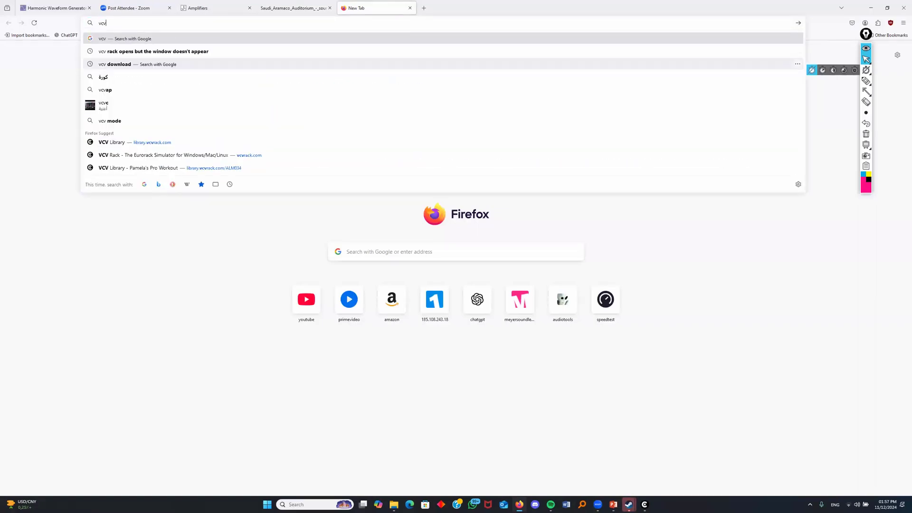
pyautogui.write(' rack')
pyautogui.press('Return')
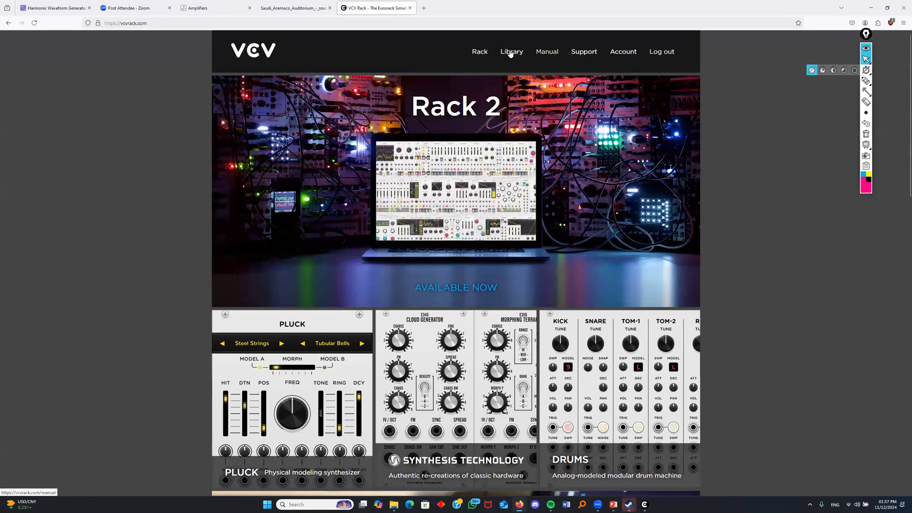
# Open the website's module Library, filter it to free modules and browse the list
pyautogui.click(582, 54)
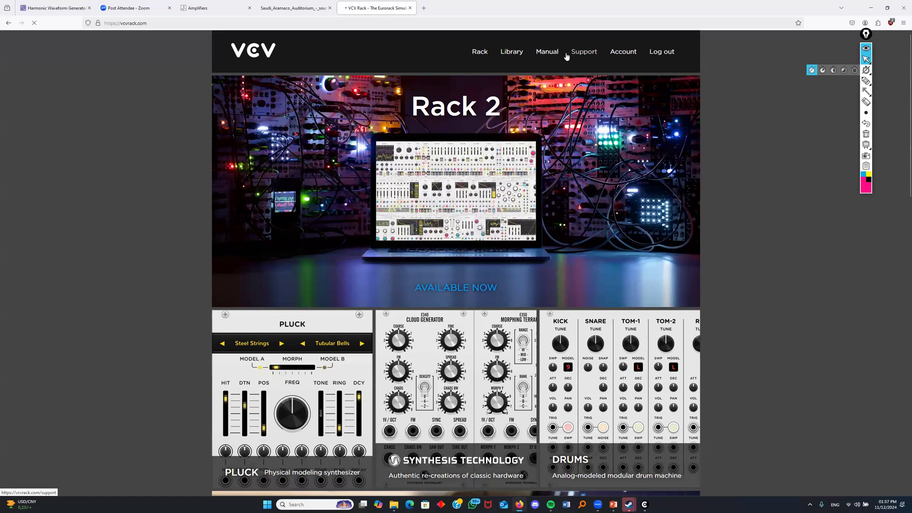
pyautogui.click(510, 52)
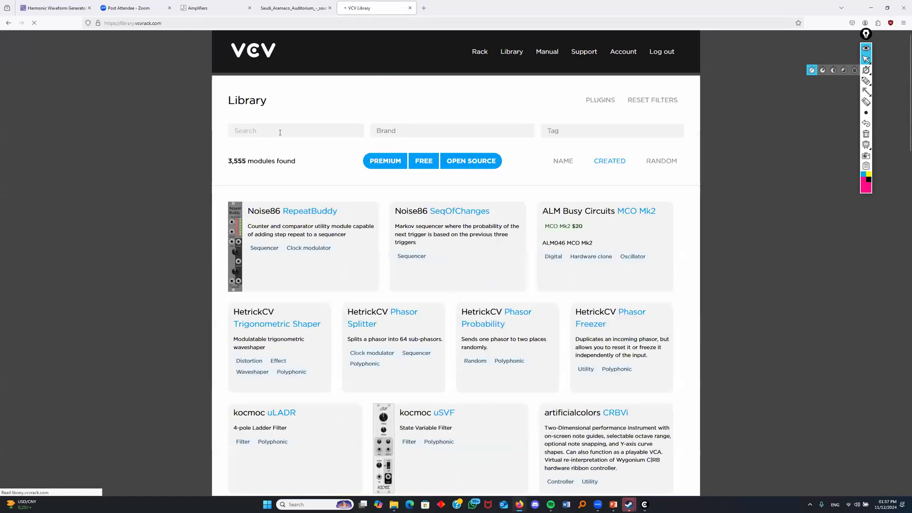
pyautogui.scroll(-2, 365, 133)
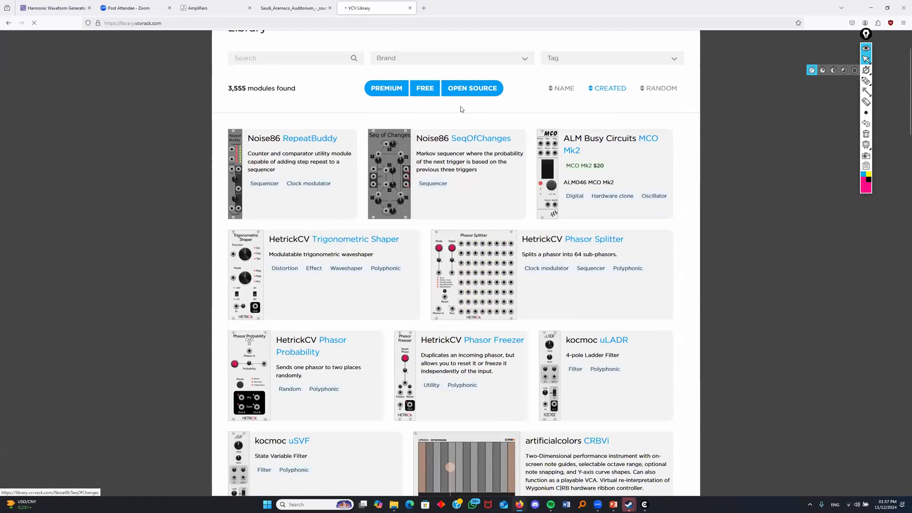
pyautogui.click(429, 95)
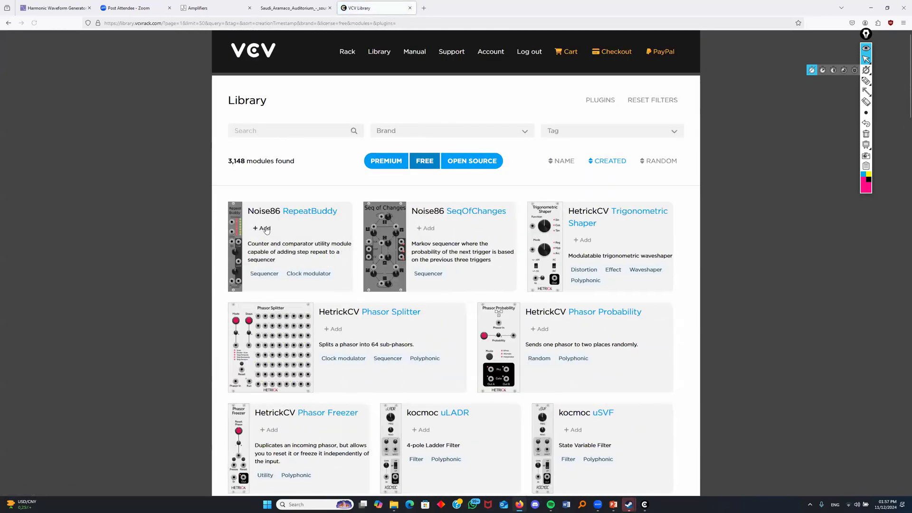
pyautogui.scroll(-8, 327, 285)
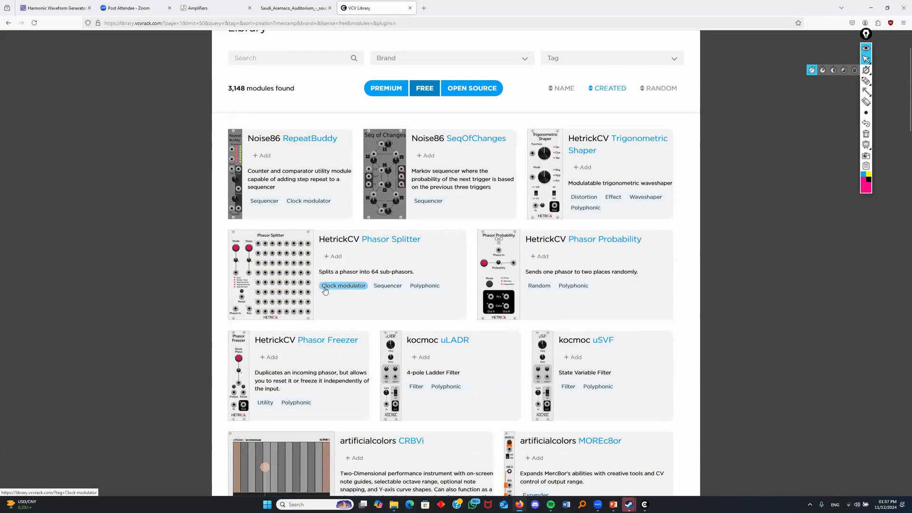
pyautogui.scroll(-3, 326, 283)
pyautogui.scroll(11, 326, 284)
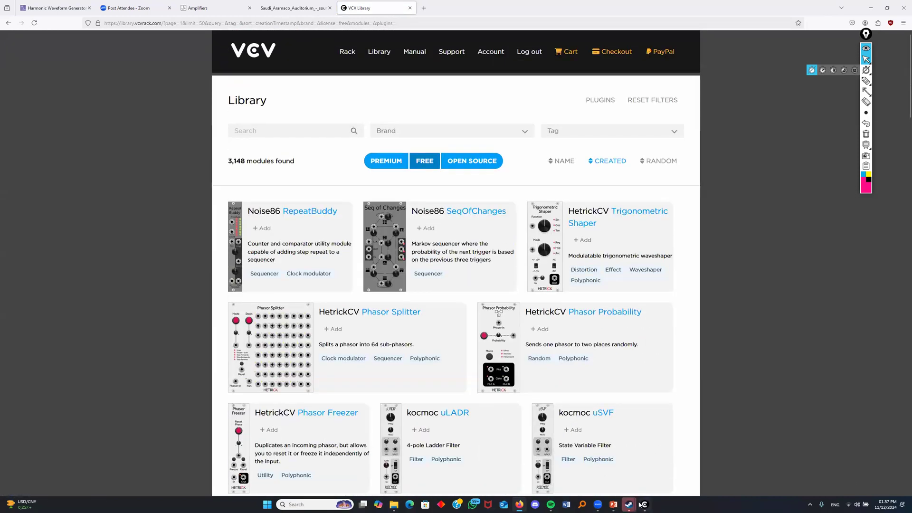
# Switch back to VCV Rack, view the Library's update and browsing options, and open the module browser
pyautogui.hotkey('alt', 'Tab')
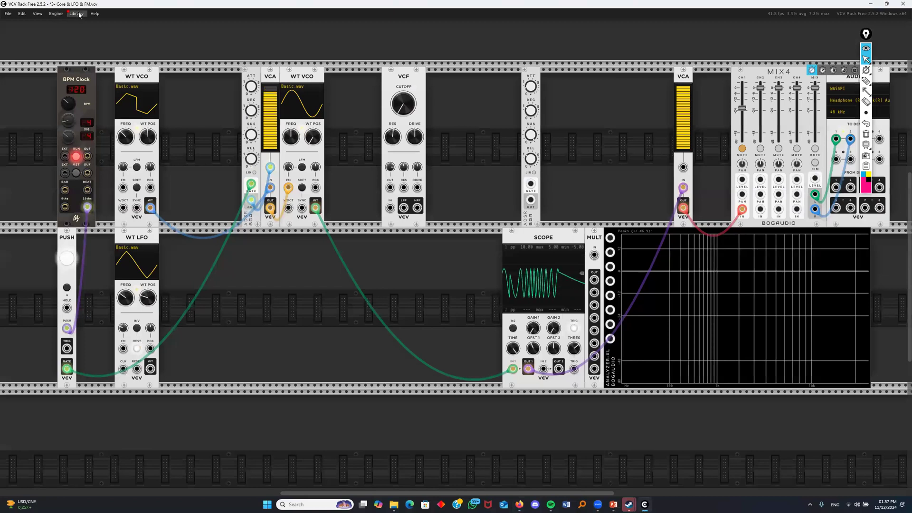
pyautogui.click(77, 13)
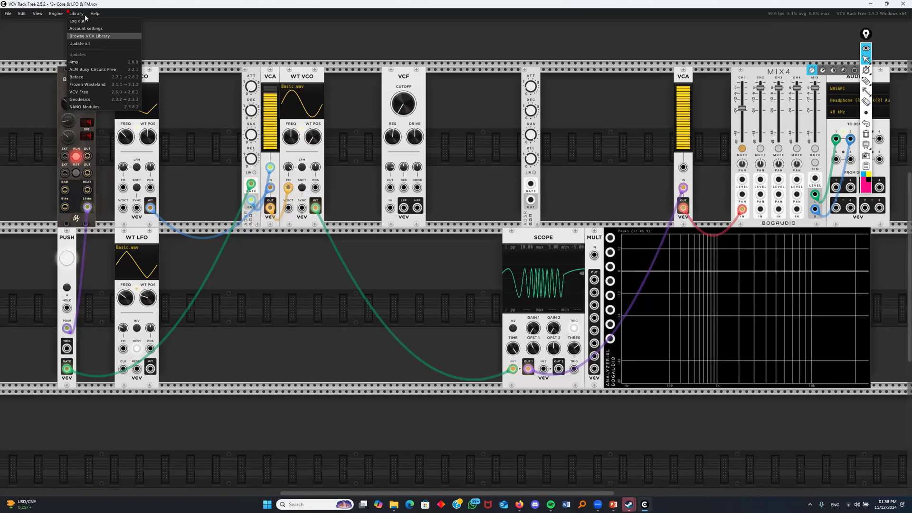
pyautogui.click(216, 46)
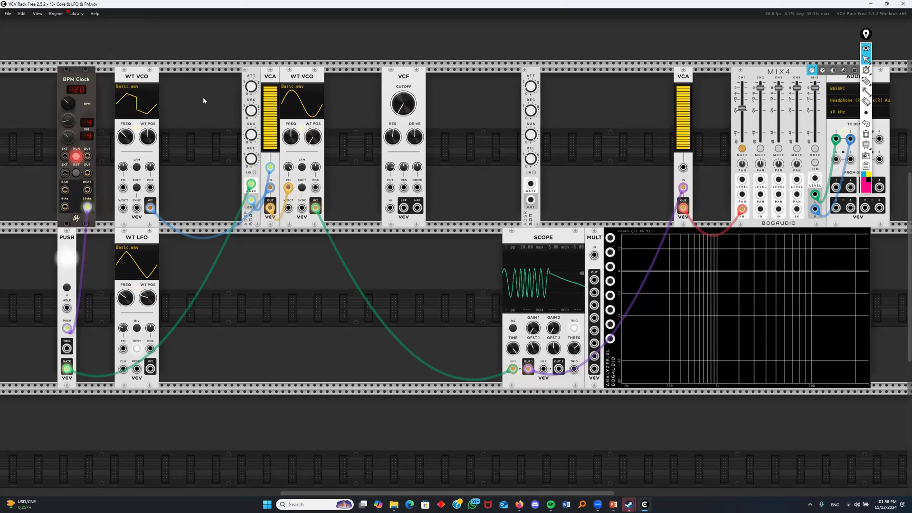
pyautogui.rightClick(460, 109)
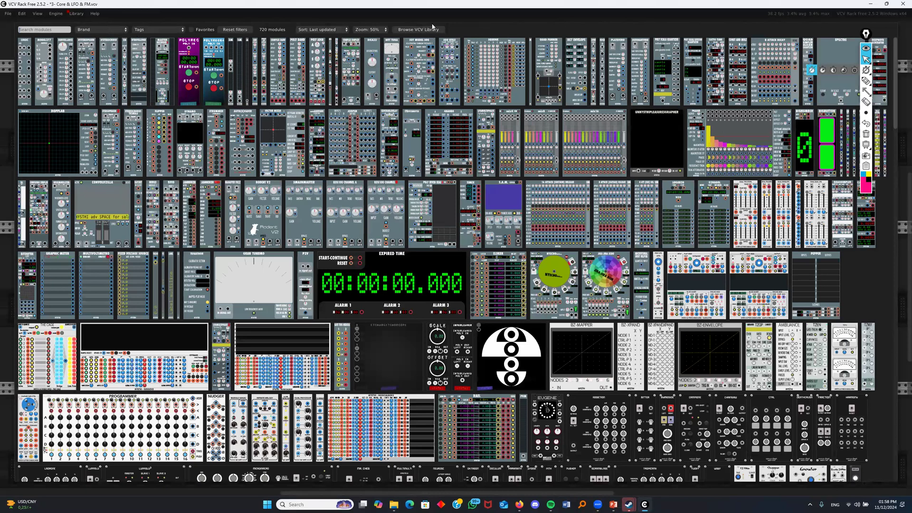
# Leave the module browser and open the patch "4- Core & LFO & FM & AM"
pyautogui.scroll(-5, 694, 31)
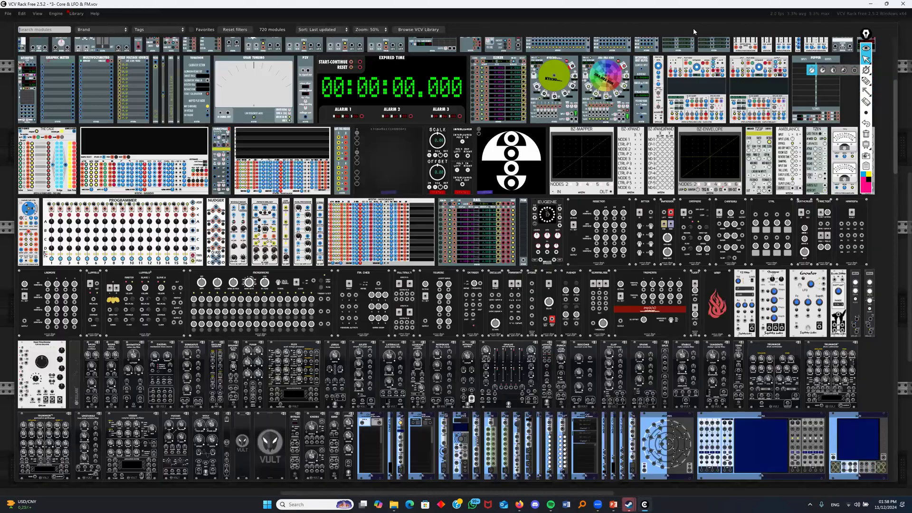
pyautogui.press('Escape')
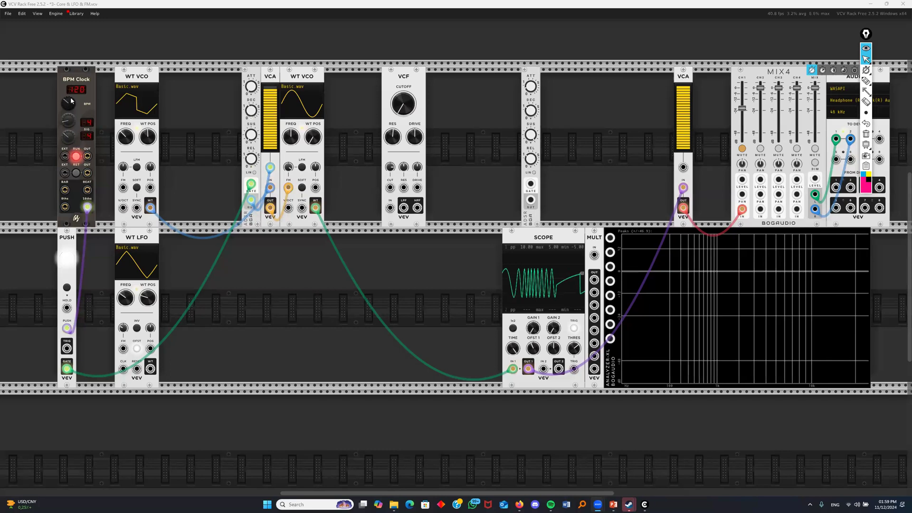
pyautogui.click(8, 14)
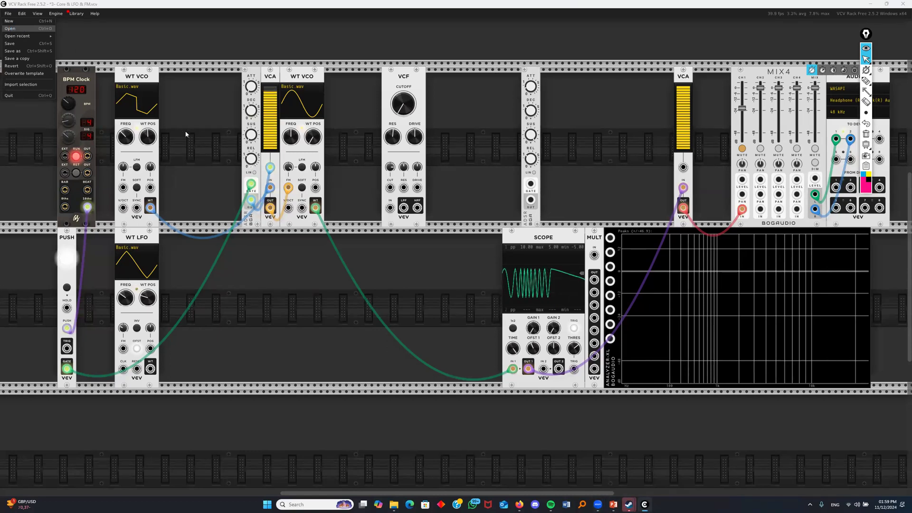
pyautogui.click(10, 29)
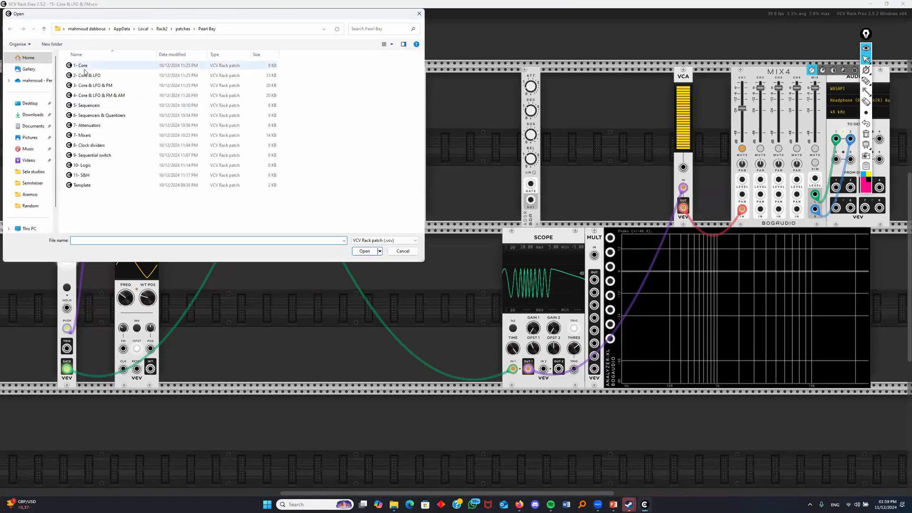
pyautogui.click(100, 95)
pyautogui.click(364, 251)
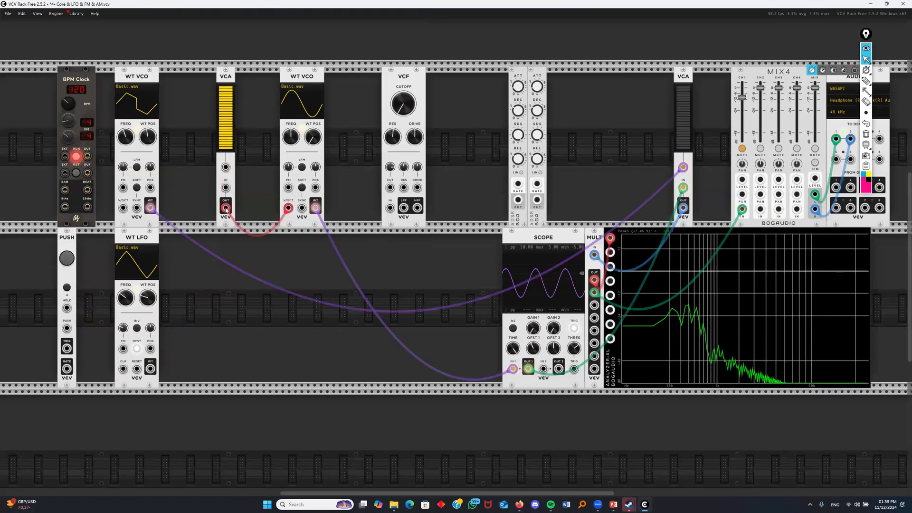
# Remove all patch cables from the oscillators, VCAs, SCOPE, MULT and analyzer, keeping only the MIX4-to-audio output cables
pyautogui.moveTo(150, 207); pyautogui.dragTo(332, 240)
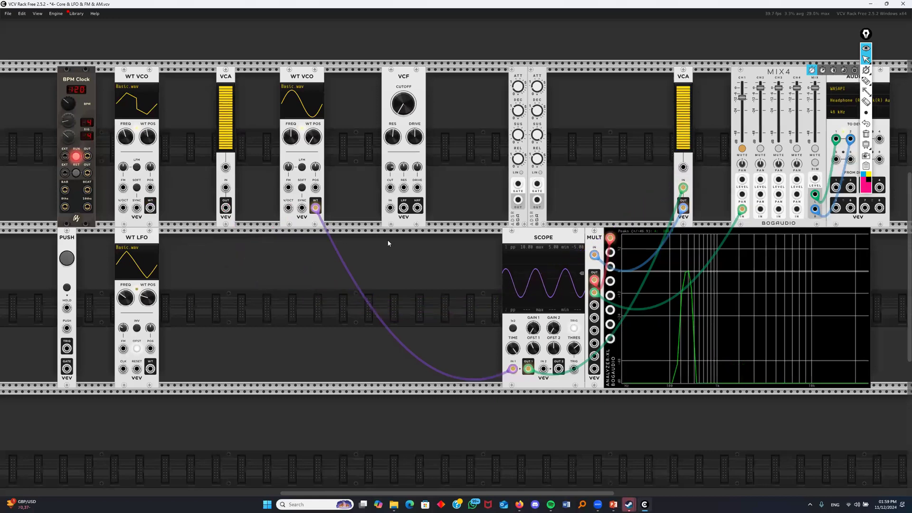
pyautogui.moveTo(513, 368); pyautogui.dragTo(468, 341)
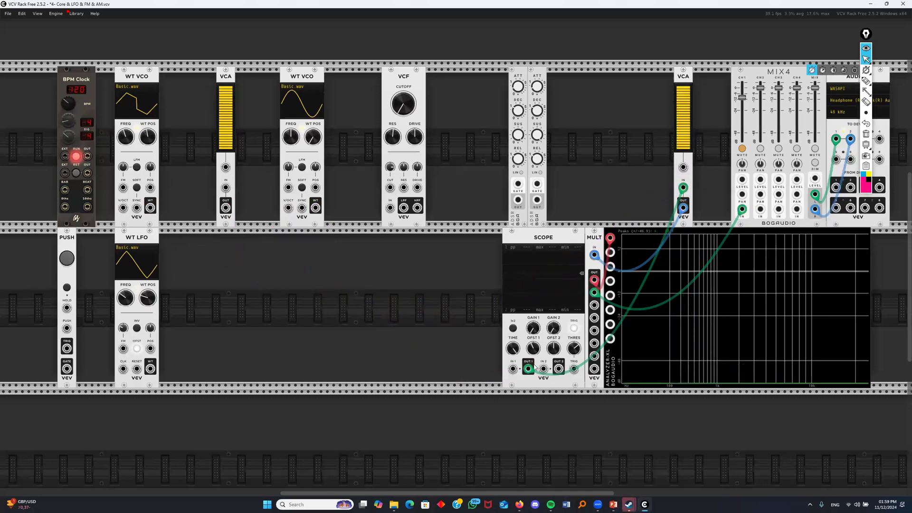
pyautogui.moveTo(529, 370); pyautogui.dragTo(536, 375)
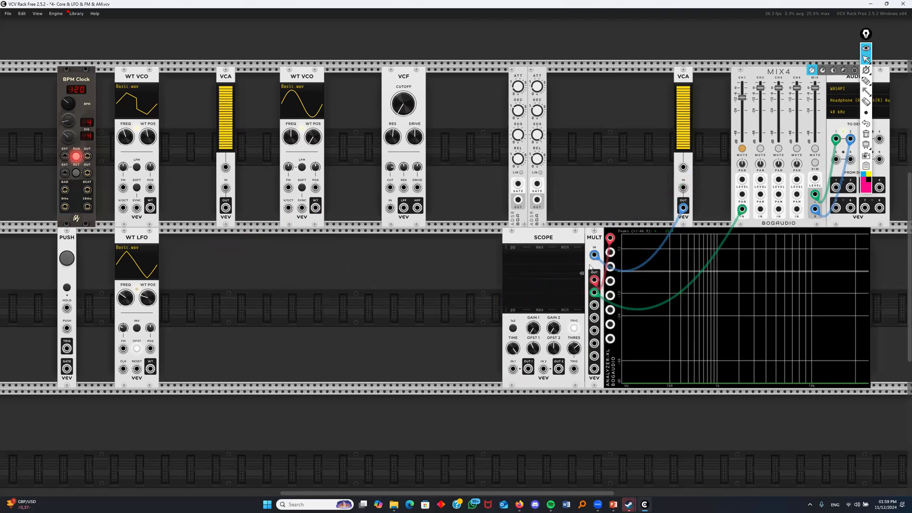
pyautogui.moveTo(594, 255)
pyautogui.mouseDown()
pyautogui.moveTo(599, 266)
pyautogui.moveTo(599, 250)
pyautogui.mouseUp()
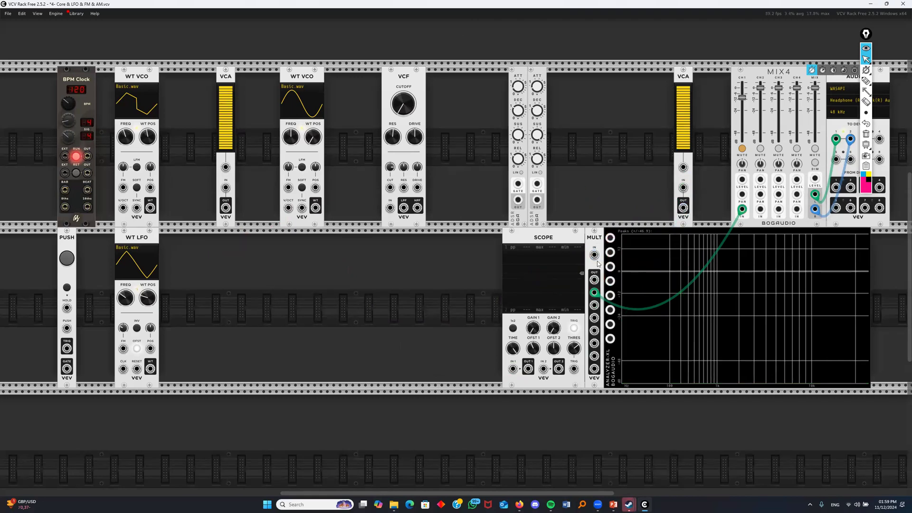
pyautogui.moveTo(595, 293); pyautogui.dragTo(597, 186)
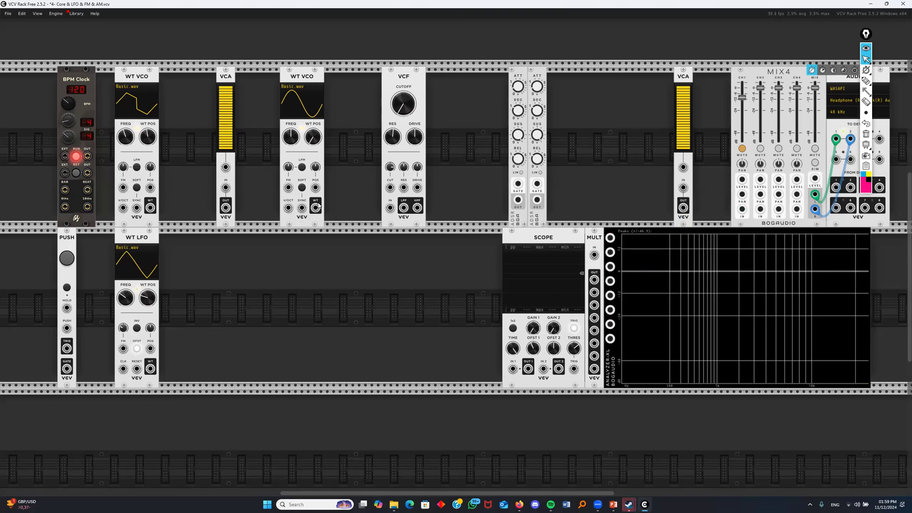
# Patch the second WT VCO's WT output through the VCA beside MIX4 into channel 1, then briefly unmute that channel to listen
pyautogui.moveTo(317, 213); pyautogui.dragTo(683, 188)
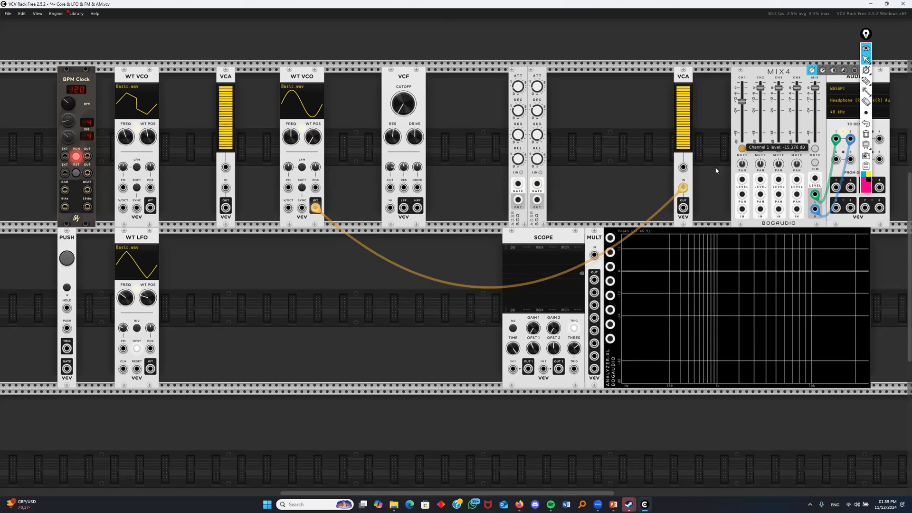
pyautogui.moveTo(683, 207); pyautogui.dragTo(742, 209)
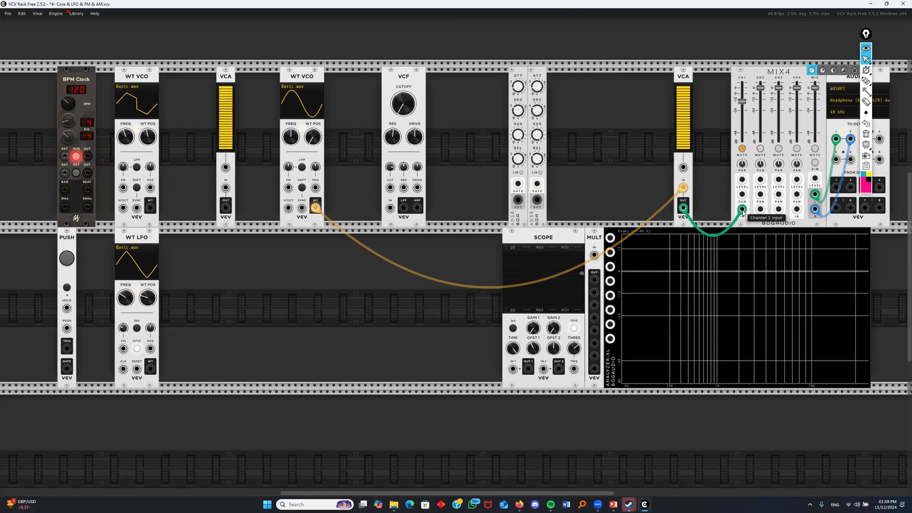
pyautogui.click(742, 150)
pyautogui.click(741, 151)
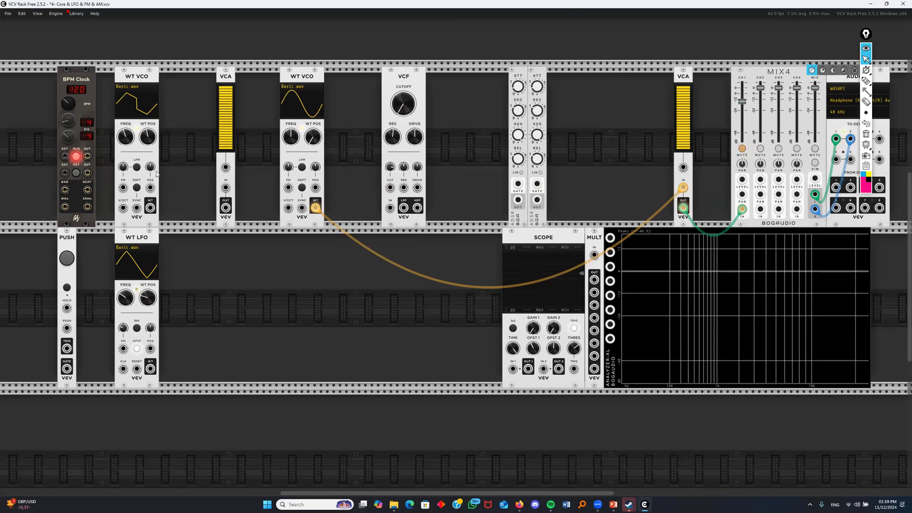
# Shift the first WT VCO slightly toward the VCA, patch its WT output into the final VCA's CV input, and unmute MIX4 channel 1
pyautogui.moveTo(152, 82); pyautogui.dragTo(171, 82)
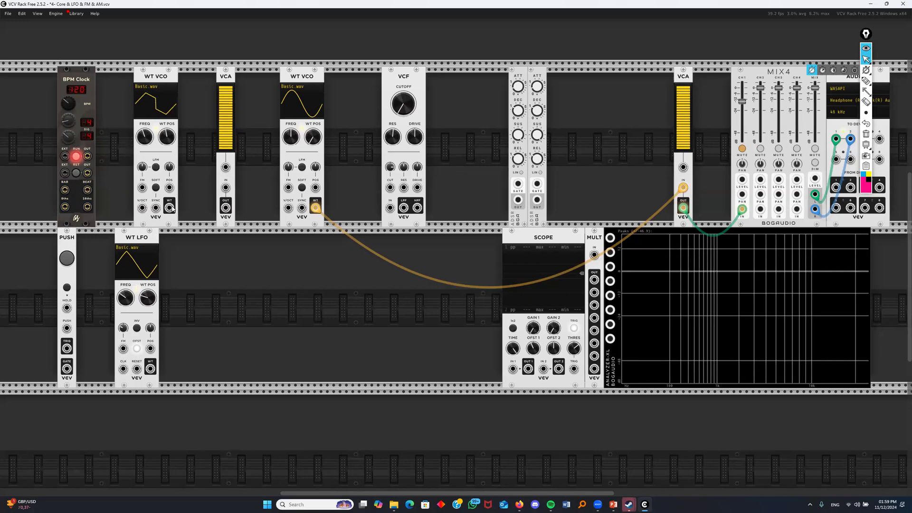
pyautogui.moveTo(169, 207); pyautogui.dragTo(683, 167)
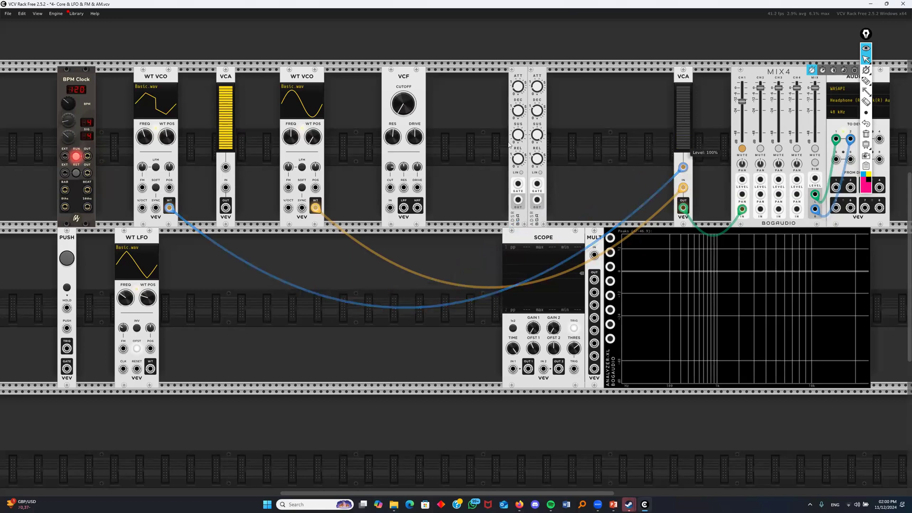
pyautogui.click(737, 149)
# Vary the first WT VCO's frequency and wavetable position, finishing on a sawtooth-like wave, and mute MIX4 channel 1
pyautogui.moveTo(145, 138)
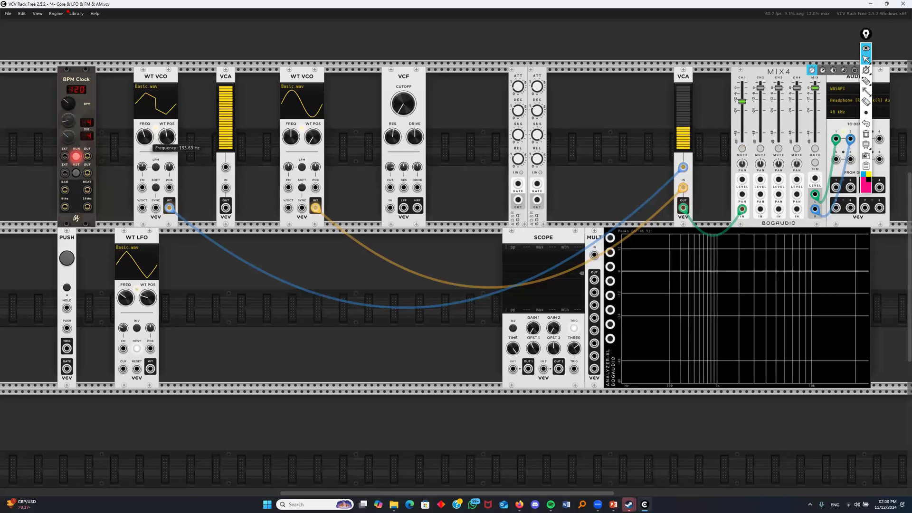
pyautogui.moveTo(144, 137); pyautogui.dragTo(144, 172)
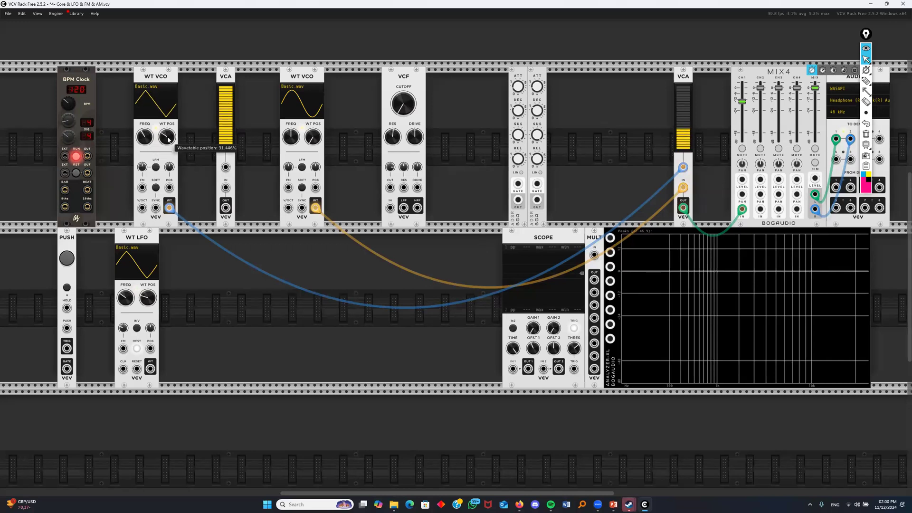
pyautogui.moveTo(146, 139); pyautogui.dragTo(146, 105)
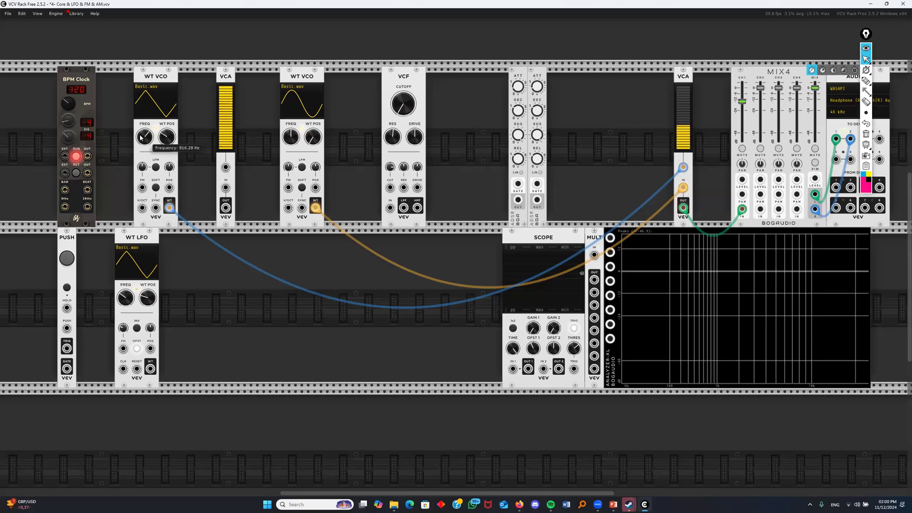
pyautogui.moveTo(168, 139); pyautogui.dragTo(146, 174)
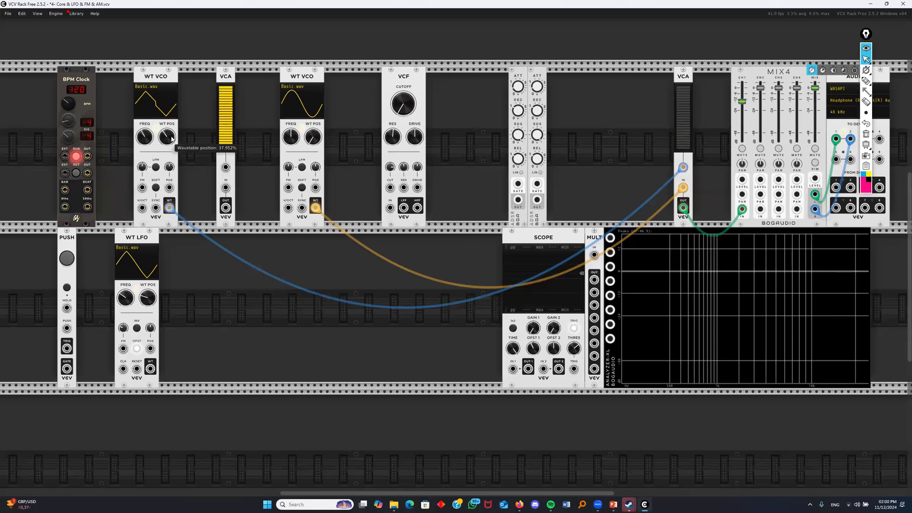
pyautogui.moveTo(172, 139); pyautogui.dragTo(172, 112)
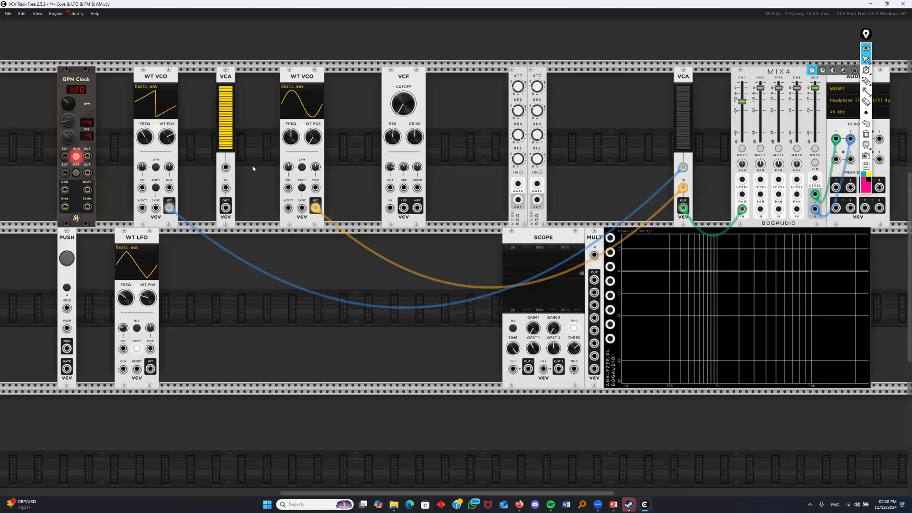
pyautogui.click(742, 149)
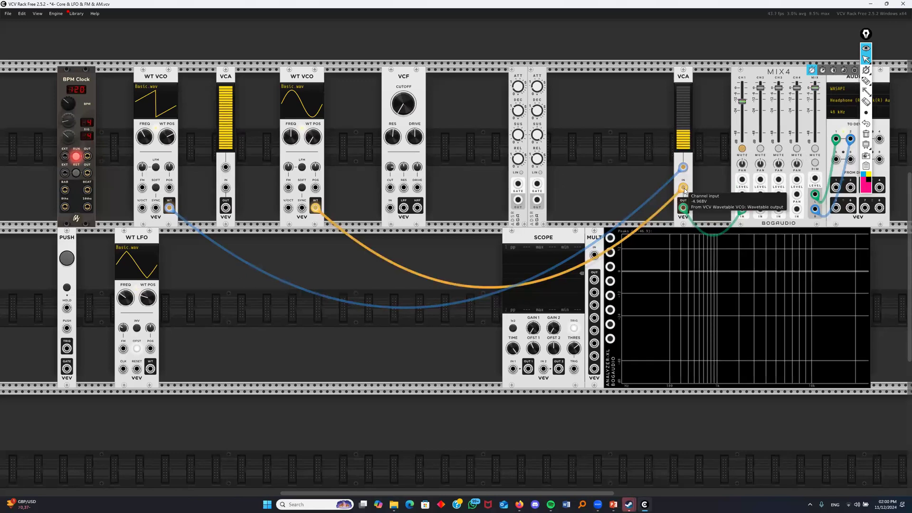
# Reroute the final VCA's output into the VCF input, patch the VCF's LPF output to MIX4 channel 1, and raise the cutoff
pyautogui.moveTo(743, 213); pyautogui.dragTo(701, 203)
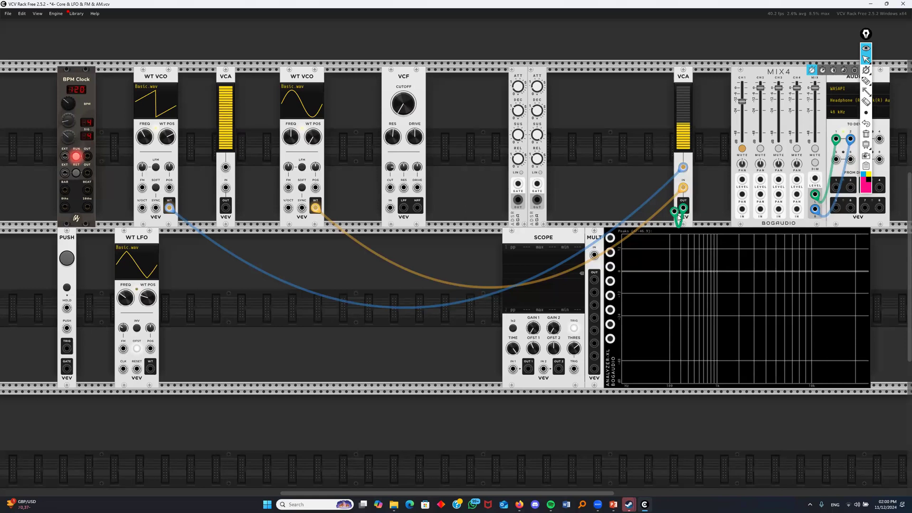
pyautogui.moveTo(682, 208); pyautogui.dragTo(745, 211)
pyautogui.moveTo(411, 111); pyautogui.dragTo(411, 111)
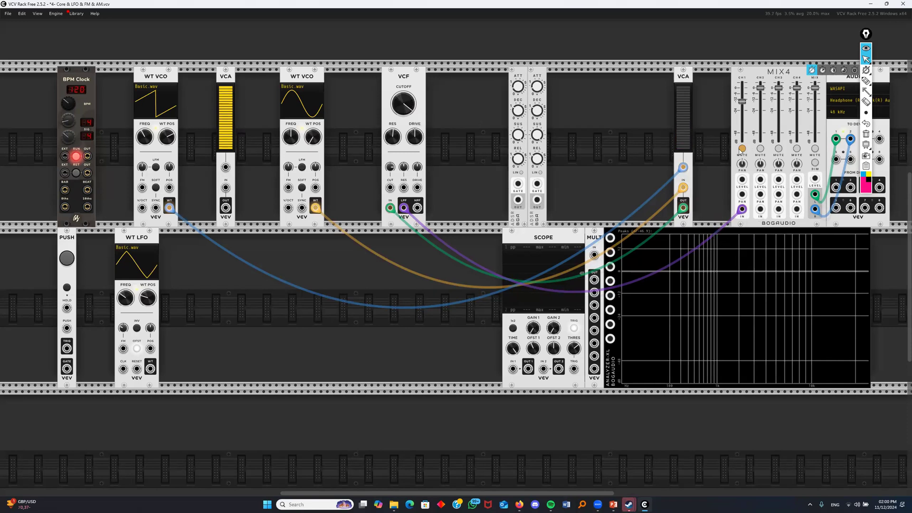
# Unmute MIX4 channel 1, raise its level slightly, and sweep the VCF cutoff up and down to a low setting
pyautogui.click(742, 149)
pyautogui.moveTo(403, 103); pyautogui.dragTo(403, 90)
pyautogui.moveTo(742, 102); pyautogui.dragTo(742, 97)
pyautogui.moveTo(403, 105); pyautogui.dragTo(402, 167)
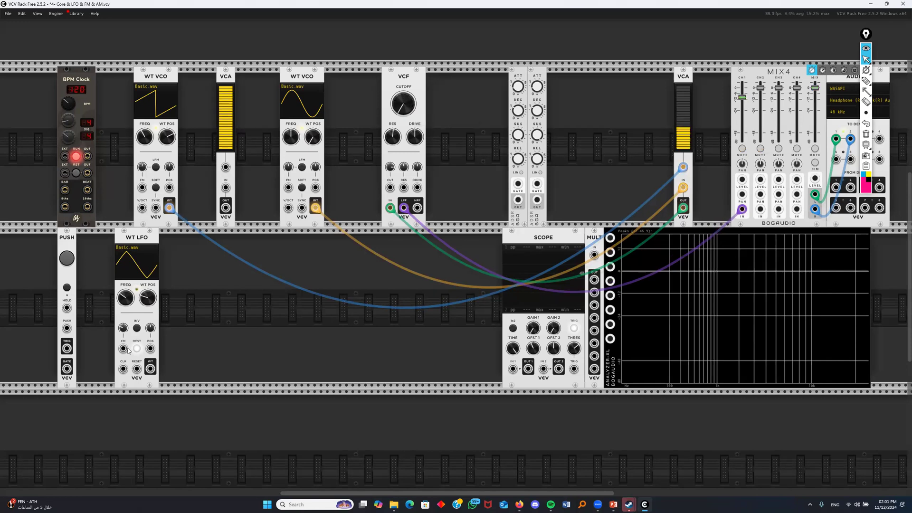
# Modulate the VCF cutoff with the WT LFO's WT output, set the LFO frequency to about 0.56 Hz, and mute MIX4 channel 1
pyautogui.moveTo(150, 369); pyautogui.dragTo(390, 187)
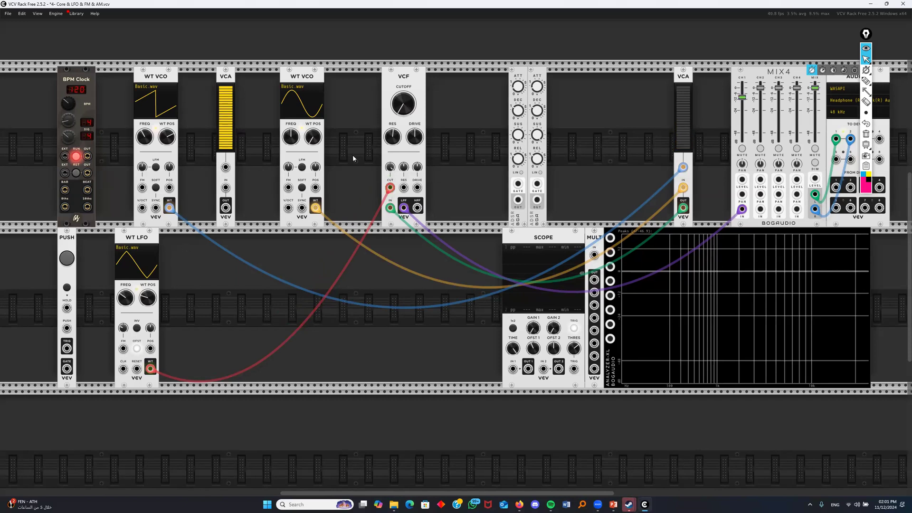
pyautogui.moveTo(127, 299)
pyautogui.moveTo(126, 299)
pyautogui.mouseDown()
pyautogui.moveTo(126, 247)
pyautogui.moveTo(126, 289)
pyautogui.mouseUp()
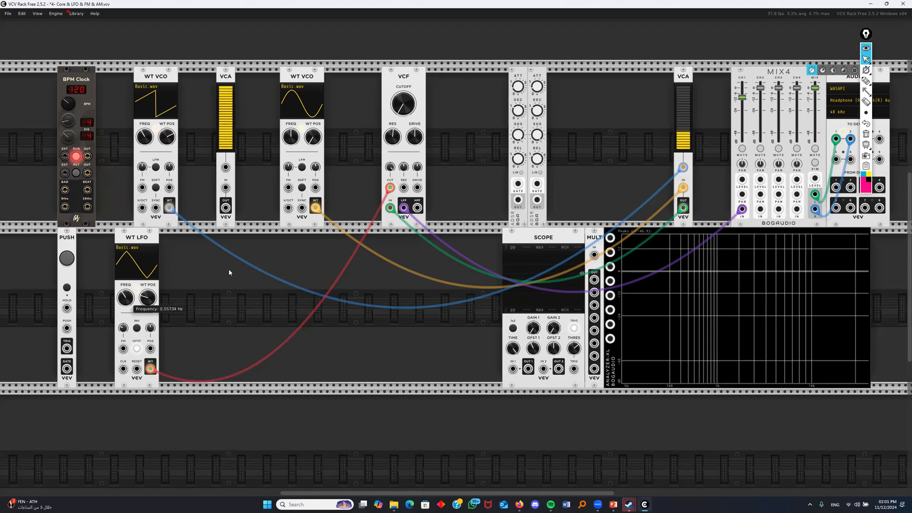
pyautogui.click(740, 149)
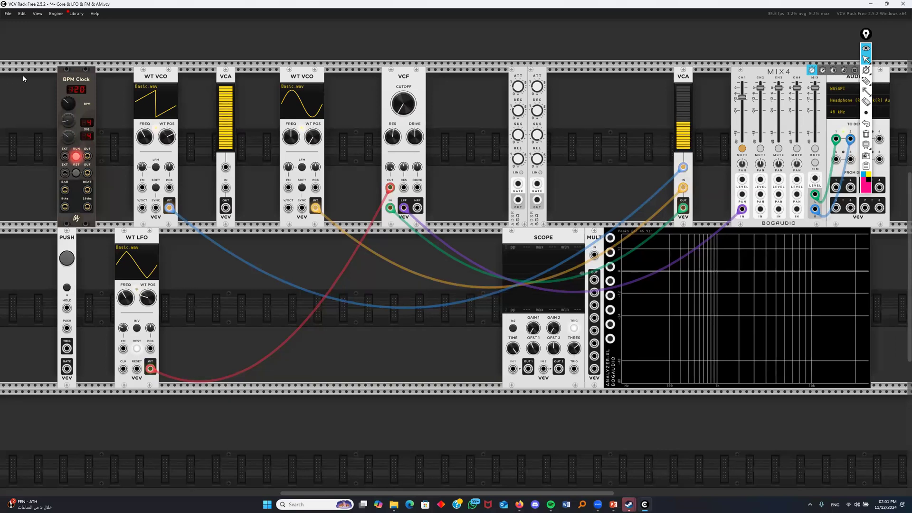
# Discard the unsaved patch and open the patch "5- Sequencers"
pyautogui.click(8, 13)
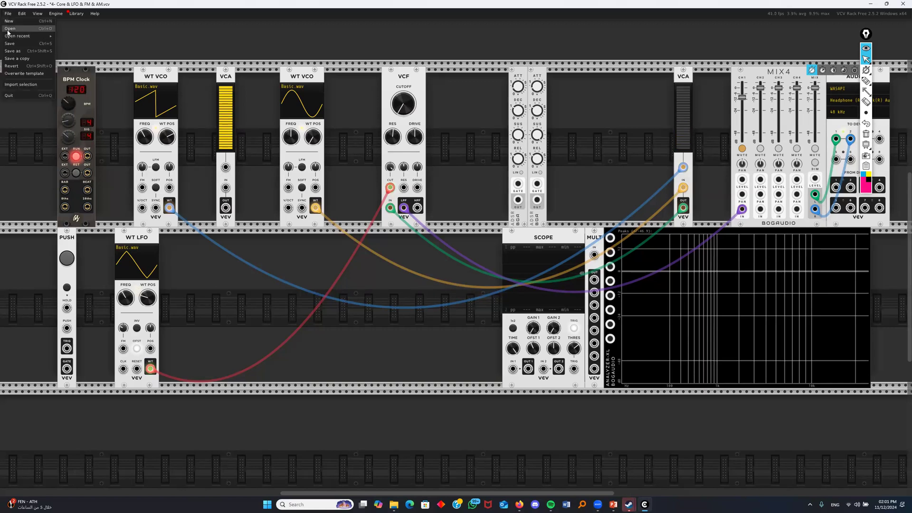
pyautogui.click(10, 29)
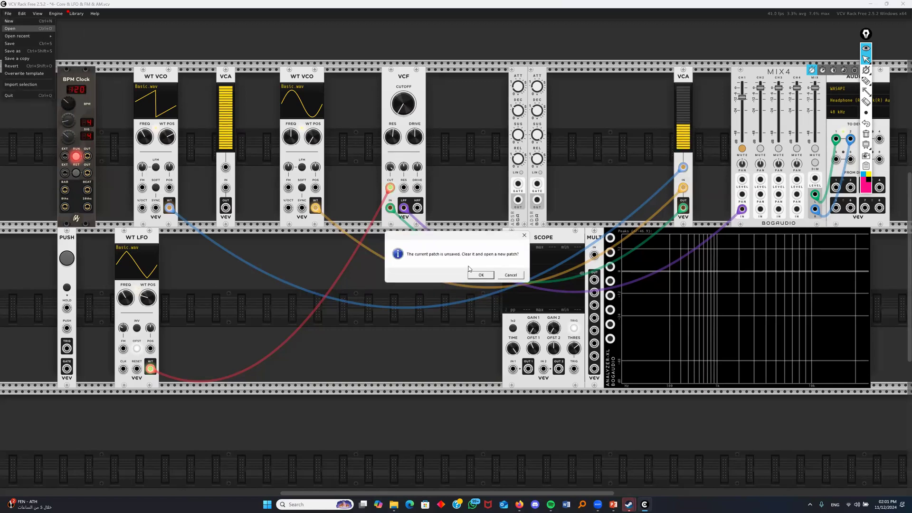
pyautogui.click(474, 277)
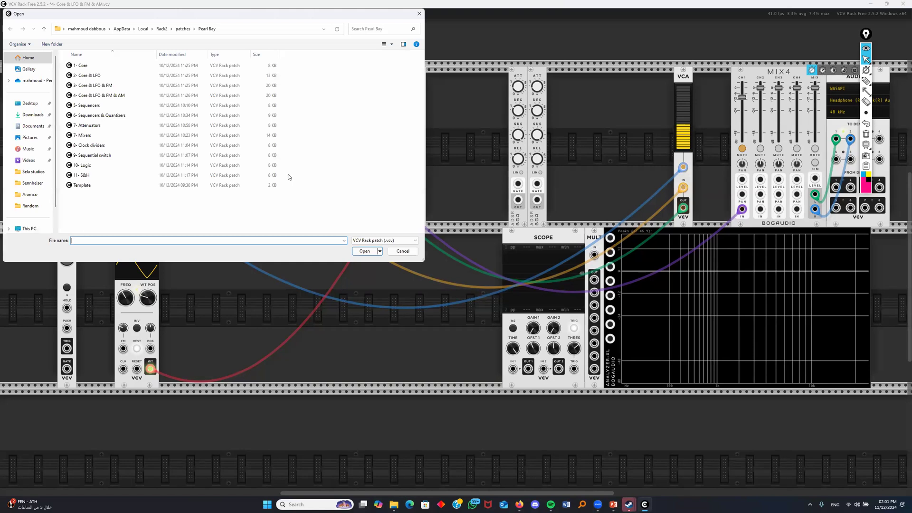
pyautogui.click(96, 107)
pyautogui.click(364, 251)
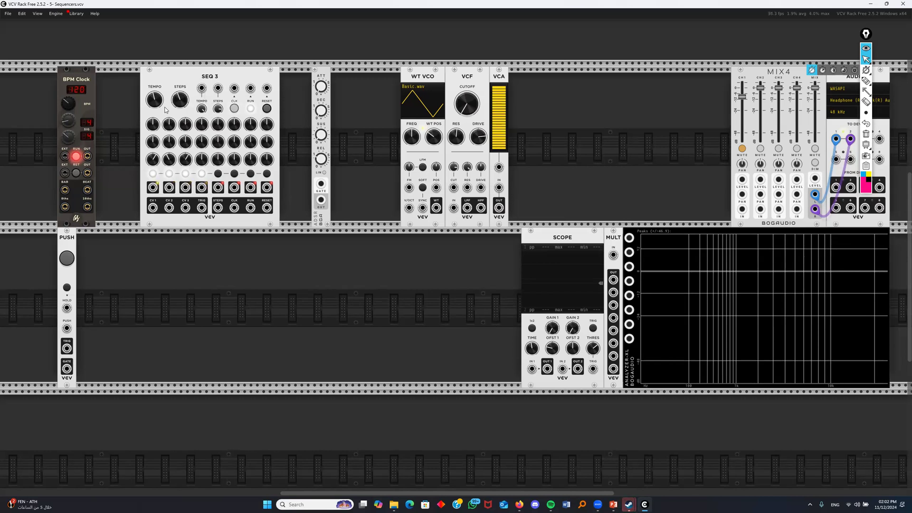
# Try SEQ 3's step and tempo knobs, then clock the sequencer by patching BPM Clock's output below BAR to its CLK input
pyautogui.moveTo(171, 162); pyautogui.dragTo(171, 160)
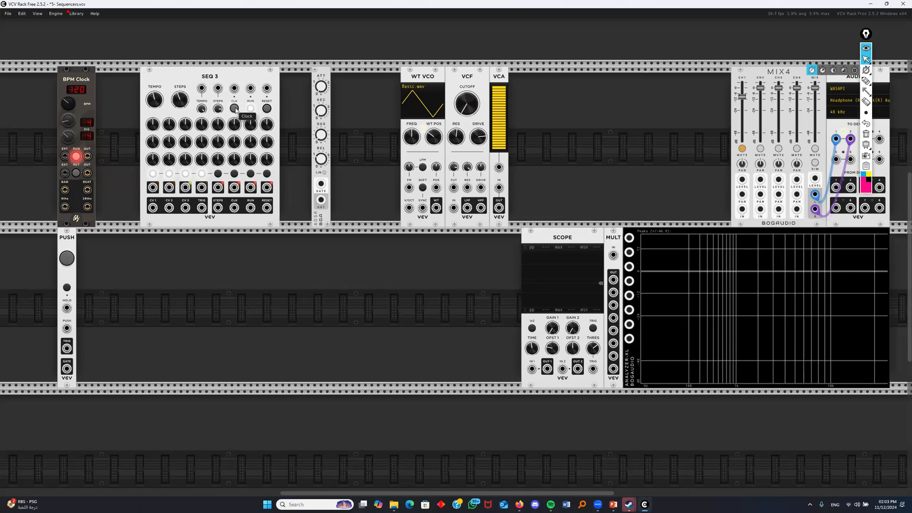
pyautogui.moveTo(159, 103); pyautogui.dragTo(159, 52)
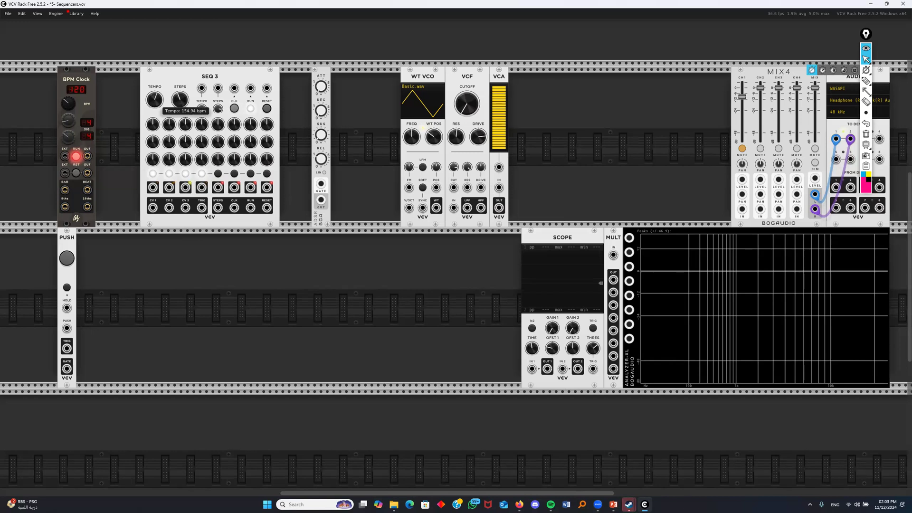
pyautogui.moveTo(154, 100)
pyautogui.mouseDown()
pyautogui.moveTo(154, 114)
pyautogui.moveTo(154, 102)
pyautogui.mouseUp()
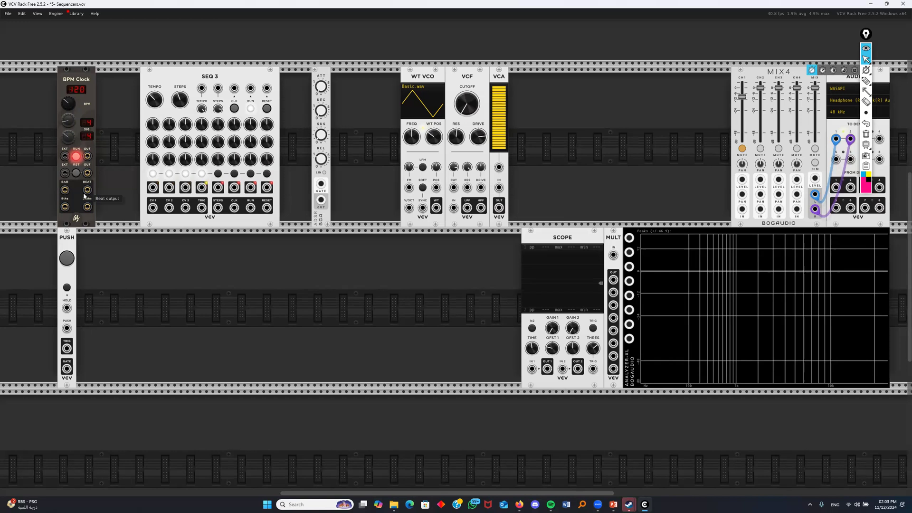
pyautogui.moveTo(85, 195); pyautogui.dragTo(235, 89)
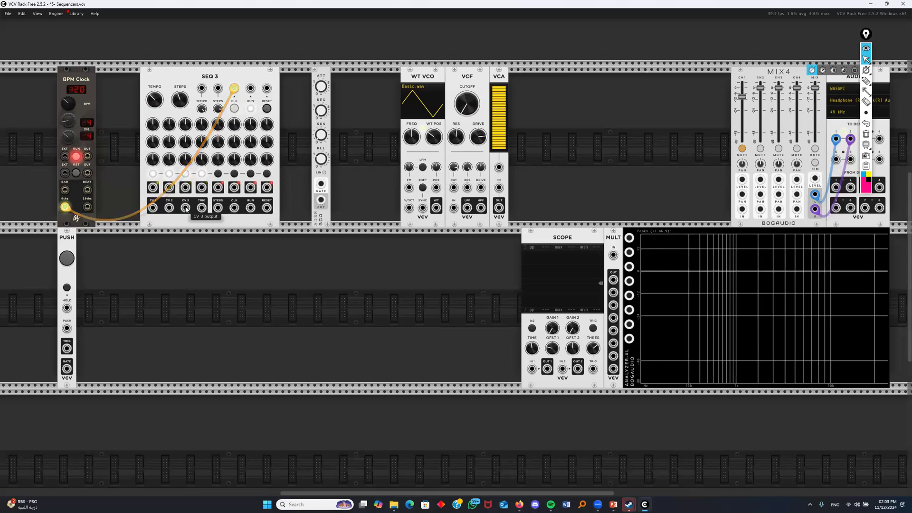
# Control WT VCO's pitch from the sequencer by patching SEQ 3's CV 3 output to its V/OCT input
pyautogui.moveTo(185, 207); pyautogui.dragTo(187, 235)
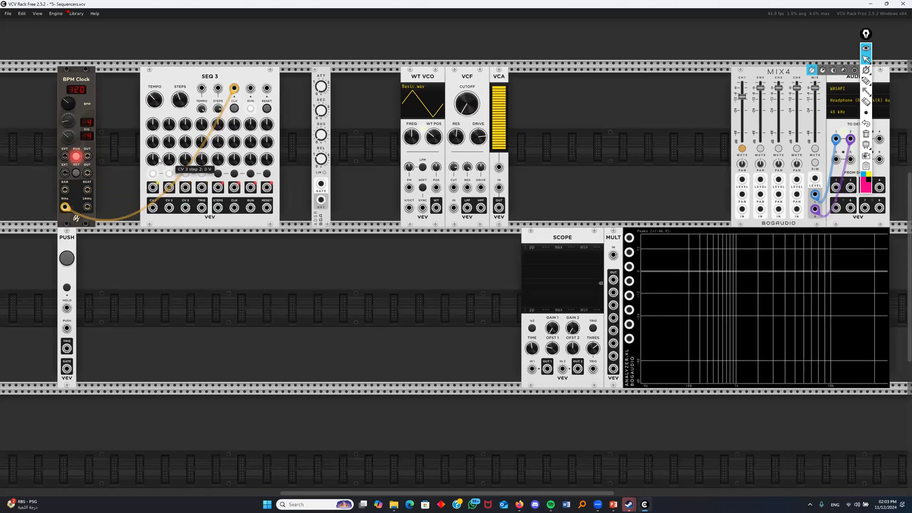
pyautogui.moveTo(185, 208); pyautogui.dragTo(409, 209)
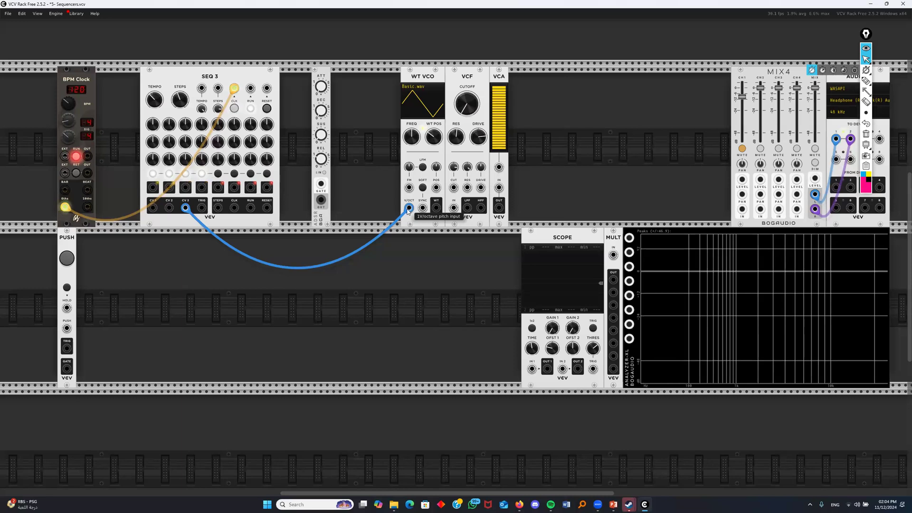
pyautogui.moveTo(407, 211); pyautogui.dragTo(408, 209)
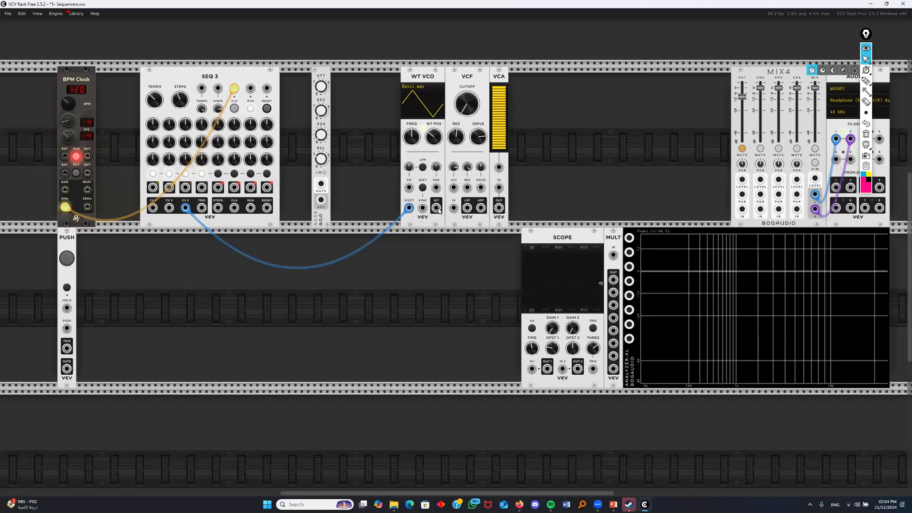
# Route WT VCO's WT output through the VCF's lowpass output and the VCA into MIX4 channel 1
pyautogui.moveTo(436, 209)
pyautogui.mouseDown()
pyautogui.moveTo(423, 171)
pyautogui.moveTo(438, 165)
pyautogui.moveTo(420, 194)
pyautogui.moveTo(423, 209)
pyautogui.moveTo(454, 209)
pyautogui.mouseUp()
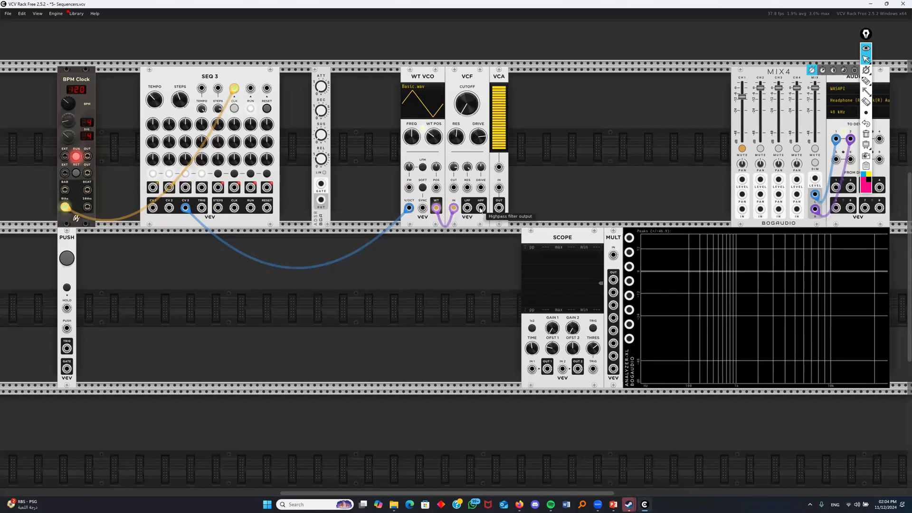
pyautogui.moveTo(467, 208); pyautogui.dragTo(500, 188)
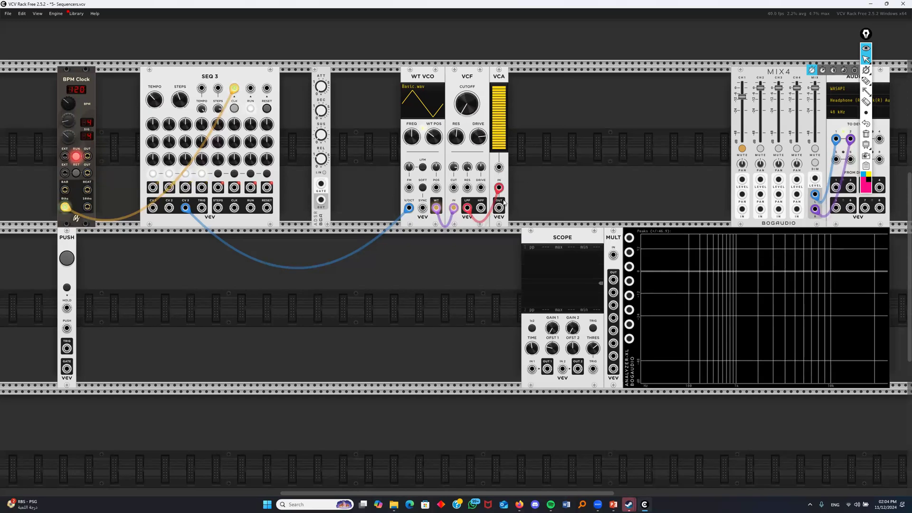
pyautogui.moveTo(501, 210); pyautogui.dragTo(744, 210)
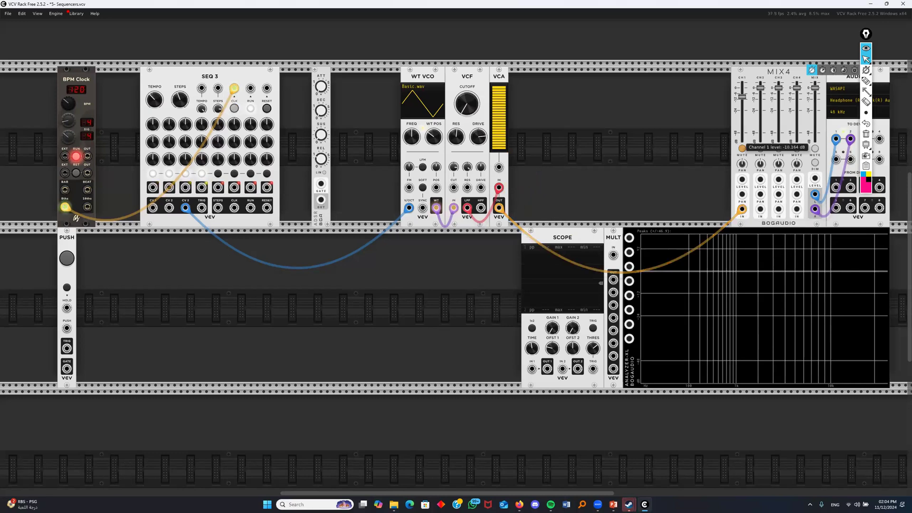
# Unmute MIX4 channel 1, raise the VCF cutoff to hear the oscillator, and mute the channel again
pyautogui.click(743, 149)
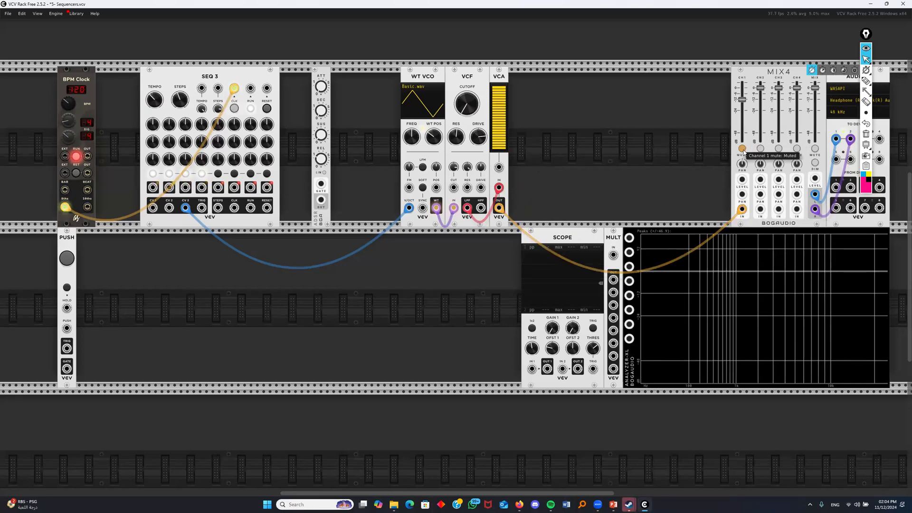
pyautogui.moveTo(467, 103); pyautogui.dragTo(467, 95)
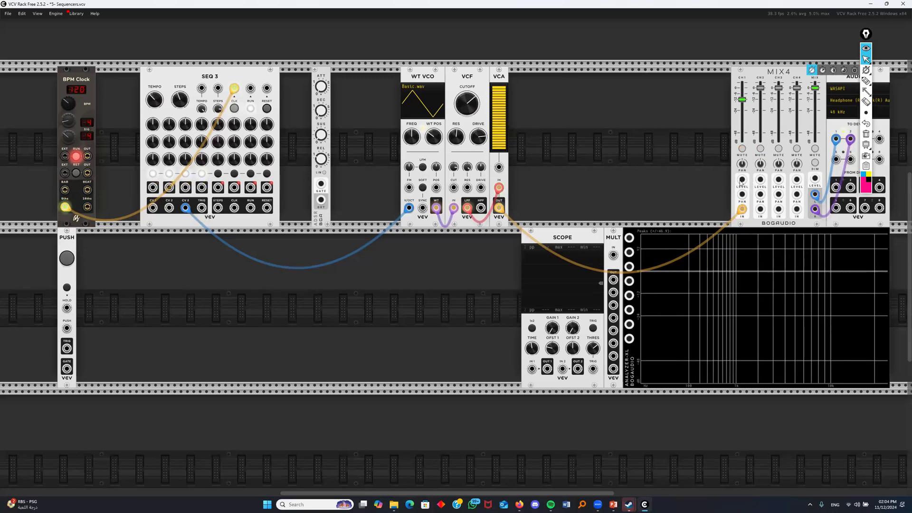
pyautogui.click(742, 149)
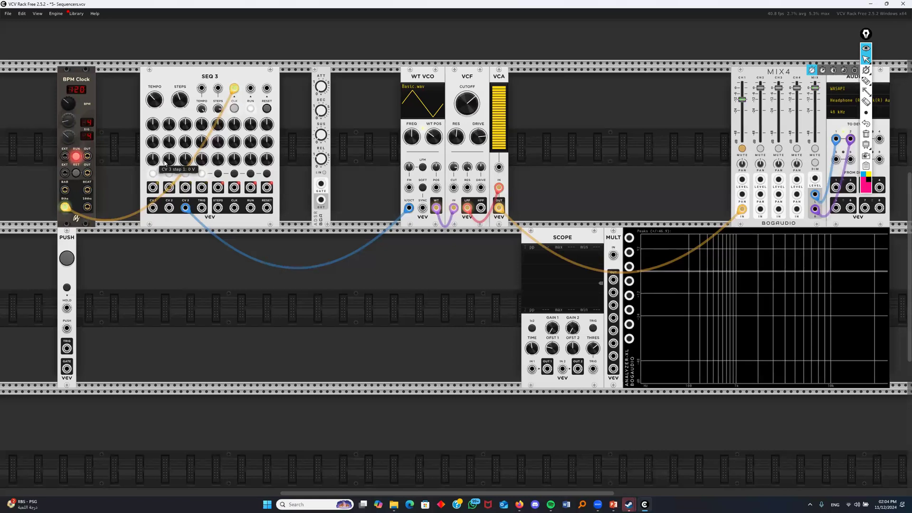
# Unmute MIX4 channel 1 and tune SEQ 3's CV 3 steps to different pitches, with step 2 at about -1.04 V
pyautogui.click(741, 148)
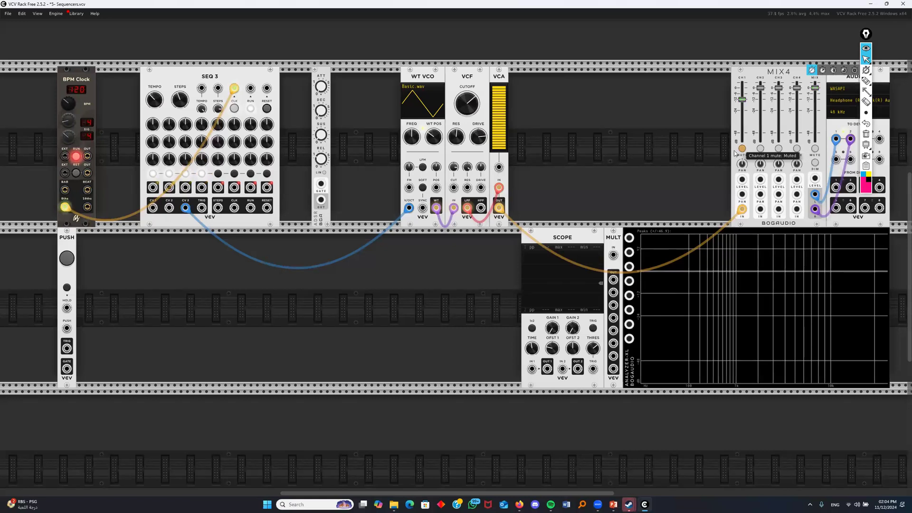
pyautogui.moveTo(152, 160); pyautogui.dragTo(152, 159)
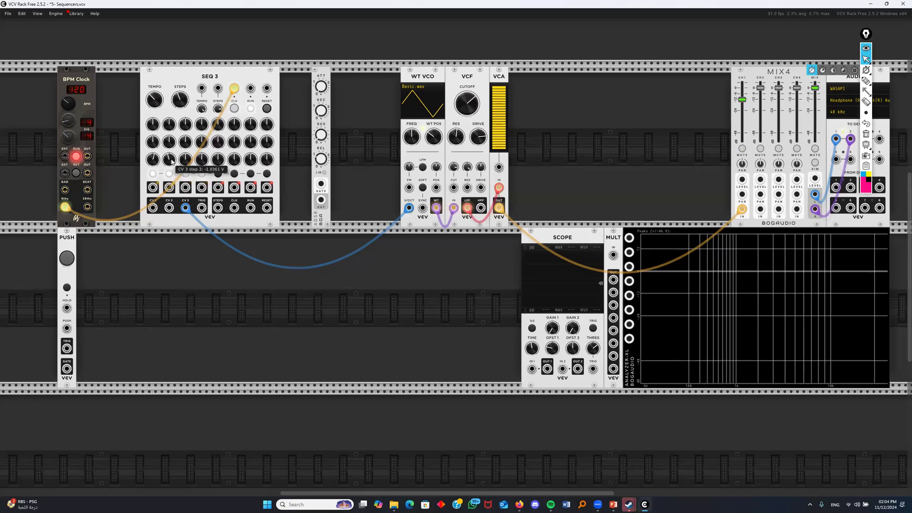
pyautogui.moveTo(188, 161)
pyautogui.mouseDown()
pyautogui.moveTo(188, 153)
pyautogui.moveTo(201, 162)
pyautogui.mouseUp()
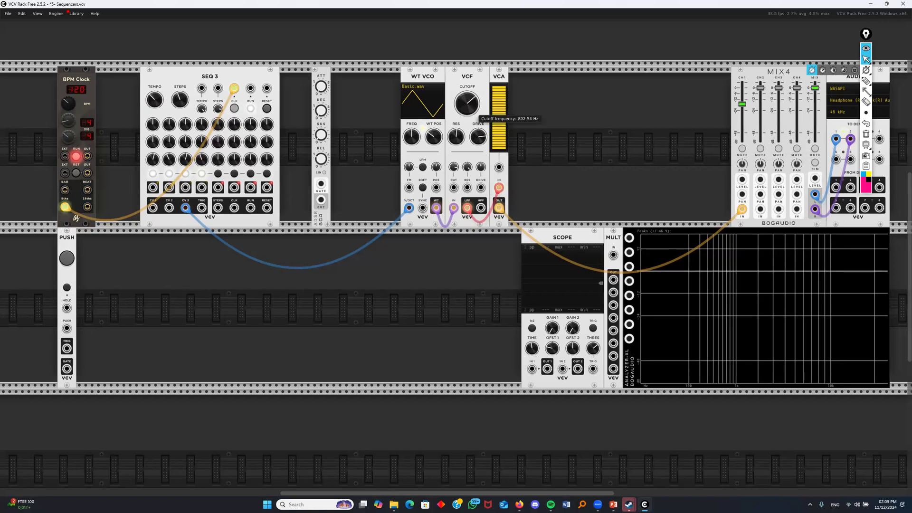
# With the VCF cutoff turned down, gate the ADSR from BPM Clock's output below BAR and patch its envelope to the VCF's CUT input
pyautogui.moveTo(742, 105); pyautogui.dragTo(743, 125)
pyautogui.moveTo(462, 118)
pyautogui.mouseDown()
pyautogui.moveTo(462, 105)
pyautogui.moveTo(462, 121)
pyautogui.mouseUp()
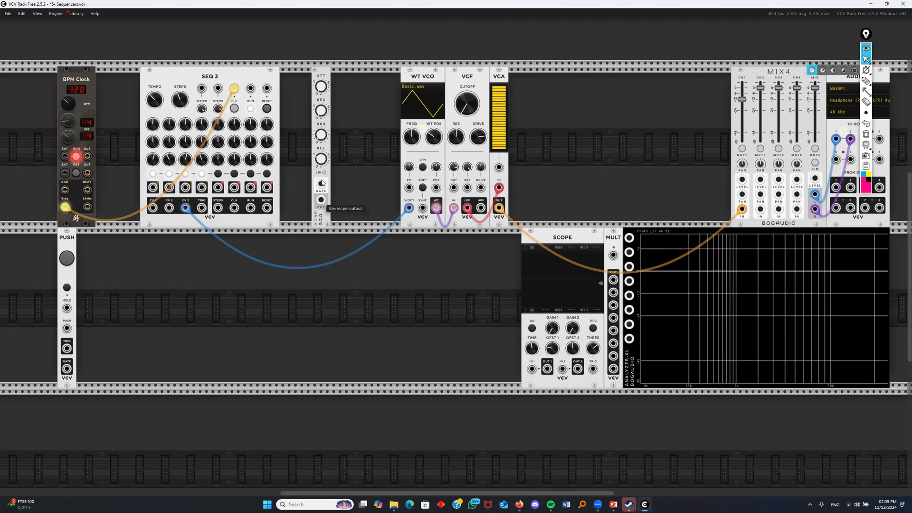
pyautogui.moveTo(322, 189); pyautogui.dragTo(64, 207)
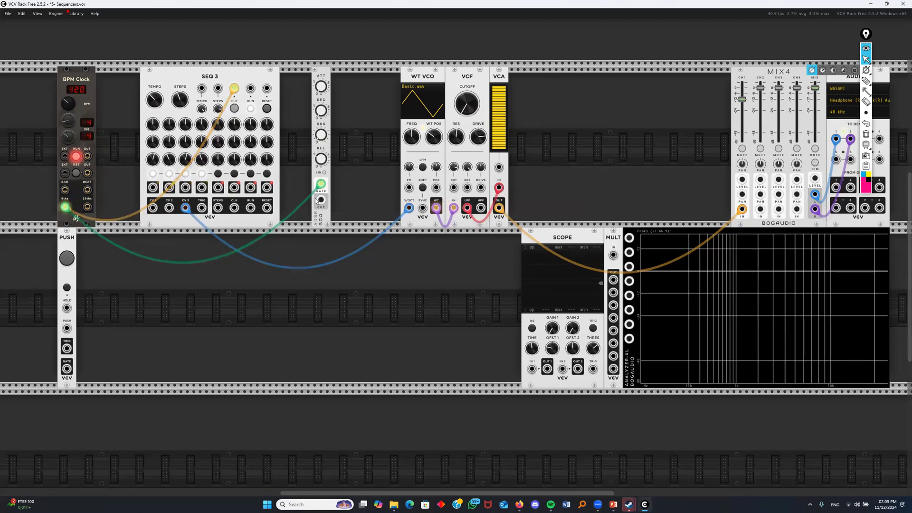
pyautogui.moveTo(321, 199); pyautogui.dragTo(453, 189)
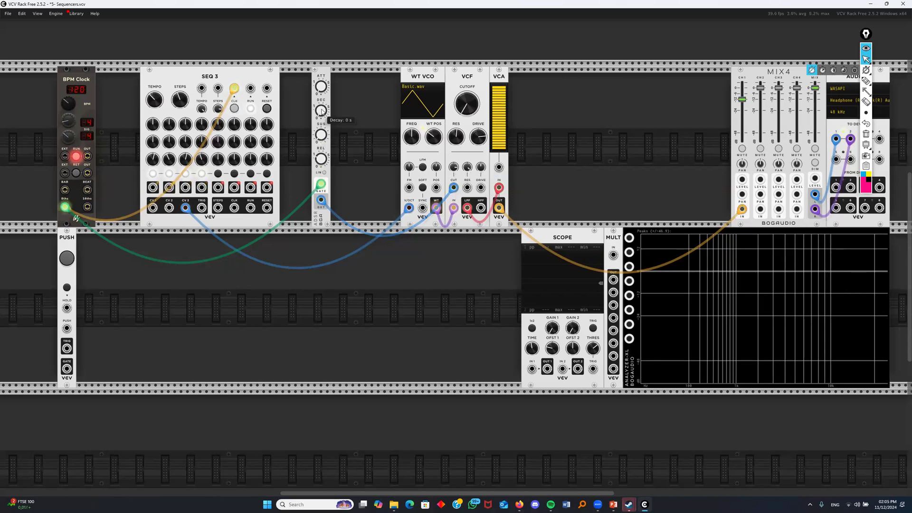
# Lengthen the ADSR's decay, retune SEQ 3's CV 3 step 2, and mute MIX4 channel 1
pyautogui.moveTo(321, 111)
pyautogui.mouseDown()
pyautogui.moveTo(321, 79)
pyautogui.moveTo(321, 105)
pyautogui.mouseUp()
pyautogui.moveTo(169, 159)
pyautogui.mouseDown()
pyautogui.moveTo(169, 148)
pyautogui.moveTo(169, 169)
pyautogui.mouseUp()
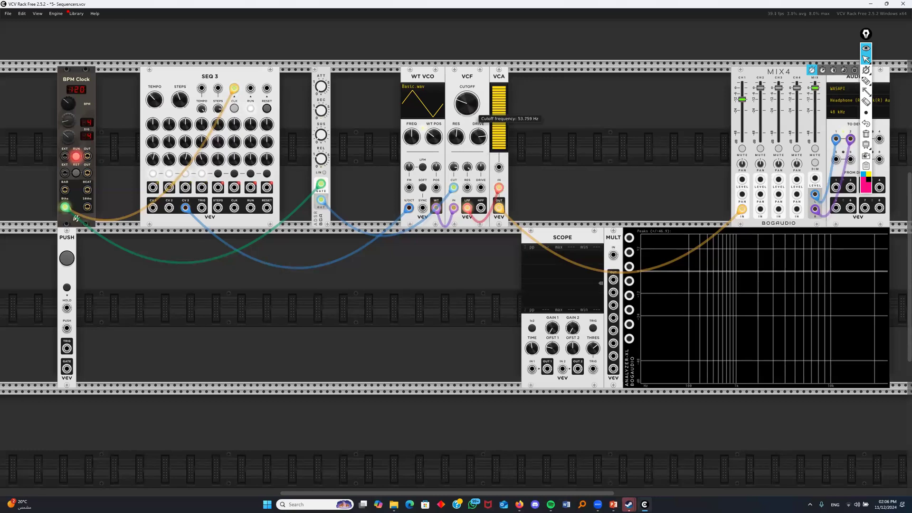
pyautogui.click(742, 148)
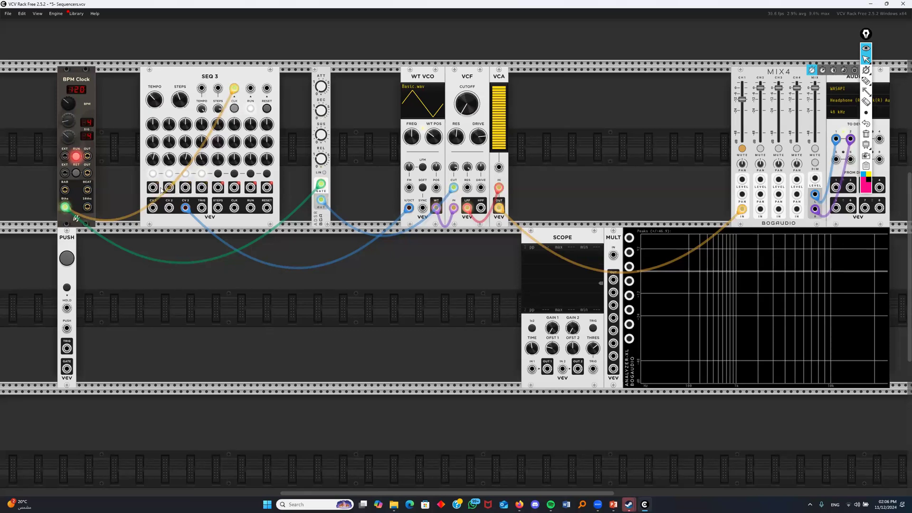
# Draw an arrow annotation pointing between BPM Clock and SEQ 3, and clear it from the screen
pyautogui.click(866, 92)
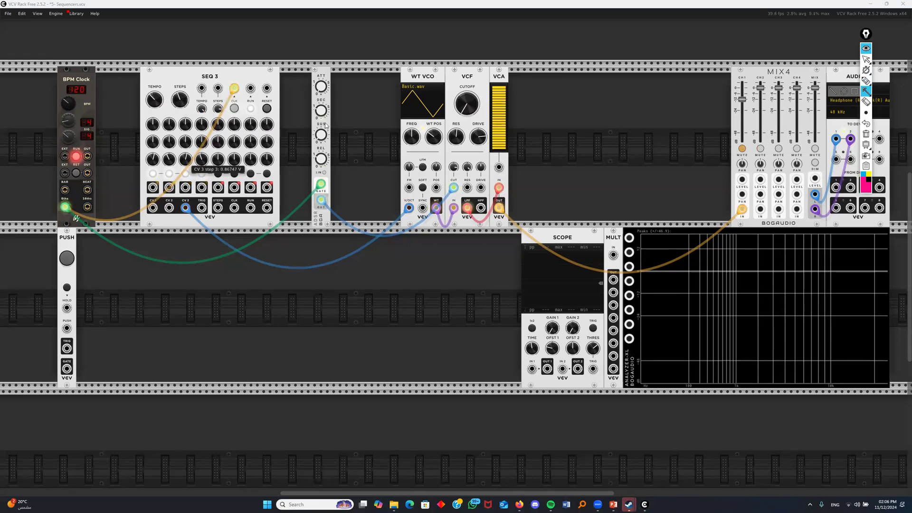
pyautogui.moveTo(141, 39)
pyautogui.mouseDown()
pyautogui.moveTo(150, 157)
pyautogui.moveTo(159, 142)
pyautogui.moveTo(190, 158)
pyautogui.moveTo(151, 183)
pyautogui.moveTo(202, 183)
pyautogui.moveTo(129, 87)
pyautogui.mouseUp()
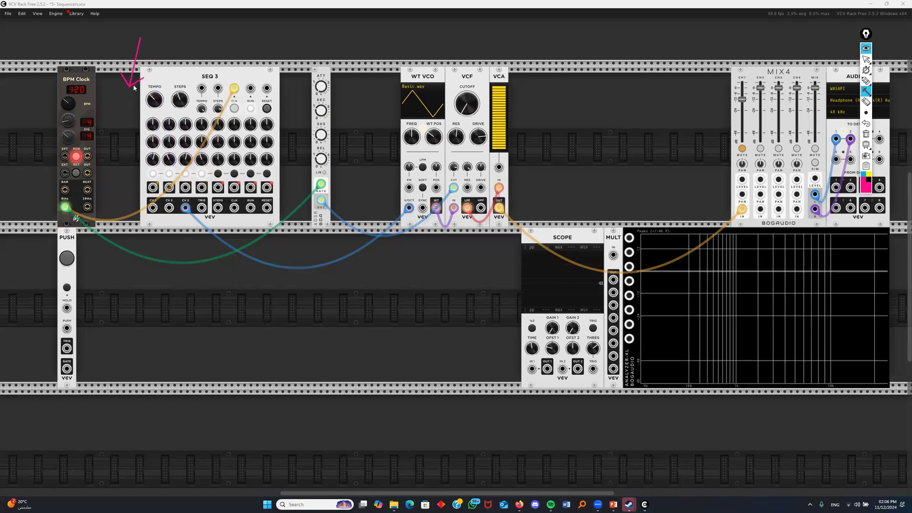
pyautogui.click(866, 134)
pyautogui.click(866, 59)
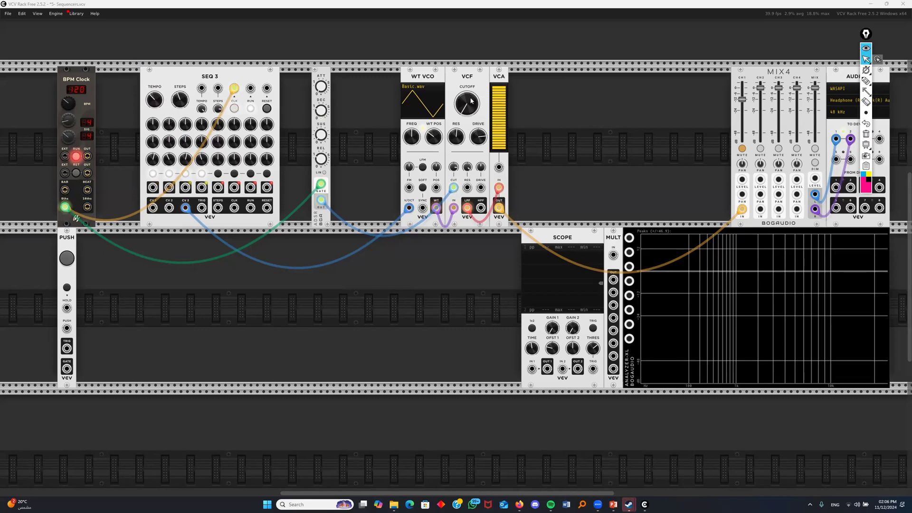
# Unmute MIX4 channel 1 briefly to listen to the envelope-driven filter sound, and mute it again
pyautogui.moveTo(471, 100)
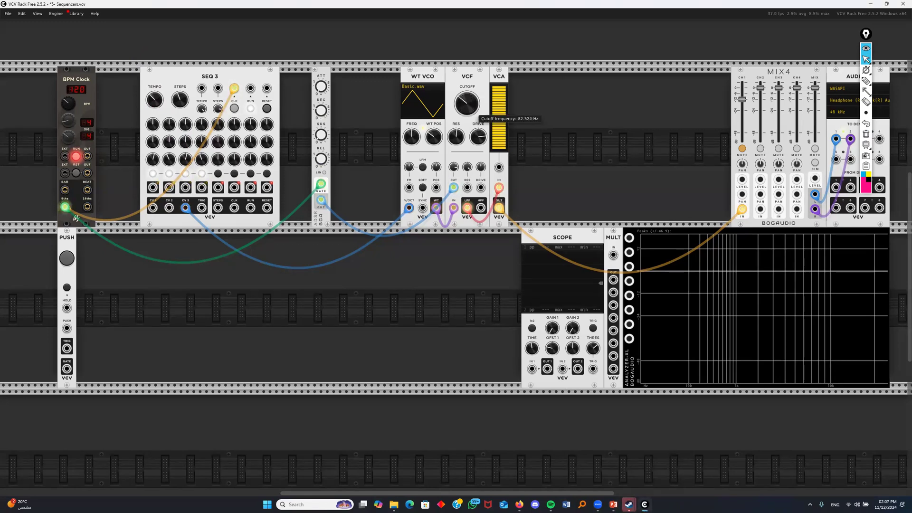
pyautogui.click(742, 148)
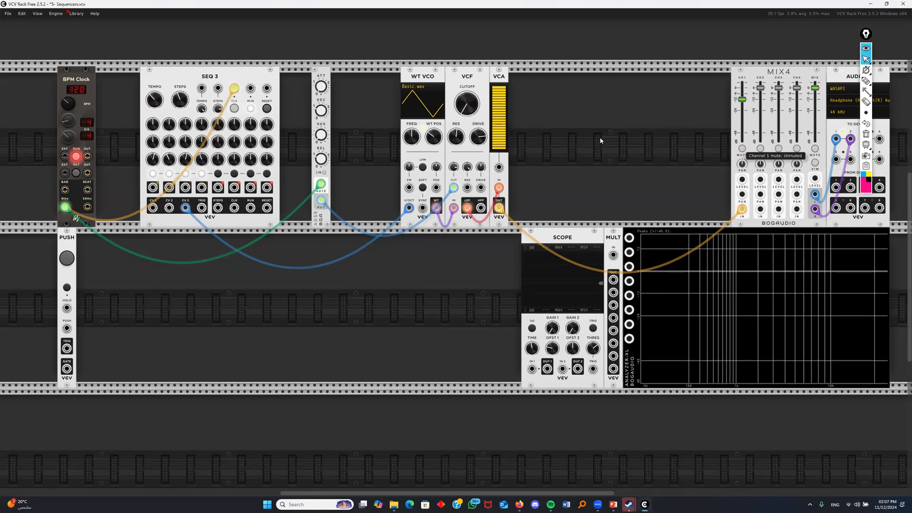
pyautogui.click(742, 148)
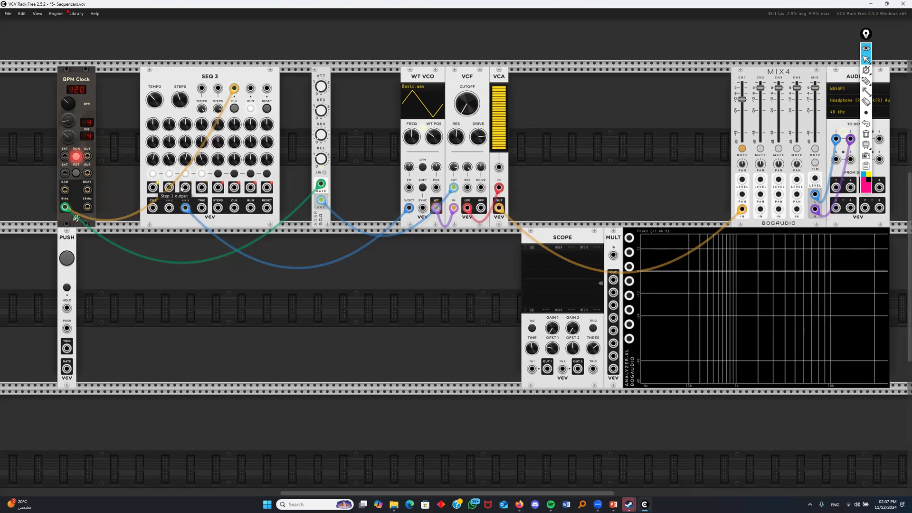
# Duplicate the ADSR beside the original and patch SEQ 3's Step 3 output to the copy's gate input
pyautogui.moveTo(185, 190); pyautogui.dragTo(95, 308)
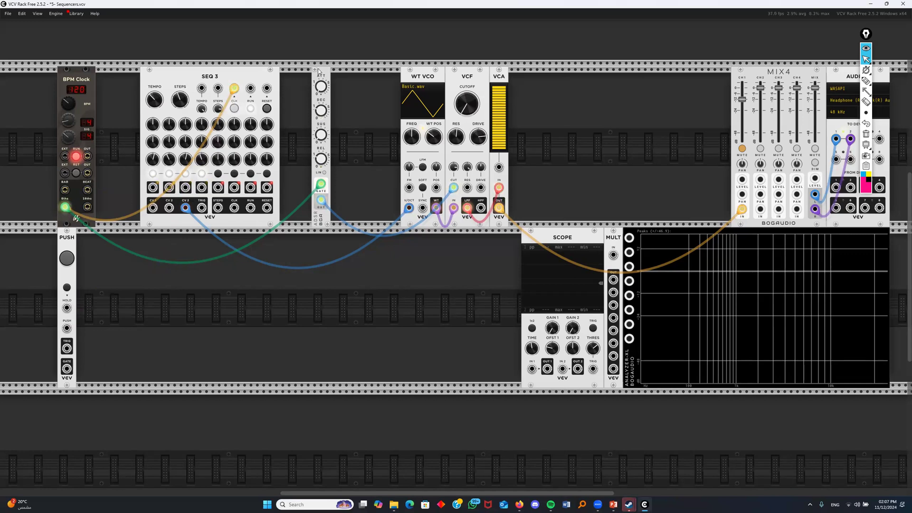
pyautogui.moveTo(326, 75); pyautogui.dragTo(353, 82)
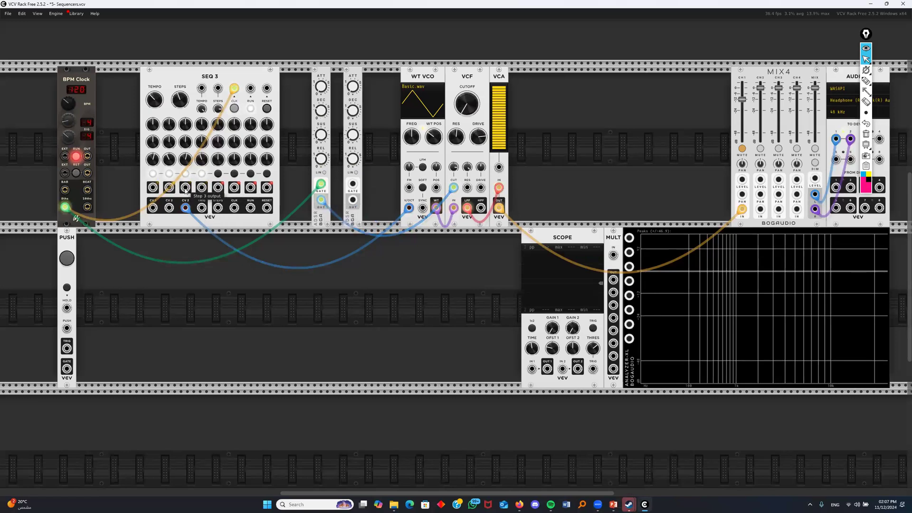
pyautogui.moveTo(185, 187); pyautogui.dragTo(353, 185)
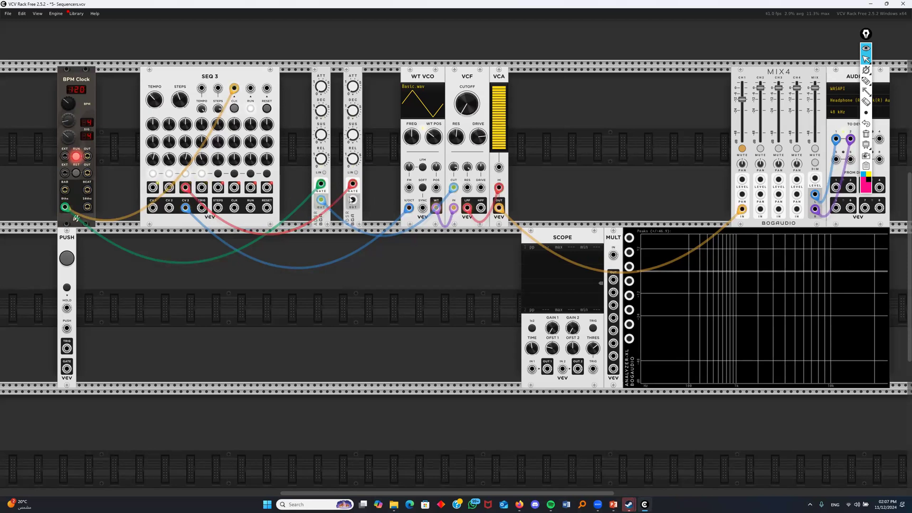
# Patch the second ADSR's envelope to WT VCO's FM input, raise the FM amount while channel 1 is unmuted, and mute the channel again
pyautogui.moveTo(353, 200); pyautogui.dragTo(409, 189)
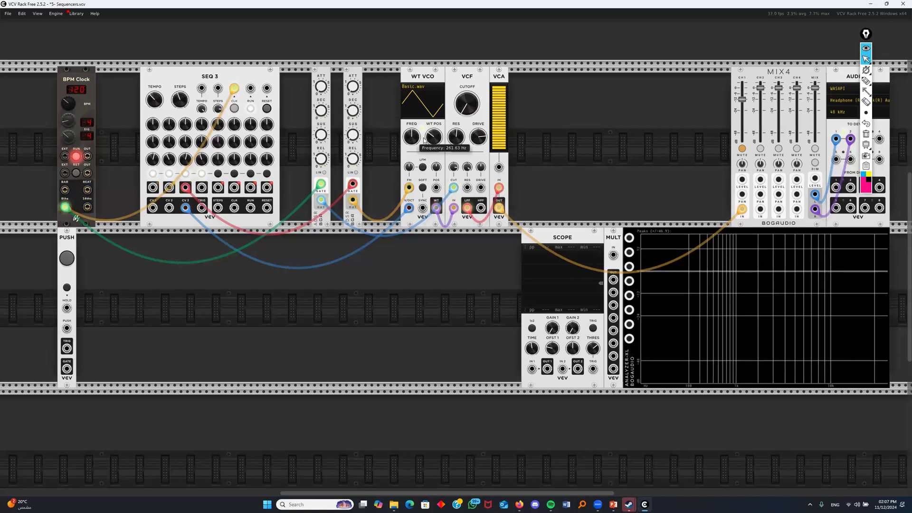
pyautogui.click(742, 149)
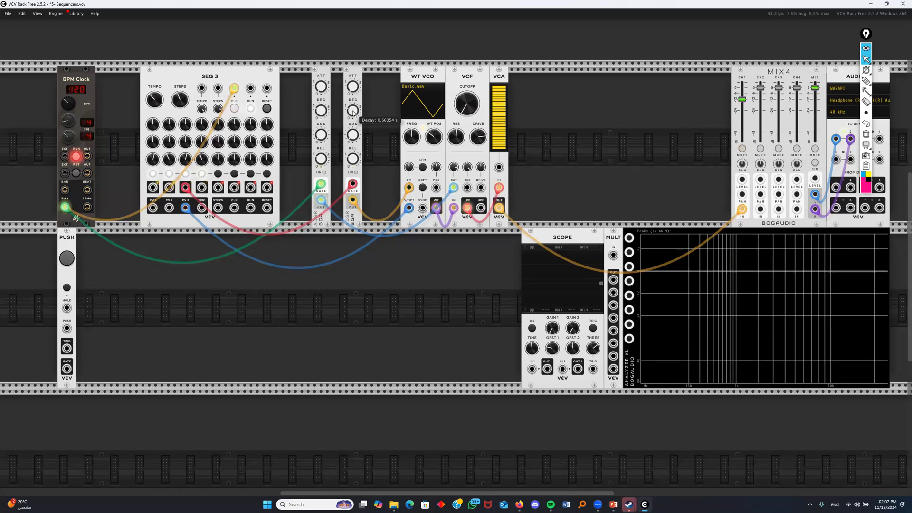
pyautogui.moveTo(409, 167); pyautogui.dragTo(409, 91)
pyautogui.moveTo(322, 111); pyautogui.dragTo(469, 105)
pyautogui.click(742, 148)
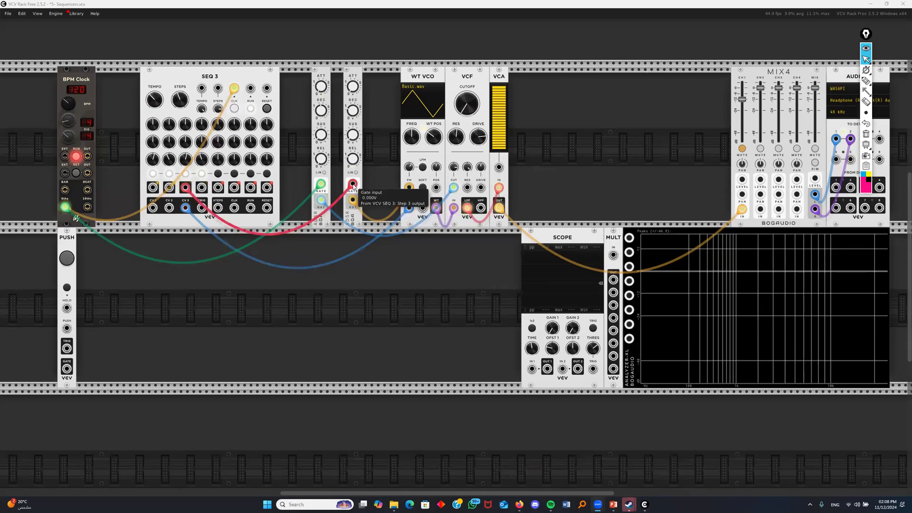
pyautogui.moveTo(352, 186); pyautogui.dragTo(532, 371)
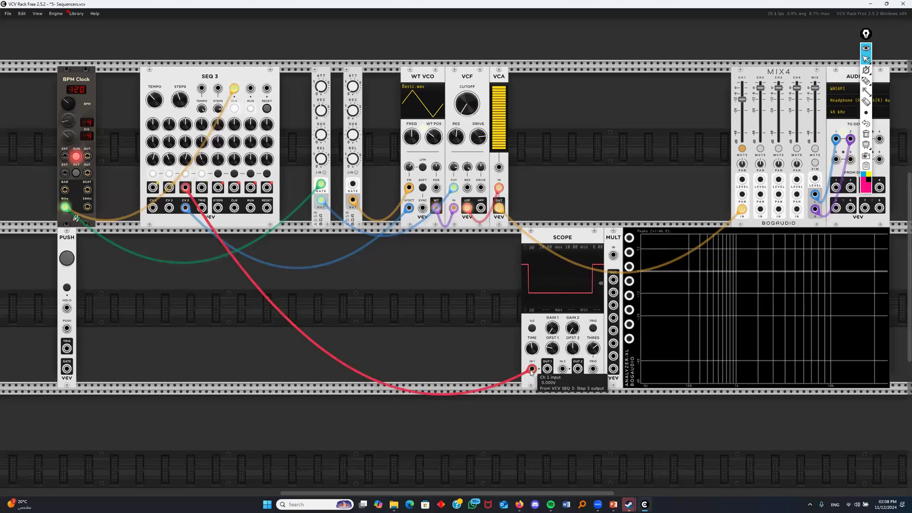
pyautogui.moveTo(532, 369); pyautogui.dragTo(353, 185)
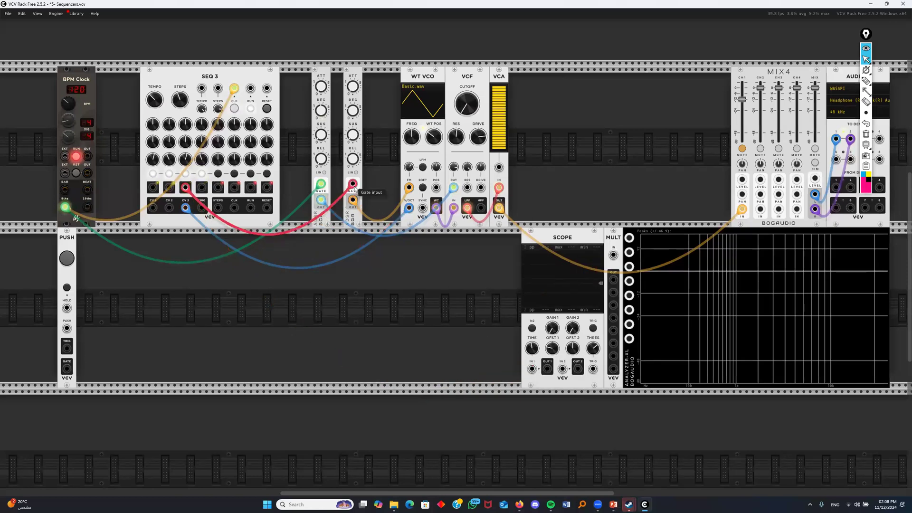
# Unmute MIX4 channel 1 and try the second ADSR with decays of about 0.04 s and 1.03 s and an attack of about 0.42 s
pyautogui.click(742, 148)
pyautogui.moveTo(353, 110); pyautogui.dragTo(353, 125)
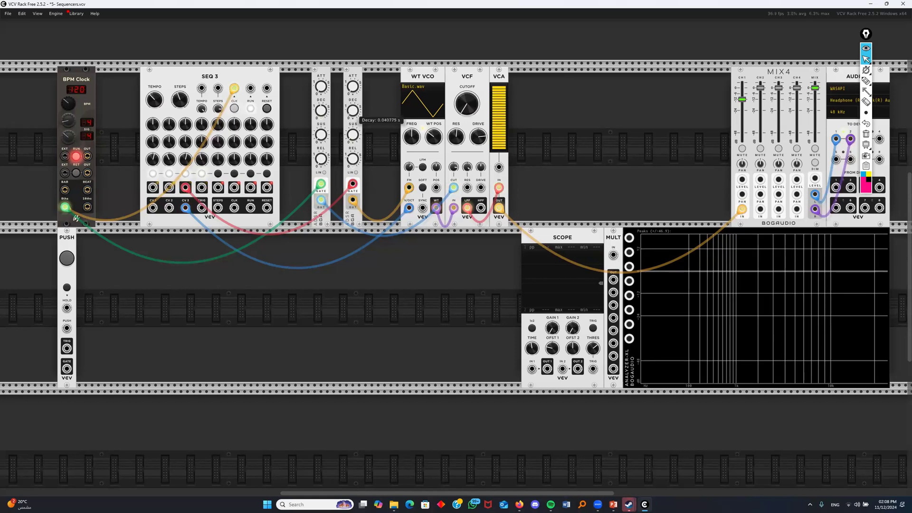
pyautogui.moveTo(353, 87); pyautogui.dragTo(353, 85)
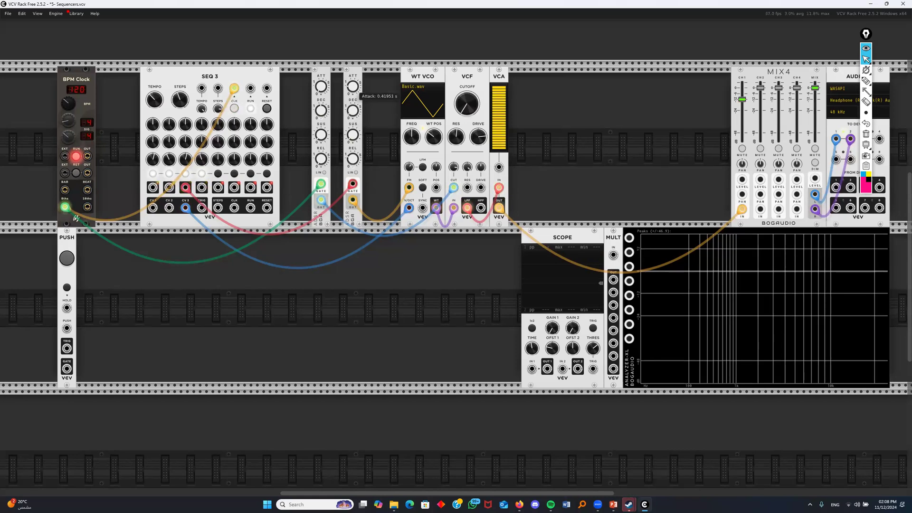
pyautogui.moveTo(352, 111)
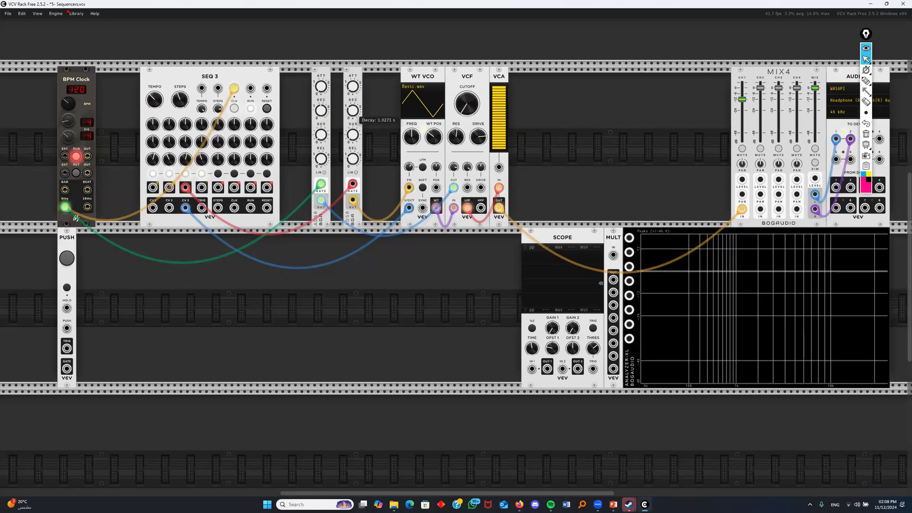
pyautogui.moveTo(352, 111); pyautogui.dragTo(352, 114)
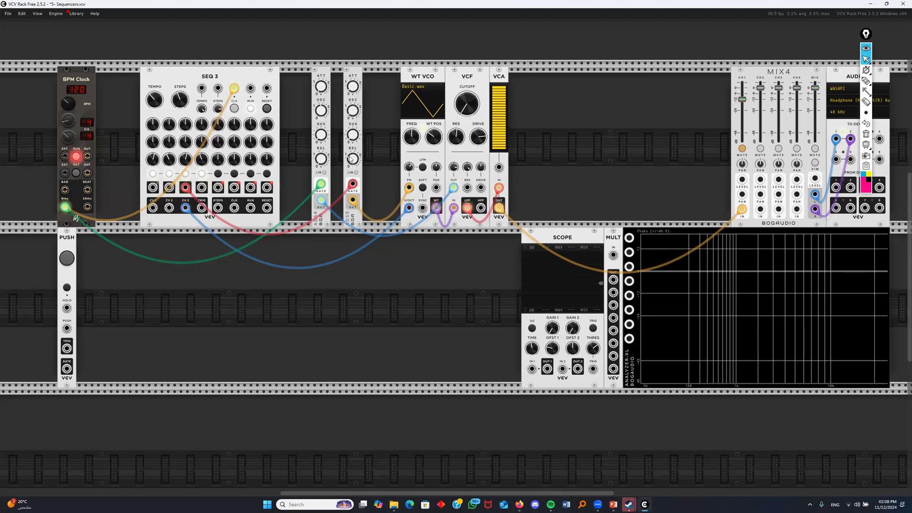
# Add a third ADSR in the second row, gated by BPM Clock's Beat output and patched to VCF's resonance input
pyautogui.moveTo(358, 93)
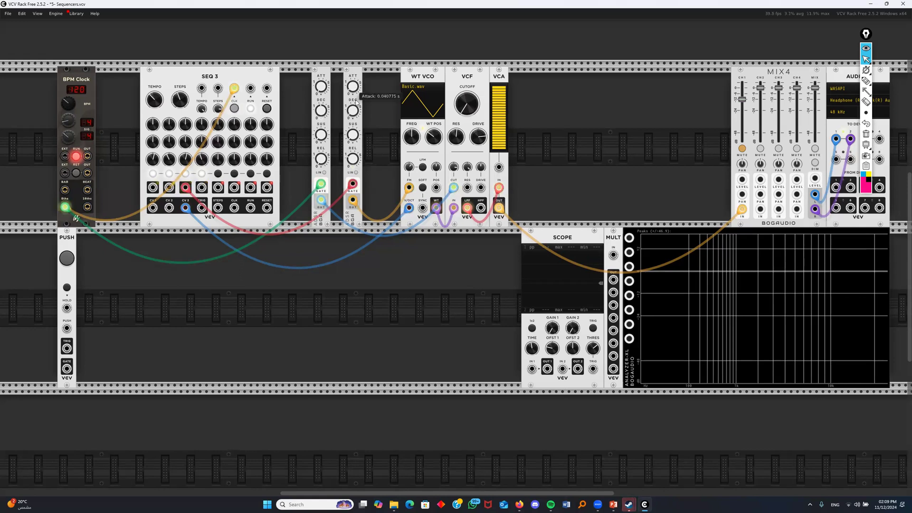
pyautogui.moveTo(352, 111)
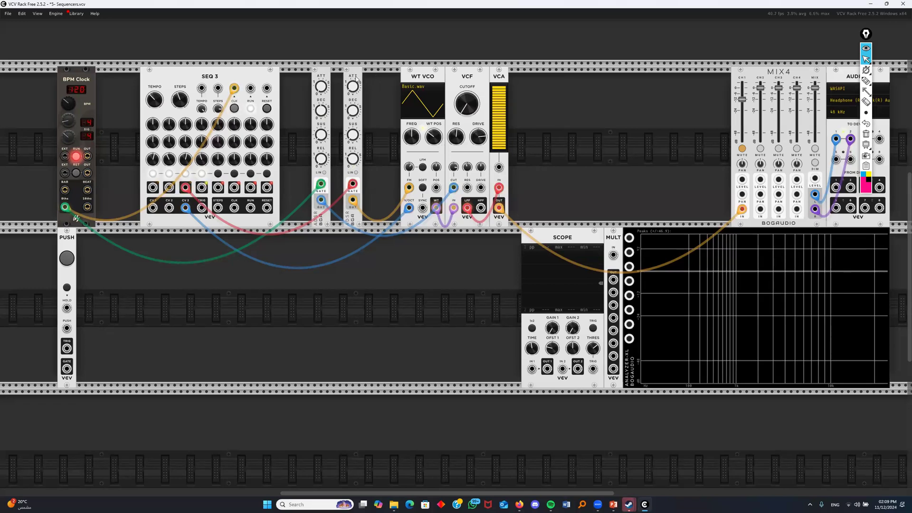
pyautogui.hotkey('ctrl', 'v')
pyautogui.moveTo(372, 81); pyautogui.dragTo(233, 245)
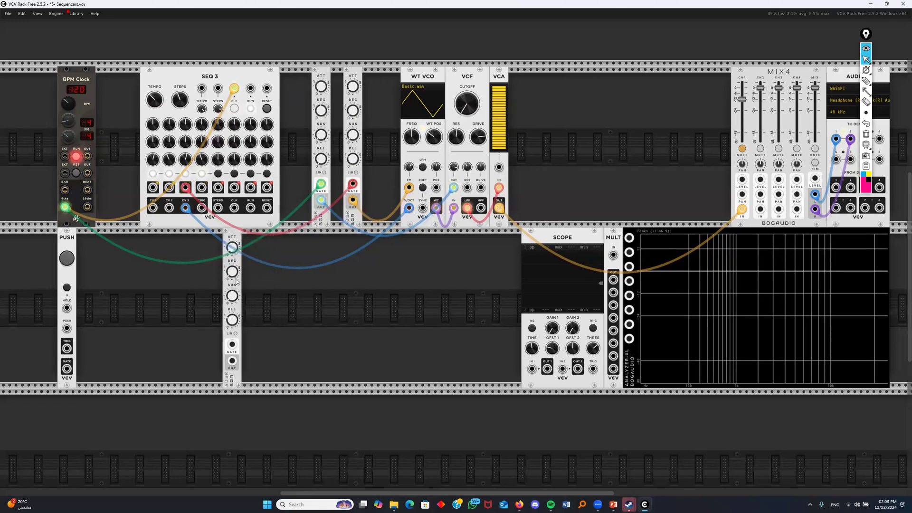
pyautogui.moveTo(87, 190); pyautogui.dragTo(467, 187)
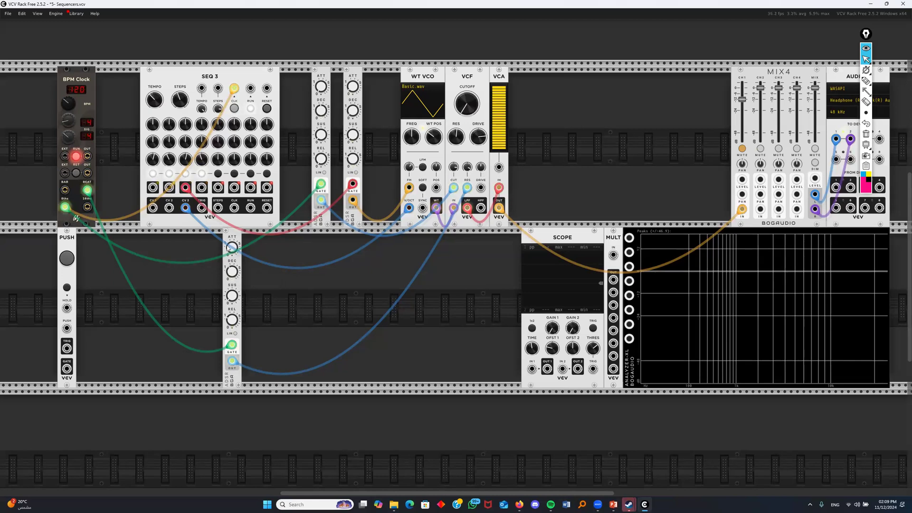
# Unmute MIX4 channel 1, compare VCF without and with the resonance envelope while varying resonance, decay and cutoff, and mute the channel again
pyautogui.click(742, 148)
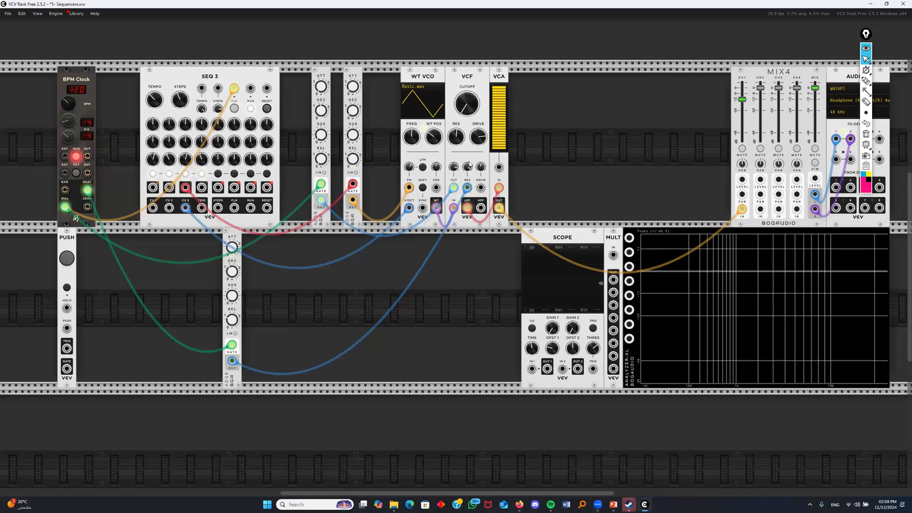
pyautogui.moveTo(467, 188); pyautogui.dragTo(464, 235)
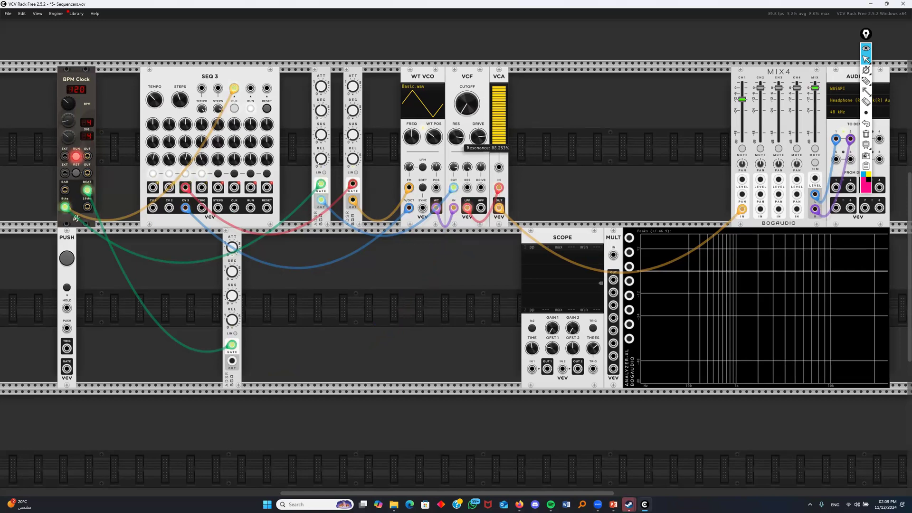
pyautogui.moveTo(456, 137); pyautogui.dragTo(456, 142)
pyautogui.moveTo(231, 360); pyautogui.dragTo(469, 191)
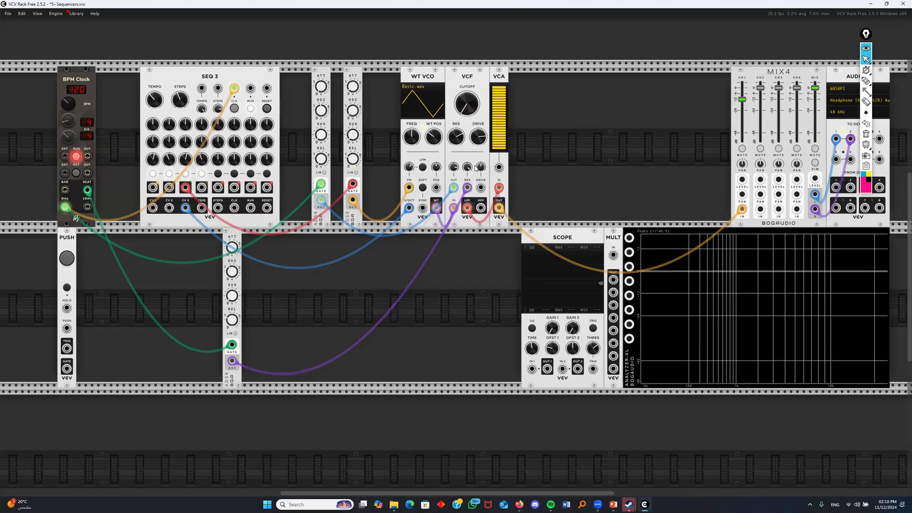
pyautogui.moveTo(231, 272); pyautogui.dragTo(231, 270)
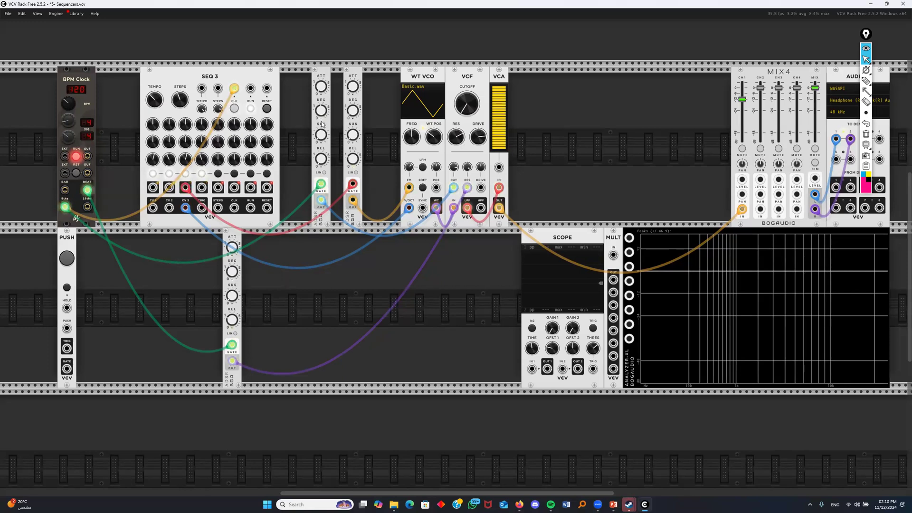
pyautogui.moveTo(461, 104)
pyautogui.mouseDown()
pyautogui.moveTo(462, 85)
pyautogui.moveTo(462, 107)
pyautogui.mouseUp()
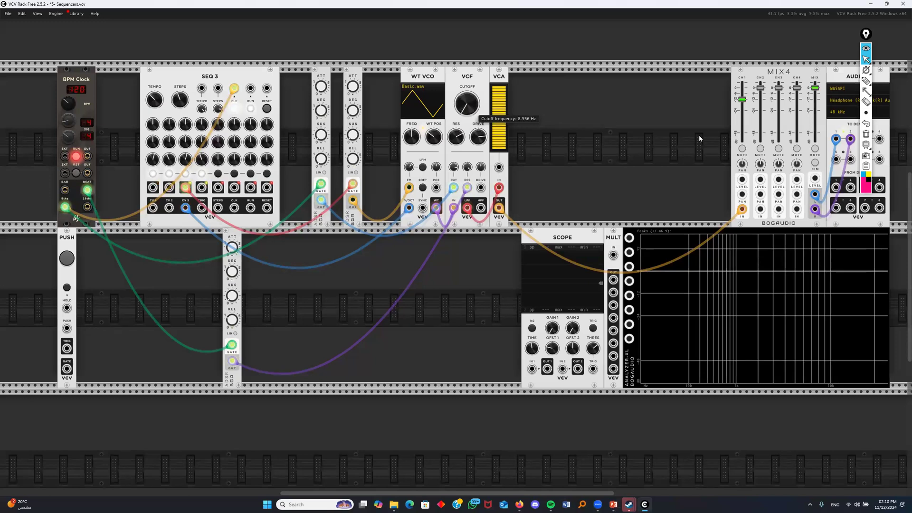
pyautogui.click(742, 148)
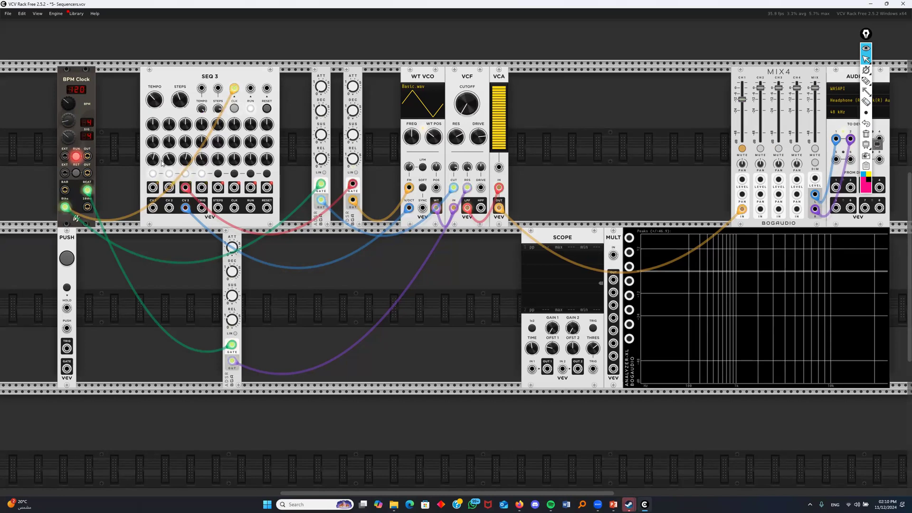
pyautogui.moveTo(155, 159)
pyautogui.click(6, 15)
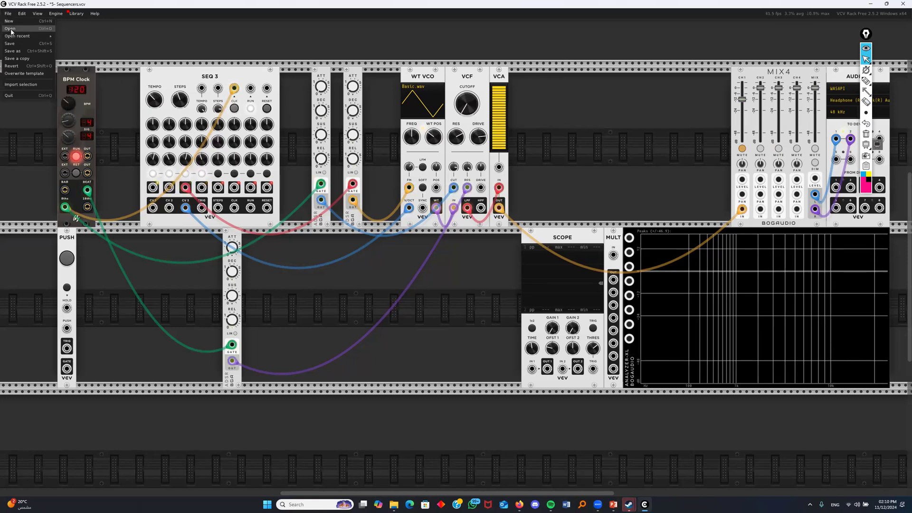
pyautogui.click(10, 32)
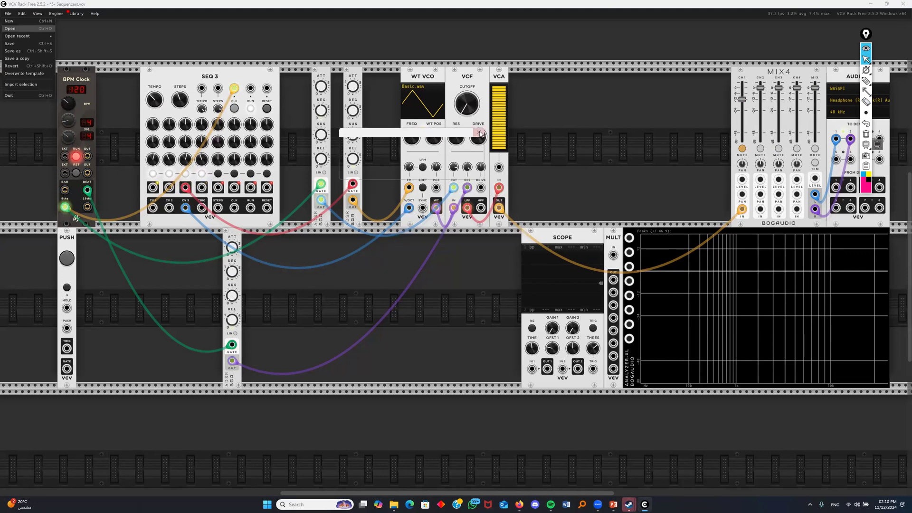
pyautogui.click(480, 134)
# Open the patch "6- Sequencers & Quantizers.vcv"
pyautogui.click(7, 14)
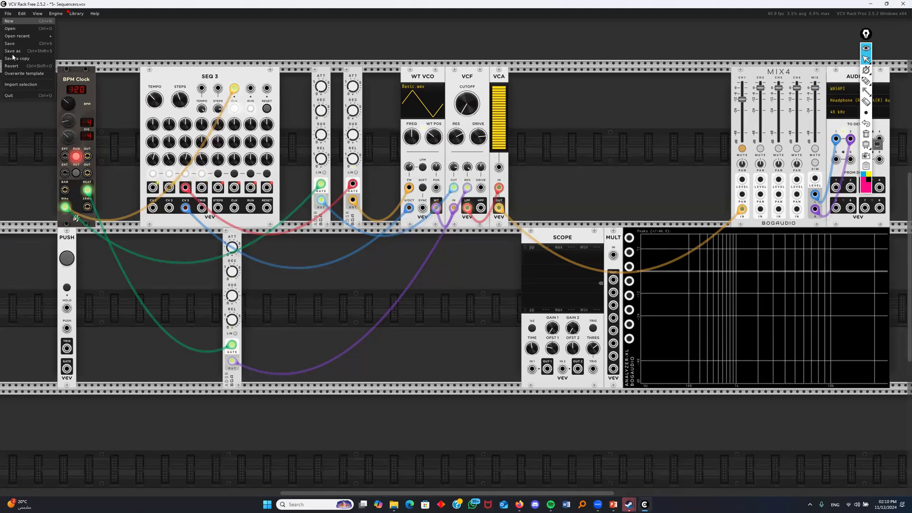
pyautogui.click(10, 28)
pyautogui.click(477, 276)
pyautogui.doubleClick(219, 115)
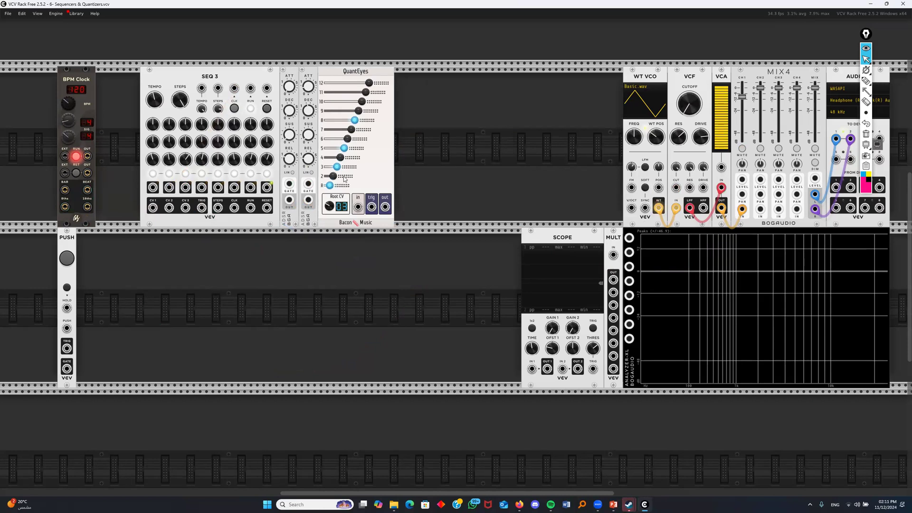
# Move WT VCO near QuantEyes with its VCF cable removed, and patch BPM Clock's Beat output to SEQ 3's clock input
pyautogui.click(345, 149)
pyautogui.click(337, 167)
pyautogui.moveTo(635, 81); pyautogui.dragTo(458, 81)
pyautogui.moveTo(674, 208); pyautogui.dragTo(561, 178)
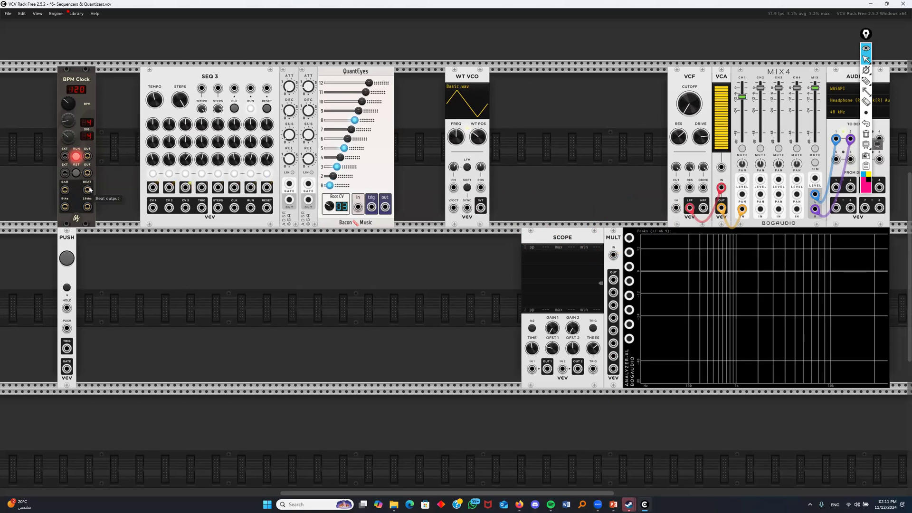
pyautogui.moveTo(87, 192); pyautogui.dragTo(234, 89)
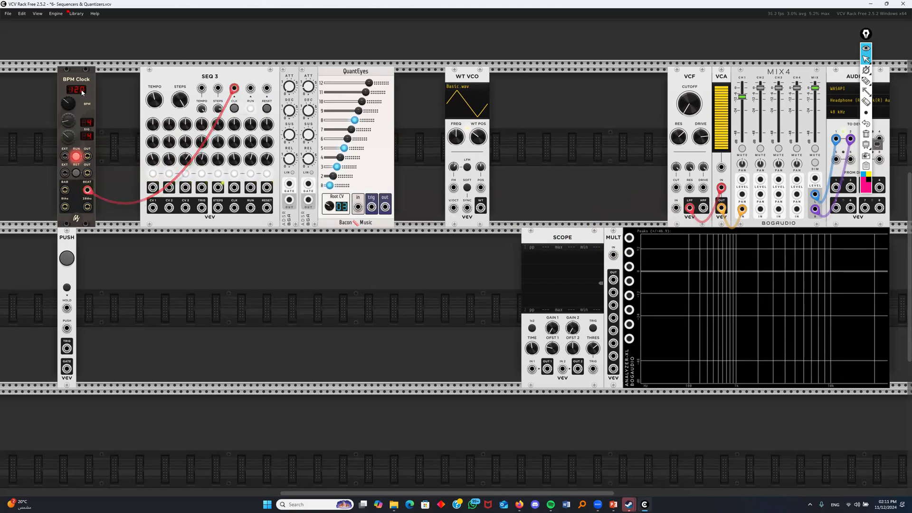
# Draw an arrow pointing at BPM Clock's tempo display and clear it again
pyautogui.click(865, 91)
pyautogui.moveTo(210, 28); pyautogui.dragTo(86, 88)
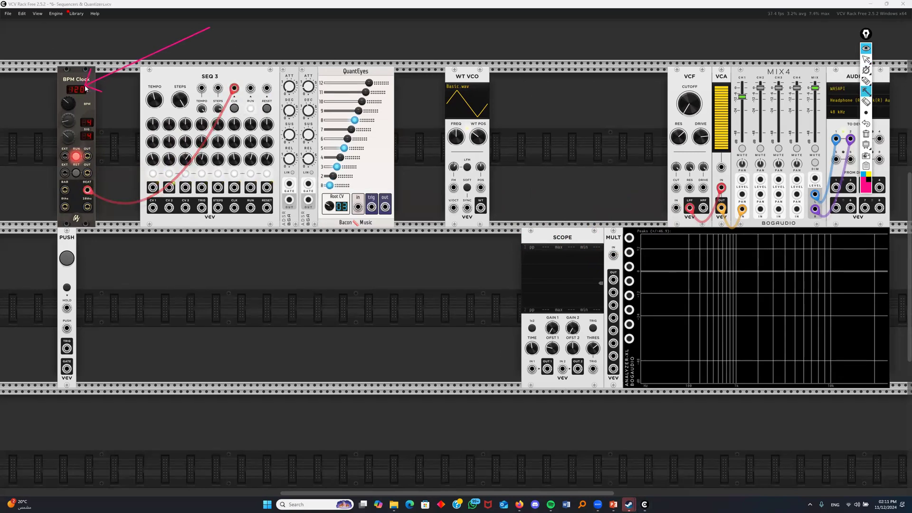
pyautogui.click(866, 134)
pyautogui.click(865, 59)
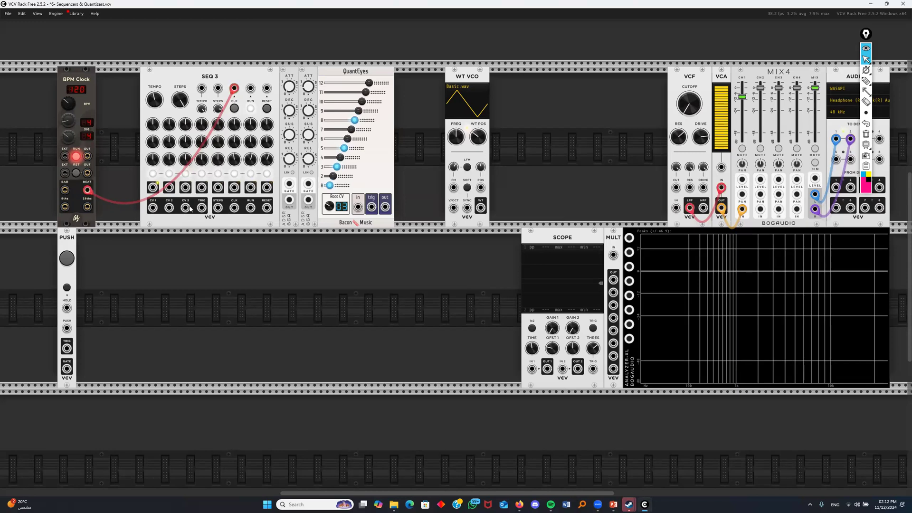
# Patch SEQ 3's CV 3 output through QuantEyes to WT VCO's V/OCT input, and WT VCO's output to VCF's input
pyautogui.moveTo(185, 207); pyautogui.dragTo(277, 209)
pyautogui.moveTo(205, 220); pyautogui.dragTo(358, 208)
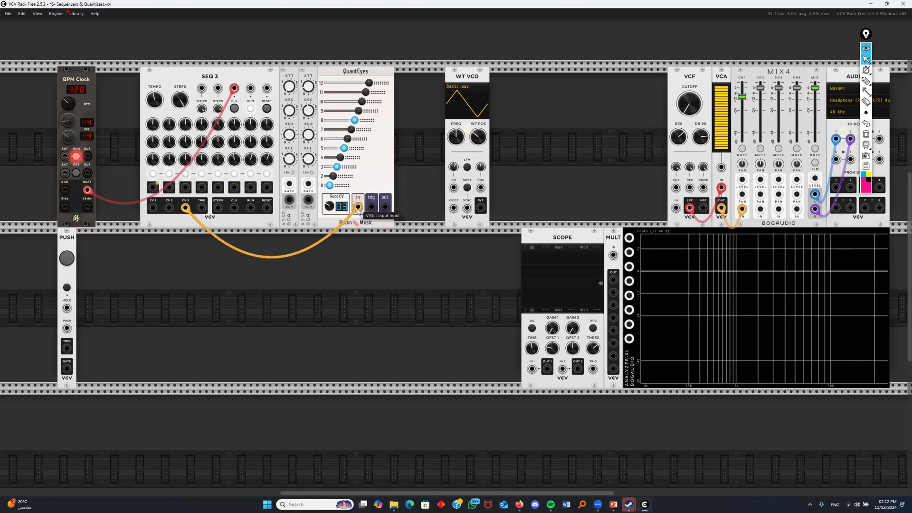
pyautogui.moveTo(385, 208); pyautogui.dragTo(453, 212)
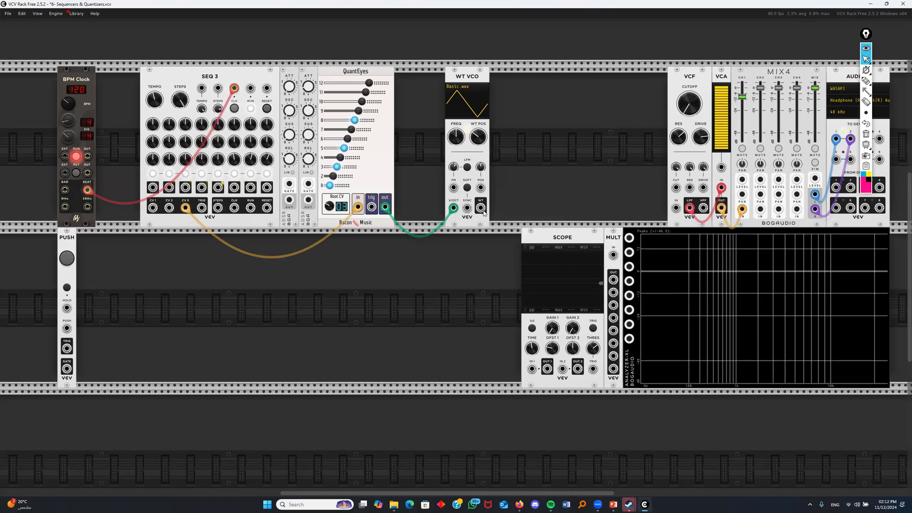
pyautogui.moveTo(482, 208); pyautogui.dragTo(722, 188)
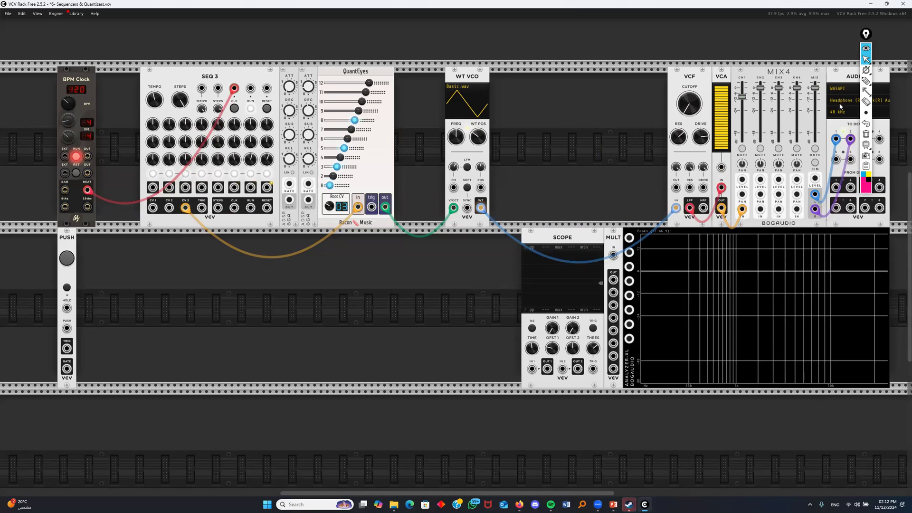
# Lower MIX4 channel 1's level and adjust VCF's cutoff while varying SEQ 3's steps and CV 3 values
pyautogui.moveTo(743, 97); pyautogui.dragTo(687, 79)
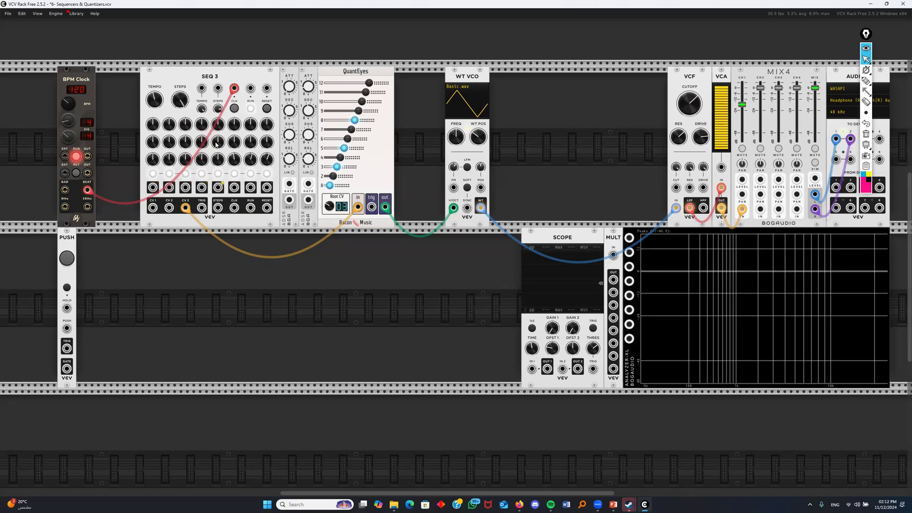
pyautogui.moveTo(182, 101); pyautogui.dragTo(182, 106)
pyautogui.moveTo(152, 159); pyautogui.dragTo(153, 162)
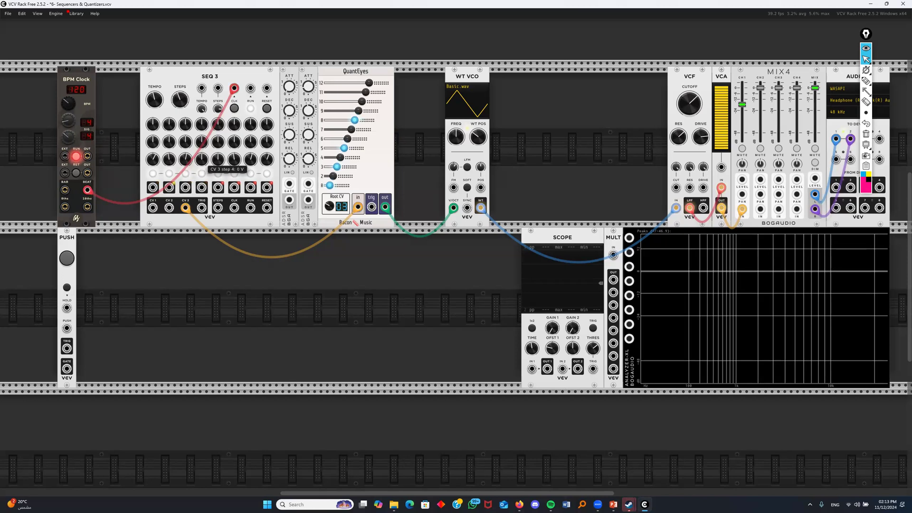
pyautogui.moveTo(197, 161); pyautogui.dragTo(199, 160)
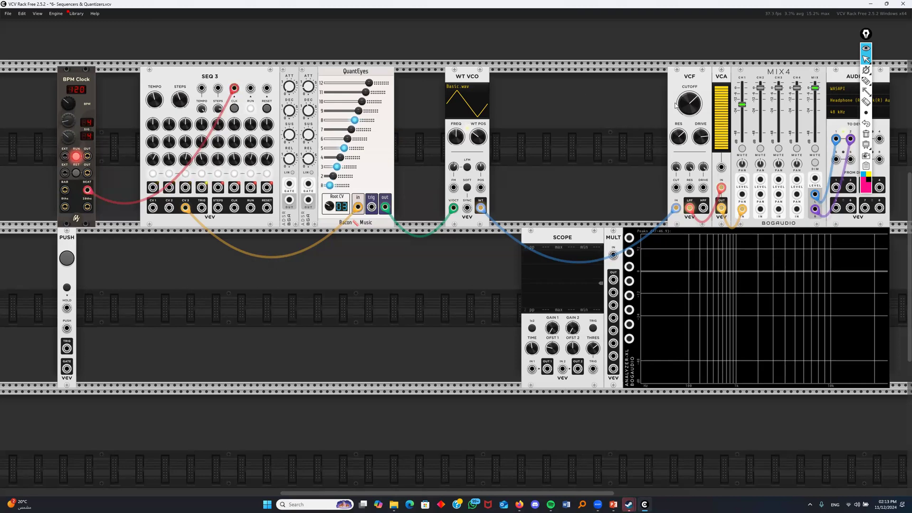
pyautogui.moveTo(693, 108); pyautogui.dragTo(693, 119)
# Clock SEQ 3 from BPM Clock's 8ths output and vary its steps, VCF's cutoff and WT VCO's wavetable position towards a sawtooth
pyautogui.moveTo(88, 190); pyautogui.dragTo(65, 207)
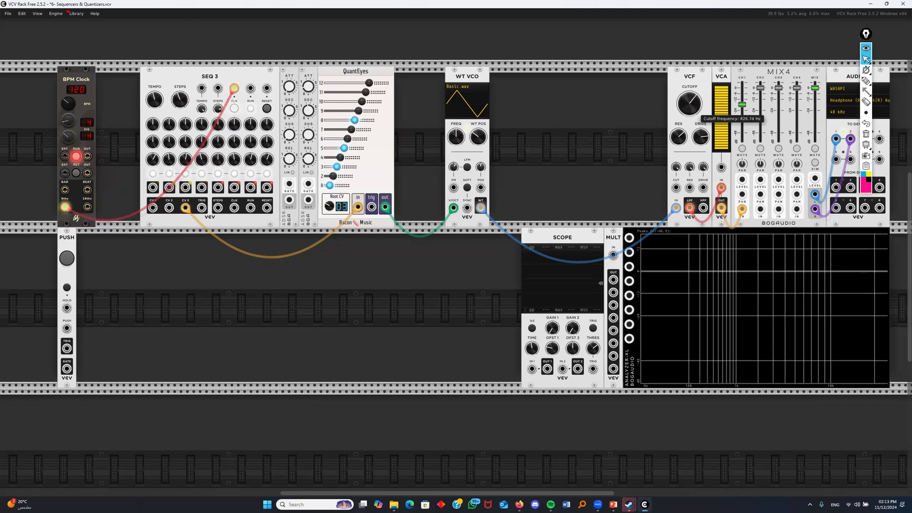
pyautogui.moveTo(181, 104); pyautogui.dragTo(208, 162)
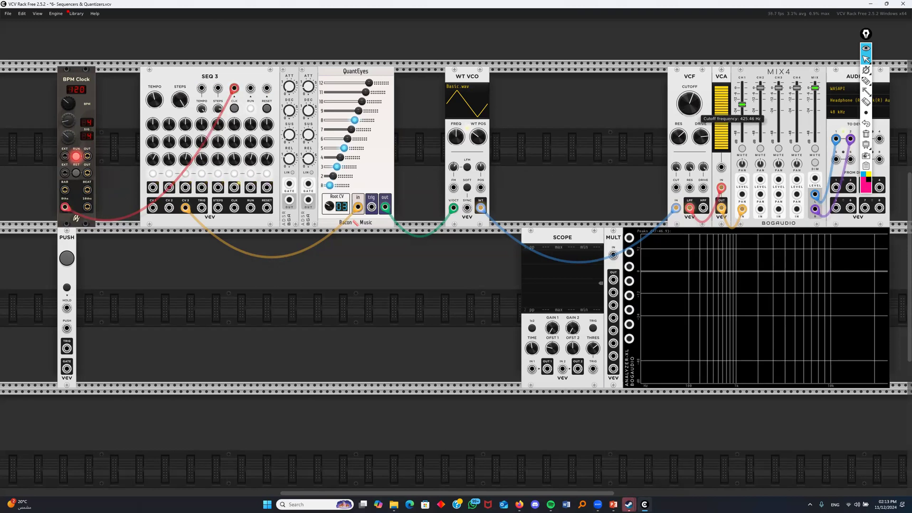
pyautogui.moveTo(689, 103)
pyautogui.mouseDown()
pyautogui.moveTo(690, 80)
pyautogui.moveTo(690, 90)
pyautogui.mouseUp()
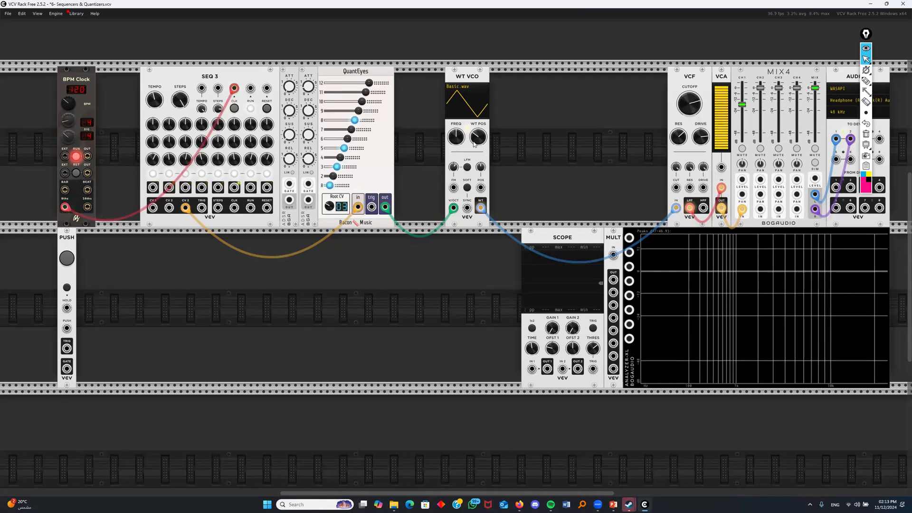
pyautogui.moveTo(478, 137); pyautogui.dragTo(478, 126)
# Move VCF closer to WT VCO and add another ADSR in the row below SEQ 3
pyautogui.moveTo(679, 83); pyautogui.dragTo(566, 83)
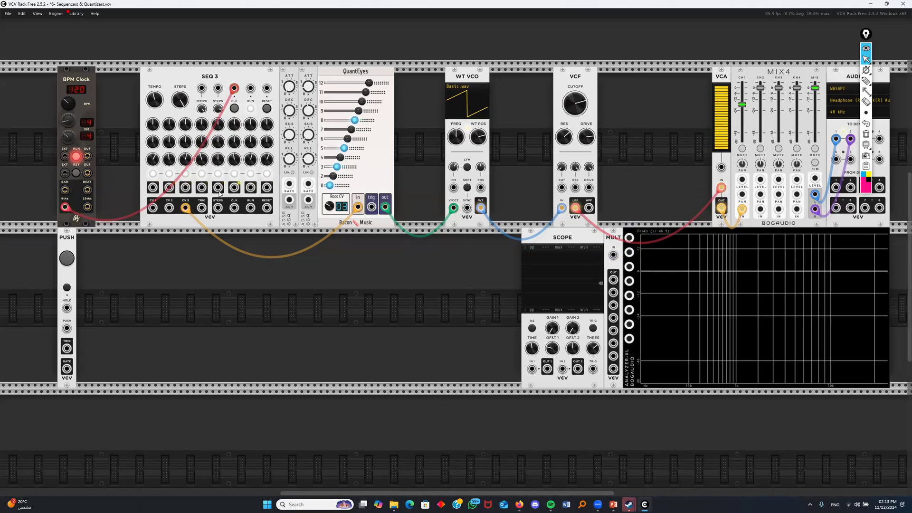
pyautogui.moveTo(234, 187); pyautogui.dragTo(257, 302)
pyautogui.rightClick(38, 31)
pyautogui.write('e')
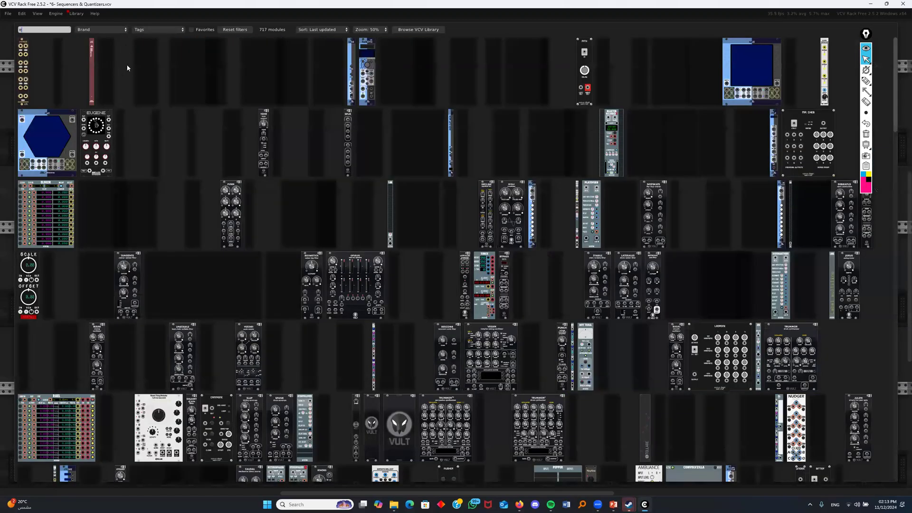
pyautogui.write('n')
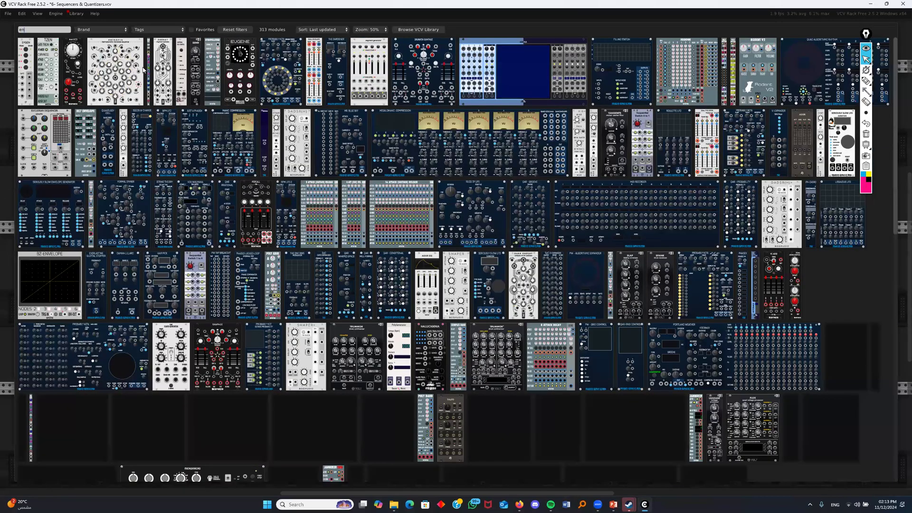
pyautogui.write('v')
pyautogui.press('Escape')
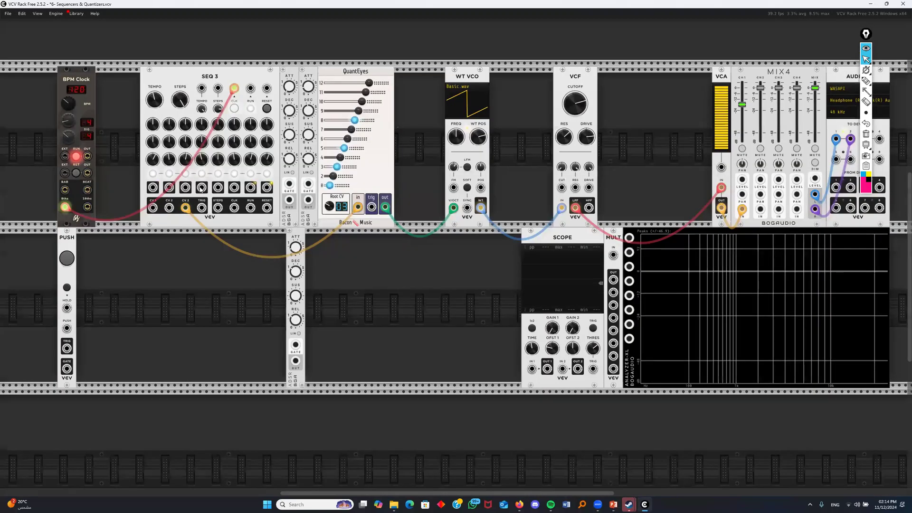
# Patch SEQ 3's Step 4 output to the new ADSR's gate and its envelope to VCF's cutoff input, and adjust the attack with channel 1 unmuted
pyautogui.moveTo(201, 187); pyautogui.dragTo(297, 366)
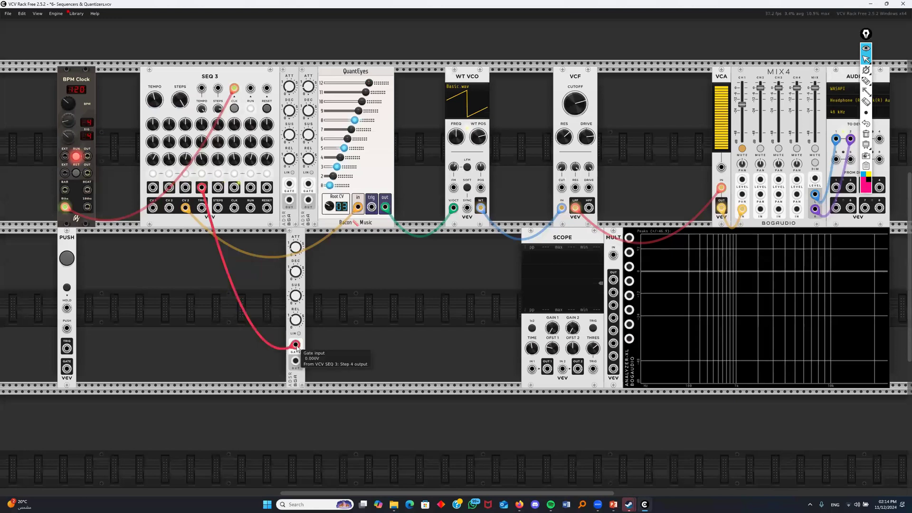
pyautogui.moveTo(295, 361); pyautogui.dragTo(555, 188)
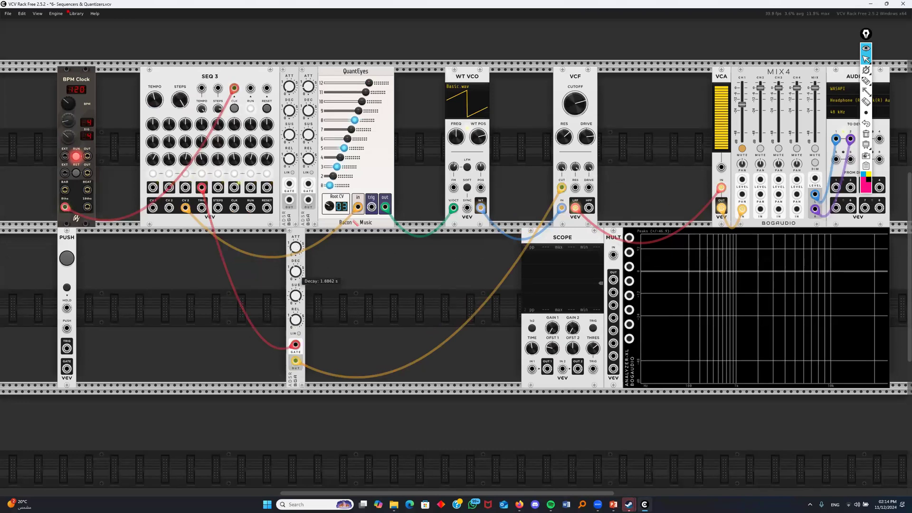
pyautogui.click(742, 151)
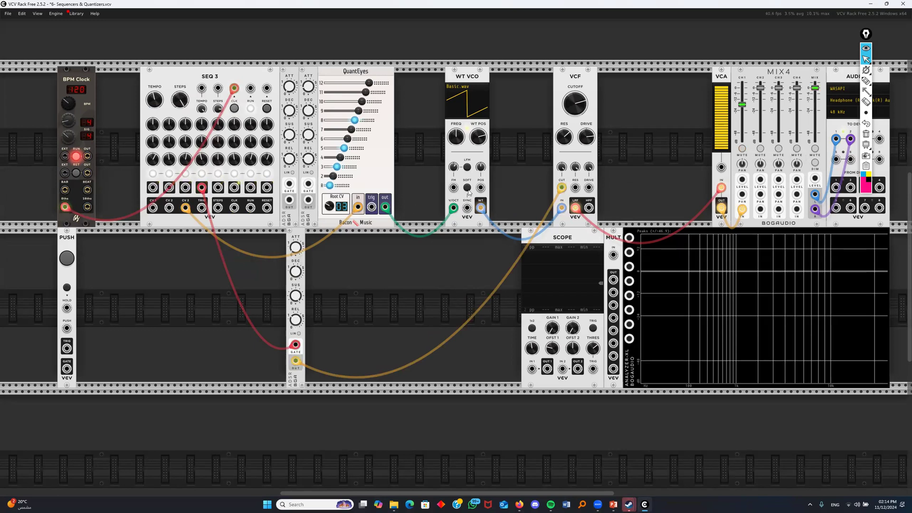
pyautogui.moveTo(296, 247); pyautogui.dragTo(296, 245)
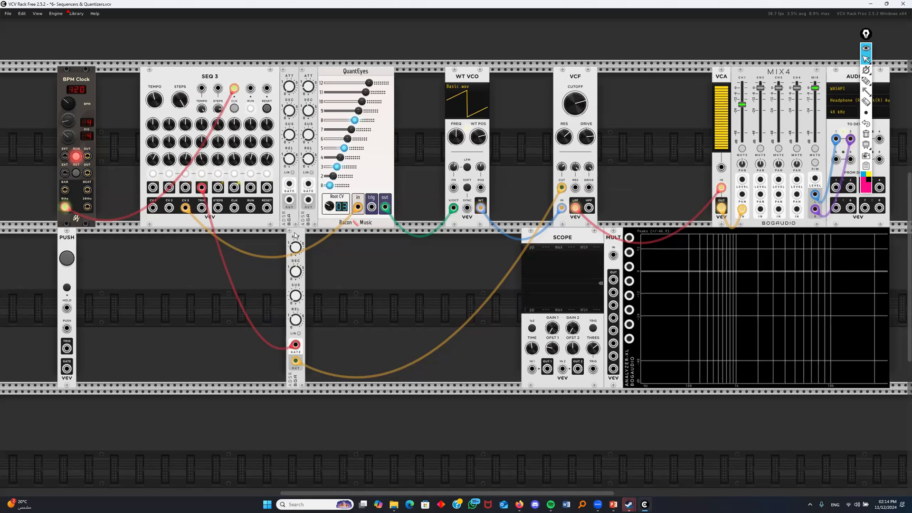
# Delete the ADSR in the row below SEQ 3 and mute MIX4's channel 1
pyautogui.press('Delete')
pyautogui.click(742, 148)
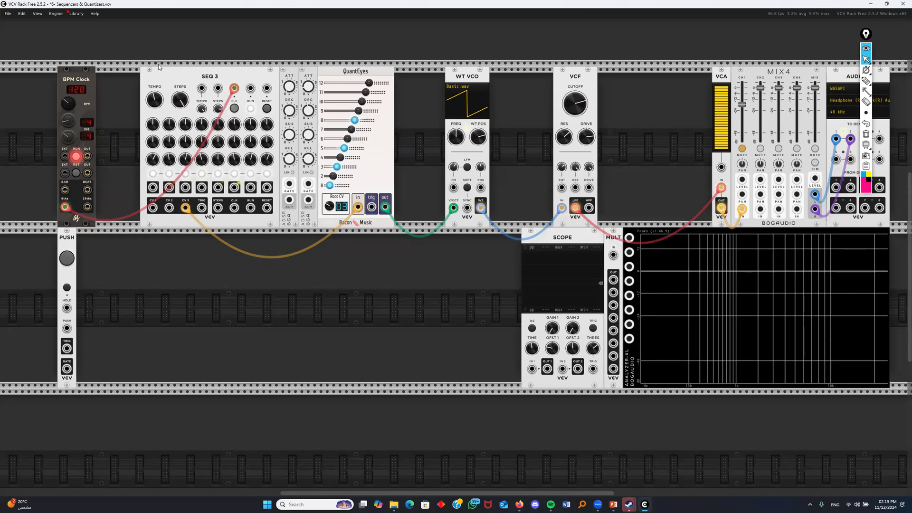
# Open the patch "7- Attenuators" from the Pearl Bay folder, discarding the current patch's unsaved changes
pyautogui.click(9, 14)
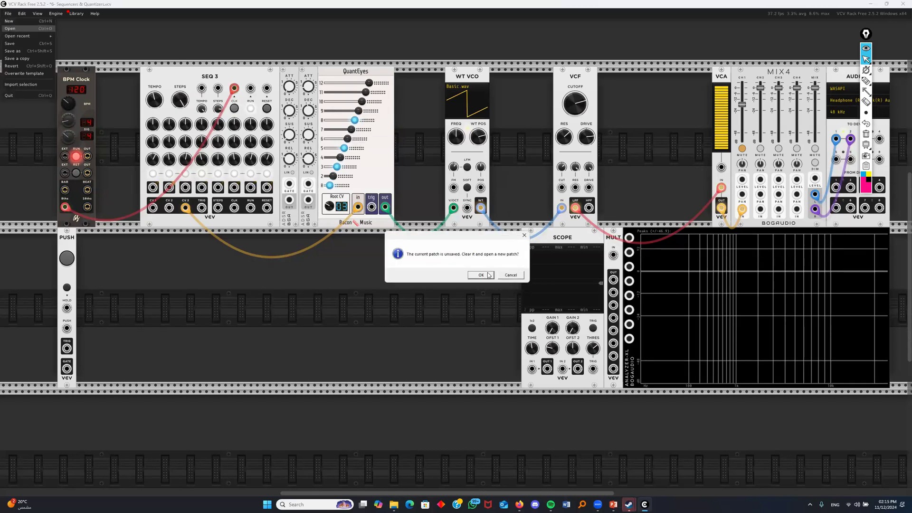
pyautogui.click(481, 276)
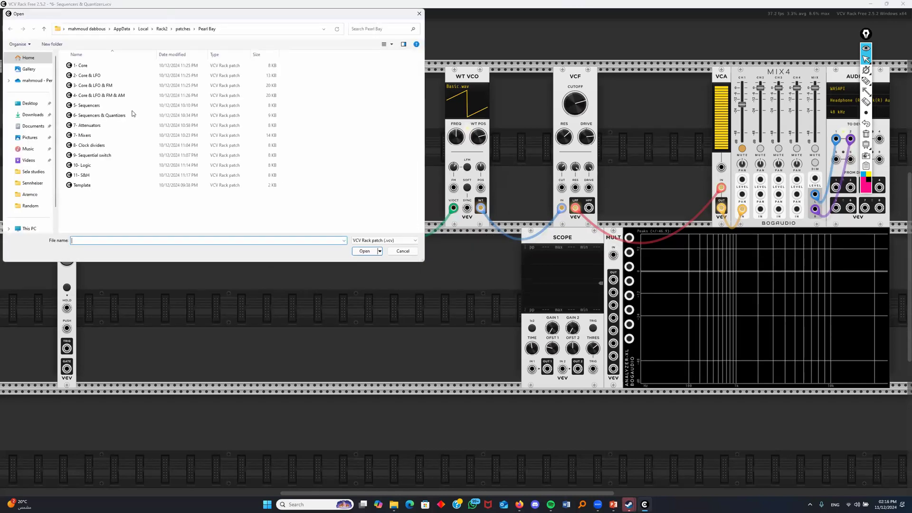
pyautogui.click(93, 126)
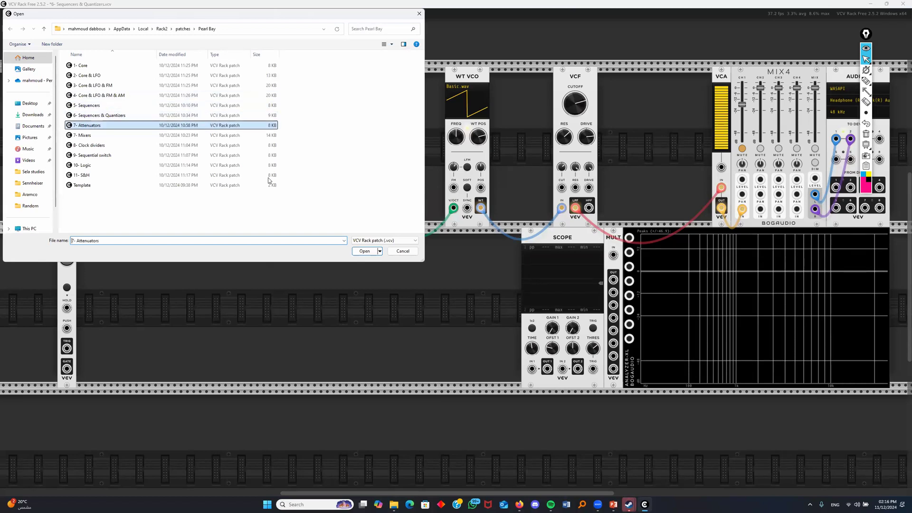
pyautogui.click(375, 251)
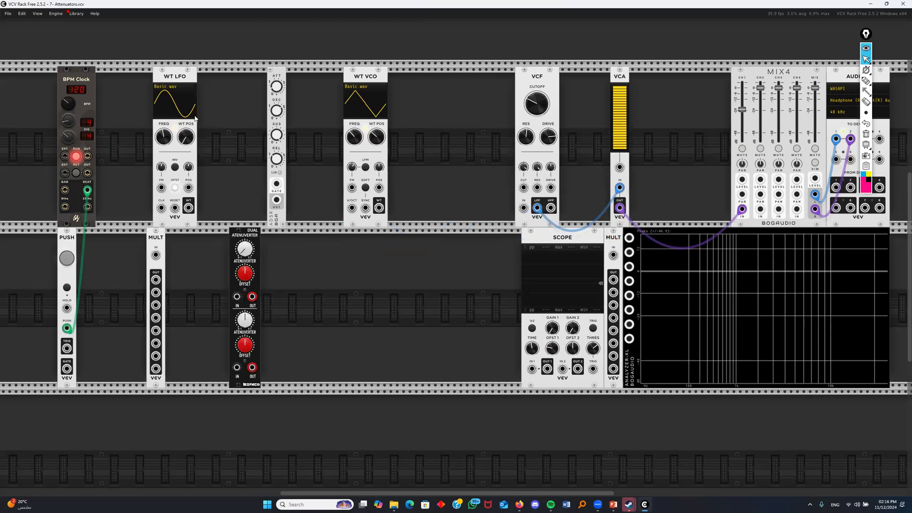
# Shift WT LFO slightly away from BPM Clock and patch PUSH's gate output to SCOPE's first input
pyautogui.moveTo(151, 80)
pyautogui.mouseDown()
pyautogui.moveTo(120, 79)
pyautogui.moveTo(157, 79)
pyautogui.mouseUp()
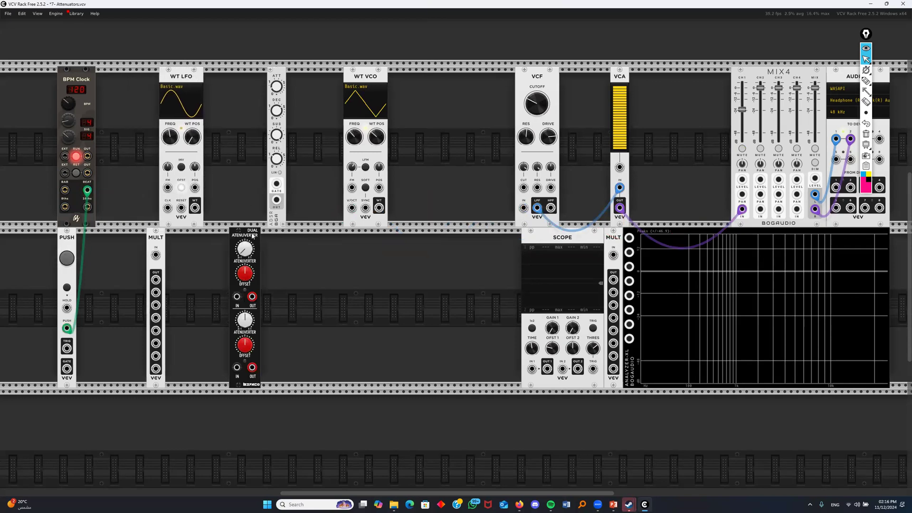
pyautogui.moveTo(248, 254)
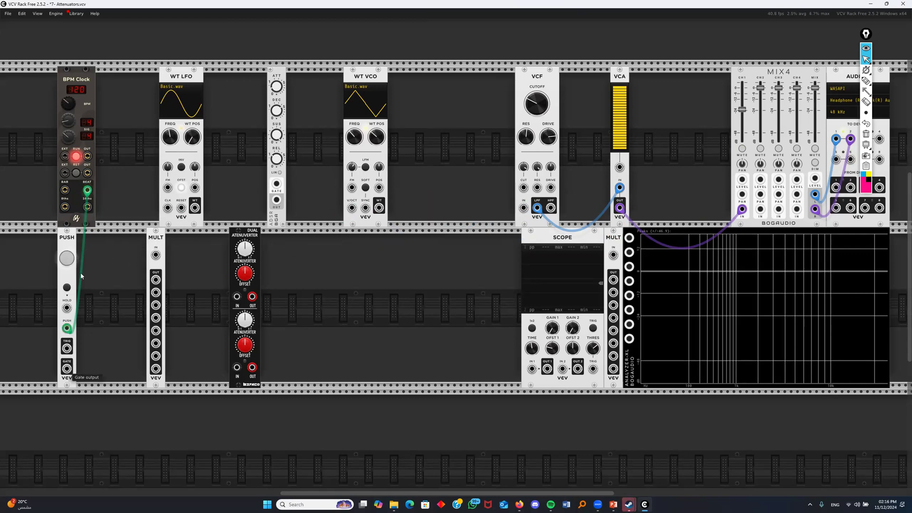
pyautogui.moveTo(89, 191); pyautogui.dragTo(67, 328)
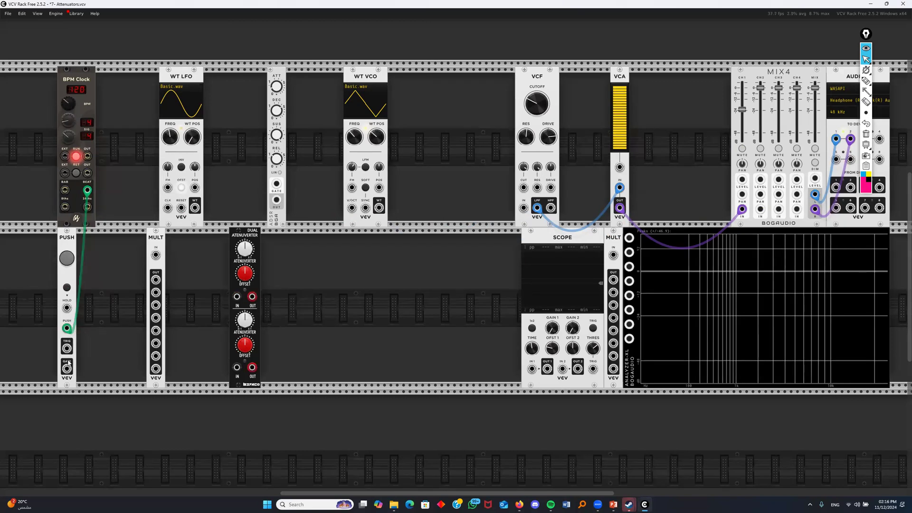
pyautogui.moveTo(68, 370); pyautogui.dragTo(532, 371)
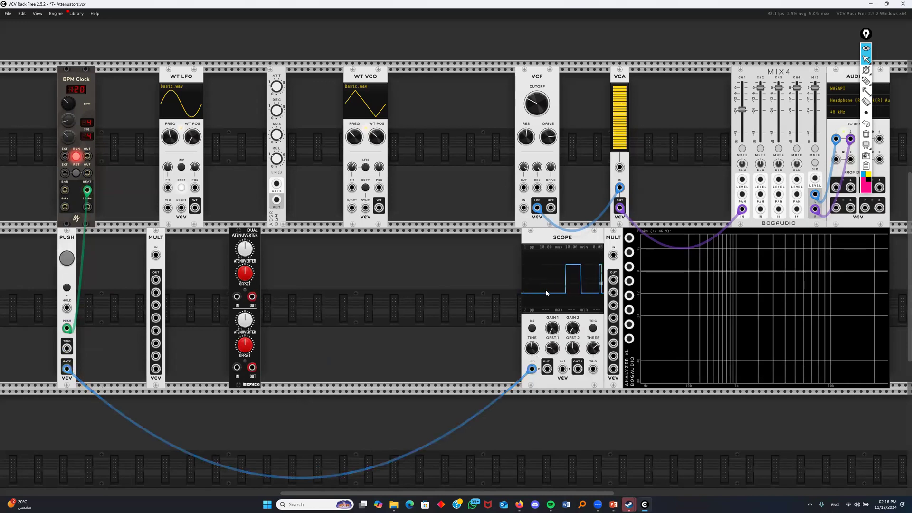
# Route PUSH's gate through the Dual Attenuverter's first channel to SCOPE input 1, turn its gain negative and adjust the scope's first offset
pyautogui.moveTo(532, 369)
pyautogui.mouseDown()
pyautogui.moveTo(321, 377)
pyautogui.moveTo(214, 315)
pyautogui.moveTo(238, 273)
pyautogui.moveTo(236, 297)
pyautogui.moveTo(532, 369)
pyautogui.mouseUp()
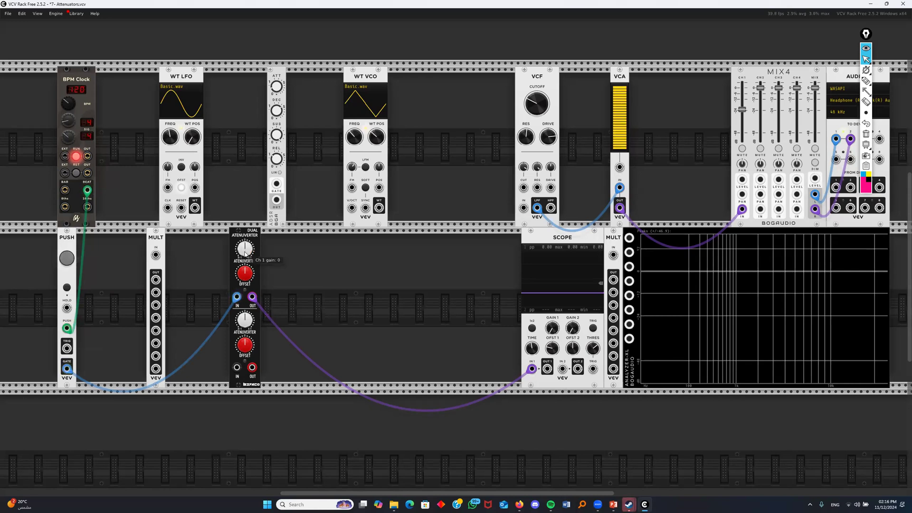
pyautogui.moveTo(244, 248); pyautogui.dragTo(245, 299)
pyautogui.moveTo(553, 350)
pyautogui.mouseDown()
pyautogui.moveTo(553, 343)
pyautogui.moveTo(552, 351)
pyautogui.mouseUp()
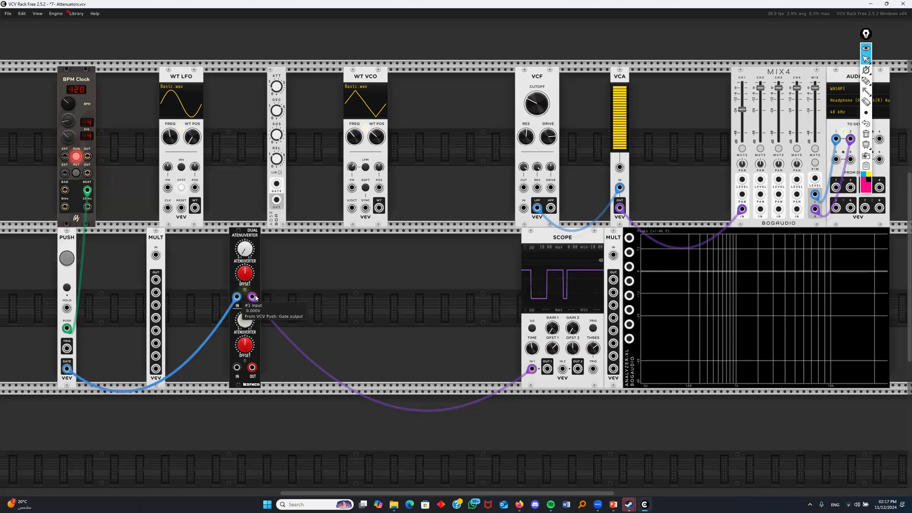
# Split PUSH's gate through MULT to SCOPE input 1 and through the attenuverter to input 2, and lower the scope's first offset
pyautogui.moveTo(253, 297); pyautogui.dragTo(307, 304)
pyautogui.moveTo(237, 297); pyautogui.dragTo(531, 369)
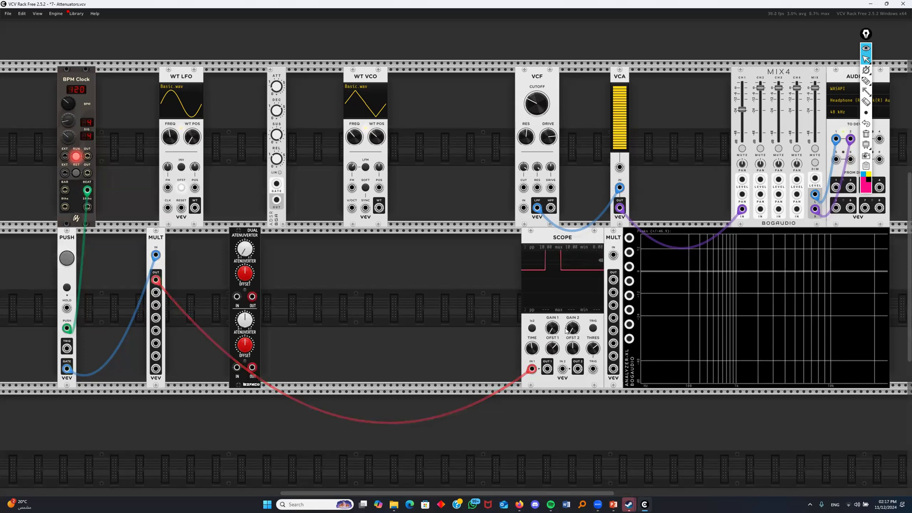
pyautogui.moveTo(550, 348); pyautogui.dragTo(551, 482)
pyautogui.moveTo(284, 309)
pyautogui.mouseDown()
pyautogui.moveTo(240, 306)
pyautogui.moveTo(236, 296)
pyautogui.moveTo(562, 368)
pyautogui.mouseUp()
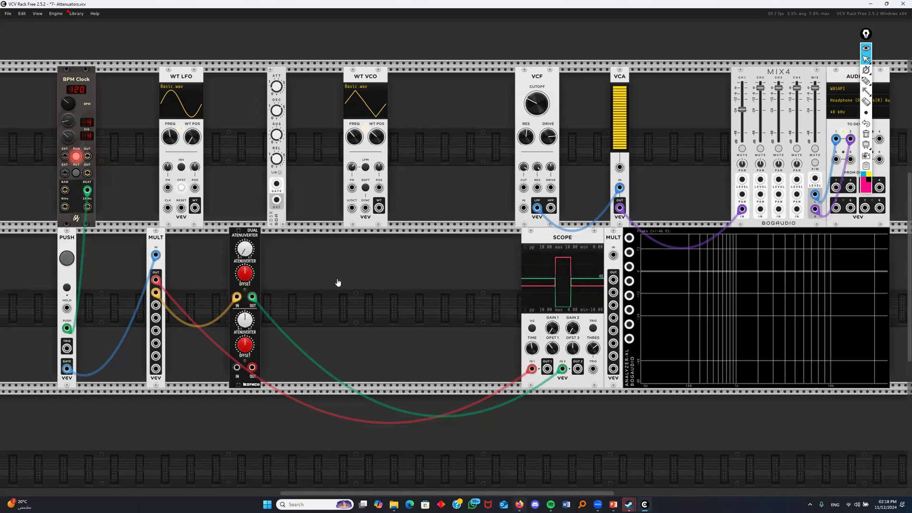
# Switch to the web browser and select the Amplifiers page's address for editing
pyautogui.hotkey('alt', 'Tab')
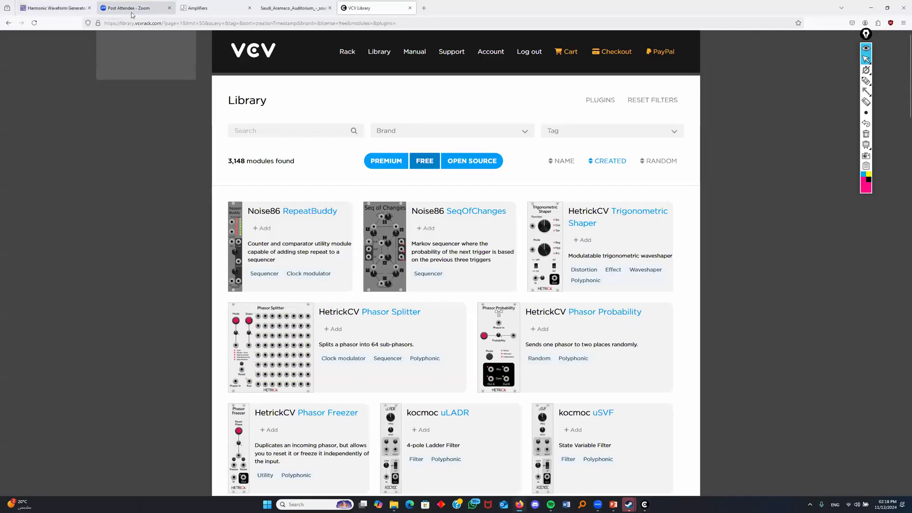
pyautogui.click(199, 8)
pyautogui.click(199, 23)
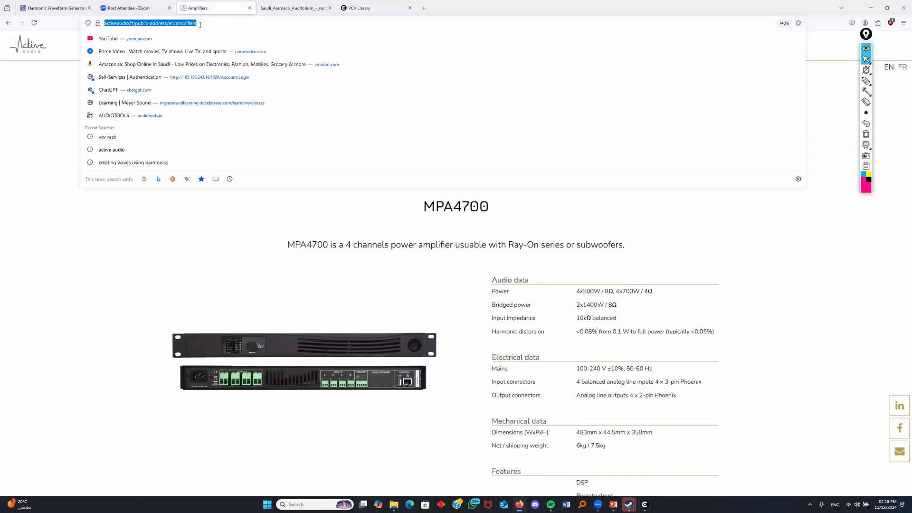
# Search Google Images for "make noise maths" and preview the Equipboard picture of the module at 170% zoom
pyautogui.write('make noise maths')
pyautogui.press('Return')
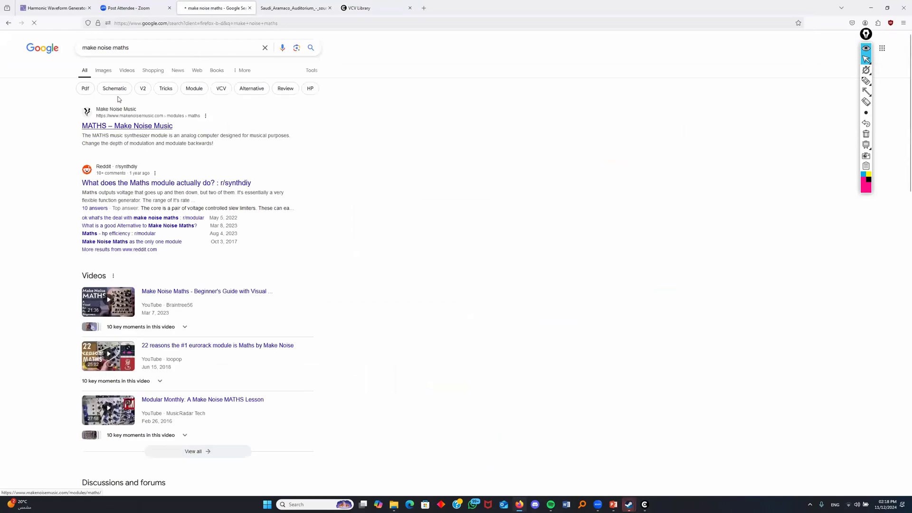
pyautogui.click(104, 71)
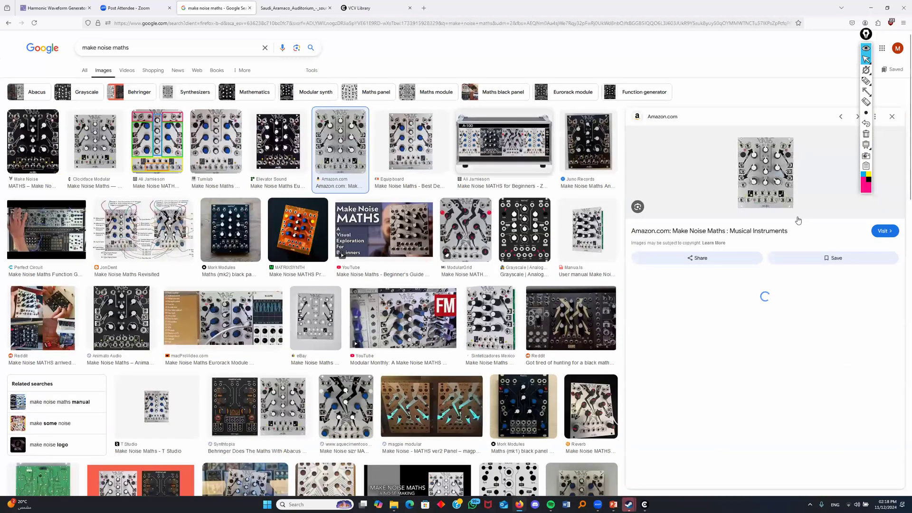
pyautogui.press('Right')
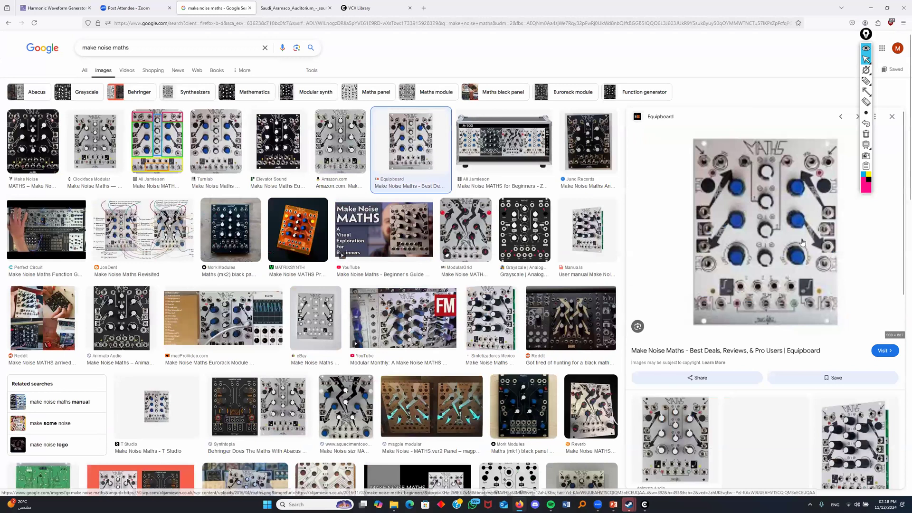
pyautogui.hotkey('ctrl', '+')
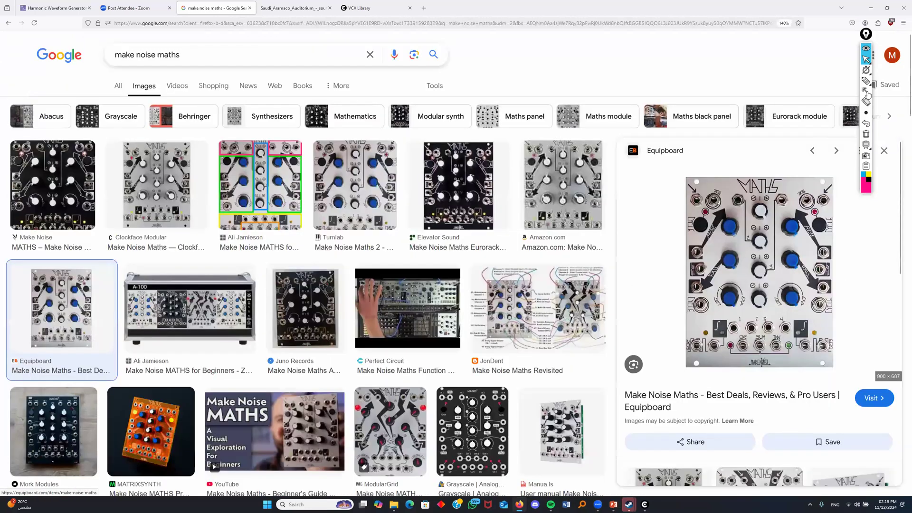
pyautogui.hotkey('ctrl', '+')
pyautogui.hotkey('ctrl', '+')
# Draw arrows to the four centre knobs and the lower output jack on the Maths picture, and clear the annotations
pyautogui.hotkey('ctrl', 'shift', '9')
pyautogui.moveTo(720, 137); pyautogui.dragTo(726, 224)
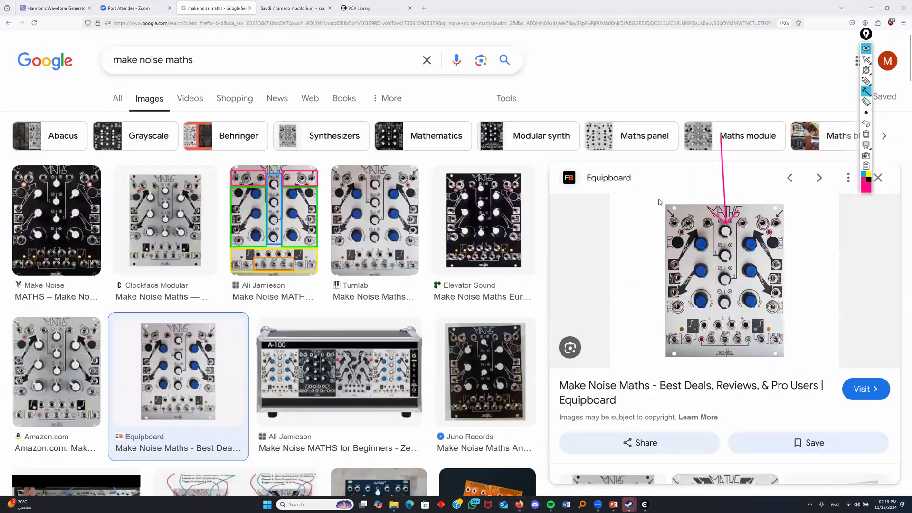
pyautogui.moveTo(637, 180); pyautogui.dragTo(722, 250)
pyautogui.moveTo(615, 232); pyautogui.dragTo(720, 277)
pyautogui.moveTo(638, 315); pyautogui.dragTo(721, 304)
pyautogui.moveTo(762, 380); pyautogui.dragTo(730, 341)
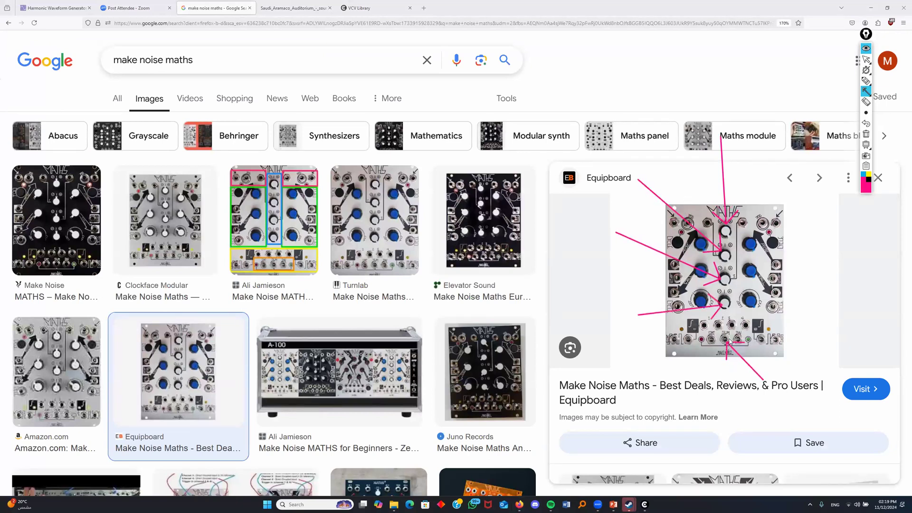
pyautogui.click(865, 136)
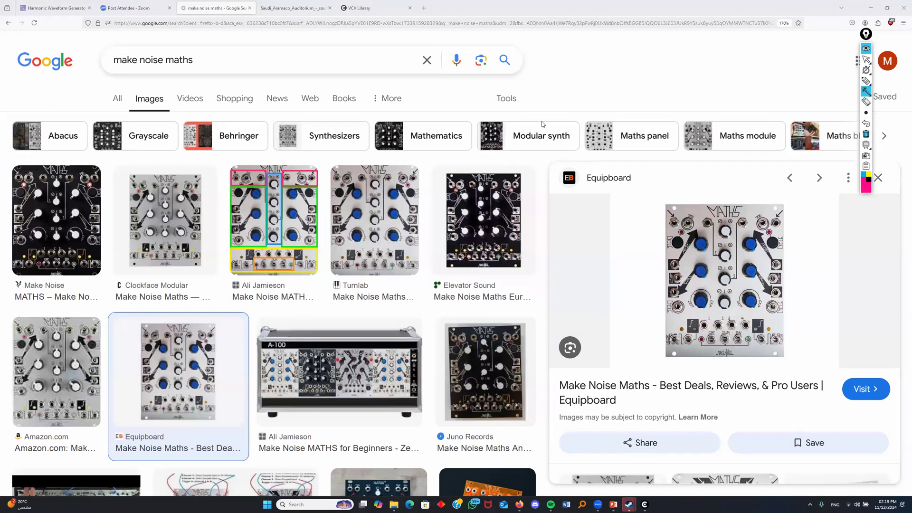
pyautogui.click(866, 59)
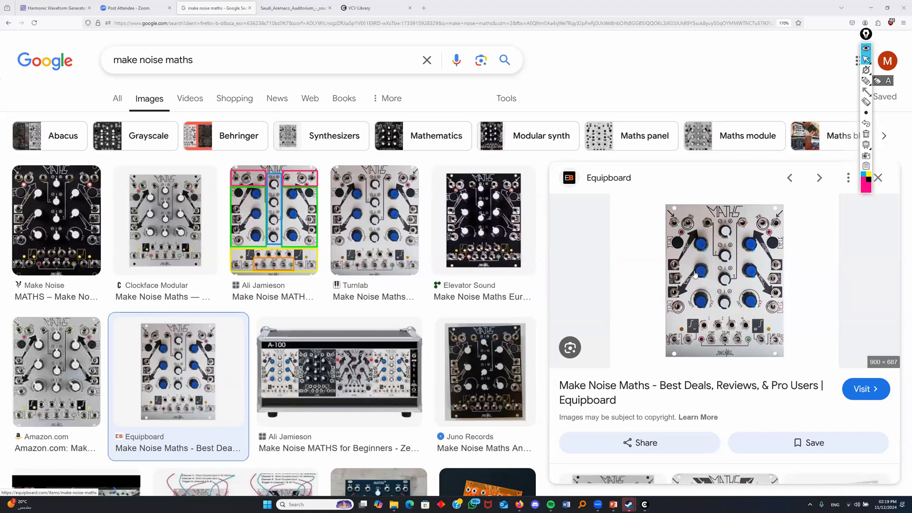
# Switch to VCV Rack and open the patch "7- Mixers", discarding the unsaved changes in the current patch
pyautogui.click(645, 505)
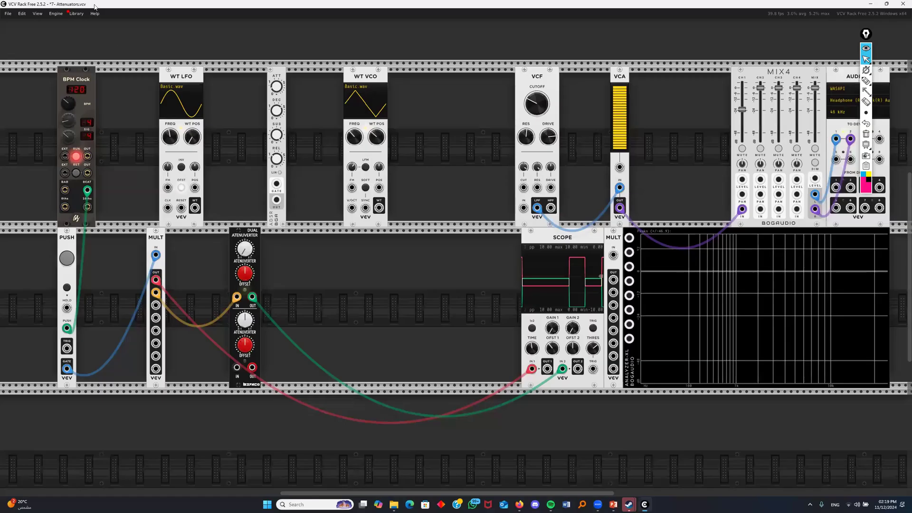
pyautogui.click(7, 13)
pyautogui.click(10, 28)
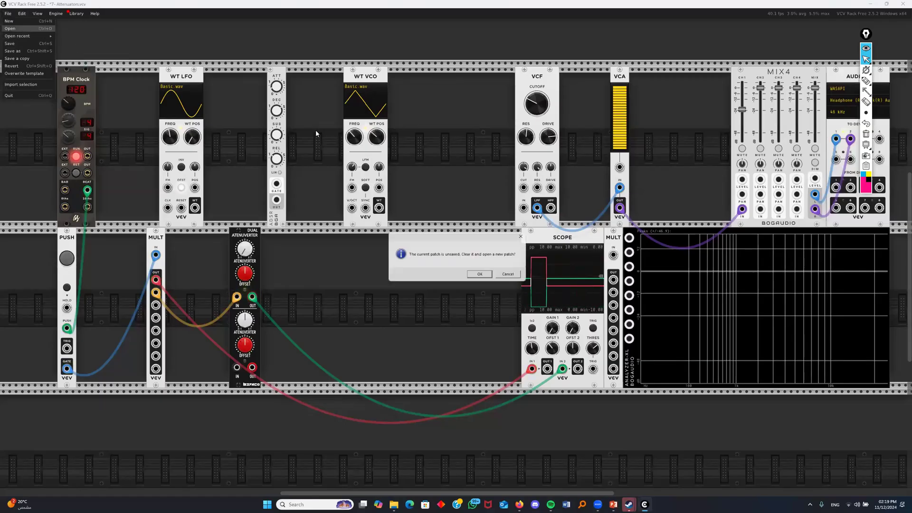
pyautogui.click(475, 276)
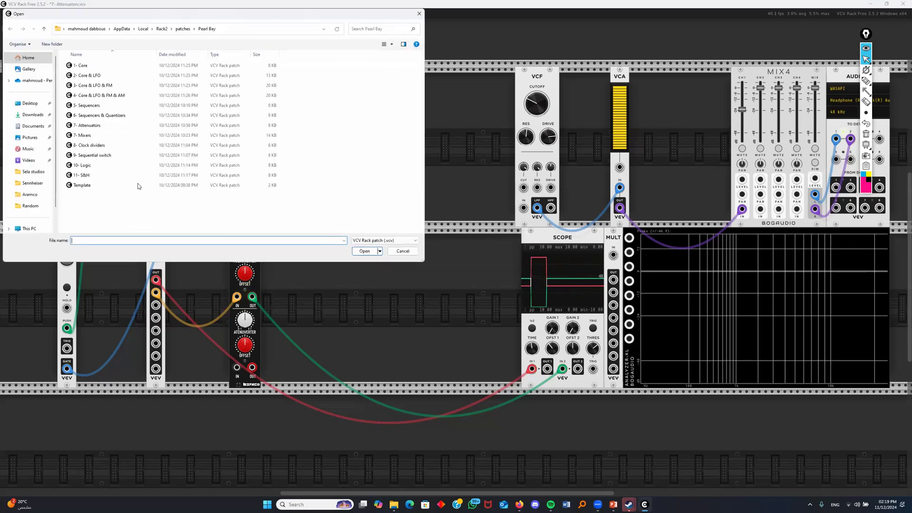
pyautogui.click(85, 136)
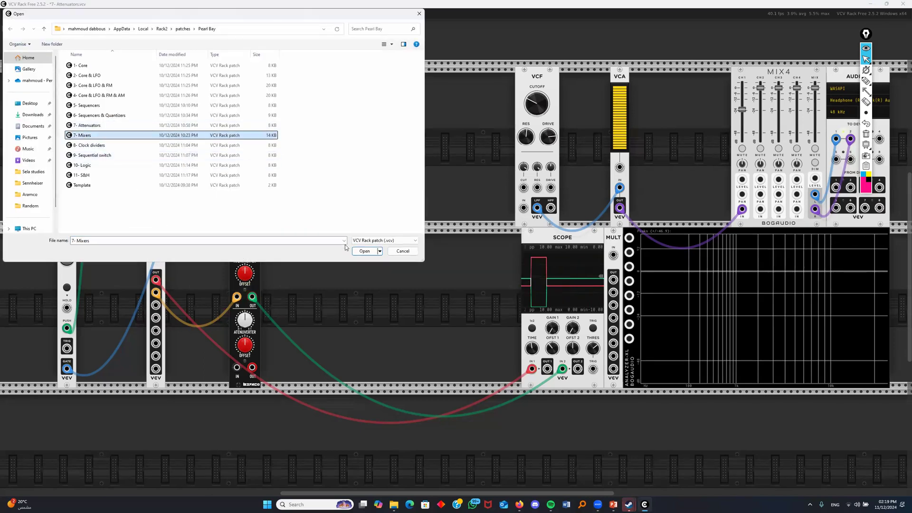
pyautogui.click(364, 251)
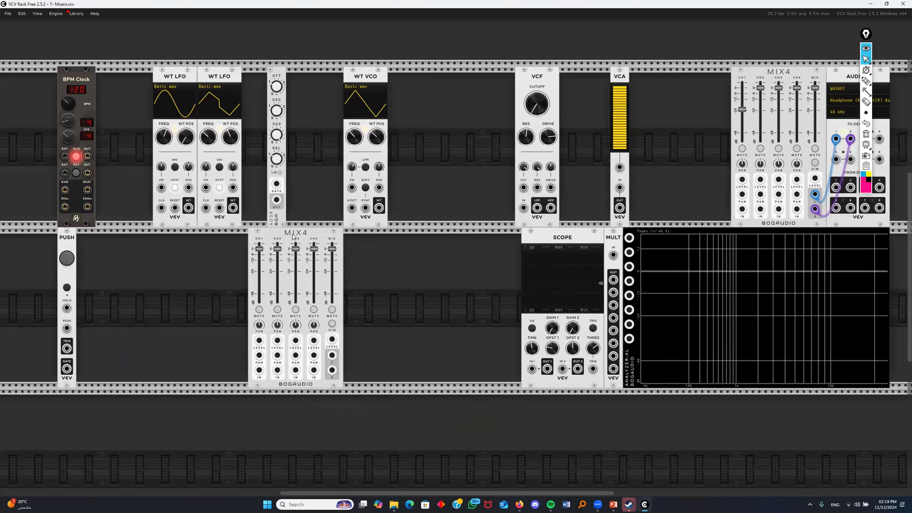
# Reposition the lower MIX4 beneath the WT VCO, shift the second WT LFO and ADSR right, and slightly raise the output mixer's channel 1 fader
pyautogui.moveTo(293, 242); pyautogui.dragTo(388, 242)
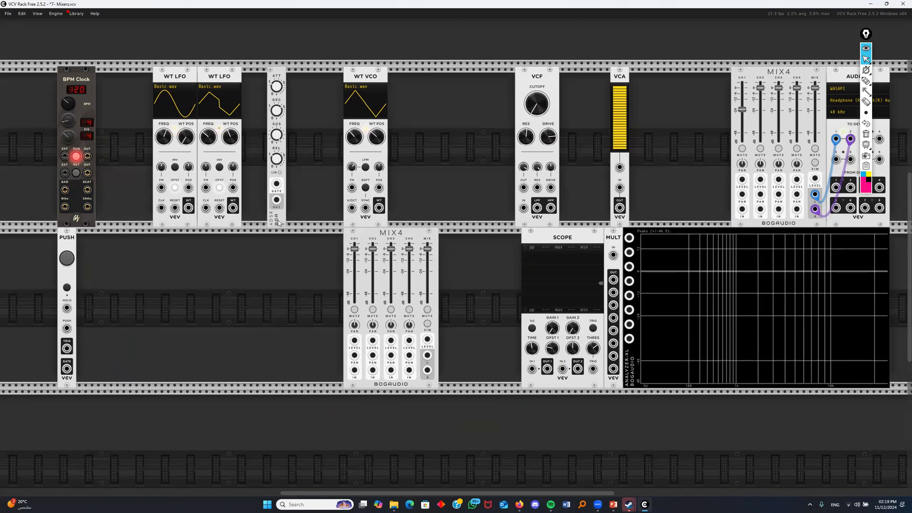
pyautogui.moveTo(745, 110); pyautogui.dragTo(742, 100)
pyautogui.moveTo(223, 85); pyautogui.dragTo(295, 72)
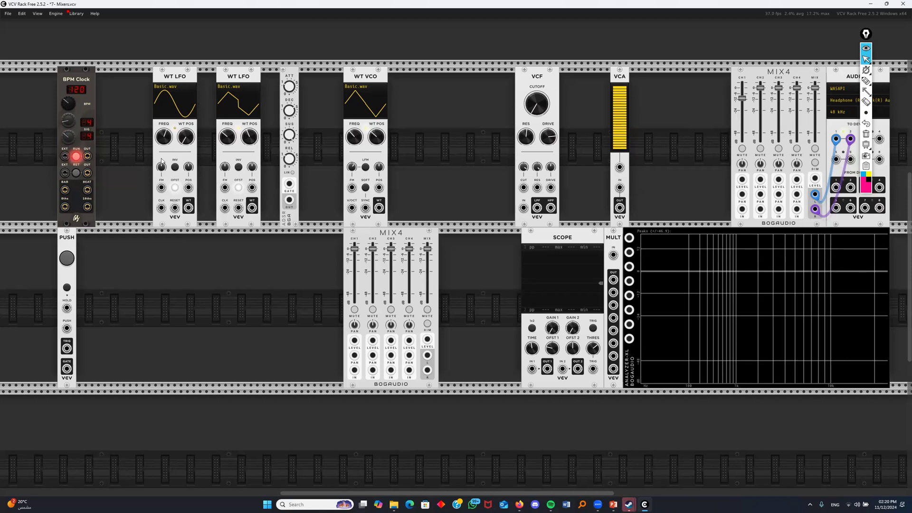
# Patch the two LFOs and the ADSR into muted channels 1–3 of the lower MIX4, gating the ADSR from the clock's beat output
pyautogui.moveTo(189, 207); pyautogui.dragTo(355, 371)
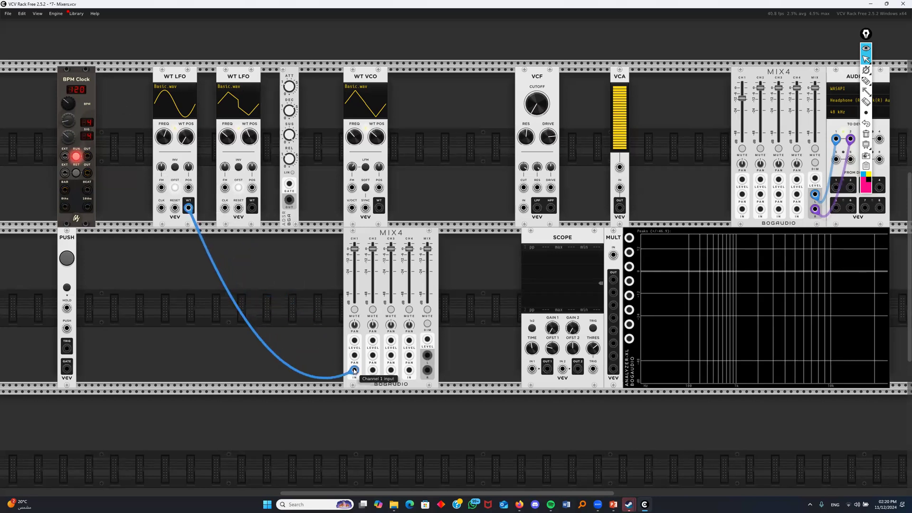
pyautogui.click(354, 310)
pyautogui.click(372, 310)
pyautogui.click(391, 310)
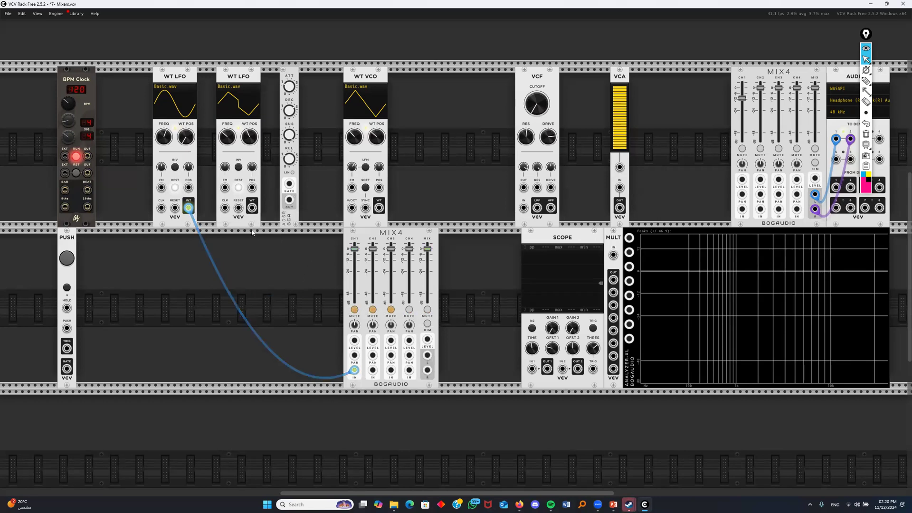
pyautogui.moveTo(252, 208); pyautogui.dragTo(373, 373)
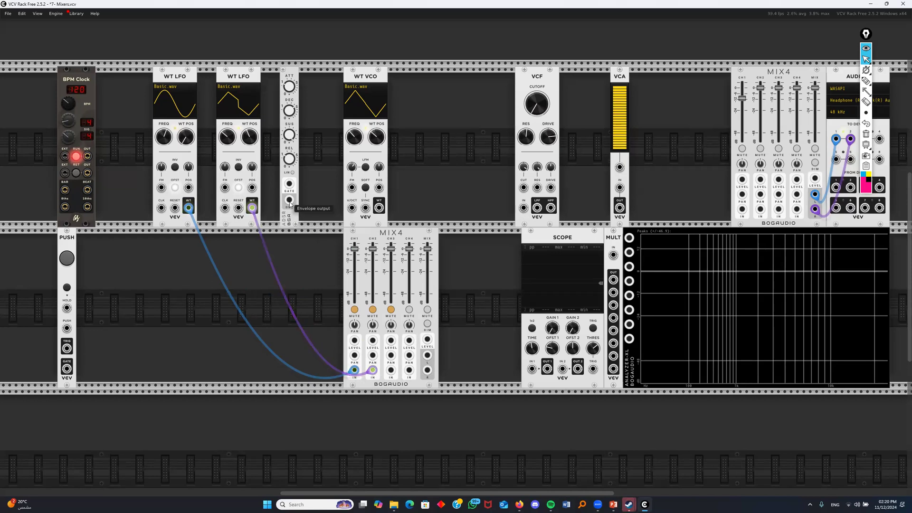
pyautogui.moveTo(289, 200); pyautogui.dragTo(391, 370)
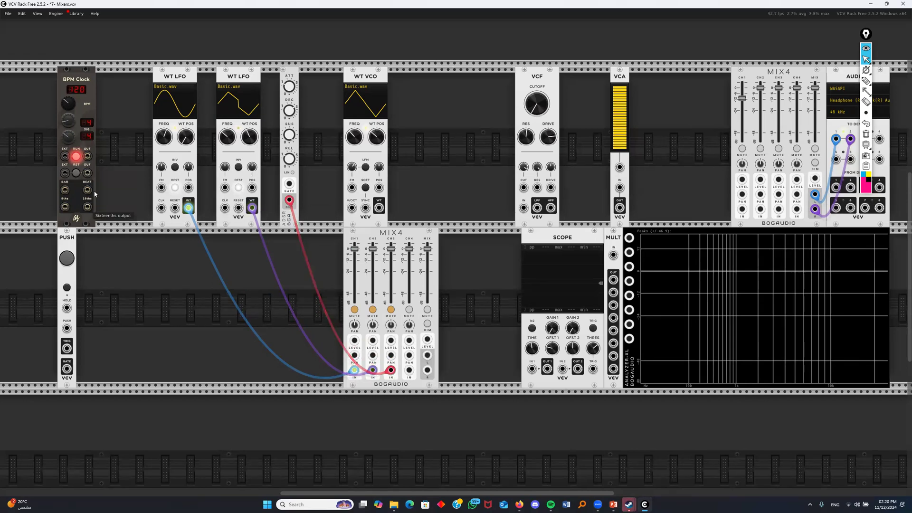
pyautogui.moveTo(88, 191); pyautogui.dragTo(289, 184)
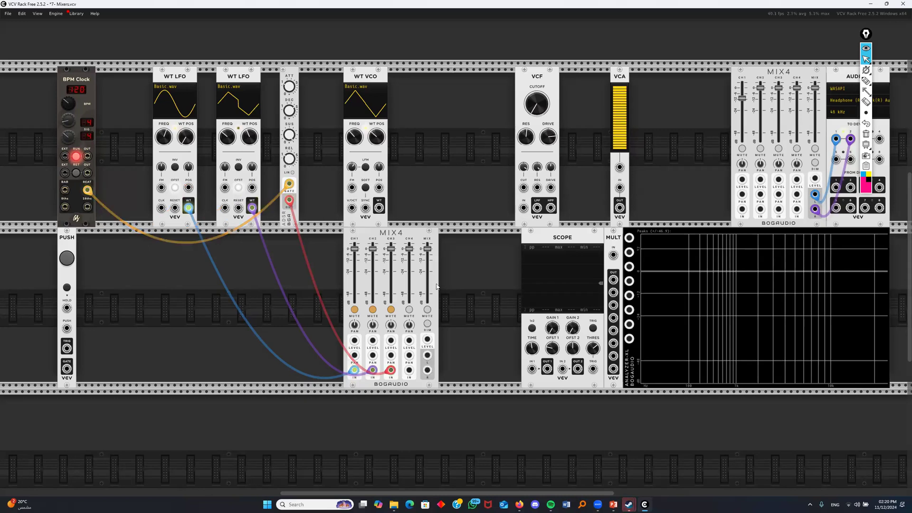
# Send the lower MIX4's left output to scope input 1 and briefly unmute channel 1 to view its signal
pyautogui.moveTo(429, 356); pyautogui.dragTo(532, 369)
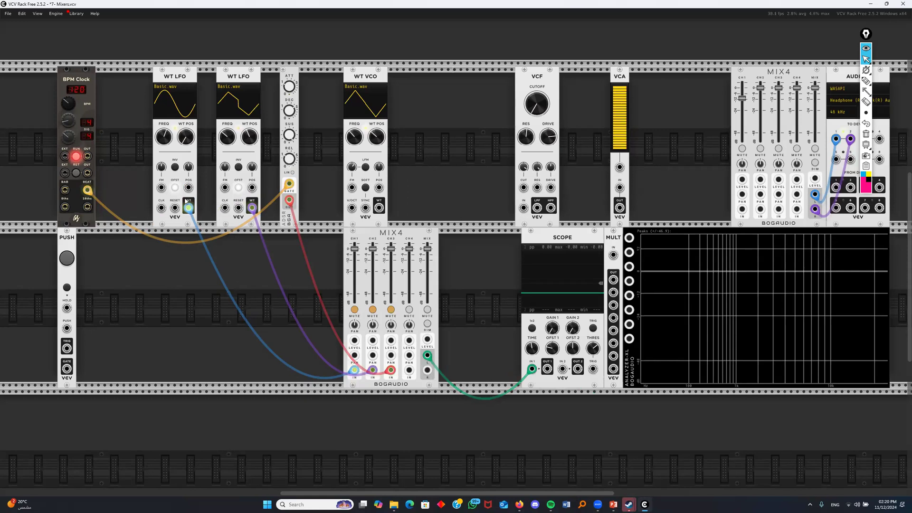
pyautogui.click(355, 309)
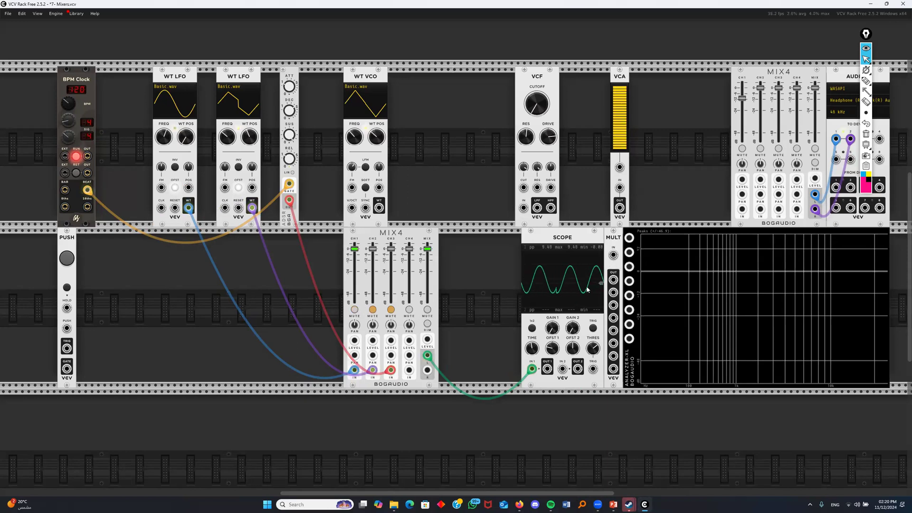
pyautogui.click(354, 309)
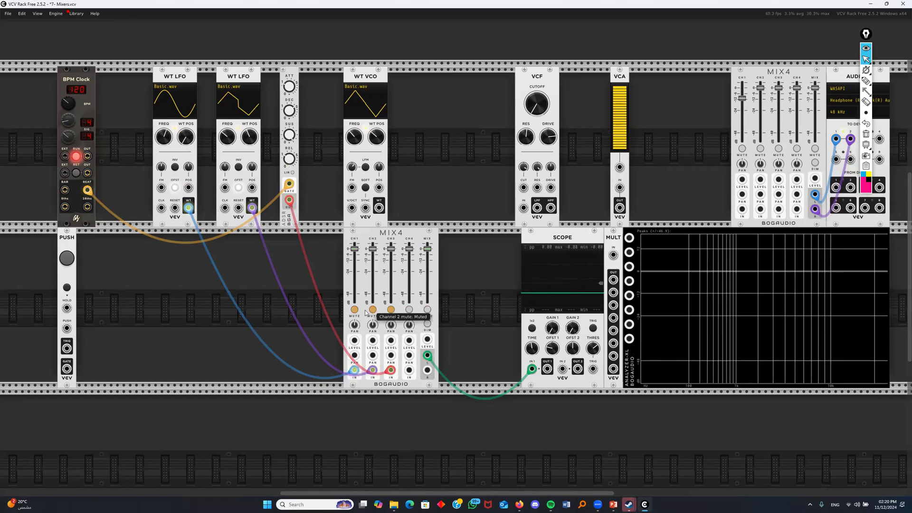
# Set the second LFO's wavetable position to about 68.7% and frequency to about 4.05 Hz, viewing channel 2 alone on the scope
pyautogui.moveTo(249, 137); pyautogui.dragTo(249, 133)
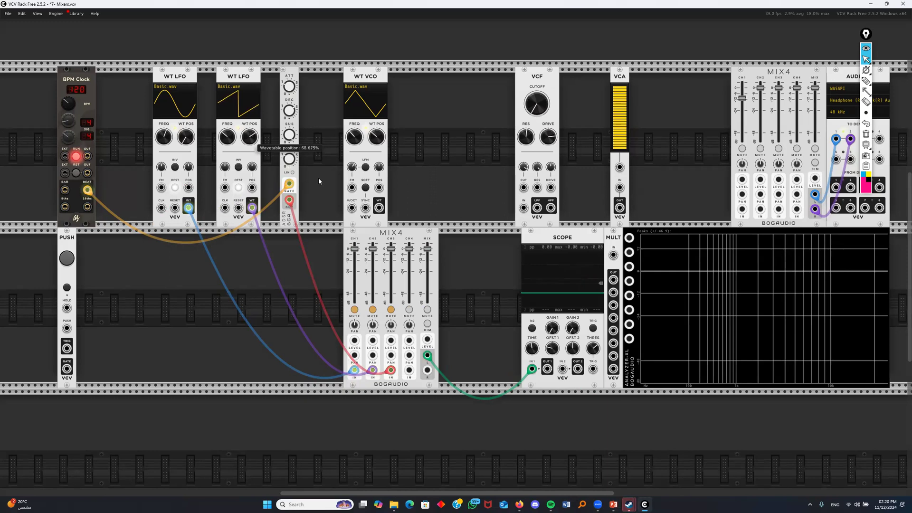
pyautogui.click(372, 310)
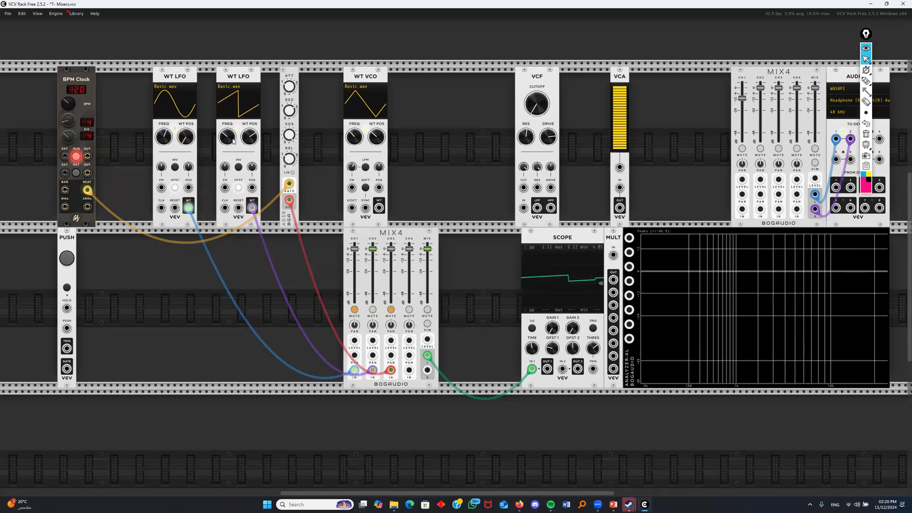
pyautogui.moveTo(227, 136); pyautogui.dragTo(227, 130)
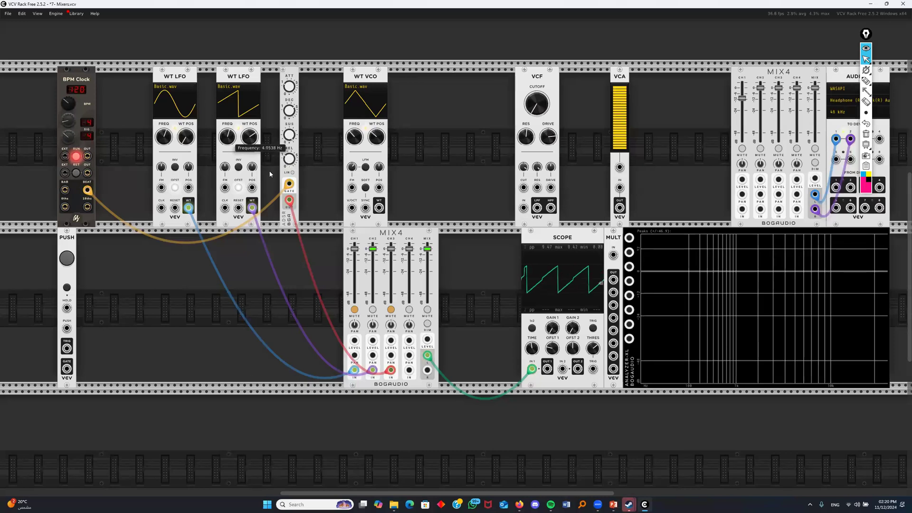
pyautogui.click(372, 309)
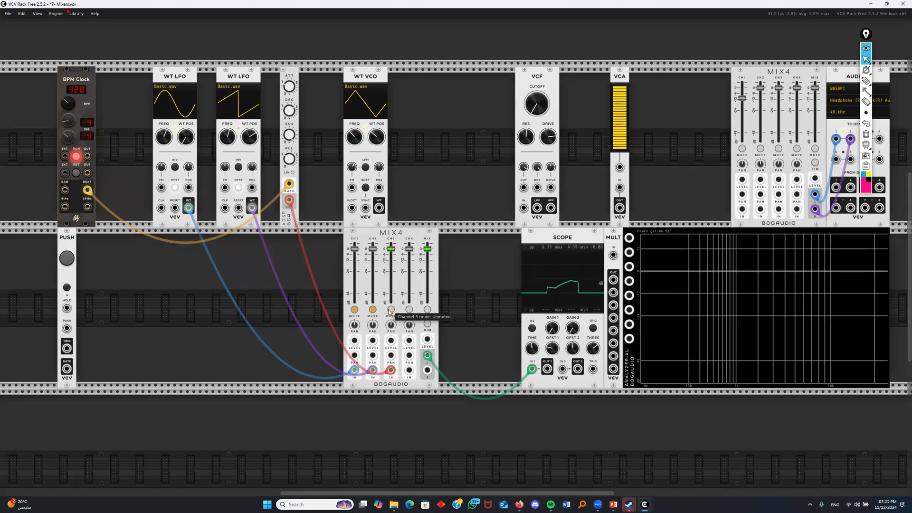
# Adjust the ADSR envelope knobs, with the release at about 1.4 s, while viewing channel 3 alone, and mute that channel
pyautogui.moveTo(289, 86); pyautogui.dragTo(289, 89)
pyautogui.click(291, 113)
pyautogui.moveTo(290, 136); pyautogui.dragTo(289, 160)
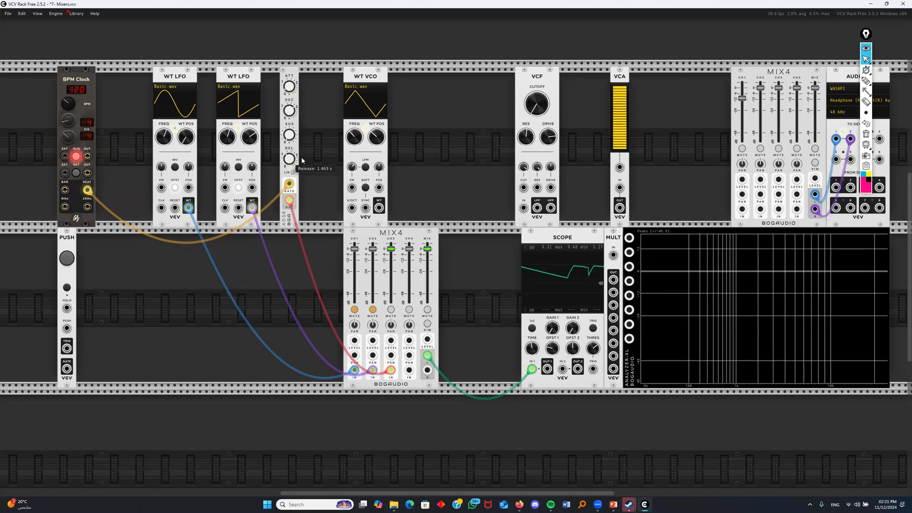
pyautogui.click(390, 309)
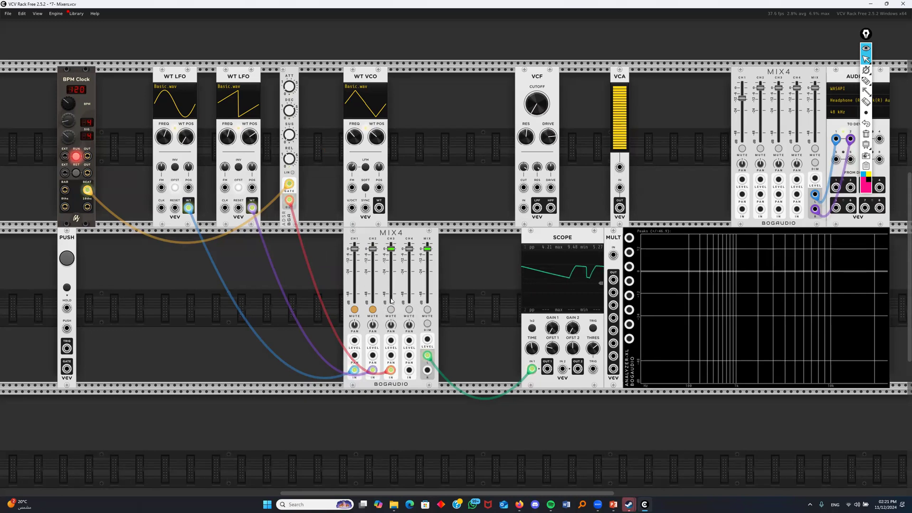
# Unmute channels 1–3 of the lower MIX4 to sum the three modulation signals, and lower channel 3's fader
pyautogui.click(354, 310)
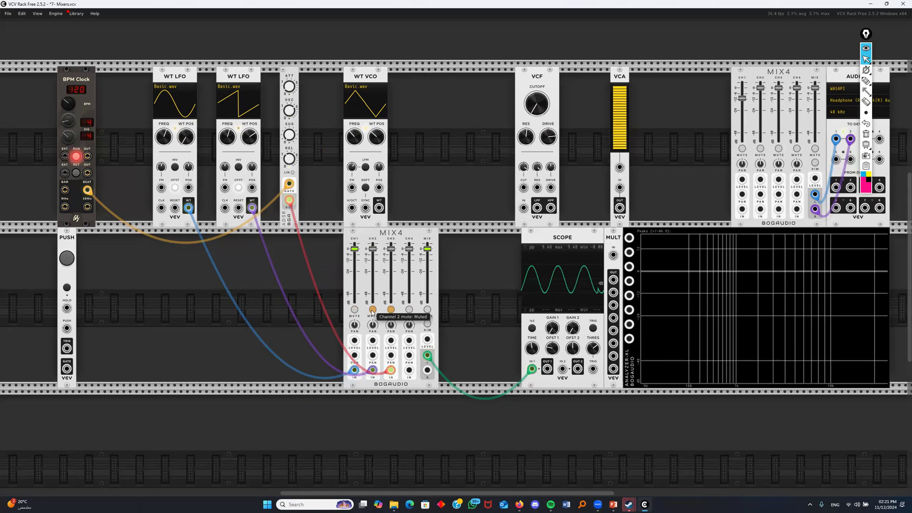
pyautogui.click(372, 310)
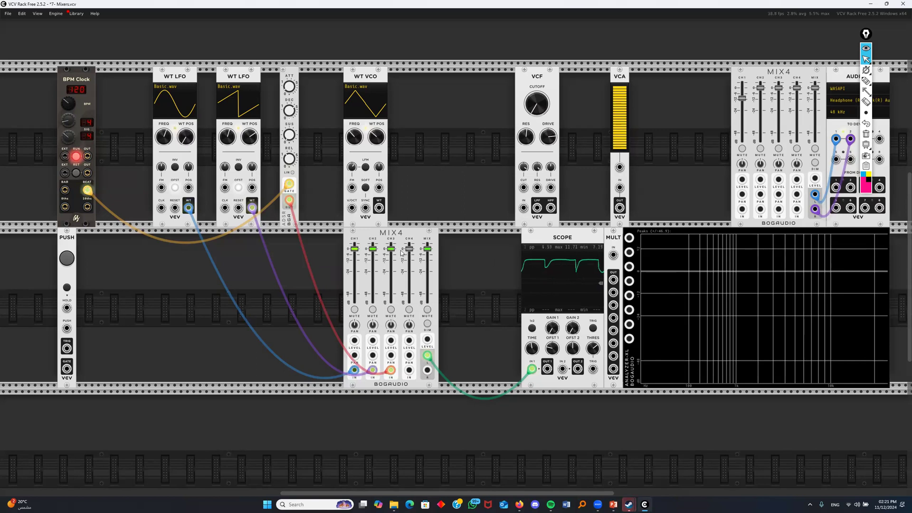
pyautogui.moveTo(390, 253); pyautogui.dragTo(390, 269)
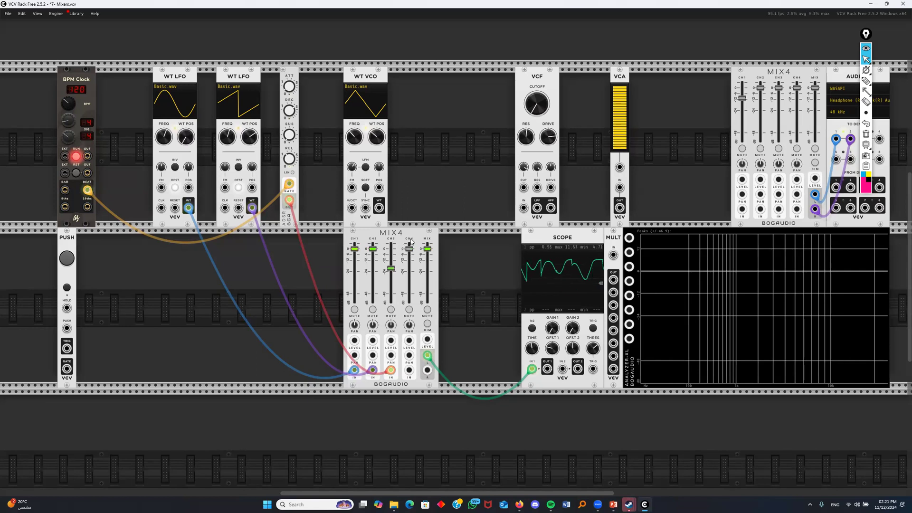
# Route the WT VCO through the VCF's low-pass output and the VCA into channel 1 of the output mixer
pyautogui.moveTo(378, 208); pyautogui.dragTo(620, 189)
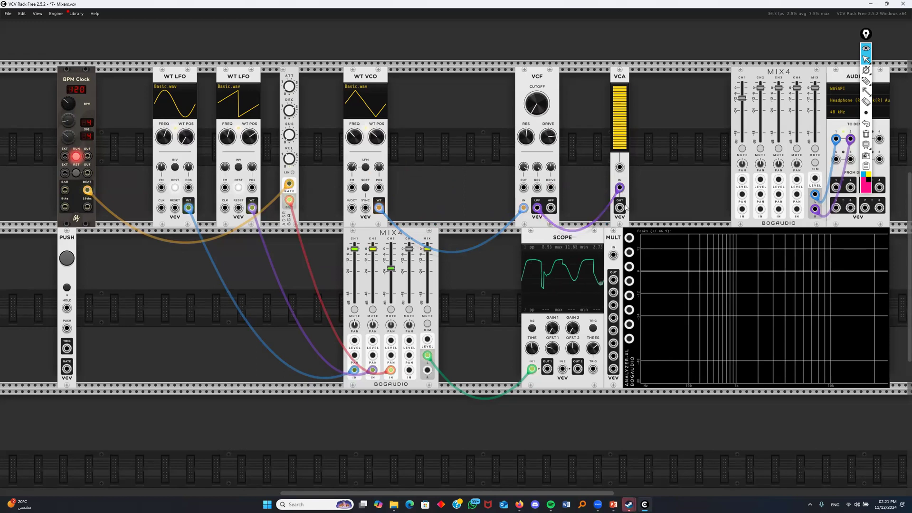
pyautogui.moveTo(621, 209); pyautogui.dragTo(742, 210)
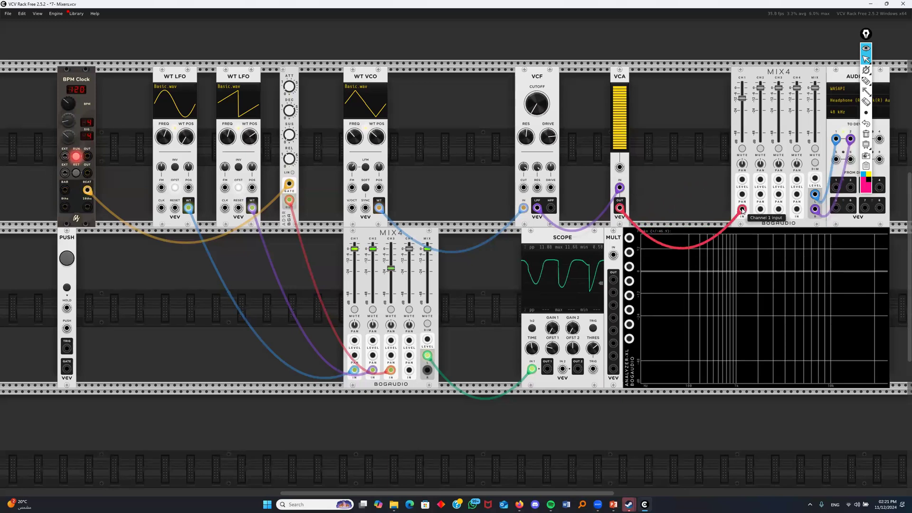
pyautogui.click(742, 148)
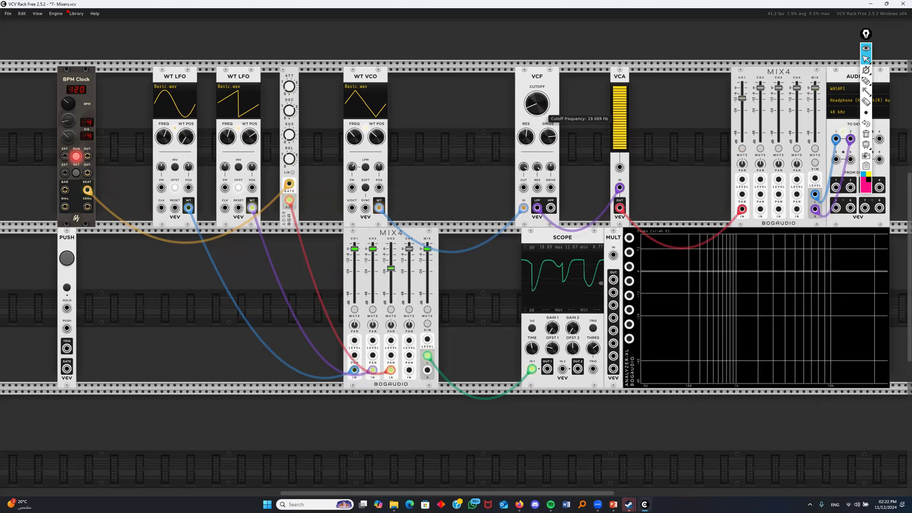
# Lower the VCF cutoff, patch the scope's channel 1 output into its cutoff input, and reduce the output mixer's channel 1 level
pyautogui.moveTo(537, 103)
pyautogui.mouseDown()
pyautogui.moveTo(537, 88)
pyautogui.moveTo(541, 164)
pyautogui.mouseUp()
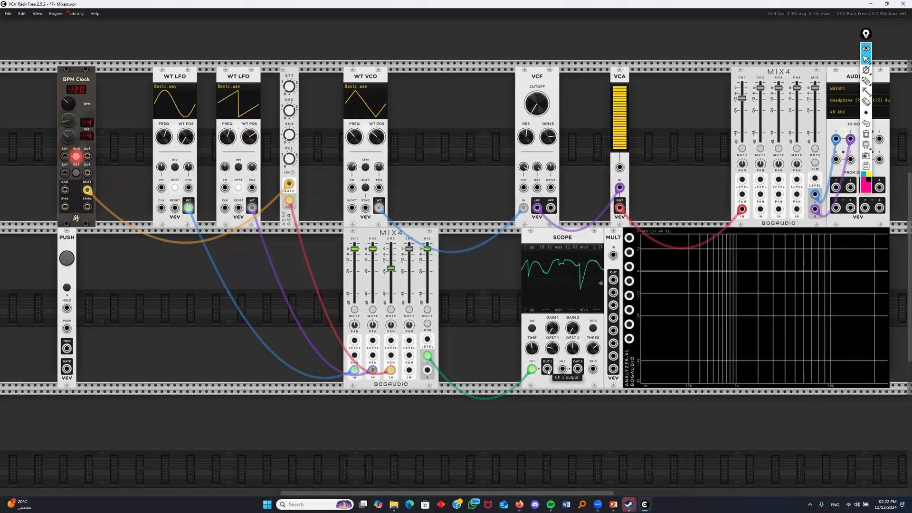
pyautogui.moveTo(546, 368); pyautogui.dragTo(523, 188)
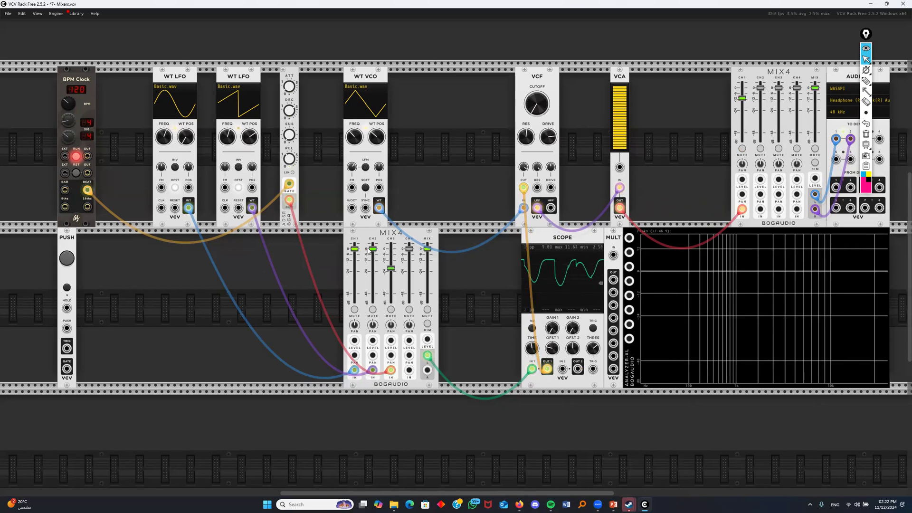
pyautogui.moveTo(739, 99); pyautogui.dragTo(739, 103)
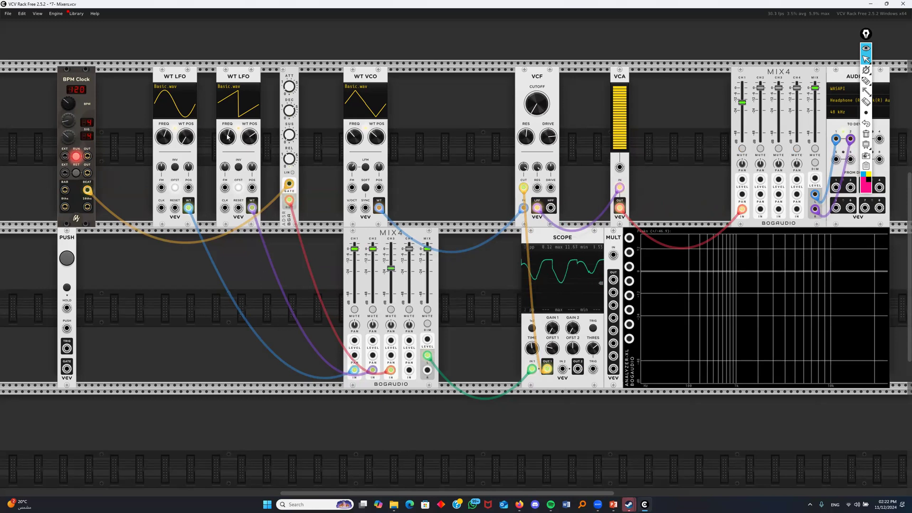
# Sweep the second LFO's frequency down to about 0.365 Hz and back up, and lower and mute the output mixer's channel 1
pyautogui.moveTo(227, 137); pyautogui.dragTo(227, 156)
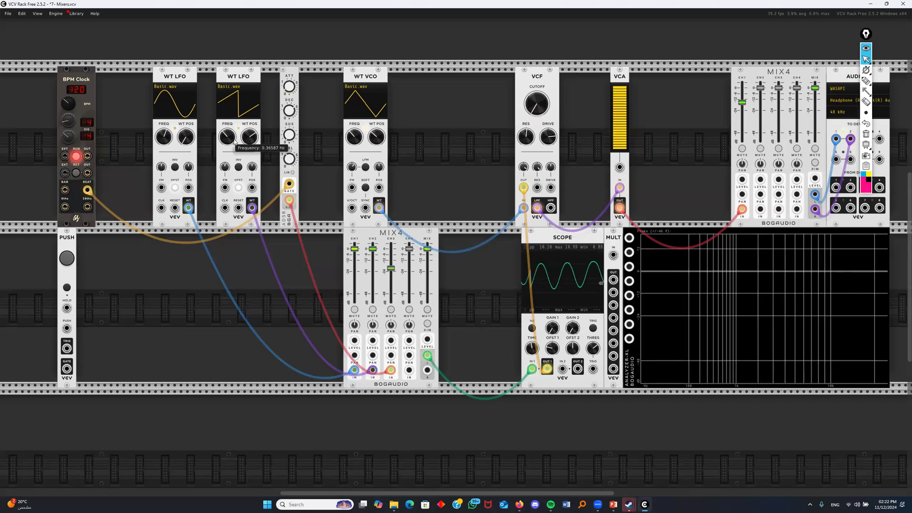
pyautogui.moveTo(227, 137); pyautogui.dragTo(227, 123)
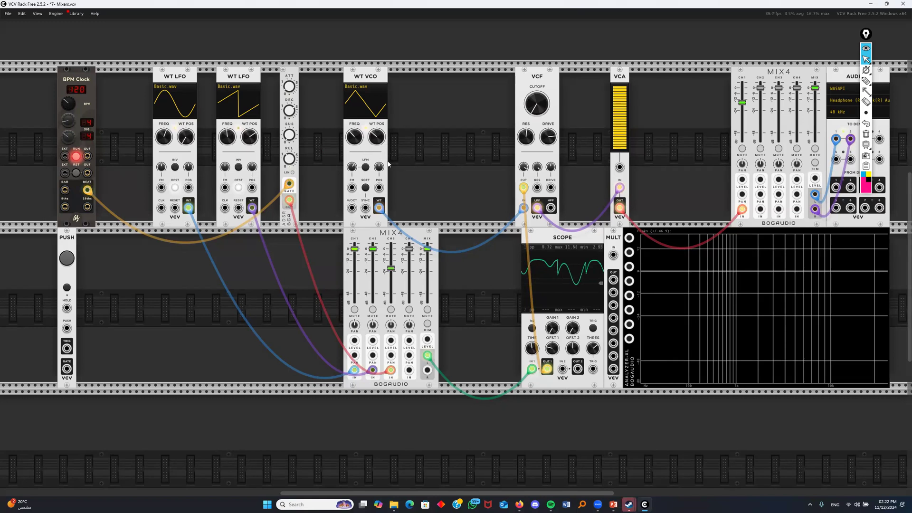
pyautogui.moveTo(746, 105); pyautogui.dragTo(746, 113)
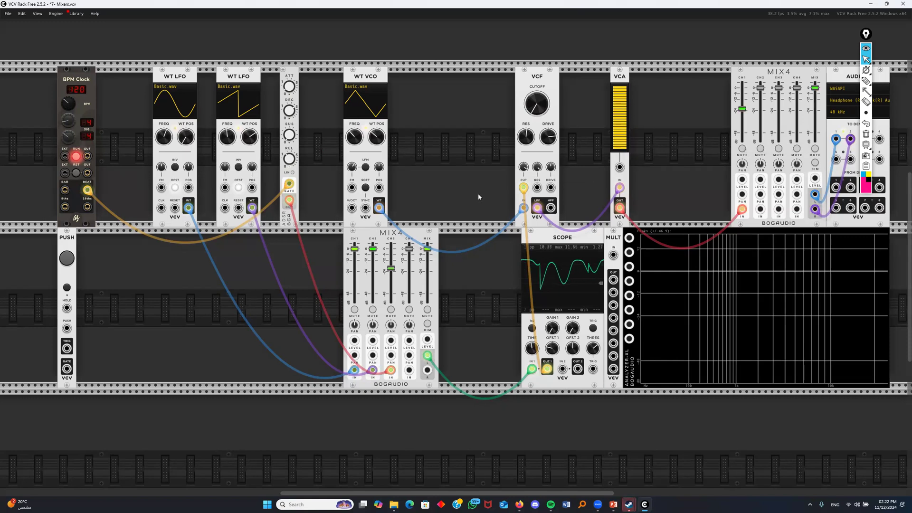
pyautogui.moveTo(427, 371); pyautogui.dragTo(454, 343)
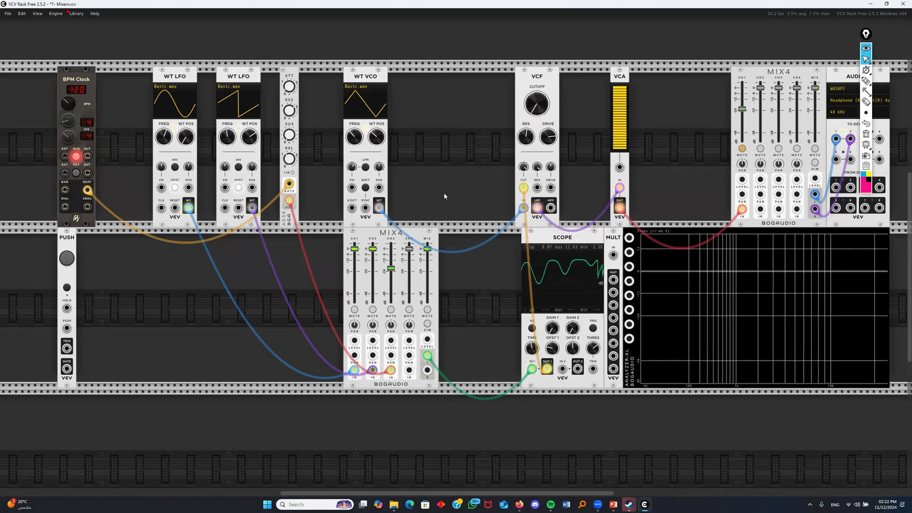
# Search the module browser for "befaco", add the Dual Attenuverter beside the lower MIX4, and move the Mult between them
pyautogui.rightClick(42, 30)
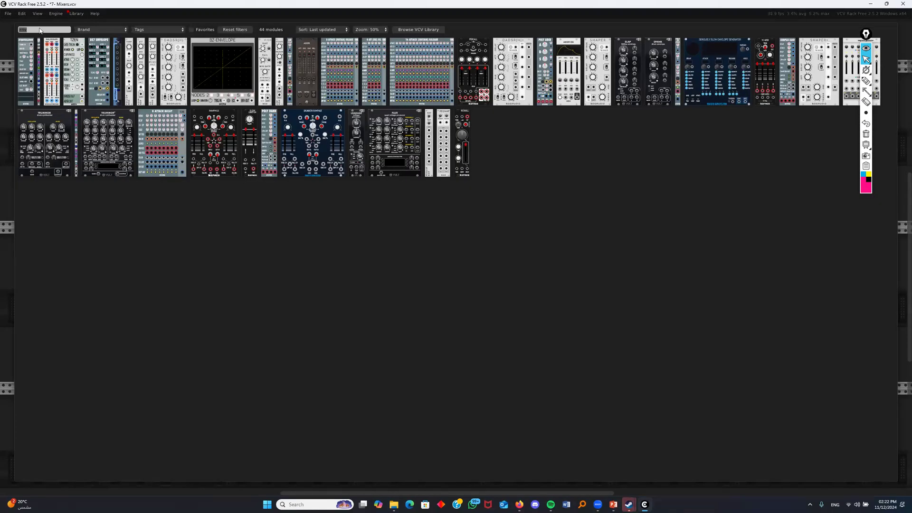
pyautogui.write('befaco')
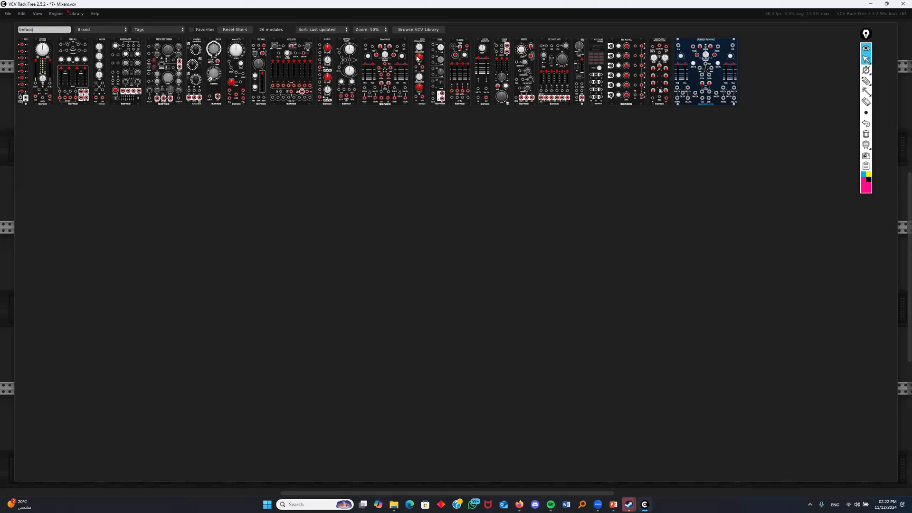
pyautogui.click(419, 80)
pyautogui.moveTo(362, 182); pyautogui.dragTo(482, 299)
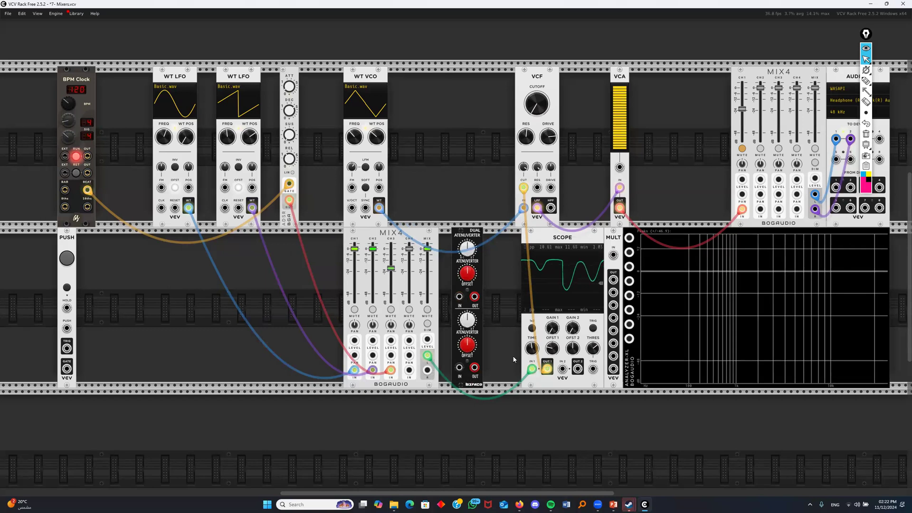
pyautogui.moveTo(613, 271); pyautogui.dragTo(447, 272)
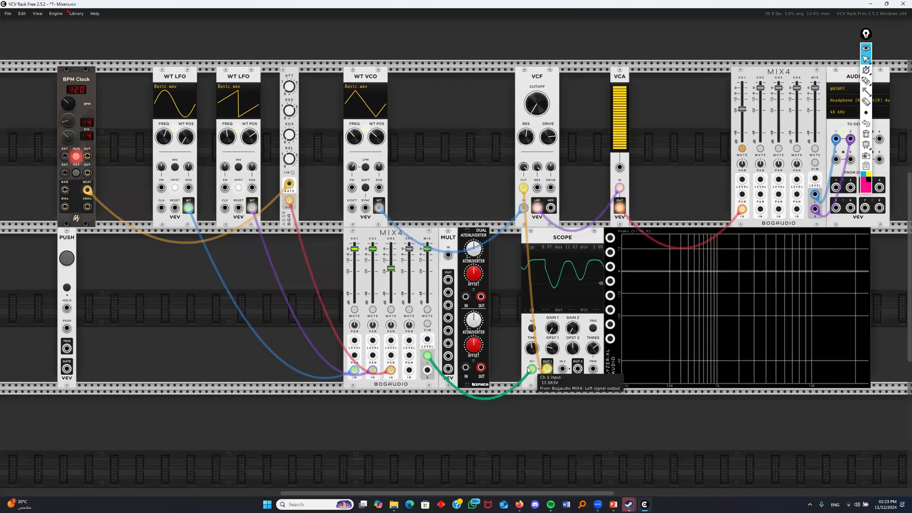
# Split the scope's channel 1 output through the Mult to the VCF cutoff and, via the attenuverter, to the WT VCO's FM input
pyautogui.moveTo(523, 187)
pyautogui.mouseDown()
pyautogui.moveTo(511, 228)
pyautogui.moveTo(447, 255)
pyautogui.moveTo(523, 187)
pyautogui.mouseUp()
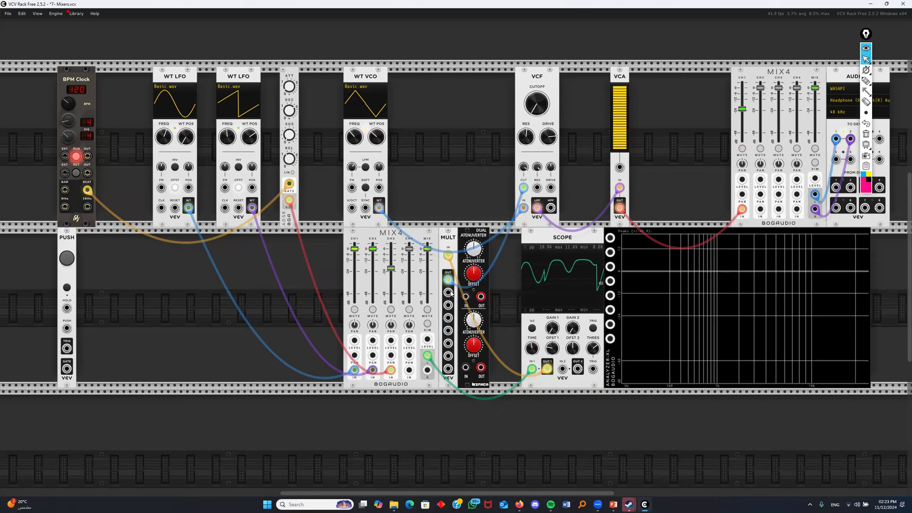
pyautogui.moveTo(448, 293); pyautogui.dragTo(352, 189)
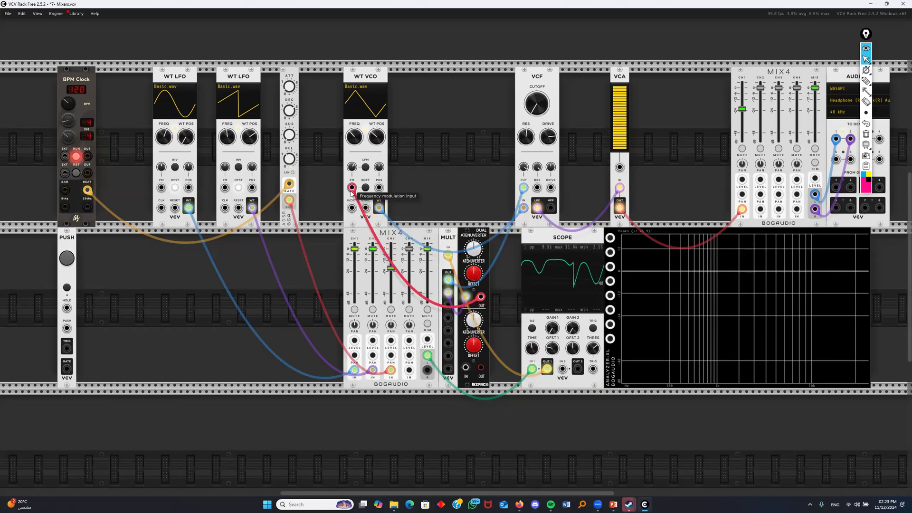
pyautogui.moveTo(352, 167); pyautogui.dragTo(352, 191)
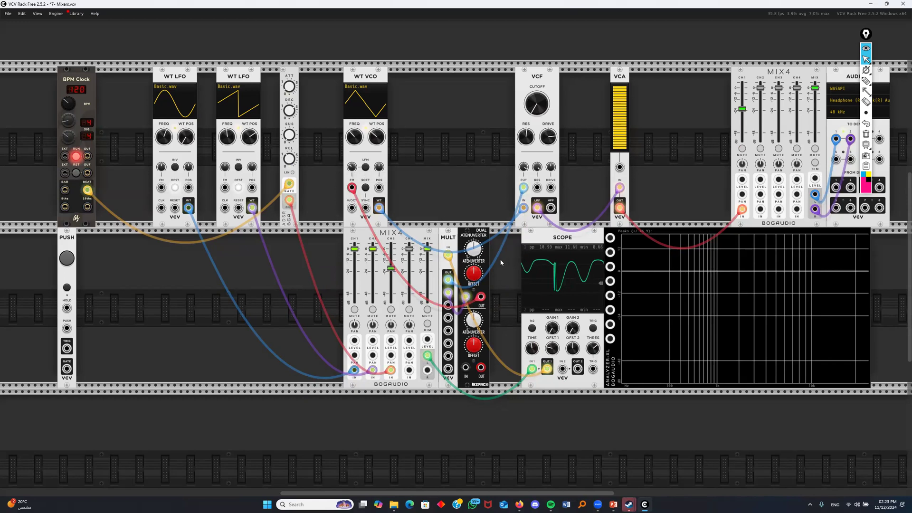
# Set the attenuverter's channel 1 gain to about 0.118 and the WT VCO's frequency modulation amount to about 29.3%
pyautogui.moveTo(473, 252)
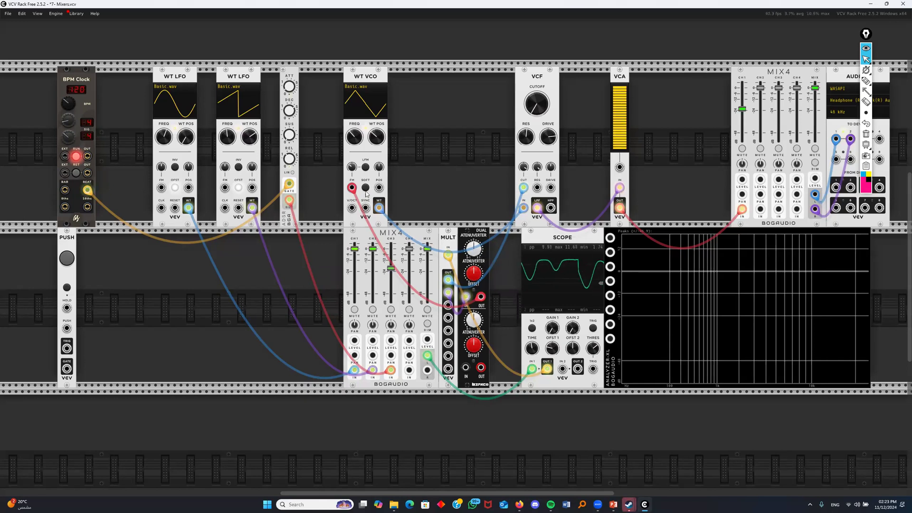
pyautogui.moveTo(476, 250); pyautogui.dragTo(477, 271)
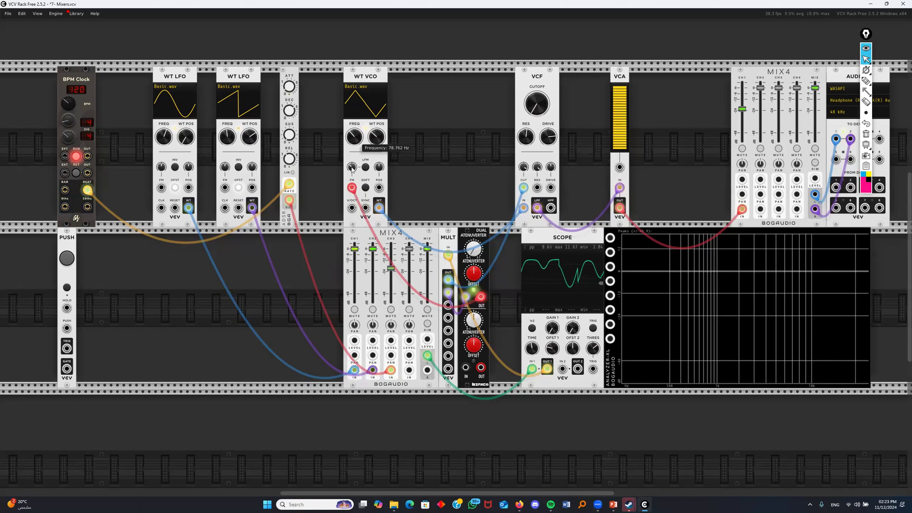
pyautogui.moveTo(352, 166); pyautogui.dragTo(352, 162)
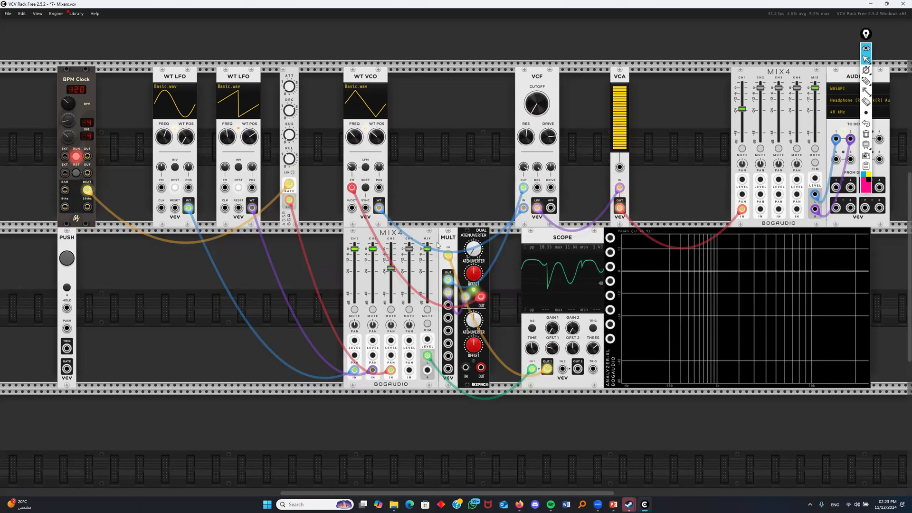
pyautogui.moveTo(474, 250)
pyautogui.mouseDown()
pyautogui.moveTo(474, 218)
pyautogui.moveTo(473, 259)
pyautogui.mouseUp()
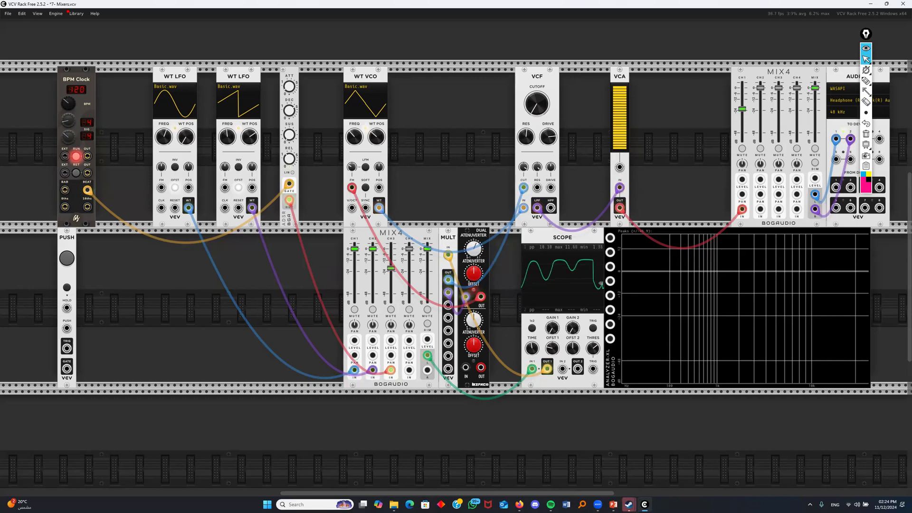
# Draw annotation arrows on the patch, including one at the WT VCO's FM knob, and clear them all
pyautogui.click(866, 90)
pyautogui.moveTo(592, 187)
pyautogui.mouseDown()
pyautogui.moveTo(538, 262)
pyautogui.moveTo(551, 254)
pyautogui.moveTo(543, 277)
pyautogui.mouseUp()
pyautogui.moveTo(540, 275)
pyautogui.mouseDown()
pyautogui.moveTo(566, 284)
pyautogui.moveTo(575, 266)
pyautogui.moveTo(589, 270)
pyautogui.moveTo(572, 281)
pyautogui.moveTo(544, 232)
pyautogui.moveTo(565, 286)
pyautogui.moveTo(575, 271)
pyautogui.moveTo(551, 282)
pyautogui.moveTo(578, 168)
pyautogui.mouseUp()
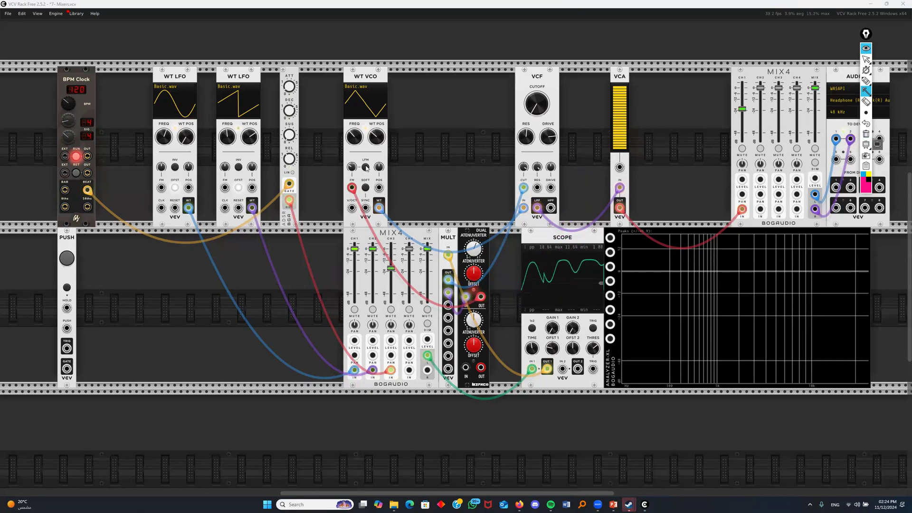
pyautogui.moveTo(352, 168); pyautogui.dragTo(360, 163)
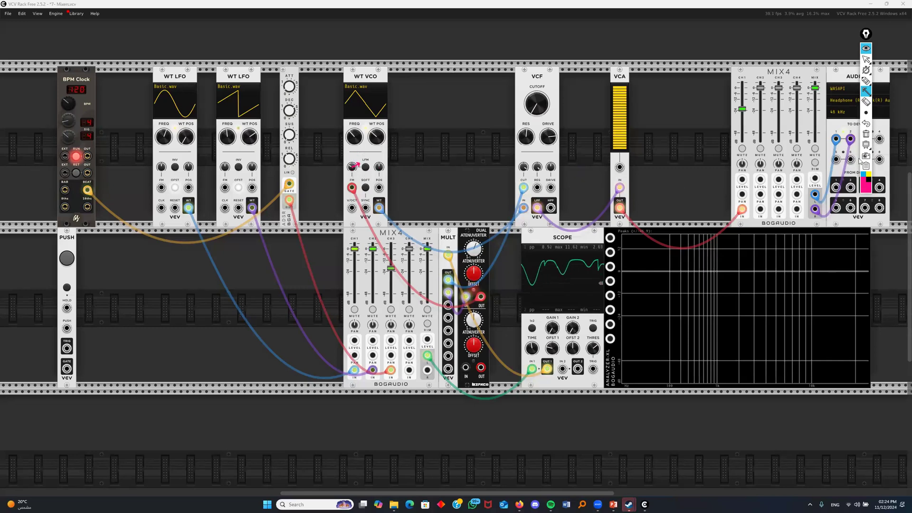
pyautogui.click(865, 135)
pyautogui.click(866, 60)
# Fine-tune the attenuverter's channel 1 gain and offset, and raise the WT VCO's frequency
pyautogui.moveTo(352, 167)
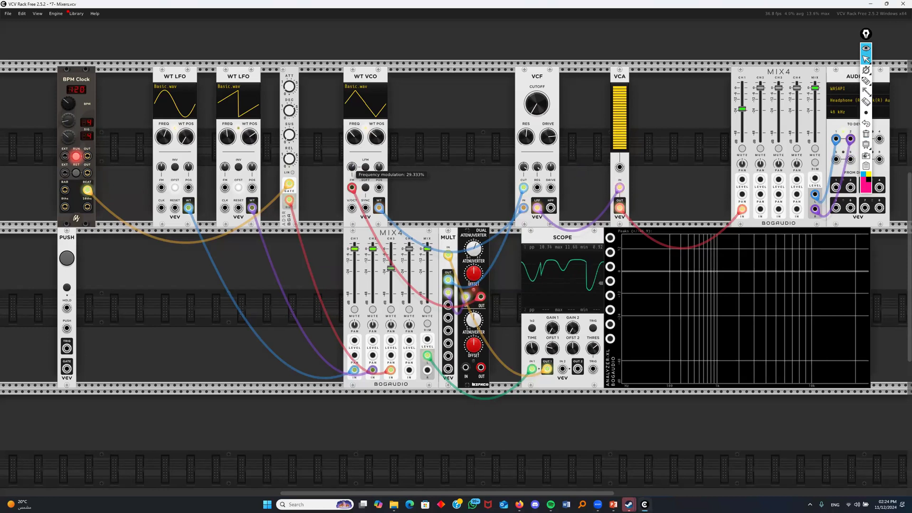
pyautogui.moveTo(478, 253)
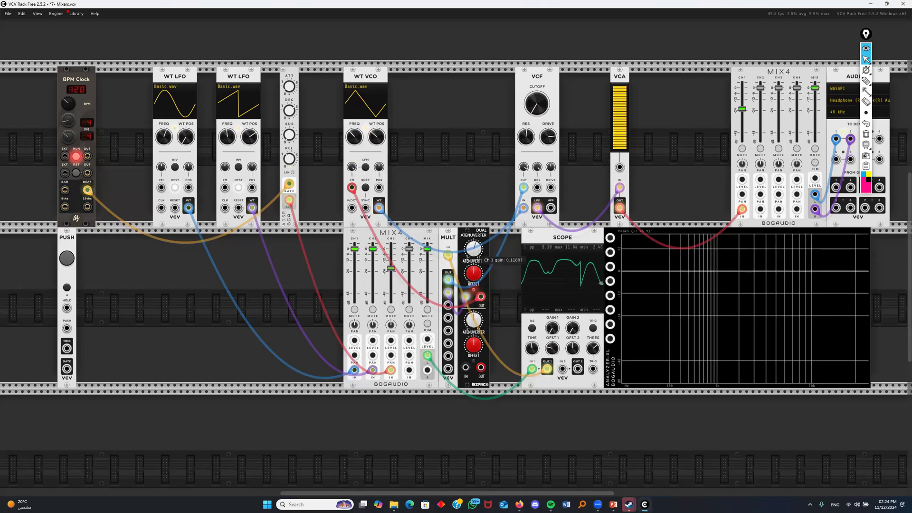
pyautogui.moveTo(475, 250); pyautogui.dragTo(475, 98)
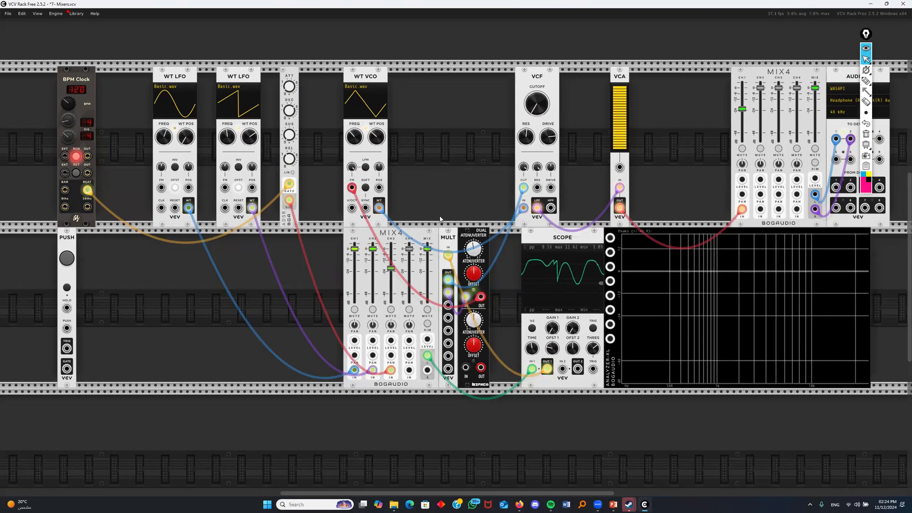
pyautogui.moveTo(475, 274); pyautogui.dragTo(475, 272)
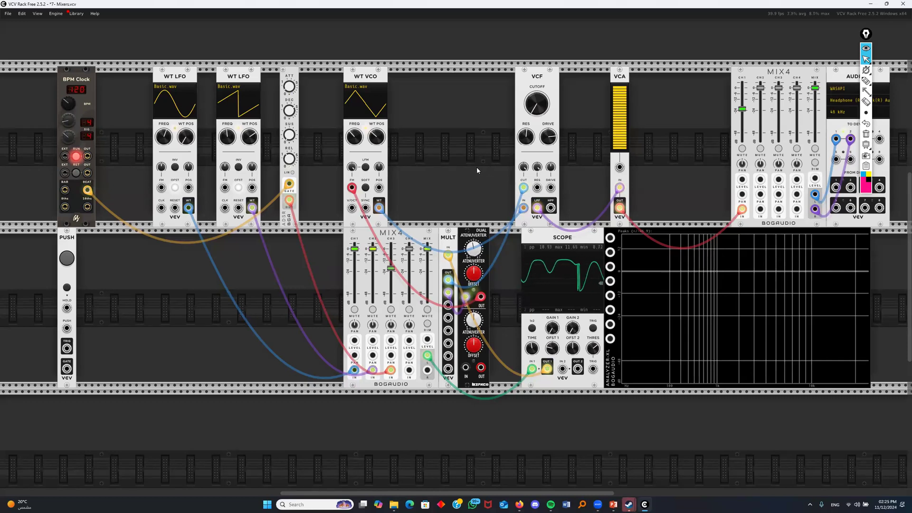
pyautogui.moveTo(354, 137); pyautogui.dragTo(354, 91)
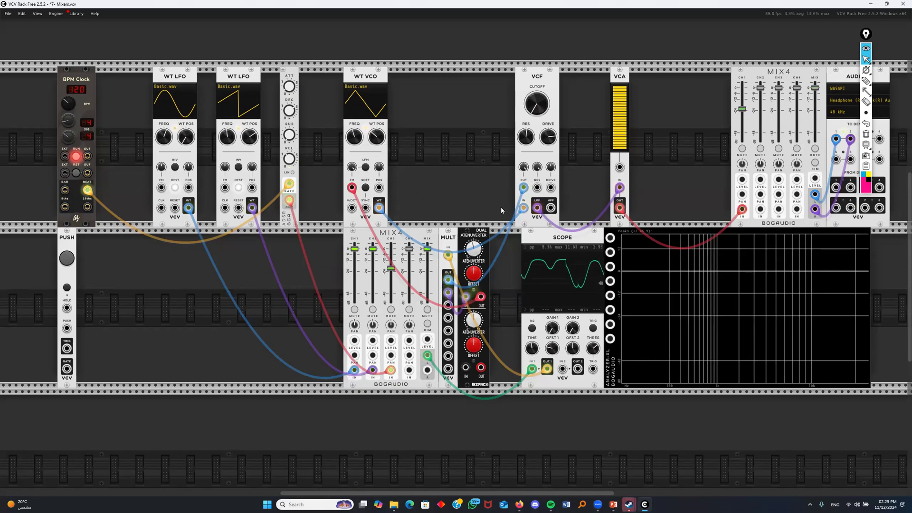
# Lower channel 3 of the modulation MIX4 to about -25 dB and adjust the first LFO's frequency
pyautogui.moveTo(392, 269)
pyautogui.moveTo(392, 269)
pyautogui.mouseDown()
pyautogui.moveTo(391, 255)
pyautogui.moveTo(391, 271)
pyautogui.mouseUp()
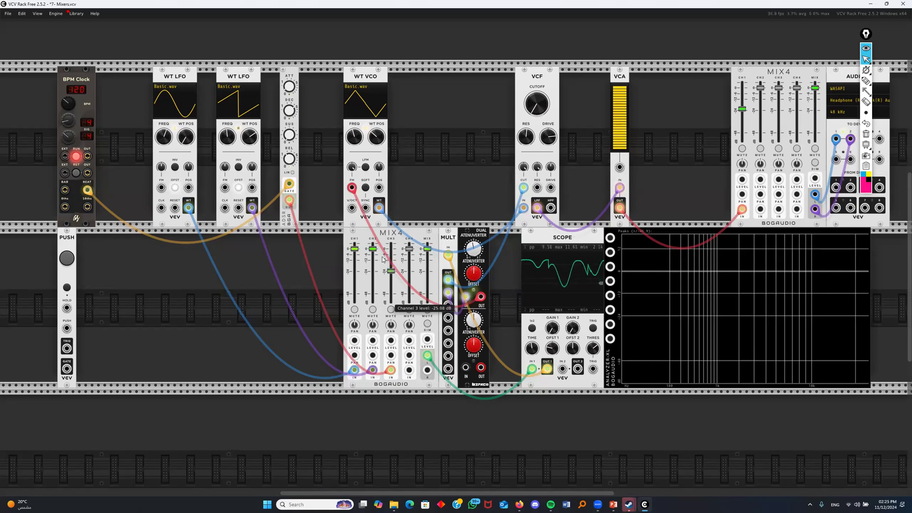
pyautogui.moveTo(164, 138); pyautogui.dragTo(166, 139)
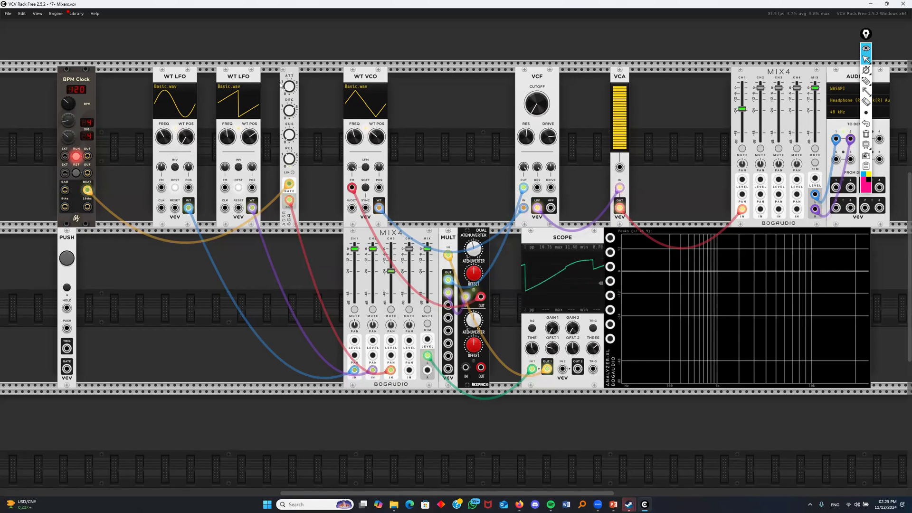
# Adjust the VCF's cutoff frequency and fine-tune its resonance
pyautogui.moveTo(541, 108); pyautogui.dragTo(541, 146)
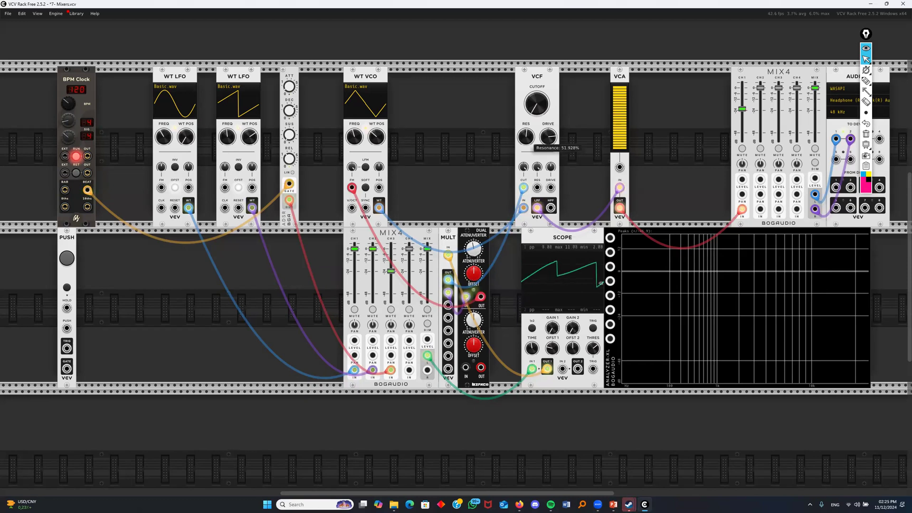
pyautogui.moveTo(526, 136); pyautogui.dragTo(526, 135)
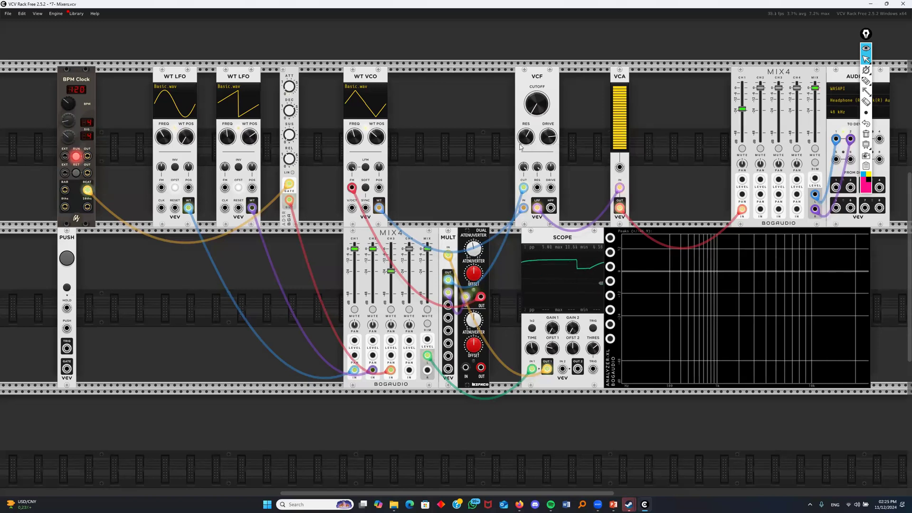
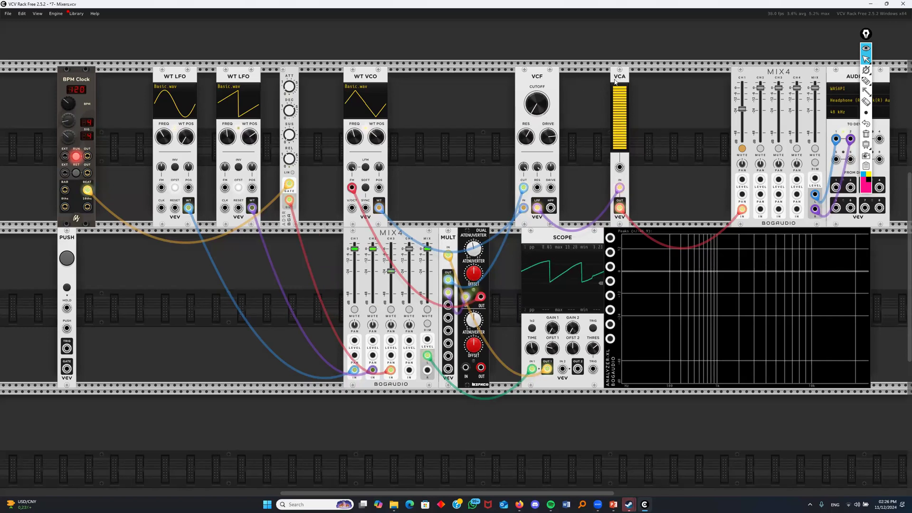
# Duplicate the VCA beside the lower MIX4 and route the second LFO through it into the mixer's channel 2
pyautogui.hotkey('ctrl', 'd')
pyautogui.moveTo(638, 128); pyautogui.dragTo(305, 292)
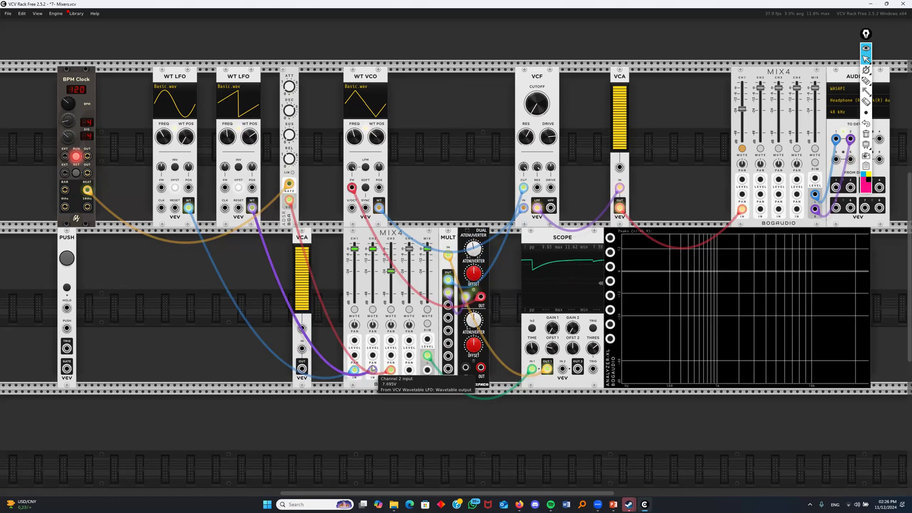
pyautogui.moveTo(374, 370)
pyautogui.mouseDown()
pyautogui.moveTo(328, 365)
pyautogui.moveTo(265, 312)
pyautogui.moveTo(273, 332)
pyautogui.moveTo(333, 386)
pyautogui.moveTo(373, 370)
pyautogui.mouseUp()
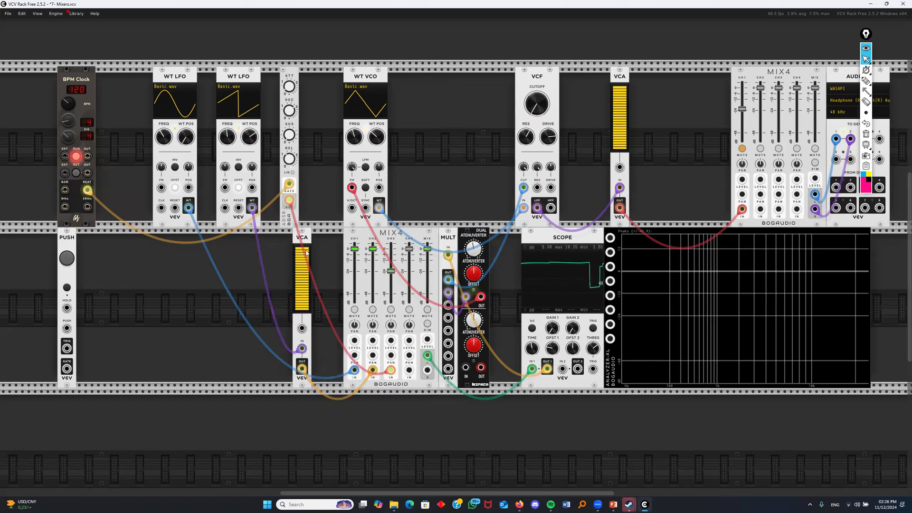
# Set the duplicated VCA's level to 0% and unmute channel 1 of the output mixer
pyautogui.moveTo(300, 252); pyautogui.dragTo(300, 312)
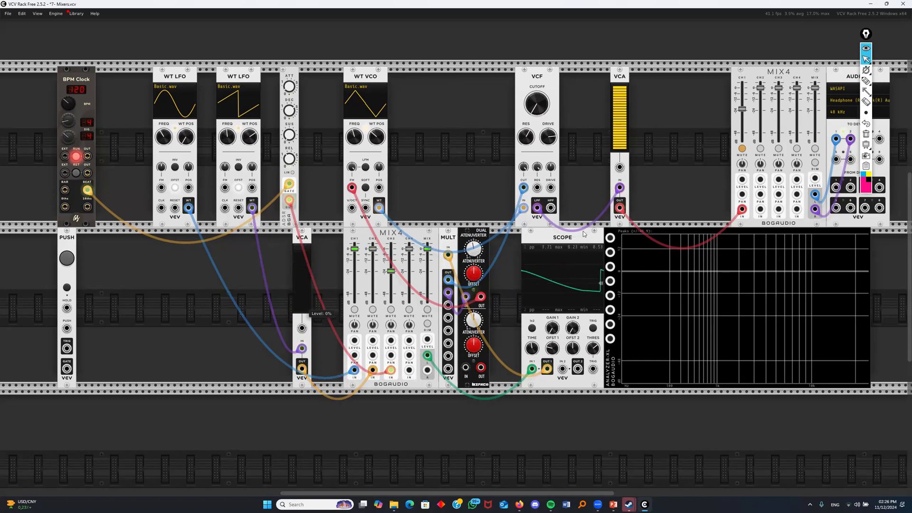
pyautogui.click(743, 150)
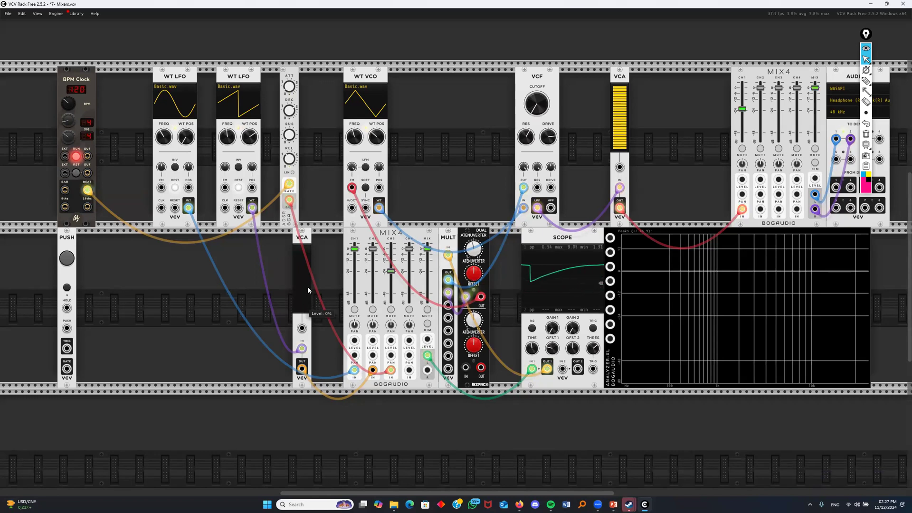
pyautogui.moveTo(304, 309)
pyautogui.mouseDown()
pyautogui.moveTo(304, 261)
pyautogui.moveTo(304, 313)
pyautogui.mouseUp()
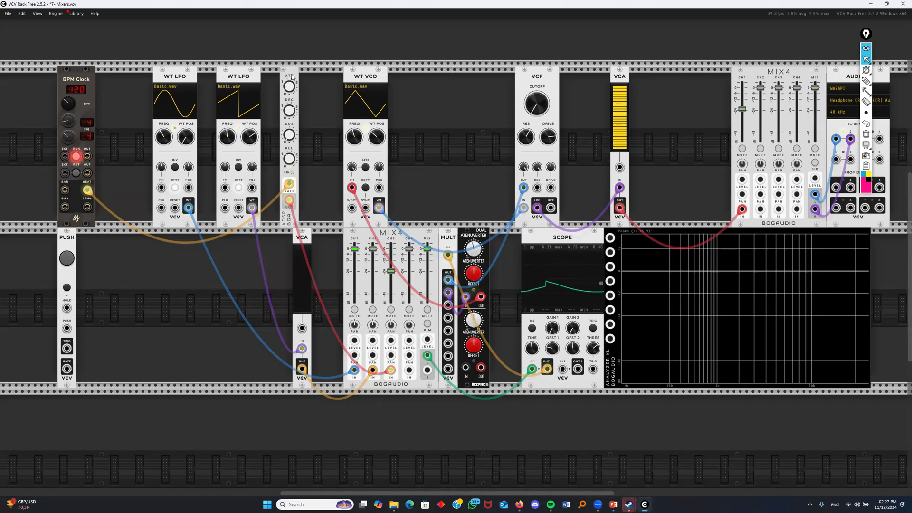
# Duplicate the ADSR into the lower row, patch the PUSH gate into it and its envelope to the lower VCA's CV, and adjust its attack
pyautogui.hotkey('ctrl', 'd')
pyautogui.moveTo(310, 98); pyautogui.dragTo(221, 280)
pyautogui.moveTo(67, 369); pyautogui.dragTo(263, 349)
pyautogui.moveTo(299, 330); pyautogui.dragTo(302, 328)
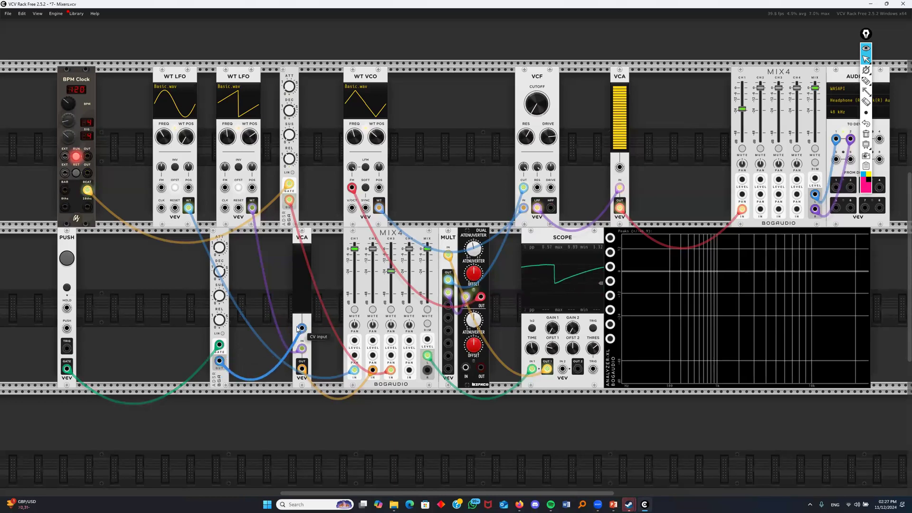
pyautogui.moveTo(219, 247); pyautogui.dragTo(219, 238)
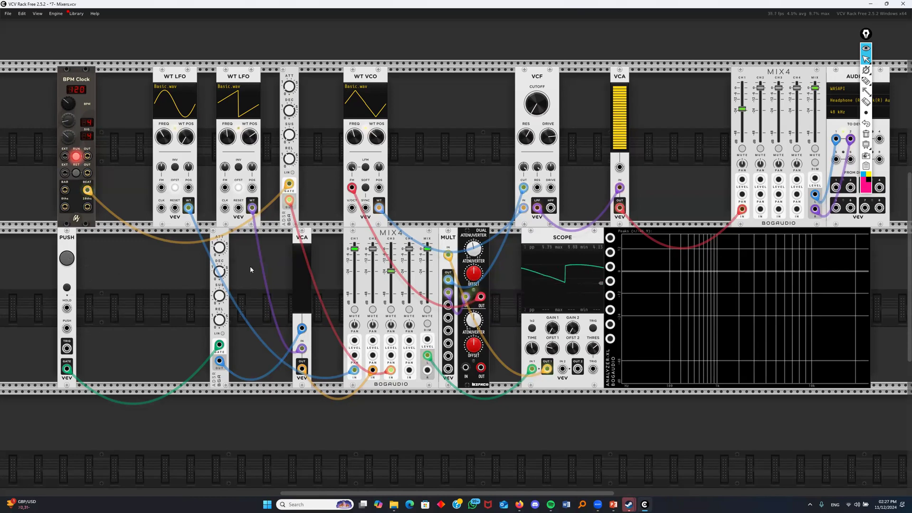
# Trigger the duplicated ADSR several times with the PUSH module to audition the envelope opening the lower VCA
pyautogui.click(67, 259)
pyautogui.click(67, 259)
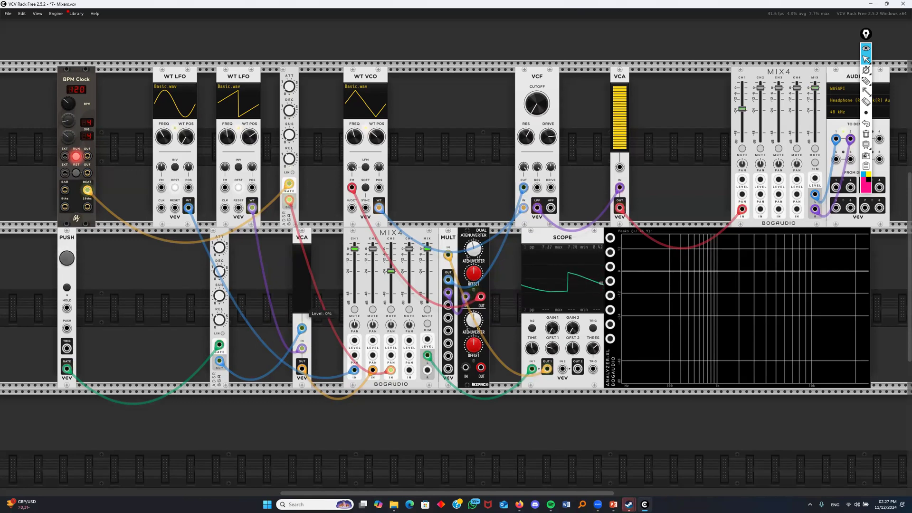
pyautogui.click(65, 259)
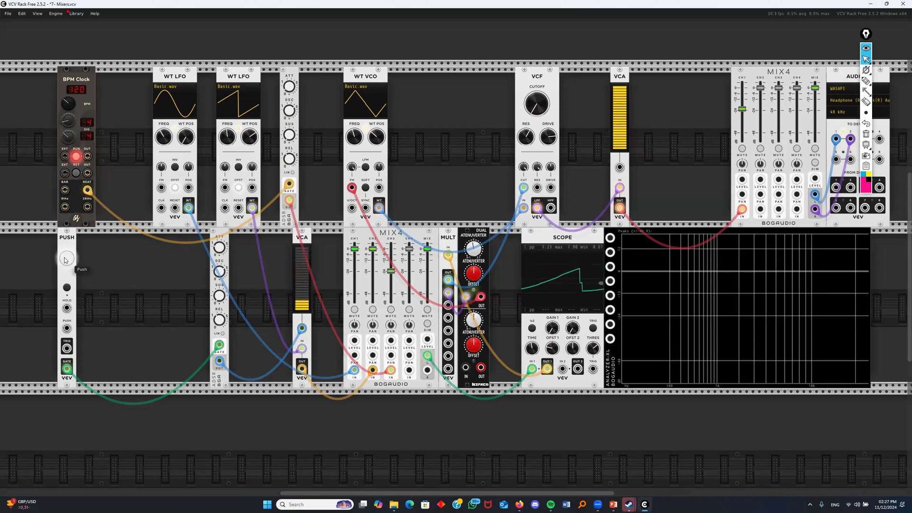
pyautogui.click(66, 260)
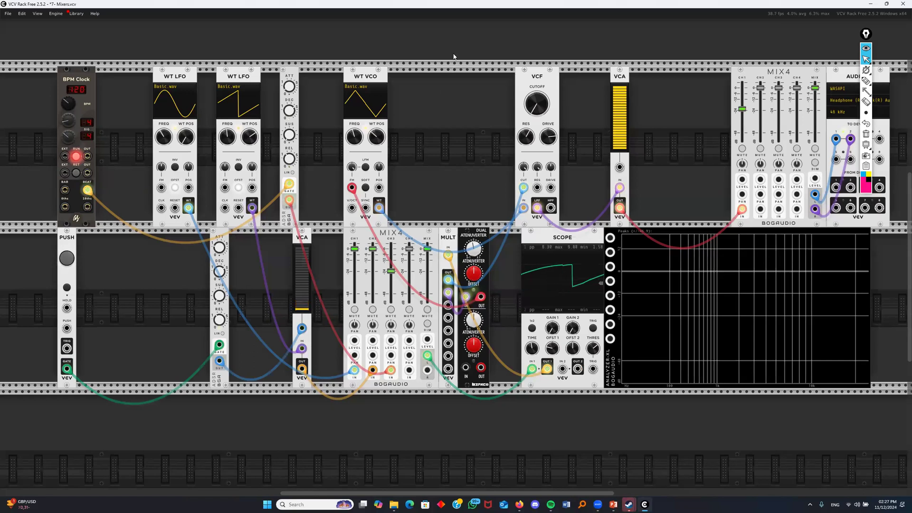
pyautogui.click(67, 259)
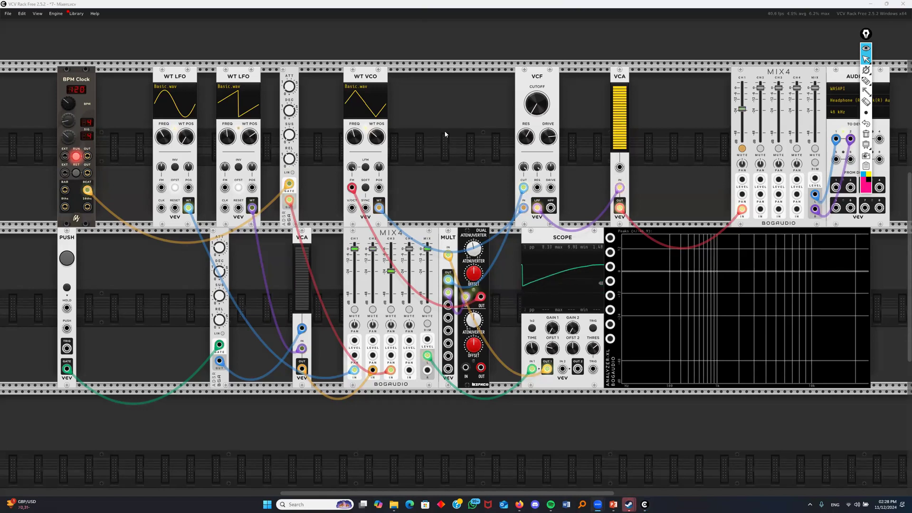
# Duplicate the WT VCO, place the copy before the original, and replace the original's attenuverter FM cable with the copy's output
pyautogui.moveTo(533, 111)
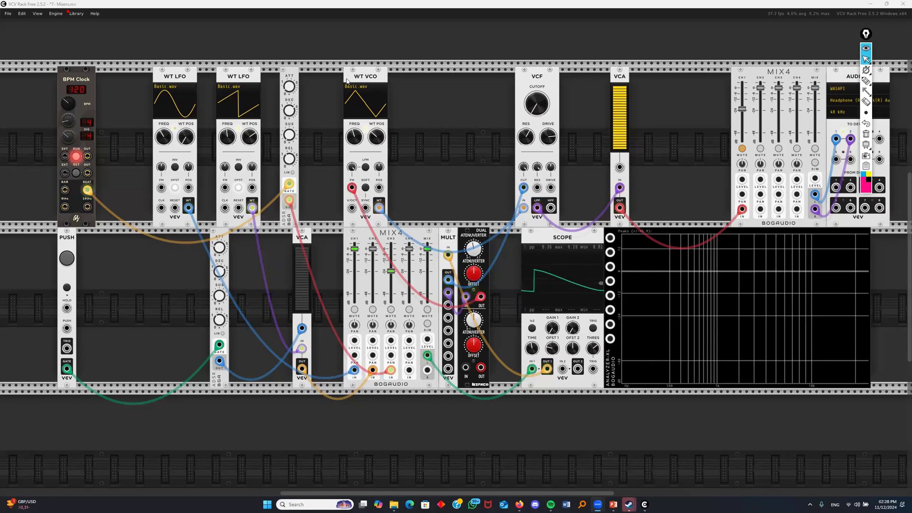
pyautogui.moveTo(363, 80); pyautogui.dragTo(399, 83)
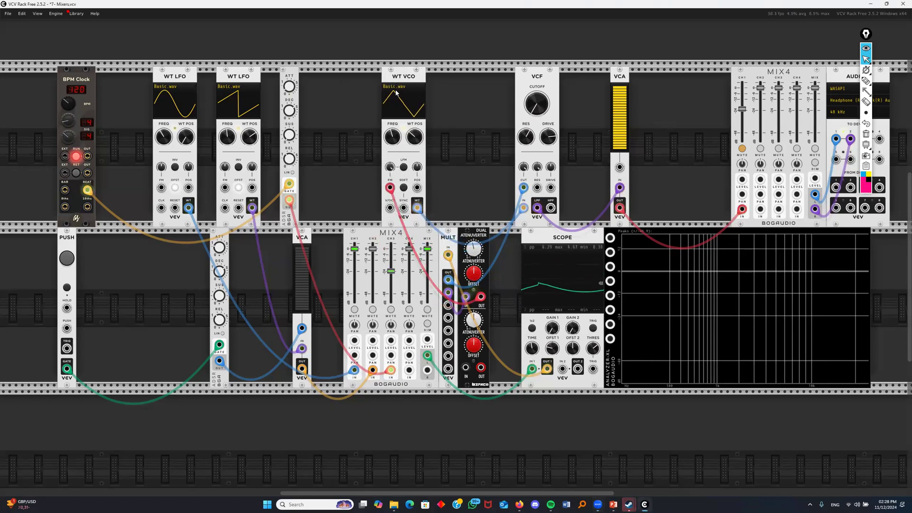
pyautogui.hotkey('ctrl', 'd')
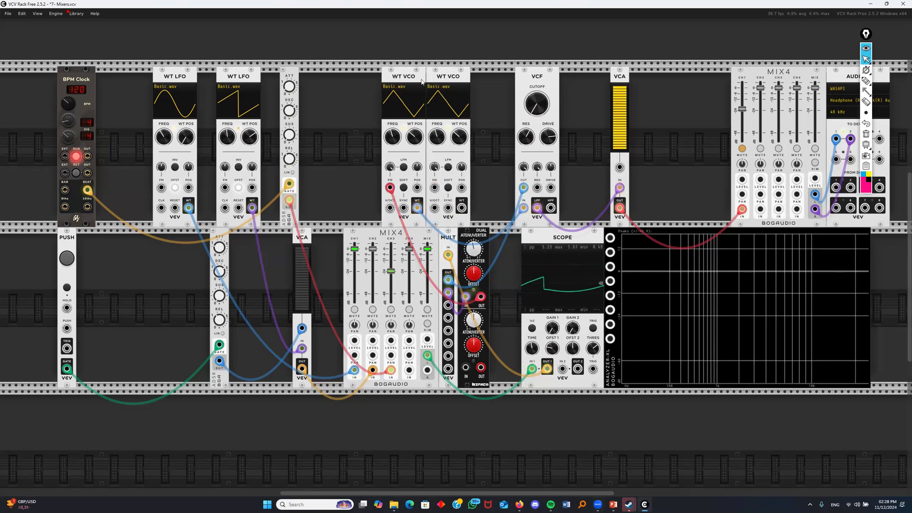
pyautogui.moveTo(449, 77); pyautogui.dragTo(347, 77)
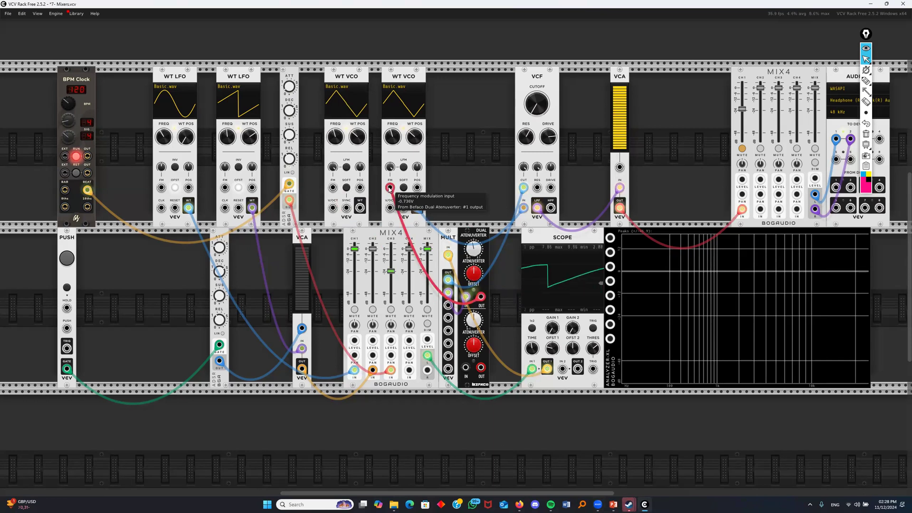
pyautogui.moveTo(390, 187); pyautogui.dragTo(495, 276)
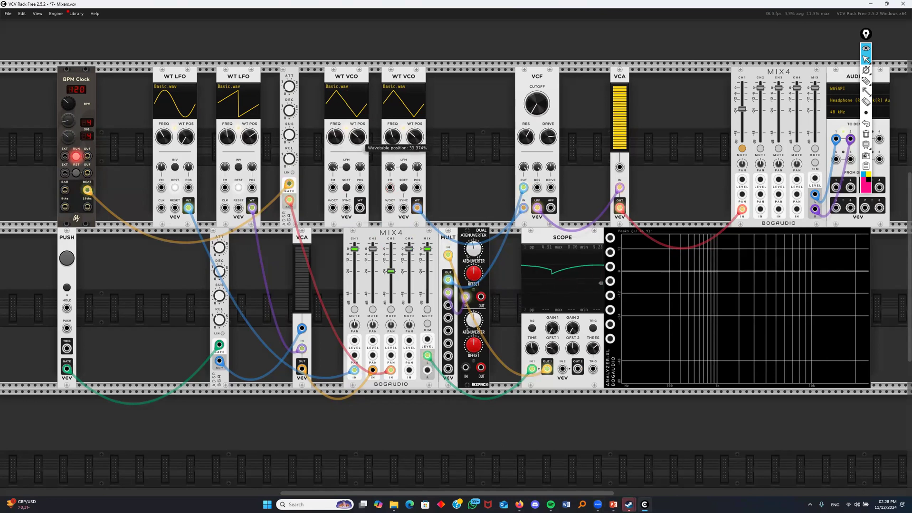
pyautogui.moveTo(360, 208); pyautogui.dragTo(389, 188)
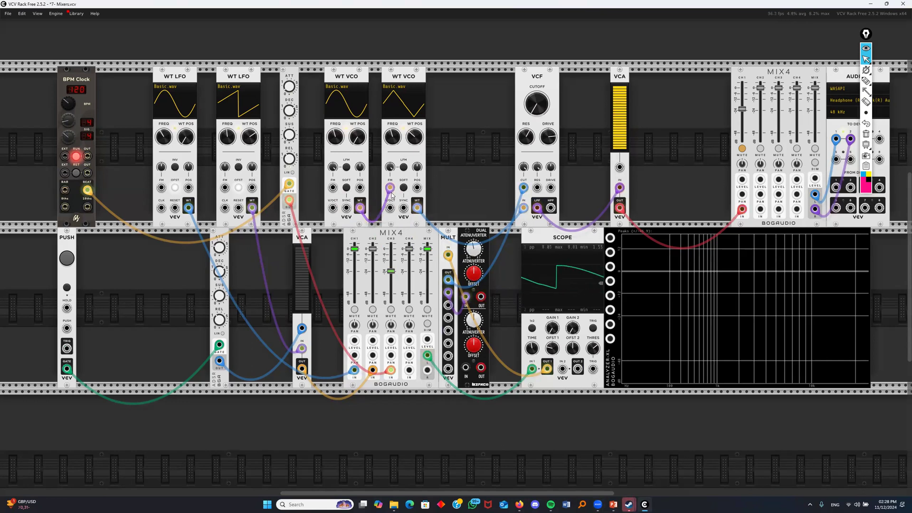
# Audition the FM patch by varying the carrier VCO's FM amount and the modulator's frequency, with the envelope unplugged from the lower VCA
pyautogui.click(742, 149)
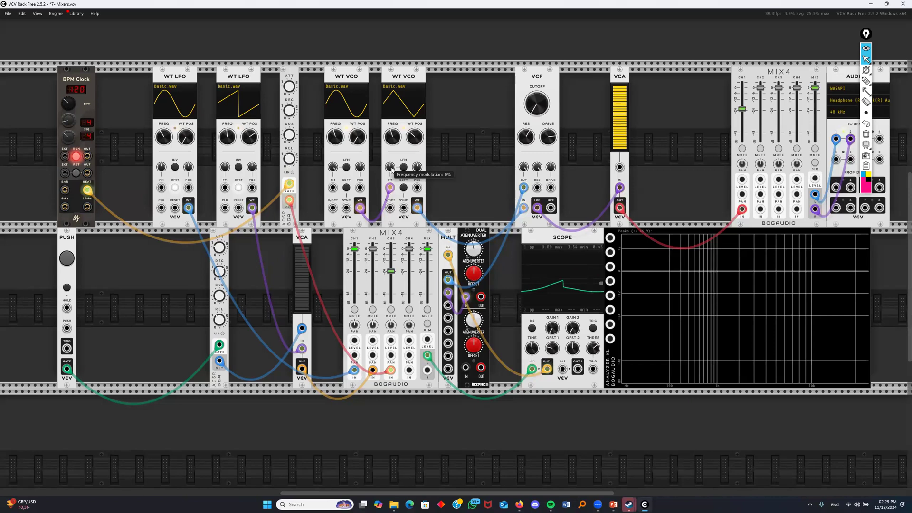
pyautogui.moveTo(392, 169); pyautogui.dragTo(391, 138)
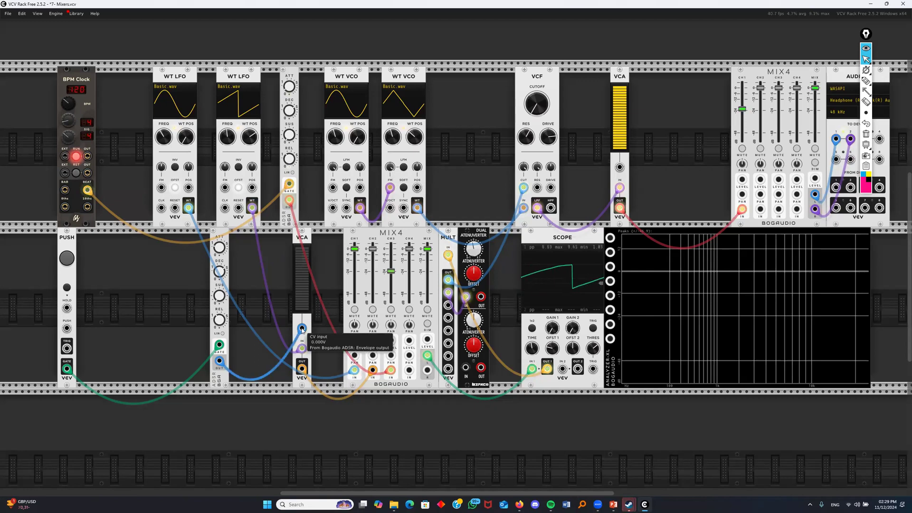
pyautogui.moveTo(301, 328); pyautogui.dragTo(278, 319)
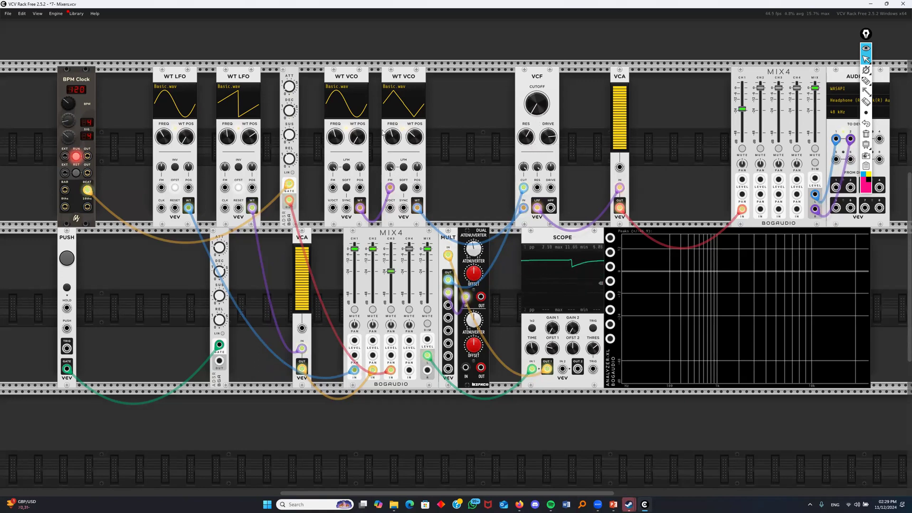
pyautogui.moveTo(337, 138); pyautogui.dragTo(337, 112)
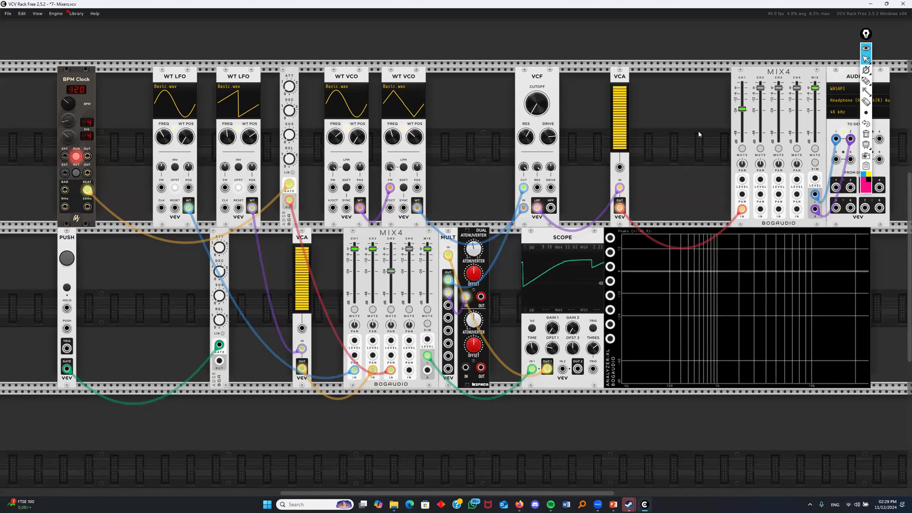
pyautogui.click(744, 149)
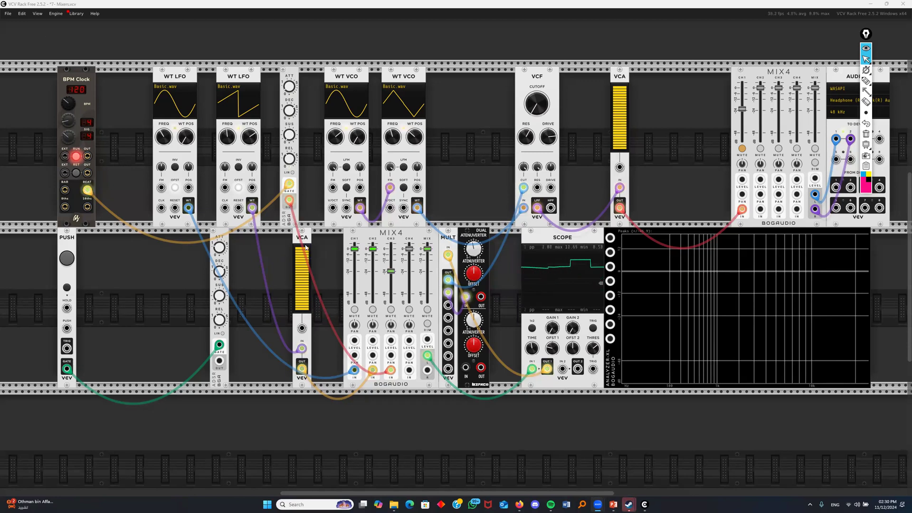
# Unplug the envelope from channel 3 of the lower MIX4 and delete both ADSRs, both LFOs and the lower VCA
pyautogui.moveTo(289, 200); pyautogui.dragTo(260, 213)
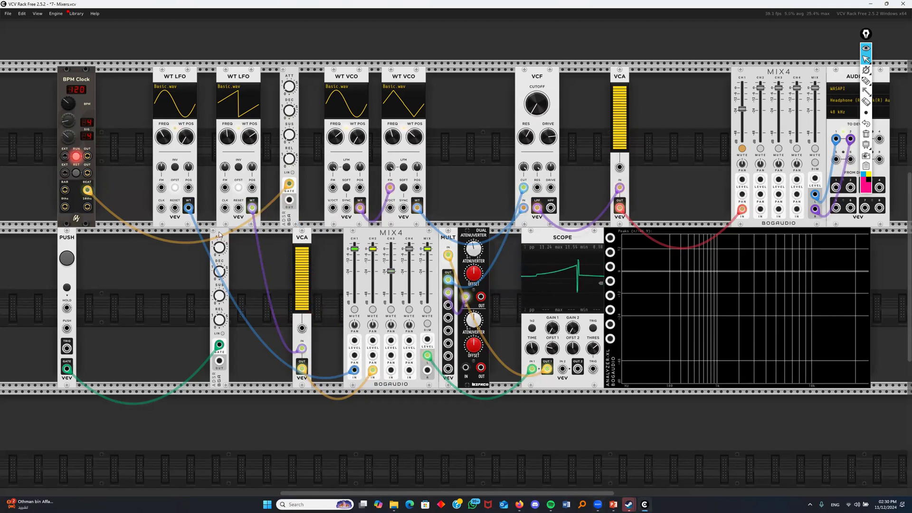
pyautogui.press('Delete')
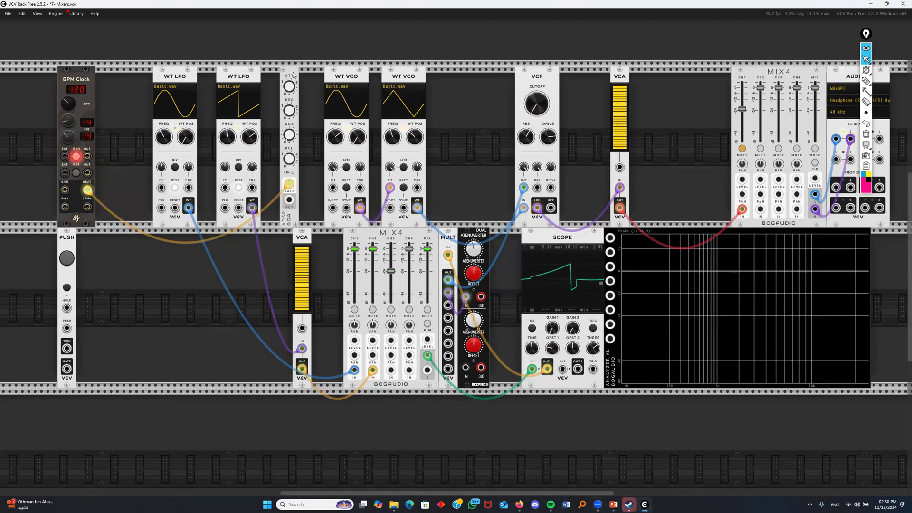
pyautogui.press('Delete')
pyautogui.press('Delete')
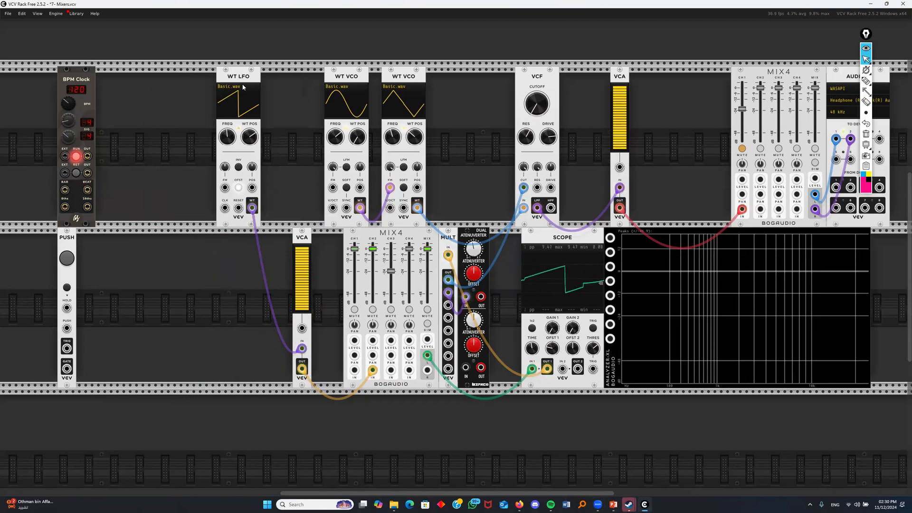
pyautogui.press('Delete')
pyautogui.press('Delete')
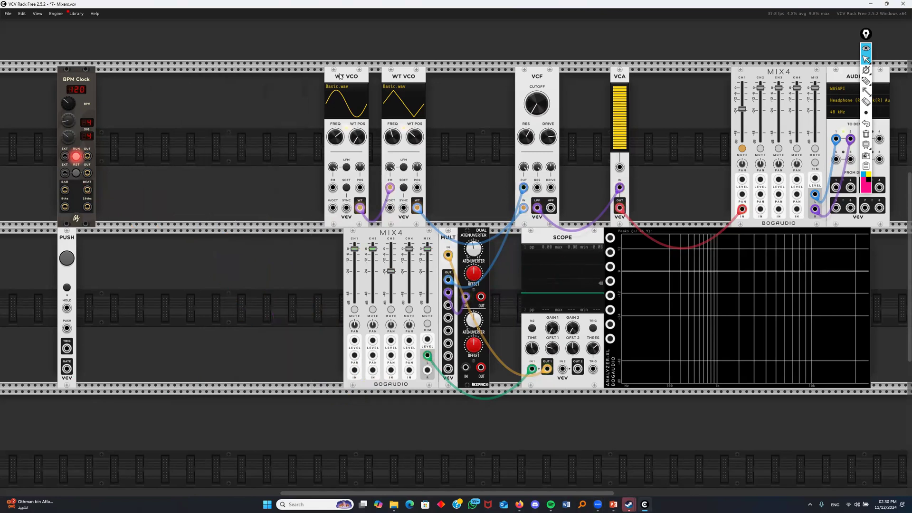
# Reposition the two VCOs and the VCF, remove their patch cables, and delete the MULT and Dual Atenuverter modules
pyautogui.moveTo(345, 78); pyautogui.dragTo(230, 79)
pyautogui.moveTo(404, 81); pyautogui.dragTo(302, 81)
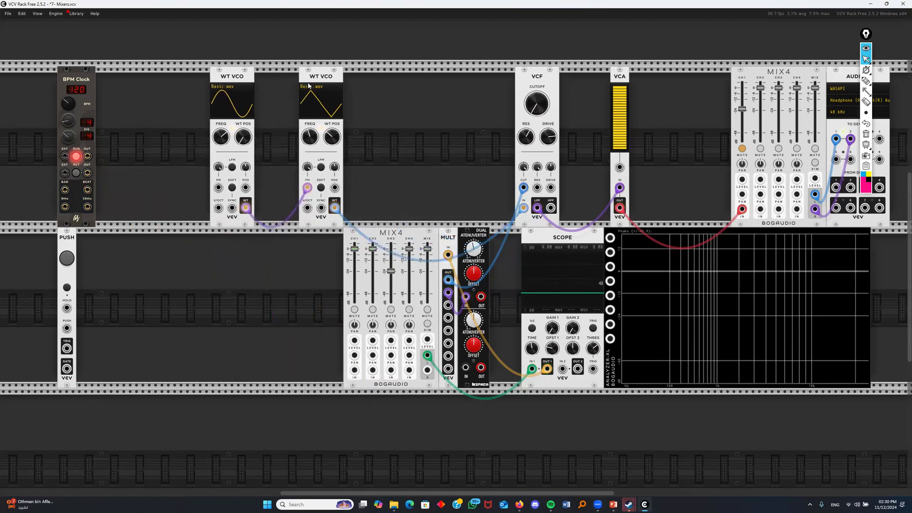
pyautogui.moveTo(315, 207); pyautogui.dragTo(379, 177)
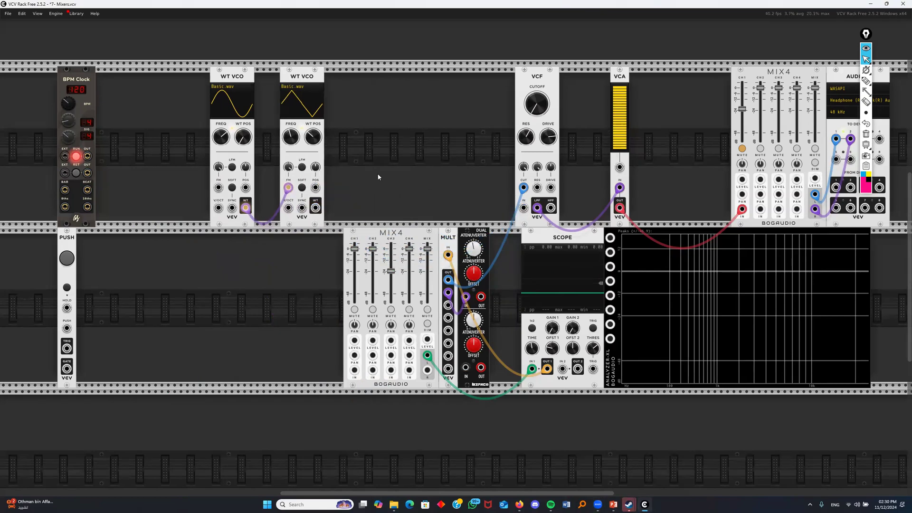
pyautogui.press('Delete')
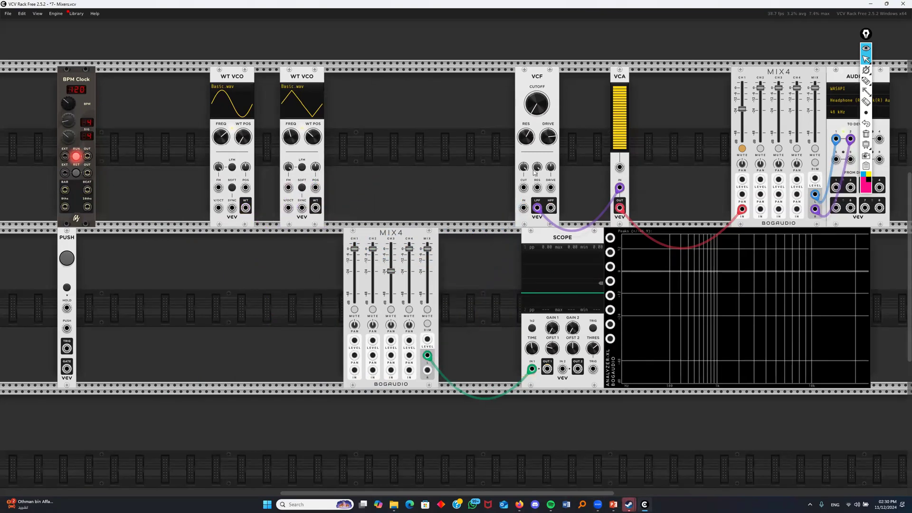
pyautogui.moveTo(541, 82); pyautogui.dragTo(459, 82)
pyautogui.moveTo(454, 208); pyautogui.dragTo(468, 206)
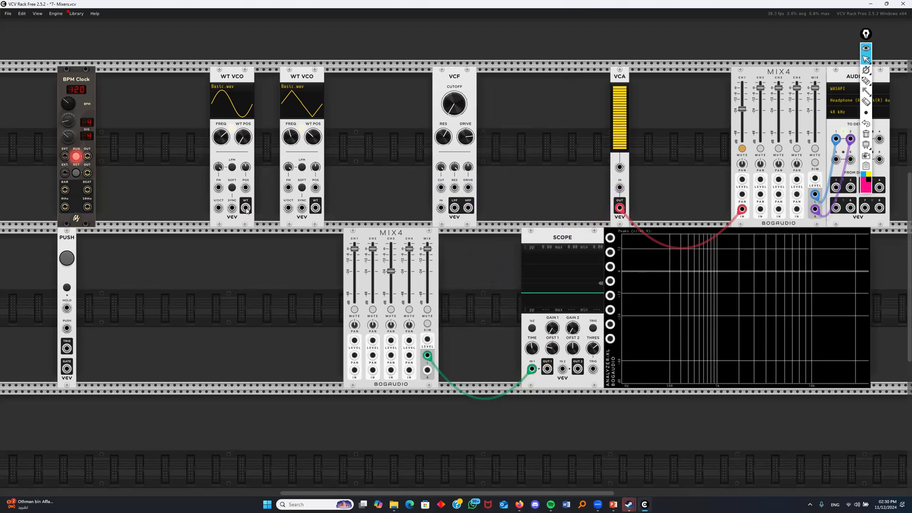
# Patch the two VCO outputs into channels 1 and 2 of the lower MIX4 and lower both oscillators' frequencies
pyautogui.moveTo(245, 208); pyautogui.dragTo(354, 370)
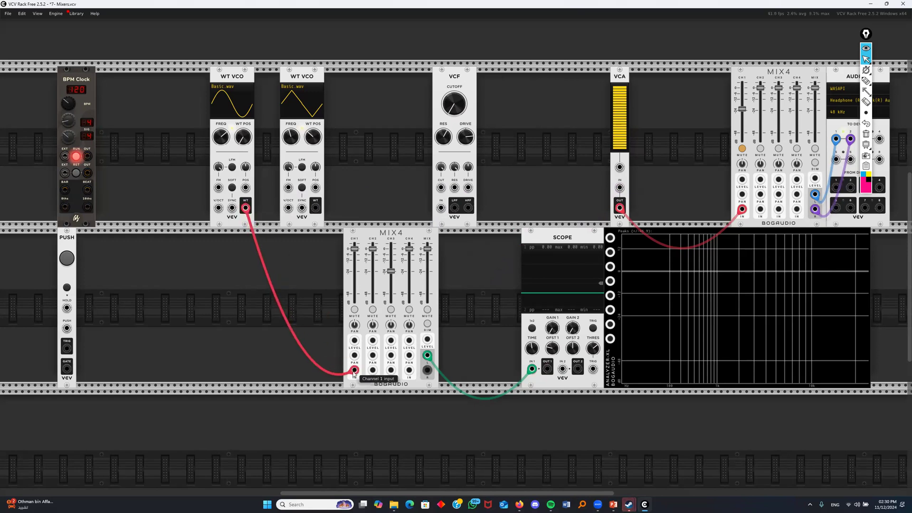
pyautogui.moveTo(315, 208); pyautogui.dragTo(373, 371)
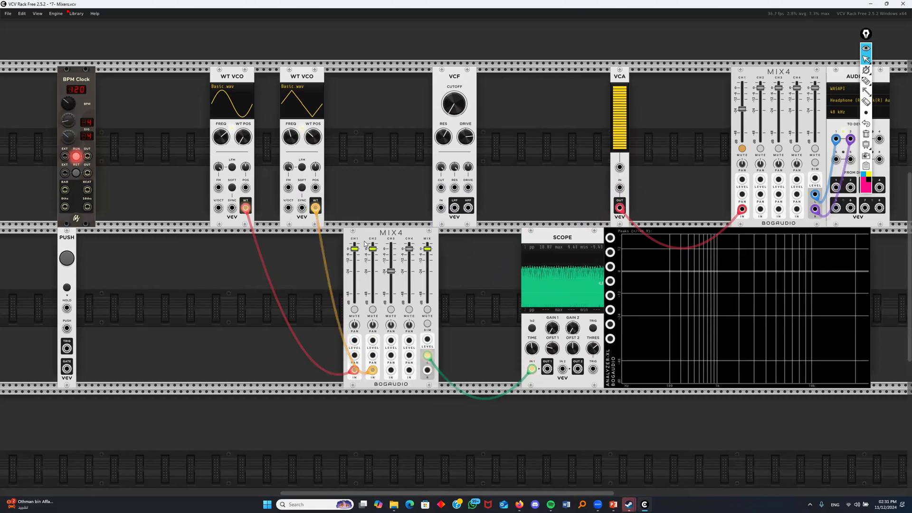
pyautogui.moveTo(221, 137); pyautogui.dragTo(221, 178)
pyautogui.moveTo(291, 138); pyautogui.dragTo(291, 144)
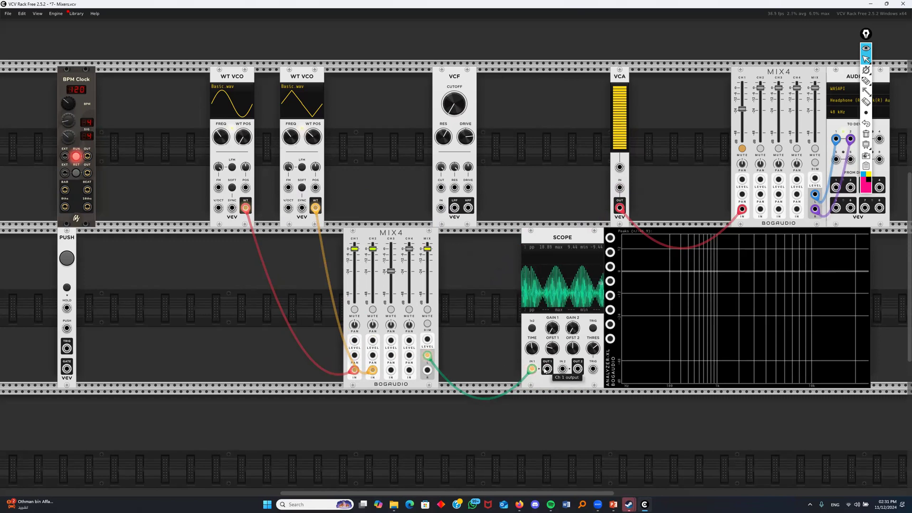
# Route the lower MIX4's output through the VCF's lowpass into the VCA, unmute output channel 1, and raise the filter cutoff
pyautogui.moveTo(532, 369)
pyautogui.mouseDown()
pyautogui.moveTo(471, 279)
pyautogui.moveTo(441, 207)
pyautogui.mouseUp()
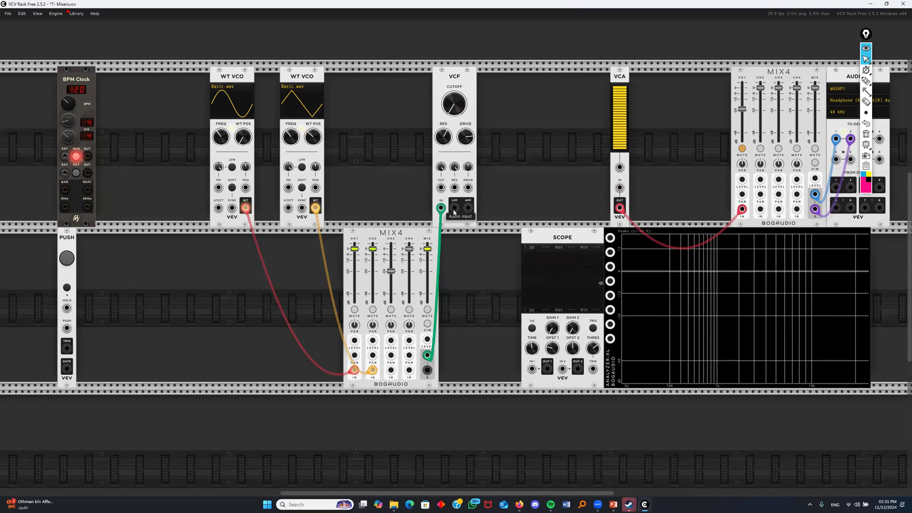
pyautogui.moveTo(454, 208); pyautogui.dragTo(620, 188)
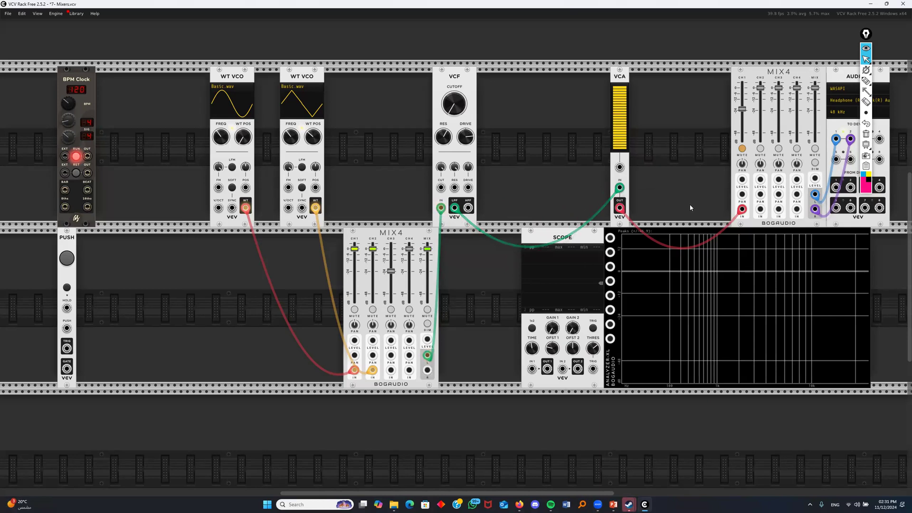
pyautogui.click(742, 149)
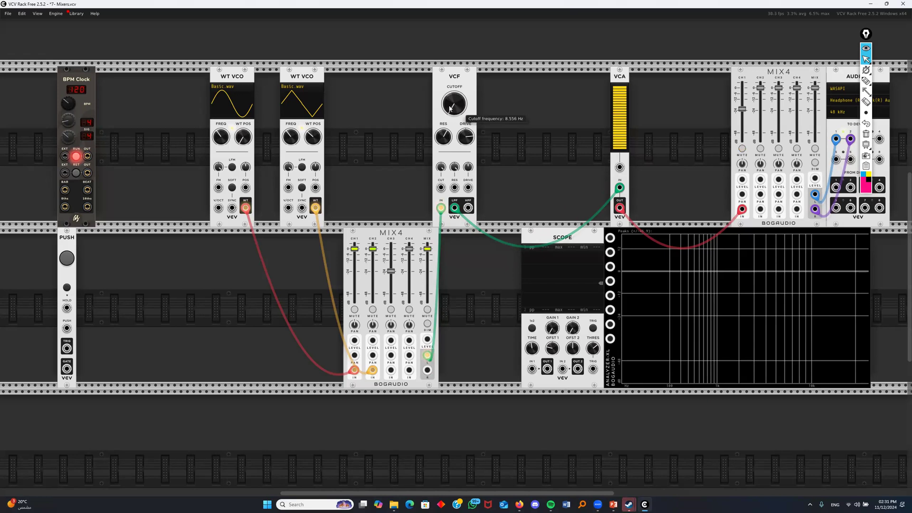
pyautogui.moveTo(454, 105); pyautogui.dragTo(454, 86)
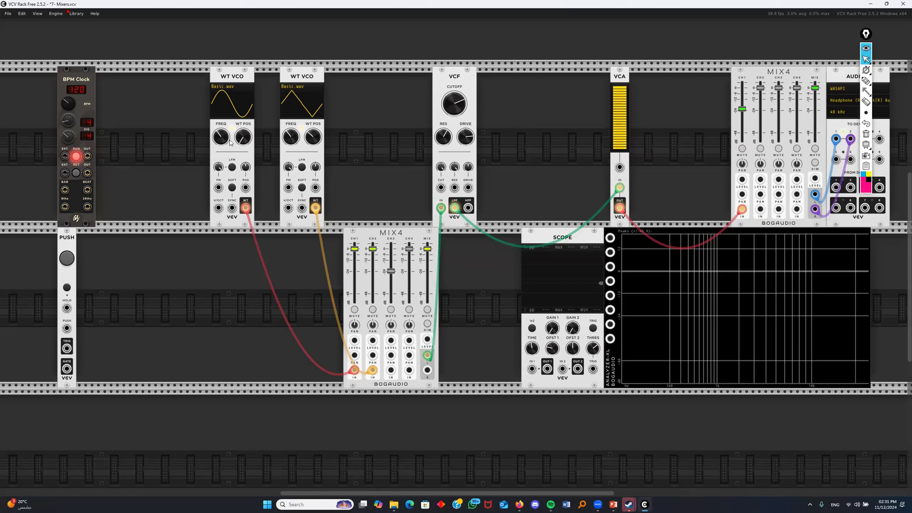
# Balance the mixed oscillator sound by adjusting the first VCO's frequency, the lower MIX4's channel 2 level and the VCF cutoff
pyautogui.moveTo(221, 138); pyautogui.dragTo(220, 197)
pyautogui.moveTo(220, 138); pyautogui.dragTo(221, 134)
pyautogui.moveTo(373, 248); pyautogui.dragTo(373, 260)
pyautogui.moveTo(454, 106); pyautogui.dragTo(454, 103)
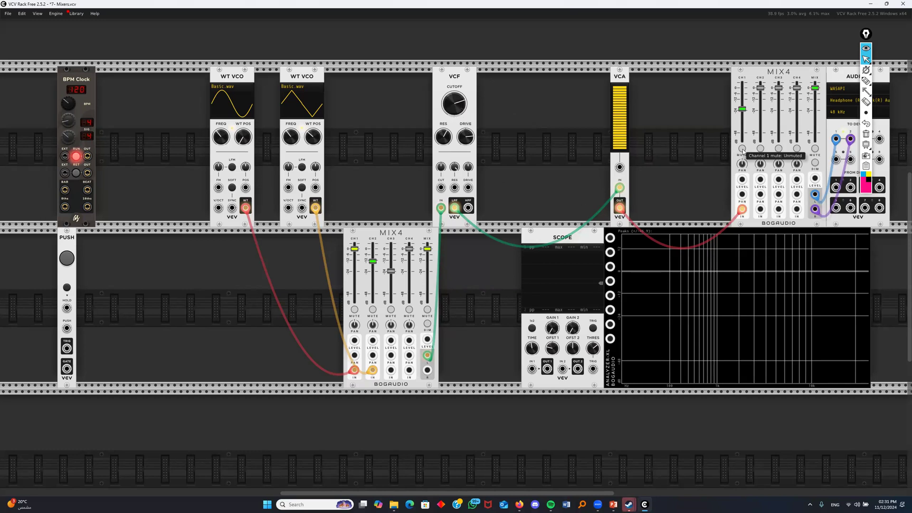
pyautogui.moveTo(223, 141); pyautogui.dragTo(224, 137)
pyautogui.moveTo(457, 107); pyautogui.dragTo(456, 118)
pyautogui.moveTo(372, 261); pyautogui.dragTo(373, 255)
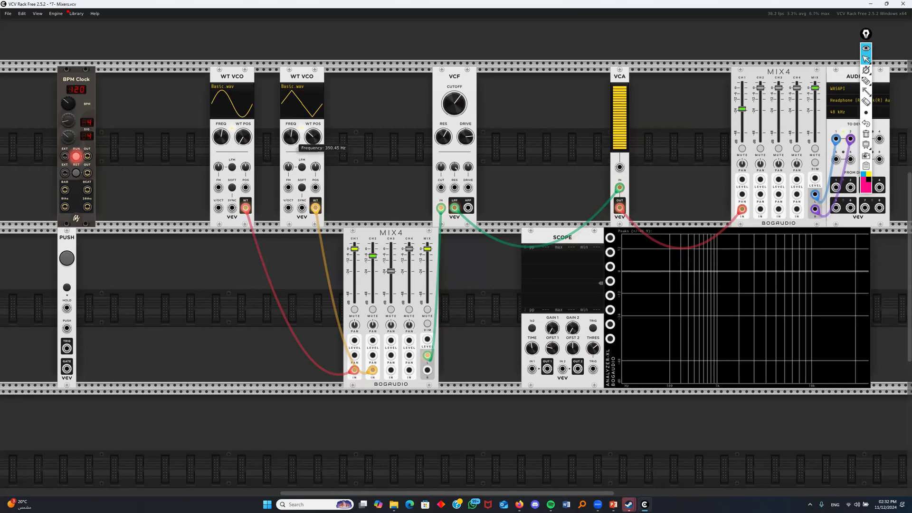
pyautogui.moveTo(462, 109); pyautogui.dragTo(452, 117)
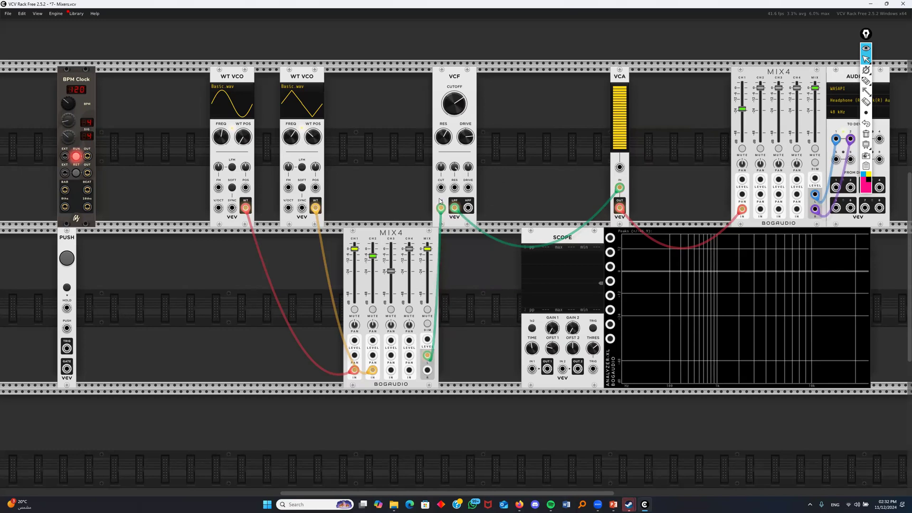
# Adjust the VCF cutoff, raise the wavetable position of both VCOs, and mute channel 1 of the output MIX4
pyautogui.moveTo(454, 104); pyautogui.dragTo(454, 114)
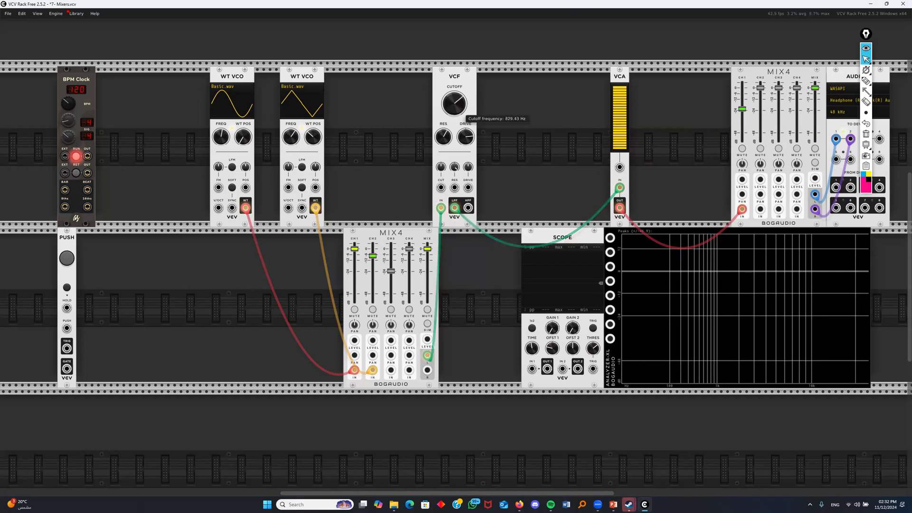
pyautogui.moveTo(314, 137); pyautogui.dragTo(314, 123)
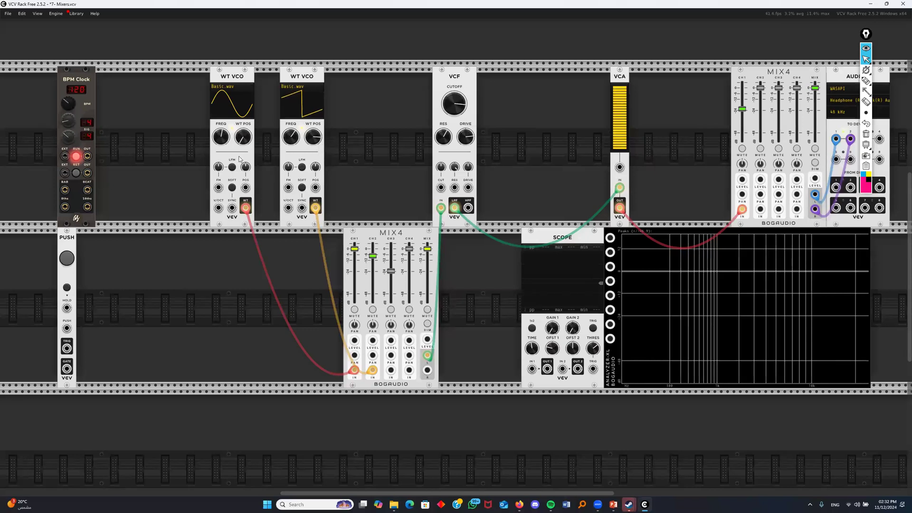
pyautogui.moveTo(243, 138); pyautogui.dragTo(243, 122)
pyautogui.moveTo(457, 110); pyautogui.dragTo(457, 110)
pyautogui.click(741, 149)
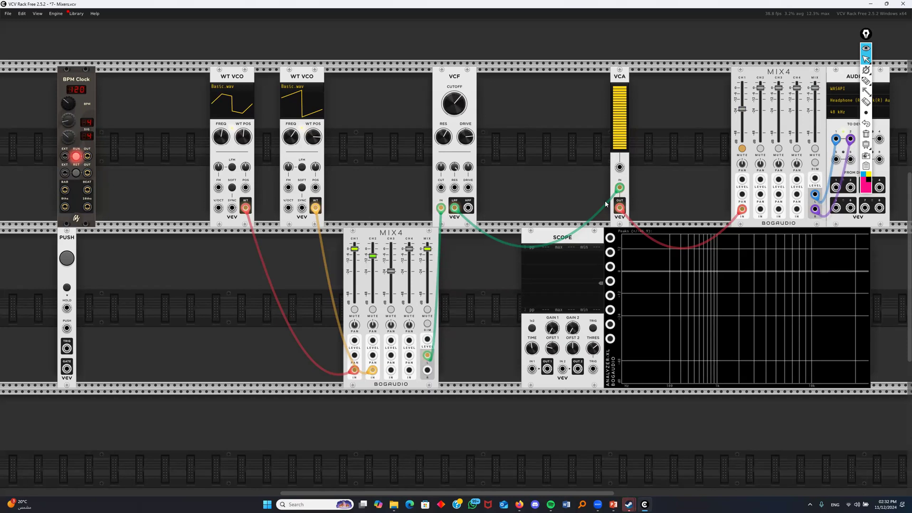
# Open the "8- Clock dividers" patch, discarding unsaved changes, and mute channel 1 of the output MIX4
pyautogui.click(8, 13)
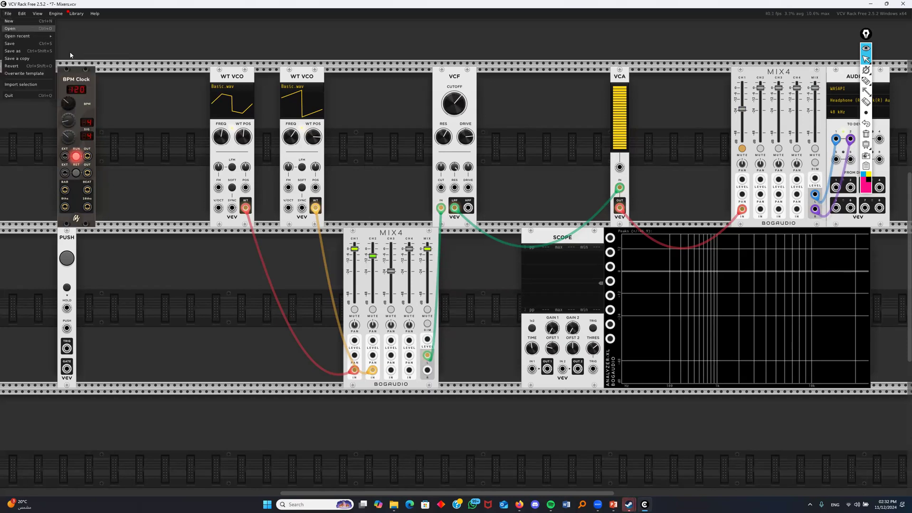
pyautogui.click(492, 276)
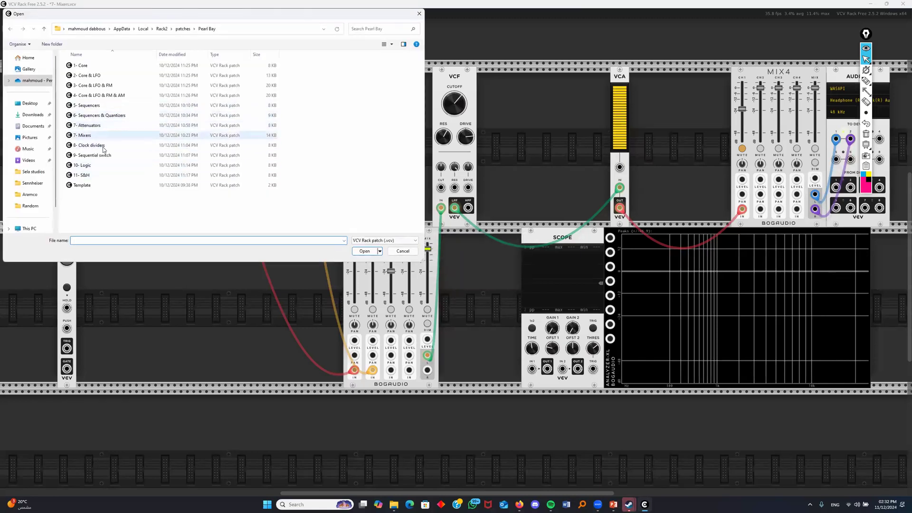
pyautogui.click(103, 148)
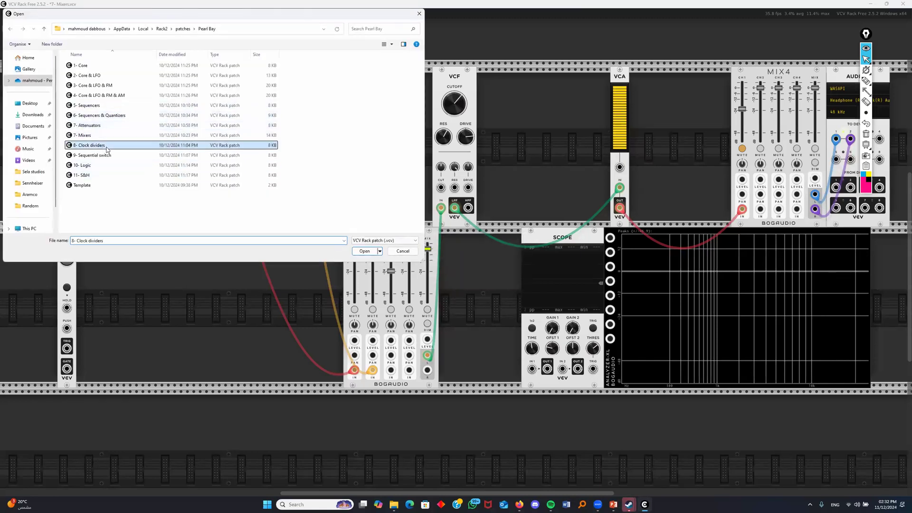
pyautogui.click(364, 251)
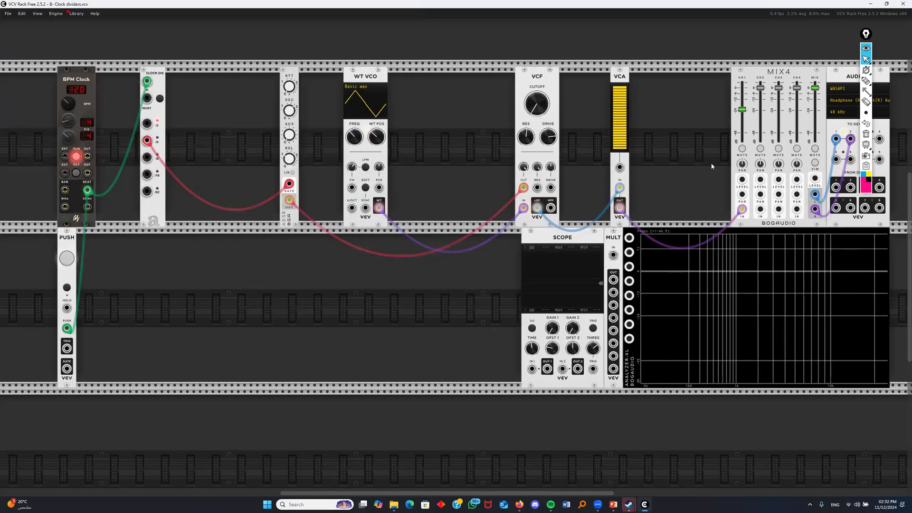
pyautogui.click(742, 150)
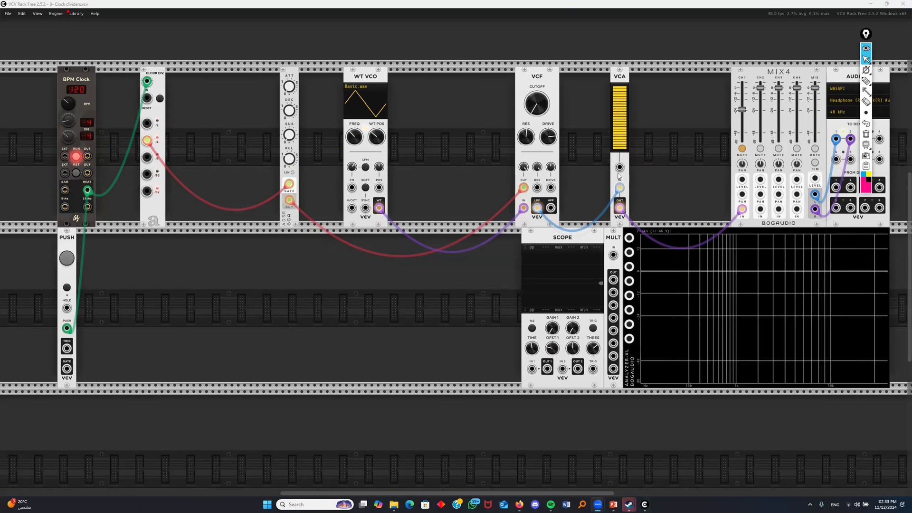
# Reopen the "7- Mixers" patch
pyautogui.click(7, 13)
pyautogui.click(19, 29)
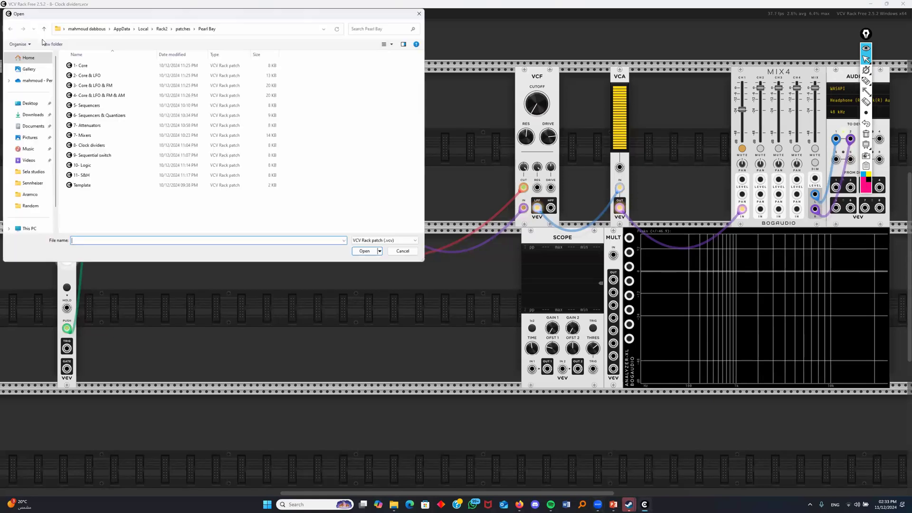
pyautogui.click(97, 137)
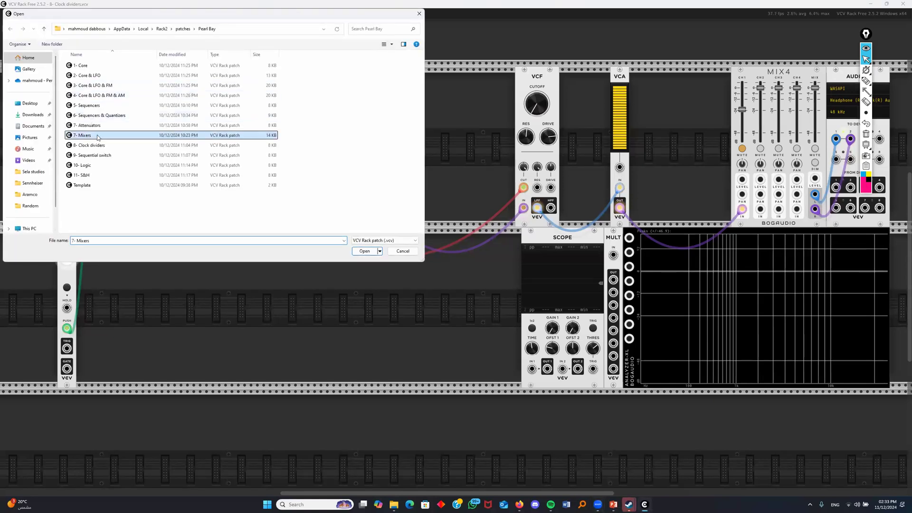
pyautogui.click(364, 251)
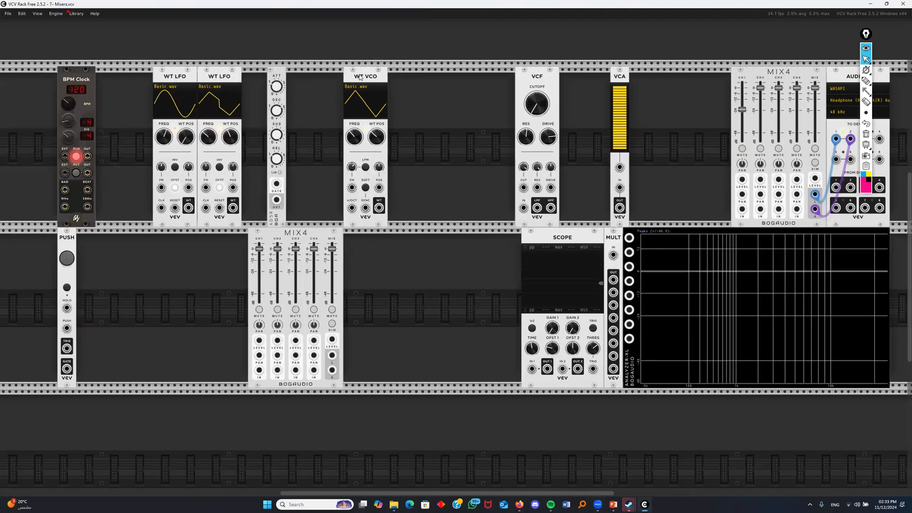
# Delete both WT LFOs, move the ADSR and WT VCO closer to the BPM Clock, and duplicate each of them
pyautogui.press('Delete')
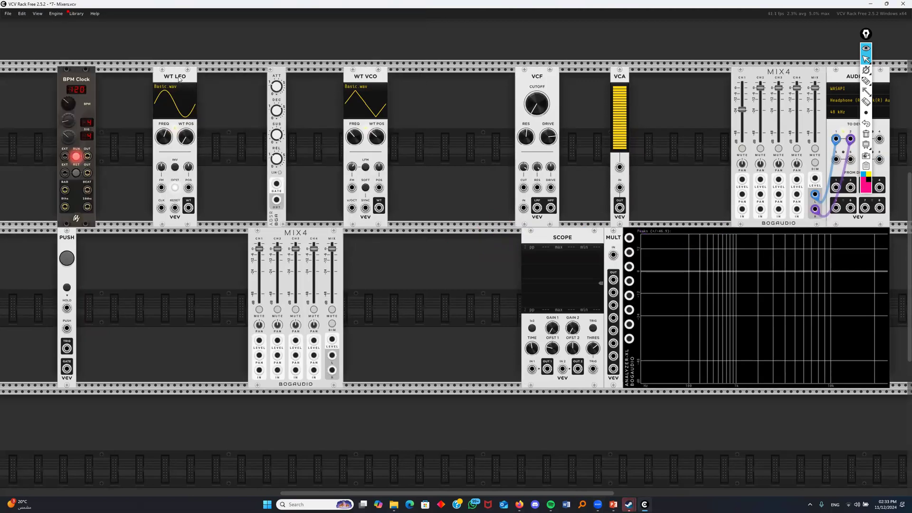
pyautogui.press('Delete')
pyautogui.moveTo(278, 79); pyautogui.dragTo(177, 79)
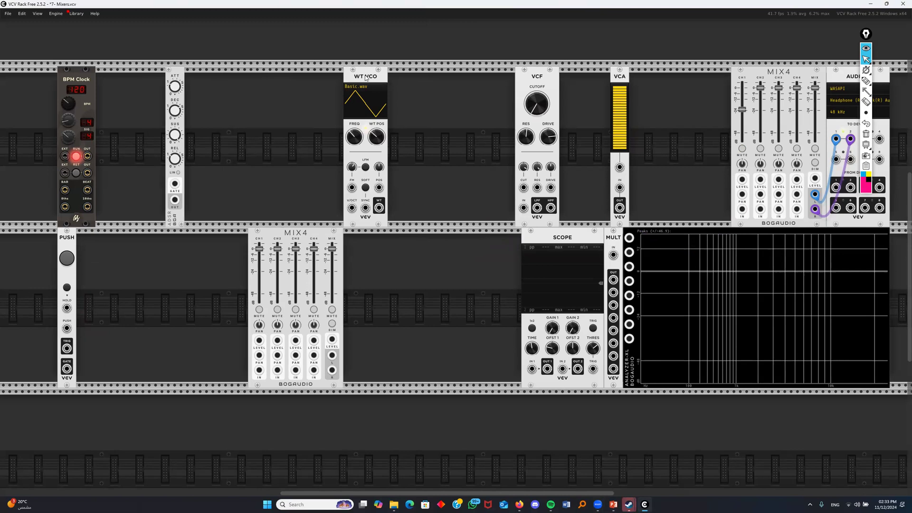
pyautogui.moveTo(367, 77); pyautogui.dragTo(228, 77)
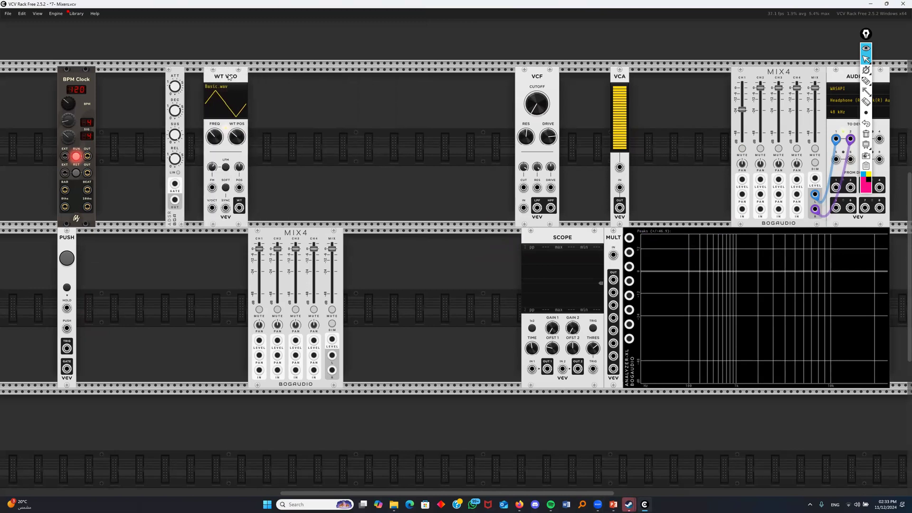
pyautogui.hotkey('ctrl', 'd')
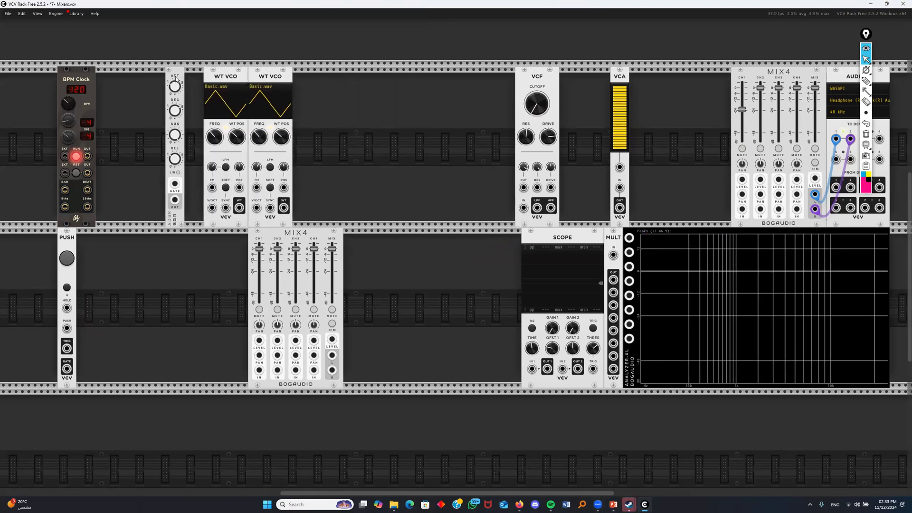
pyautogui.hotkey('ctrl', 'd')
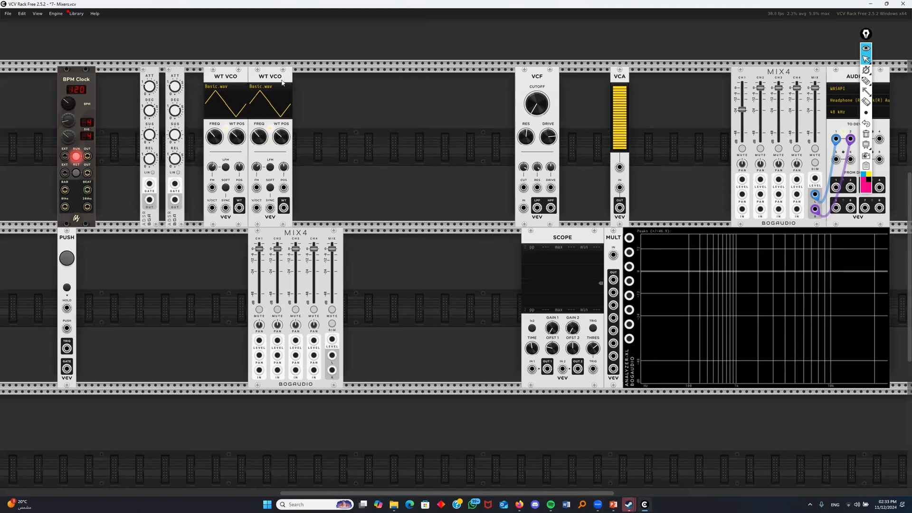
# Discard the changes, open the "8- Clock dividers" patch again, and mute channel 1 of the output MIX4
pyautogui.click(8, 14)
pyautogui.click(21, 28)
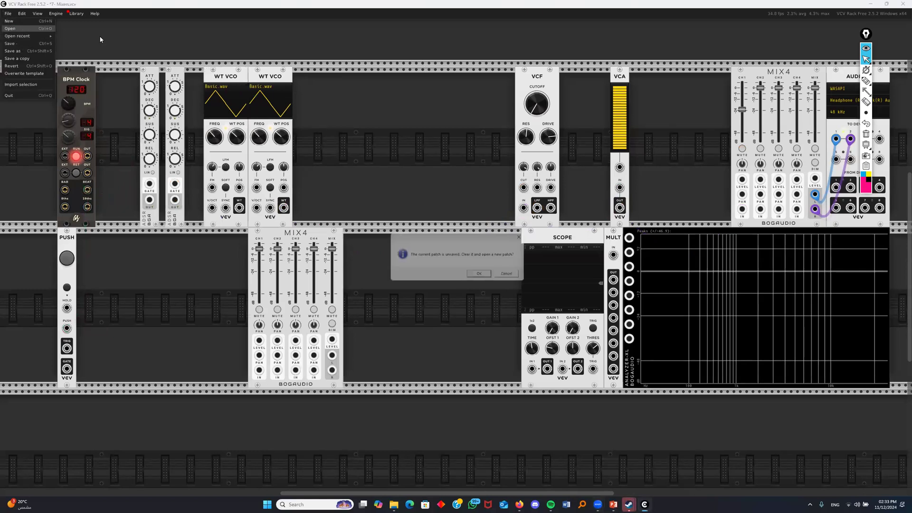
pyautogui.click(480, 275)
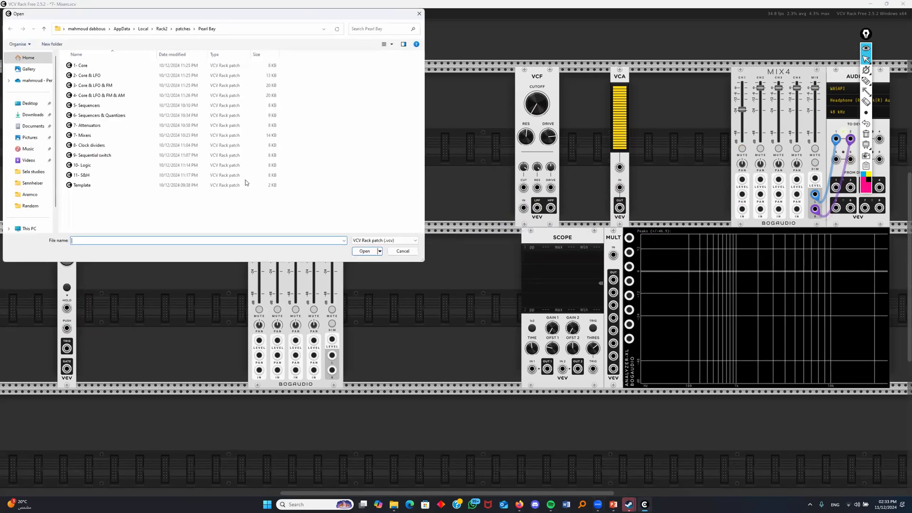
pyautogui.click(116, 148)
pyautogui.click(364, 251)
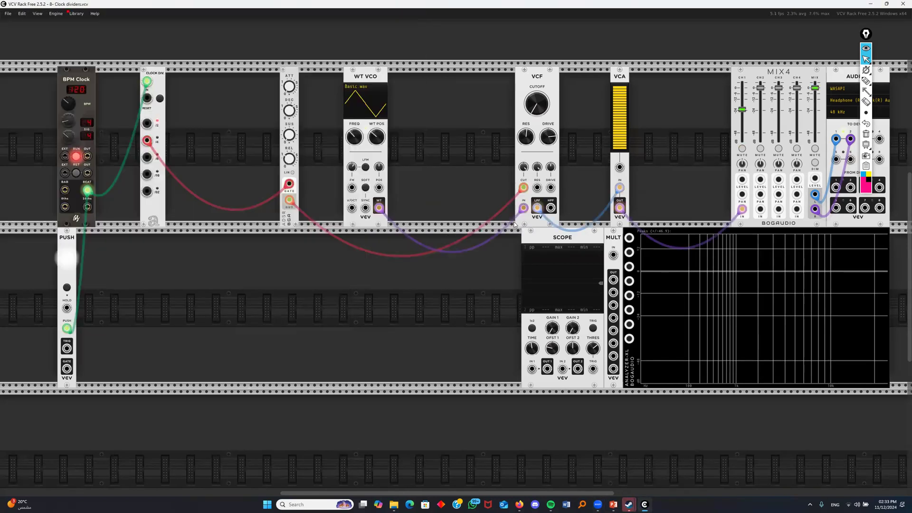
pyautogui.click(741, 148)
# Remove the cables feeding the ADSR gate, the VCF cutoff and the clock divider input, keeping the BPM Clock's beat patched to PUSH
pyautogui.moveTo(290, 184); pyautogui.dragTo(242, 183)
pyautogui.moveTo(289, 200); pyautogui.dragTo(462, 154)
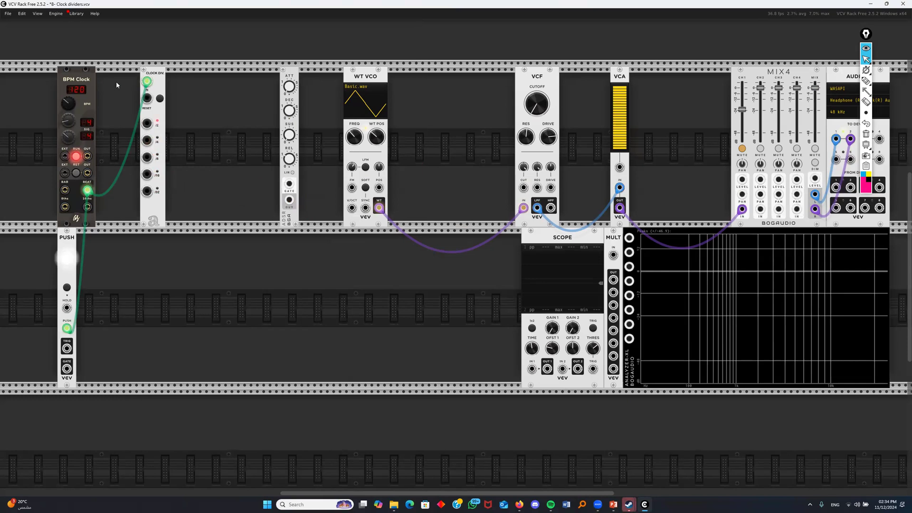
pyautogui.moveTo(147, 81); pyautogui.dragTo(218, 119)
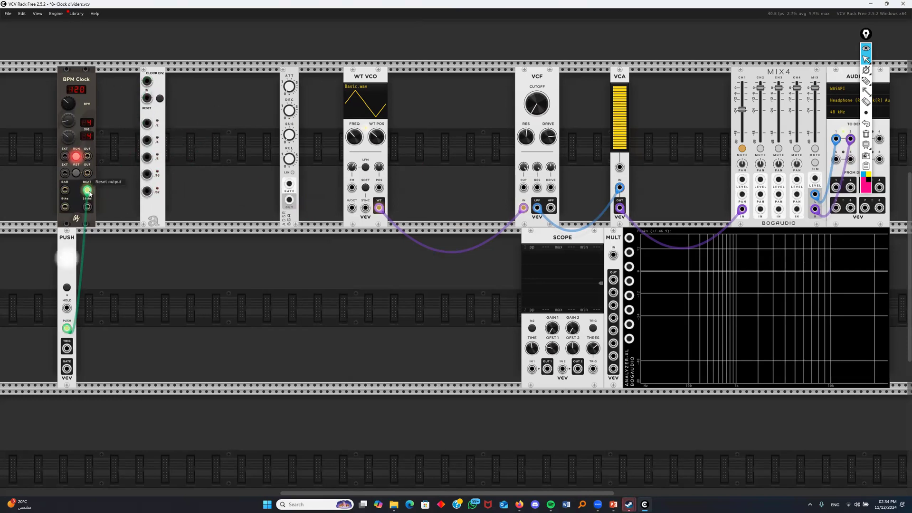
pyautogui.moveTo(89, 191)
pyautogui.mouseDown()
pyautogui.moveTo(103, 208)
pyautogui.moveTo(90, 192)
pyautogui.mouseUp()
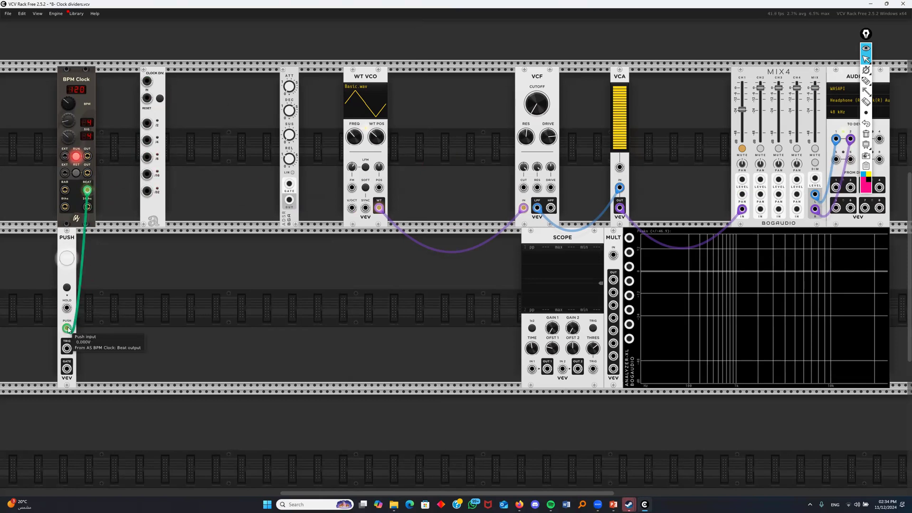
# Move the MULT beside PUSH and route PUSH's gate output through it to Scope input 1
pyautogui.moveTo(67, 368); pyautogui.dragTo(532, 369)
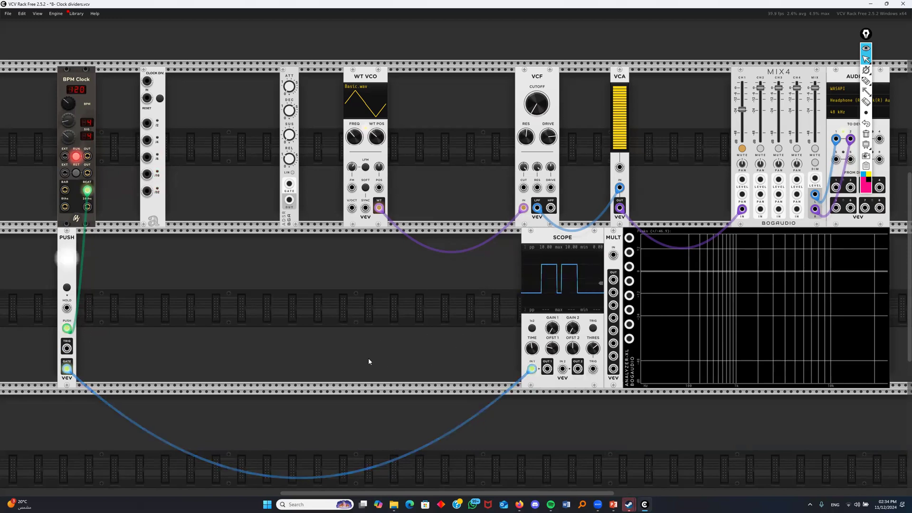
pyautogui.moveTo(610, 240); pyautogui.dragTo(190, 240)
pyautogui.moveTo(532, 369); pyautogui.dragTo(194, 255)
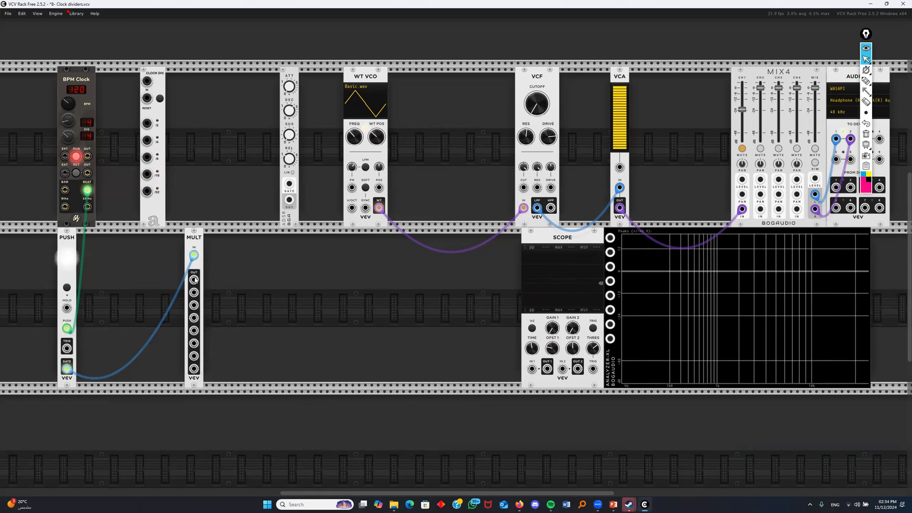
pyautogui.moveTo(194, 280); pyautogui.dragTo(532, 369)
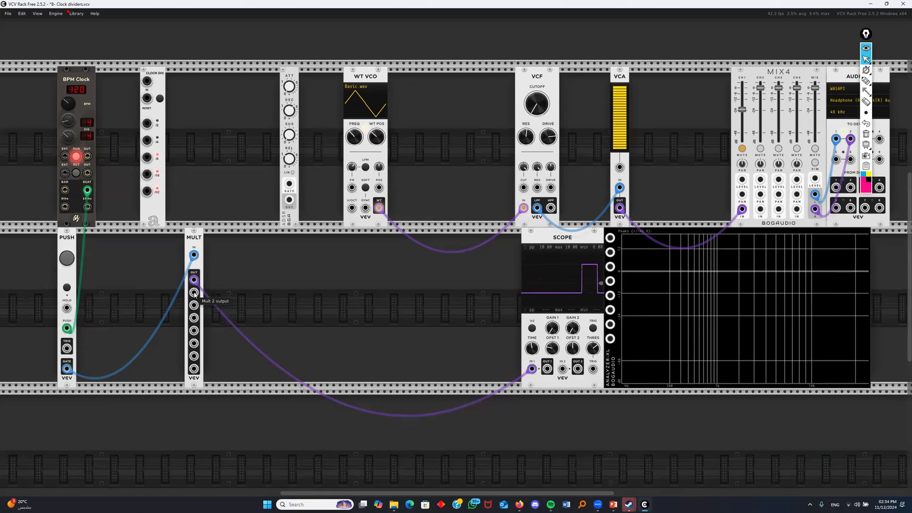
# Feed MULT output 2 into the clock divider and patch its /2 and /4 outputs in turn to Scope input 2, ending on /2
pyautogui.moveTo(194, 293); pyautogui.dragTo(149, 83)
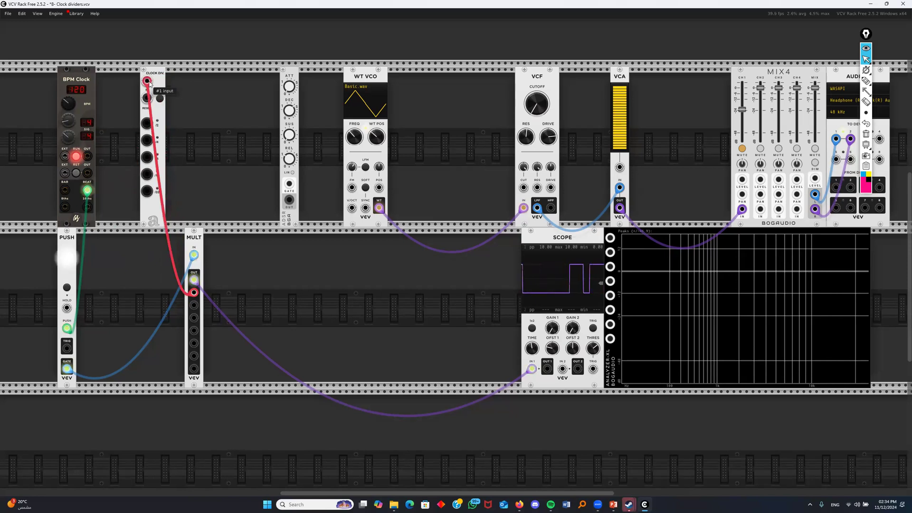
pyautogui.moveTo(163, 85); pyautogui.dragTo(233, 86)
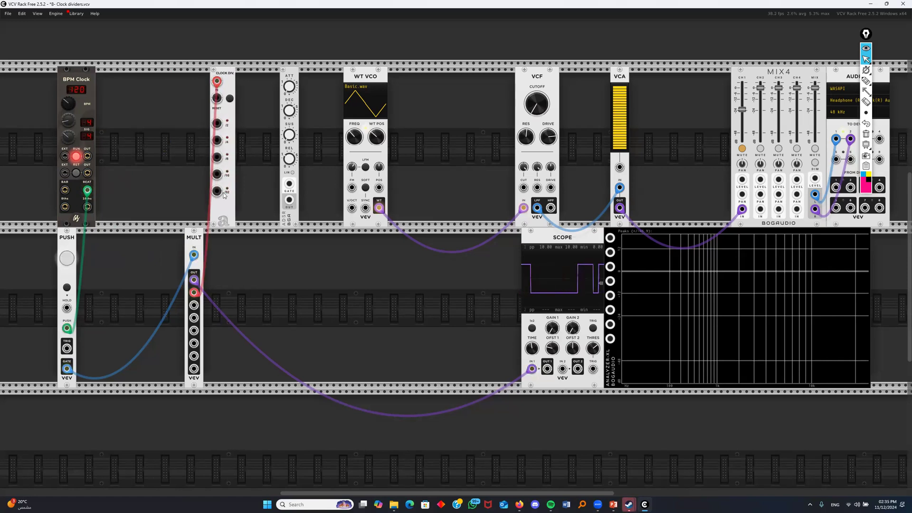
pyautogui.moveTo(217, 124); pyautogui.dragTo(562, 373)
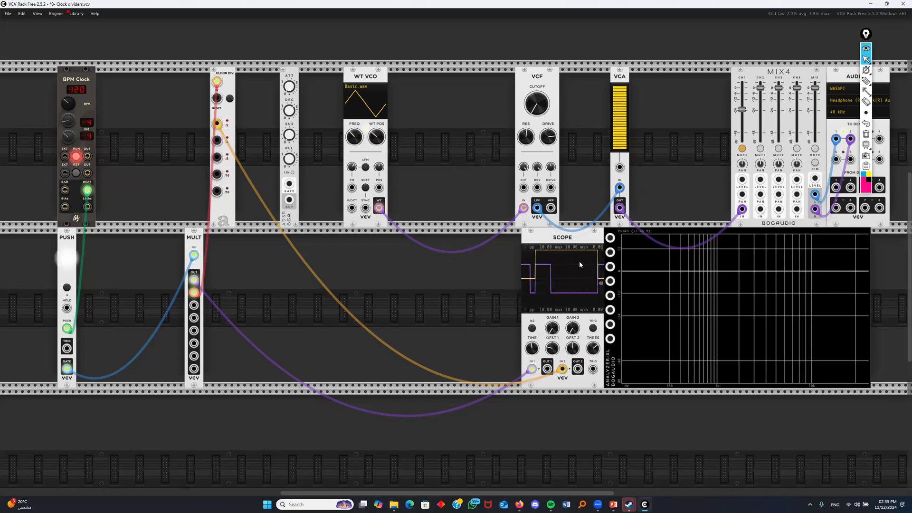
pyautogui.moveTo(217, 124); pyautogui.dragTo(219, 139)
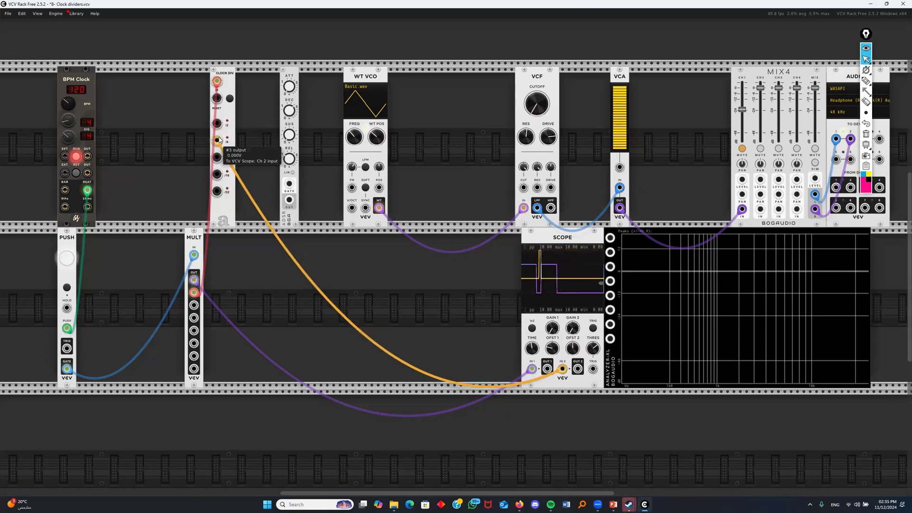
pyautogui.moveTo(219, 140); pyautogui.dragTo(218, 123)
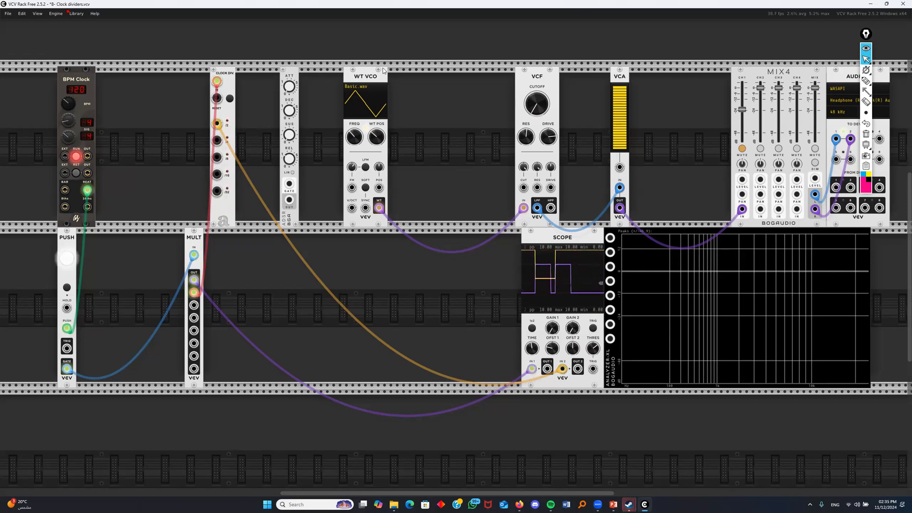
# Unplug the WT VCO from the VCF, duplicate the VCO and the ADSR, and arrange both pairs between the clock divider and the VCF
pyautogui.moveTo(525, 210); pyautogui.dragTo(369, 96)
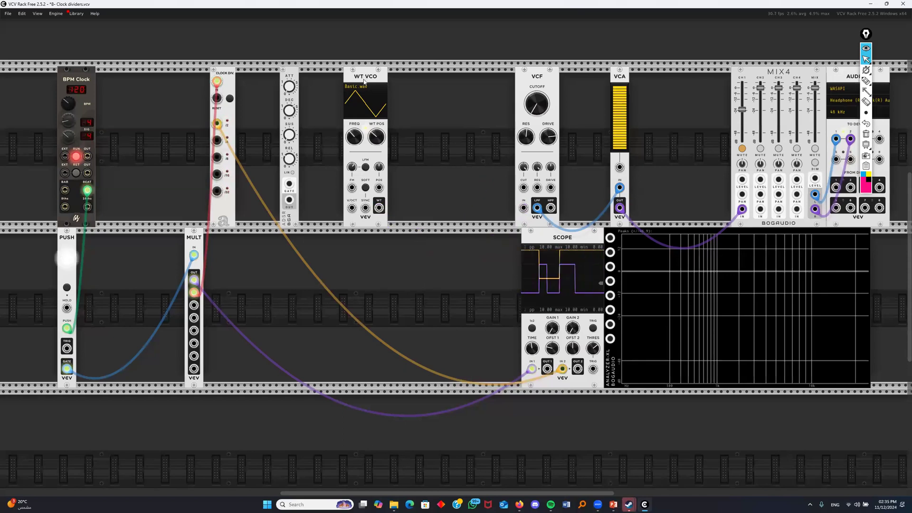
pyautogui.hotkey('ctrl', 'd')
pyautogui.moveTo(291, 76); pyautogui.dragTo(330, 80)
pyautogui.moveTo(399, 81); pyautogui.dragTo(360, 81)
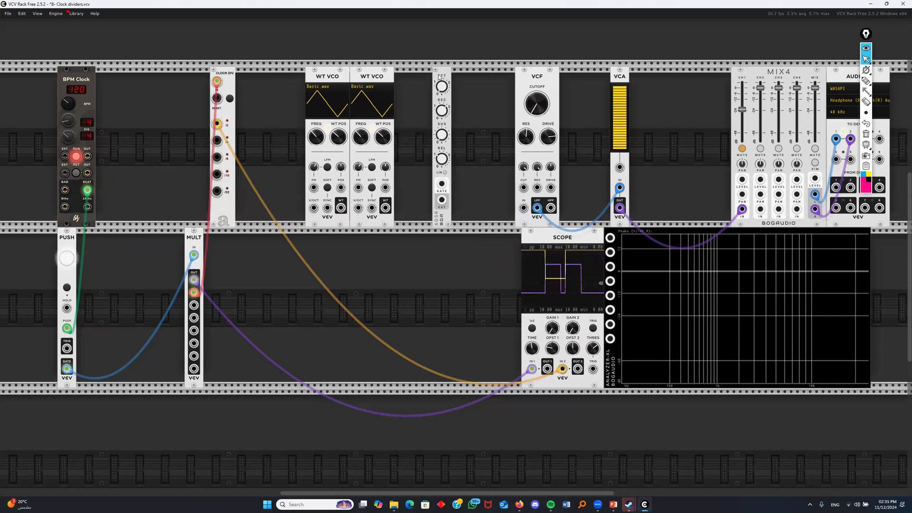
pyautogui.hotkey('ctrl', 'd')
pyautogui.moveTo(438, 79)
pyautogui.mouseDown()
pyautogui.moveTo(412, 84)
pyautogui.moveTo(435, 80)
pyautogui.moveTo(422, 85)
pyautogui.mouseUp()
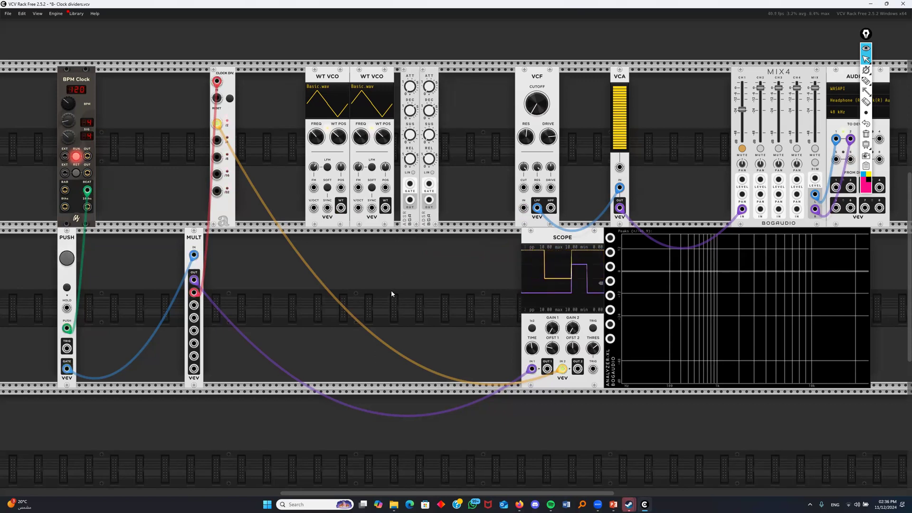
# Search the module library for "mix" and place a second MIX4 in the lower row just before the Scope
pyautogui.rightClick(78, 47)
pyautogui.write('m')
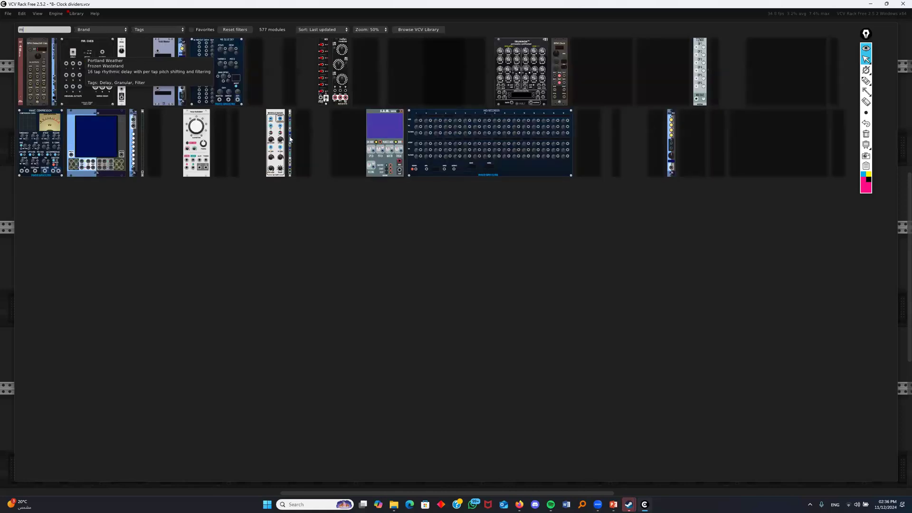
pyautogui.write('ix')
pyautogui.moveTo(378, 236); pyautogui.dragTo(442, 243)
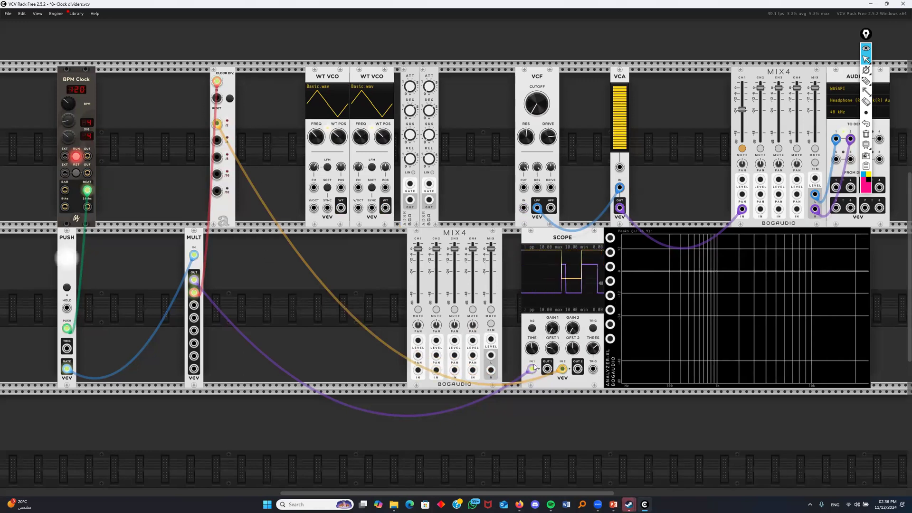
# Unplug both cables from the Scope inputs and patch MULT output 1 to the first ADSR's gate input
pyautogui.moveTo(532, 368); pyautogui.dragTo(401, 295)
pyautogui.moveTo(562, 369); pyautogui.dragTo(218, 283)
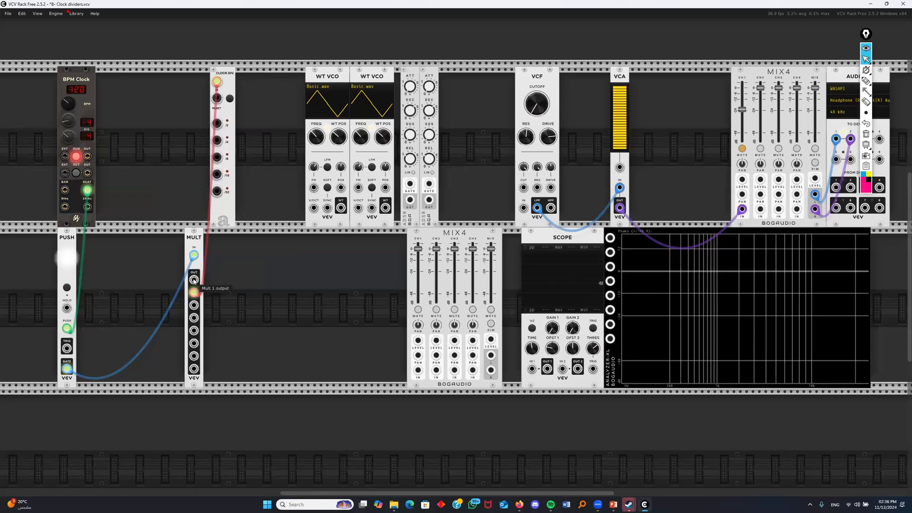
pyautogui.moveTo(194, 280); pyautogui.dragTo(410, 184)
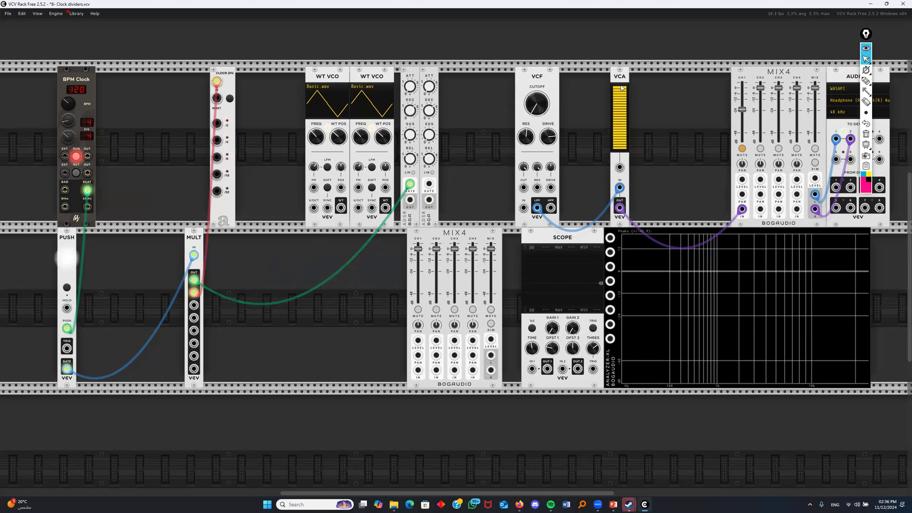
# Duplicate the VCA twice and place both copies directly after the two ADSRs
pyautogui.hotkey('ctrl', 'd')
pyautogui.hotkey('ctrl', 'd')
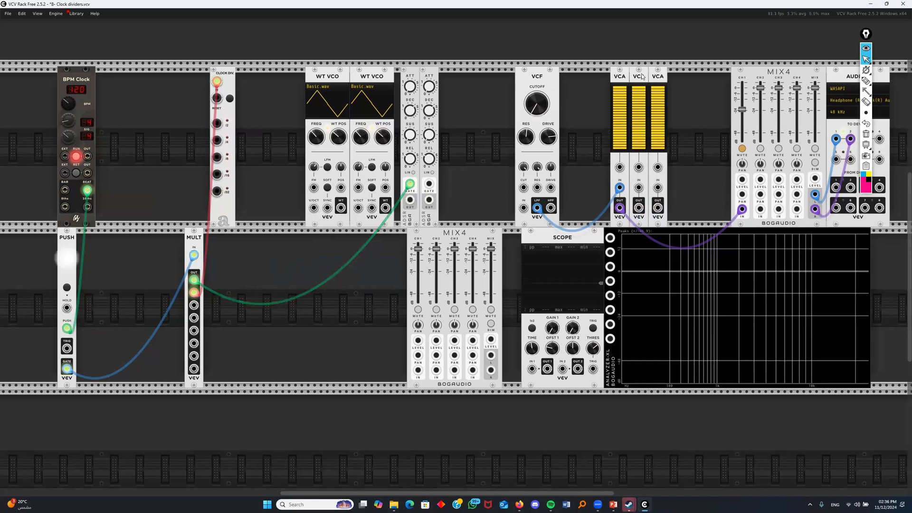
pyautogui.click(459, 95)
pyautogui.moveTo(516, 88); pyautogui.dragTo(459, 91)
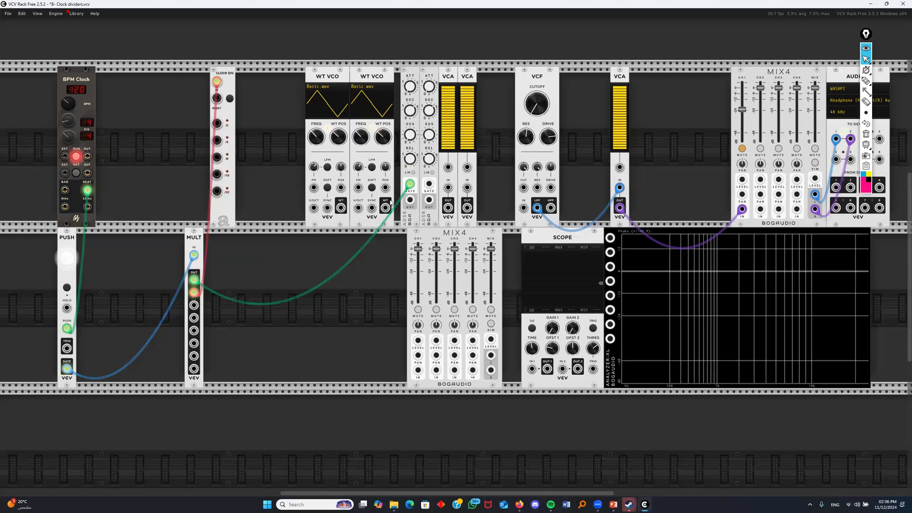
# Unplug the cable between MULT output 1 and the first ADSR's gate, and shift both VCOs closer to the clock divider
pyautogui.moveTo(410, 184); pyautogui.dragTo(195, 280)
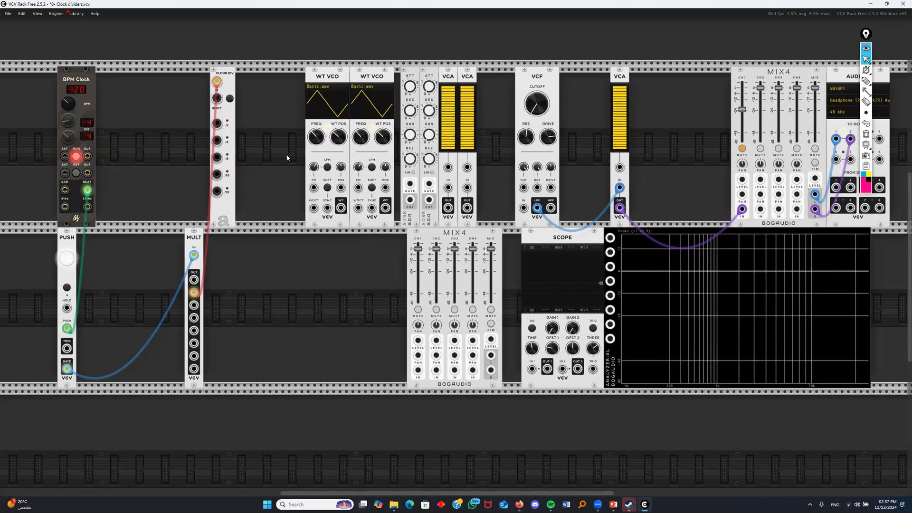
pyautogui.moveTo(311, 80); pyautogui.dragTo(279, 80)
pyautogui.moveTo(356, 80); pyautogui.dragTo(325, 83)
# Route the first VCO through the first VCA into lower MIX4 channel 1, and patch that mixer's left output to the VCF input
pyautogui.moveTo(309, 209); pyautogui.dragTo(424, 368)
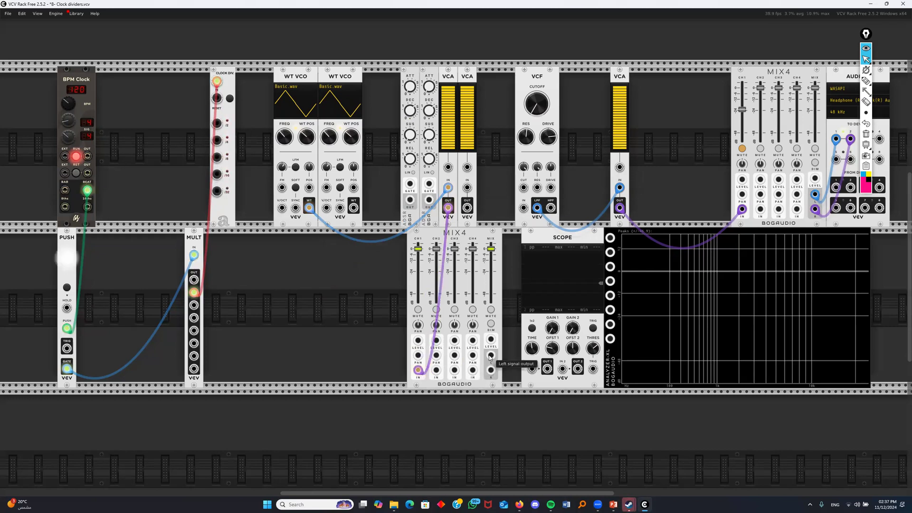
pyautogui.moveTo(491, 357); pyautogui.dragTo(524, 211)
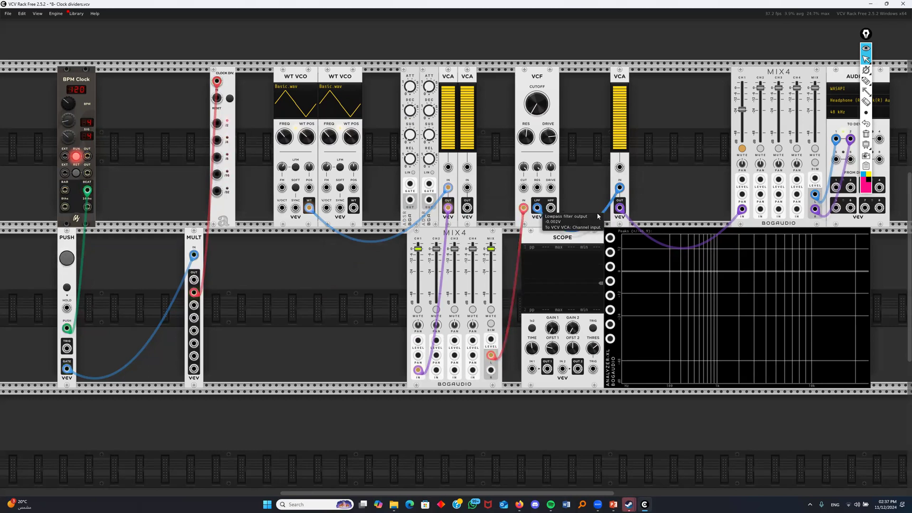
pyautogui.moveTo(621, 186); pyautogui.dragTo(622, 186)
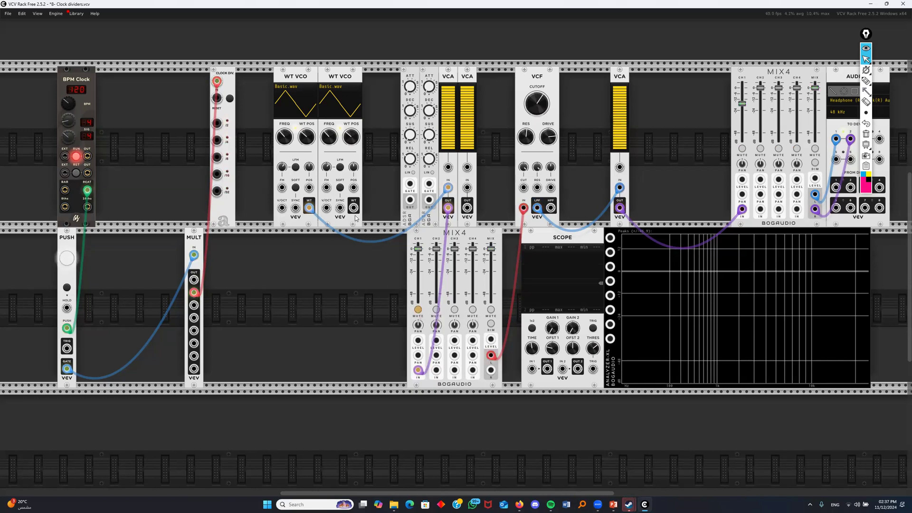
# Route the second VCO through the second VCA into lower MIX4 channel 2, and mute channels 1 and 2
pyautogui.moveTo(354, 209); pyautogui.dragTo(468, 189)
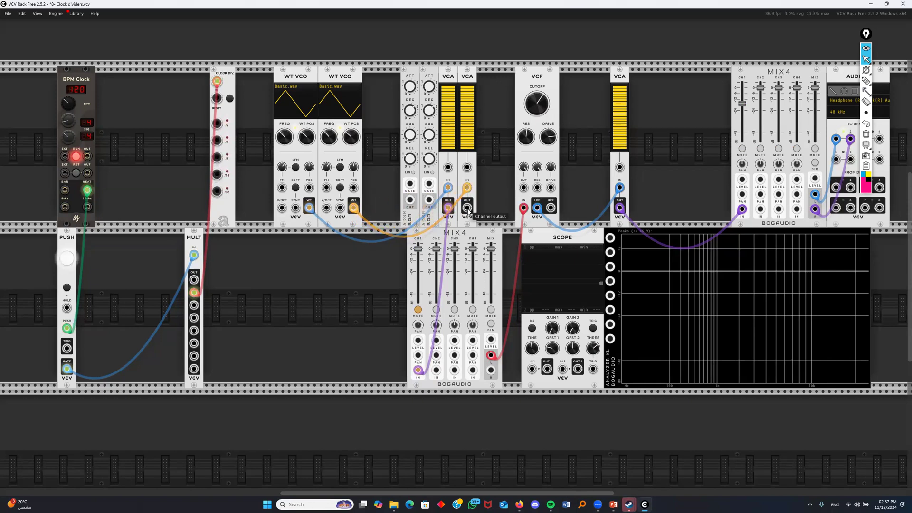
pyautogui.moveTo(467, 207); pyautogui.dragTo(436, 370)
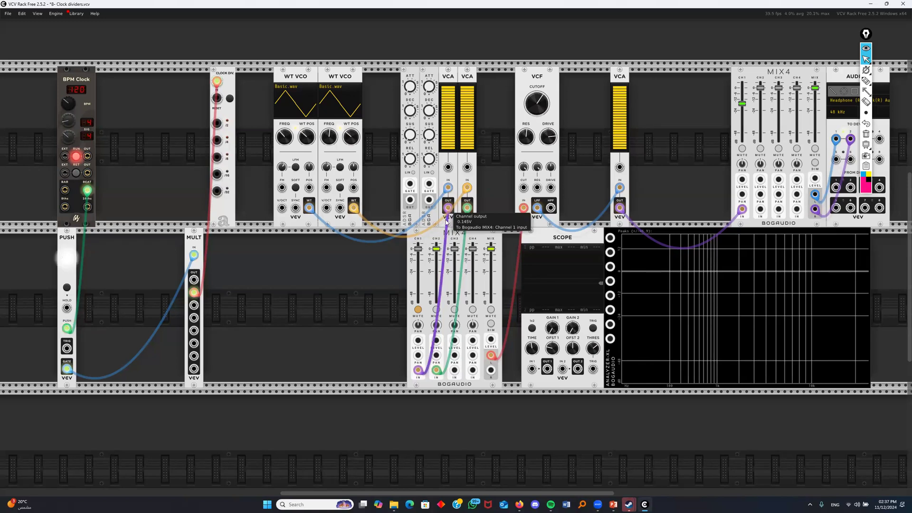
pyautogui.click(418, 309)
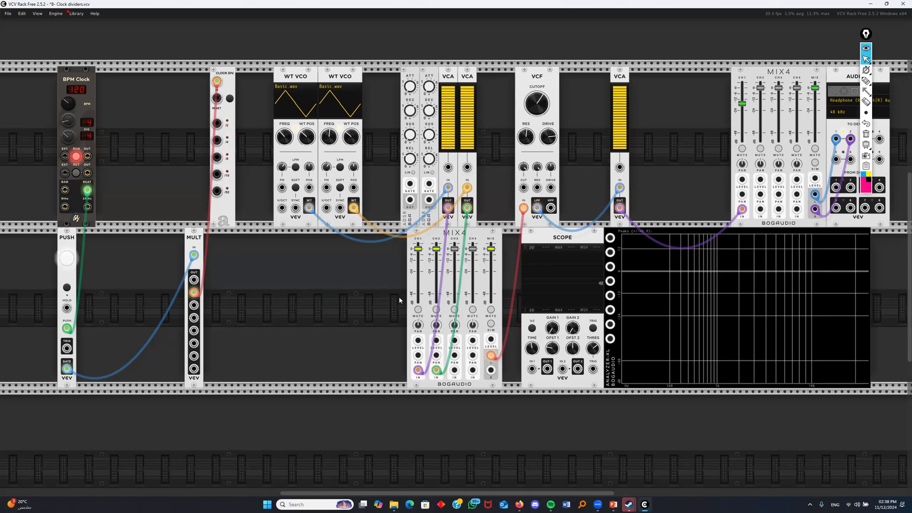
pyautogui.click(418, 309)
pyautogui.click(436, 309)
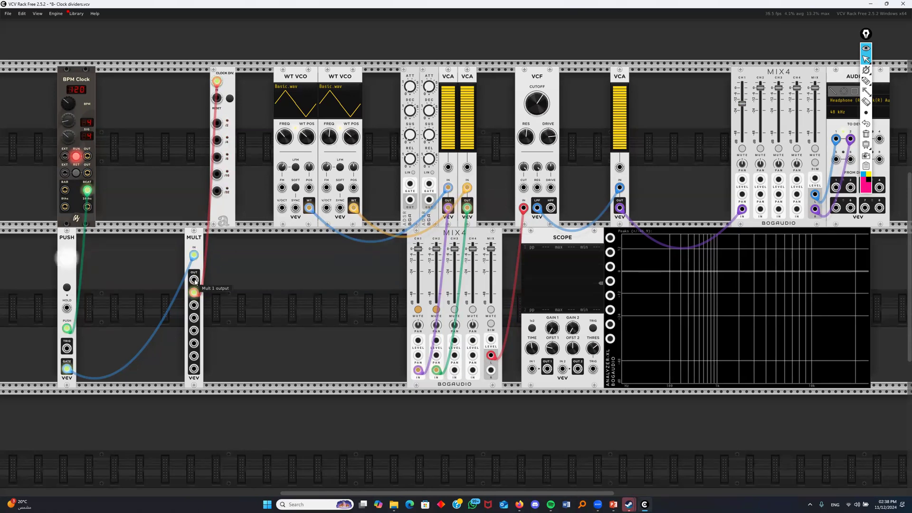
# Patch MULT output 1 to the first ADSR's gate and its envelope to the first VCA's CV input, auditioning channel 1 before muting it
pyautogui.moveTo(193, 279); pyautogui.dragTo(200, 281)
pyautogui.moveTo(270, 253); pyautogui.dragTo(410, 184)
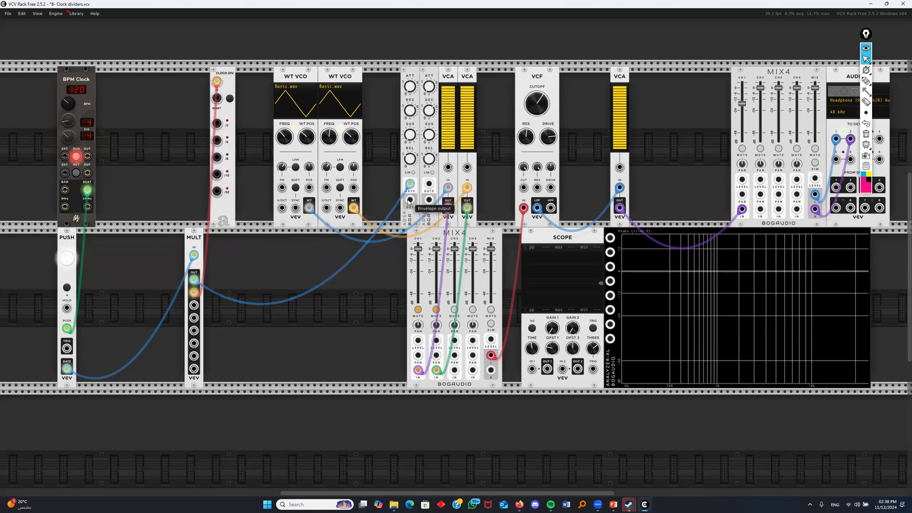
pyautogui.moveTo(411, 202); pyautogui.dragTo(448, 168)
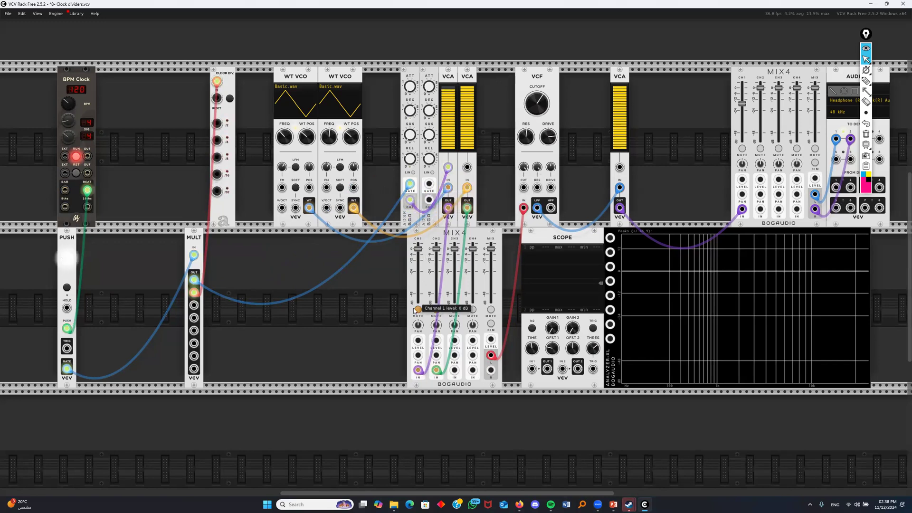
pyautogui.moveTo(416, 110)
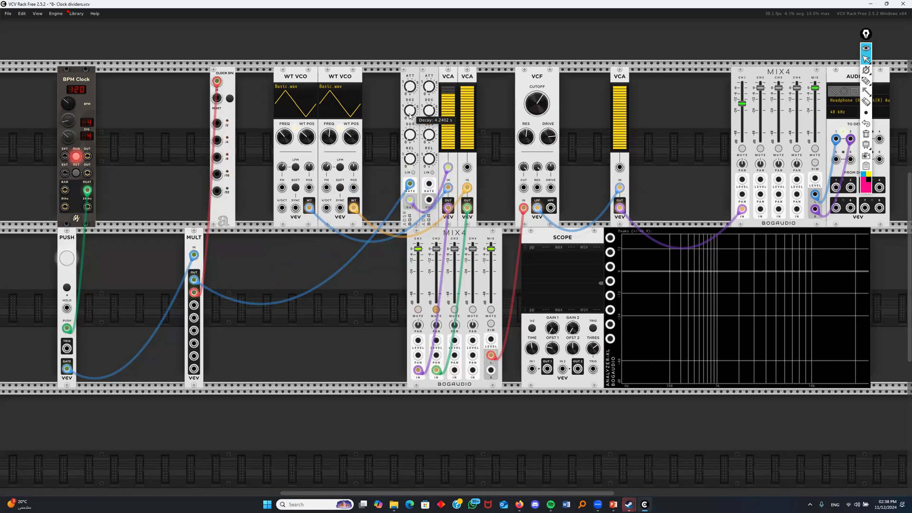
pyautogui.moveTo(429, 110); pyautogui.dragTo(429, 110)
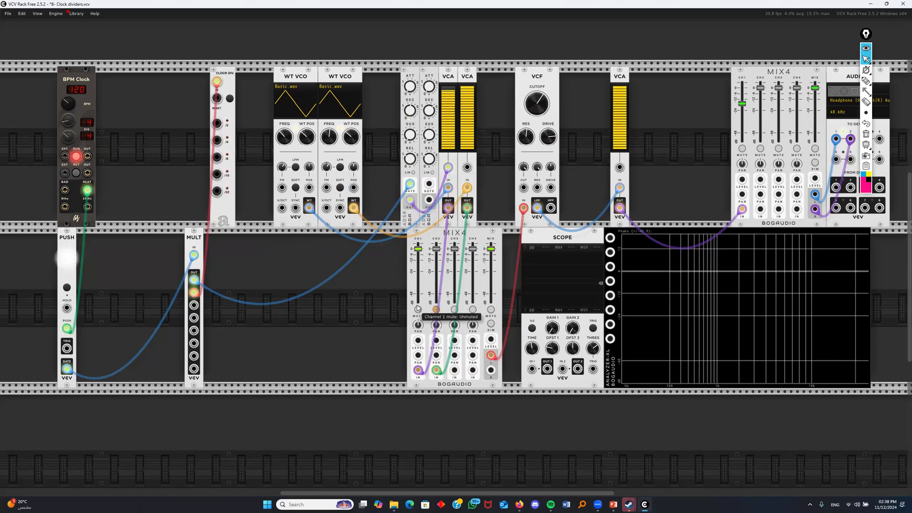
pyautogui.click(417, 310)
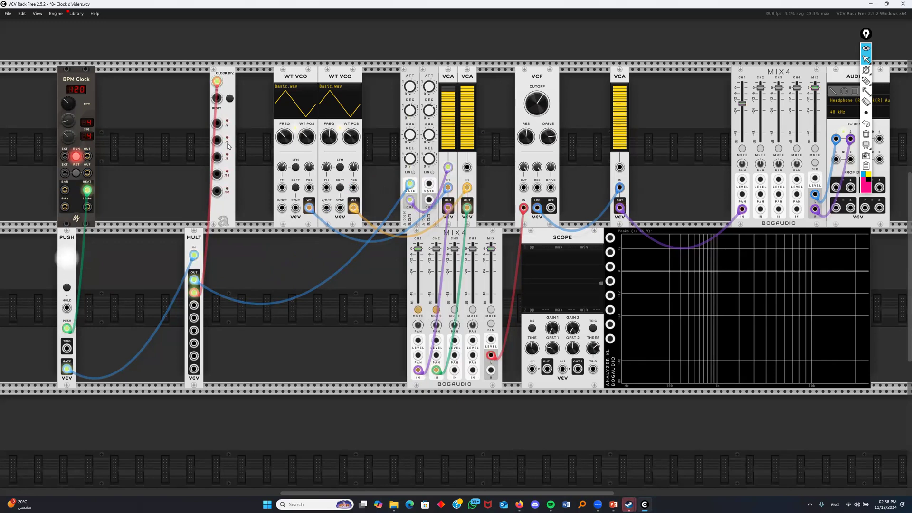
# Patch the clock divider's /2 output to the second ADSR's gate and its envelope output to the second VCA's CV input
pyautogui.moveTo(217, 124); pyautogui.dragTo(248, 151)
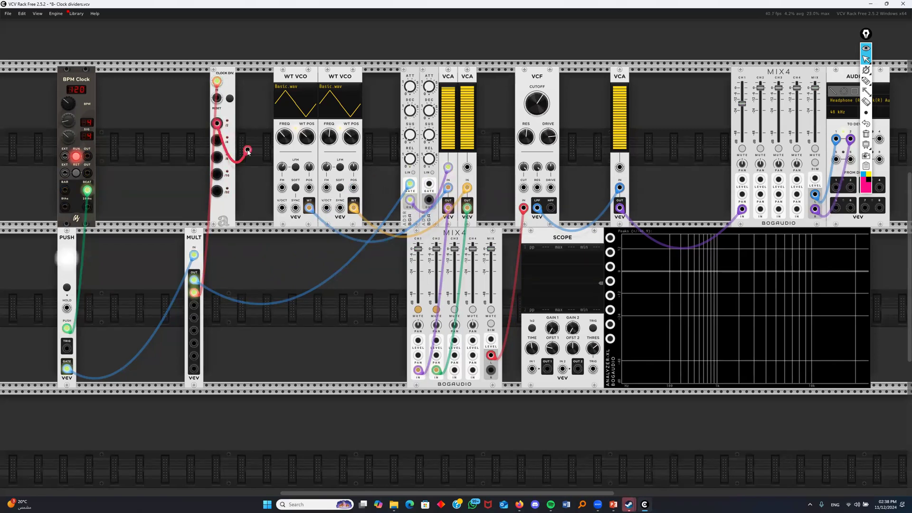
pyautogui.moveTo(425, 153); pyautogui.dragTo(429, 184)
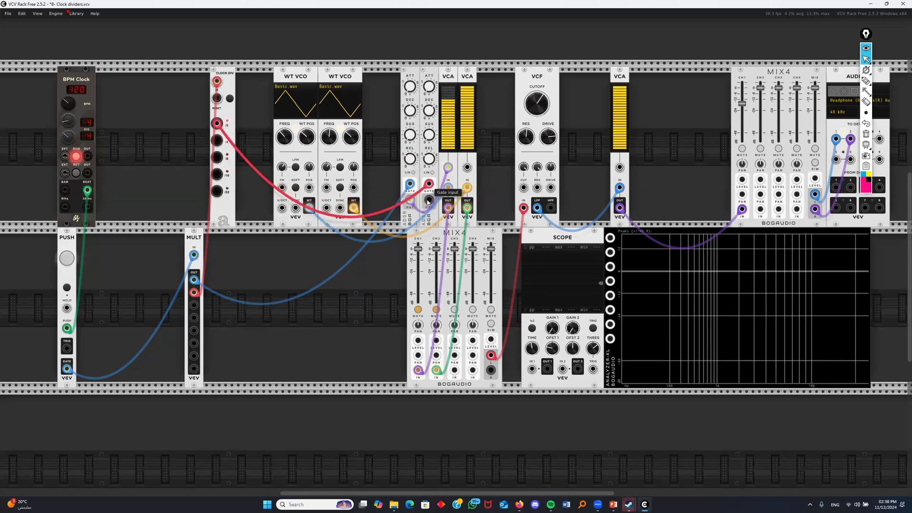
pyautogui.moveTo(429, 199); pyautogui.dragTo(439, 184)
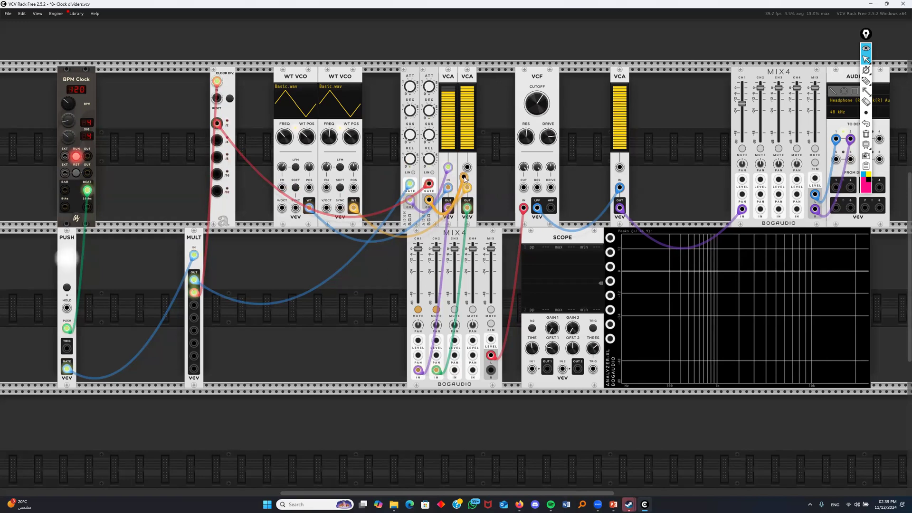
pyautogui.moveTo(467, 172); pyautogui.dragTo(467, 172)
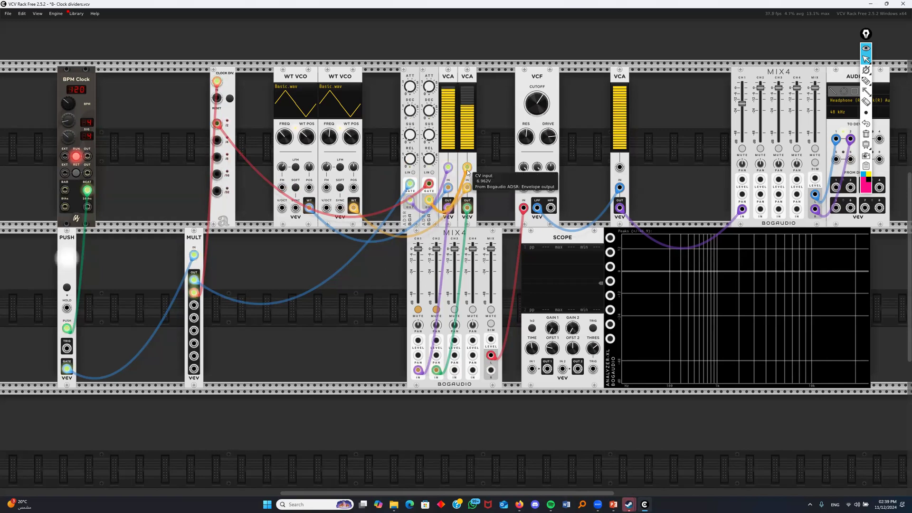
# Unmute channels 2 and 1 of the lower MIX4, and adjust the second ADSR's attack and the VCF cutoff
pyautogui.click(438, 310)
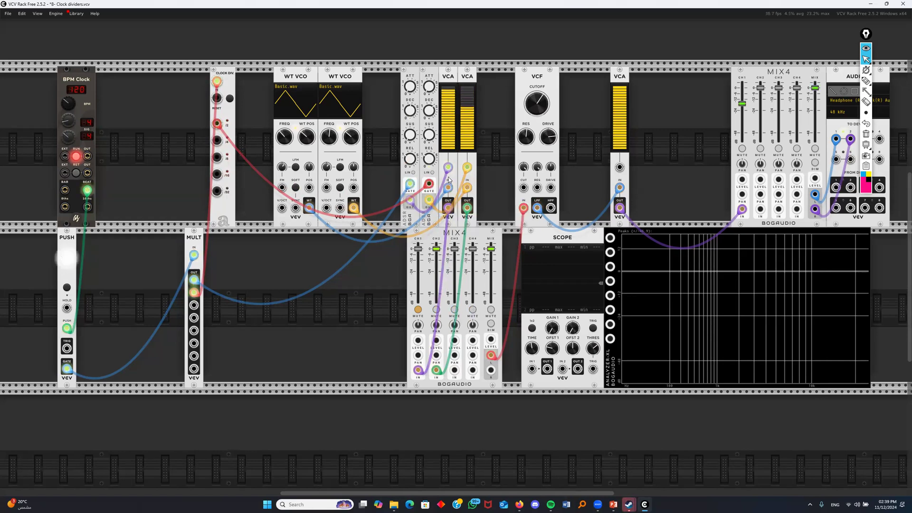
pyautogui.moveTo(429, 86); pyautogui.dragTo(429, 78)
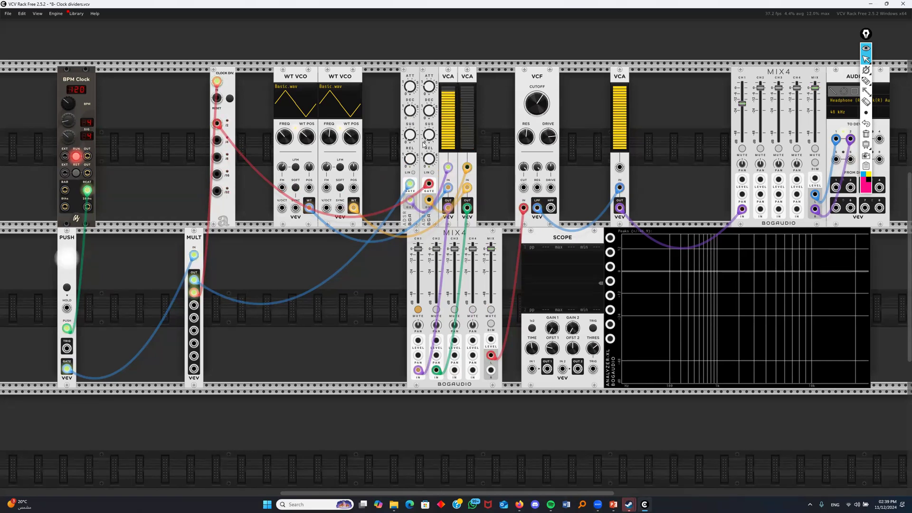
pyautogui.click(418, 309)
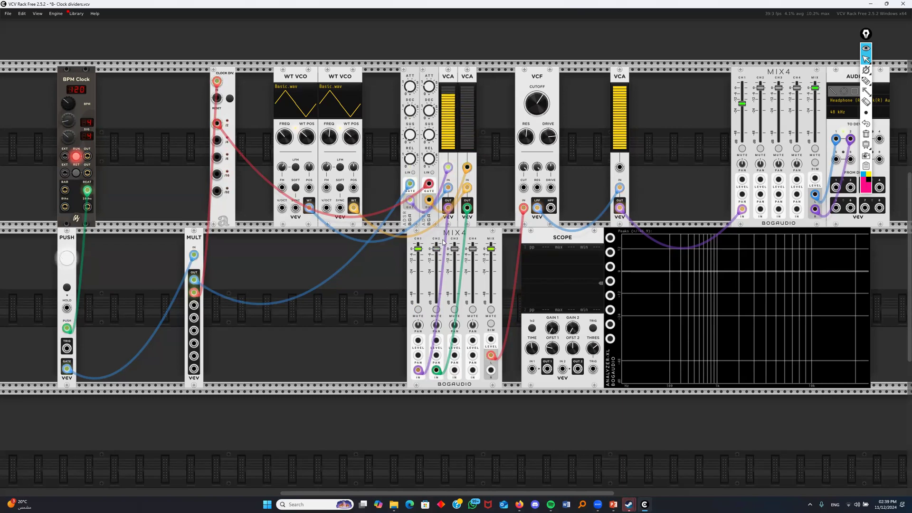
pyautogui.moveTo(537, 110)
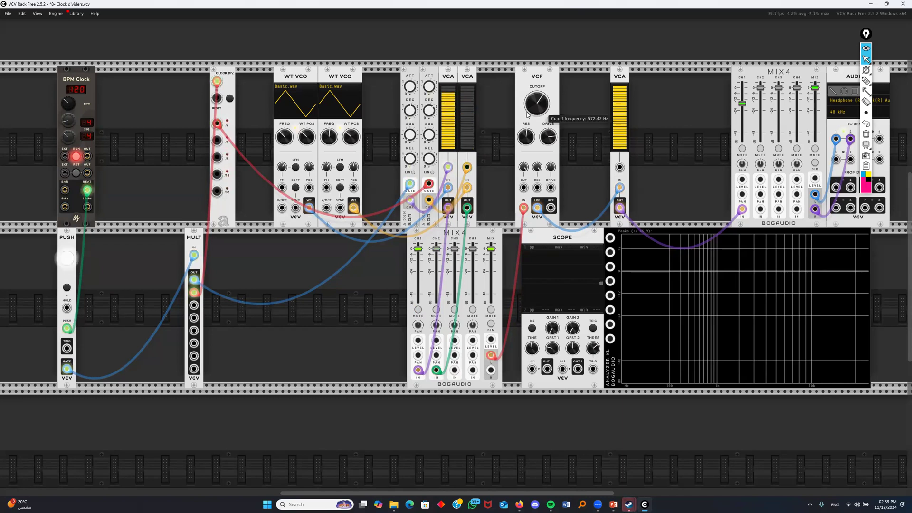
pyautogui.moveTo(538, 110); pyautogui.dragTo(536, 109)
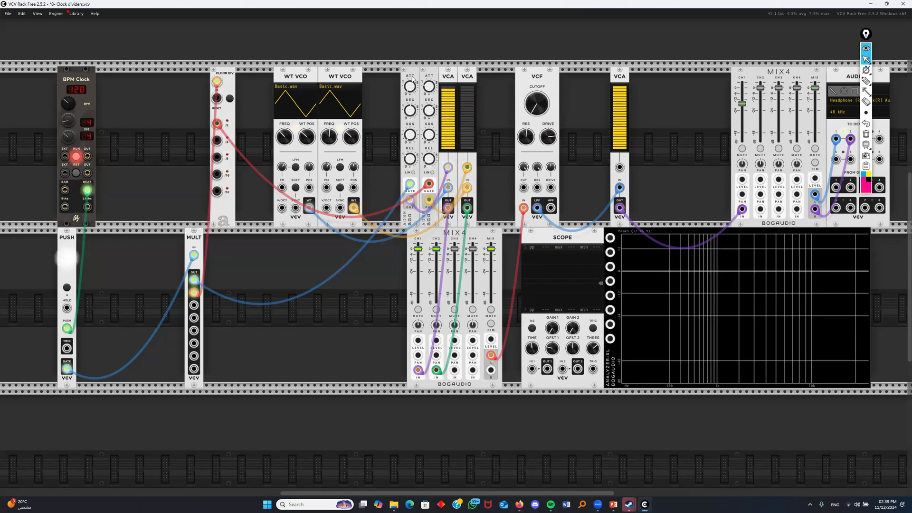
# Add a duplicate ADSR ahead of the others, gated by the divider's /4 output with its envelope driving the VCF's cutoff input, and adjust its decay
pyautogui.hotkey('ctrl', 'd')
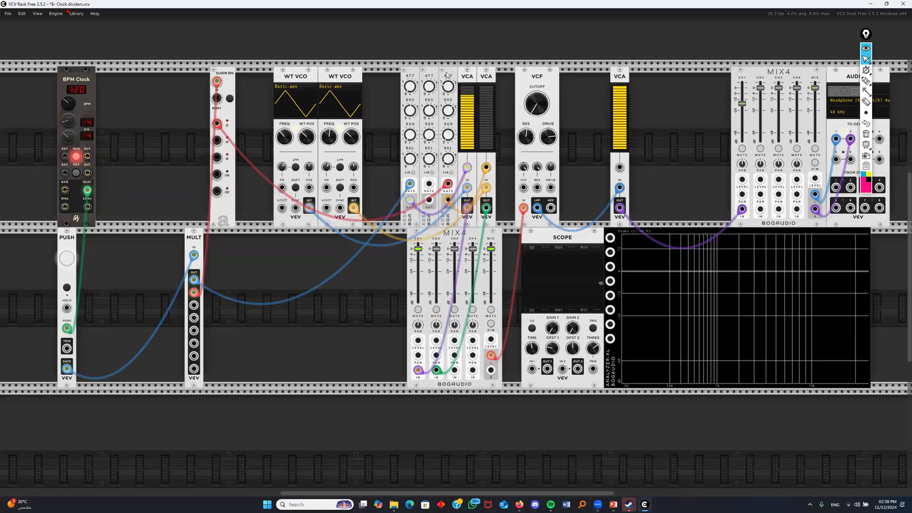
pyautogui.moveTo(429, 76); pyautogui.dragTo(391, 76)
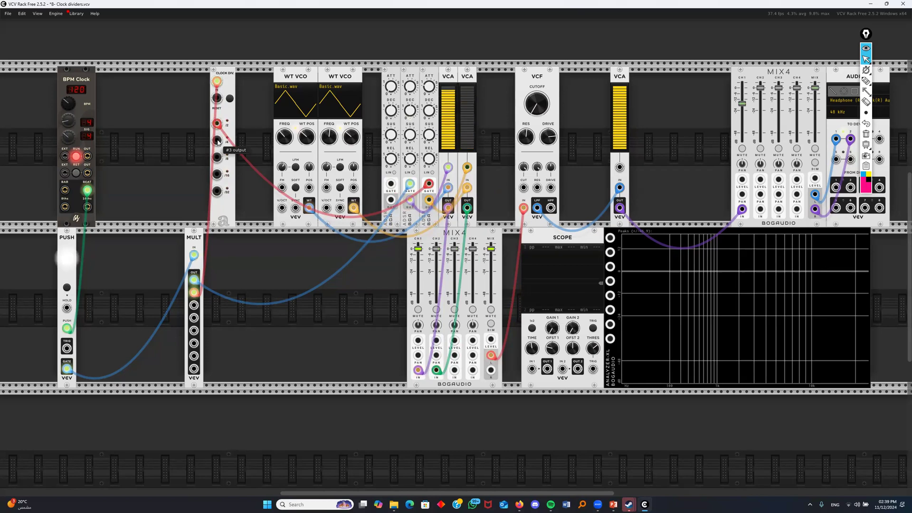
pyautogui.moveTo(217, 141); pyautogui.dragTo(391, 184)
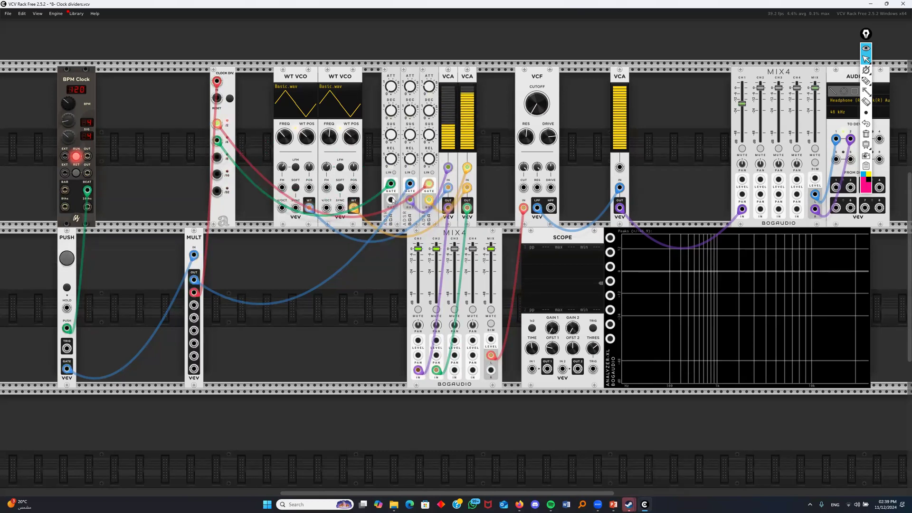
pyautogui.moveTo(391, 199); pyautogui.dragTo(523, 188)
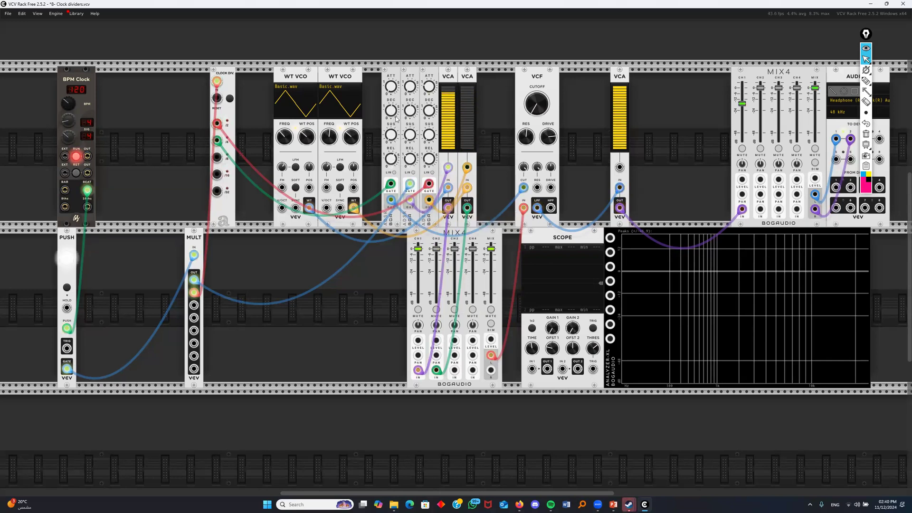
pyautogui.moveTo(410, 110); pyautogui.dragTo(392, 118)
# Mute channel 1 of the upper MIX4 and move the lower MIX4's left output cable from the VCF to Scope input 1, adjusting the Scope's time
pyautogui.click(742, 149)
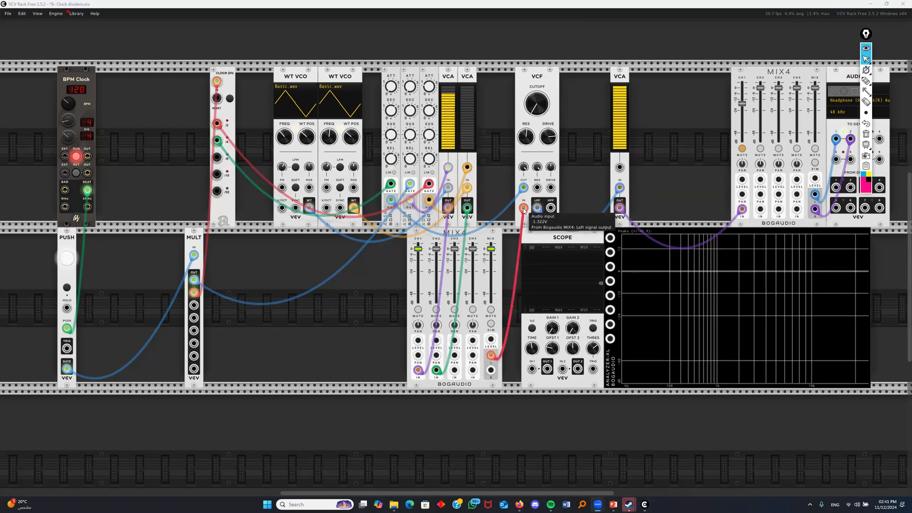
pyautogui.moveTo(524, 208); pyautogui.dragTo(532, 318)
pyautogui.moveTo(533, 352)
pyautogui.mouseDown()
pyautogui.moveTo(534, 327)
pyautogui.moveTo(552, 354)
pyautogui.mouseUp()
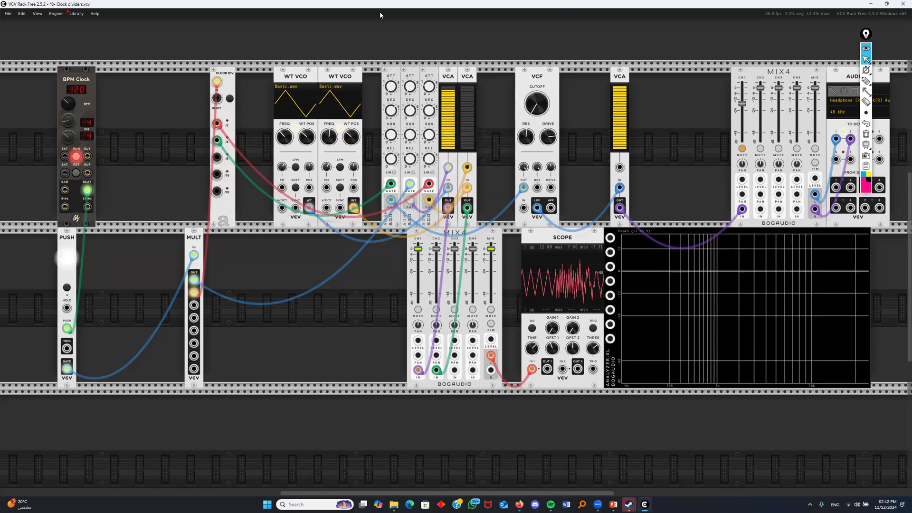
# Try feeding the VCF from Scope output 1, unplug that cable, and move the lower MIX4's left output cable back to the VCF input
pyautogui.moveTo(547, 369); pyautogui.dragTo(524, 208)
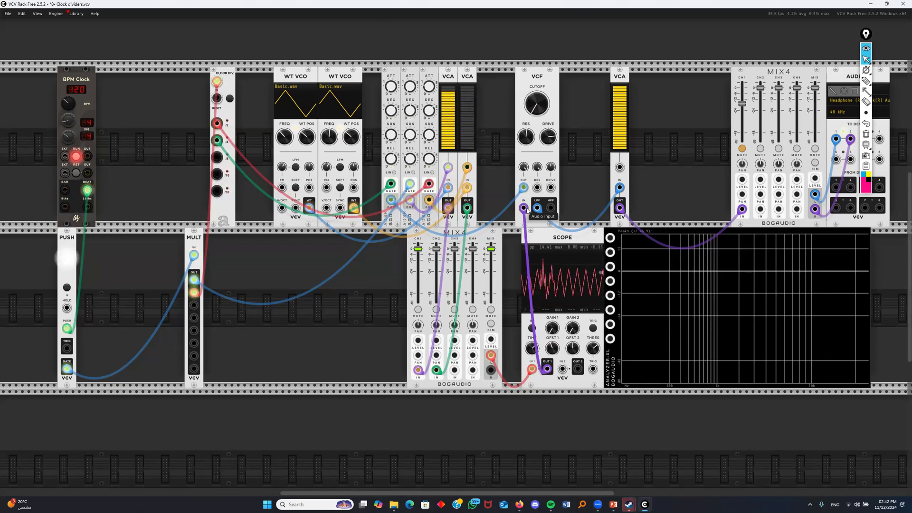
pyautogui.moveTo(523, 208); pyautogui.dragTo(517, 278)
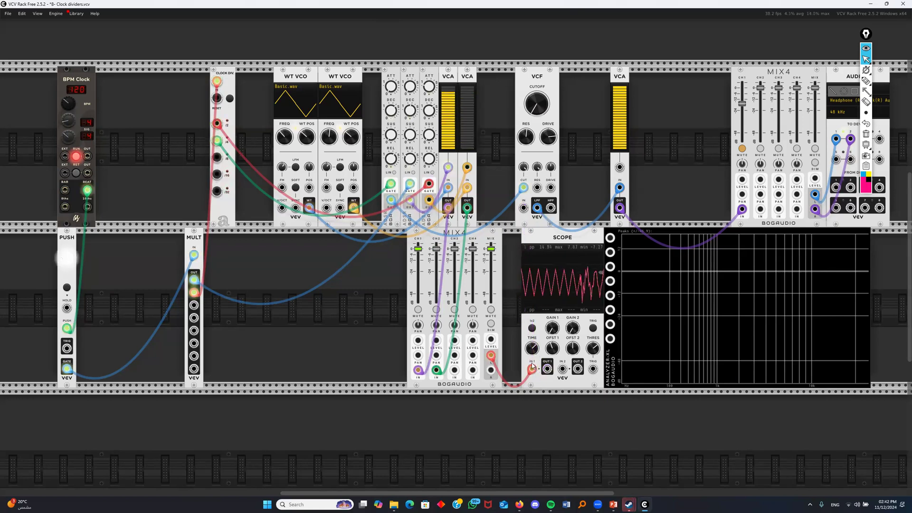
pyautogui.moveTo(531, 368); pyautogui.dragTo(523, 208)
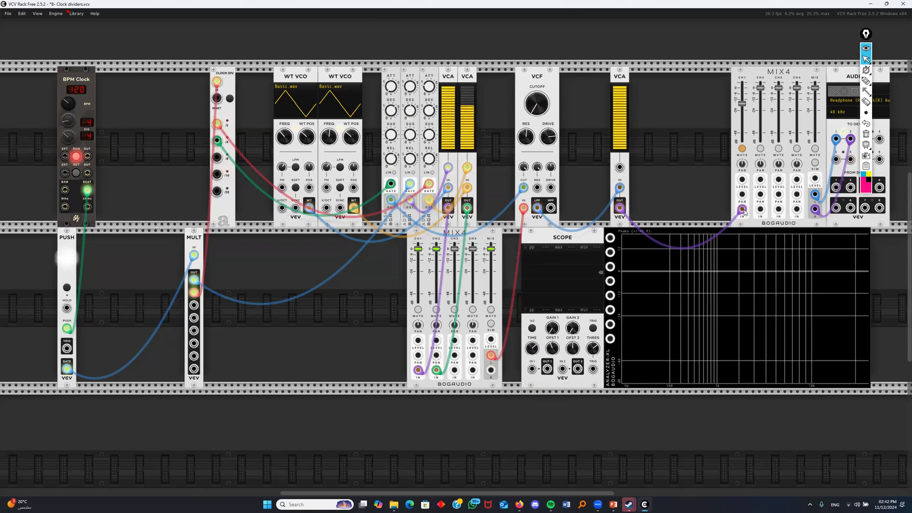
# Patch the last VCA's output through Scope input 1 and output 1 into upper MIX4 channel 1, adjust the Scope's time, and unmute the channel
pyautogui.moveTo(742, 210)
pyautogui.mouseDown()
pyautogui.moveTo(666, 280)
pyautogui.moveTo(540, 372)
pyautogui.moveTo(532, 369)
pyautogui.moveTo(686, 264)
pyautogui.moveTo(708, 227)
pyautogui.moveTo(742, 210)
pyautogui.mouseUp()
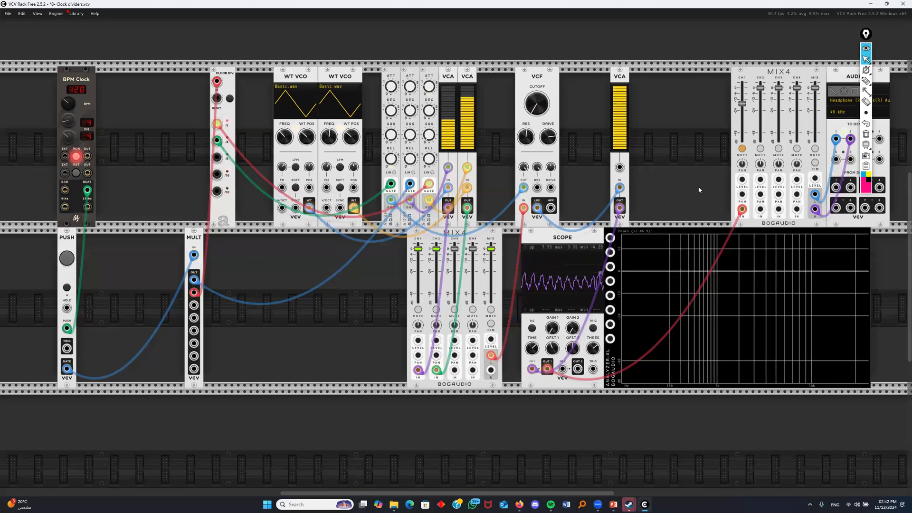
pyautogui.moveTo(532, 350); pyautogui.dragTo(532, 350)
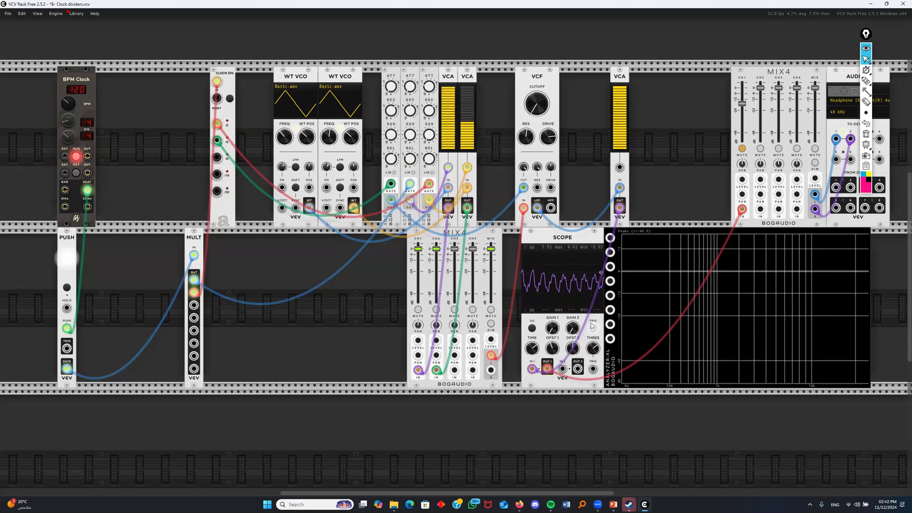
pyautogui.click(743, 148)
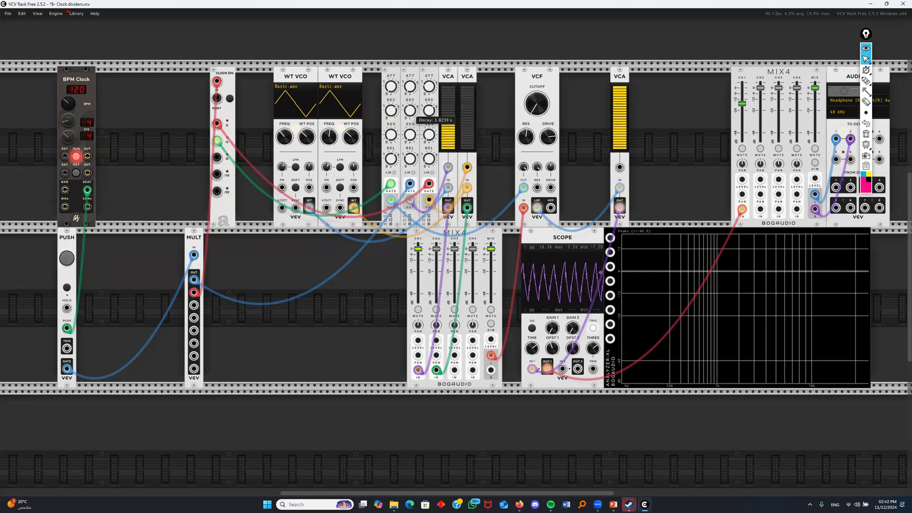
# Set the second ADSR's decay to about 0.37 s and adjust the VCF's resonance
pyautogui.moveTo(429, 111); pyautogui.dragTo(429, 194)
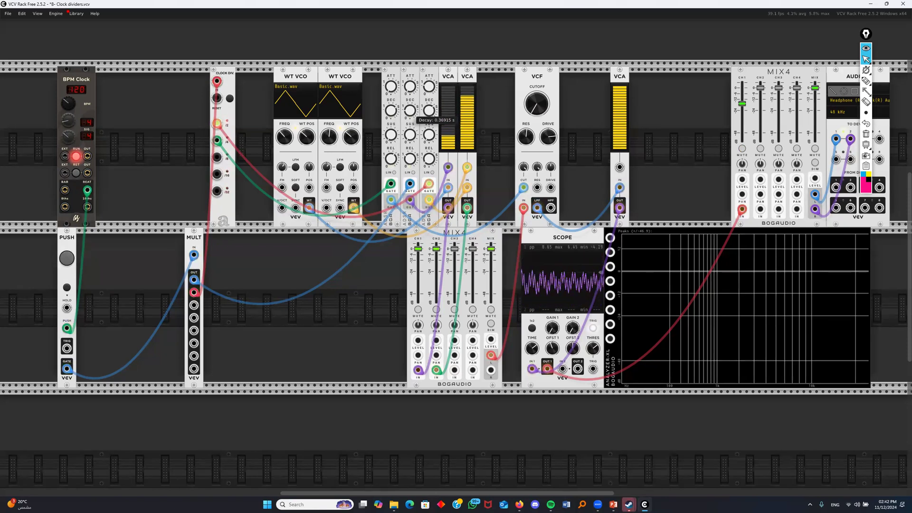
pyautogui.moveTo(526, 136); pyautogui.dragTo(525, 95)
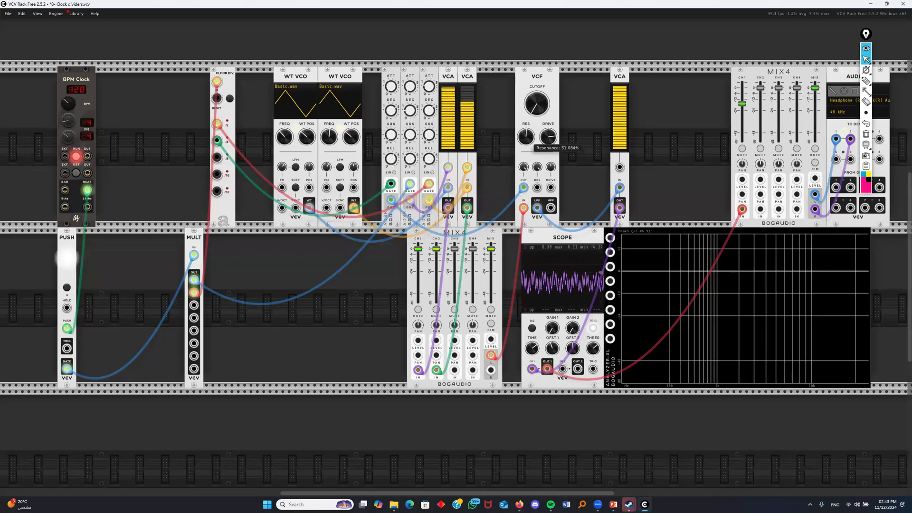
pyautogui.moveTo(526, 136)
pyautogui.mouseDown()
pyautogui.moveTo(526, 128)
pyautogui.moveTo(526, 140)
pyautogui.mouseUp()
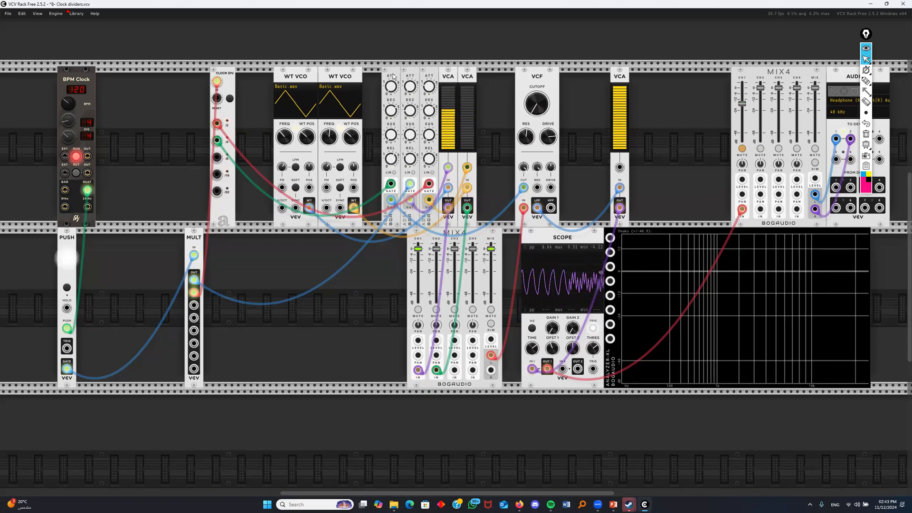
# Add a duplicate ADSR in the lower row, gated by the divider's /8 output with its envelope driving the VCF's resonance input
pyautogui.hotkey('ctrl', 'd')
pyautogui.moveTo(419, 85); pyautogui.dragTo(292, 296)
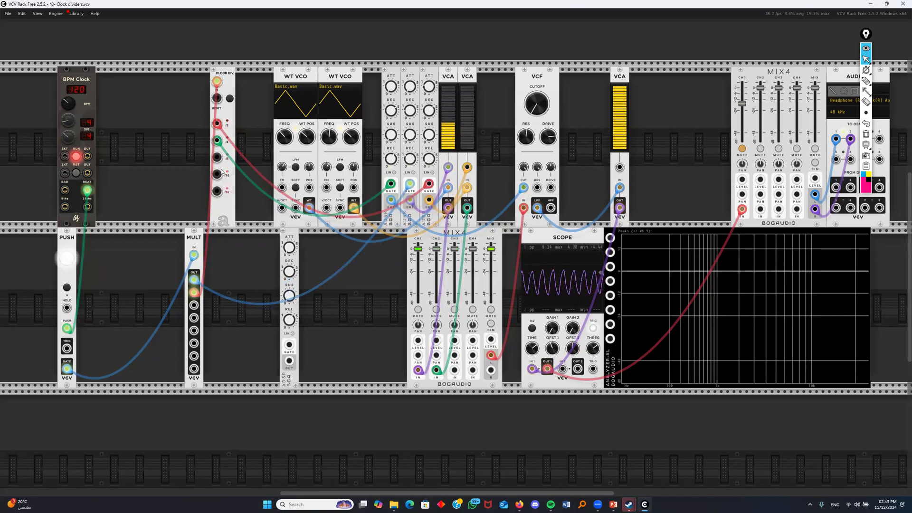
pyautogui.moveTo(216, 158); pyautogui.dragTo(537, 188)
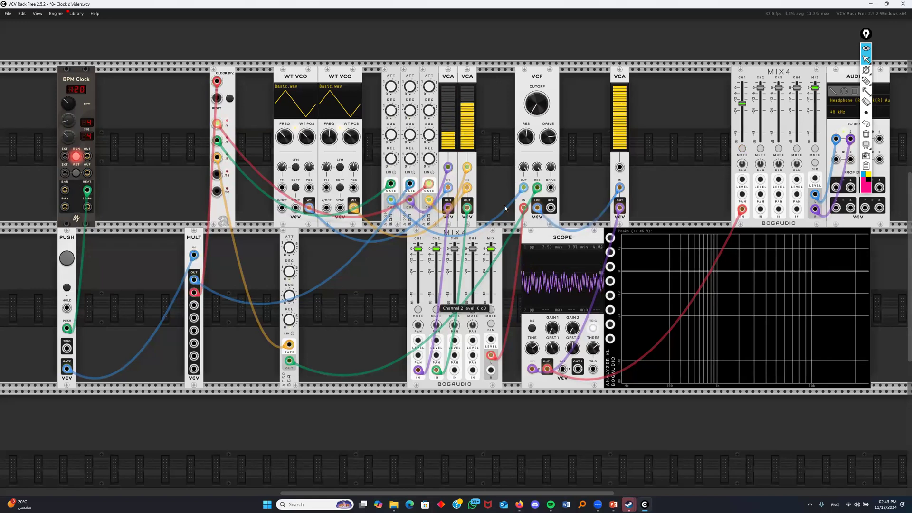
# Set the lower ADSR's decay to about 3.44 s, adjust its attack, and briefly unmute upper MIX4 channel 1 to listen
pyautogui.moveTo(289, 271); pyautogui.dragTo(289, 290)
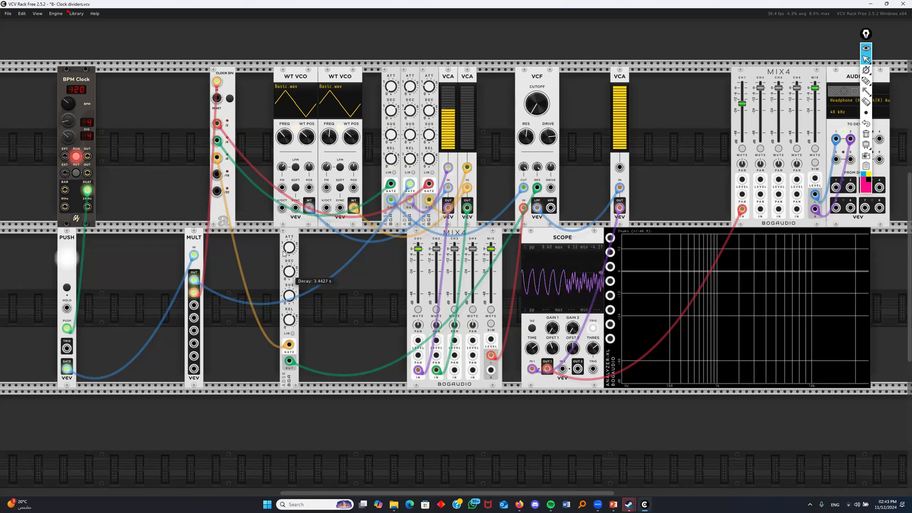
pyautogui.moveTo(288, 249); pyautogui.dragTo(287, 230)
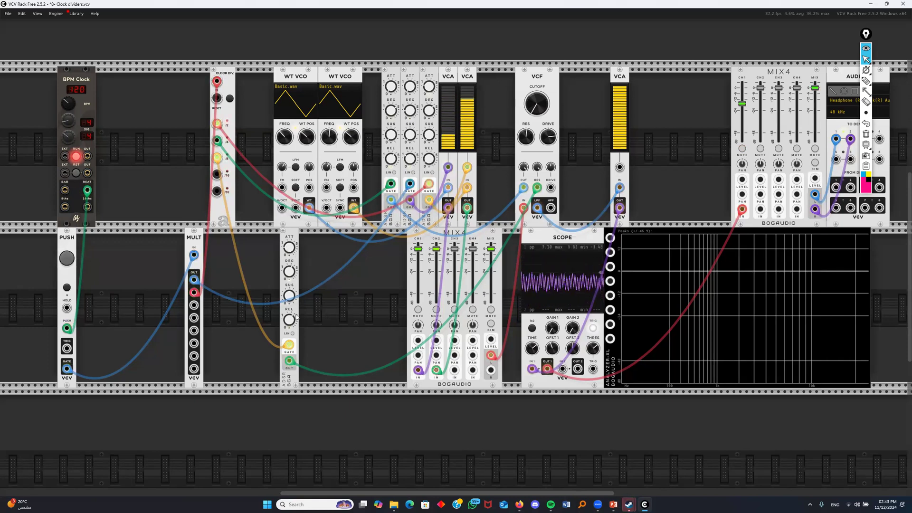
pyautogui.moveTo(287, 299)
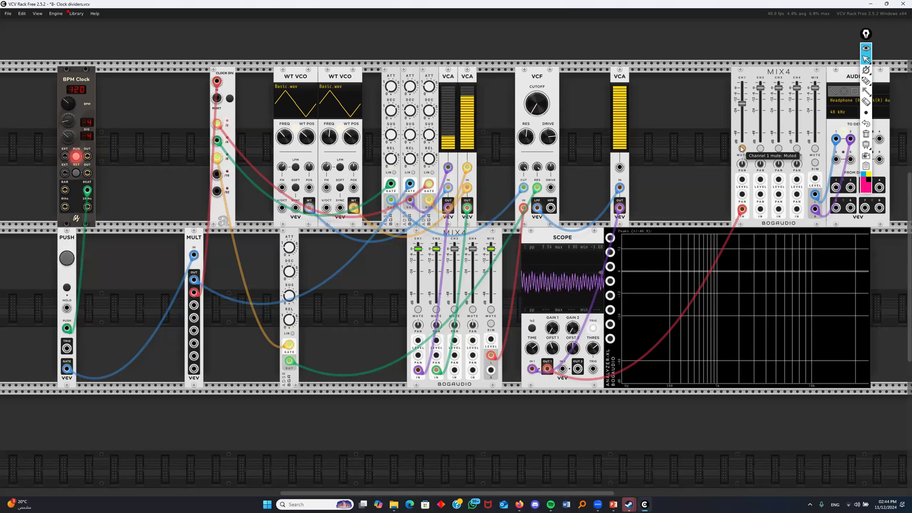
pyautogui.click(742, 148)
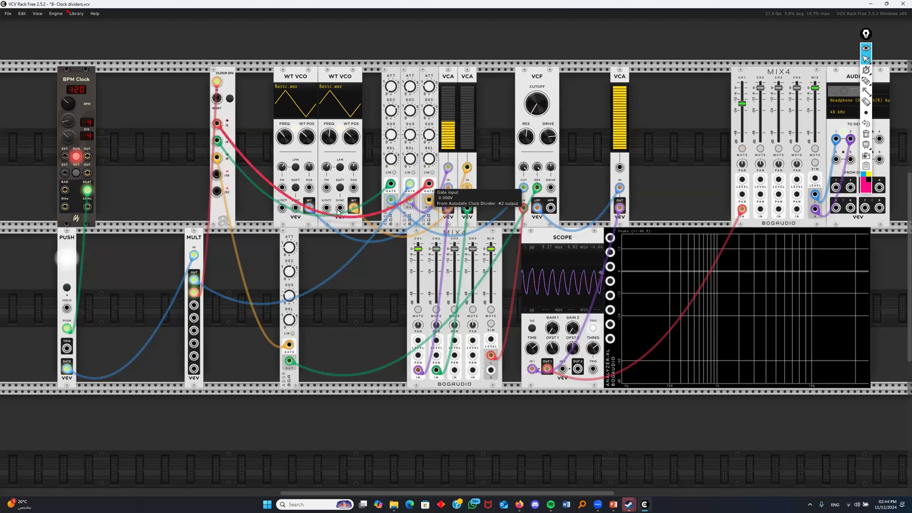
pyautogui.click(738, 150)
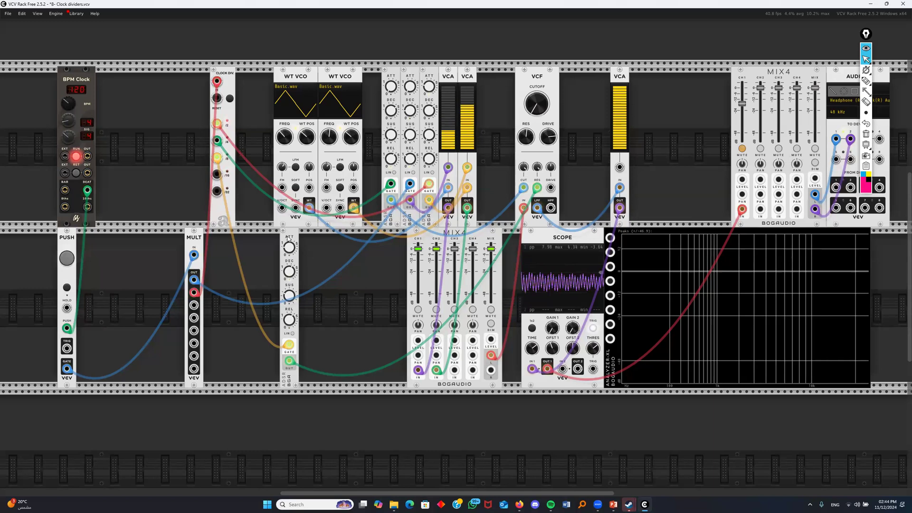
# Add another duplicate ADSR, gated by the divider's /16 output and driving the second VCO's FM input, and audition it through upper MIX4 channel 1
pyautogui.hotkey('ctrl', 'd')
pyautogui.moveTo(307, 237); pyautogui.dragTo(252, 246)
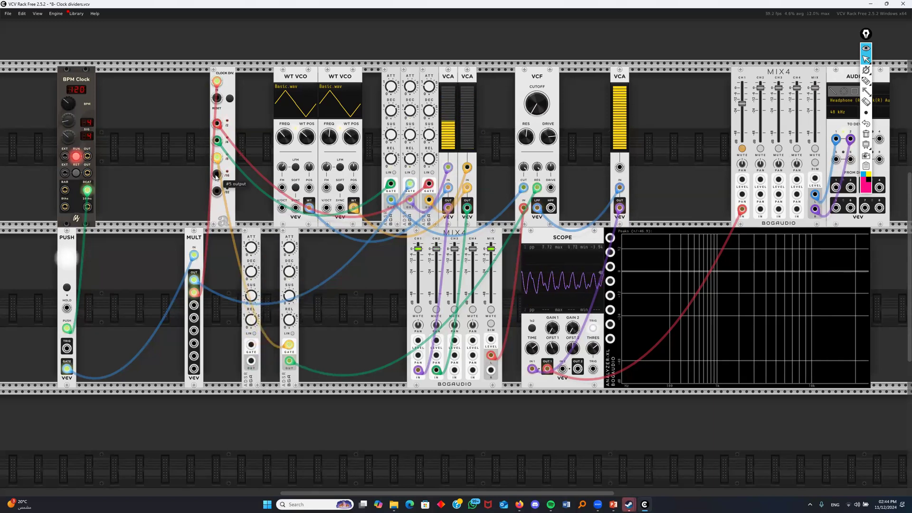
pyautogui.moveTo(216, 176); pyautogui.dragTo(250, 344)
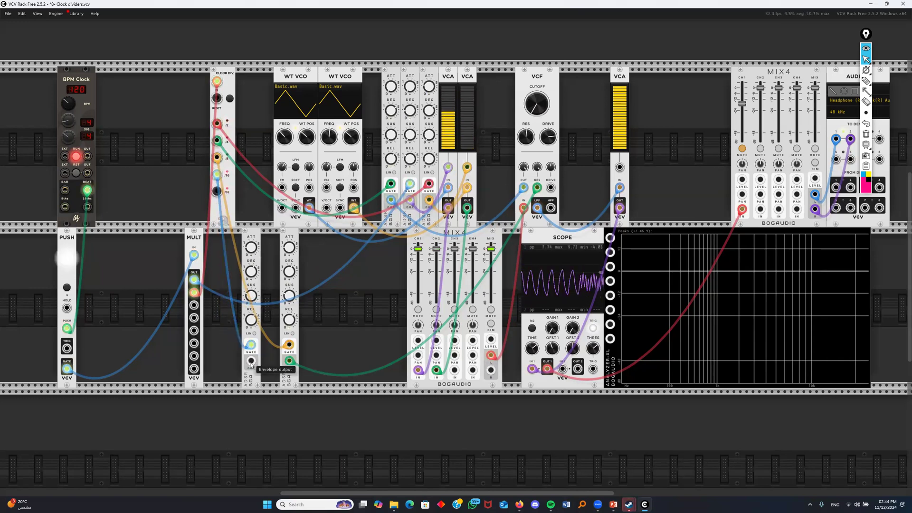
pyautogui.moveTo(251, 362); pyautogui.dragTo(327, 188)
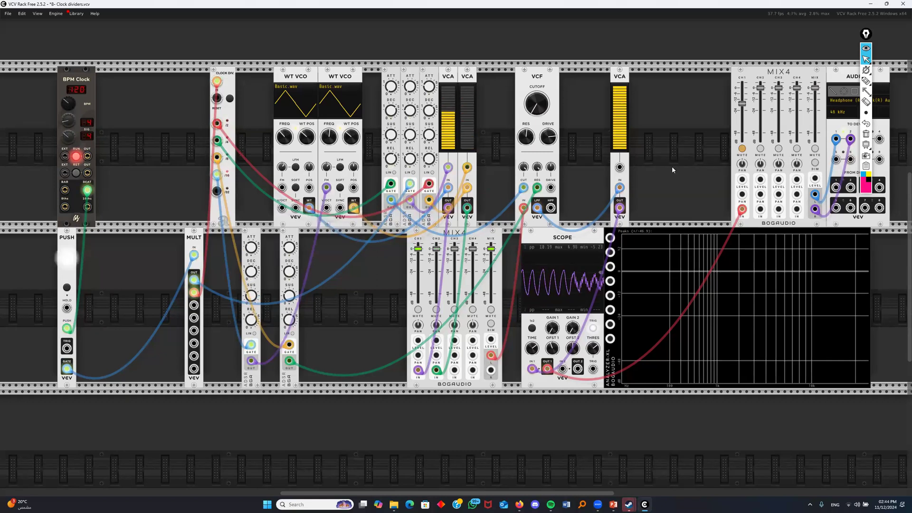
pyautogui.click(742, 149)
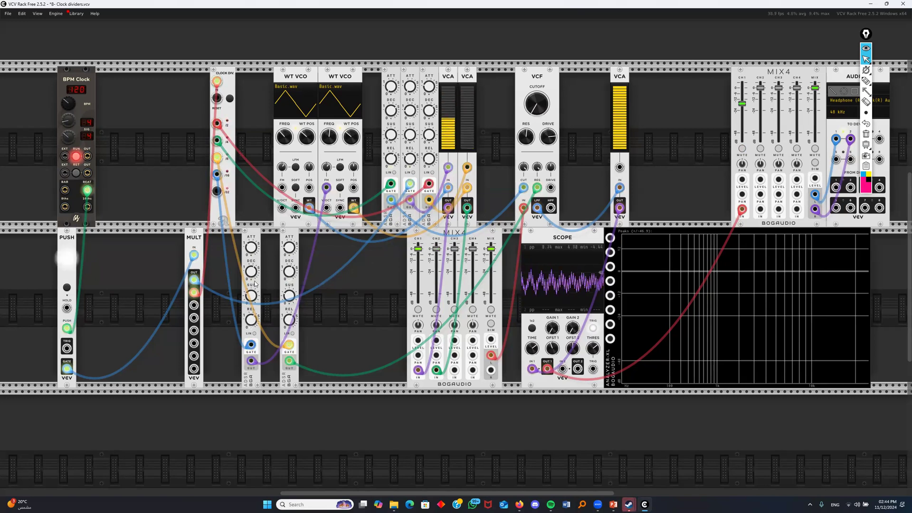
pyautogui.moveTo(257, 277)
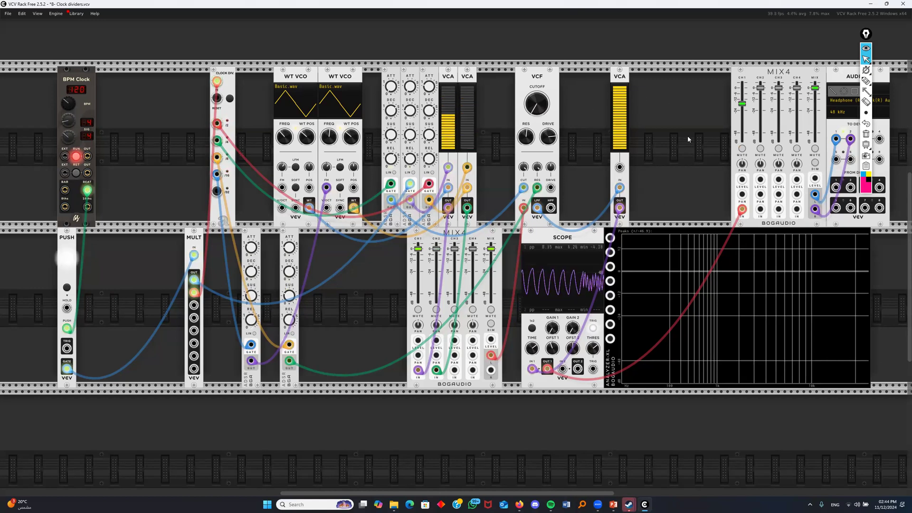
pyautogui.click(742, 148)
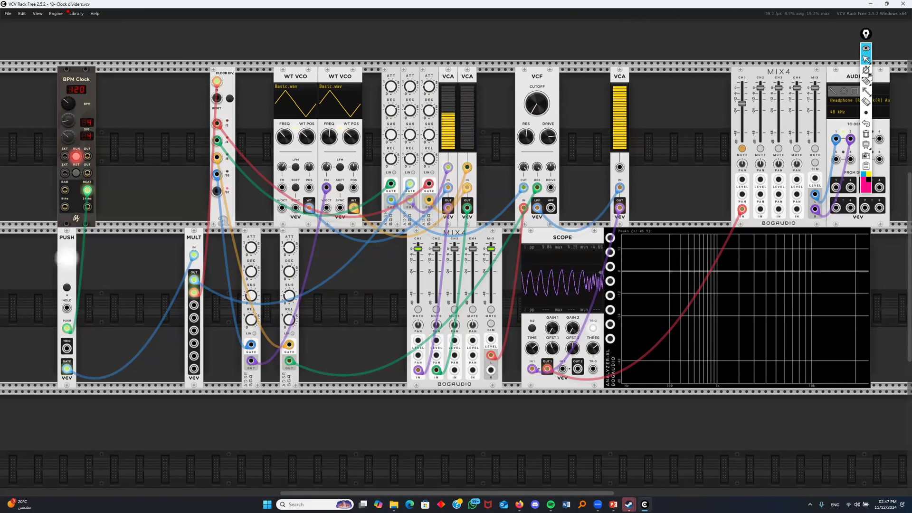
# Draw an annotation arrow pointing at the CPU performance meter, clear it, and return to the normal pointer
pyautogui.click(866, 92)
pyautogui.moveTo(558, 42); pyautogui.dragTo(804, 17)
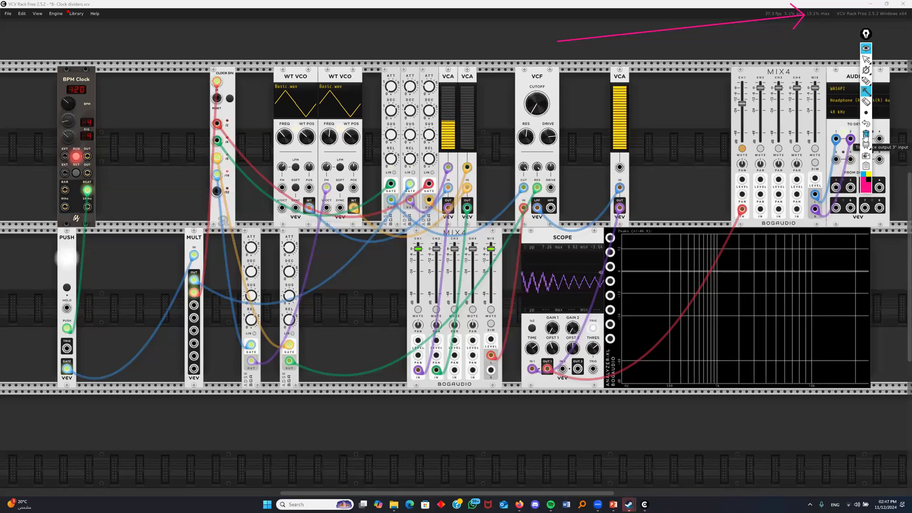
pyautogui.click(866, 92)
pyautogui.click(866, 91)
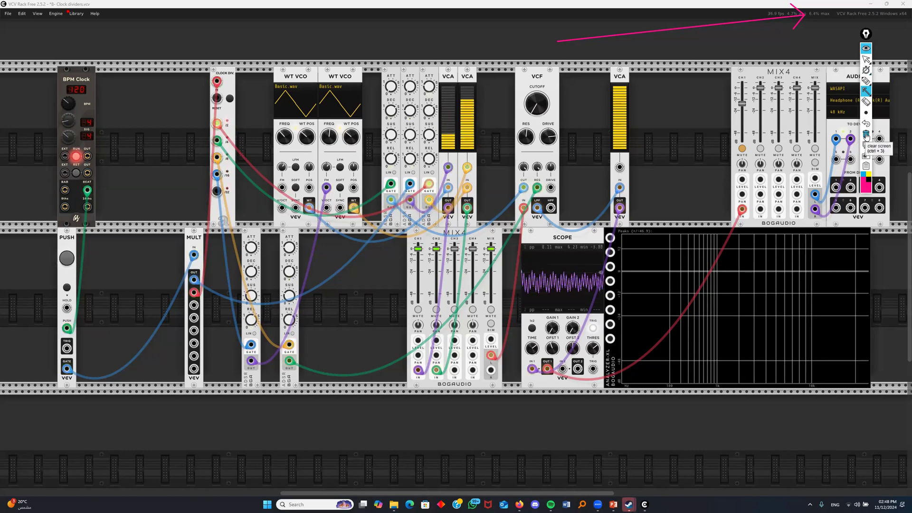
pyautogui.click(866, 134)
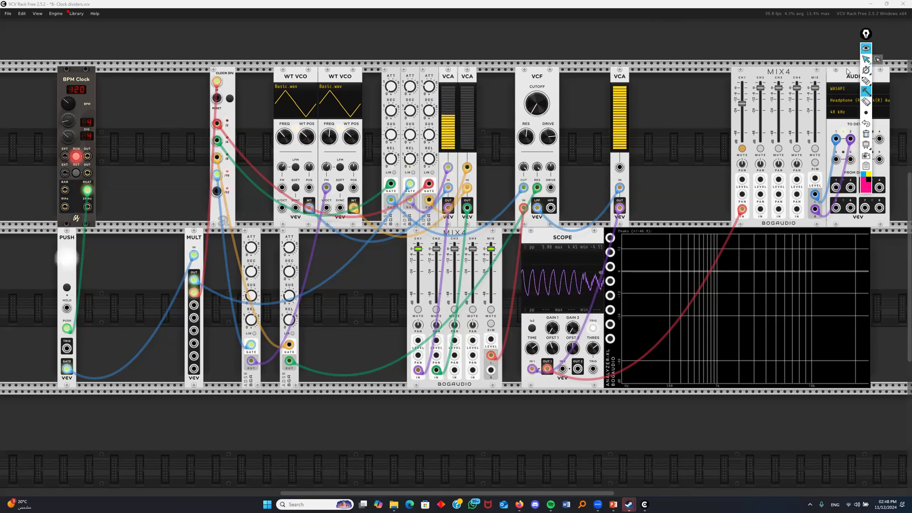
pyautogui.click(865, 59)
# Search the module browser for "midi", place a MIDI MAP module beside the BPM Clock, and delete it again
pyautogui.rightClick(41, 26)
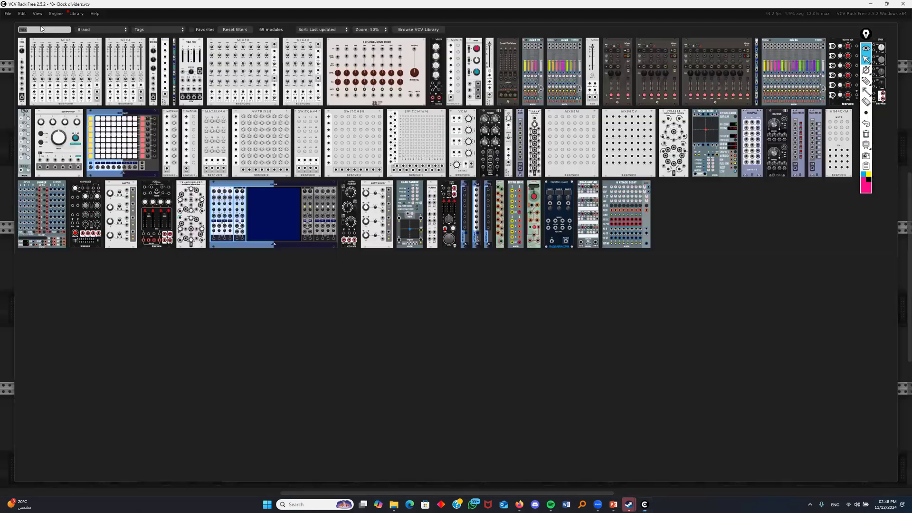
pyautogui.write('m')
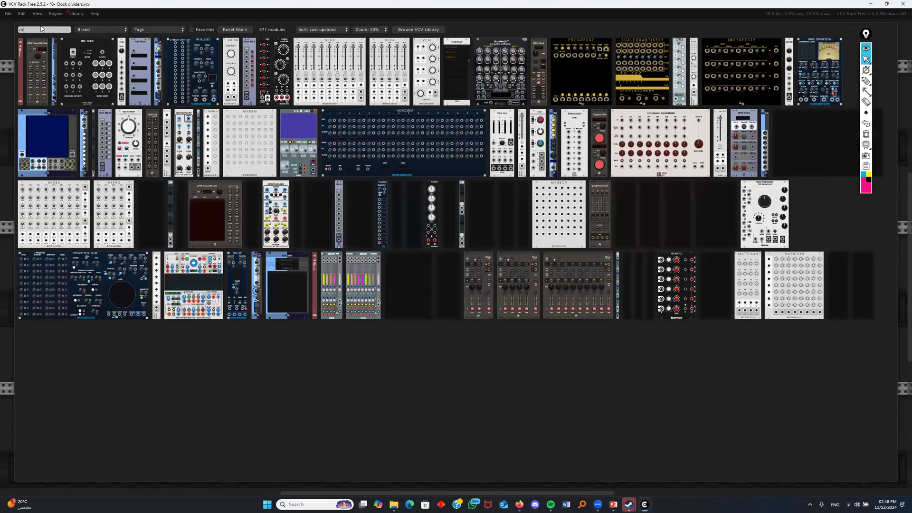
pyautogui.write('idi')
pyautogui.moveTo(196, 47); pyautogui.dragTo(143, 107)
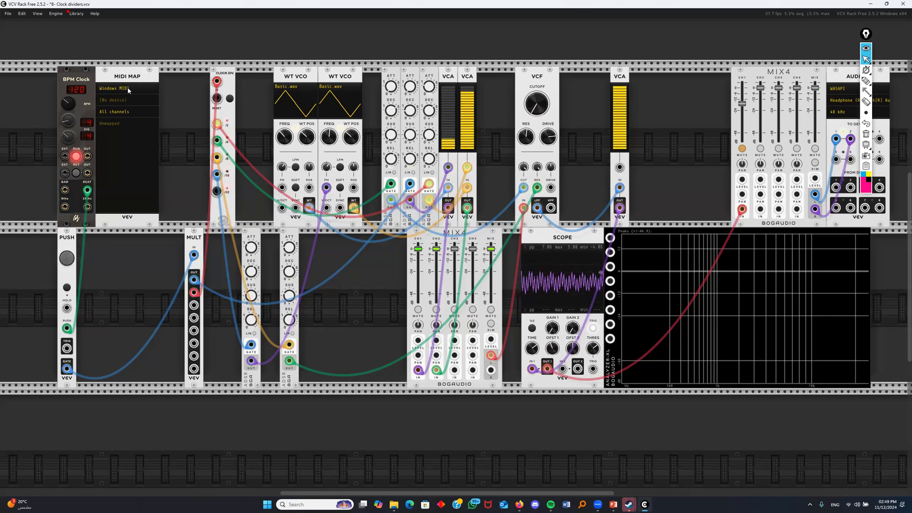
pyautogui.press('Delete')
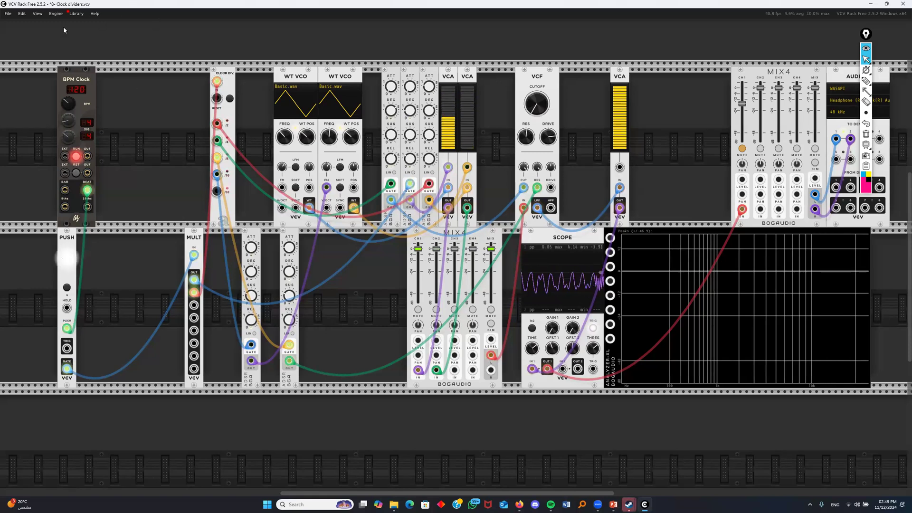
# Open the patch "9- Sequential switch" without saving the current one, and move its 4-1 switch module down to the lower row
pyautogui.click(8, 14)
pyautogui.moveTo(16, 37)
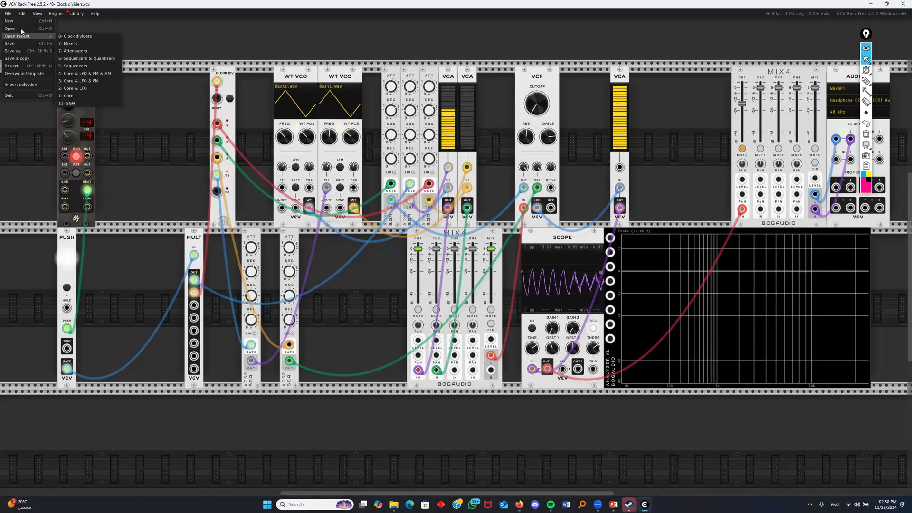
pyautogui.click(20, 29)
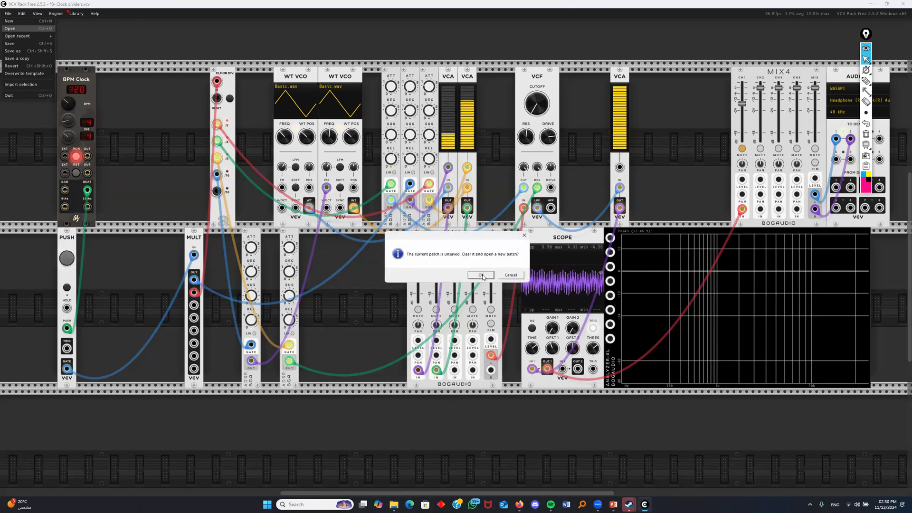
pyautogui.click(482, 275)
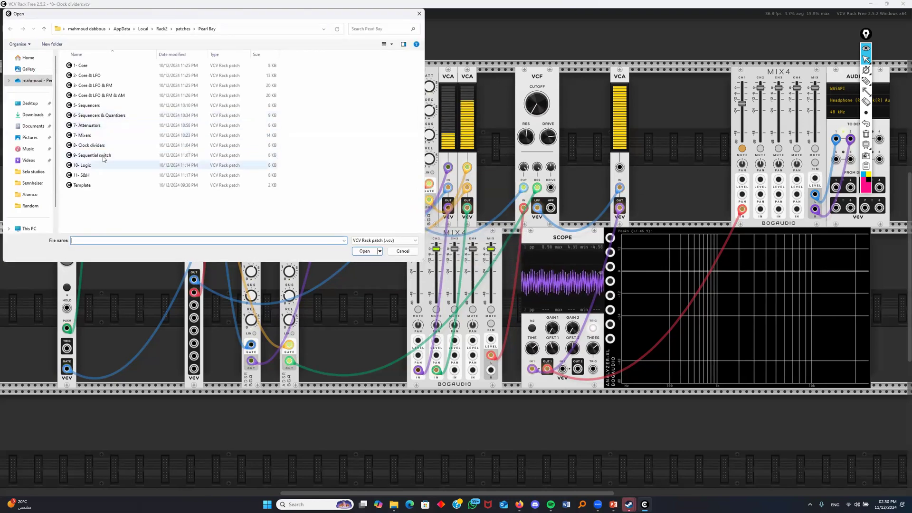
pyautogui.doubleClick(93, 155)
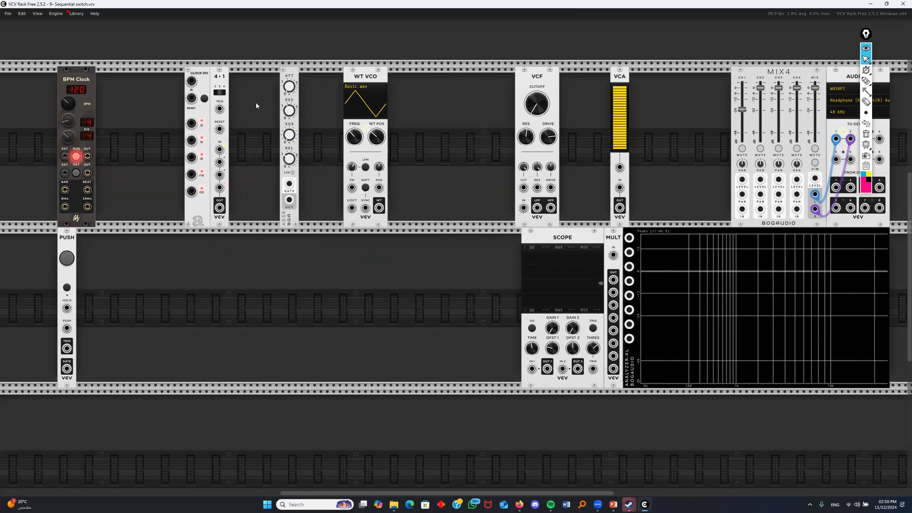
pyautogui.moveTo(224, 78); pyautogui.dragTo(249, 78)
pyautogui.moveTo(237, 259); pyautogui.dragTo(240, 247)
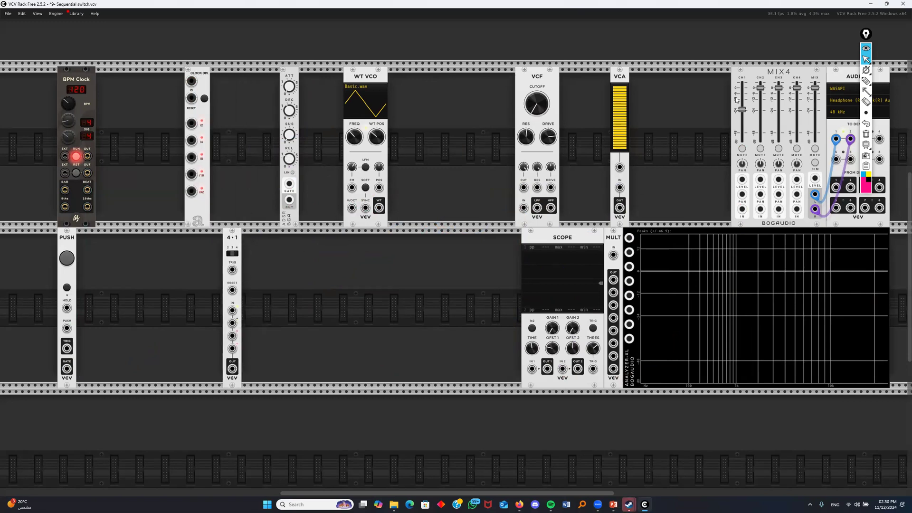
# Draw annotation arrows at the 4-1 switch's four inputs and its output, clear them, and return to the normal pointer
pyautogui.moveTo(335, 266); pyautogui.dragTo(292, 287)
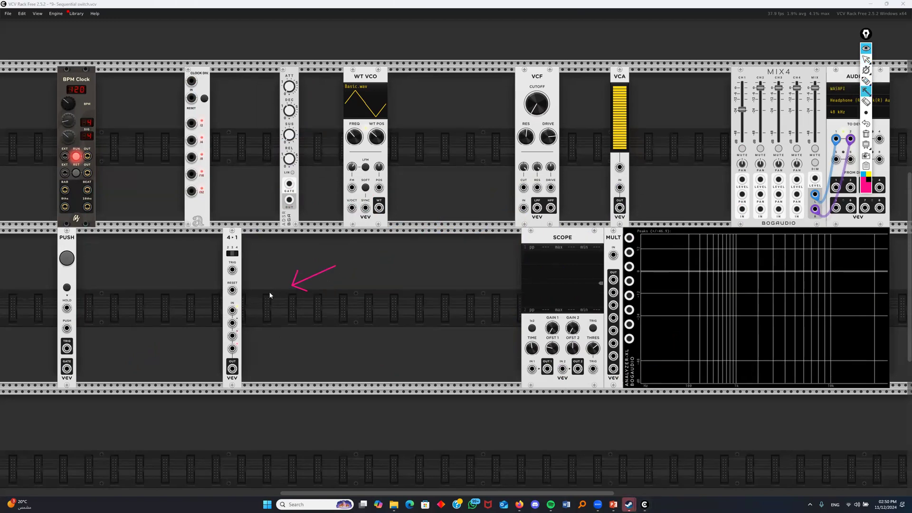
pyautogui.moveTo(243, 303); pyautogui.dragTo(234, 310)
pyautogui.moveTo(320, 298); pyautogui.dragTo(242, 322)
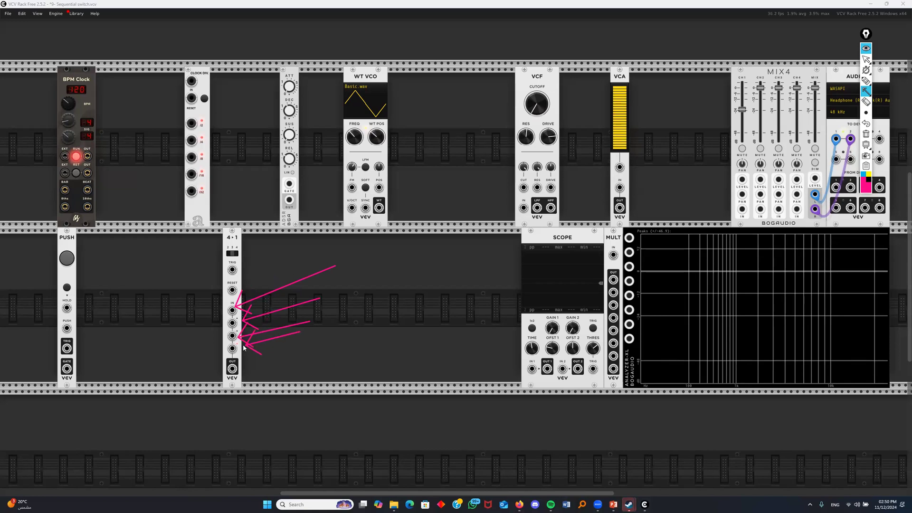
pyautogui.moveTo(313, 348); pyautogui.dragTo(241, 367)
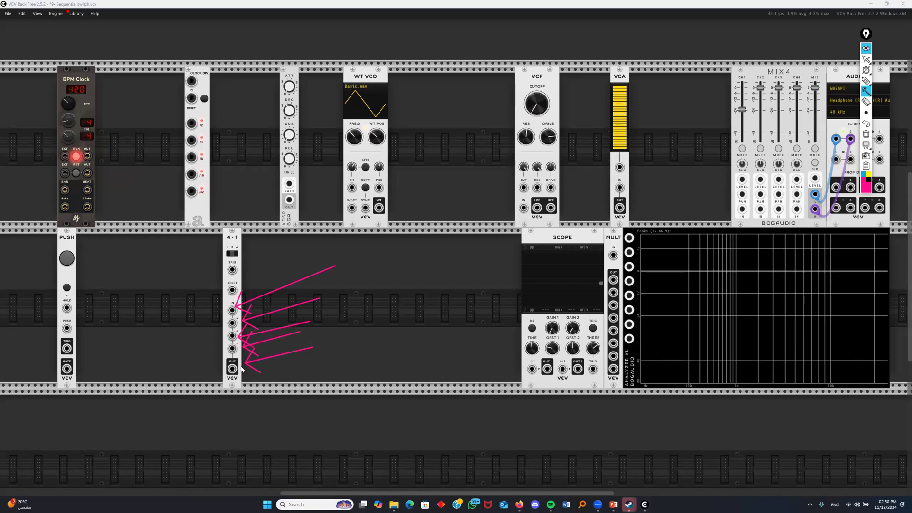
pyautogui.click(866, 135)
pyautogui.click(866, 59)
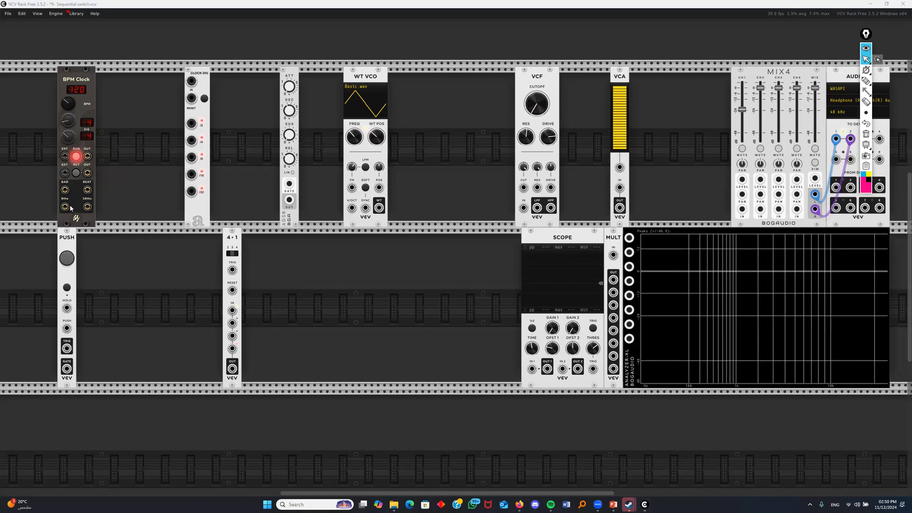
# Patch the BPM Clock's 16ths output into the clock divider's clock input
pyautogui.moveTo(71, 208); pyautogui.dragTo(33, 191)
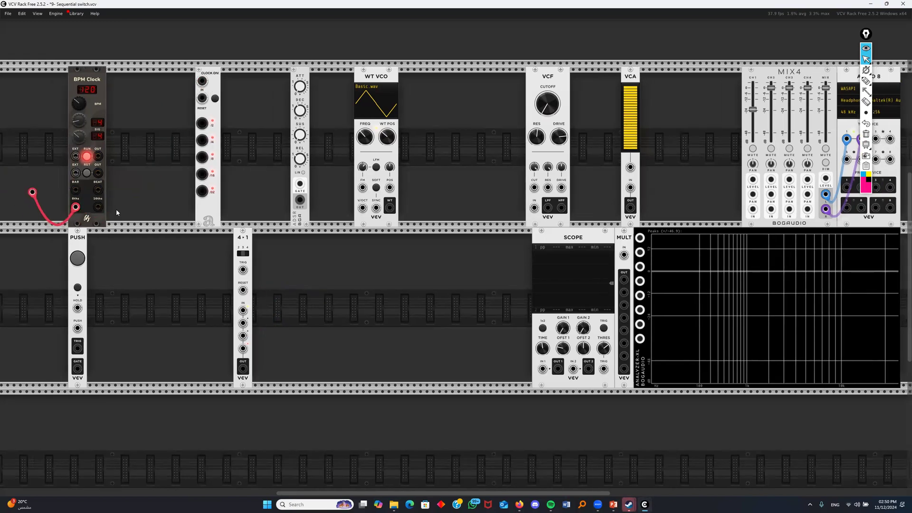
pyautogui.moveTo(98, 206); pyautogui.dragTo(201, 81)
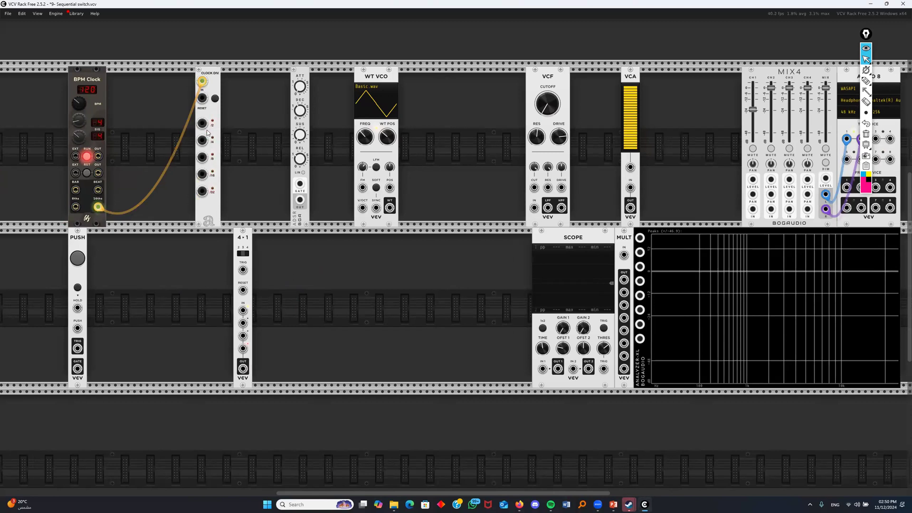
# Preview the clock divider's first three outputs one after another on the scope's channel 1, and disconnect the scope cable
pyautogui.moveTo(202, 125); pyautogui.dragTo(543, 370)
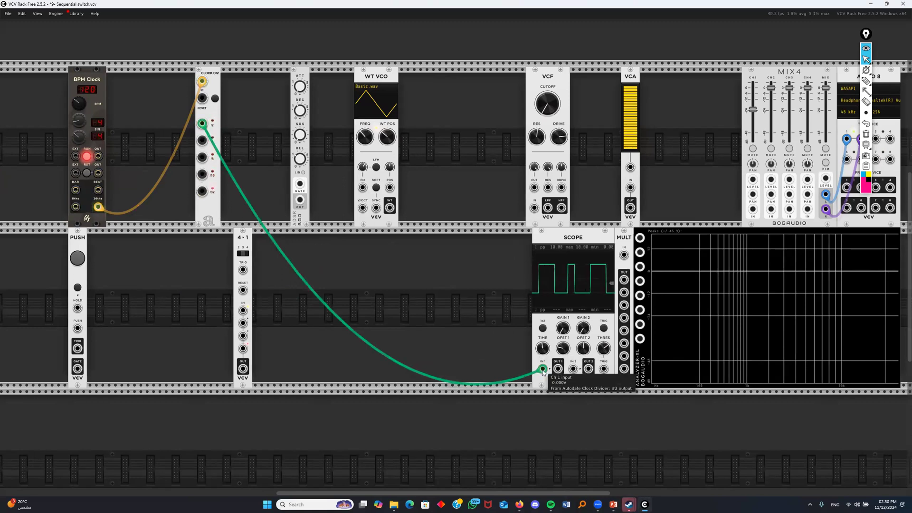
pyautogui.moveTo(543, 370); pyautogui.dragTo(388, 330)
pyautogui.moveTo(202, 140); pyautogui.dragTo(541, 369)
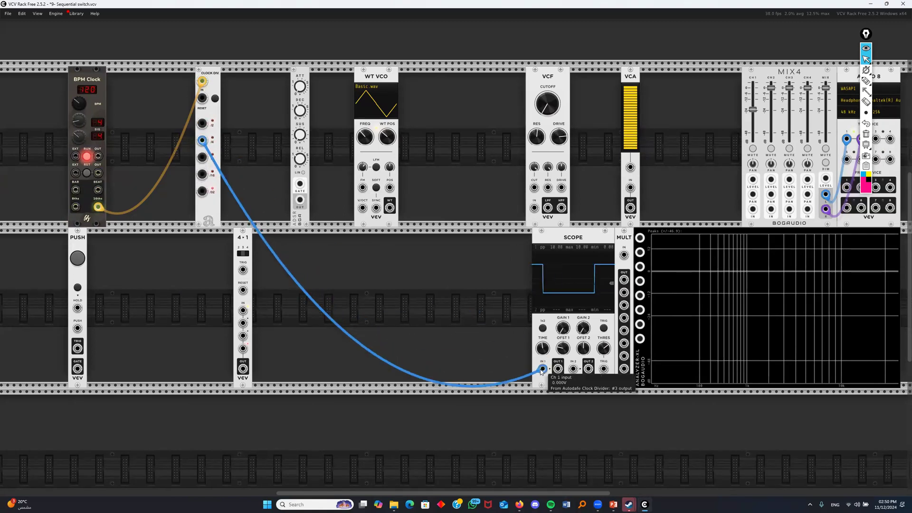
pyautogui.moveTo(203, 157); pyautogui.dragTo(542, 369)
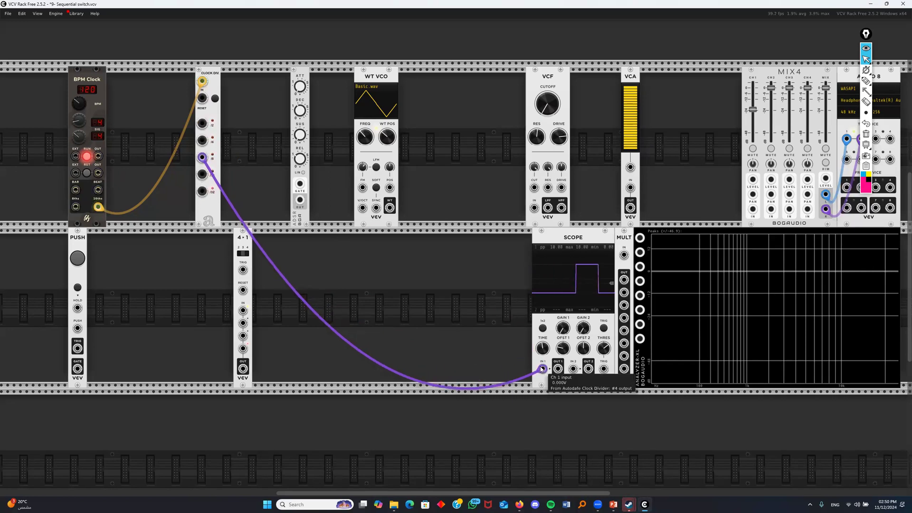
pyautogui.moveTo(542, 370)
pyautogui.mouseDown()
pyautogui.moveTo(266, 190)
pyautogui.moveTo(195, 182)
pyautogui.moveTo(545, 346)
pyautogui.moveTo(546, 371)
pyautogui.moveTo(299, 209)
pyautogui.moveTo(216, 179)
pyautogui.mouseUp()
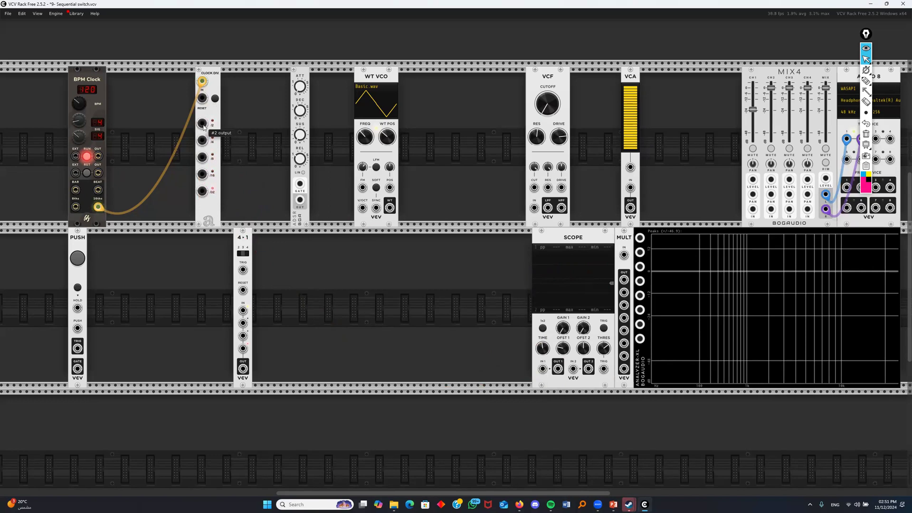
# Patch the clock divider's first three outputs into inputs 2, 3 and 4 of the 4-1 switch, leaving input 1 free
pyautogui.moveTo(202, 123); pyautogui.dragTo(243, 311)
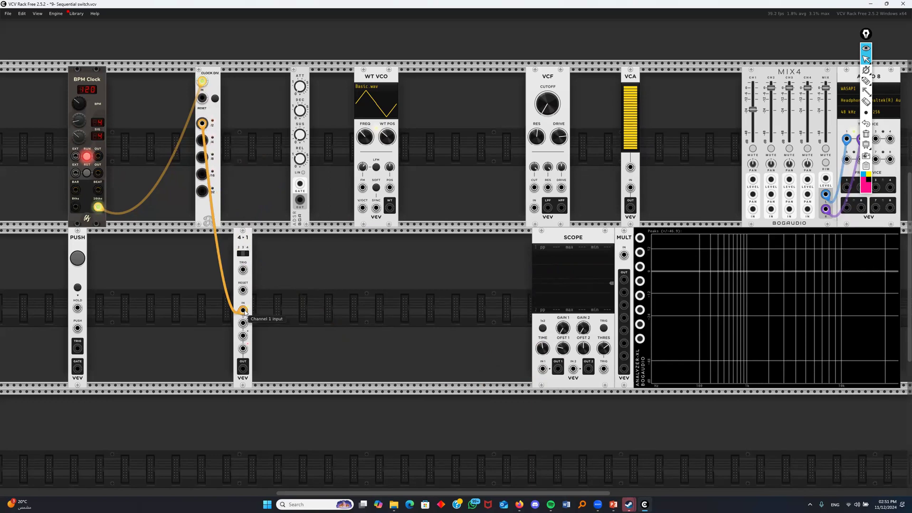
pyautogui.moveTo(200, 161); pyautogui.dragTo(211, 228)
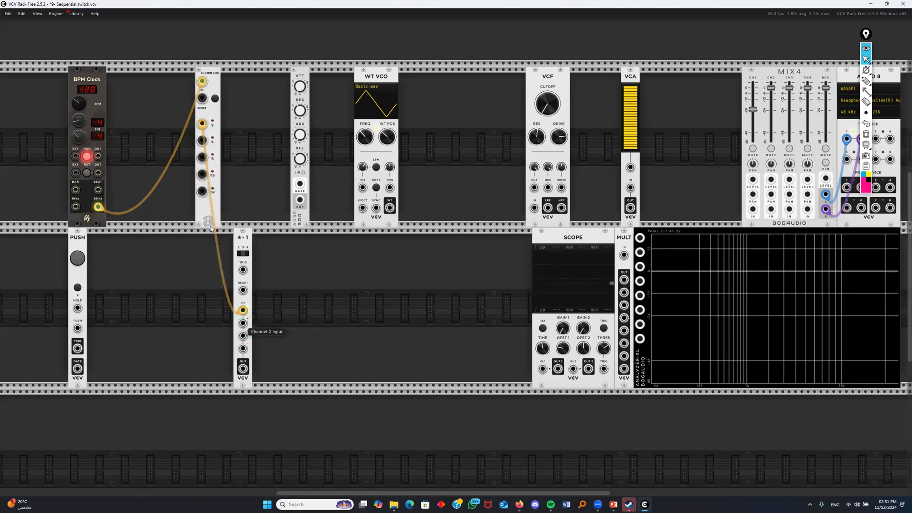
pyautogui.moveTo(202, 141); pyautogui.dragTo(243, 323)
pyautogui.moveTo(202, 157); pyautogui.dragTo(243, 323)
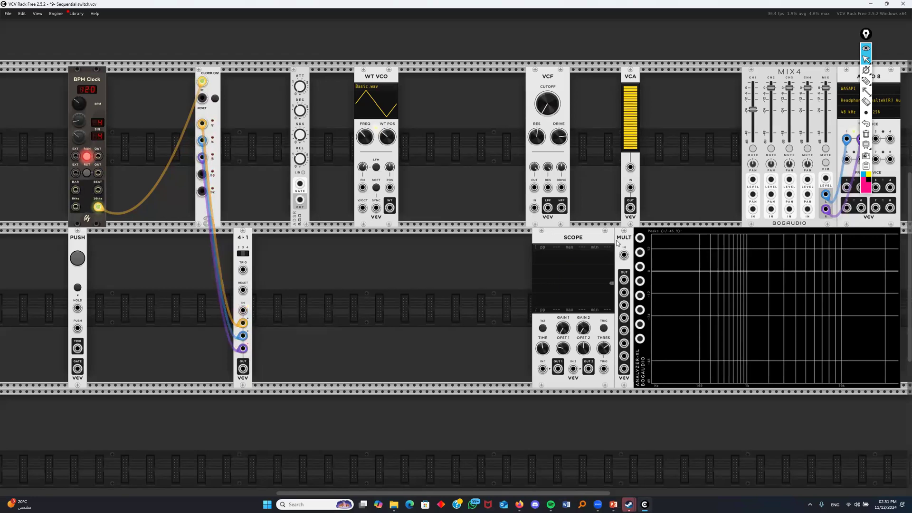
# Move the MULT between PUSH and the 4-1 switch, and route the 16ths clock through it to the clock divider and switch input 1
pyautogui.moveTo(457, 249); pyautogui.dragTo(162, 249)
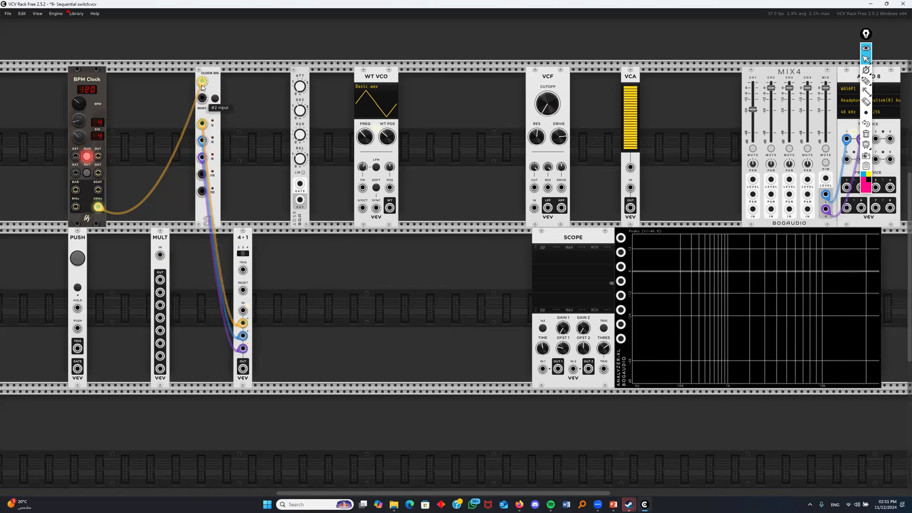
pyautogui.moveTo(202, 81); pyautogui.dragTo(160, 280)
pyautogui.moveTo(183, 163); pyautogui.dragTo(202, 82)
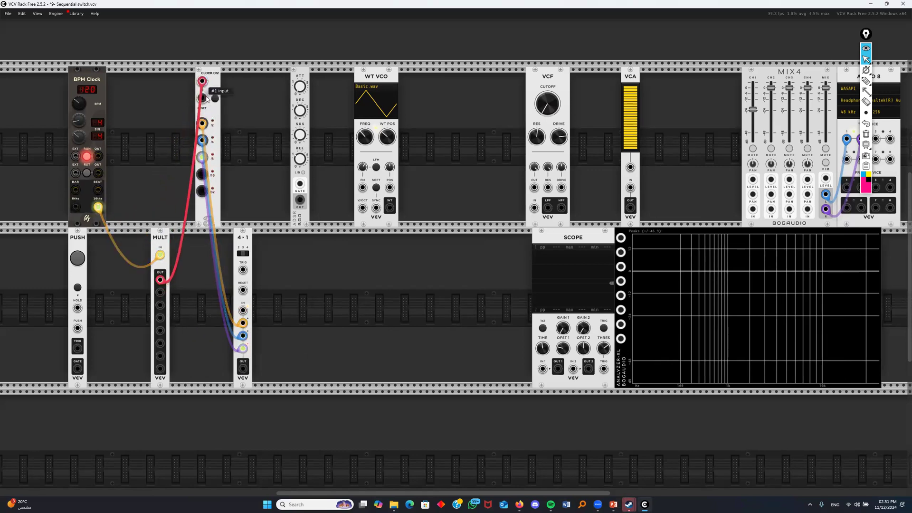
pyautogui.moveTo(160, 292); pyautogui.dragTo(243, 310)
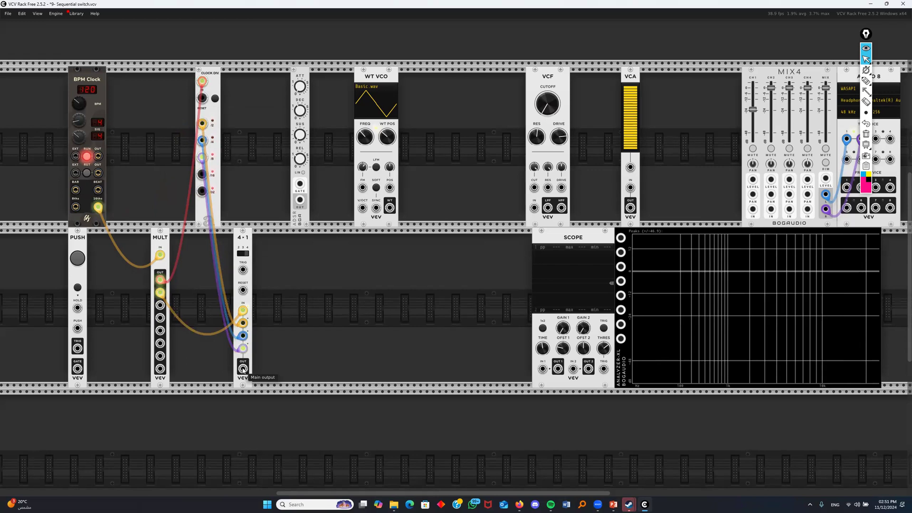
# Patch the BPM Clock's Bar output into the 4-1 switch's trigger input and the switch's output into the scope's channel 1
pyautogui.moveTo(75, 191); pyautogui.dragTo(243, 270)
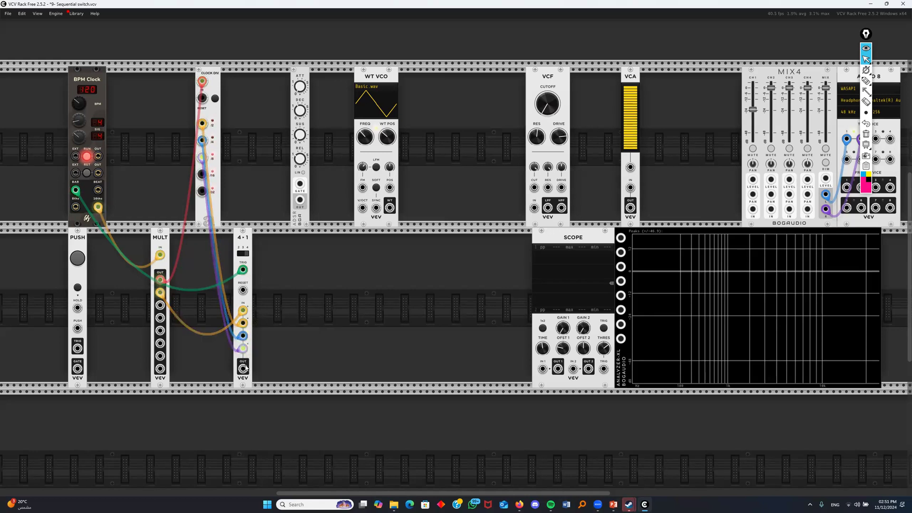
pyautogui.moveTo(242, 369); pyautogui.dragTo(542, 369)
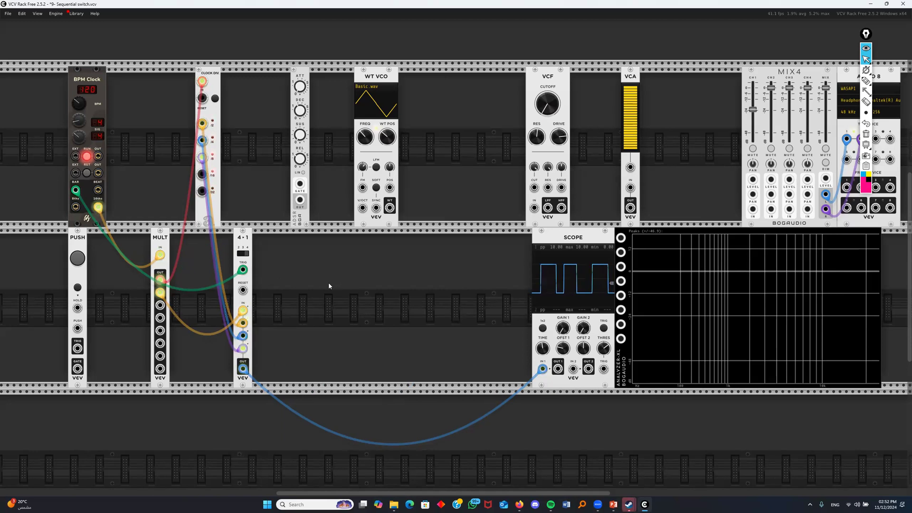
# Patch the WT VCO through the VCF's lowpass output and the VCA into channel 1 of the MIX4
pyautogui.moveTo(390, 207); pyautogui.dragTo(534, 208)
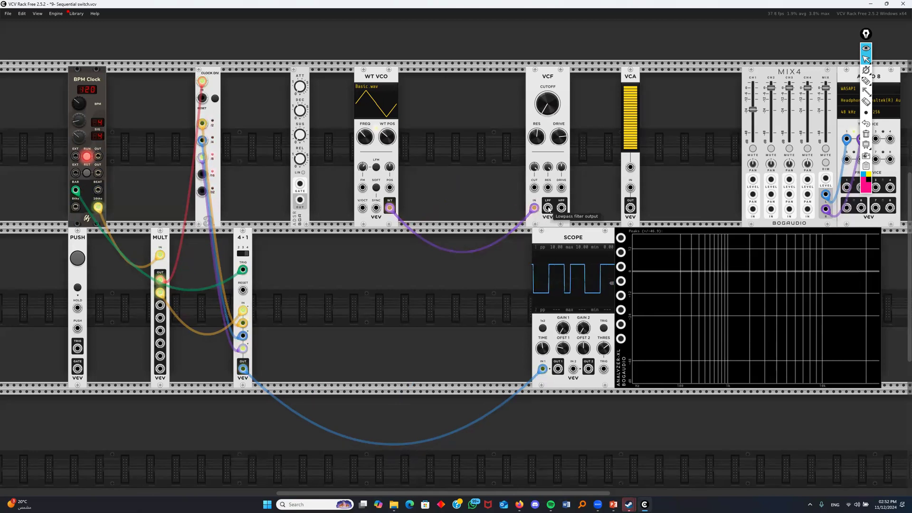
pyautogui.moveTo(547, 207); pyautogui.dragTo(753, 215)
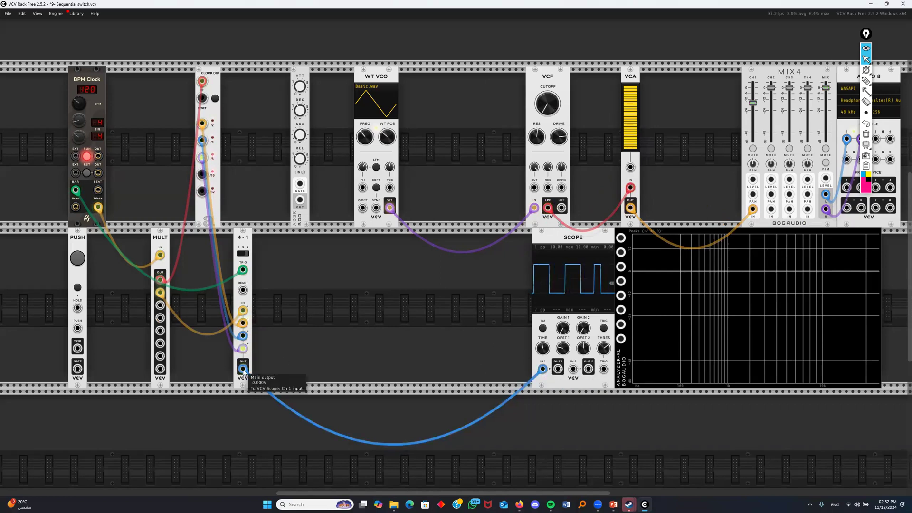
# Gate the ADSR from the scope's OUT 1, patch its envelope into the VCF's cutoff input, and adjust the filter cutoff
pyautogui.moveTo(558, 369); pyautogui.dragTo(301, 185)
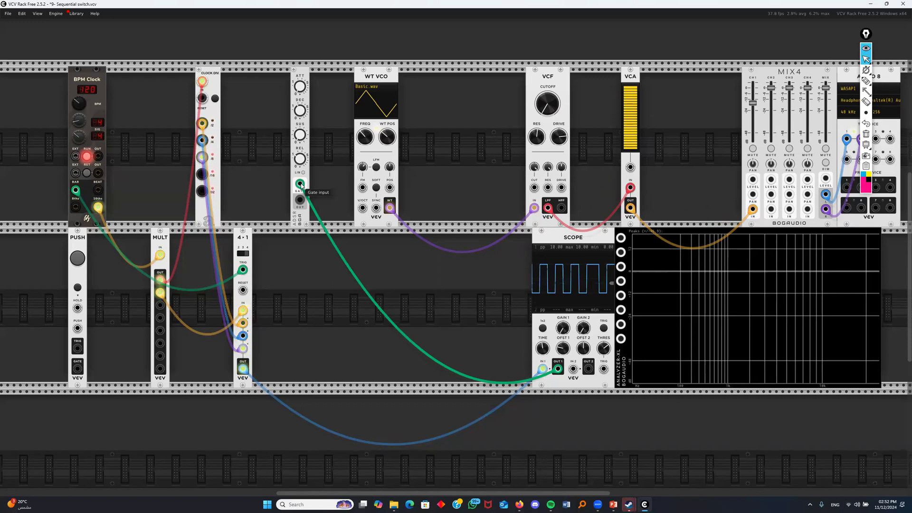
pyautogui.moveTo(300, 200); pyautogui.dragTo(535, 188)
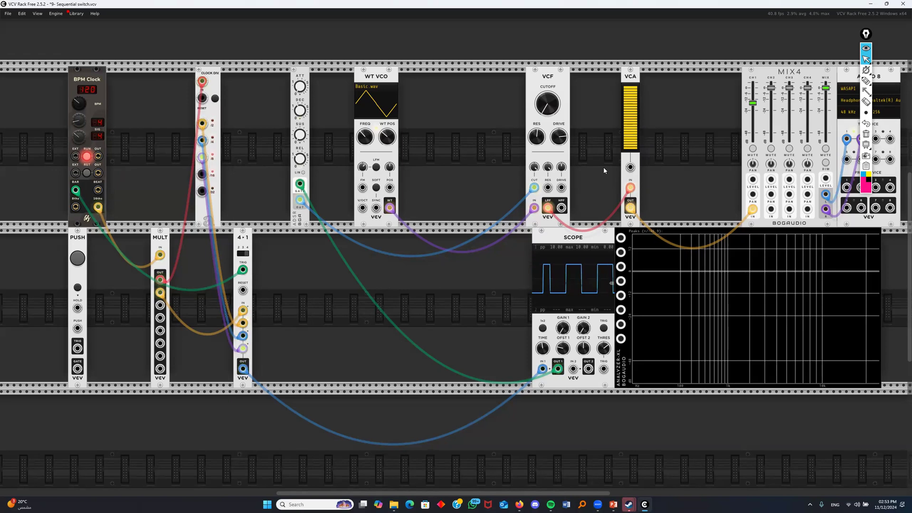
pyautogui.moveTo(549, 111)
pyautogui.moveTo(549, 111); pyautogui.dragTo(549, 109)
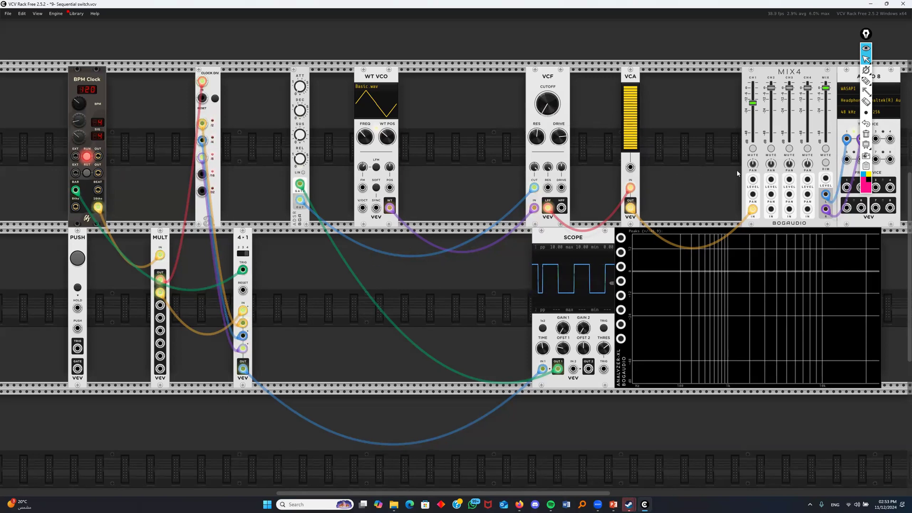
# Mute mixer channel 1, remove the clock divider, MULT, ADSR and switch trigger cable, and move the 4-1 switch closer to the scope
pyautogui.click(753, 150)
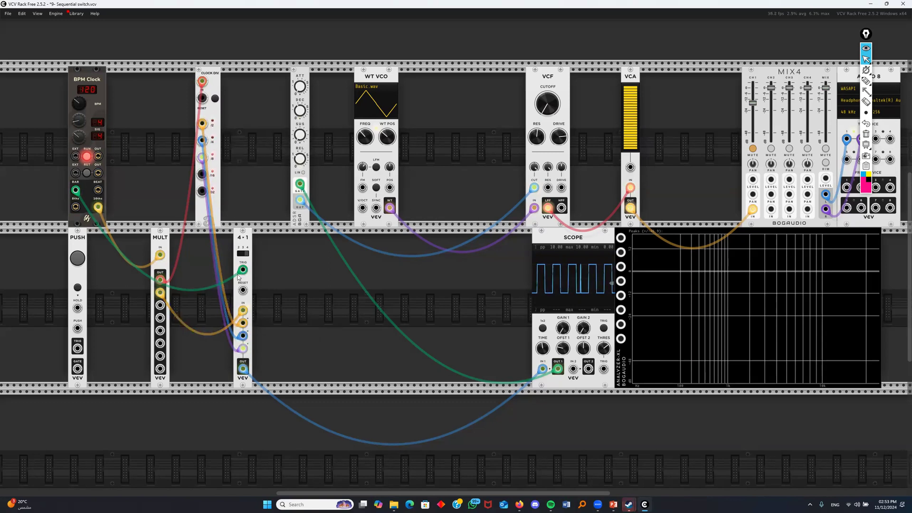
pyautogui.press('Delete')
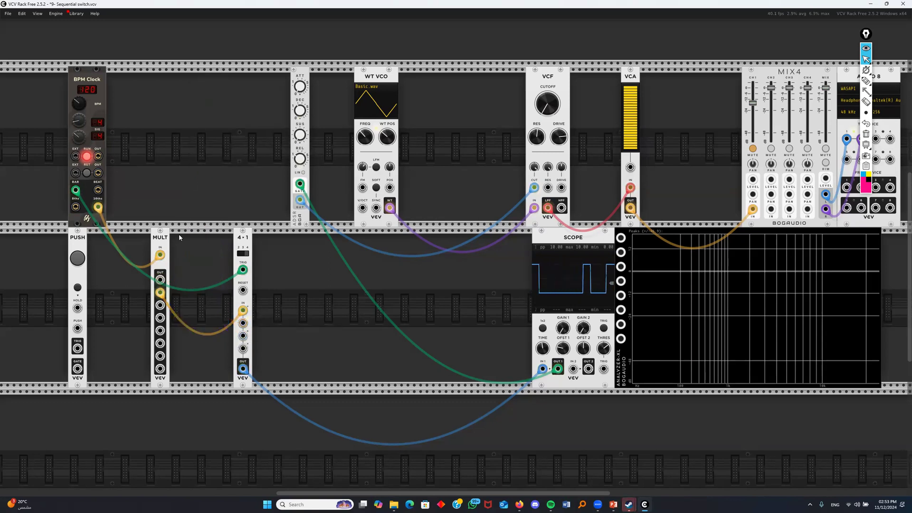
pyautogui.press('Delete')
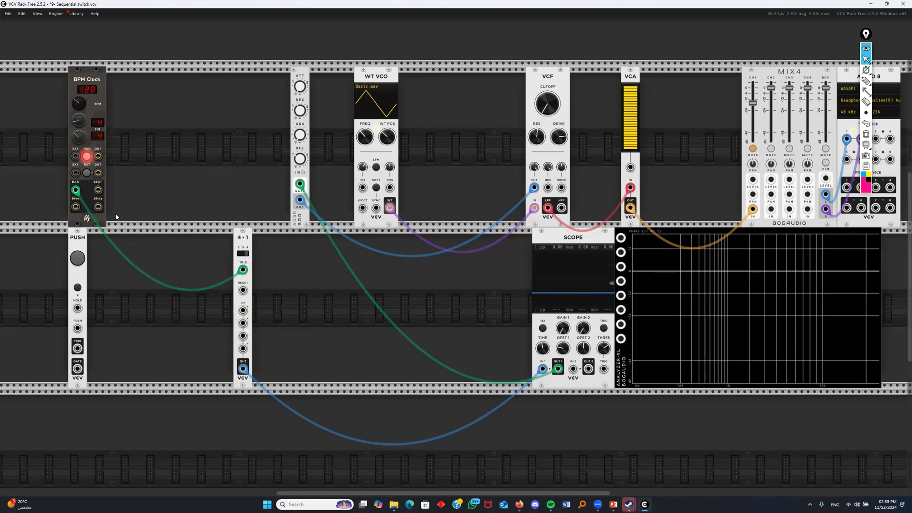
pyautogui.moveTo(243, 270); pyautogui.dragTo(373, 236)
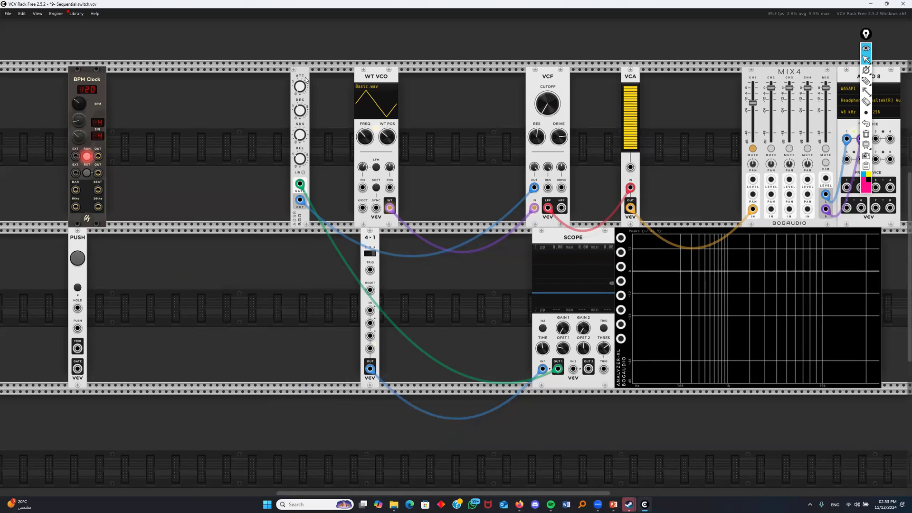
pyautogui.press('Delete')
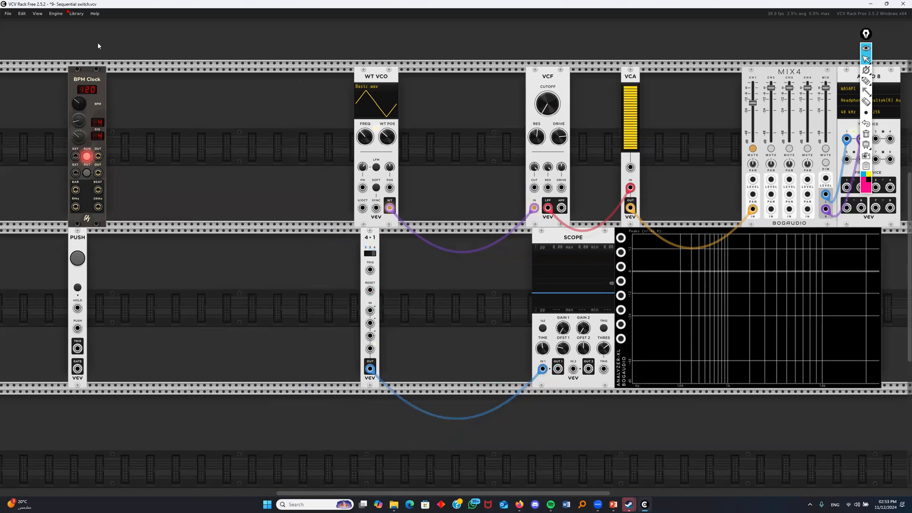
# Search the module browser for "lfo", place a WT LFO beside the PUSH module, and duplicate it three times
pyautogui.rightClick(218, 283)
pyautogui.write('lfo')
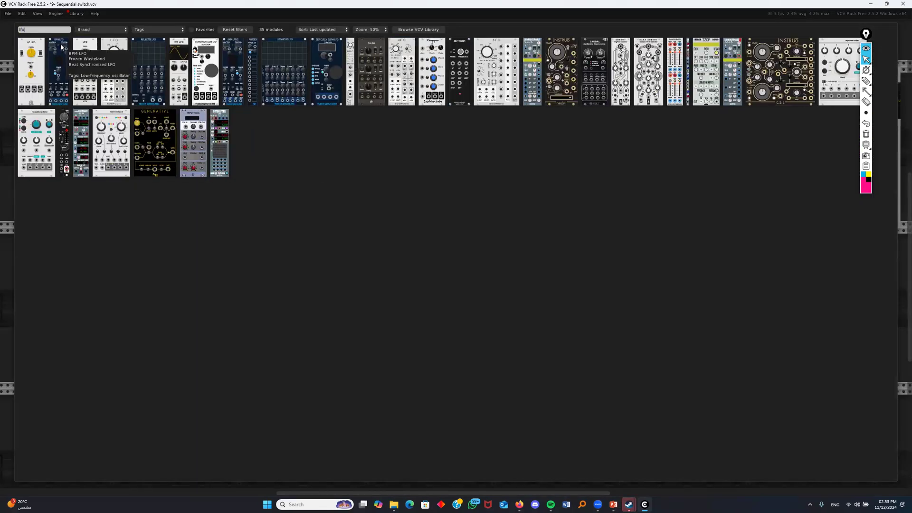
pyautogui.click(215, 144)
pyautogui.press('Delete')
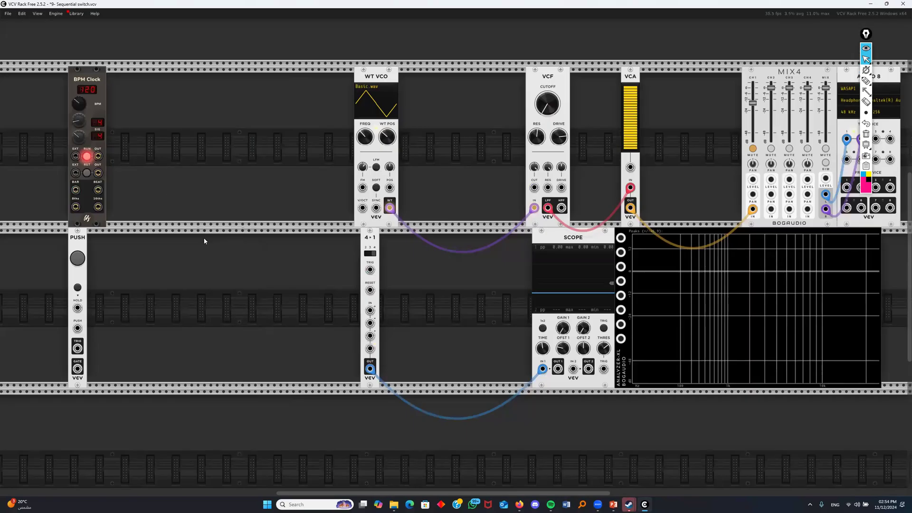
pyautogui.rightClick(193, 168)
pyautogui.moveTo(194, 67); pyautogui.dragTo(129, 244)
pyautogui.hotkey('ctrl', 'd')
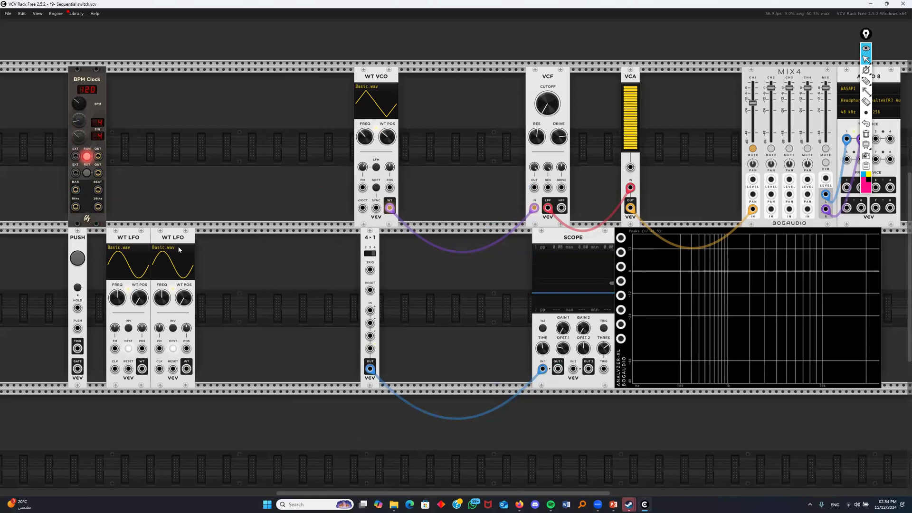
pyautogui.hotkey('ctrl', 'd')
pyautogui.hotkey('ctrl', 'd')
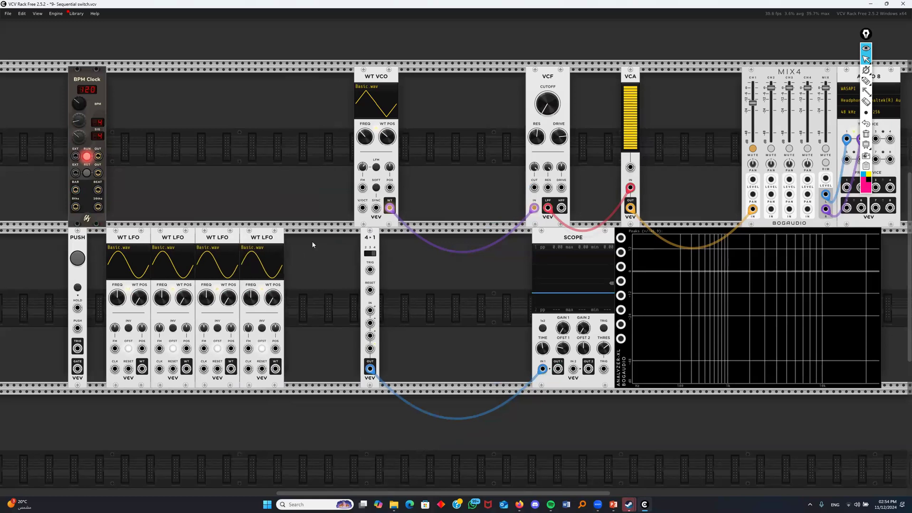
# Patch the four WT LFO outputs into the 4-1 switch's four inputs, and set the second LFO to a sawtooth and the third to a square
pyautogui.moveTo(141, 369); pyautogui.dragTo(370, 310)
pyautogui.moveTo(187, 369); pyautogui.dragTo(370, 323)
pyautogui.moveTo(231, 369); pyautogui.dragTo(370, 336)
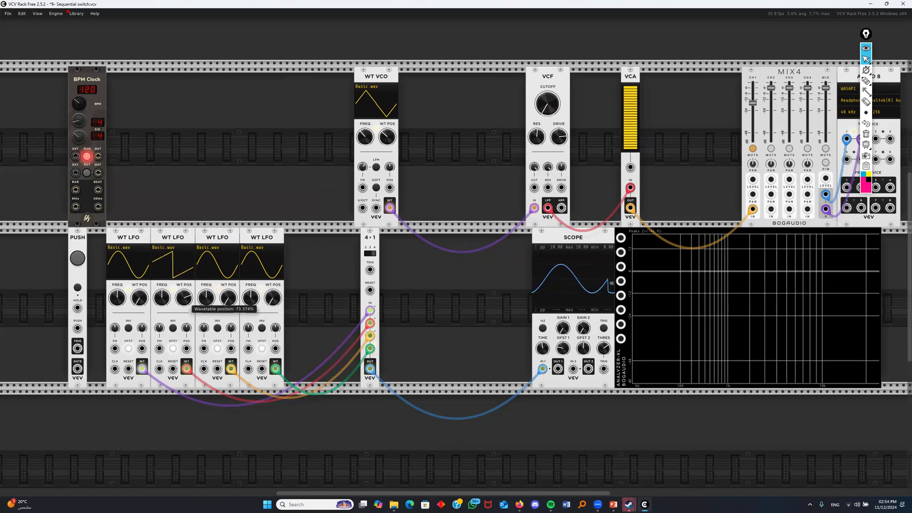
pyautogui.moveTo(232, 301); pyautogui.dragTo(232, 271)
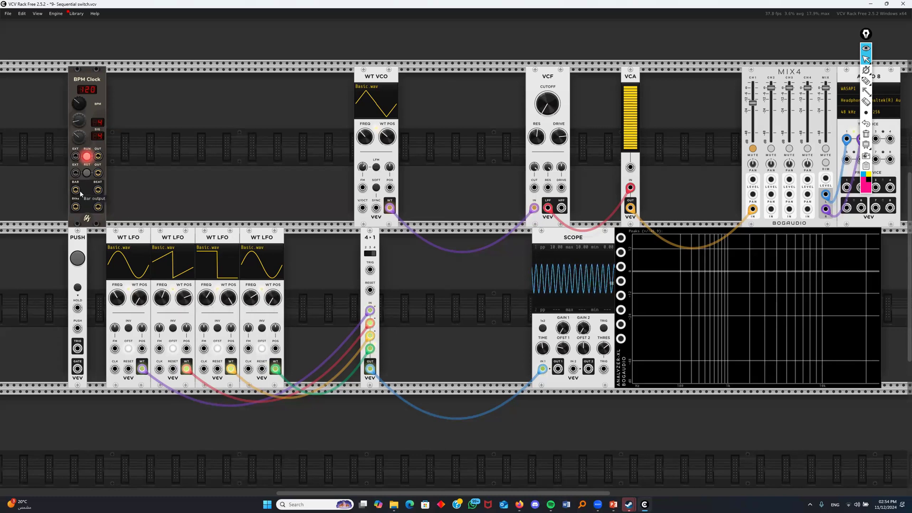
# Trigger the 4-1 switch from the Bar output and patch the scope's OUT 1 into the VCF's cutoff input, unmuting mixer channel 1
pyautogui.moveTo(80, 194); pyautogui.dragTo(370, 270)
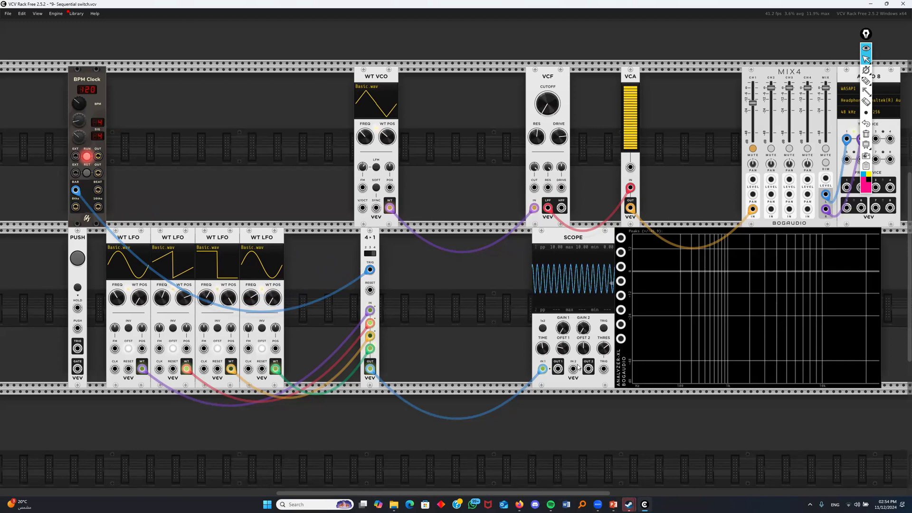
pyautogui.moveTo(558, 368); pyautogui.dragTo(558, 371)
pyautogui.moveTo(540, 236); pyautogui.dragTo(534, 187)
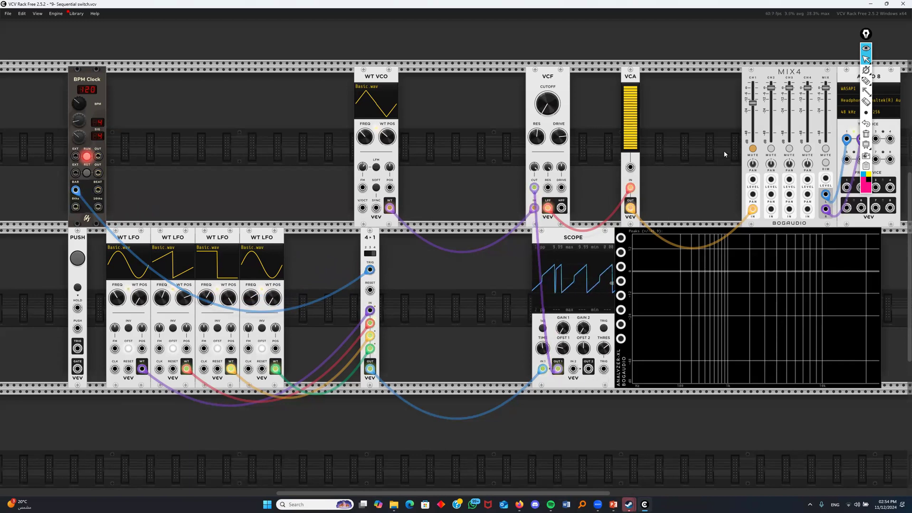
pyautogui.click(751, 150)
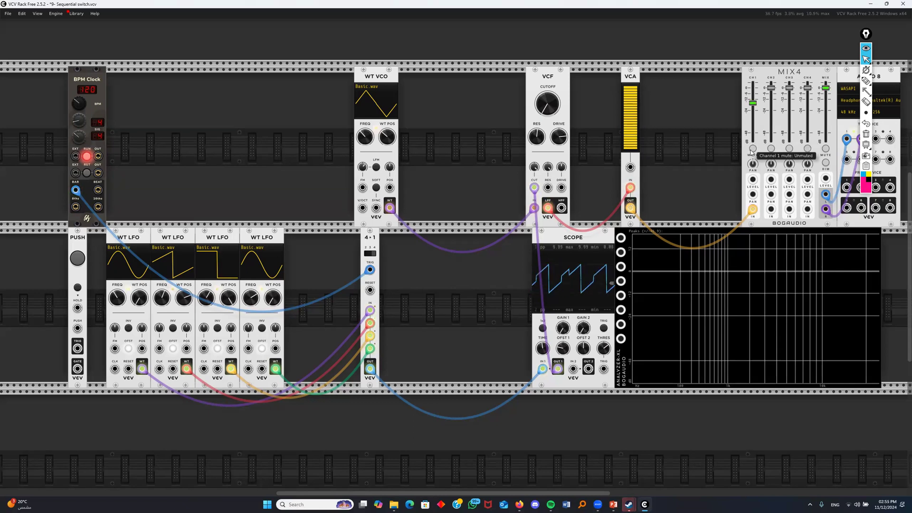
# Move the modulation cable from the VCF's cutoff input to the WT VCO's FM input, and raise the filter cutoff
pyautogui.moveTo(535, 189); pyautogui.dragTo(363, 188)
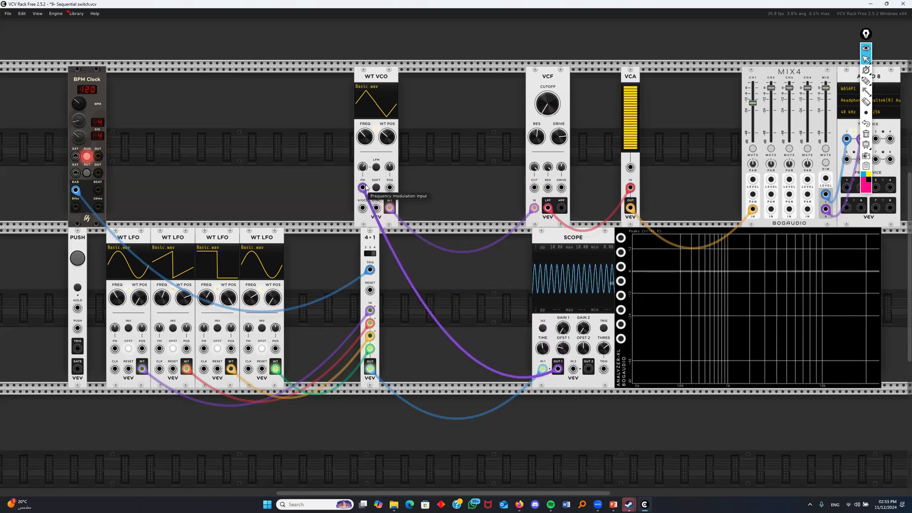
pyautogui.moveTo(552, 109); pyautogui.dragTo(552, 107)
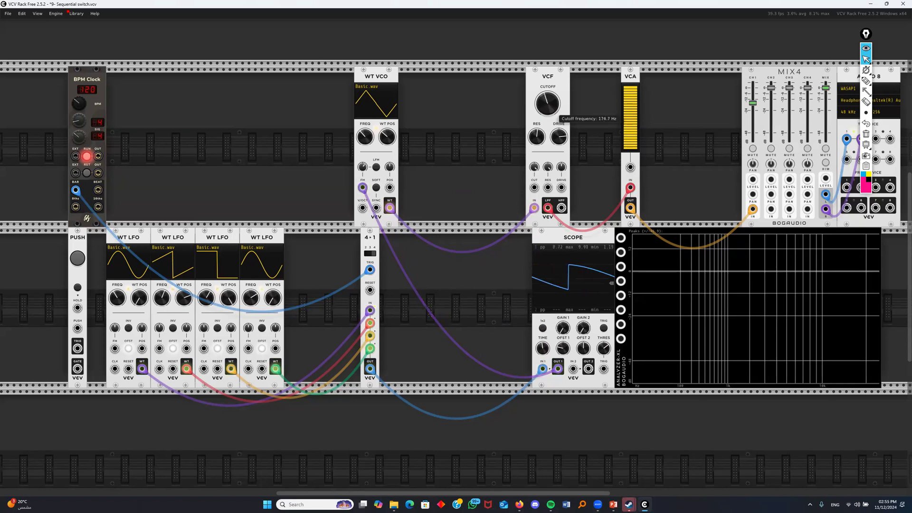
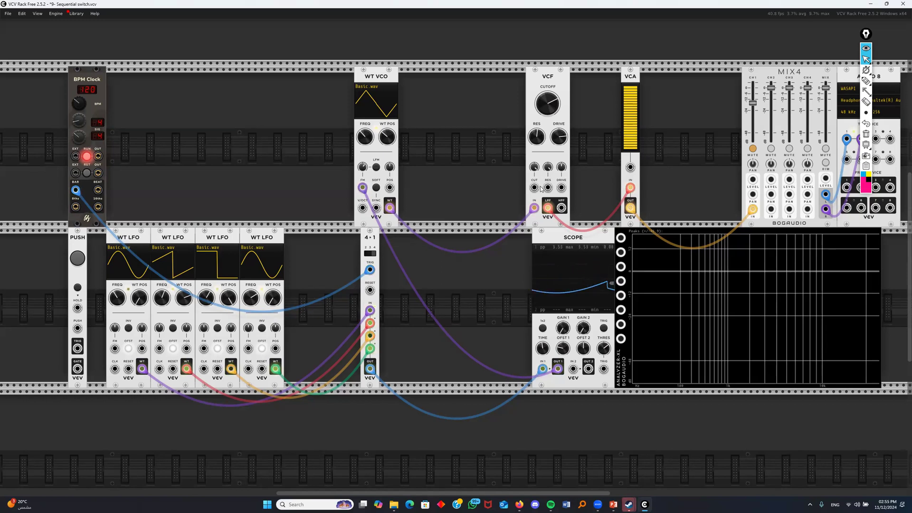
# Move the 4-1 switch beside the WT LFOs, duplicate it, and set the copy slightly apart from the original
pyautogui.moveTo(377, 242); pyautogui.dragTo(313, 240)
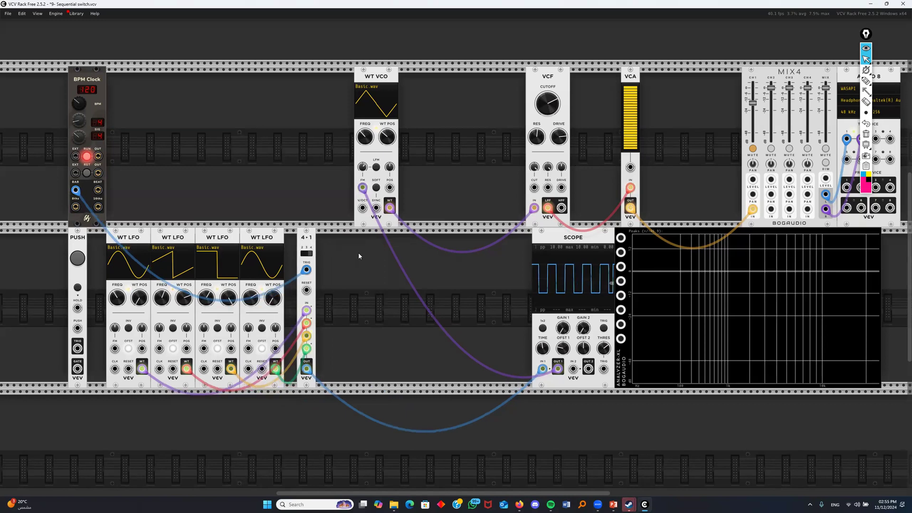
pyautogui.hotkey('ctrl', 'd')
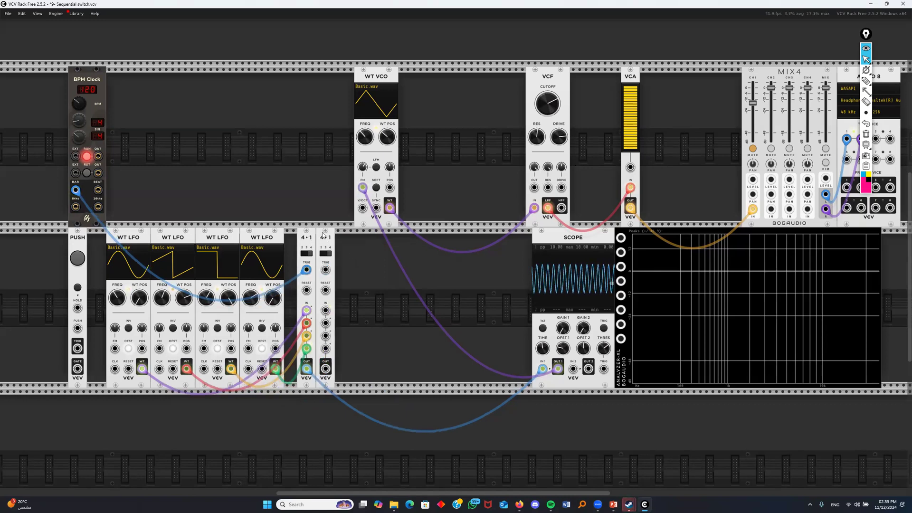
pyautogui.moveTo(322, 235); pyautogui.dragTo(335, 235)
# Search the module browser for "div" and place a Clock Div module between the BPM Clock and the WT VCO
pyautogui.rightClick(169, 153)
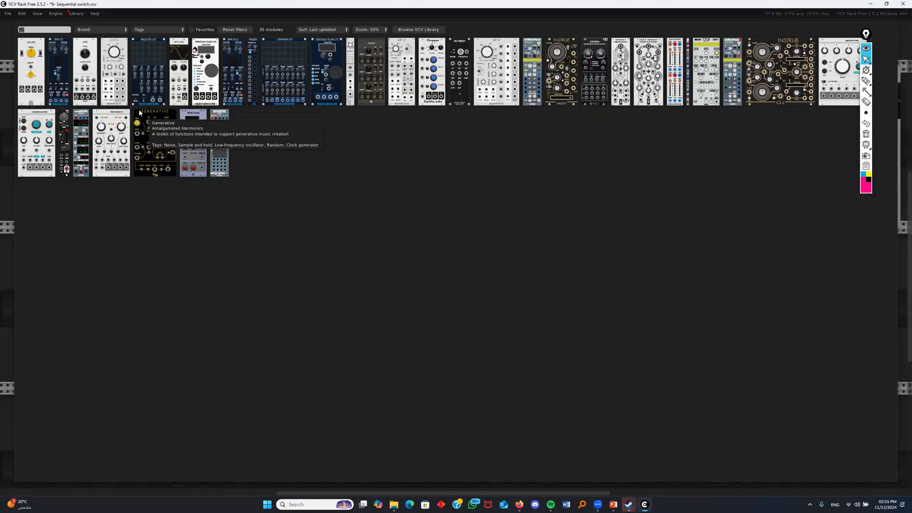
pyautogui.write('div')
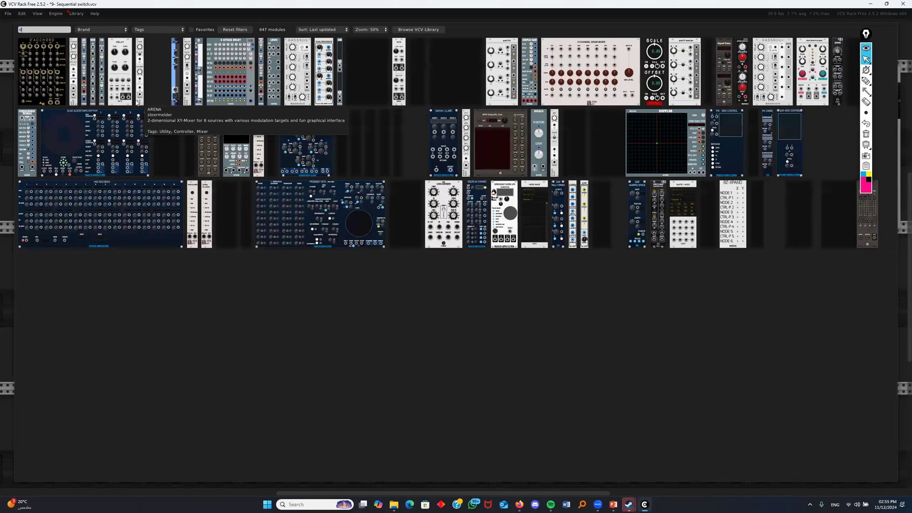
pyautogui.click(168, 88)
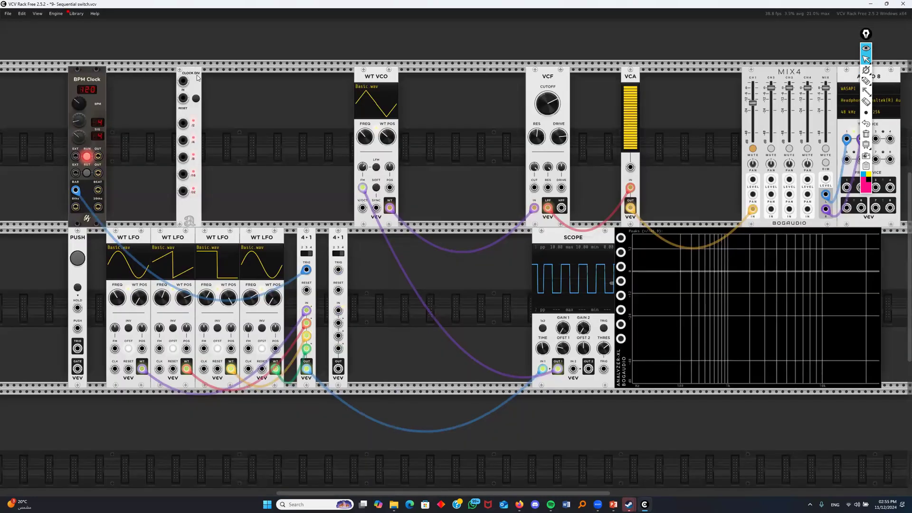
pyautogui.moveTo(197, 75); pyautogui.dragTo(210, 75)
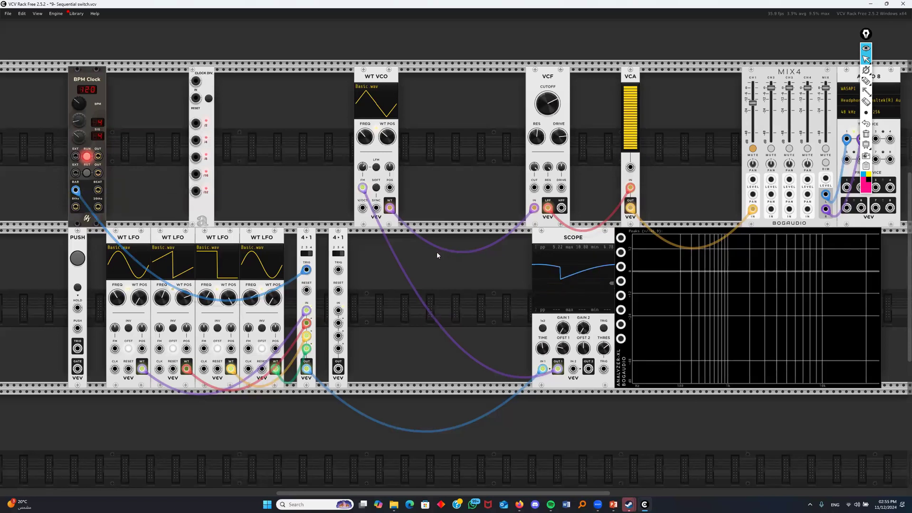
# Search the module browser for "mult" and place a MULT module between the BPM Clock and the Clock Div
pyautogui.rightClick(180, 92)
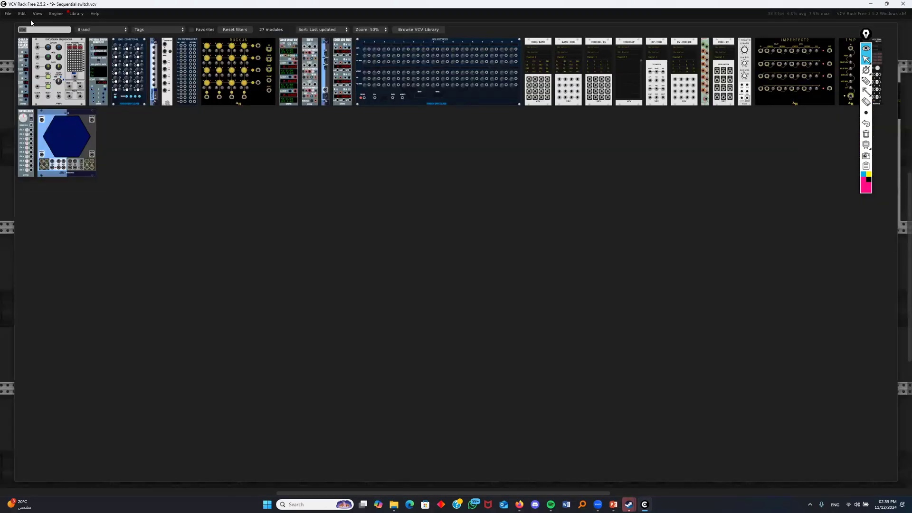
pyautogui.write('m')
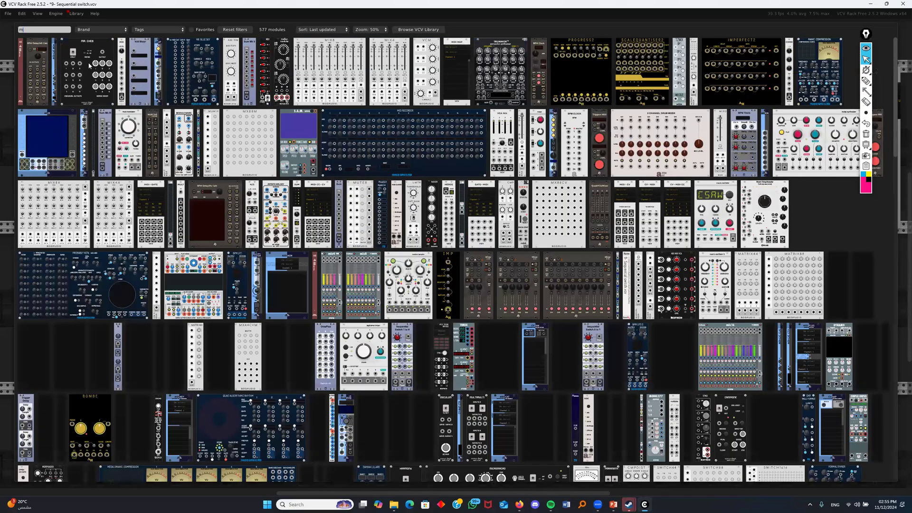
pyautogui.write('ult')
pyautogui.click(54, 48)
pyautogui.moveTo(440, 328); pyautogui.dragTo(164, 191)
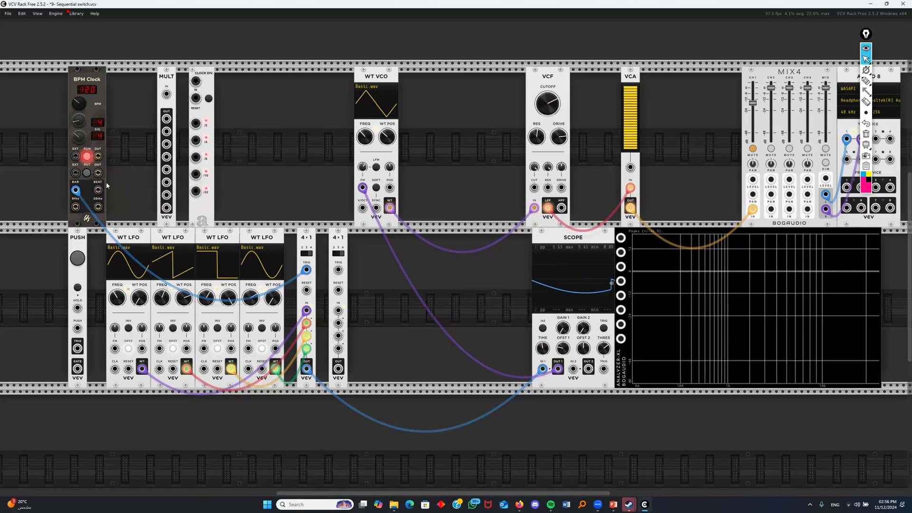
# Patch the clock's sixteenths output into the MULT, and its outputs into the second 4-1 switch's first input and the Clock Div input
pyautogui.moveTo(98, 207); pyautogui.dragTo(125, 193)
pyautogui.moveTo(130, 142); pyautogui.dragTo(167, 94)
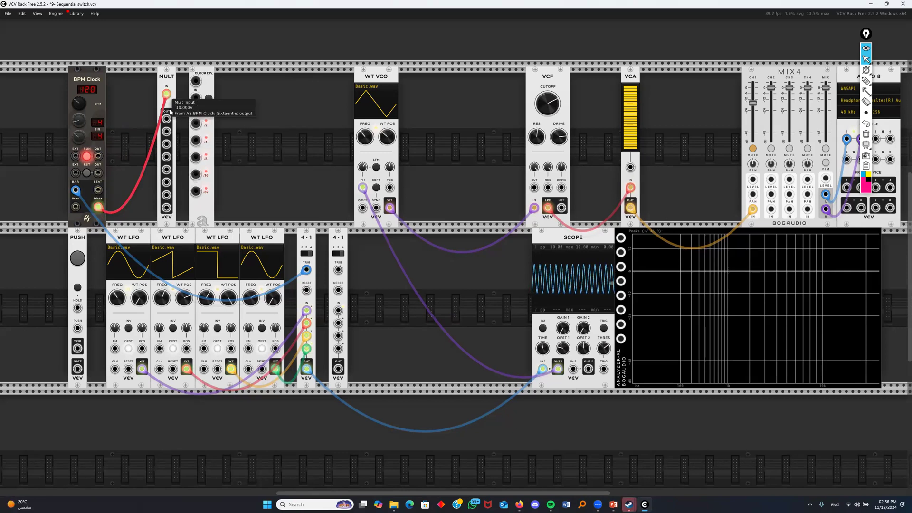
pyautogui.moveTo(168, 119); pyautogui.dragTo(338, 310)
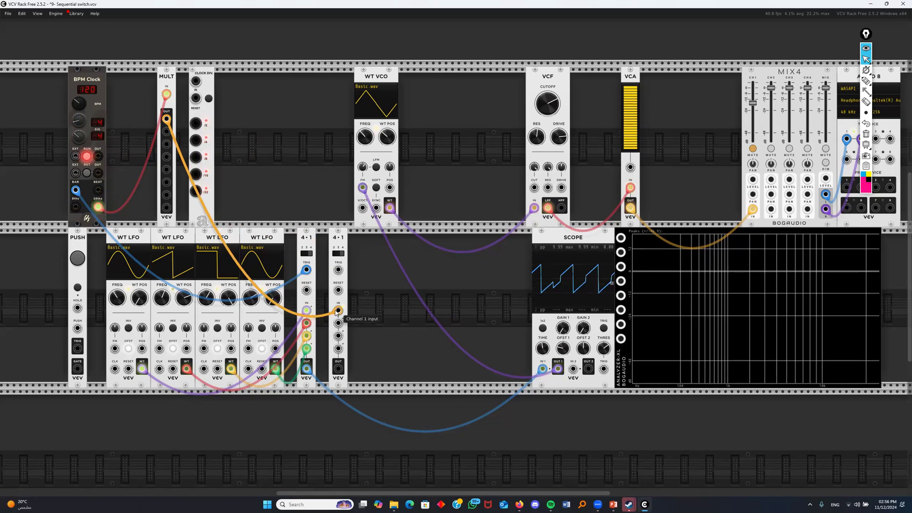
pyautogui.moveTo(167, 132); pyautogui.dragTo(196, 82)
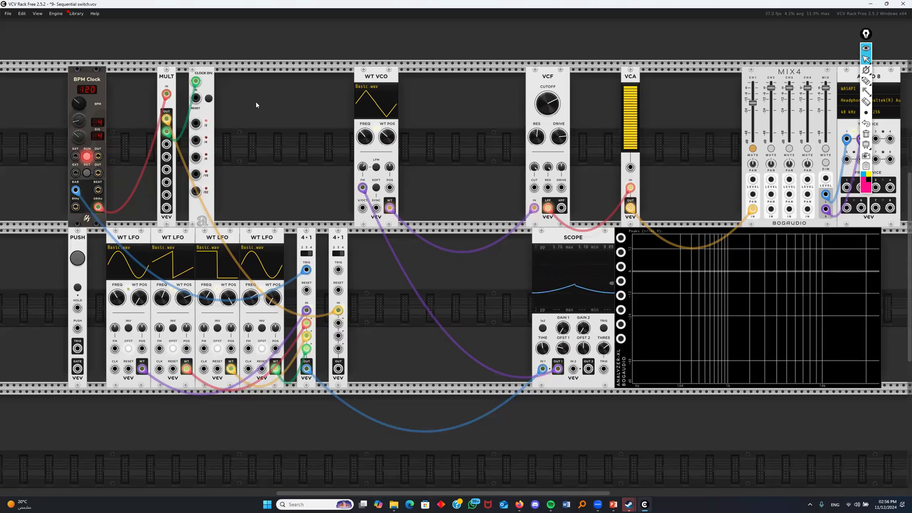
# Patch the first three Clock Div outputs into inputs 2, 3 and 4 of the second 4-1 switch
pyautogui.moveTo(196, 123); pyautogui.dragTo(339, 323)
pyautogui.moveTo(195, 141); pyautogui.dragTo(338, 336)
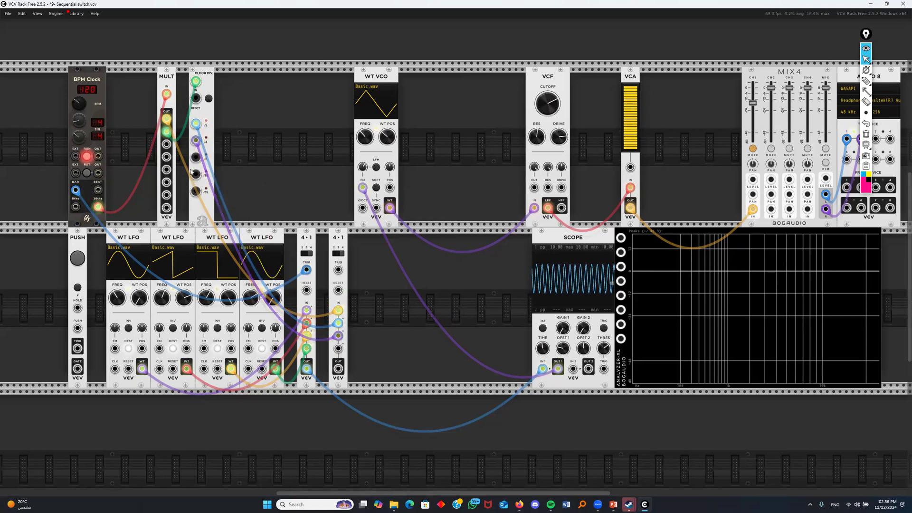
pyautogui.moveTo(195, 157); pyautogui.dragTo(338, 349)
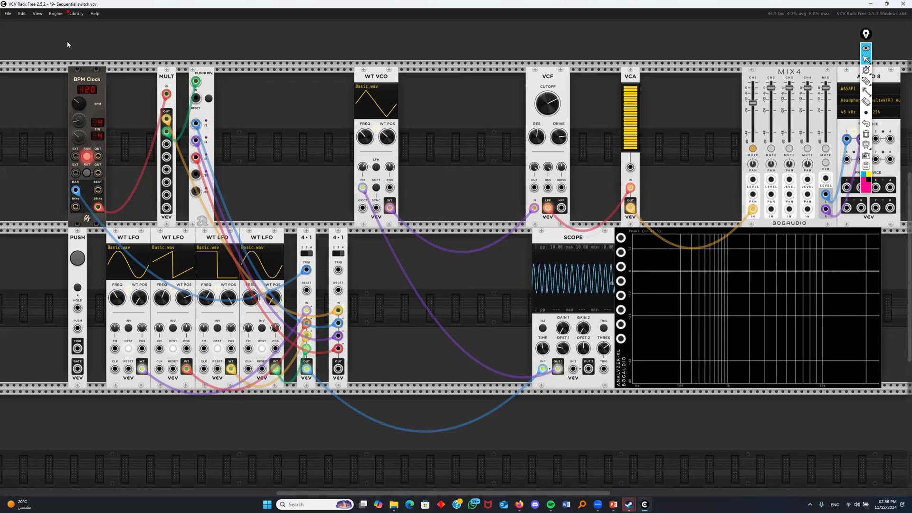
# Search for "env", add an ADSR between the VCO and VCF gated by the second 4-1 switch, and trigger that switch from the Bar output
pyautogui.rightClick(20, 27)
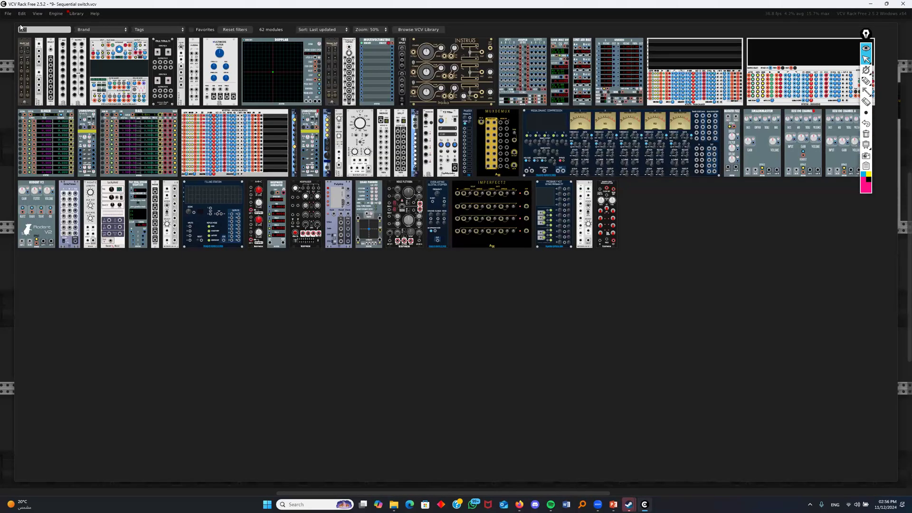
pyautogui.write('env')
pyautogui.click(142, 46)
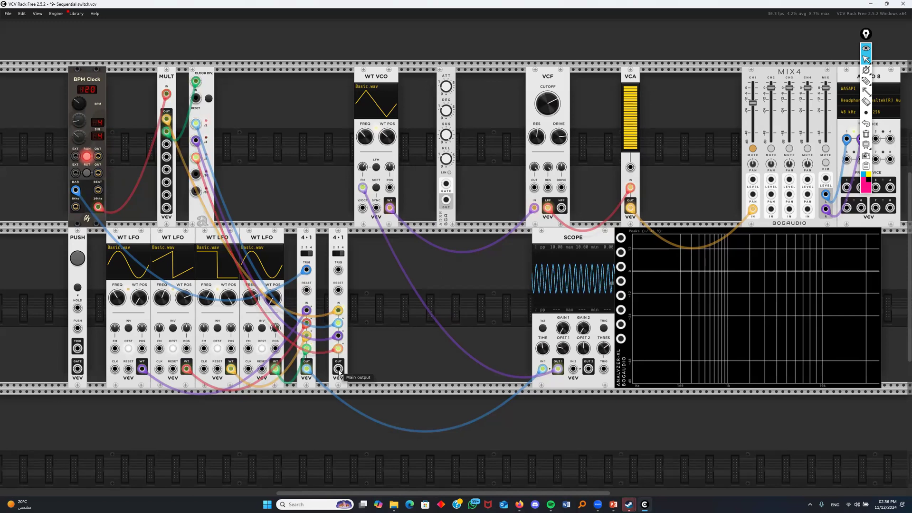
pyautogui.moveTo(338, 369); pyautogui.dragTo(445, 184)
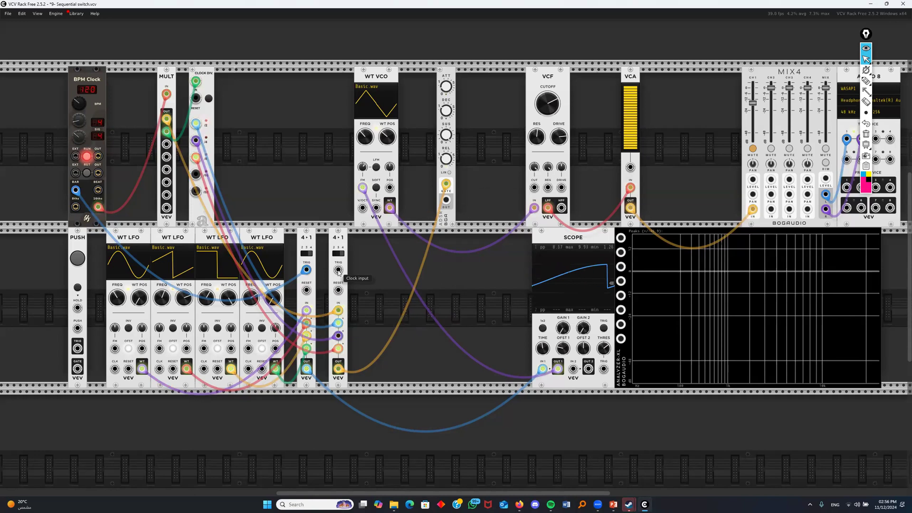
pyautogui.moveTo(339, 270); pyautogui.dragTo(76, 190)
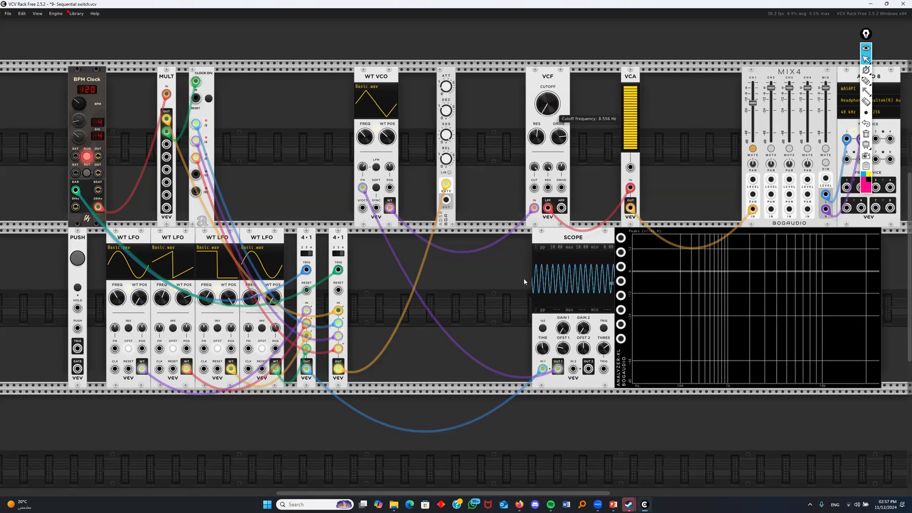
# Unmute mixer channel 1, patch the ADSR output into the VCF's cutoff input, and shorten the envelope's decay
pyautogui.click(752, 148)
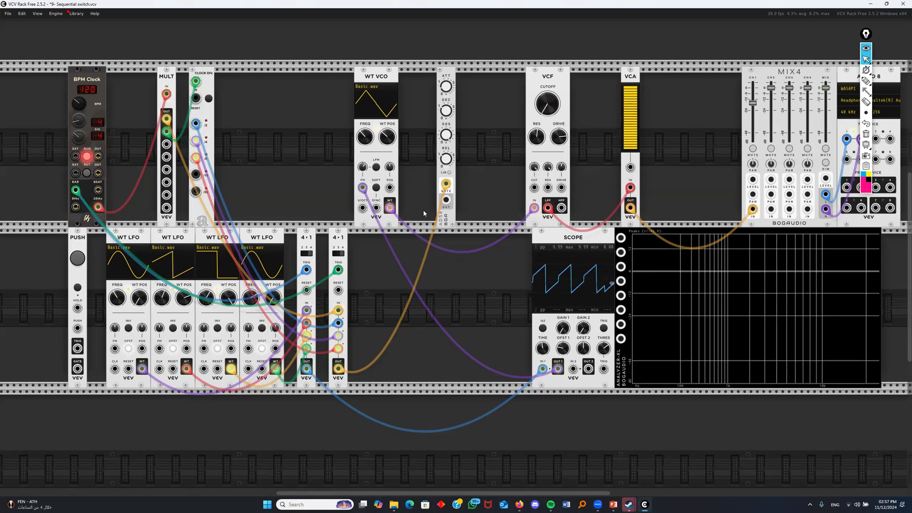
pyautogui.moveTo(446, 200); pyautogui.dragTo(534, 187)
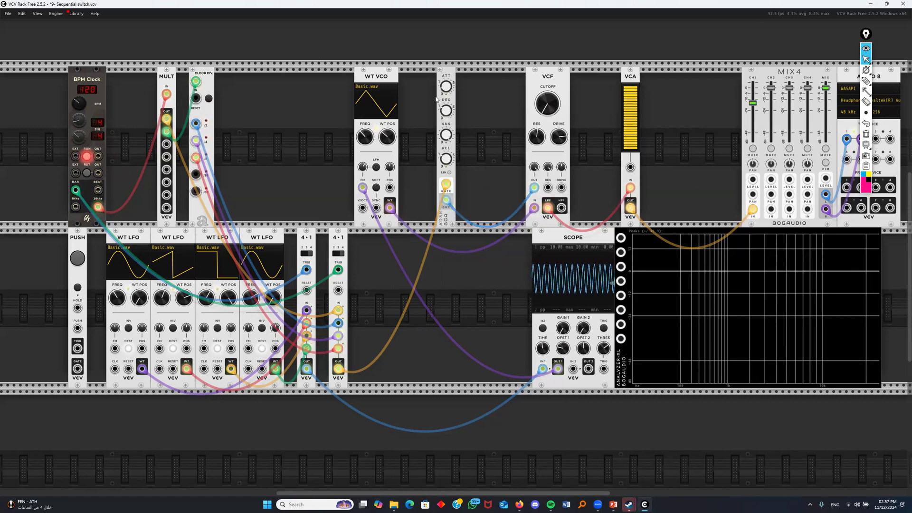
pyautogui.moveTo(446, 111); pyautogui.dragTo(446, 125)
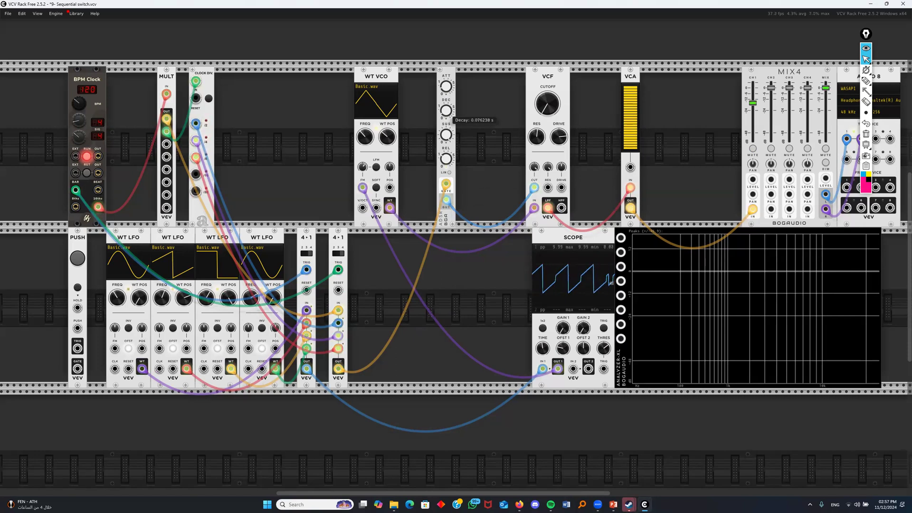
pyautogui.moveTo(446, 111)
pyautogui.mouseDown()
pyautogui.moveTo(446, 95)
pyautogui.moveTo(446, 128)
pyautogui.moveTo(452, 93)
pyautogui.moveTo(446, 138)
pyautogui.moveTo(452, 107)
pyautogui.moveTo(452, 121)
pyautogui.mouseUp()
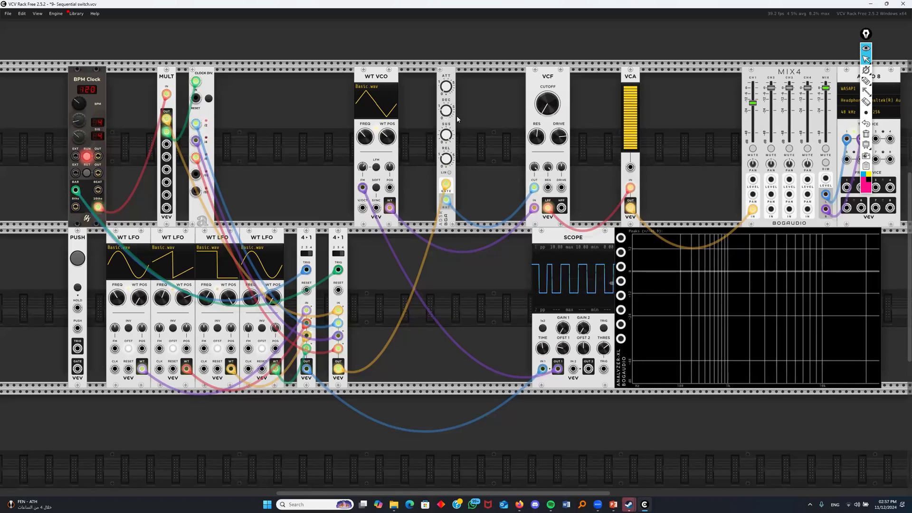
# Adjust the frequencies of the second and third WT LFOs, and mute mixer channel 1
pyautogui.moveTo(162, 304); pyautogui.dragTo(117, 294)
pyautogui.moveTo(206, 298); pyautogui.dragTo(206, 290)
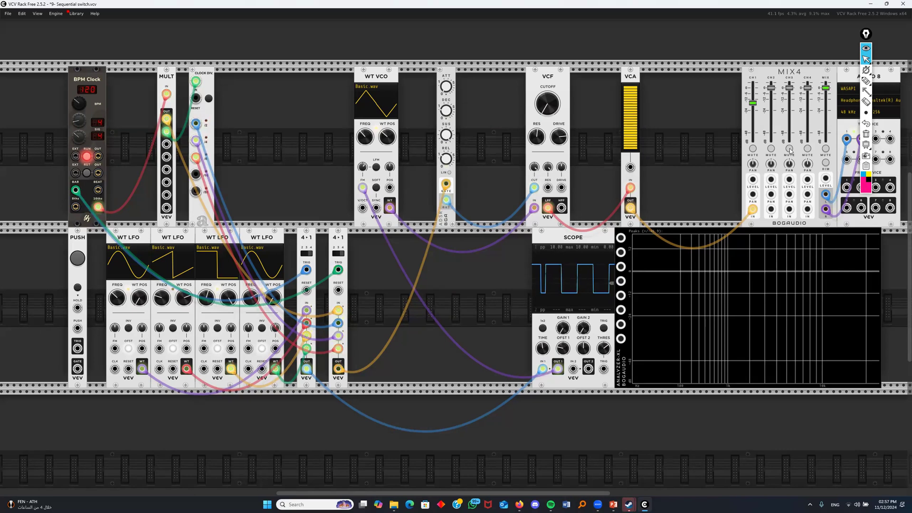
pyautogui.click(754, 149)
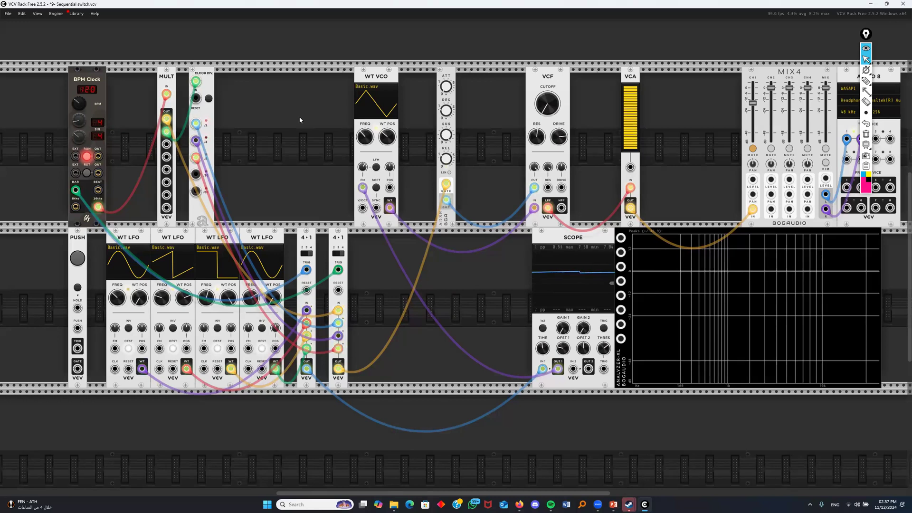
# Add a SEQ 3 module between the Clock Div and the WT VCO, and reduce its number of steps
pyautogui.rightClick(283, 125)
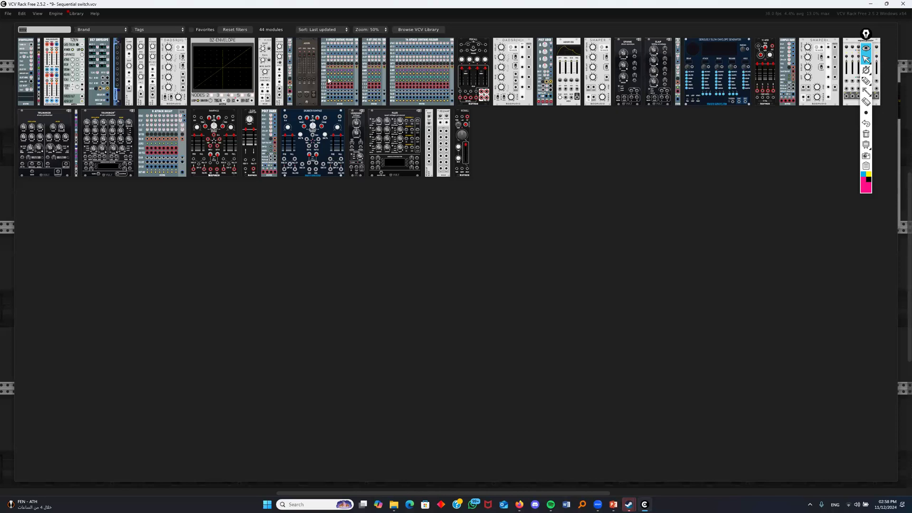
pyautogui.press('BackSpace')
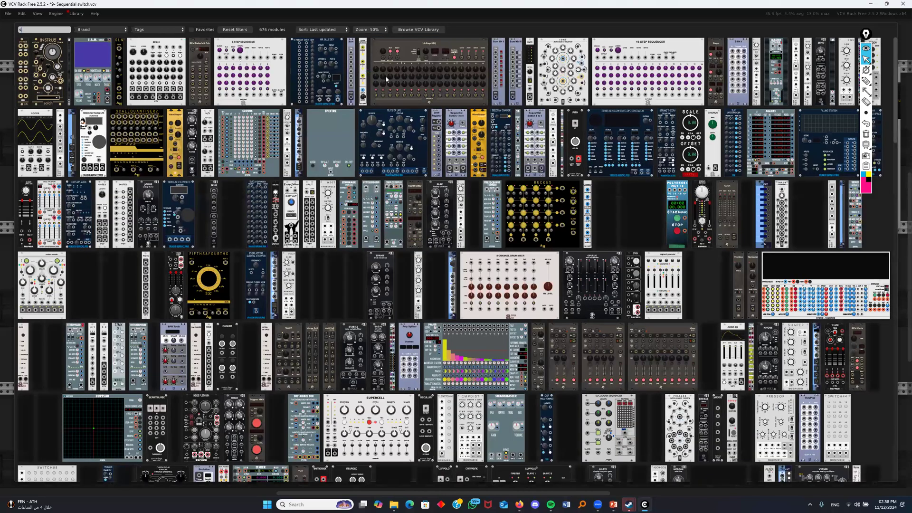
pyautogui.press('Escape')
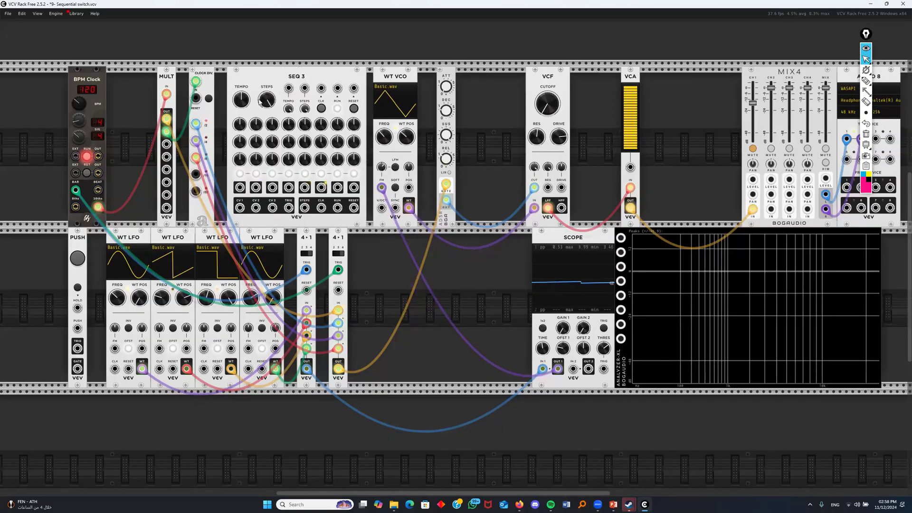
pyautogui.moveTo(267, 100); pyautogui.dragTo(267, 129)
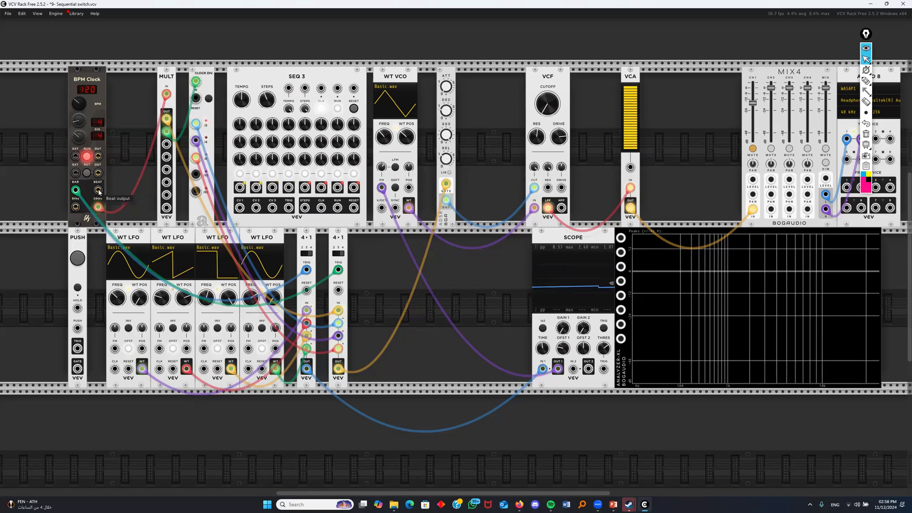
# Clock SEQ 3 from the Beat output, patch its CV 3 into the WT VCO's V/OCT input, and unmute mixer channel 1
pyautogui.moveTo(98, 190); pyautogui.dragTo(322, 89)
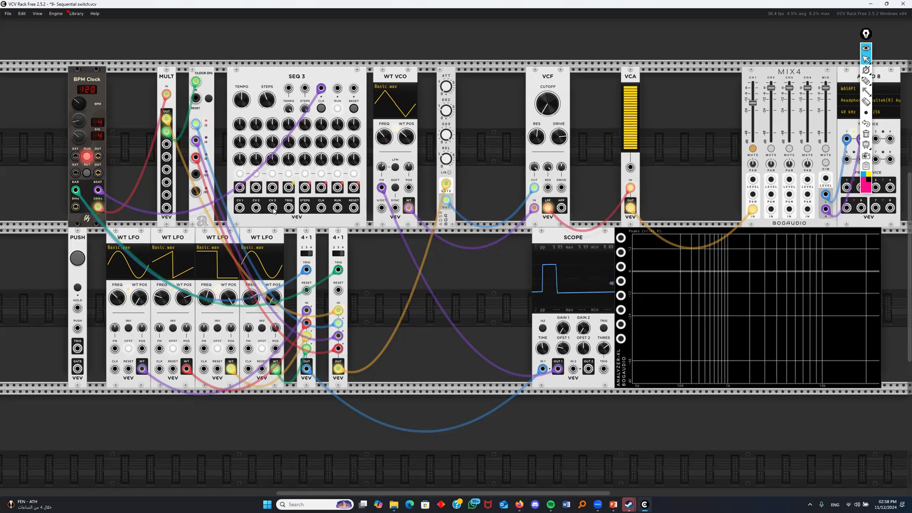
pyautogui.moveTo(272, 208); pyautogui.dragTo(381, 207)
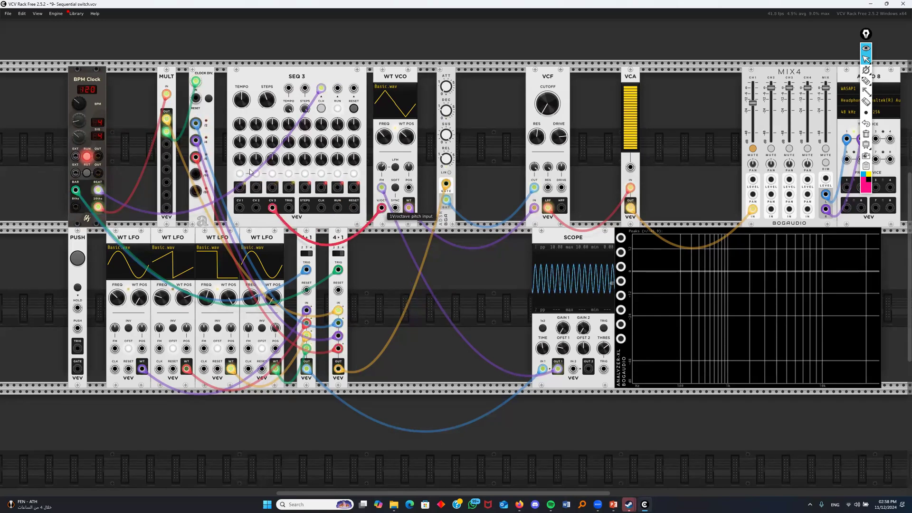
pyautogui.click(753, 150)
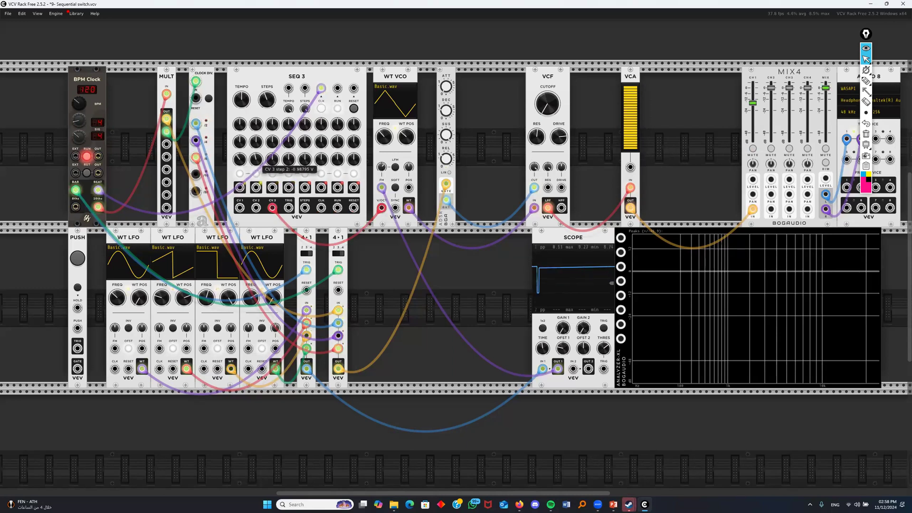
# Lower SEQ 3's CV 3 values on steps 2 and 3, and mute mixer channel 1
pyautogui.moveTo(272, 159); pyautogui.dragTo(272, 180)
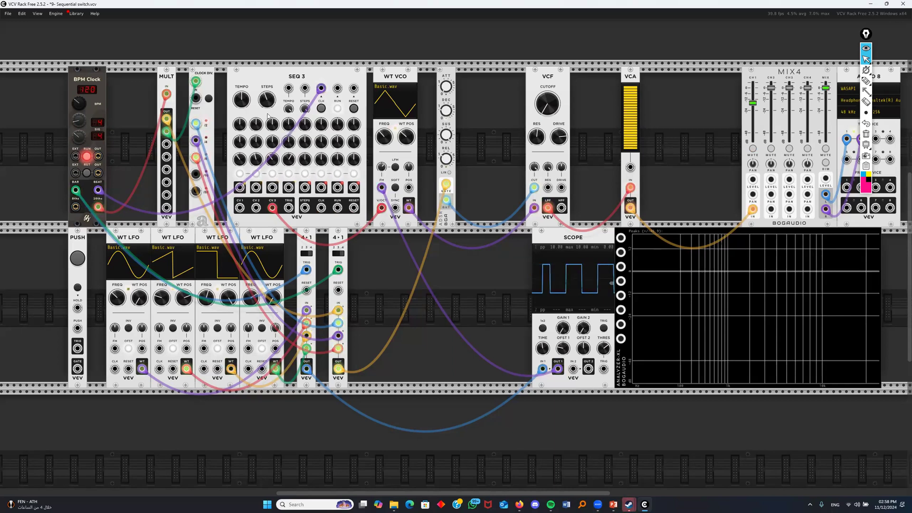
pyautogui.click(752, 149)
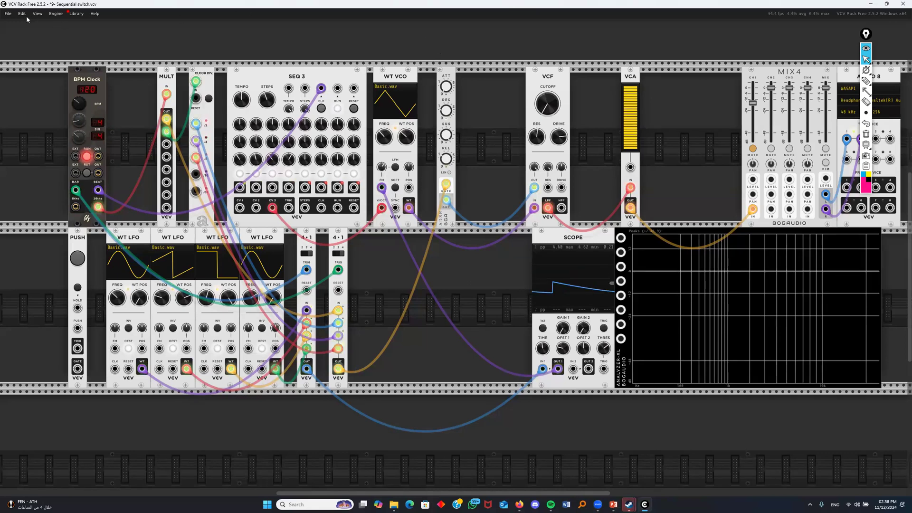
# Open the "10- Logic" patch without saving the current one, and mute mixer channel 1
pyautogui.click(7, 15)
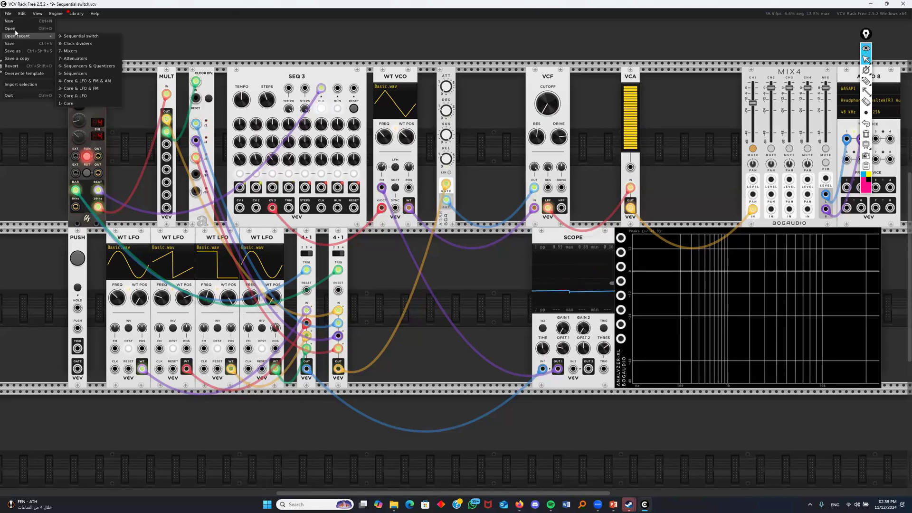
pyautogui.click(22, 30)
pyautogui.click(481, 275)
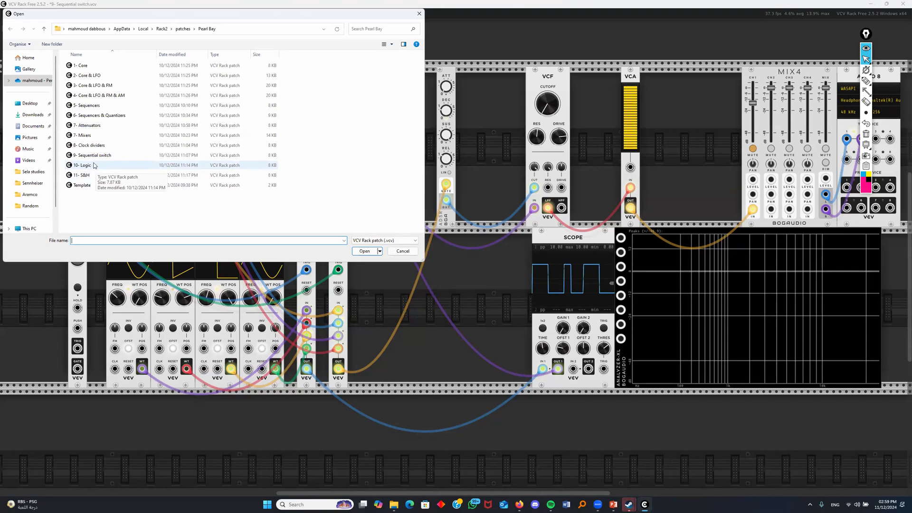
pyautogui.click(95, 166)
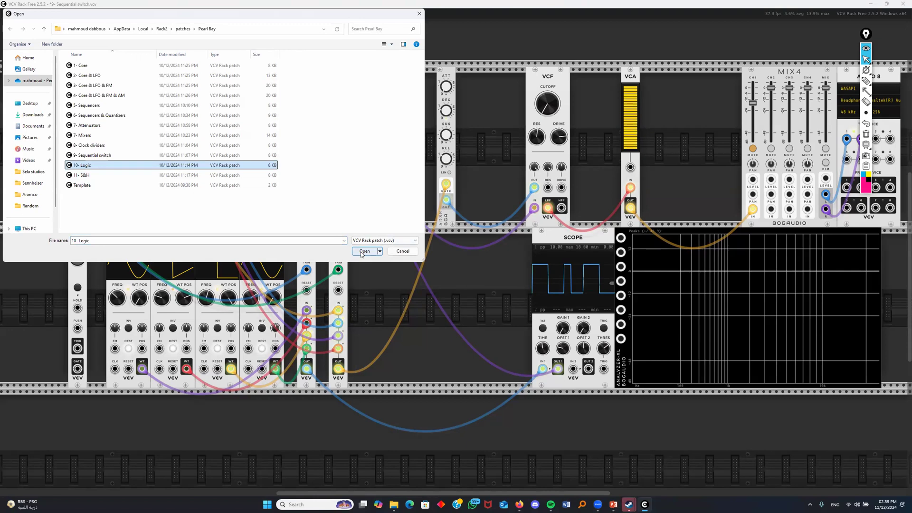
pyautogui.click(364, 251)
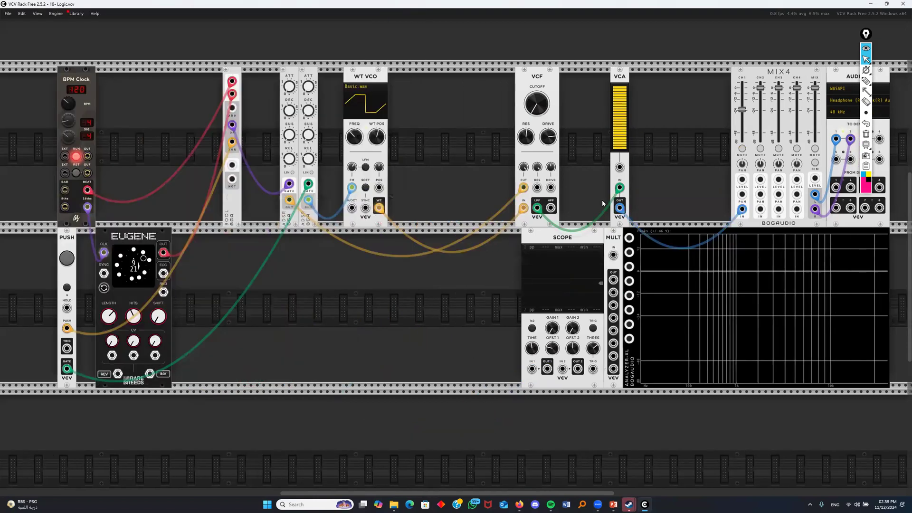
pyautogui.click(742, 149)
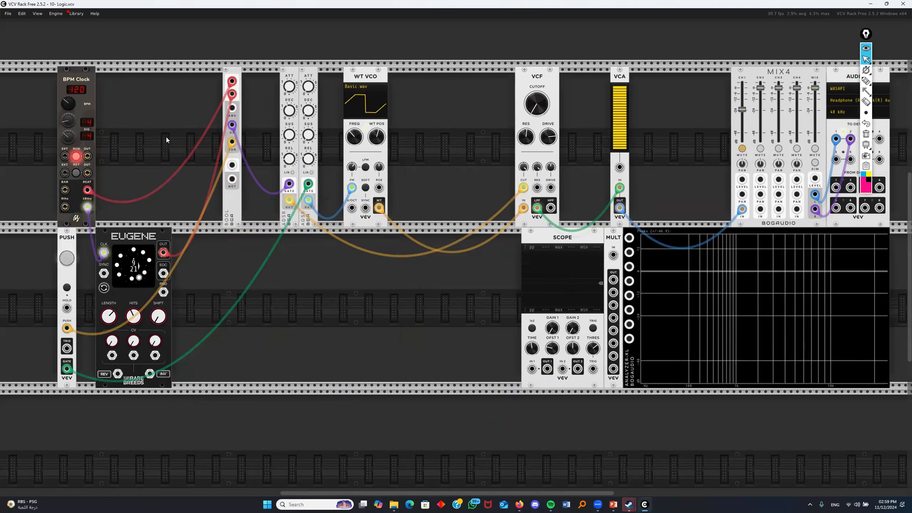
# Remove all cables from the BOOL logic module, and patch Eugene's OUT directly into the first ADSR's gate input
pyautogui.moveTo(231, 81); pyautogui.dragTo(210, 98)
pyautogui.moveTo(233, 126); pyautogui.dragTo(189, 137)
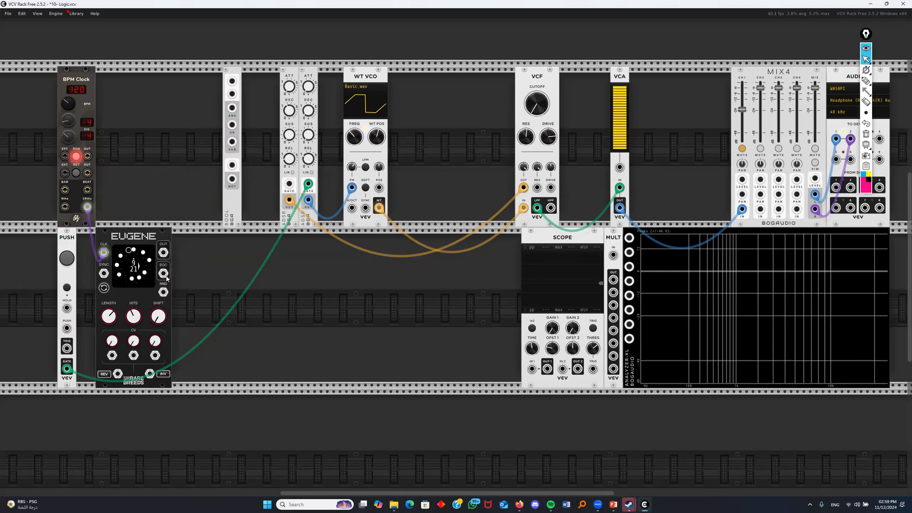
pyautogui.moveTo(163, 252); pyautogui.dragTo(289, 185)
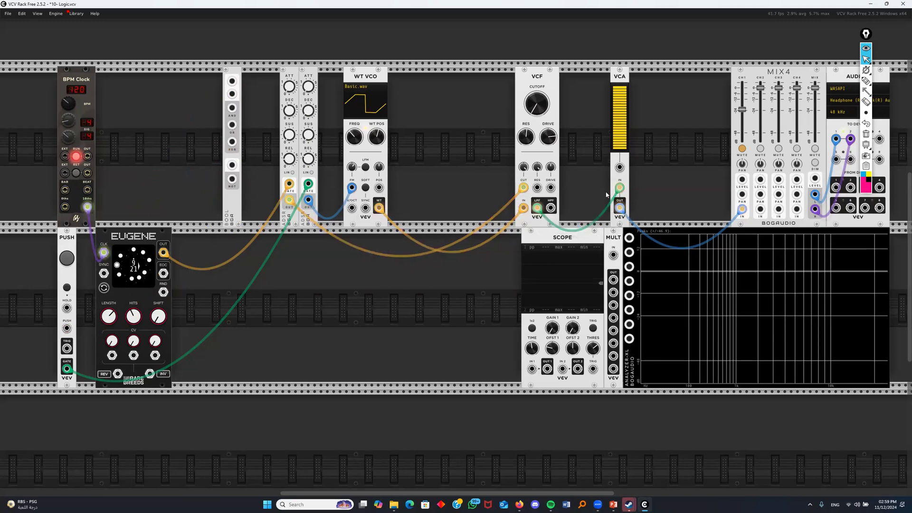
# Listen to Eugene's rhythm on mixer channel 1 while briefly trying a pattern length of 25
pyautogui.click(743, 148)
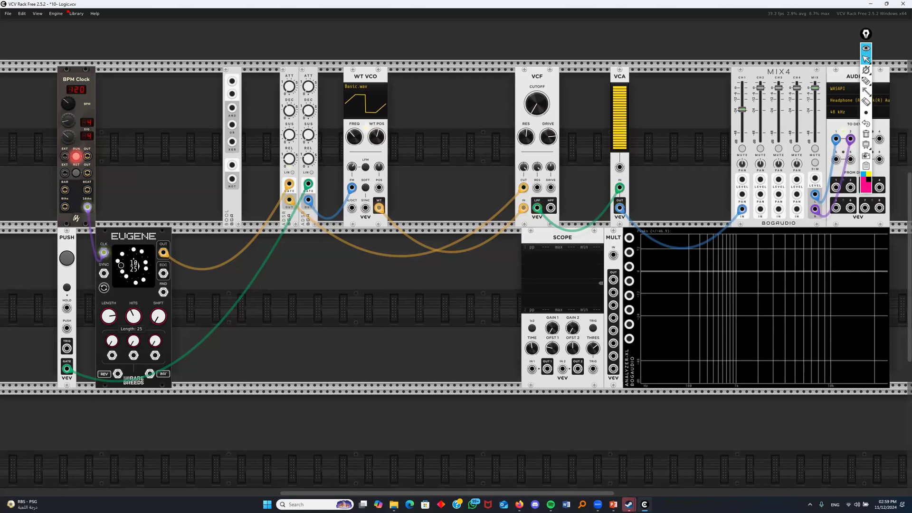
pyautogui.moveTo(113, 315); pyautogui.dragTo(112, 317)
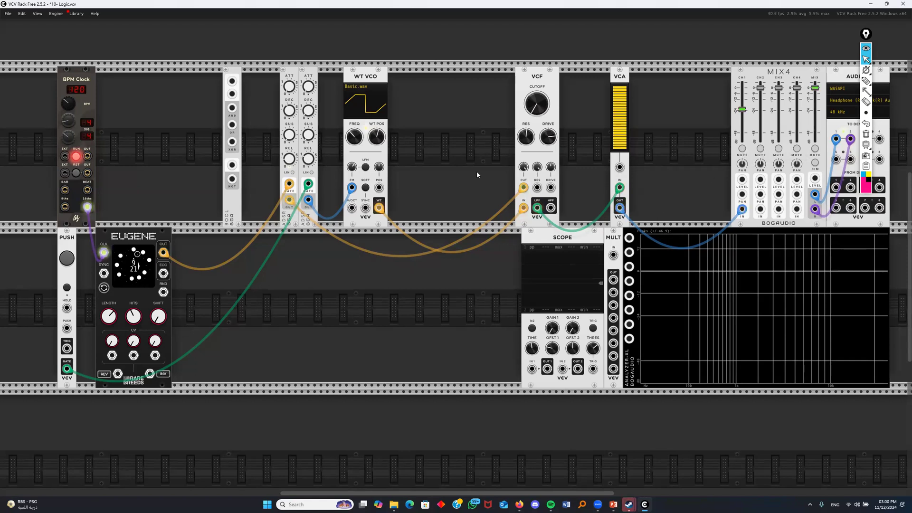
pyautogui.click(742, 149)
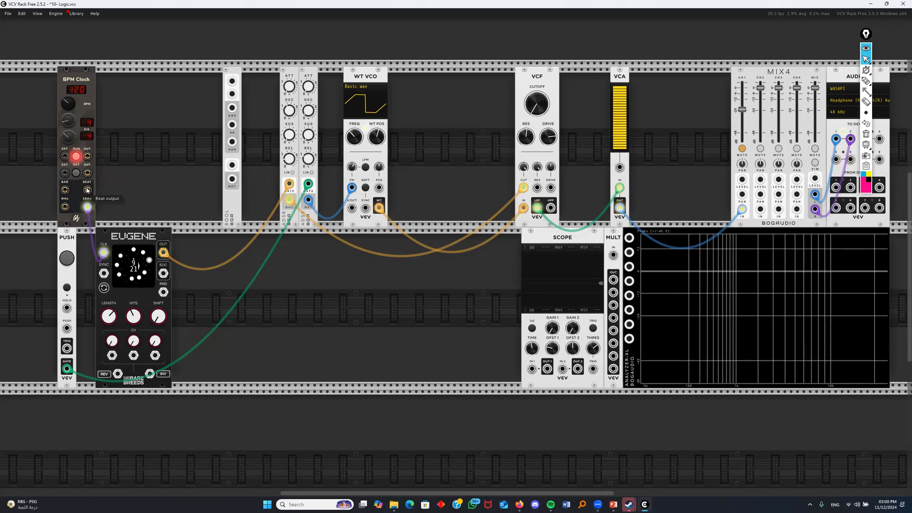
# Patch the clock's Beat output into PUSH, and move the PUSH gate and Eugene cables from the ADSR gates to Scope inputs 2 and 1
pyautogui.moveTo(86, 207); pyautogui.dragTo(87, 191)
pyautogui.moveTo(57, 316)
pyautogui.mouseDown()
pyautogui.moveTo(74, 304)
pyautogui.moveTo(67, 330)
pyautogui.mouseUp()
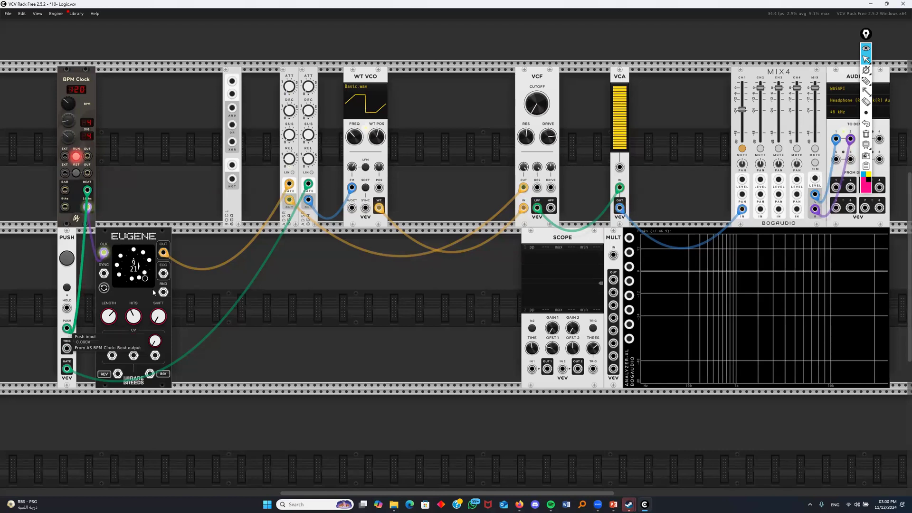
pyautogui.moveTo(308, 186); pyautogui.dragTo(562, 369)
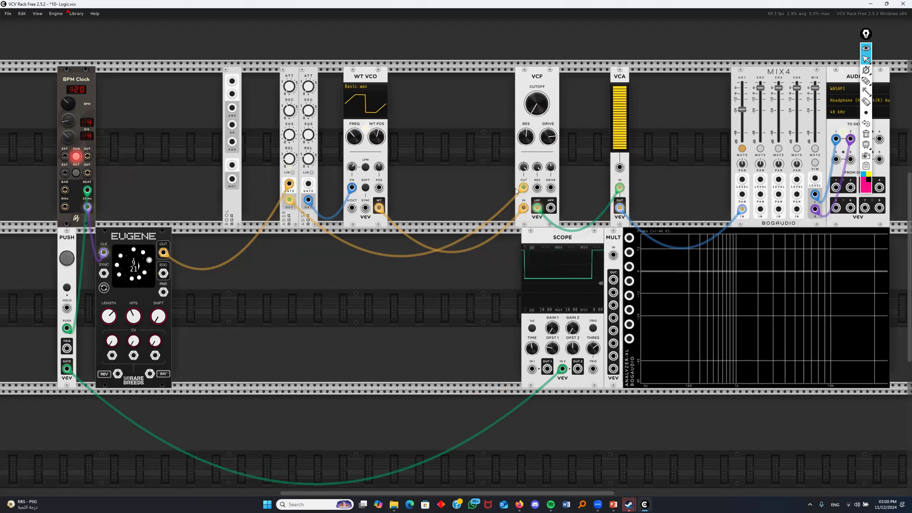
pyautogui.moveTo(289, 187); pyautogui.dragTo(532, 370)
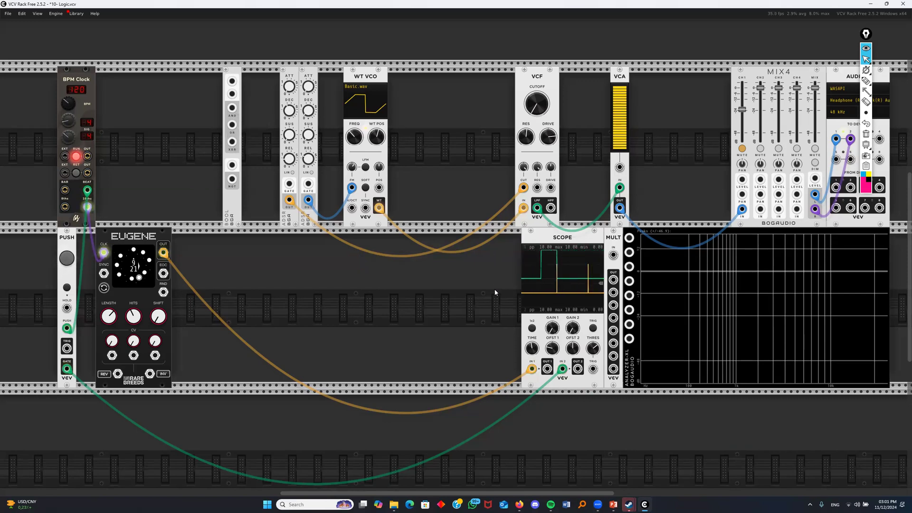
# Move the Eugene and PUSH gate cables into BOOL inputs A and B, and patch the AND output into Scope input 1
pyautogui.moveTo(531, 369); pyautogui.dragTo(231, 82)
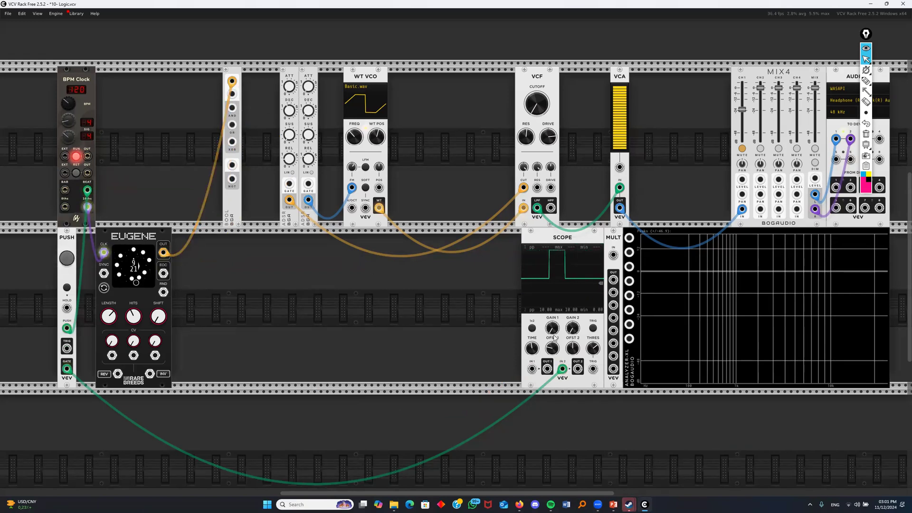
pyautogui.moveTo(563, 368); pyautogui.dragTo(232, 95)
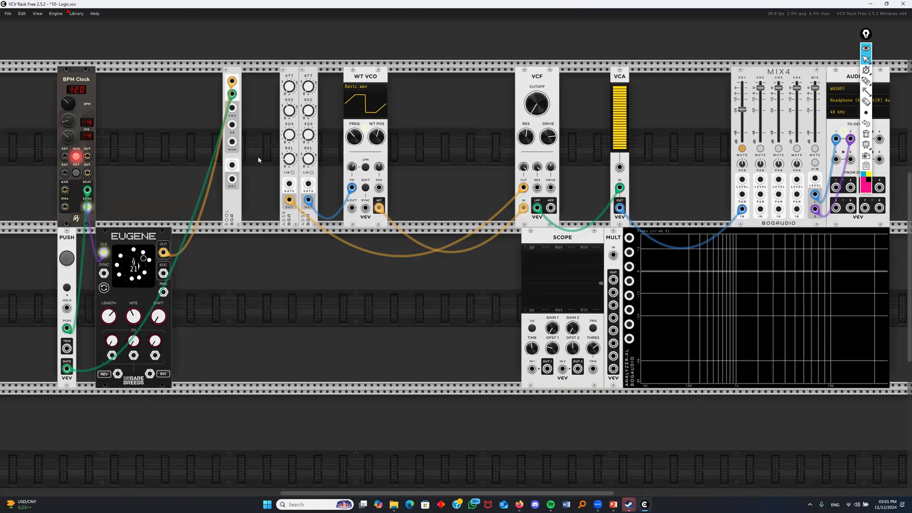
pyautogui.moveTo(232, 165); pyautogui.dragTo(533, 369)
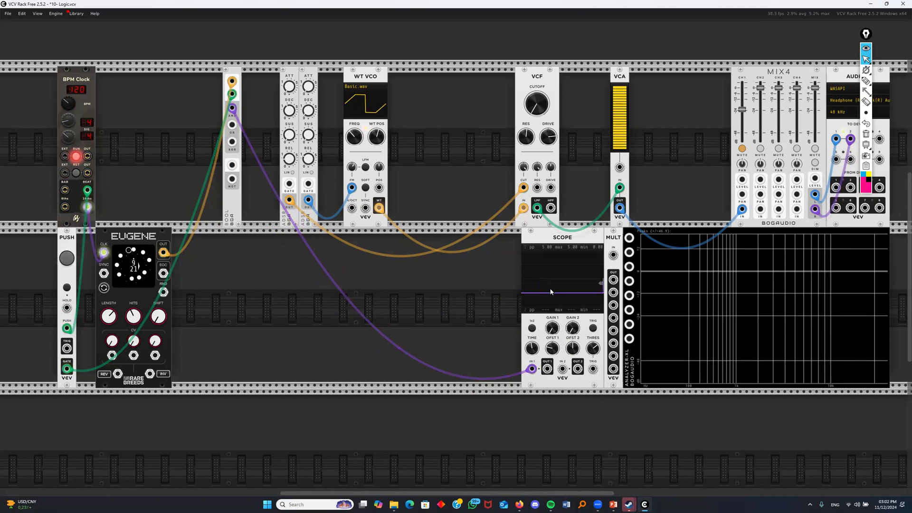
# Shift the Scope towards Eugene and duplicate it alongside, and unplug the AND output's cable from the original Scope
pyautogui.moveTo(556, 246); pyautogui.dragTo(448, 247)
pyautogui.hotkey('ctrl', 'd')
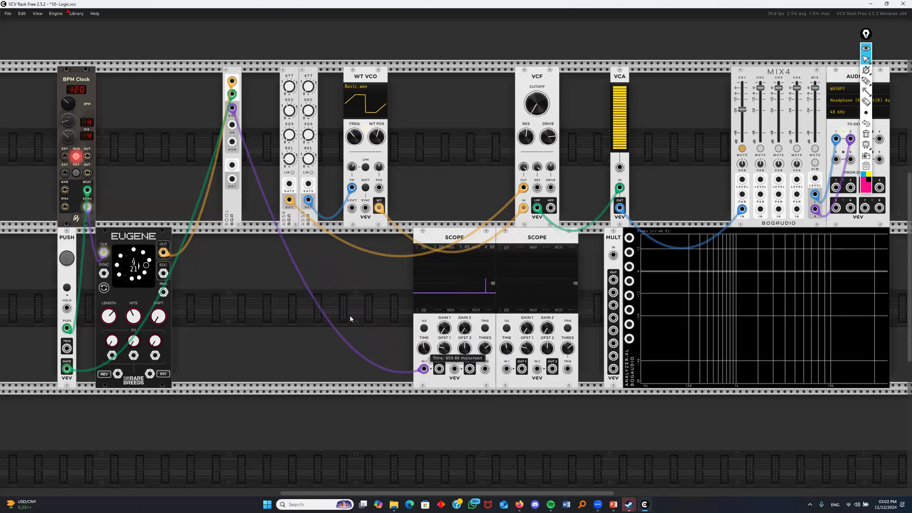
pyautogui.moveTo(425, 369); pyautogui.dragTo(237, 204)
# Route Eugene and the PUSH gate through the first Scope into BOOL inputs A and B, with AND feeding the second Scope, and enable the first Scope's trigger
pyautogui.moveTo(231, 81); pyautogui.dragTo(423, 370)
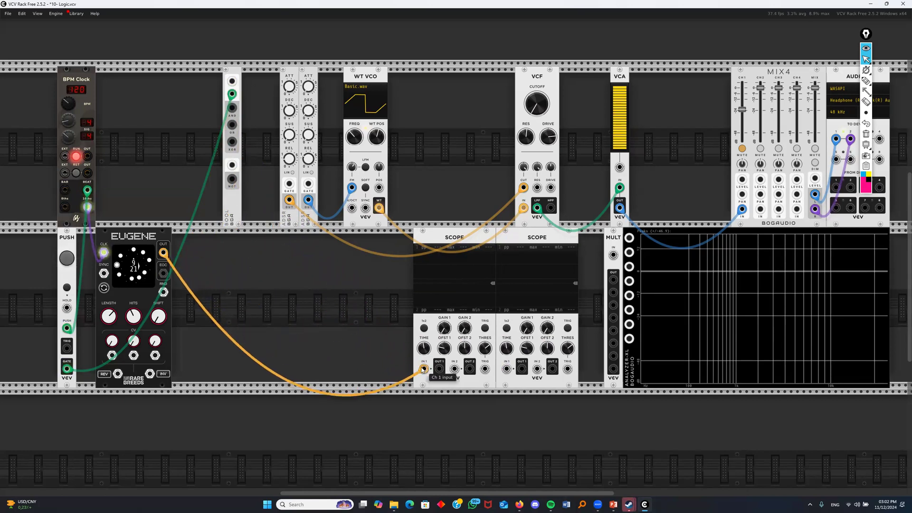
pyautogui.moveTo(232, 93)
pyautogui.mouseDown()
pyautogui.moveTo(325, 153)
pyautogui.moveTo(455, 369)
pyautogui.moveTo(285, 233)
pyautogui.moveTo(232, 81)
pyautogui.mouseUp()
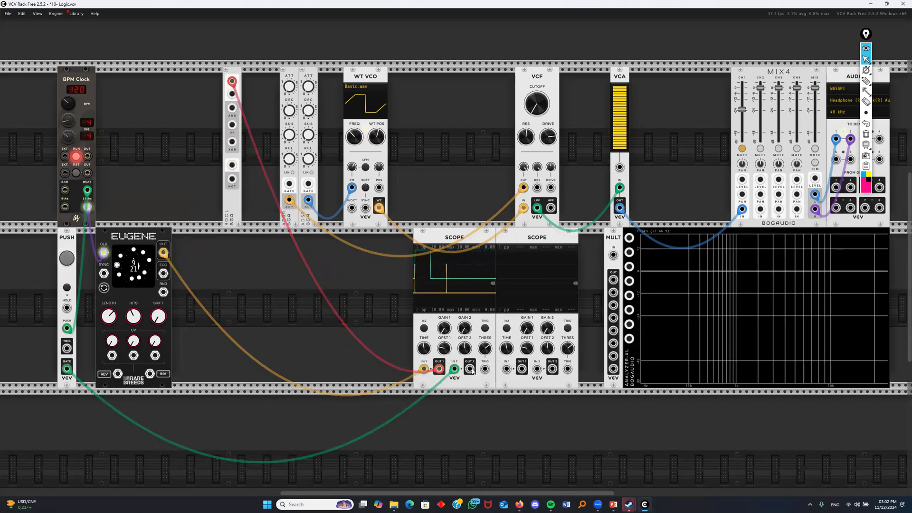
pyautogui.moveTo(485, 368)
pyautogui.mouseDown()
pyautogui.moveTo(231, 97)
pyautogui.moveTo(311, 271)
pyautogui.moveTo(233, 95)
pyautogui.moveTo(295, 199)
pyautogui.moveTo(408, 333)
pyautogui.moveTo(499, 332)
pyautogui.moveTo(507, 369)
pyautogui.mouseUp()
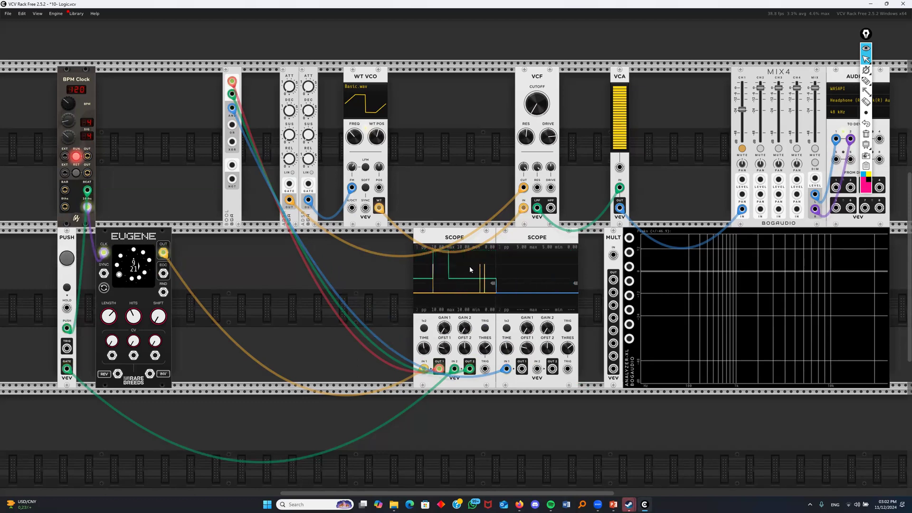
pyautogui.click(485, 328)
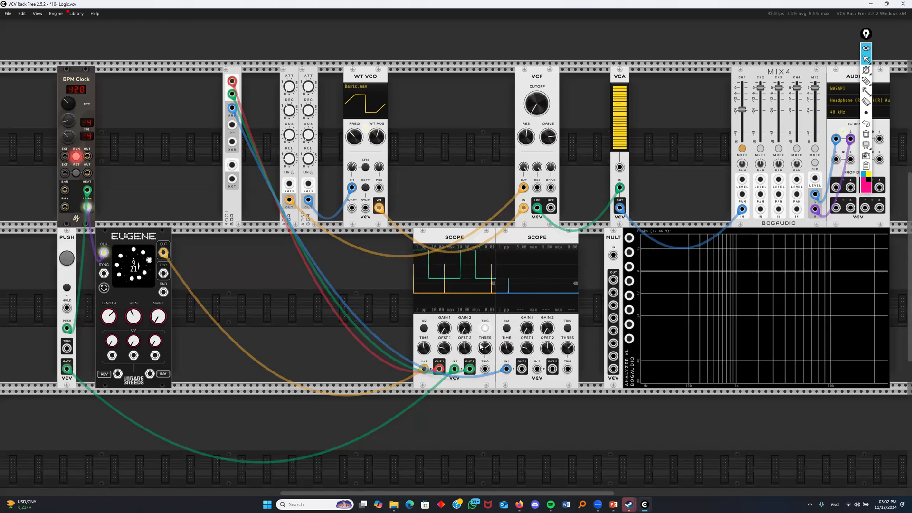
# Patch the second Scope's OUT 1 into the first ADSR's gate, and unmute mixer channel 1 with a raised level
pyautogui.moveTo(521, 368); pyautogui.dragTo(289, 184)
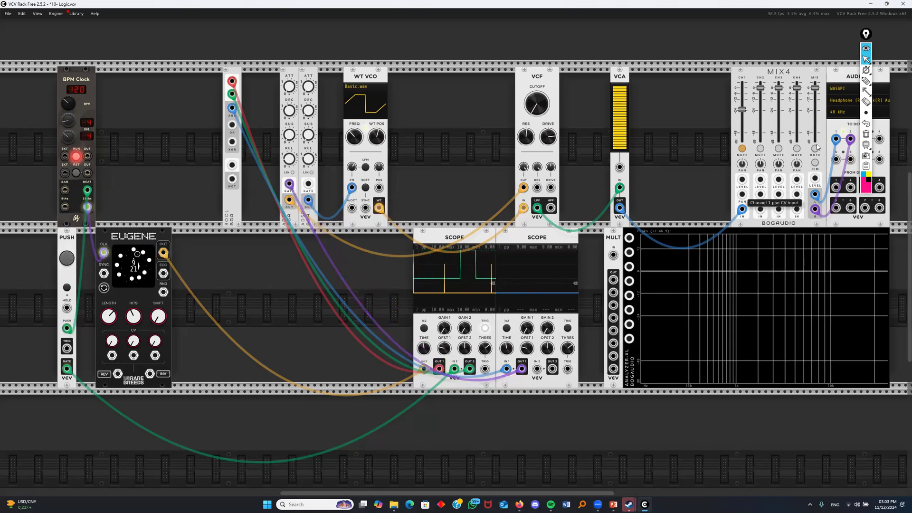
pyautogui.click(741, 148)
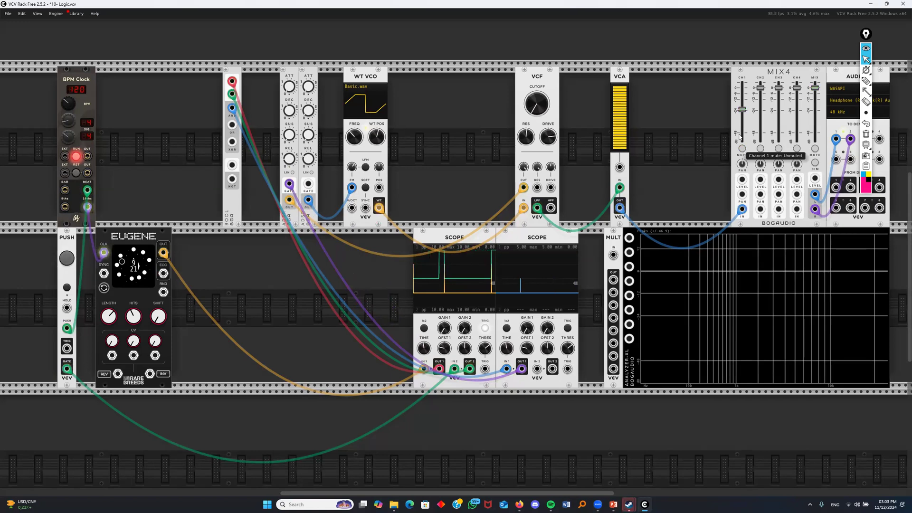
pyautogui.moveTo(742, 109); pyautogui.dragTo(741, 99)
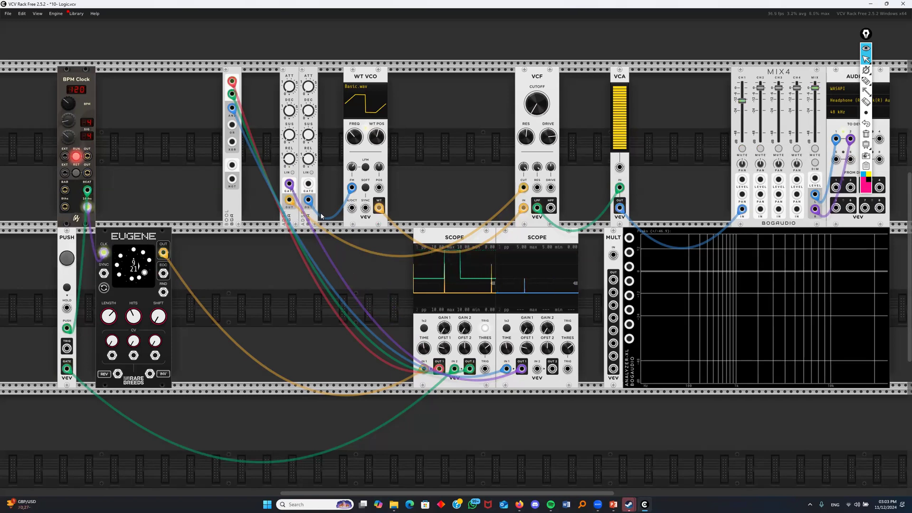
# Move PUSH's clock source from the Beat output to the 8ths output, and raise the VCF's cutoff
pyautogui.moveTo(87, 190); pyautogui.dragTo(67, 208)
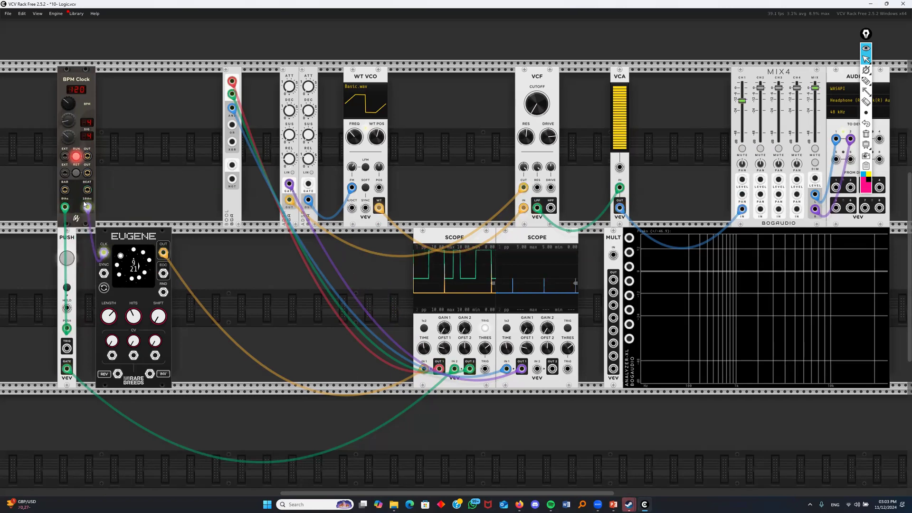
pyautogui.moveTo(531, 107); pyautogui.dragTo(531, 93)
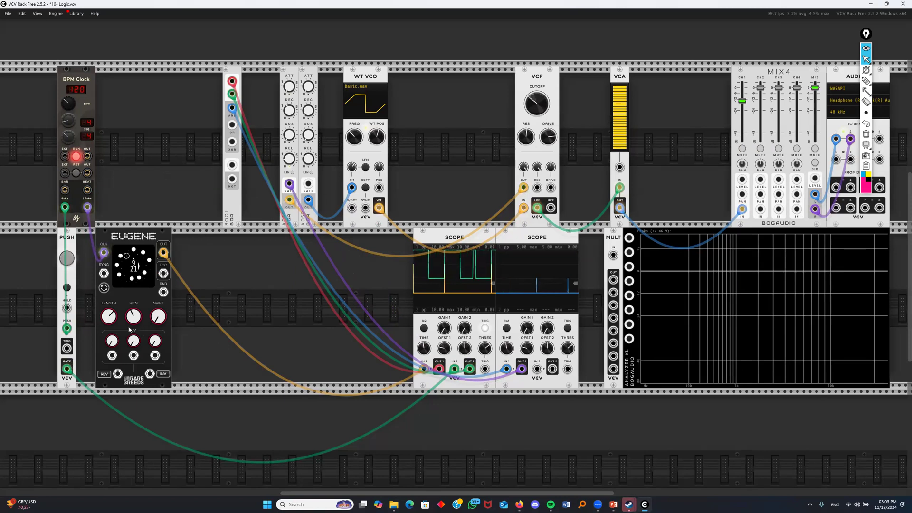
# Set Eugene's pattern length to 19 and mute mixer channel 1
pyautogui.moveTo(109, 319)
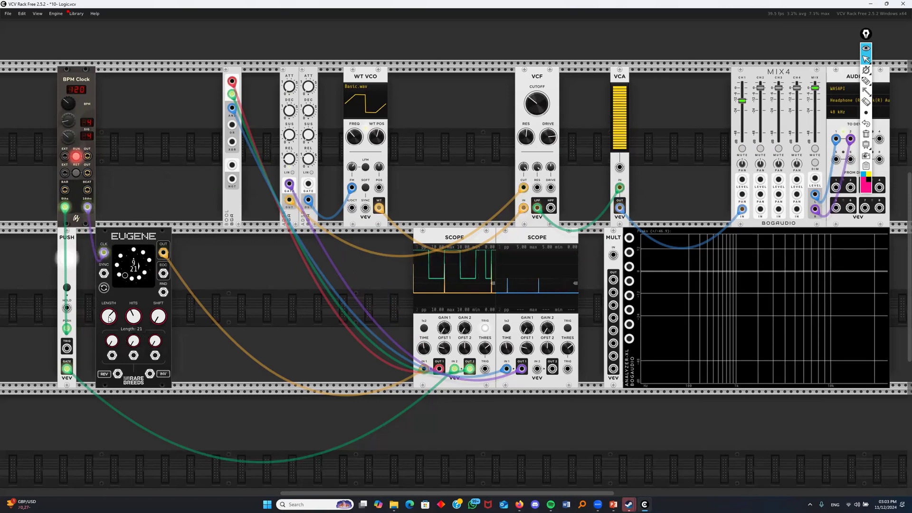
pyautogui.moveTo(109, 319); pyautogui.dragTo(109, 315)
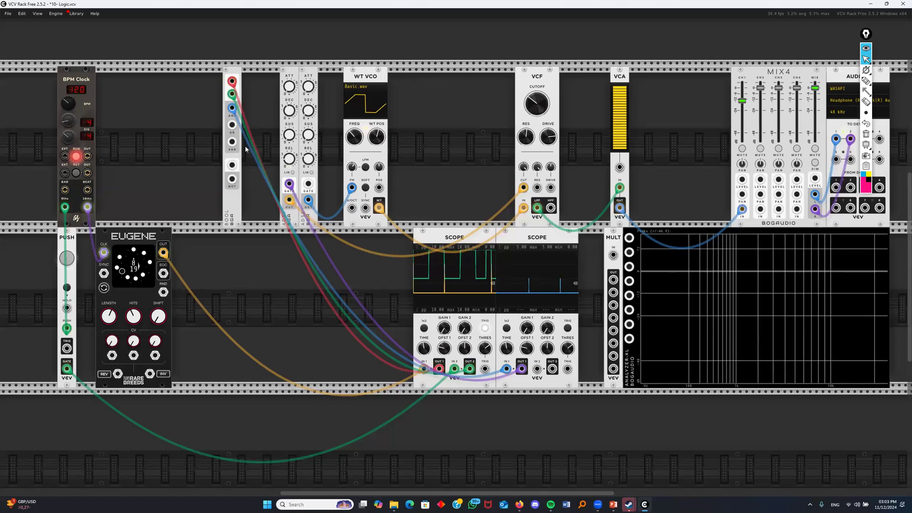
pyautogui.click(742, 149)
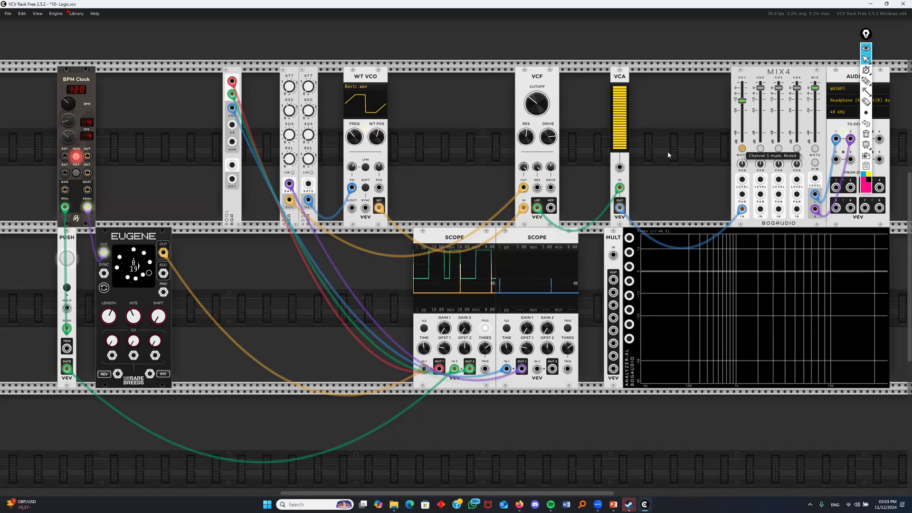
# Reload the "10- Logic" patch, discarding the current changes, and mute mixer channel 1
pyautogui.click(8, 13)
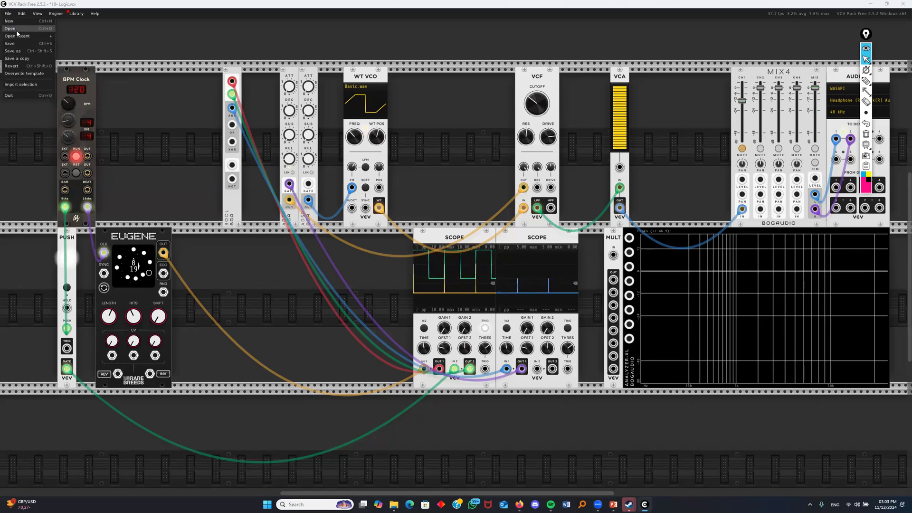
pyautogui.click(10, 28)
pyautogui.press('Return')
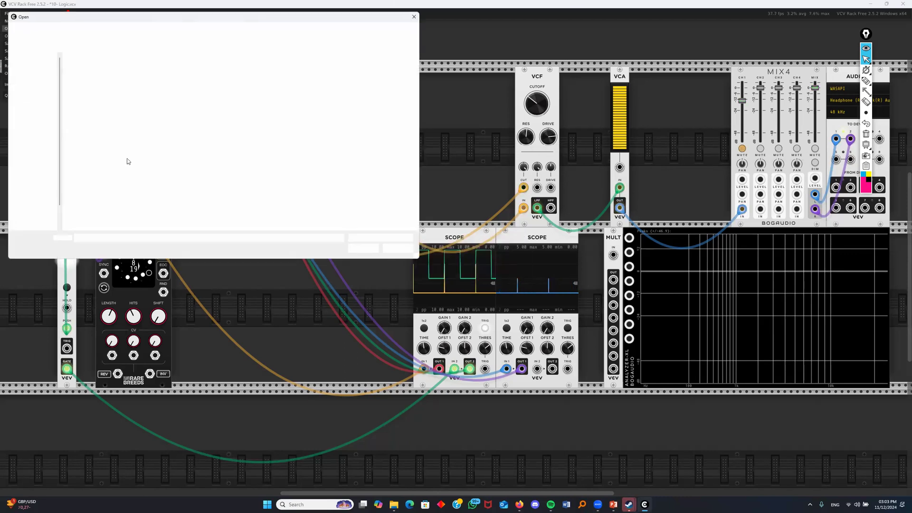
pyautogui.doubleClick(85, 165)
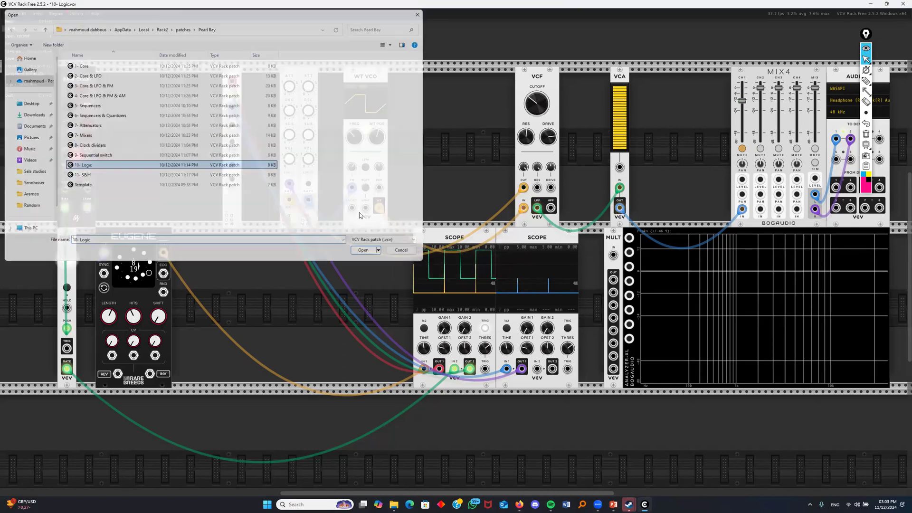
pyautogui.click(742, 149)
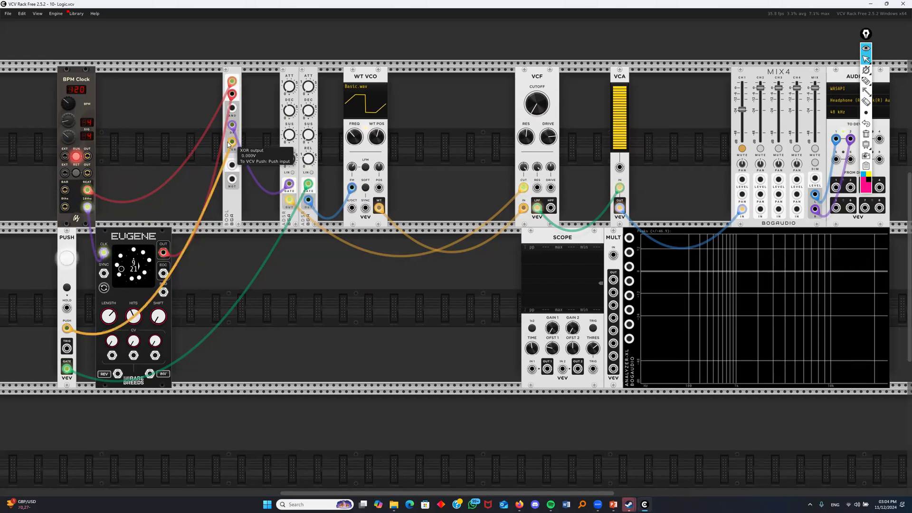
# Disconnect BOOL's XOR output from PUSH, and repatch the BPM Clock's Beat output into BOOL input A and Eugene's OUT into input B
pyautogui.moveTo(230, 143); pyautogui.dragTo(414, 237)
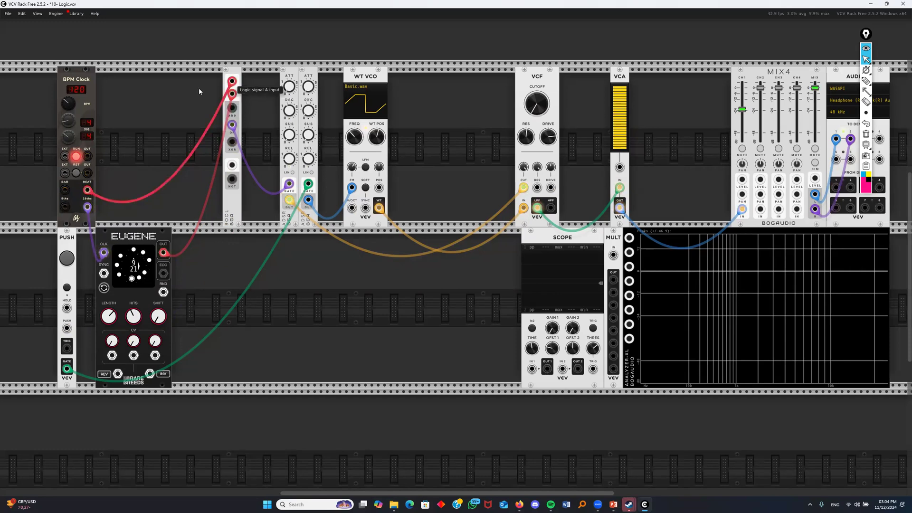
pyautogui.moveTo(232, 82); pyautogui.dragTo(199, 107)
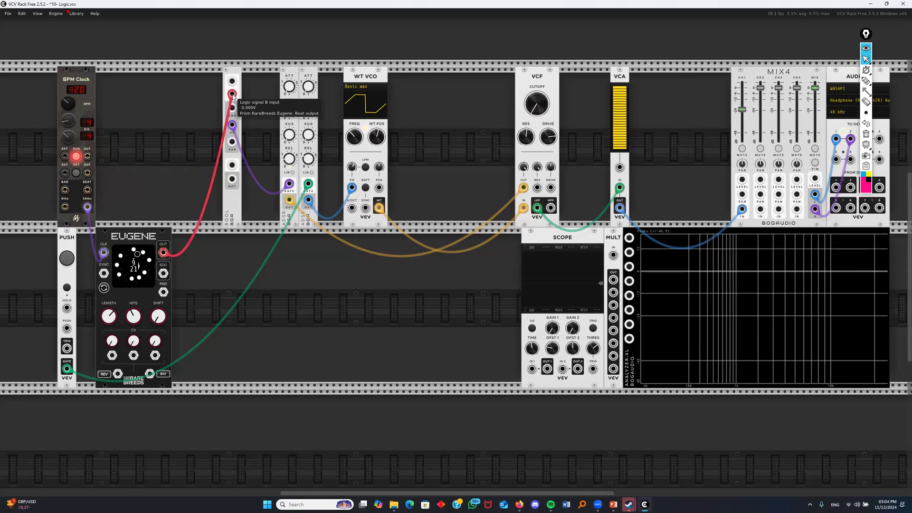
pyautogui.moveTo(232, 95); pyautogui.dragTo(87, 190)
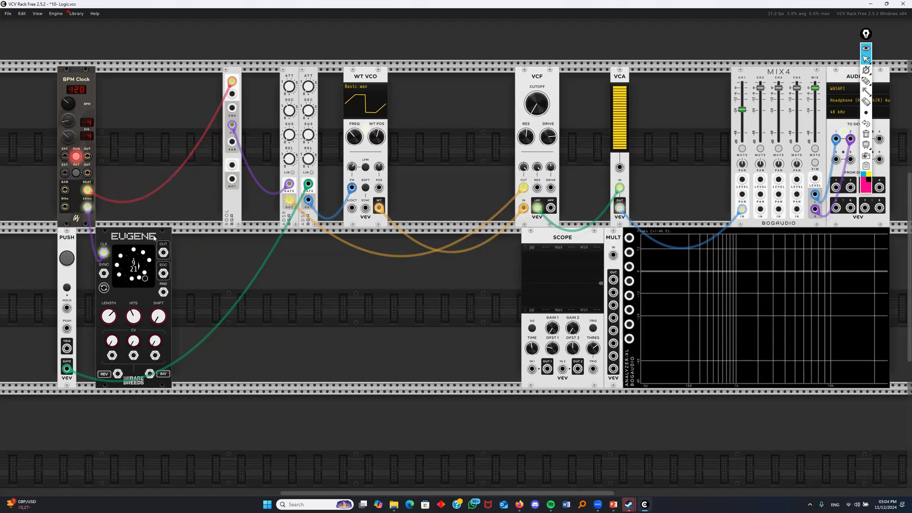
pyautogui.moveTo(163, 252); pyautogui.dragTo(232, 93)
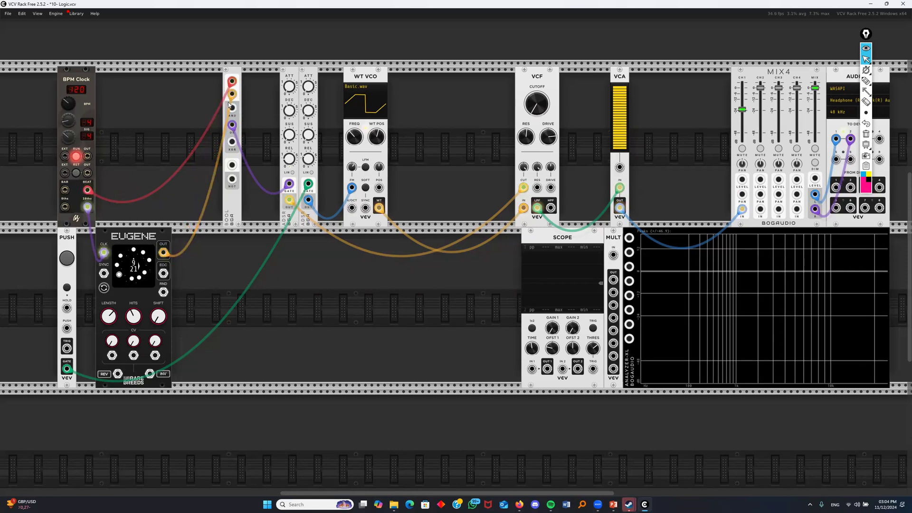
# Patch BOOL's AND output into PUSH's push input, and mute mixer channel 1 after listening
pyautogui.moveTo(546, 113)
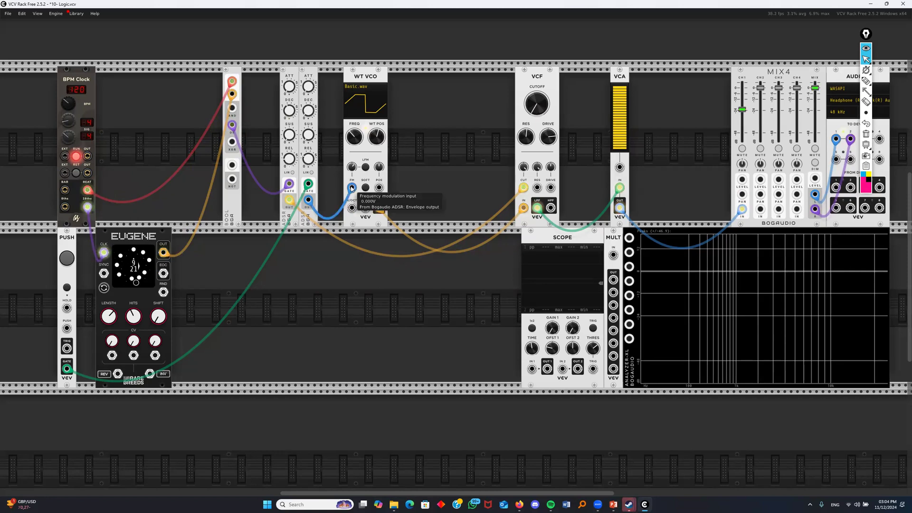
pyautogui.moveTo(232, 109); pyautogui.dragTo(90, 245)
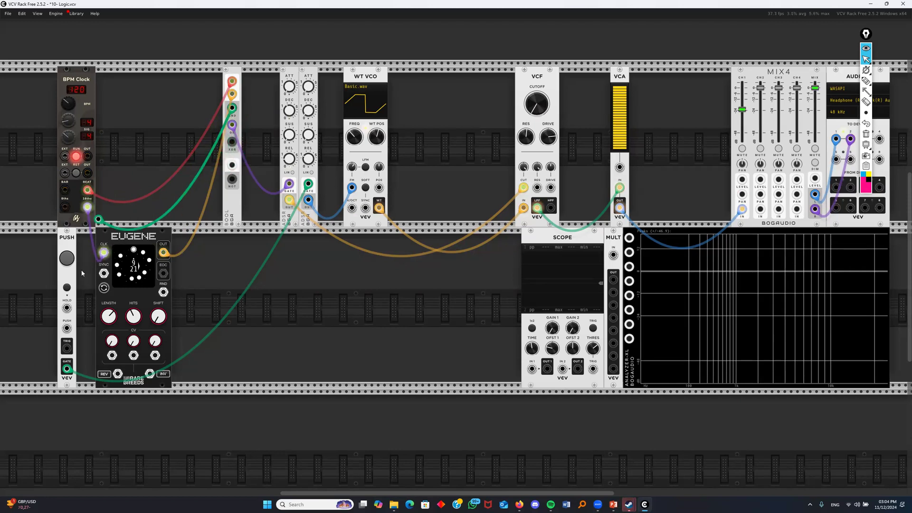
pyautogui.moveTo(62, 329); pyautogui.dragTo(67, 329)
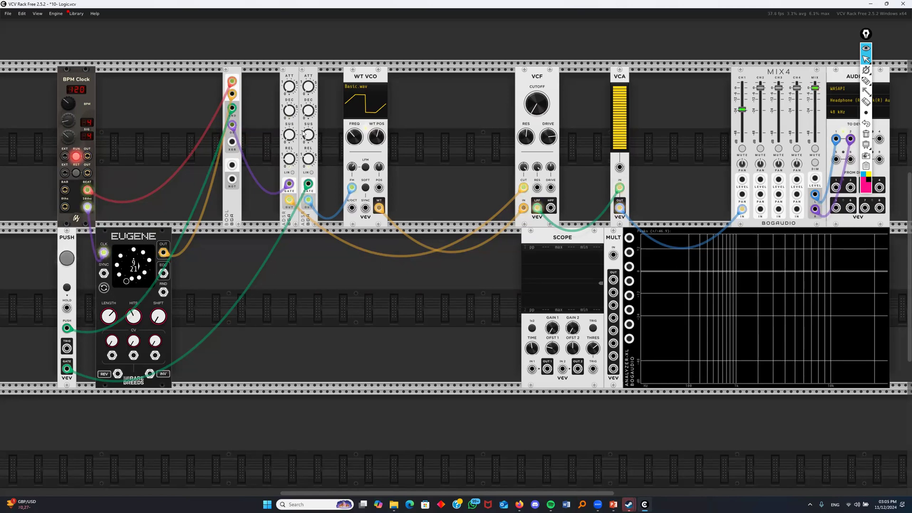
pyautogui.moveTo(306, 110)
pyautogui.mouseDown()
pyautogui.moveTo(307, 89)
pyautogui.moveTo(309, 119)
pyautogui.mouseUp()
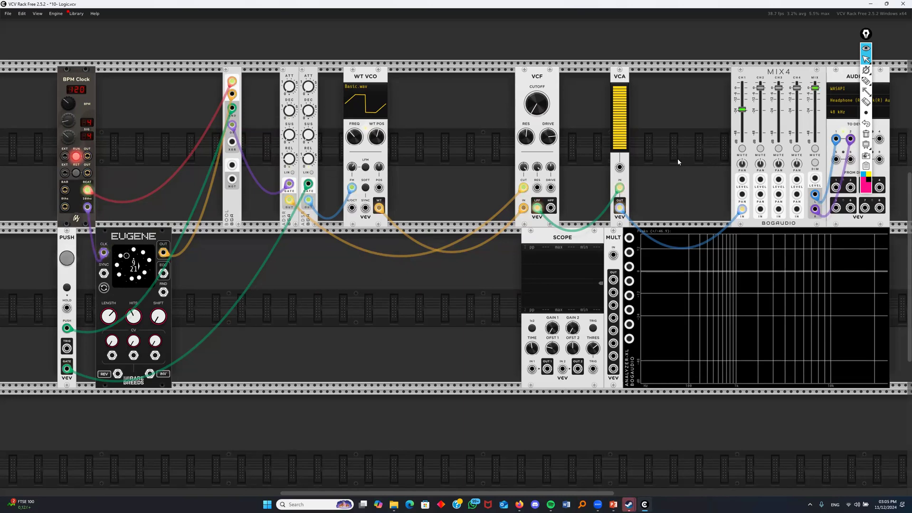
pyautogui.click(744, 150)
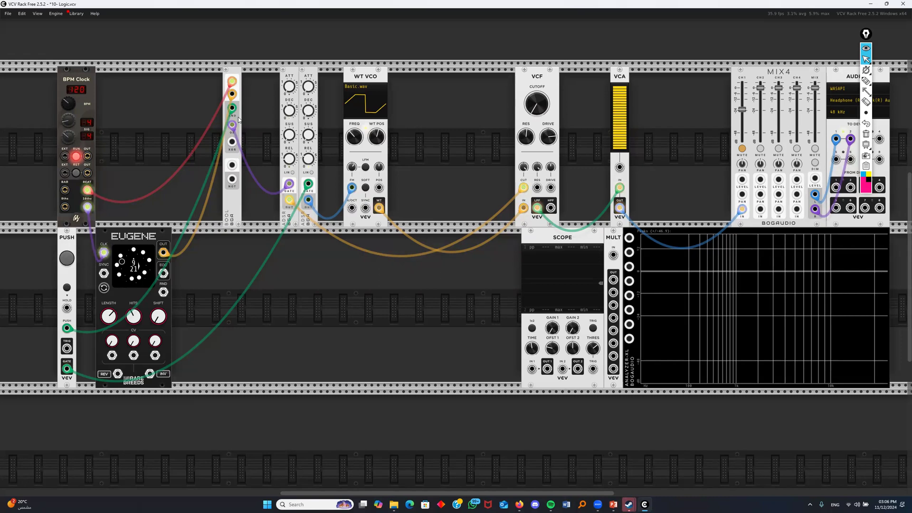
# Open the "11- S&H" patch, discarding the changes to the current patch
pyautogui.click(8, 14)
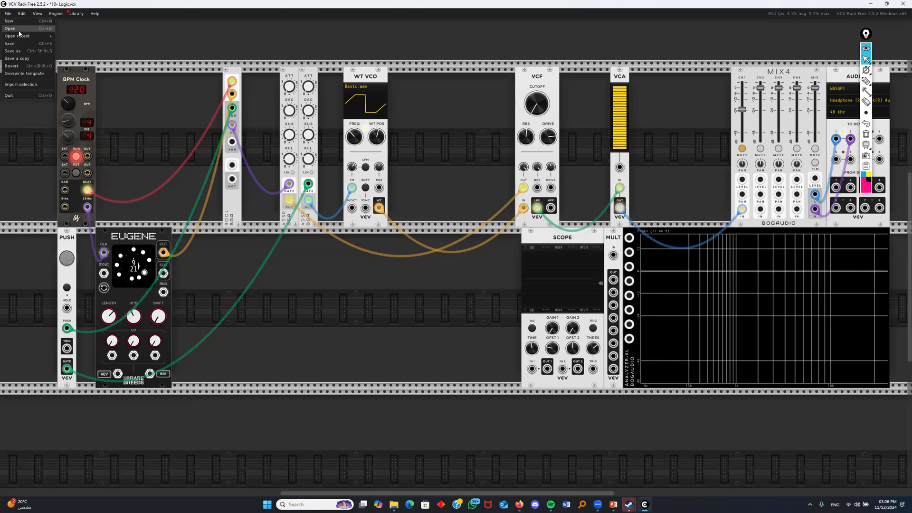
pyautogui.click(19, 30)
pyautogui.click(480, 276)
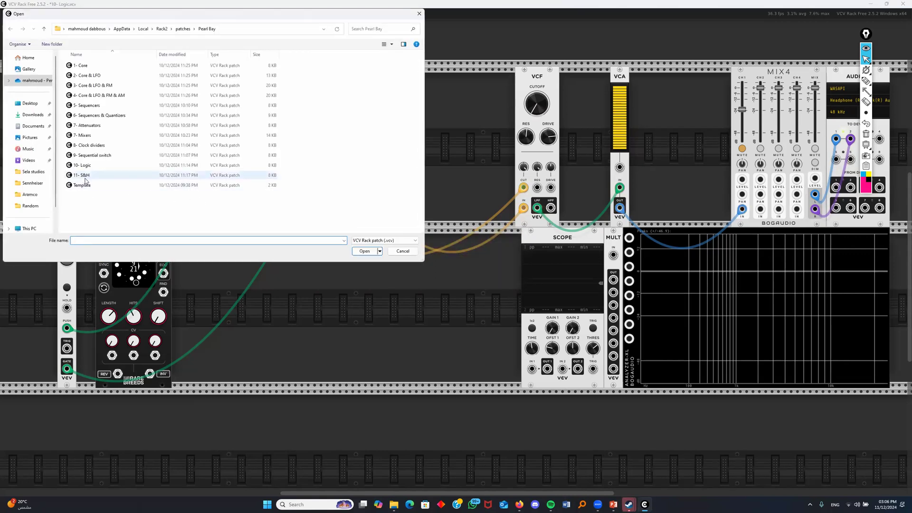
pyautogui.doubleClick(82, 175)
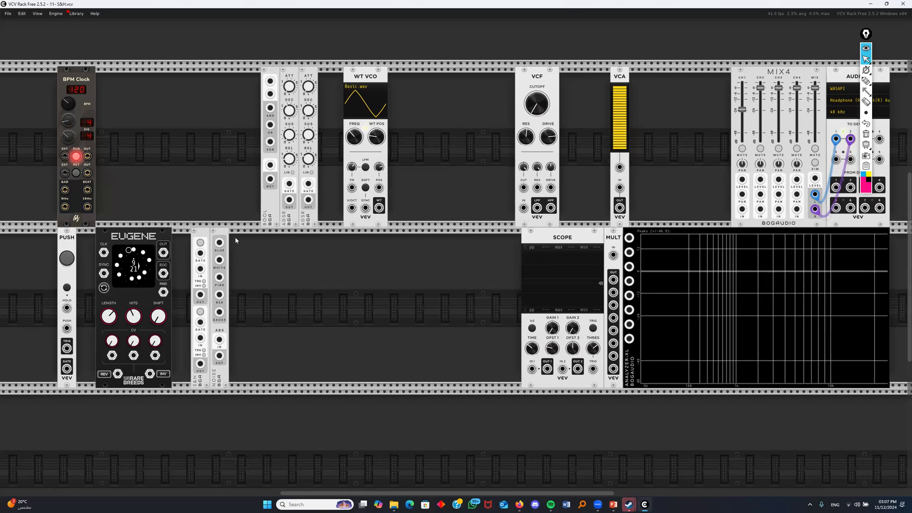
# Move the NOISE module slightly away from S&H, and patch its White output into S&H's first signal input after viewing it on the Scope
pyautogui.moveTo(215, 241); pyautogui.dragTo(235, 242)
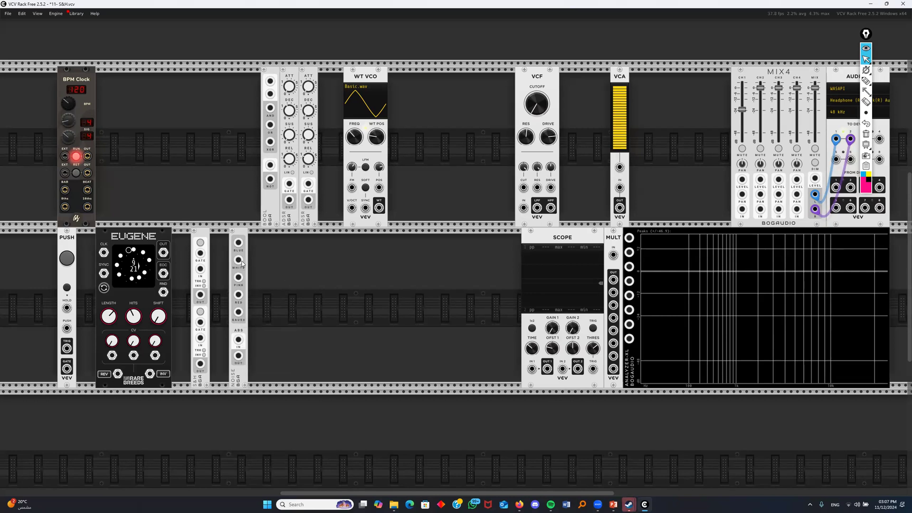
pyautogui.moveTo(238, 260)
pyautogui.mouseDown()
pyautogui.moveTo(452, 308)
pyautogui.moveTo(532, 370)
pyautogui.moveTo(532, 195)
pyautogui.mouseUp()
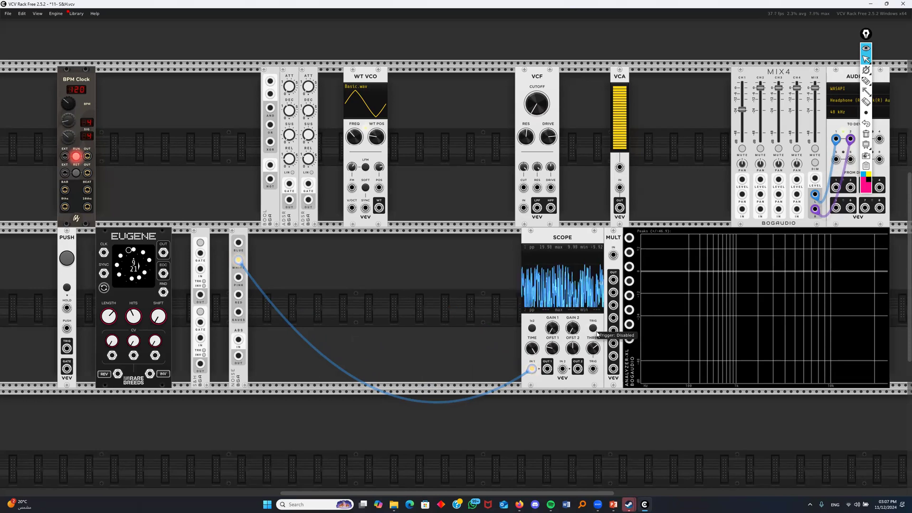
pyautogui.moveTo(532, 369)
pyautogui.mouseDown()
pyautogui.moveTo(428, 331)
pyautogui.moveTo(302, 263)
pyautogui.moveTo(200, 272)
pyautogui.mouseUp()
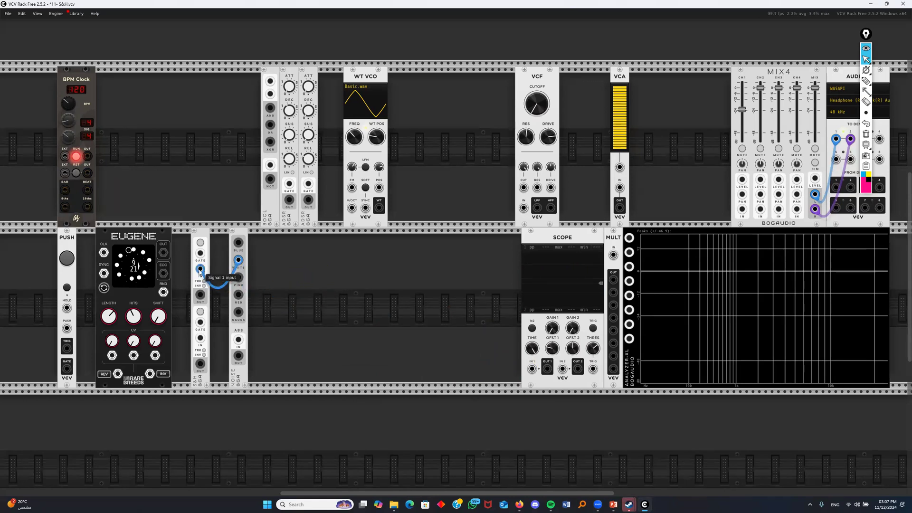
pyautogui.moveTo(200, 272); pyautogui.dragTo(200, 273)
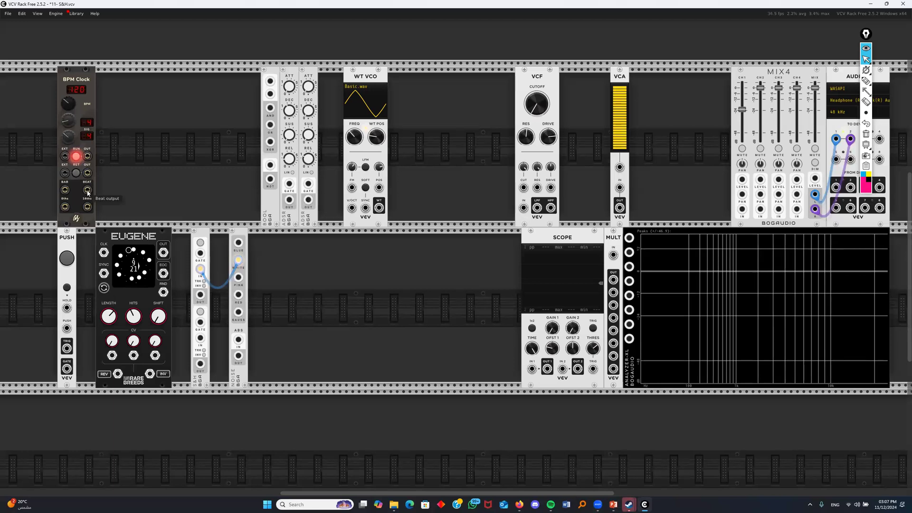
# Gate S&H's first section from the BPM Clock's Beat output, and display its output on Scope IN 1 with a longer time base
pyautogui.moveTo(87, 190); pyautogui.dragTo(200, 254)
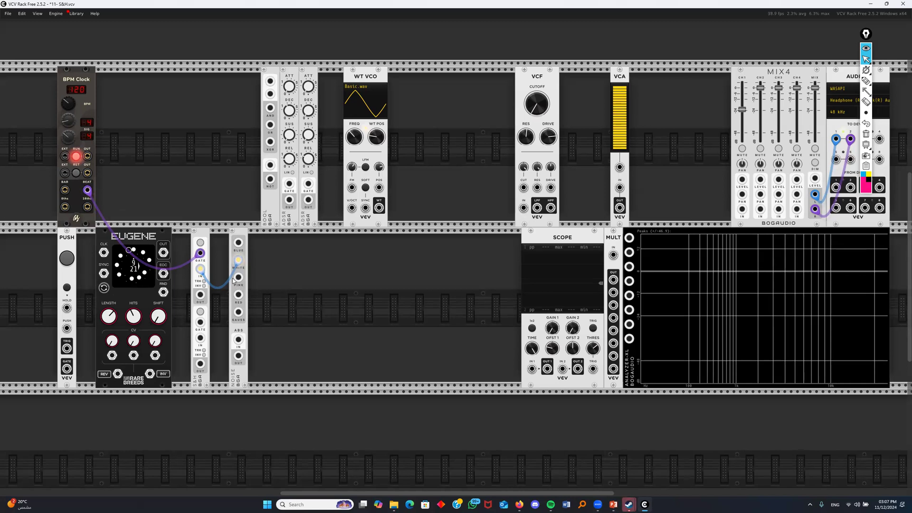
pyautogui.moveTo(87, 190); pyautogui.dragTo(66, 190)
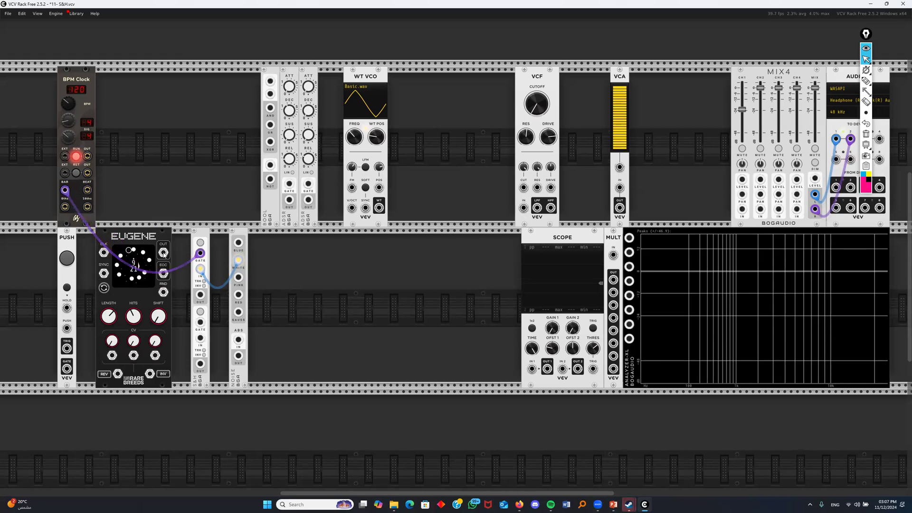
pyautogui.moveTo(200, 296); pyautogui.dragTo(523, 371)
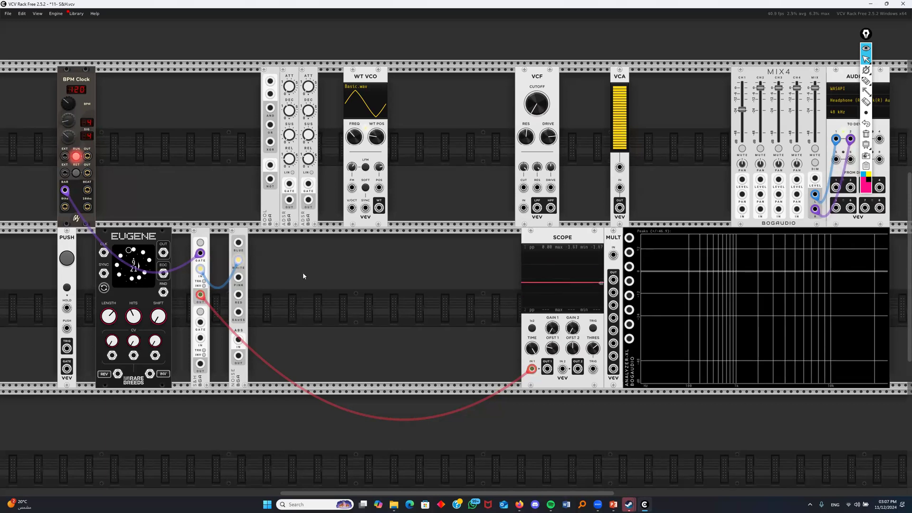
pyautogui.moveTo(64, 190); pyautogui.dragTo(87, 190)
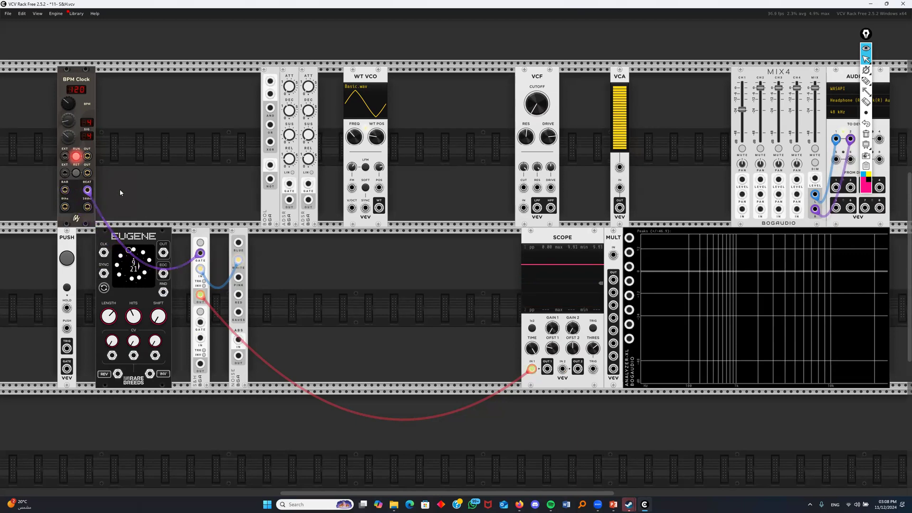
pyautogui.moveTo(532, 348)
pyautogui.mouseDown()
pyautogui.moveTo(532, 441)
pyautogui.moveTo(532, 382)
pyautogui.mouseUp()
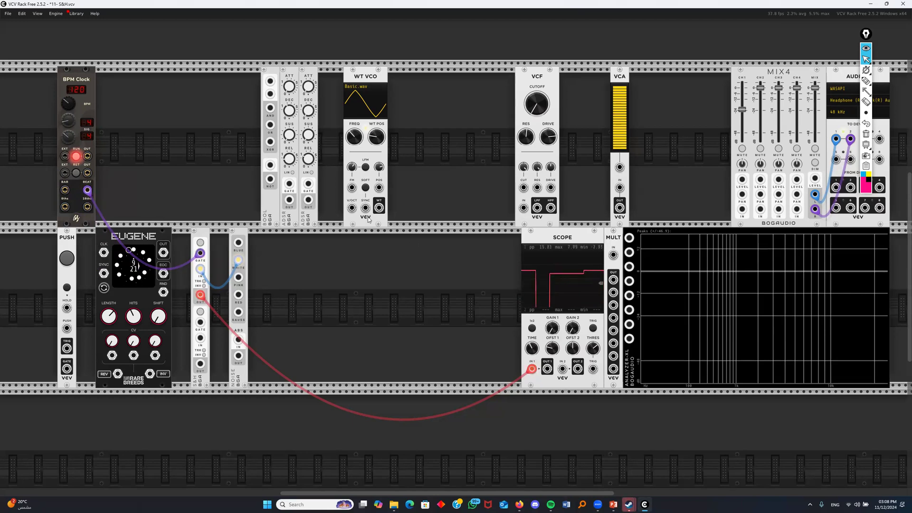
# Patch WT VCO's WT output through the VCF's LPF output and the VCA into mixer channel 1, and adjust the VCF's cutoff
pyautogui.moveTo(379, 208)
pyautogui.mouseDown()
pyautogui.moveTo(464, 198)
pyautogui.moveTo(524, 208)
pyautogui.moveTo(604, 200)
pyautogui.moveTo(620, 188)
pyautogui.moveTo(641, 205)
pyautogui.moveTo(675, 190)
pyautogui.moveTo(742, 209)
pyautogui.mouseUp()
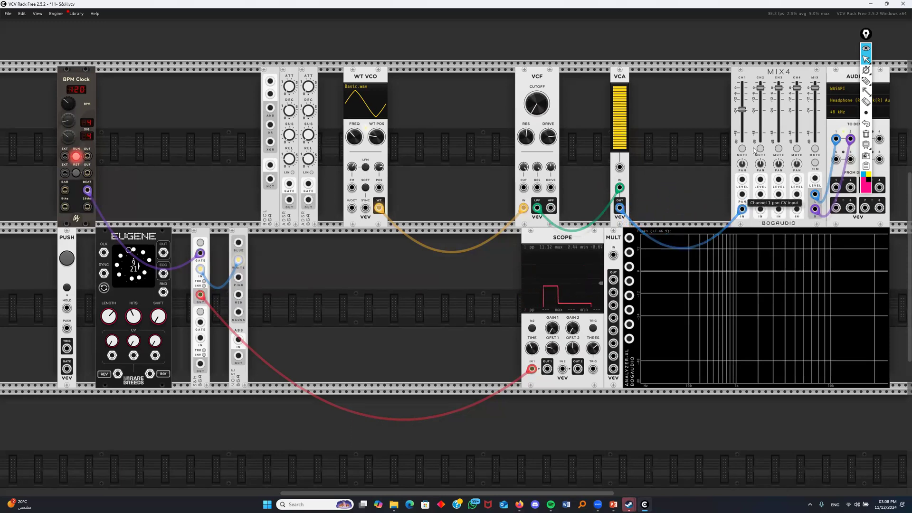
pyautogui.moveTo(541, 109); pyautogui.dragTo(541, 48)
pyautogui.moveTo(537, 103); pyautogui.dragTo(537, 143)
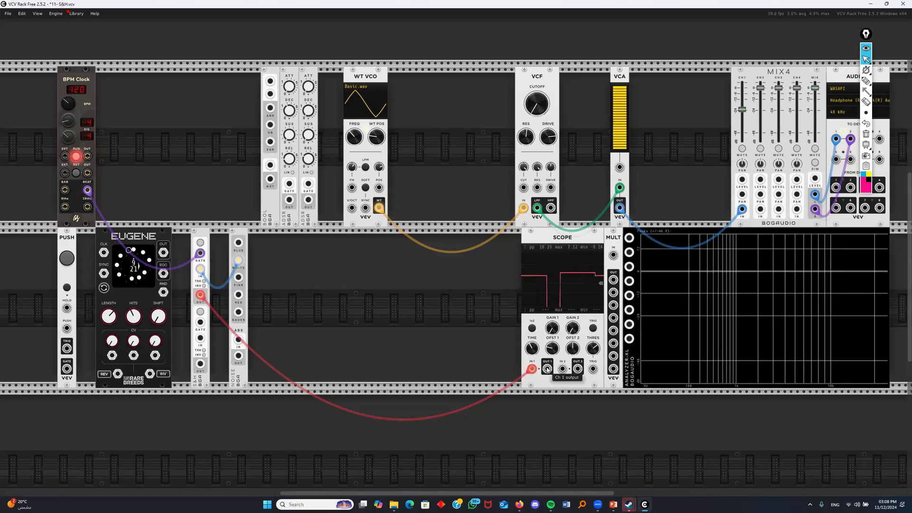
# Patch Scope OUT 1 into the VCF's CUT input, and move the S&H gate source to the BPM Clock's 8ths output
pyautogui.moveTo(547, 368); pyautogui.dragTo(523, 187)
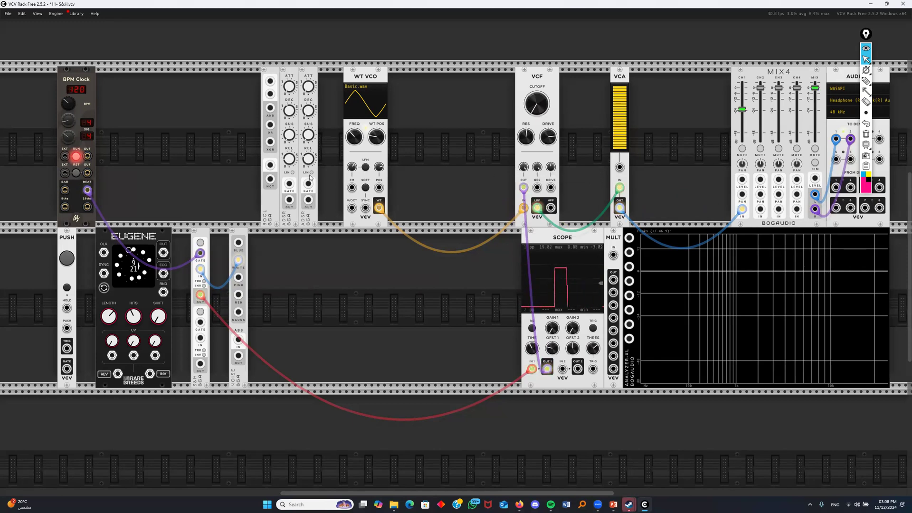
pyautogui.moveTo(87, 190); pyautogui.dragTo(65, 207)
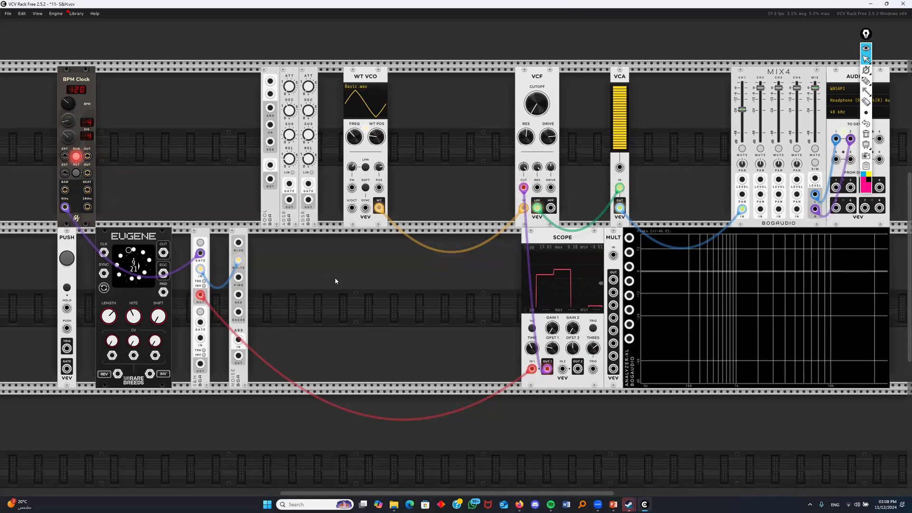
# Add a MULT module below WT VCO to split Scope OUT 1 into the VCF's CUT input and WT VCO's FM input
pyautogui.rightClick(45, 33)
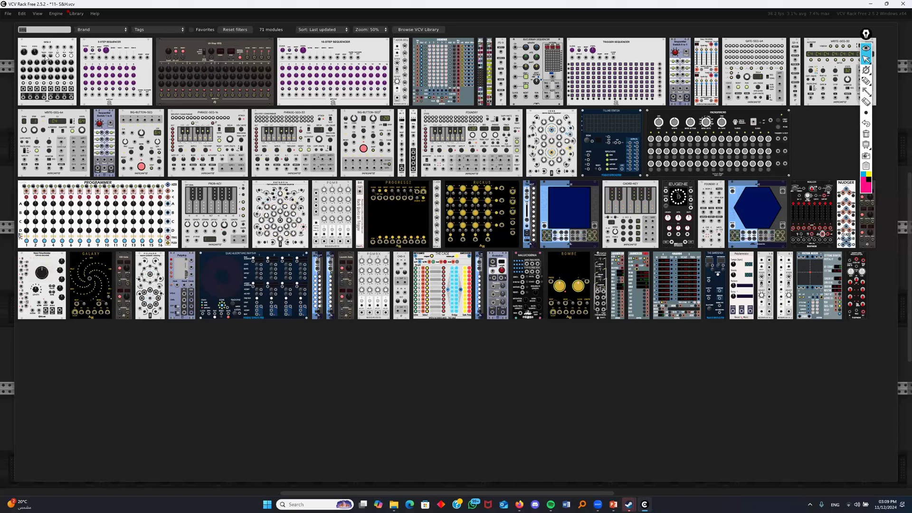
pyautogui.write('mu')
pyautogui.moveTo(51, 71); pyautogui.dragTo(349, 244)
pyautogui.moveTo(523, 191)
pyautogui.mouseDown()
pyautogui.moveTo(534, 200)
pyautogui.moveTo(346, 255)
pyautogui.moveTo(413, 241)
pyautogui.moveTo(524, 189)
pyautogui.mouseUp()
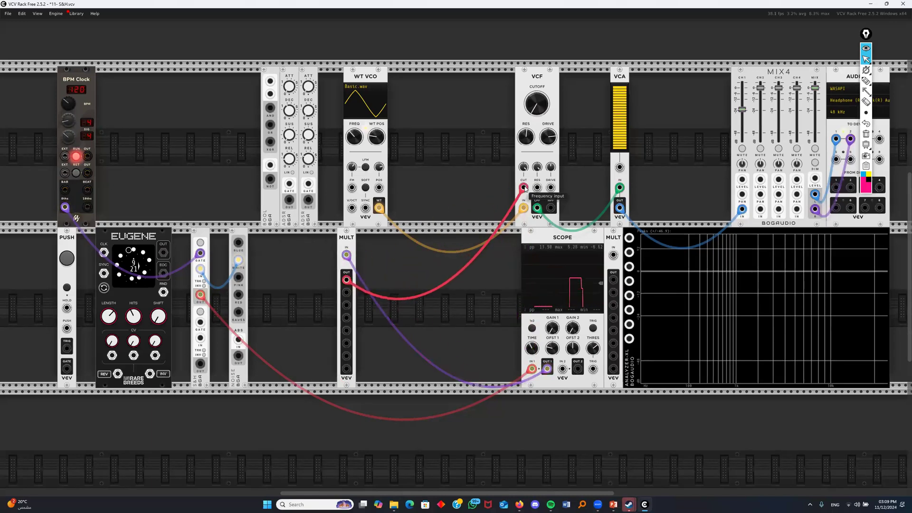
pyautogui.moveTo(346, 292); pyautogui.dragTo(352, 188)
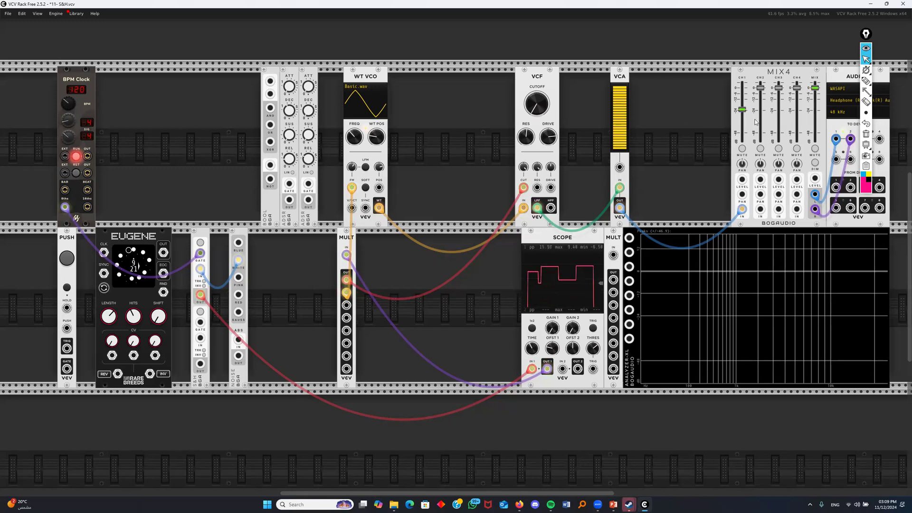
# Mute mixer channel 1 and add a QuantEyes quantizer between WT VCO and the VCF
pyautogui.click(742, 148)
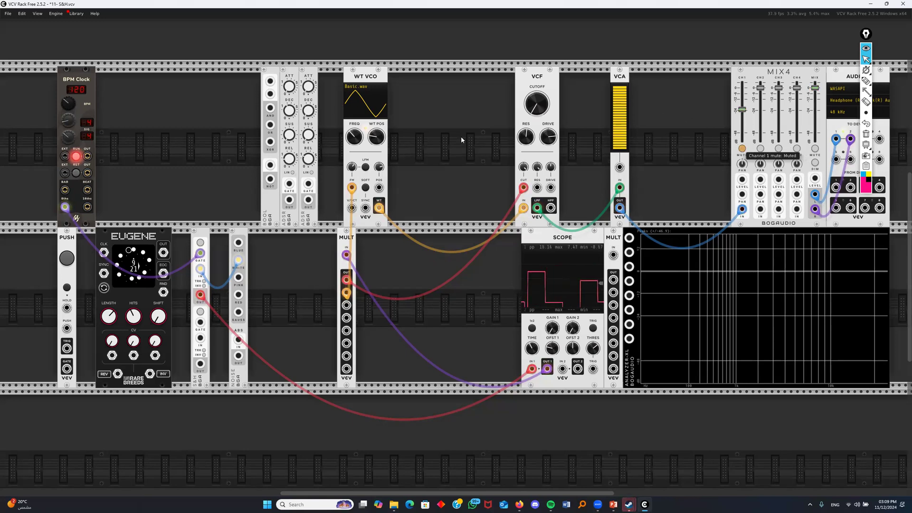
pyautogui.rightClick(86, 49)
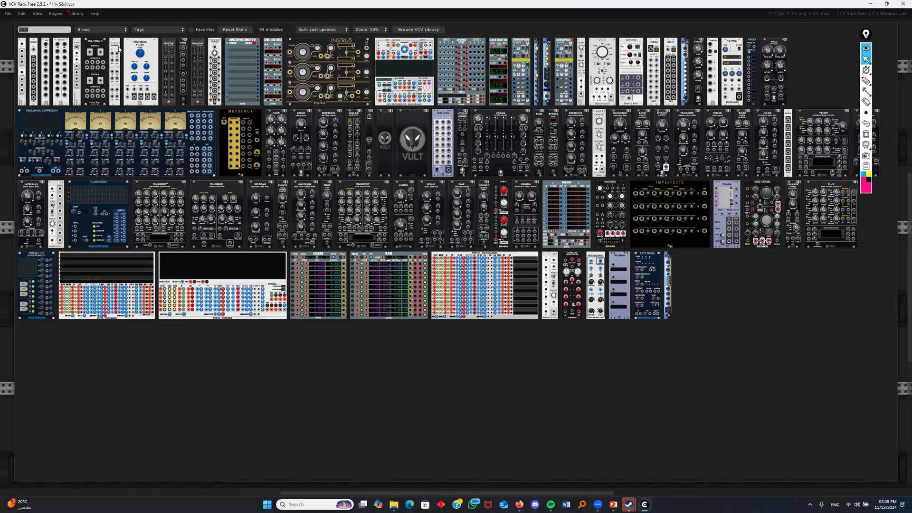
pyautogui.write('quant')
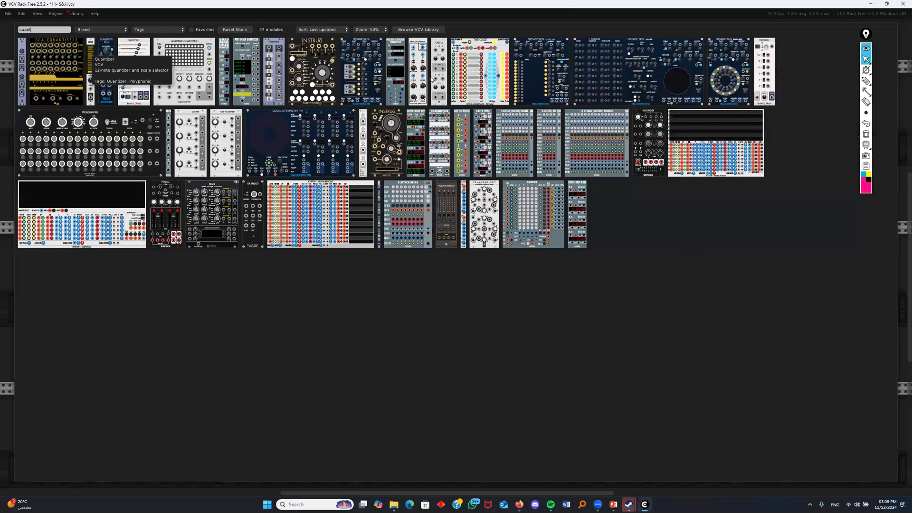
pyautogui.click(430, 79)
# Turn off QuantEyes scale tones 2, 4, 7, 9 and 11, and move the MULT cable from WT VCO's FM input to QuantEyes' in
pyautogui.click(415, 176)
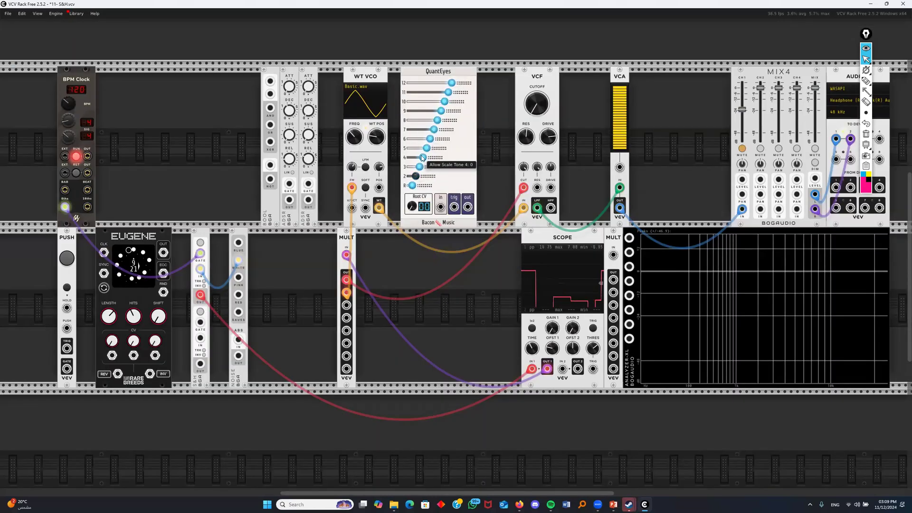
pyautogui.click(423, 157)
pyautogui.click(435, 130)
pyautogui.click(441, 111)
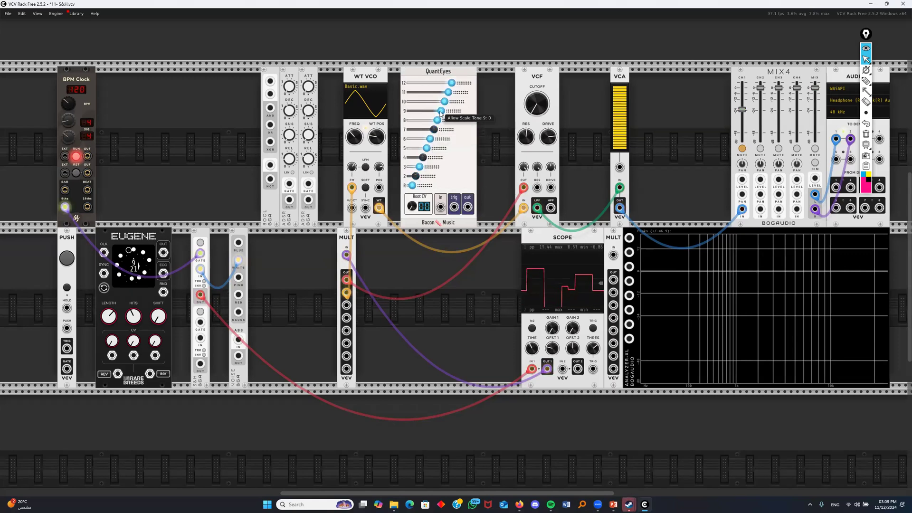
pyautogui.click(448, 92)
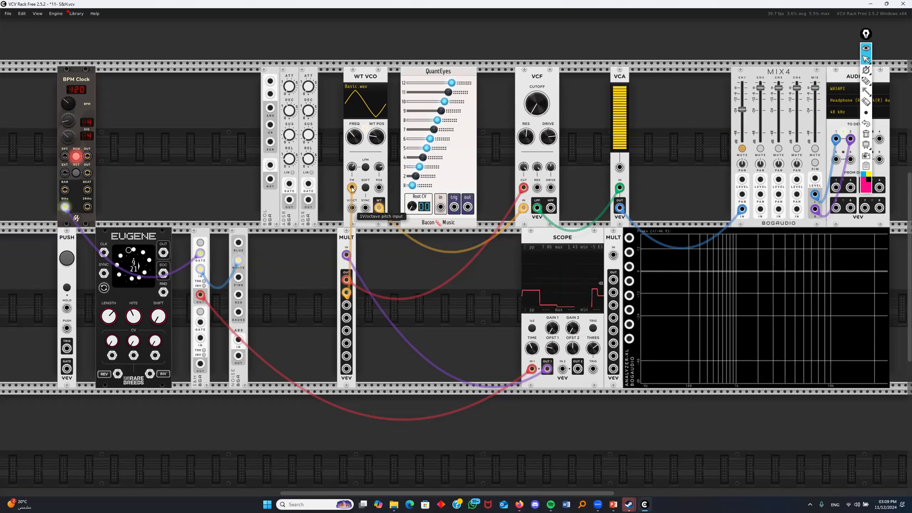
pyautogui.moveTo(352, 187); pyautogui.dragTo(441, 208)
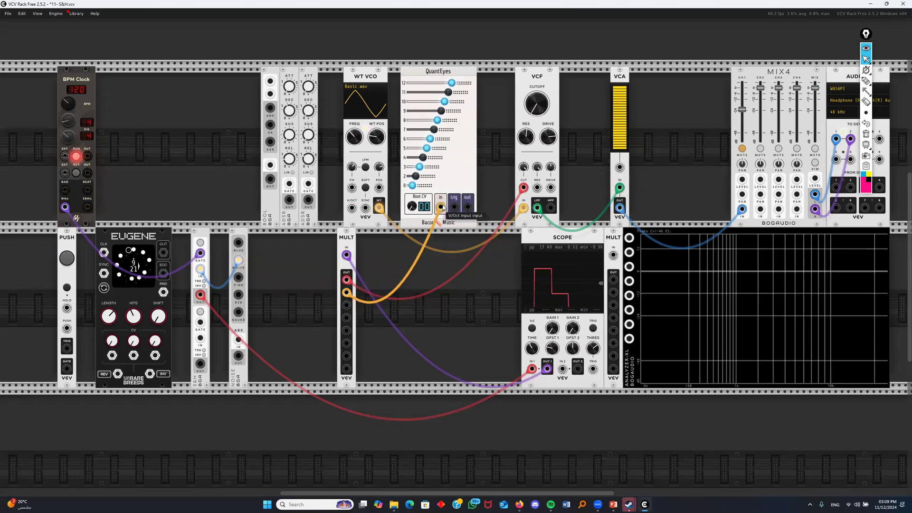
# Patch QuantEyes' out into WT VCO's V/OCT input and unmute mixer channel 1
pyautogui.moveTo(468, 208); pyautogui.dragTo(352, 208)
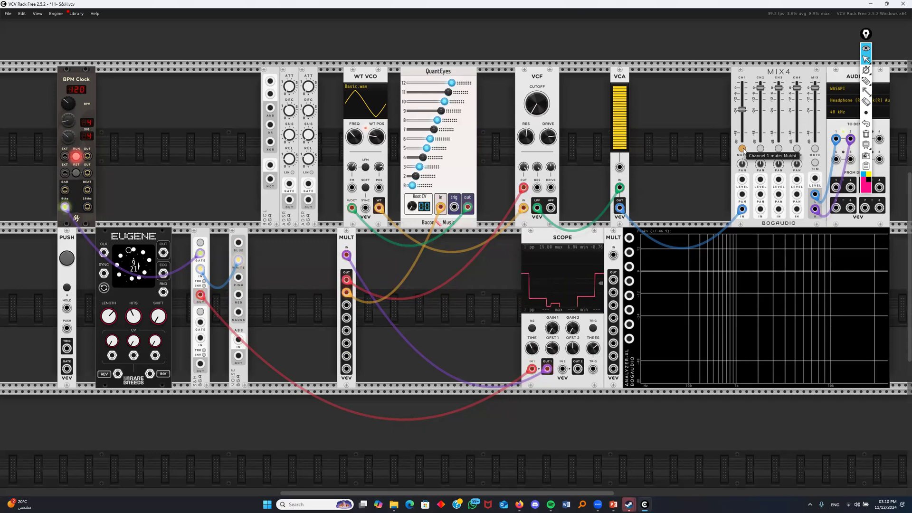
pyautogui.click(742, 149)
pyautogui.moveTo(539, 109); pyautogui.dragTo(539, 46)
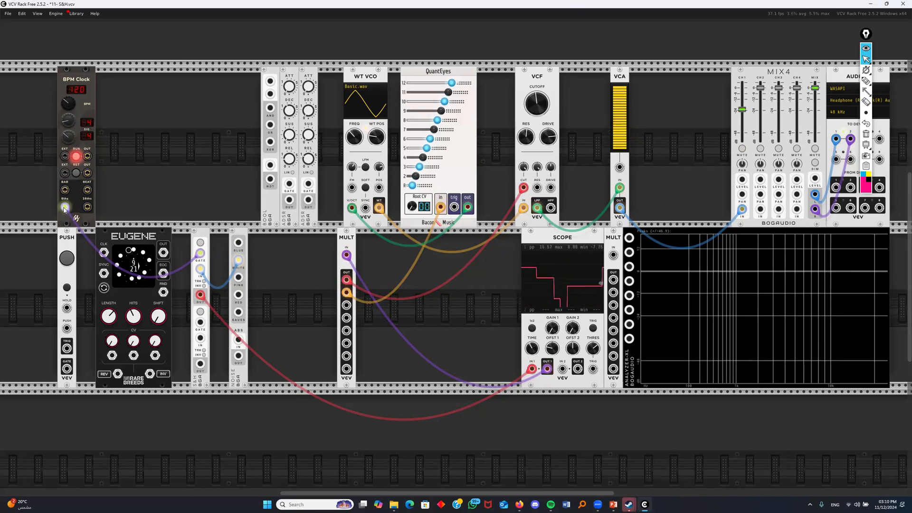
# Move the S&H gate source to the BPM Clock's 16ths output and set WT VCO's frequency to 220 Hz
pyautogui.moveTo(65, 207); pyautogui.dragTo(87, 207)
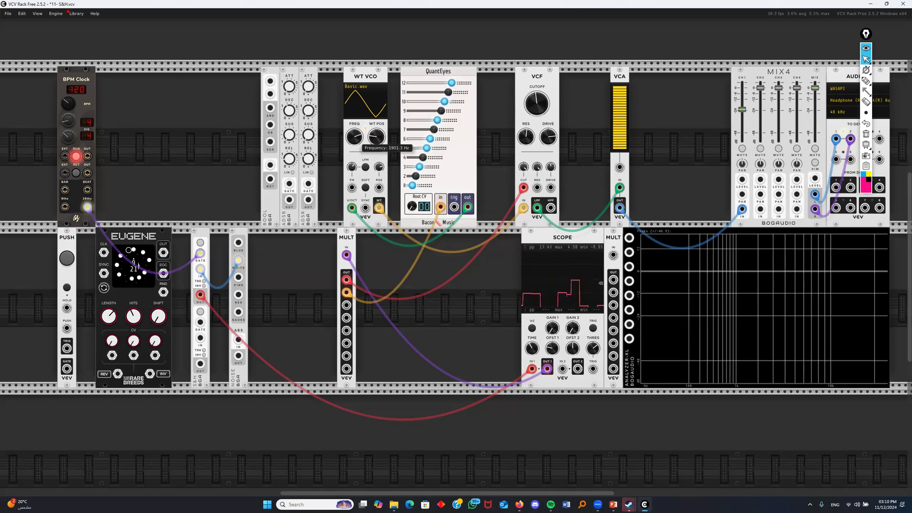
pyautogui.moveTo(352, 126); pyautogui.dragTo(351, 138)
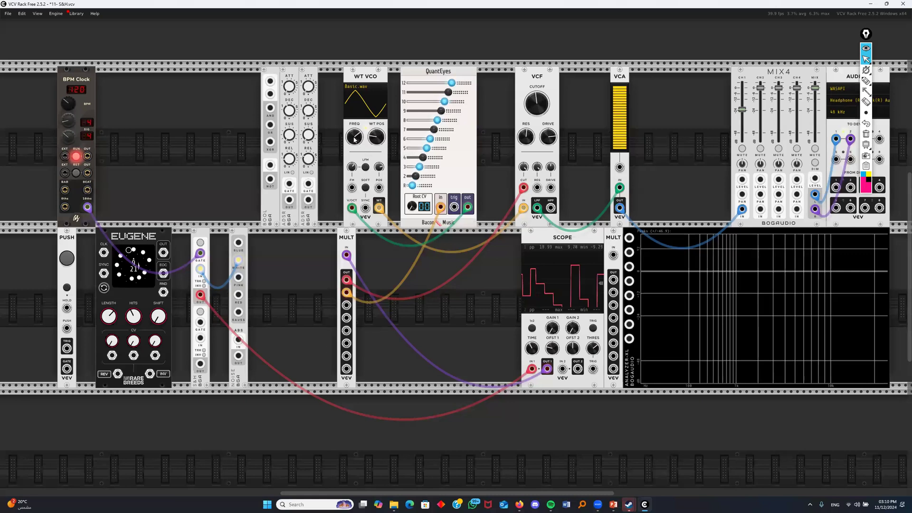
pyautogui.rightClick(351, 138)
pyautogui.write('44')
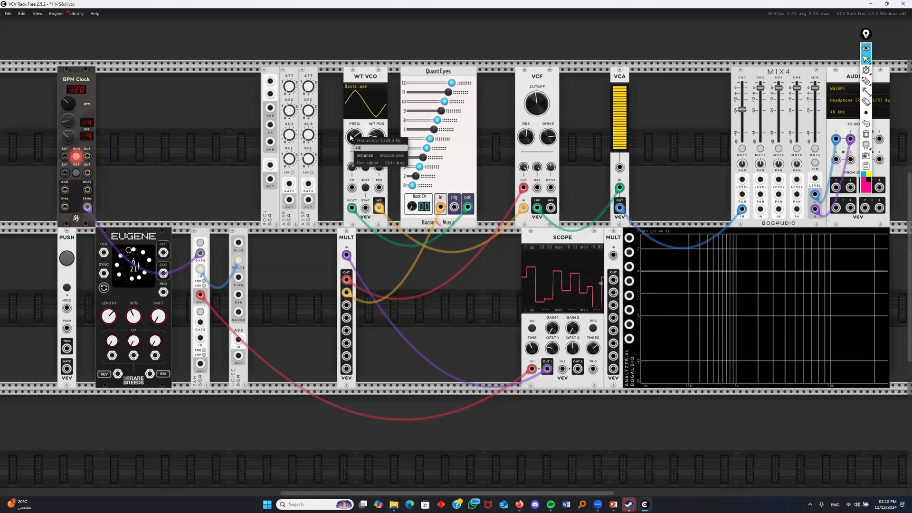
pyautogui.press('Return')
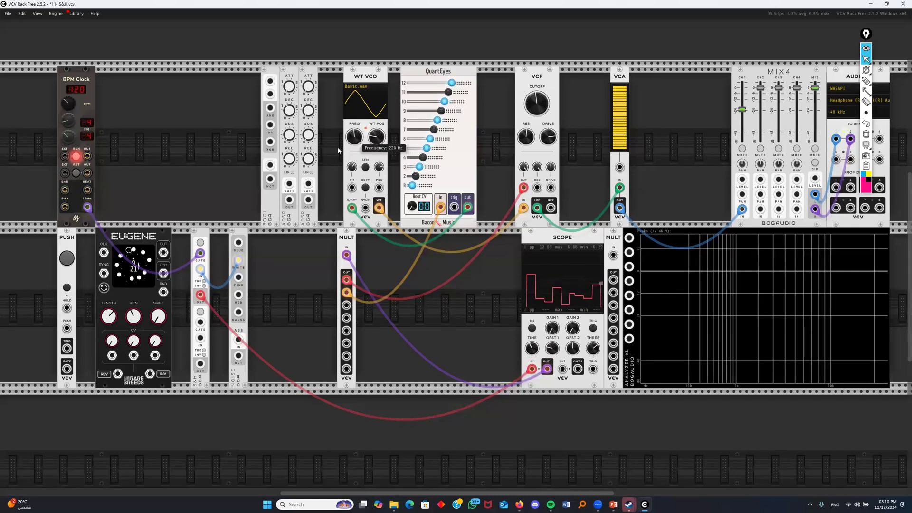
# Adjust the VCF's cutoff to about 1053 Hz and initialize WT VCO's frequency
pyautogui.moveTo(536, 110); pyautogui.dragTo(536, 108)
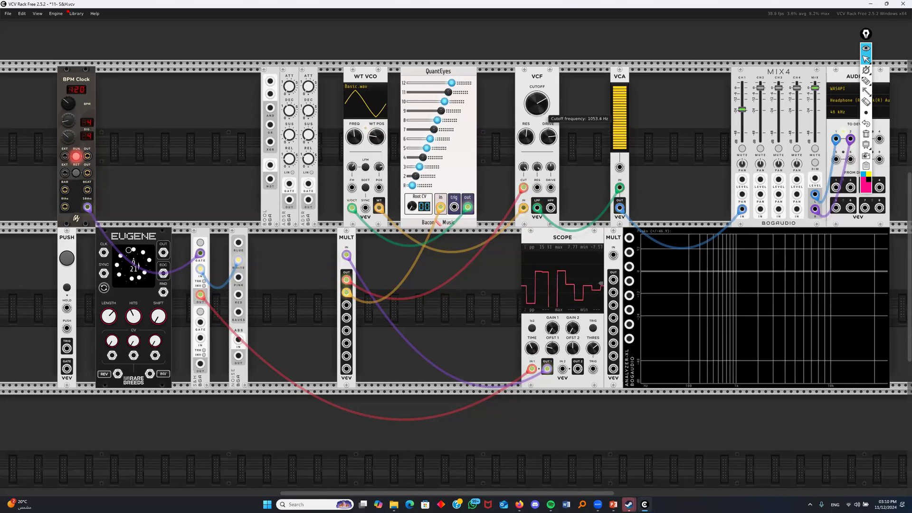
pyautogui.rightClick(351, 137)
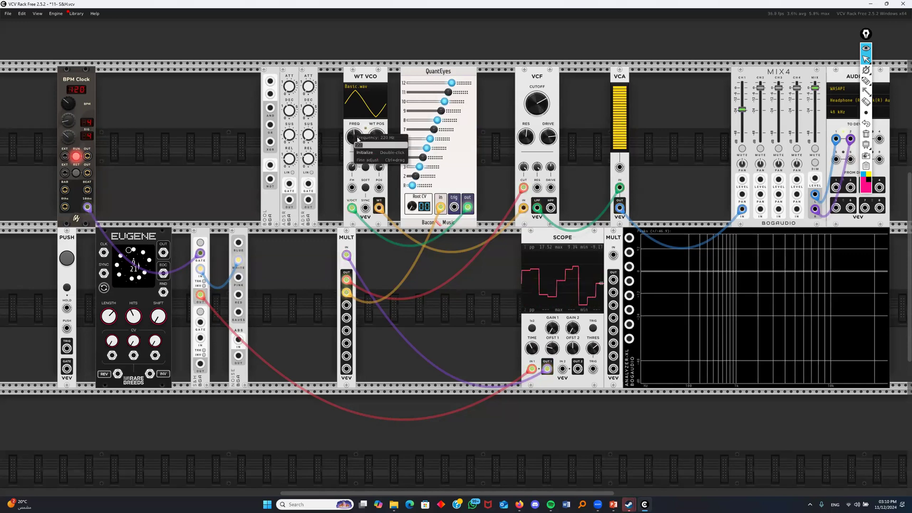
pyautogui.click(385, 152)
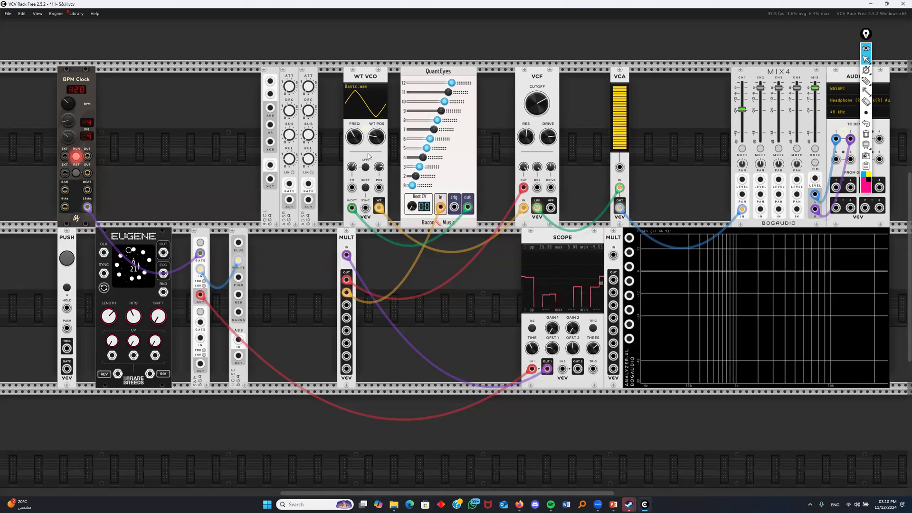
# Turn off QuantEyes scale tones 12, 10 and 6, and mute mixer channel 1
pyautogui.click(452, 83)
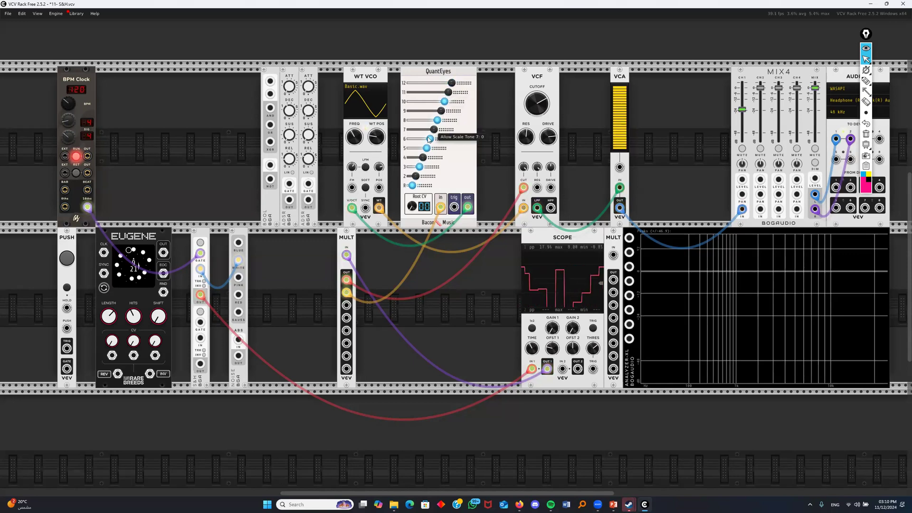
pyautogui.click(444, 102)
pyautogui.click(430, 139)
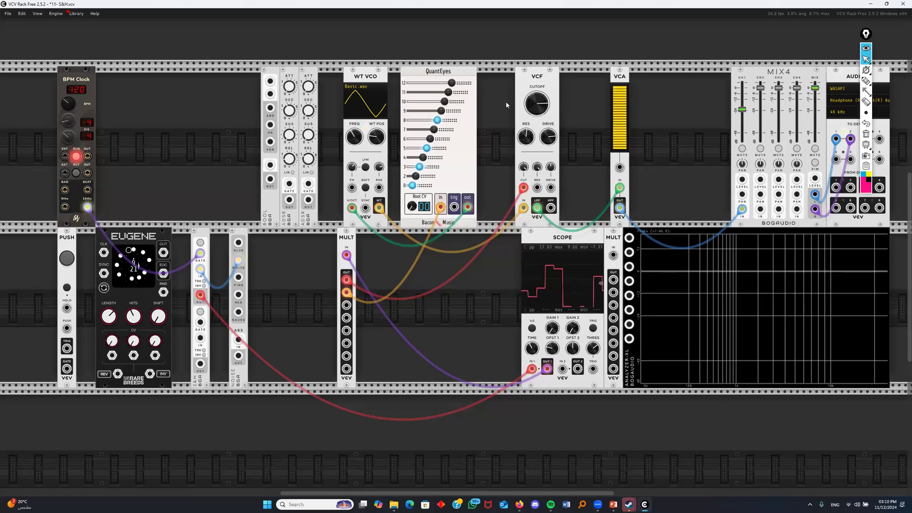
pyautogui.click(742, 148)
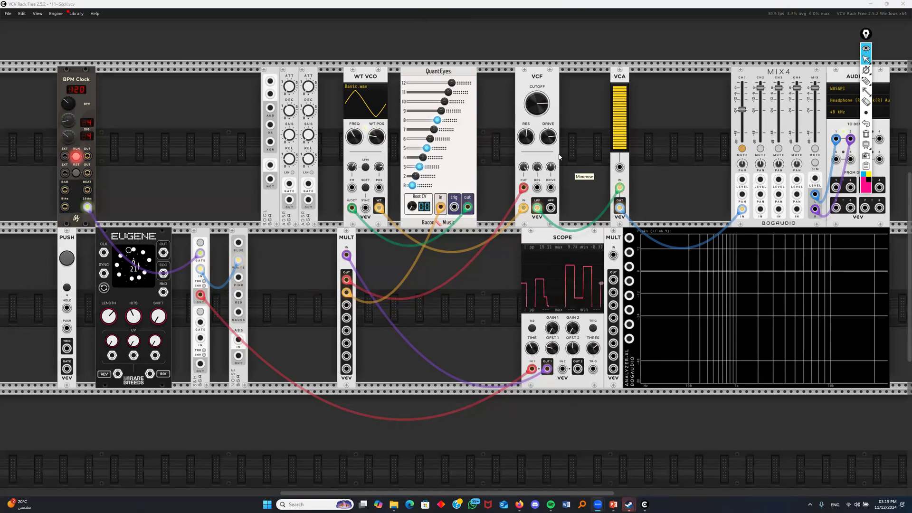
# Switch to the Firefox browser and search Google Images for "braids by mutable instruments"
pyautogui.click(521, 504)
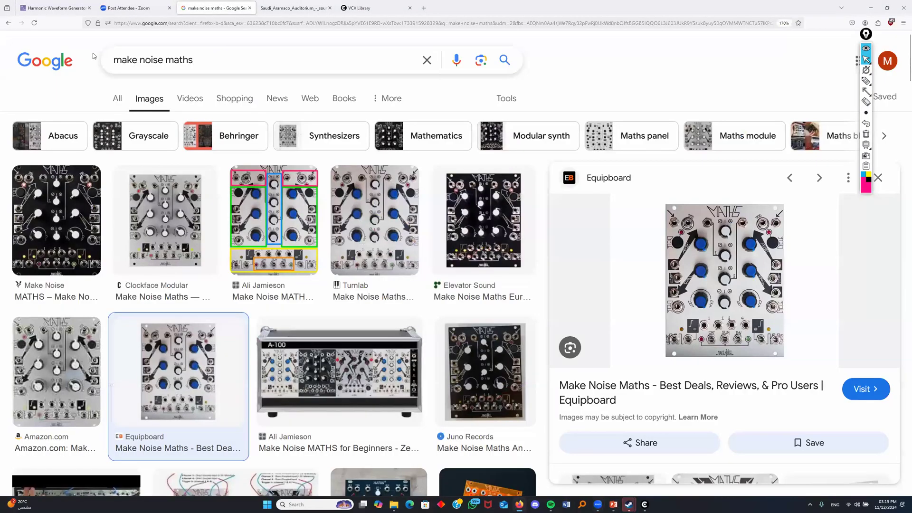
pyautogui.moveTo(199, 60); pyautogui.dragTo(93, 55)
pyautogui.write('braids')
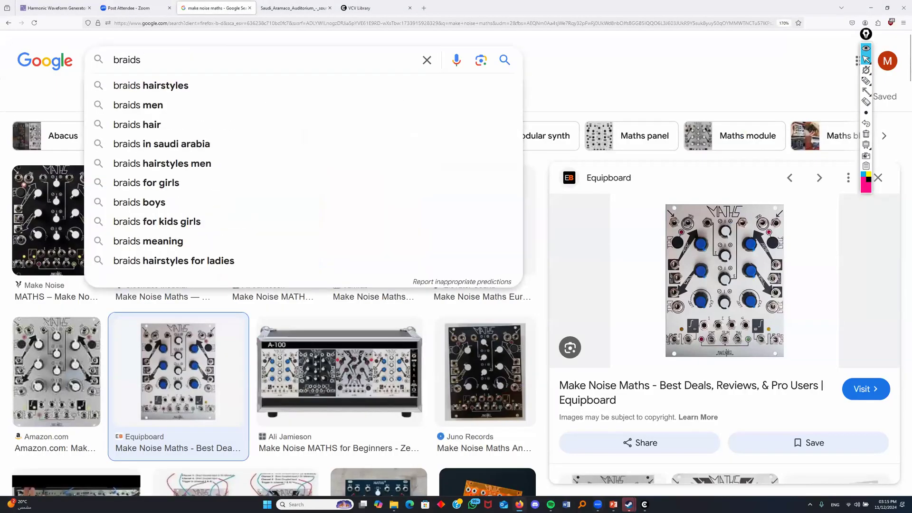
pyautogui.write(' by mut')
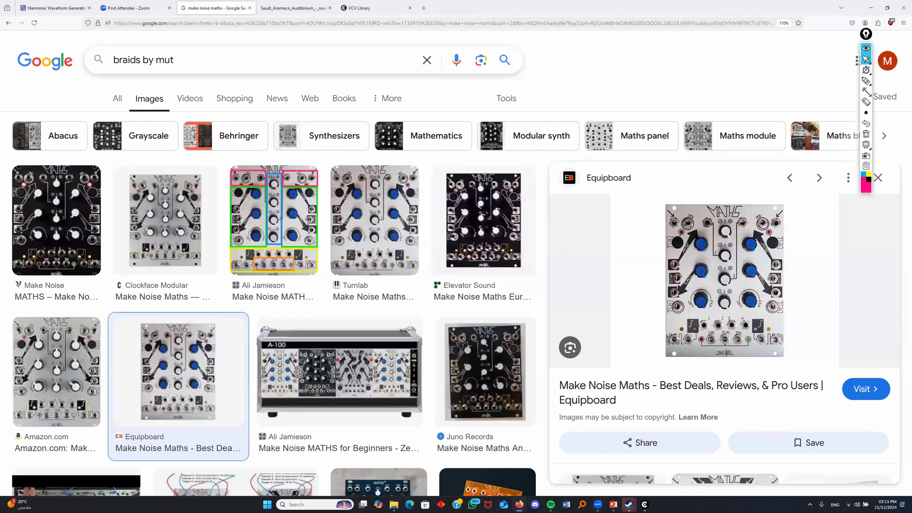
pyautogui.write('able instruments')
pyautogui.press('Return')
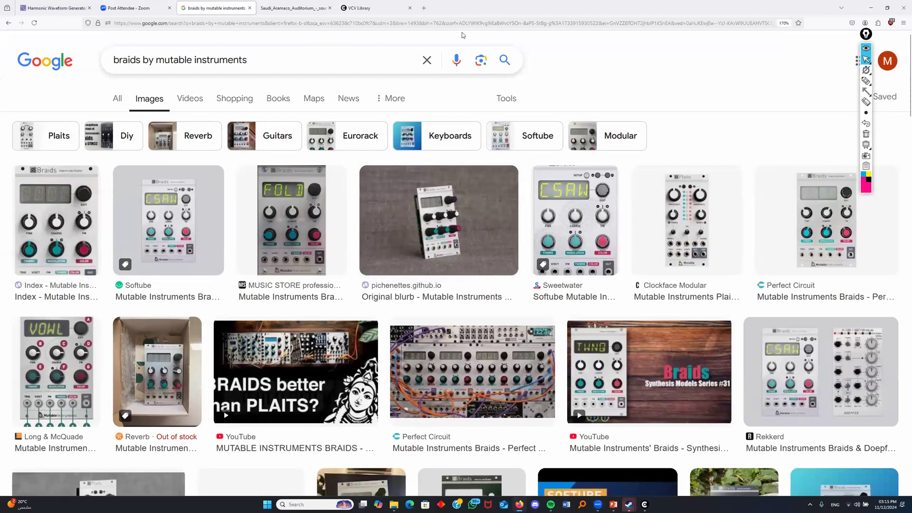
# Search Google Images for "dsp by tiptop audio"
pyautogui.moveTo(260, 61); pyautogui.dragTo(130, 62)
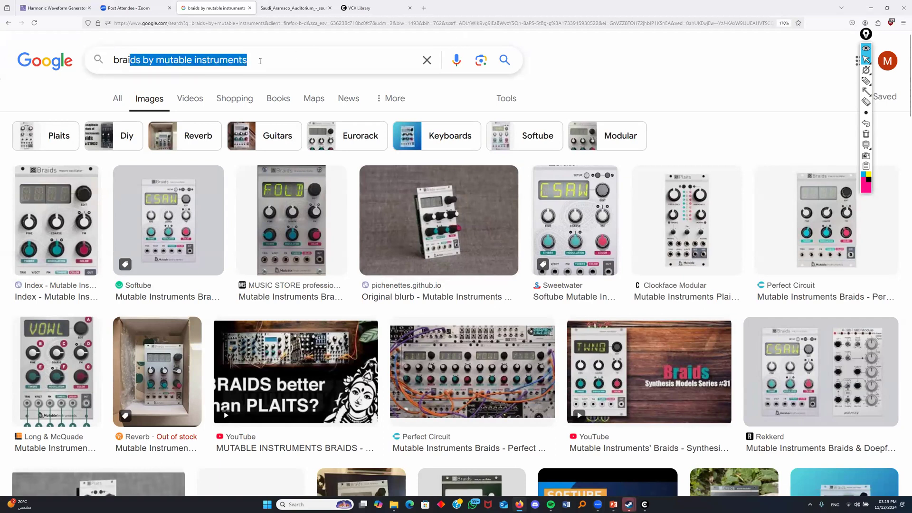
pyautogui.press('BackSpace')
pyautogui.press('BackSpace')
pyautogui.press('BackSpace')
pyautogui.press('BackSpace')
pyautogui.press('BackSpace')
pyautogui.write('dsp by')
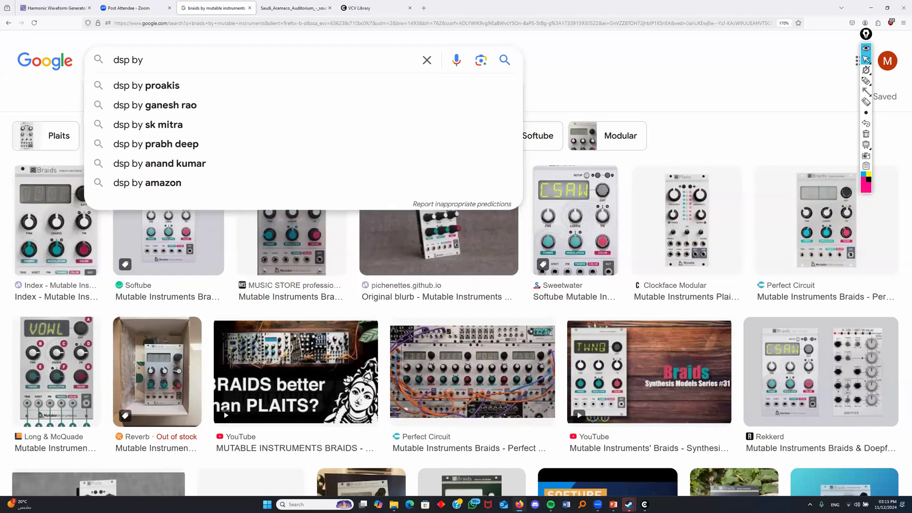
pyautogui.write(' tiptop audio')
pyautogui.press('Return')
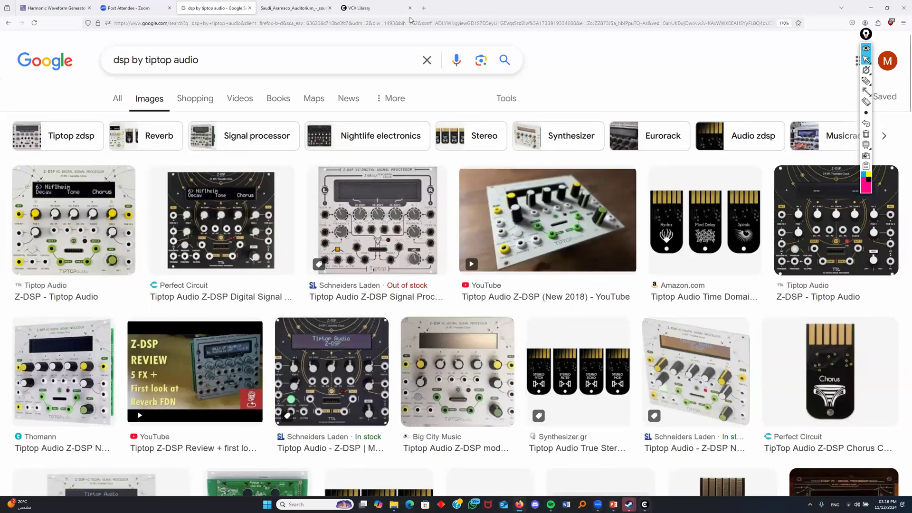
# Search Google Images for "metropolix sequencer"
pyautogui.hotkey('alt', 'Tab')
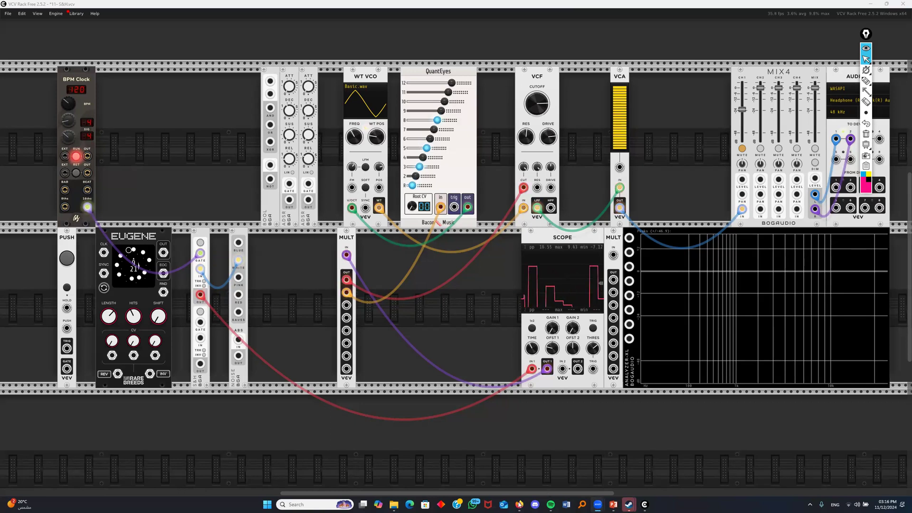
pyautogui.hotkey('alt', 'Tab')
pyautogui.moveTo(208, 59); pyautogui.dragTo(99, 59)
pyautogui.write('metrop')
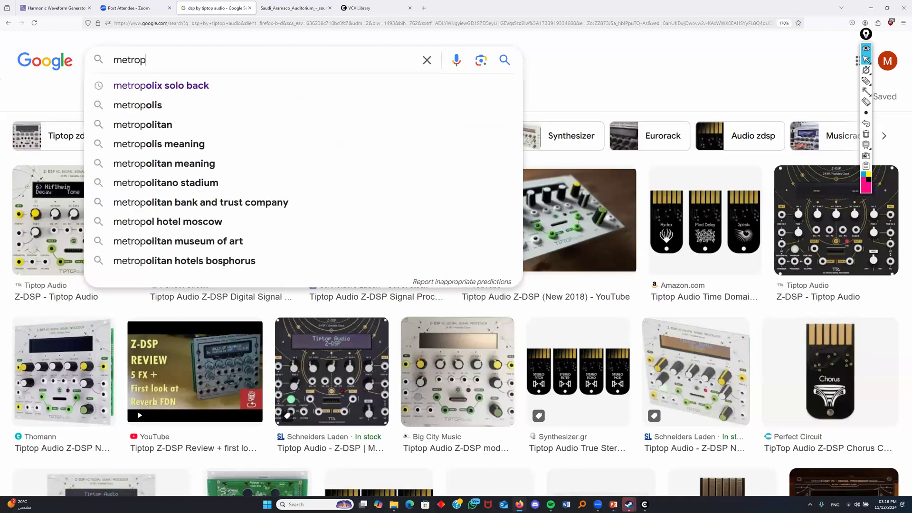
pyautogui.write('ol')
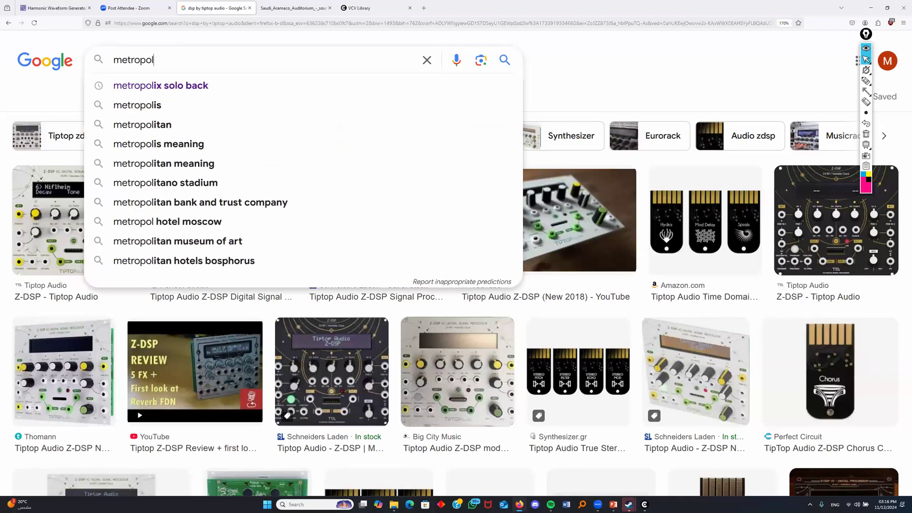
pyautogui.write('ix sequen')
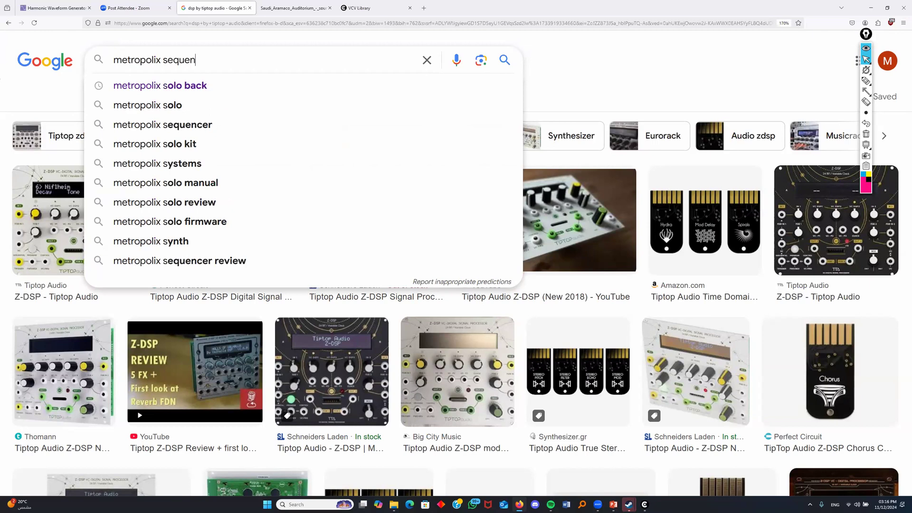
pyautogui.write('cer')
pyautogui.press('Return')
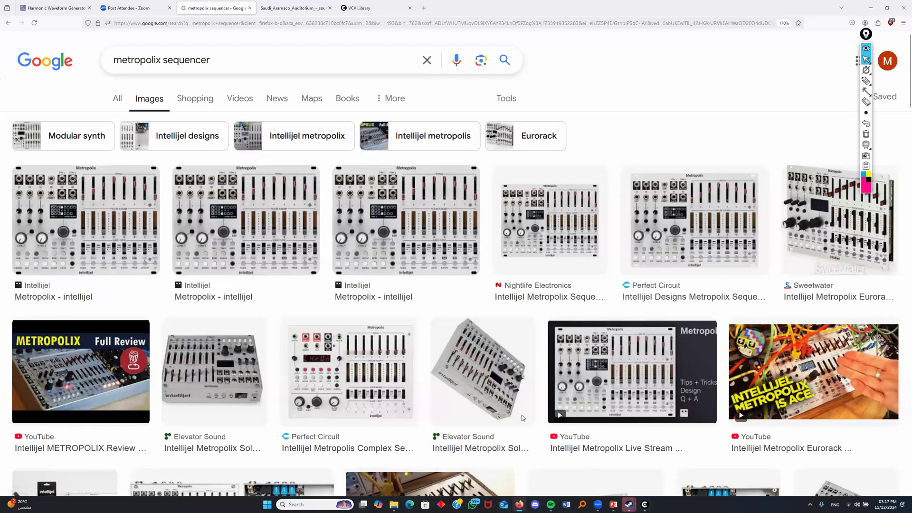
# Return to VCV Rack, search the module browser for "bra", and add Audible Instruments' Macro Oscillator beside the BPM Clock
pyautogui.hotkey('alt', 'Tab')
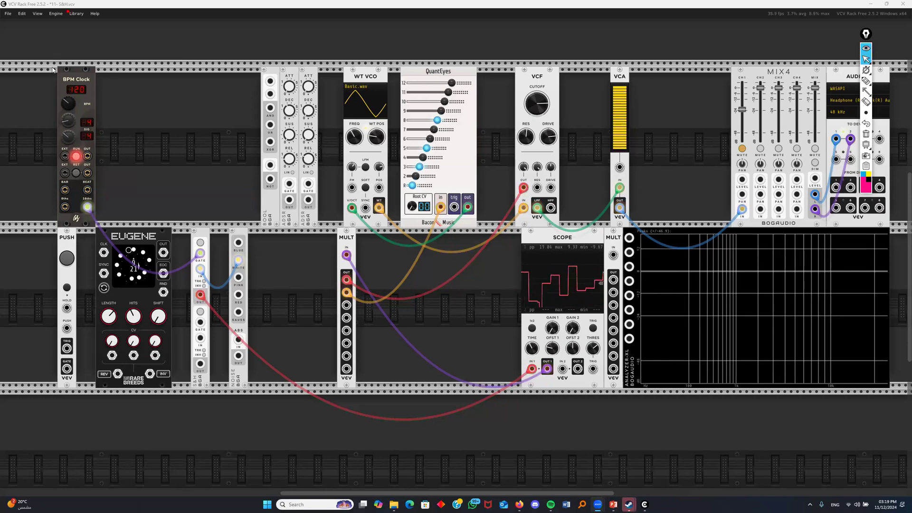
pyautogui.rightClick(156, 120)
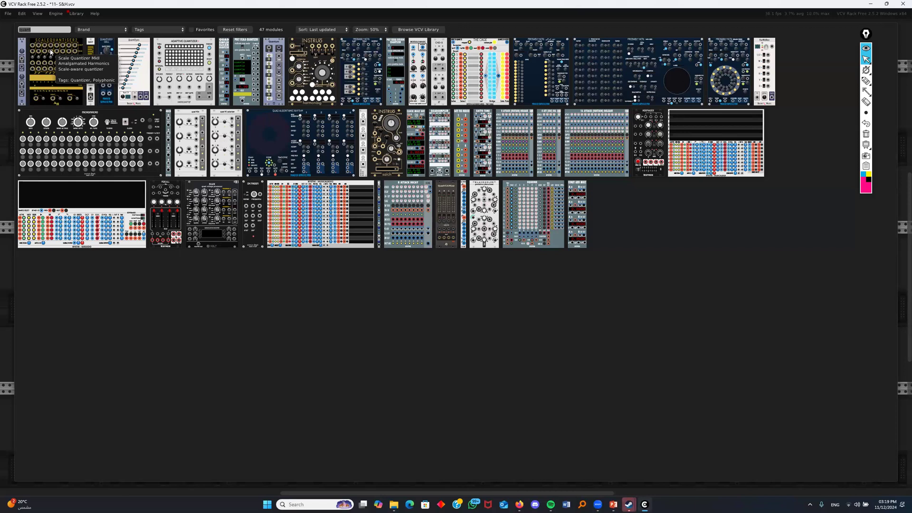
pyautogui.write('bra')
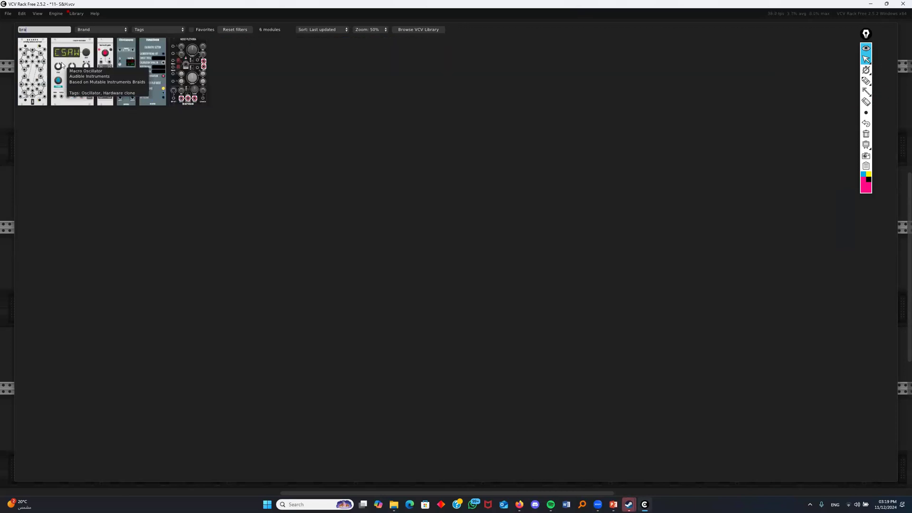
pyautogui.click(156, 171)
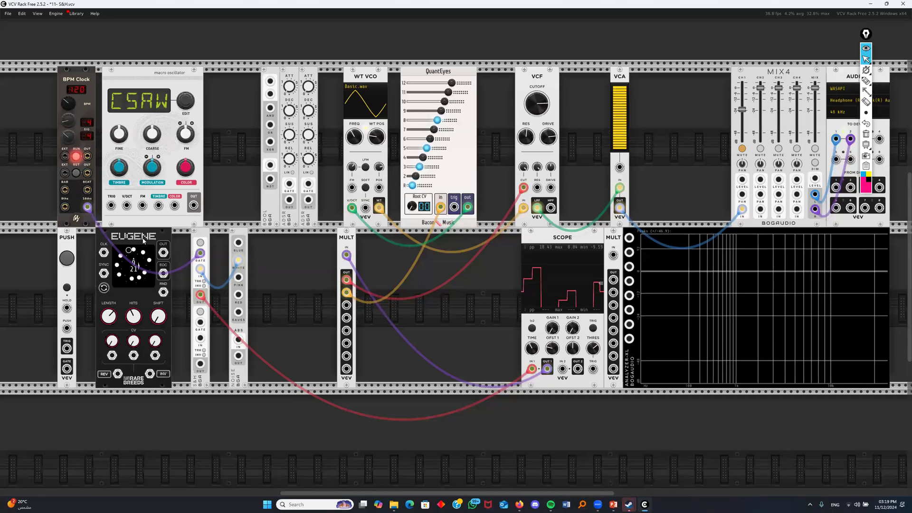
# Delete the Eugene, S&H, Noise, WT VCO and QuantEyes modules from the rack
pyautogui.press('Delete')
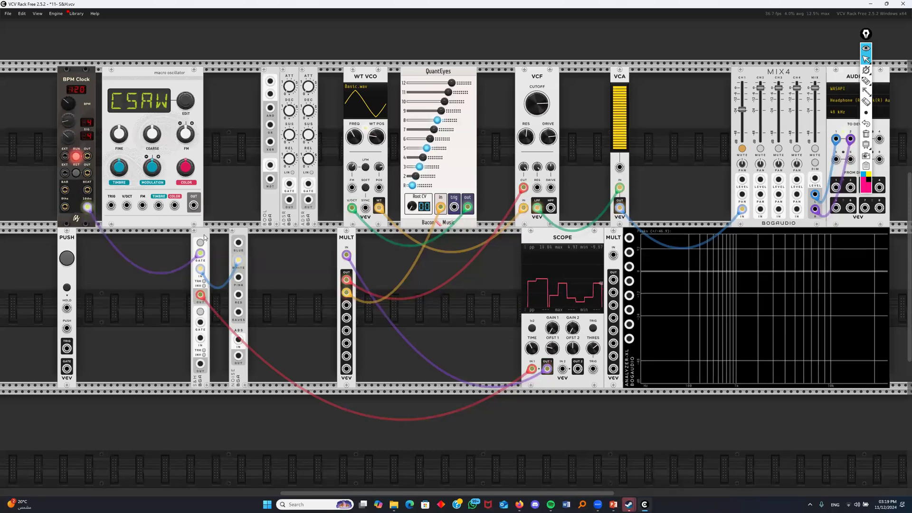
pyautogui.press('Delete')
pyautogui.press('Delete')
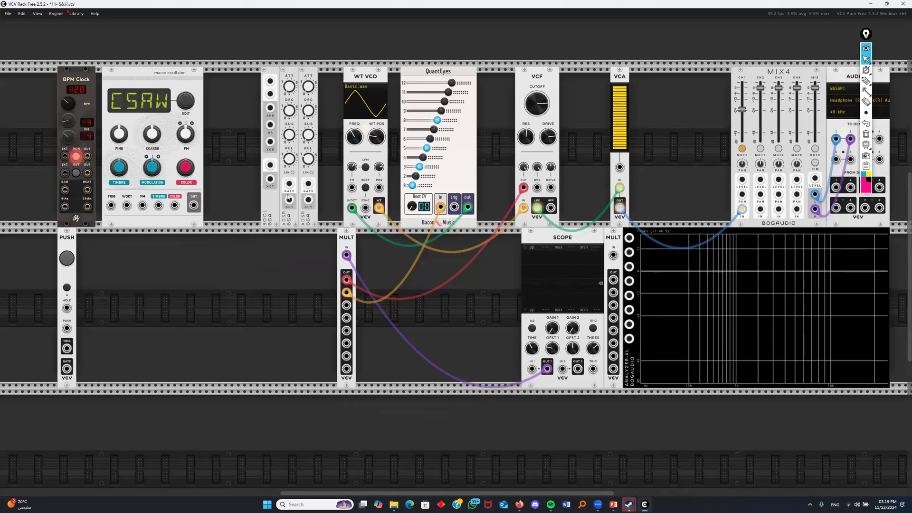
pyautogui.press('Delete')
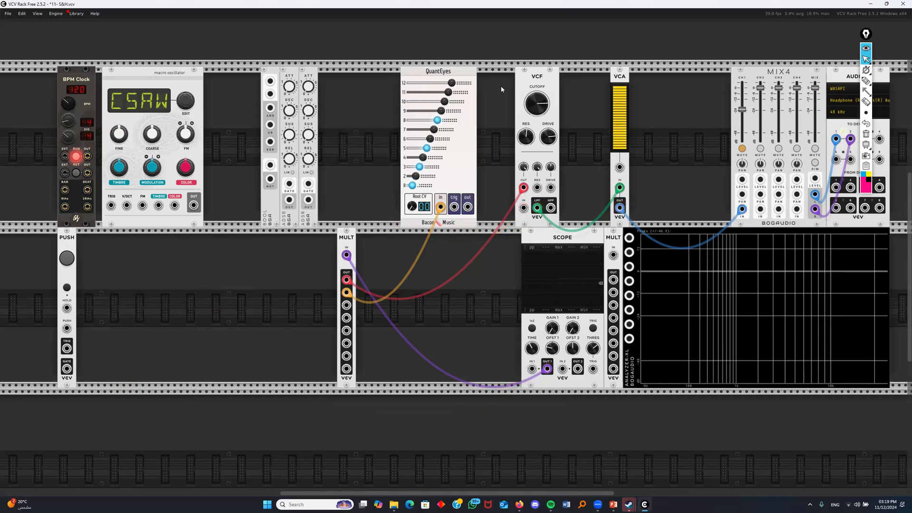
pyautogui.press('Delete')
# Patch the Macro Oscillator's OUT into the VCF's input and unmute mixer channel 1
pyautogui.moveTo(193, 205); pyautogui.dragTo(494, 199)
pyautogui.click(742, 148)
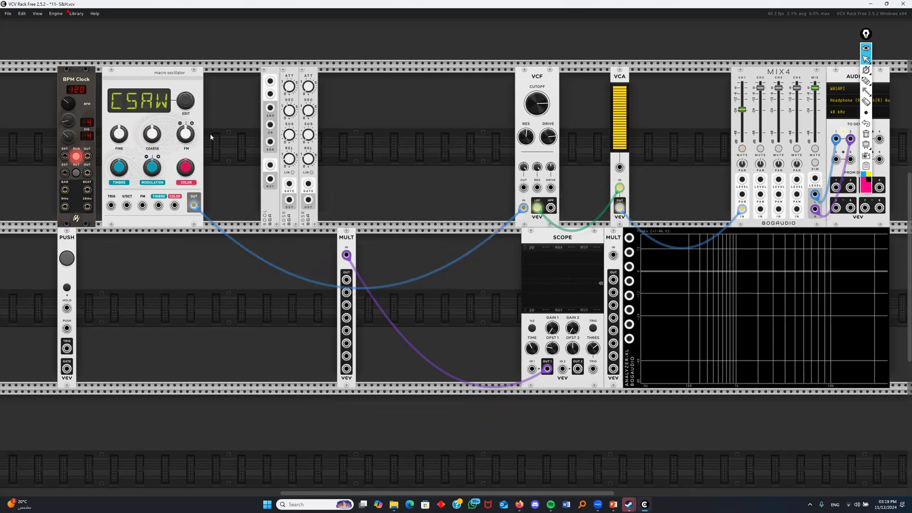
# Switch the Macro Oscillator to the VOWL speech synthesis model, inspect its module options, and mute mixer channel 1
pyautogui.moveTo(190, 107); pyautogui.dragTo(190, 65)
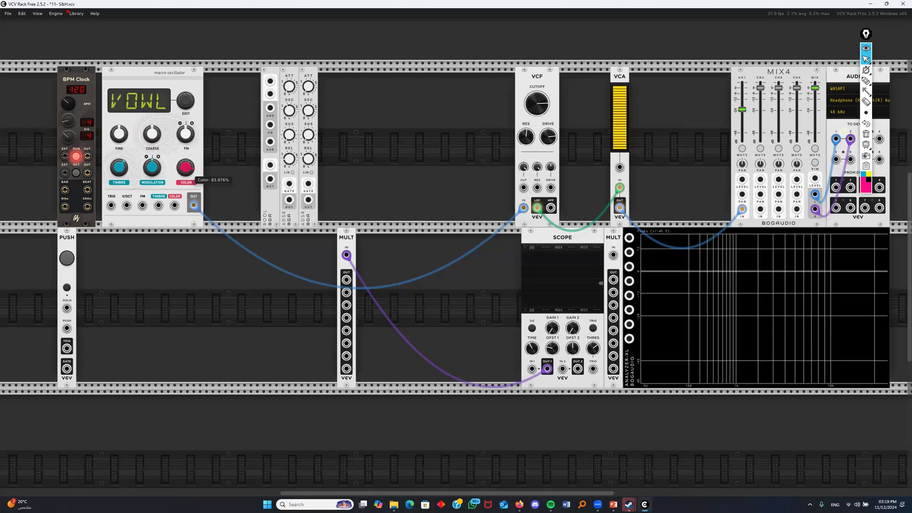
pyautogui.rightClick(189, 105)
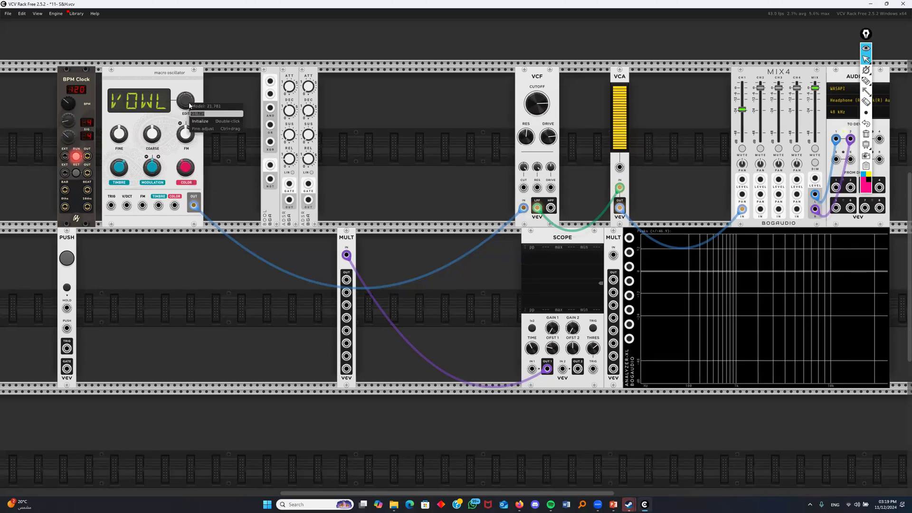
pyautogui.rightClick(174, 94)
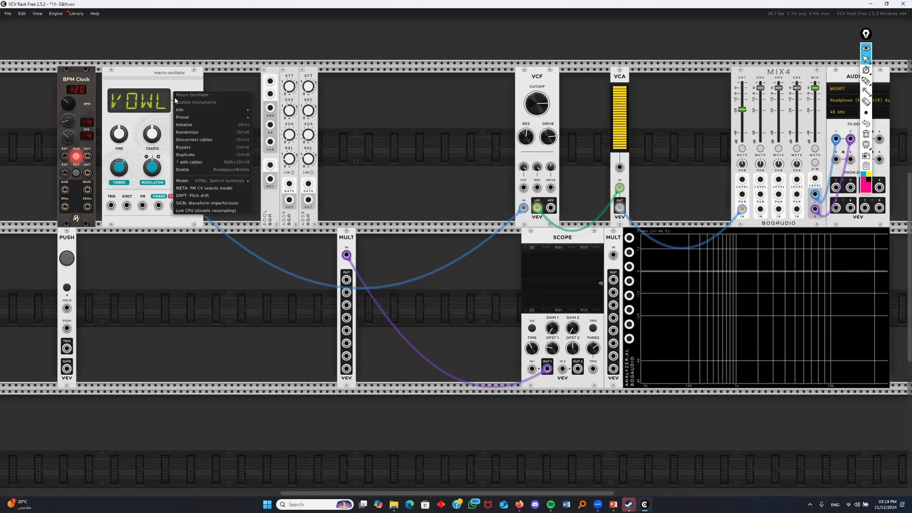
pyautogui.click(263, 186)
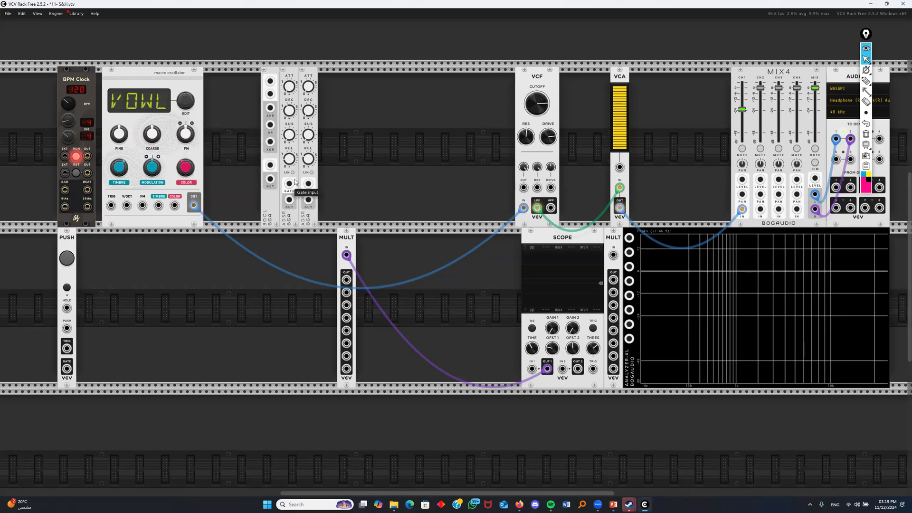
pyautogui.click(742, 149)
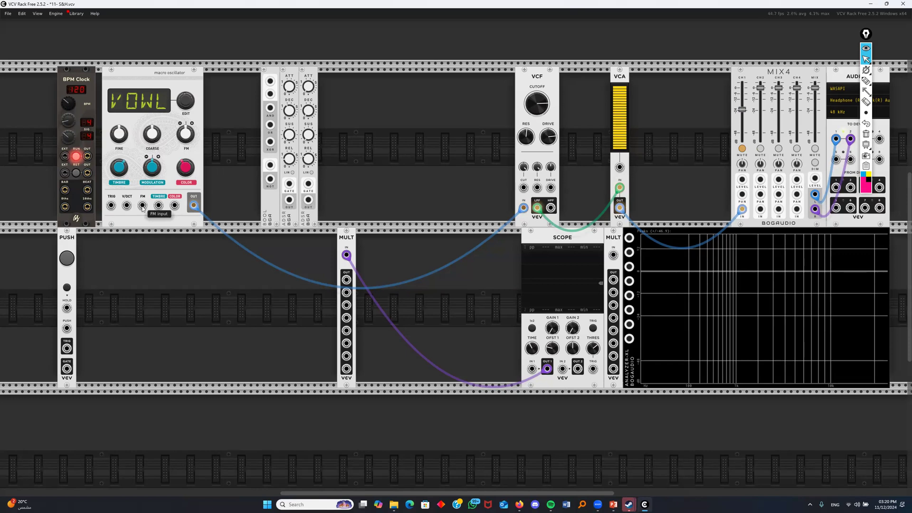
# Find "noise" and "s&h" in the module browser and add Bogaudio's Noise and S&H modules to the second row
pyautogui.rightClick(218, 274)
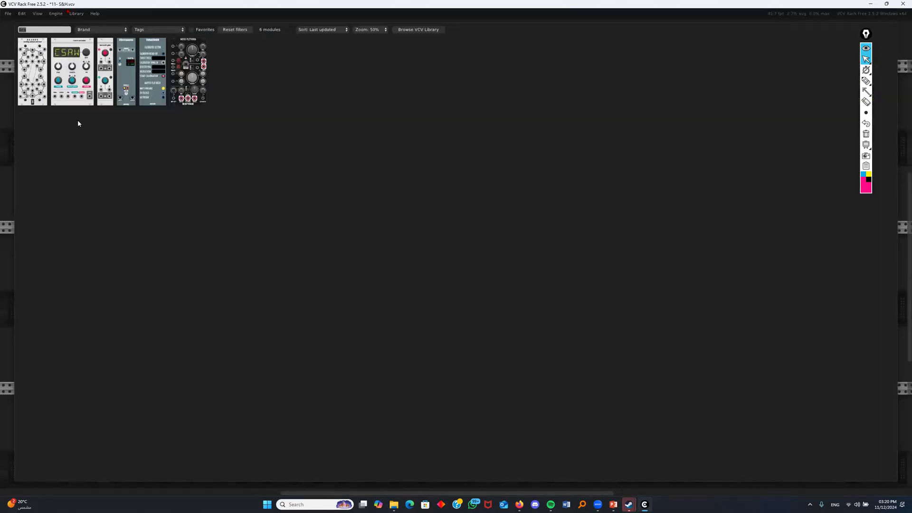
pyautogui.write('noise')
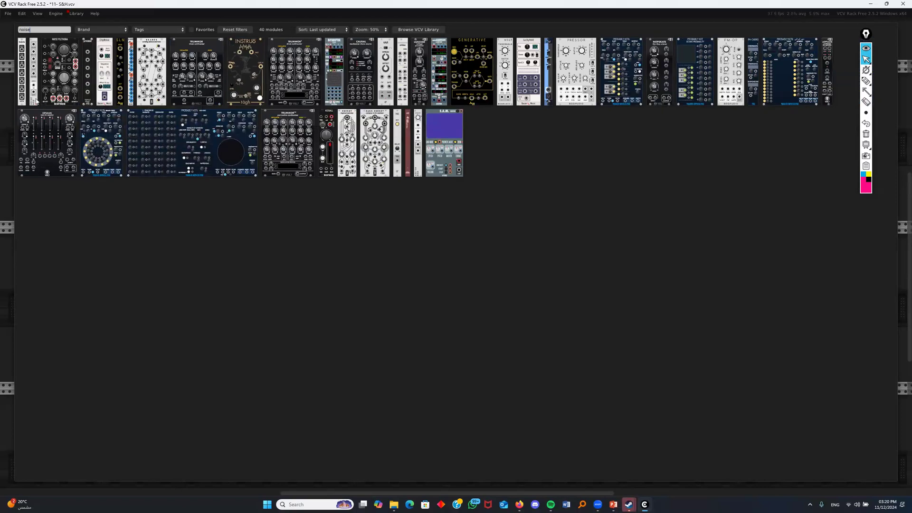
pyautogui.press('Return')
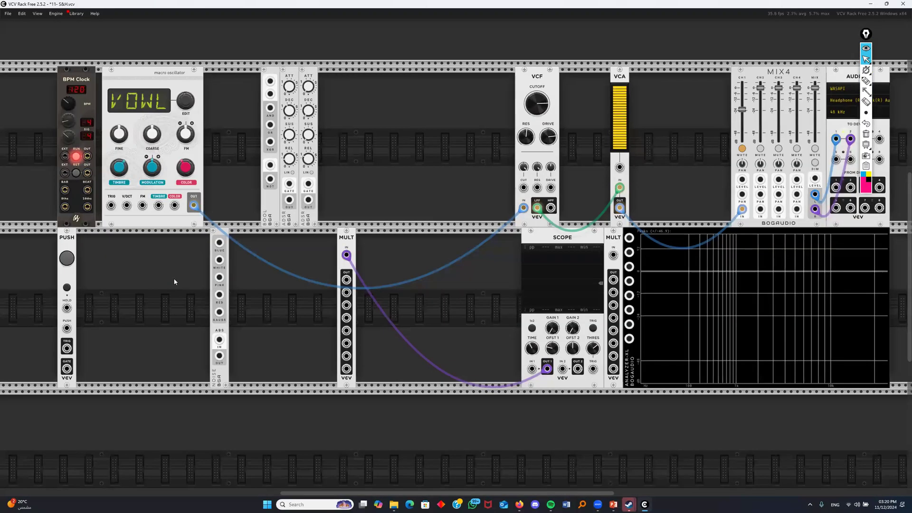
pyautogui.press('Return')
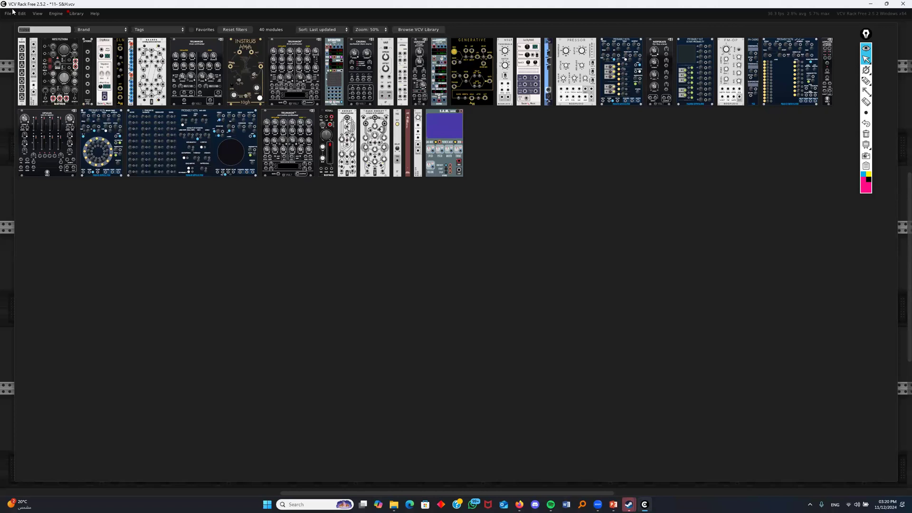
pyautogui.write('s')
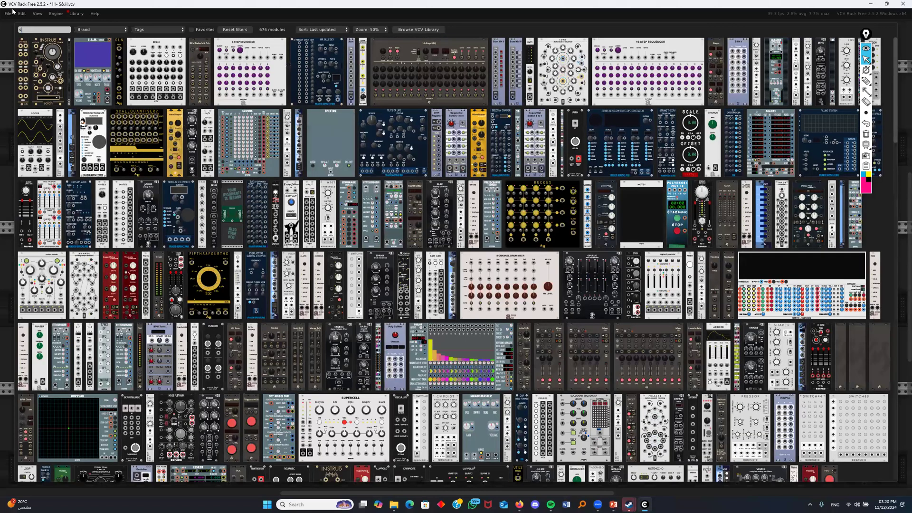
pyautogui.write('&h')
pyautogui.click(20, 98)
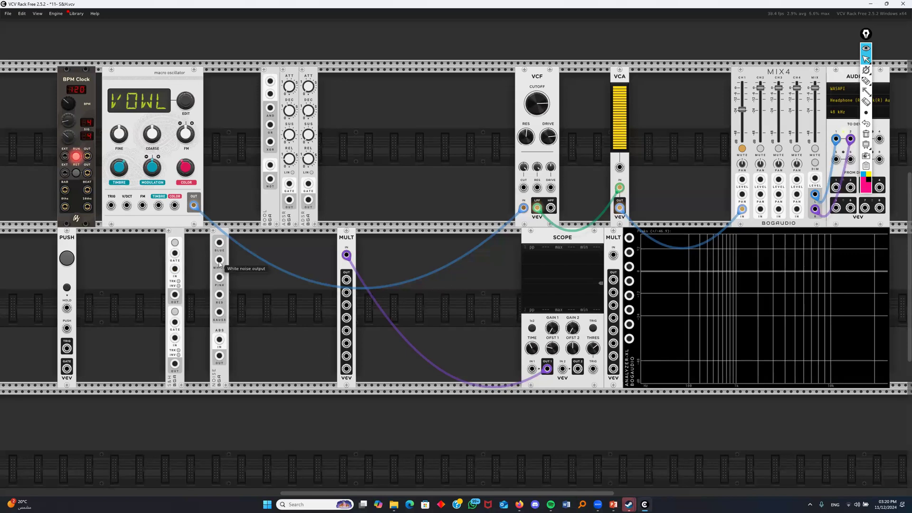
# Patch white noise into the S&H input, the BPM Clock's eighths output into its gate, and the S&H output into the Macro Oscillator's FM input
pyautogui.moveTo(219, 260); pyautogui.dragTo(175, 269)
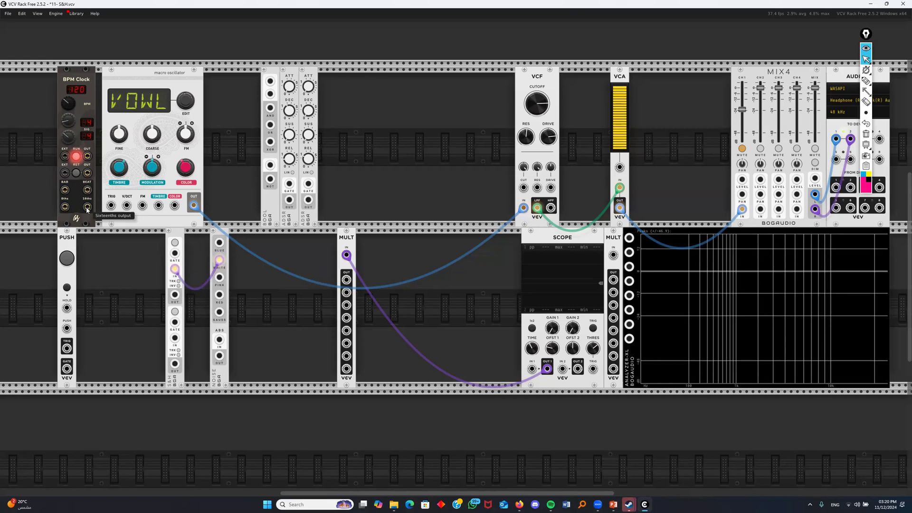
pyautogui.moveTo(64, 207); pyautogui.dragTo(174, 254)
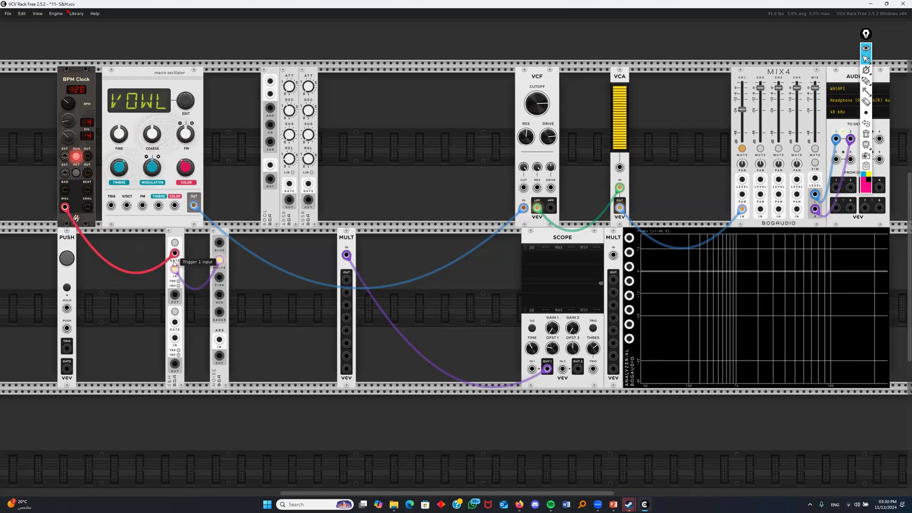
pyautogui.moveTo(175, 294); pyautogui.dragTo(142, 206)
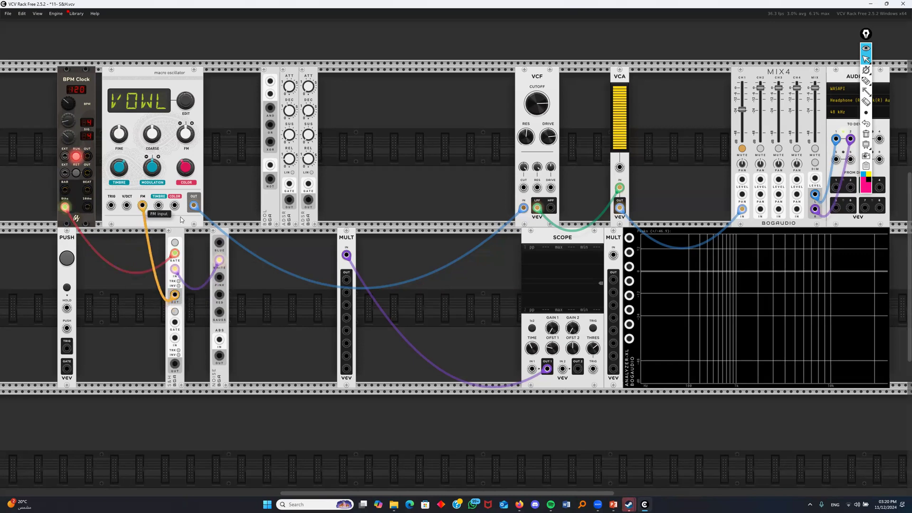
# Audition the S&H modulation on mixer channel 1 while adjusting the Macro Oscillator's FM and Timbre and the VCF Cutoff, and unplug the FM input cable
pyautogui.click(742, 148)
pyautogui.moveTo(188, 136); pyautogui.dragTo(188, 100)
pyautogui.moveTo(122, 169); pyautogui.dragTo(121, 209)
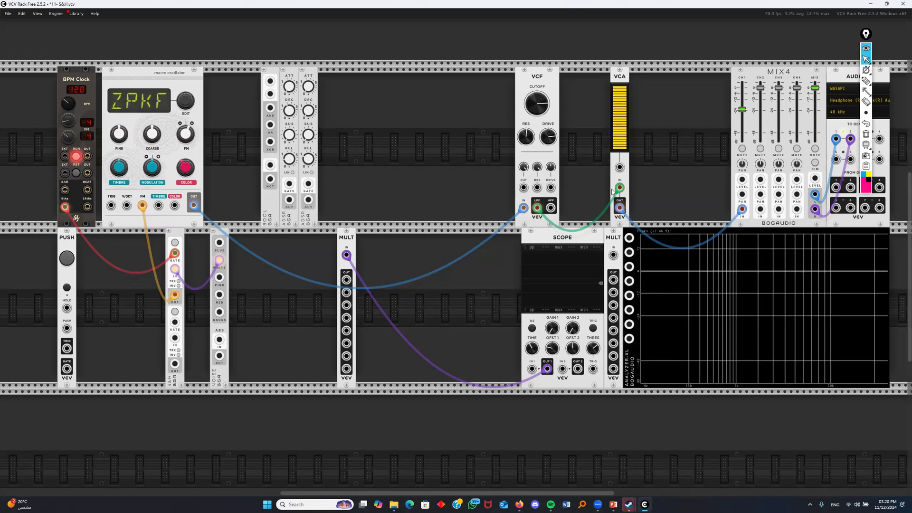
pyautogui.moveTo(541, 108)
pyautogui.mouseDown()
pyautogui.moveTo(542, 94)
pyautogui.moveTo(541, 105)
pyautogui.mouseUp()
pyautogui.click(742, 149)
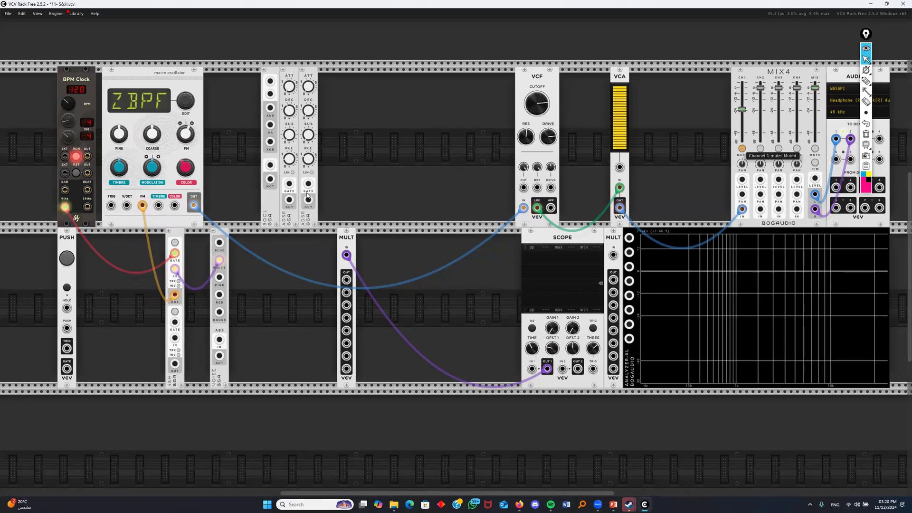
pyautogui.moveTo(143, 206); pyautogui.dragTo(488, 205)
pyautogui.click(742, 148)
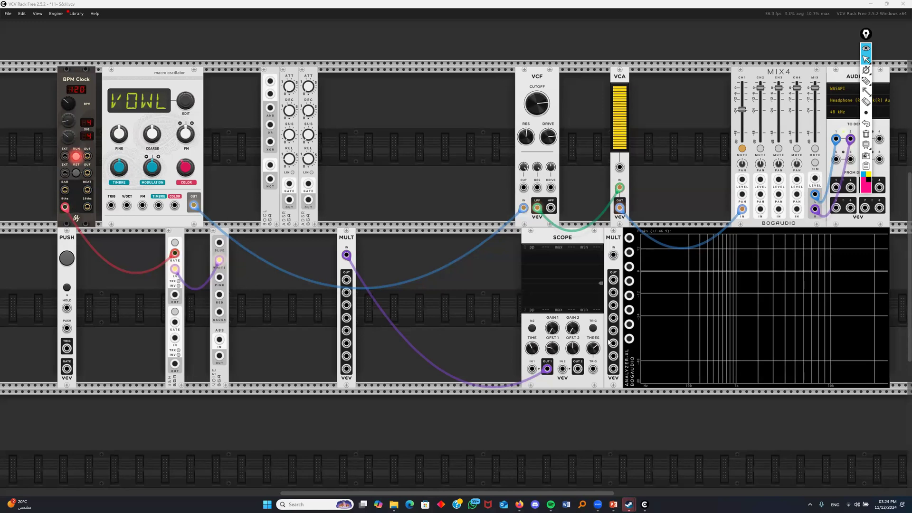
# Open the Windows quick settings and check the list of available Wi-Fi networks
pyautogui.press('super+a')
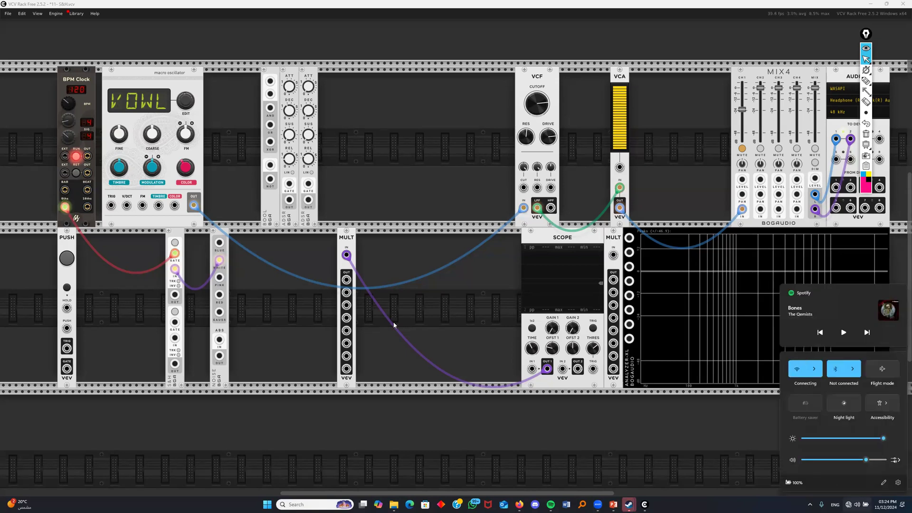
pyautogui.click(815, 369)
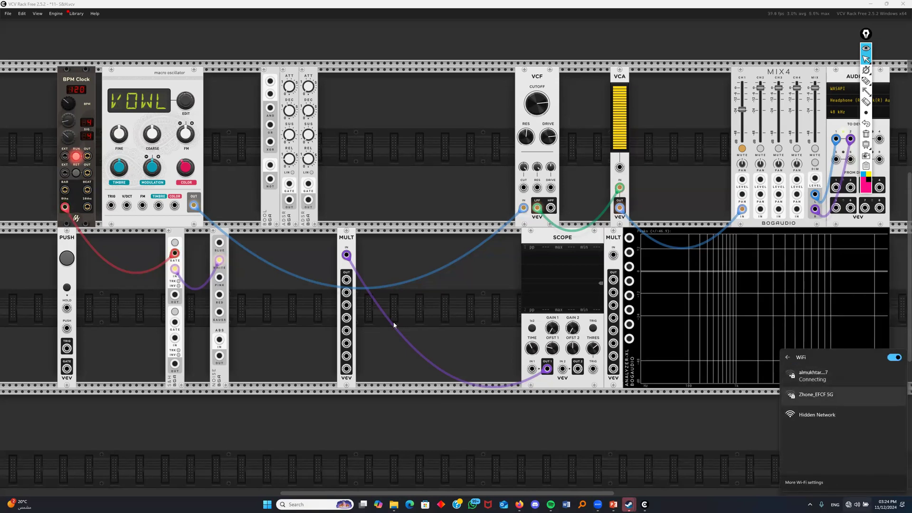
pyautogui.click(788, 357)
pyautogui.click(814, 370)
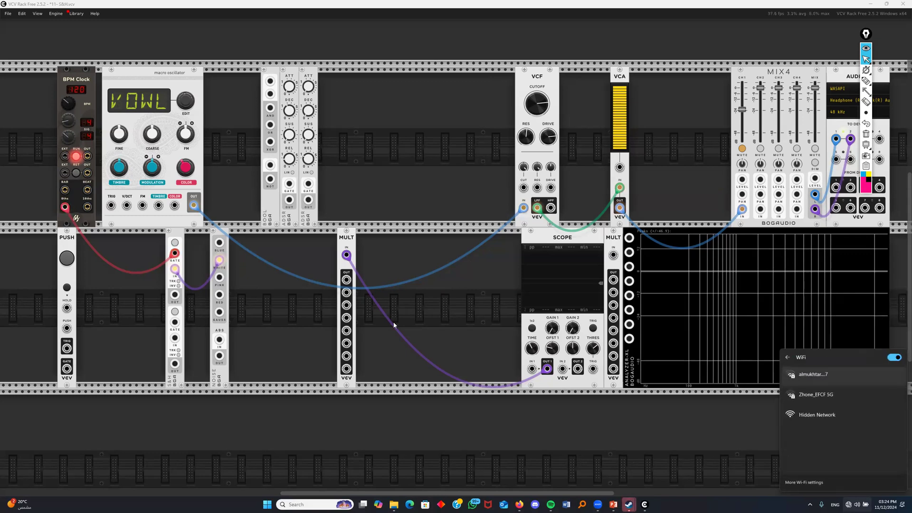